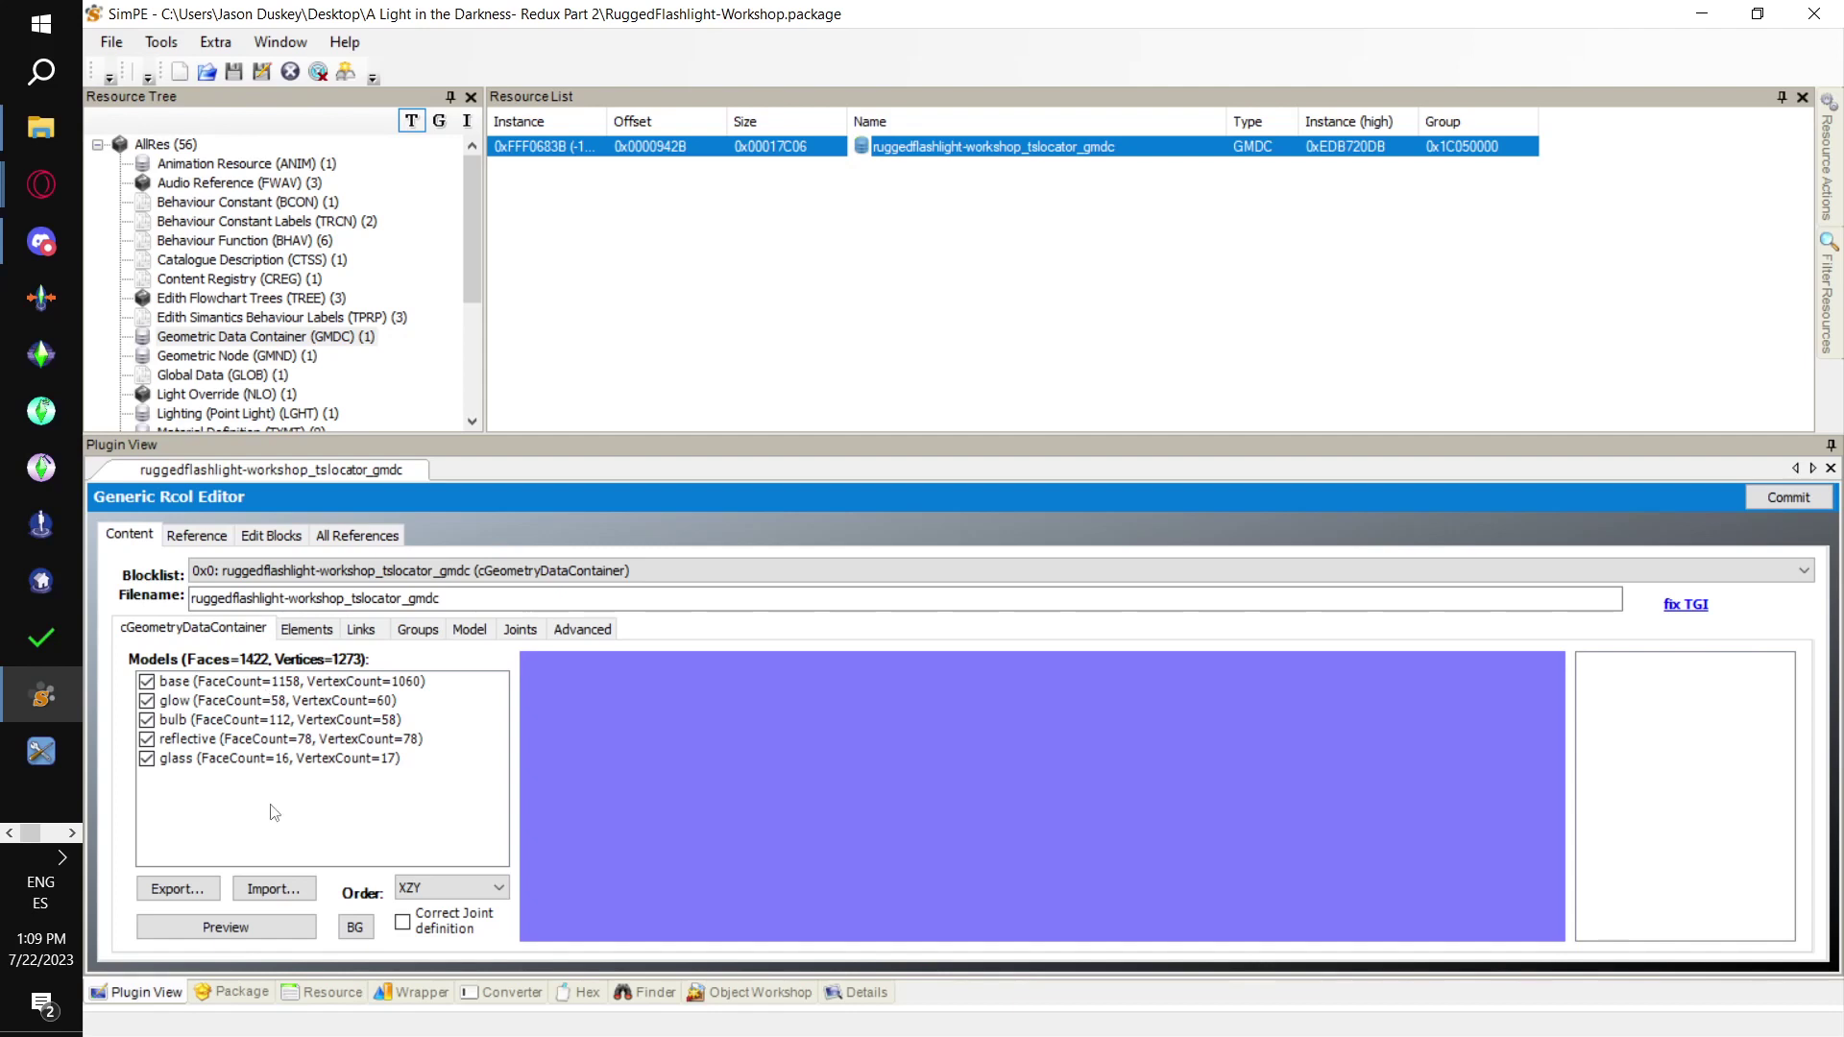
Export all groups of the rugged flashlight mesh, overwriting rugged flashlight-base.obj
{"action": "left_click", "coordinate": [187, 890]}
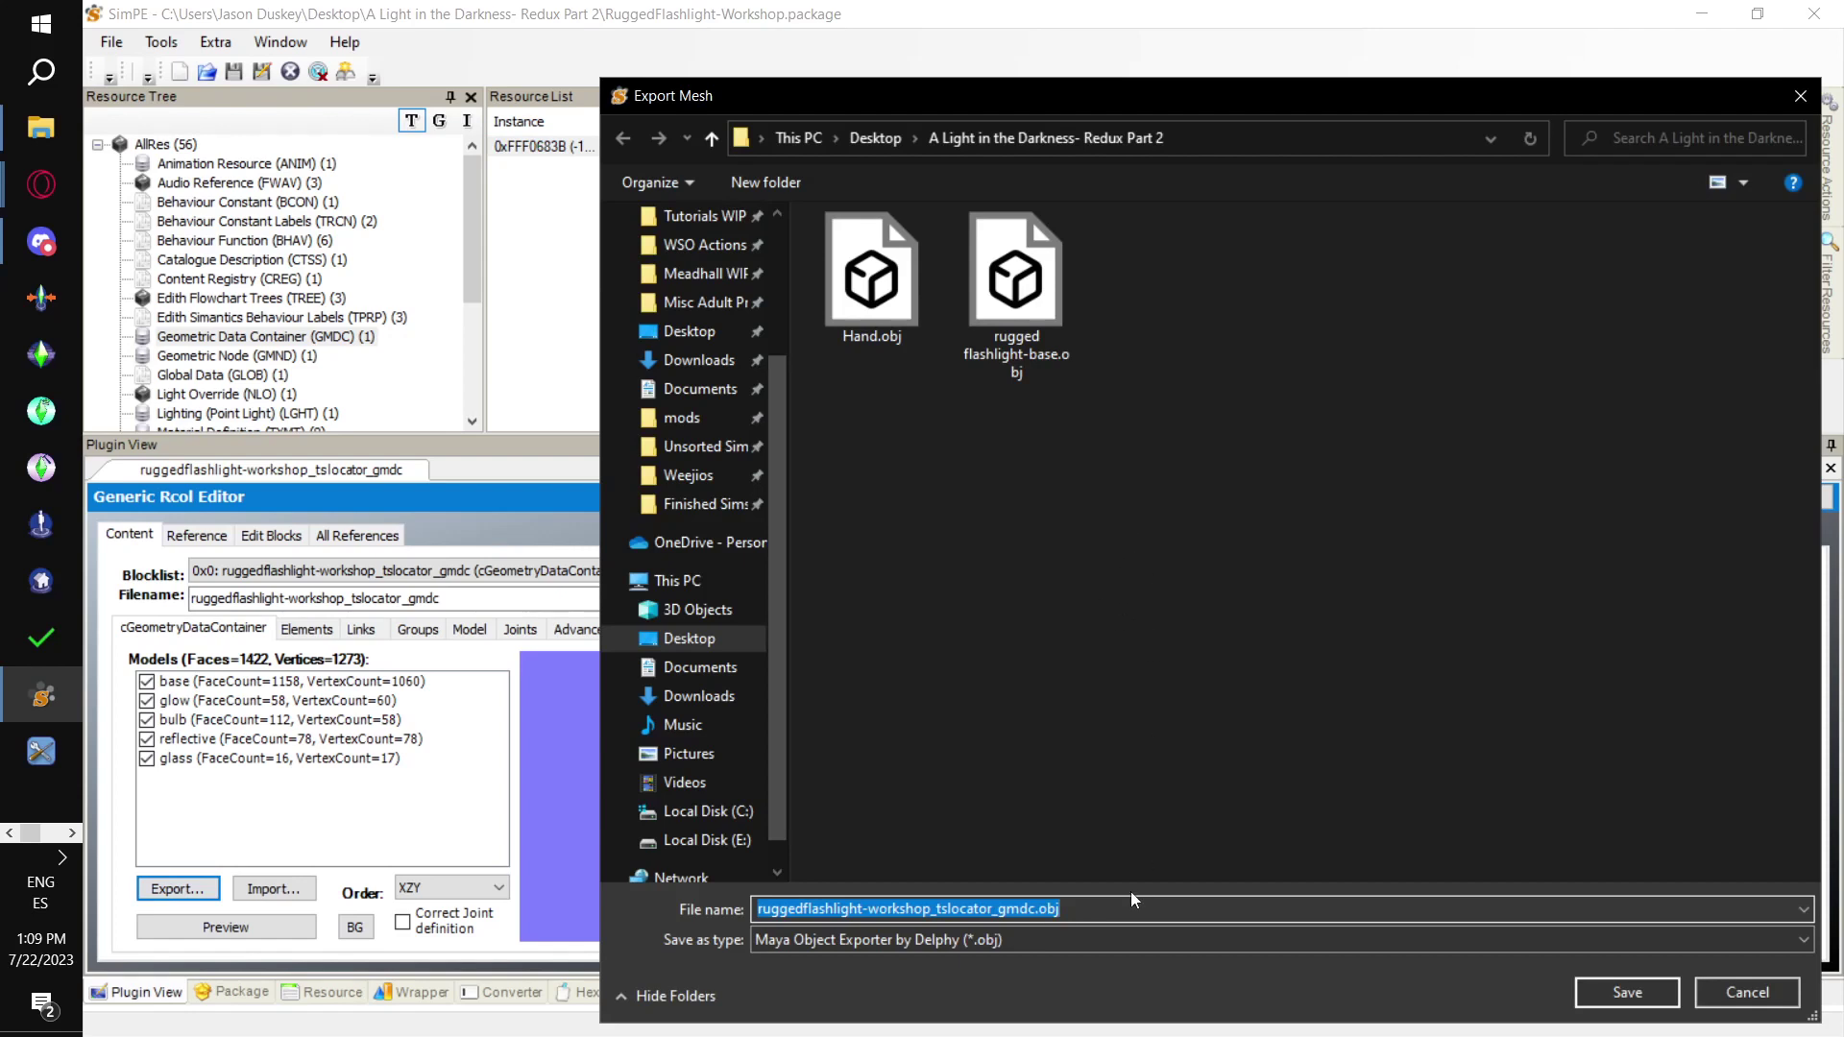
{"action": "left_click", "coordinate": [1031, 299]}
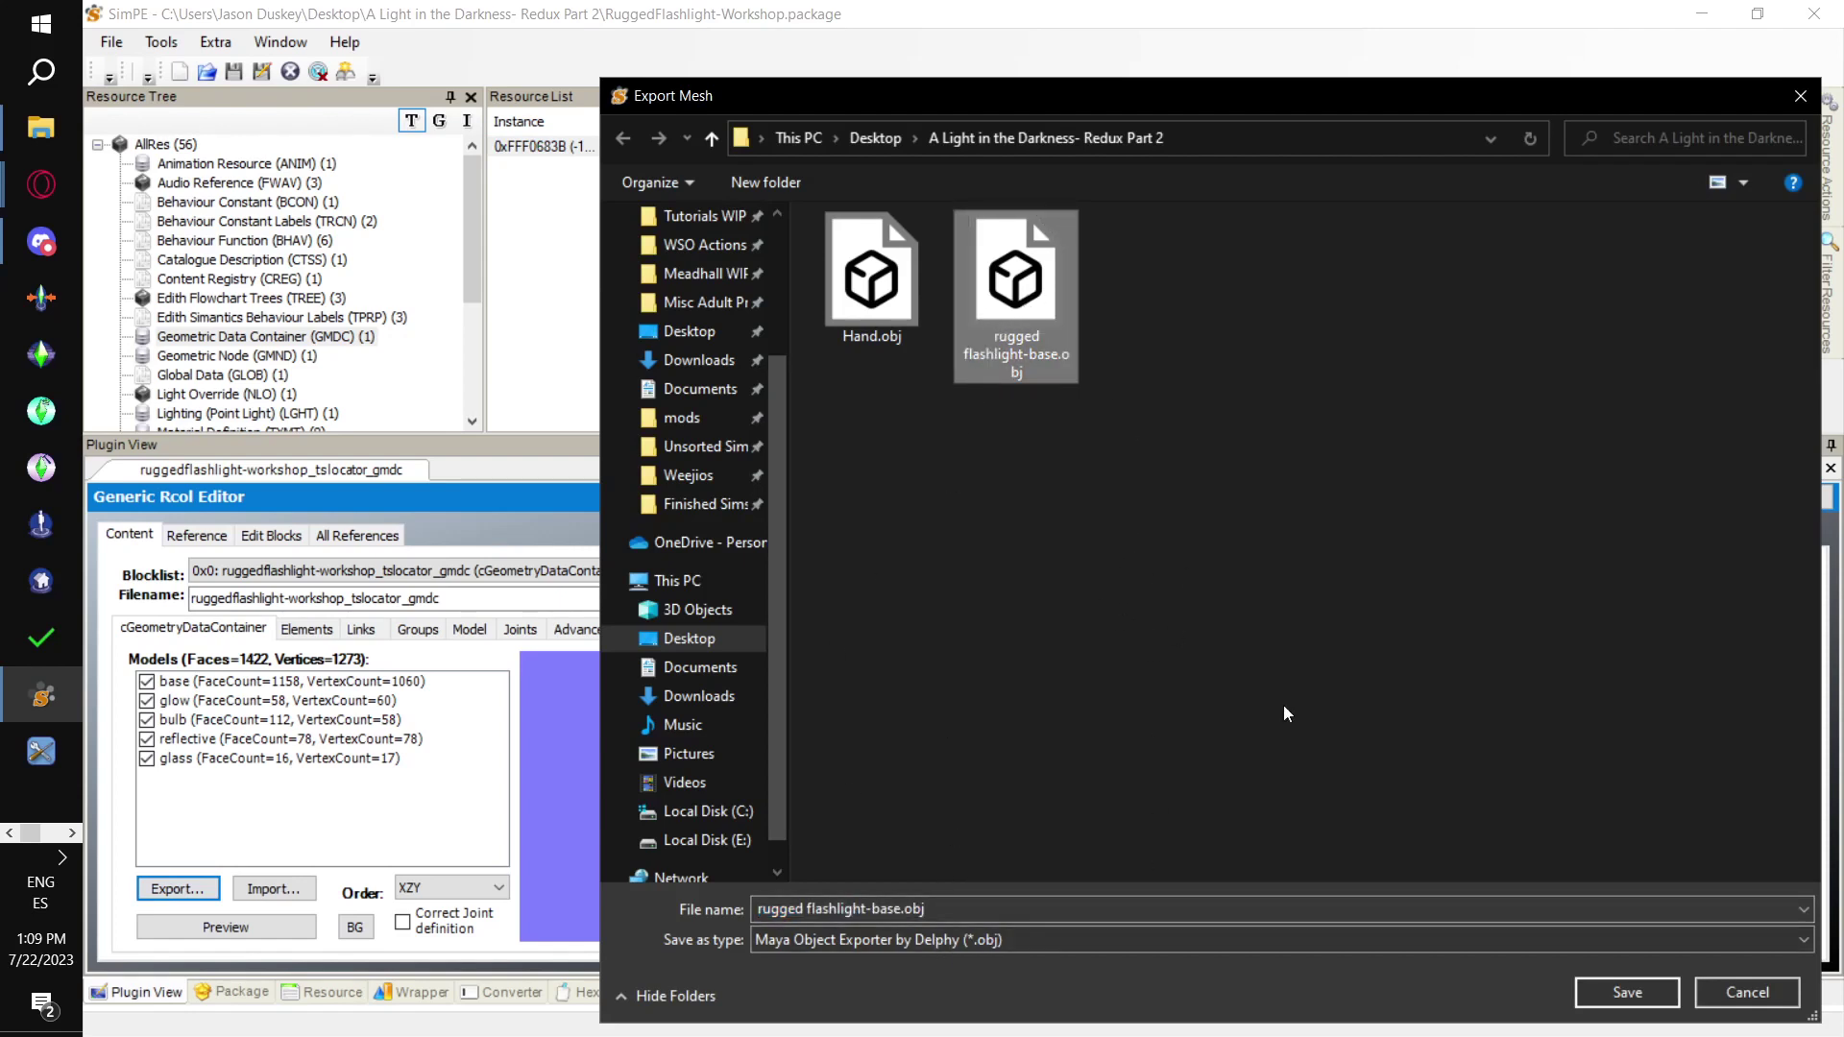
{"action": "left_click", "coordinate": [1637, 993]}
Open the Midnight at the Brig security flashlight SLAVE package and preview its Geometric Data Container mesh
{"action": "left_click", "coordinate": [112, 42]}
{"action": "left_click", "coordinate": [149, 89]}
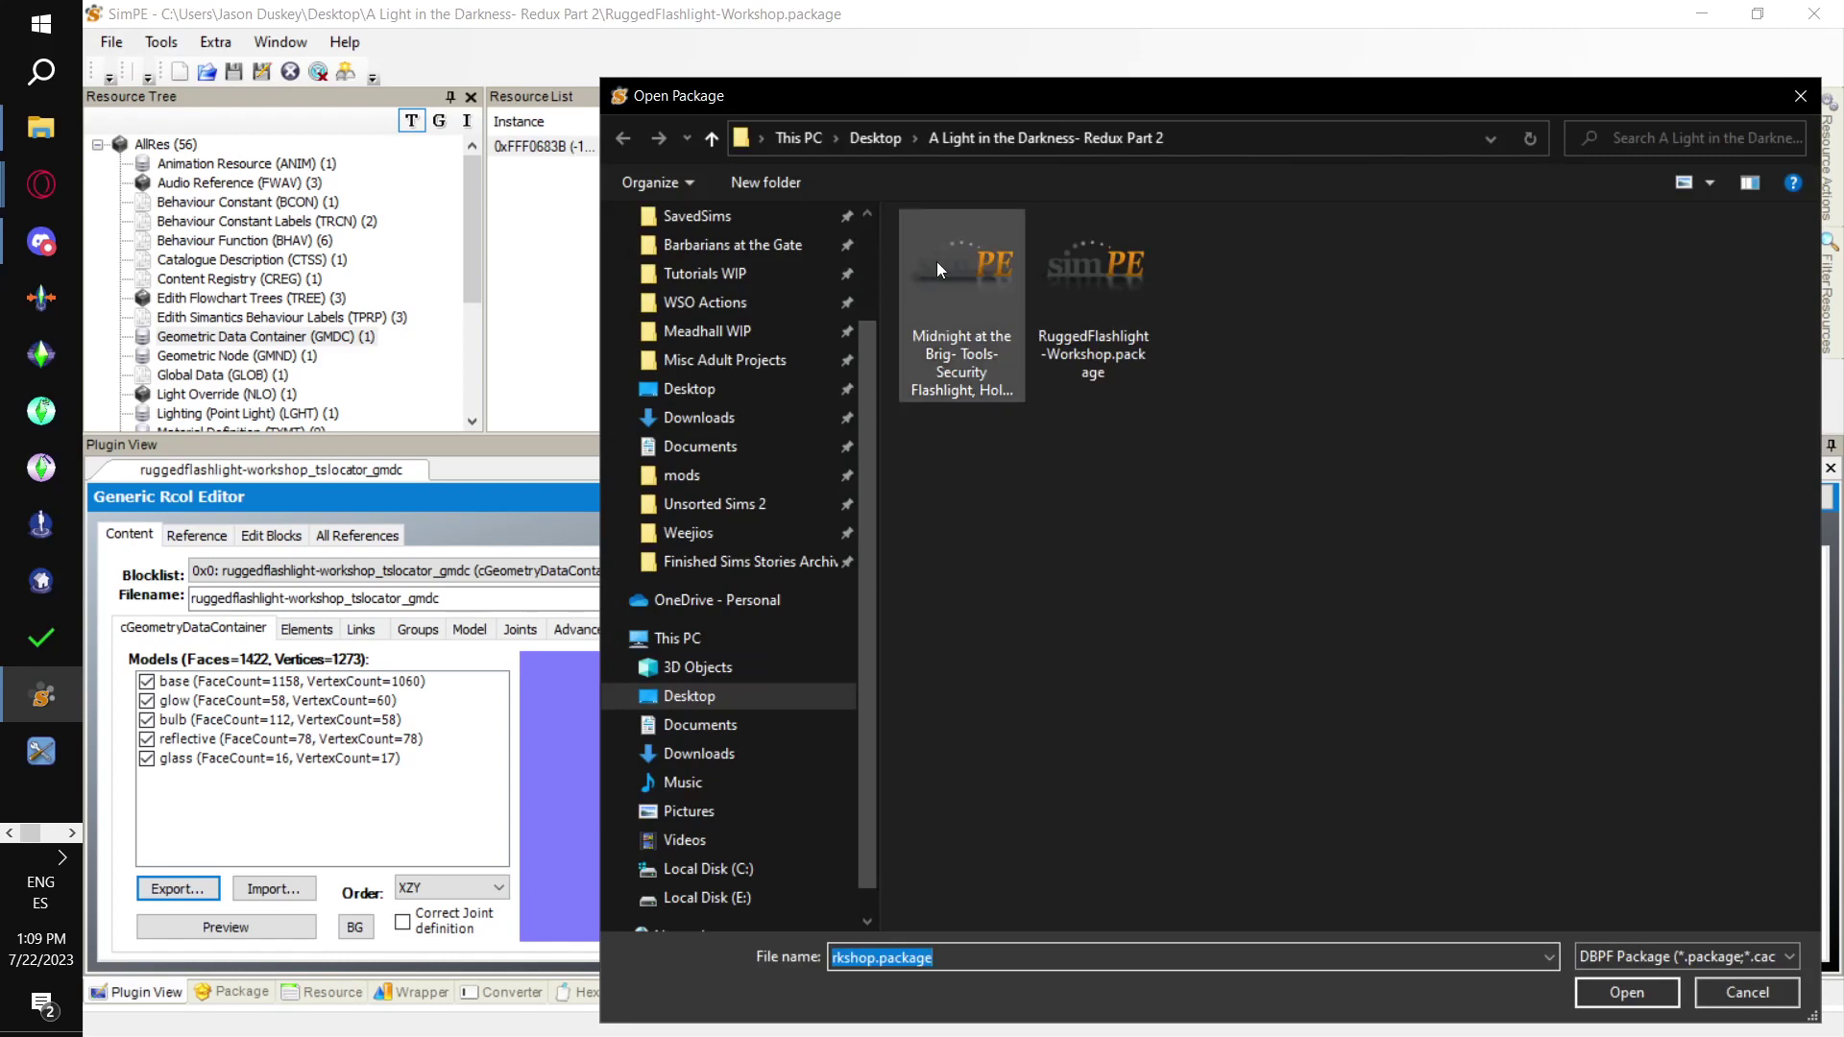
{"action": "double_click", "coordinate": [997, 275]}
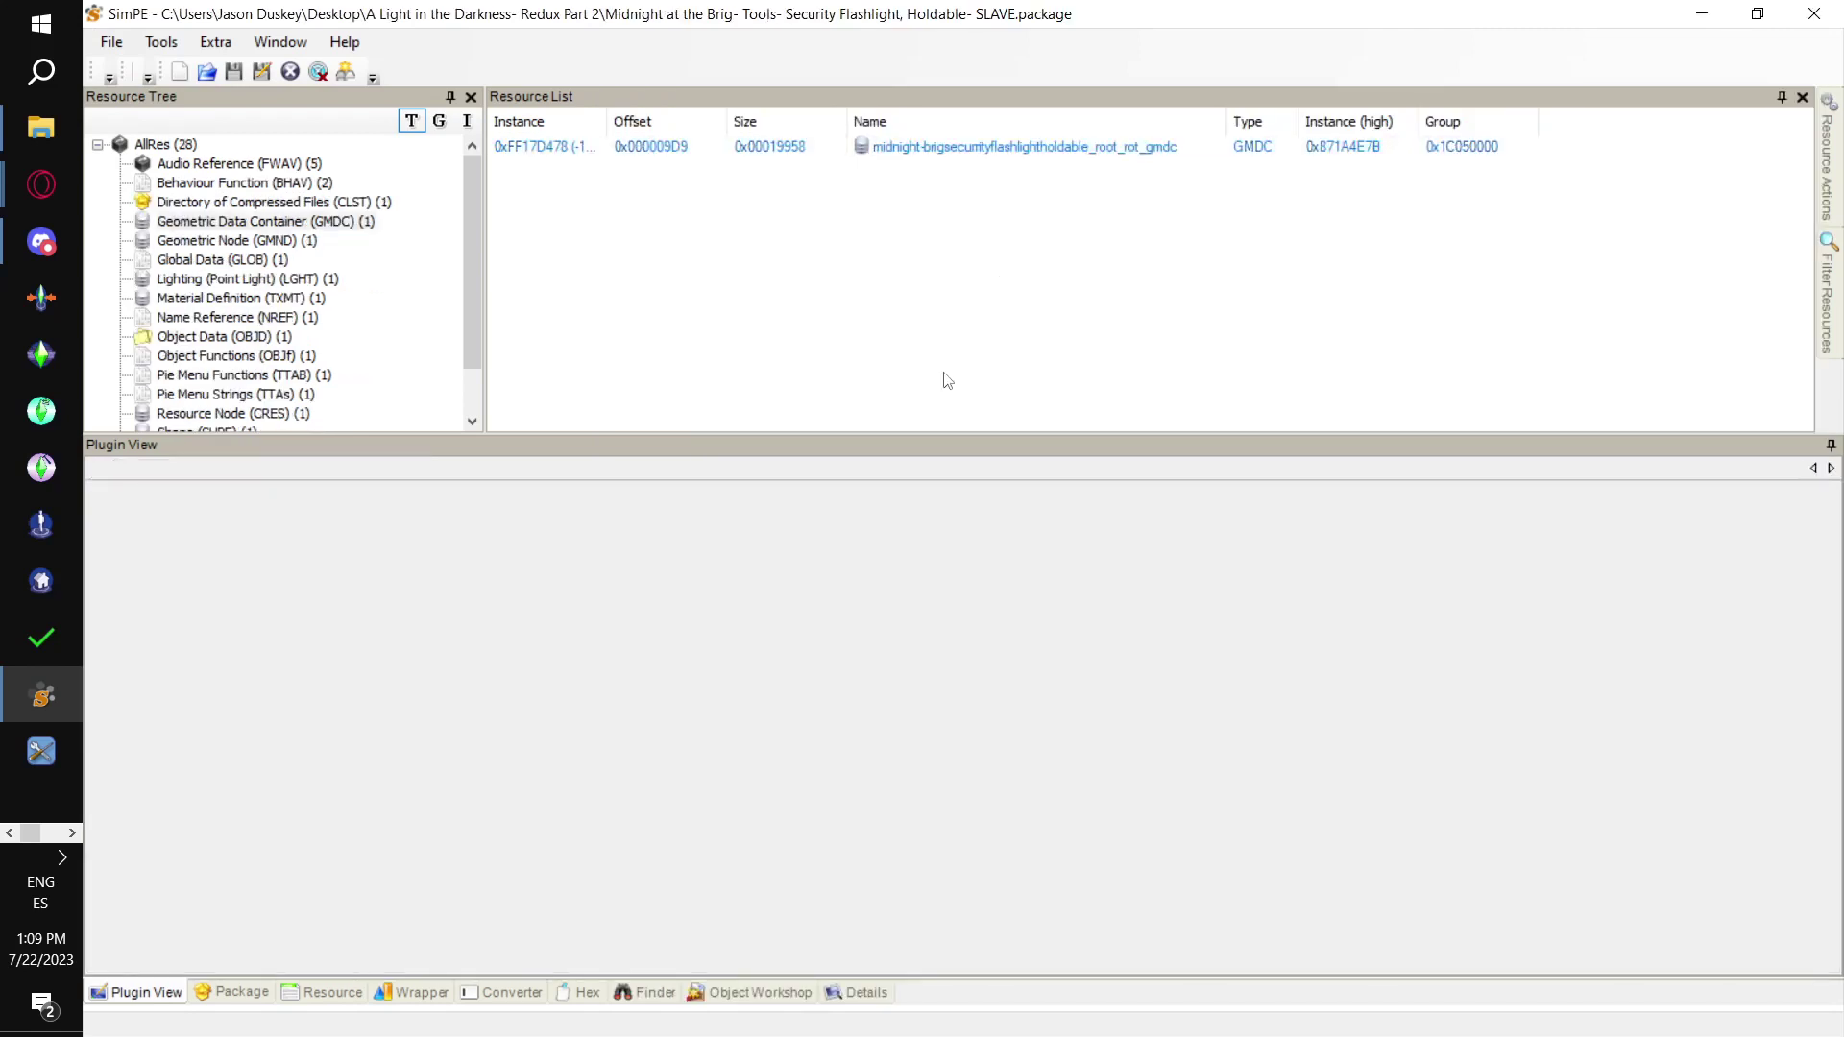
{"action": "left_click", "coordinate": [864, 154]}
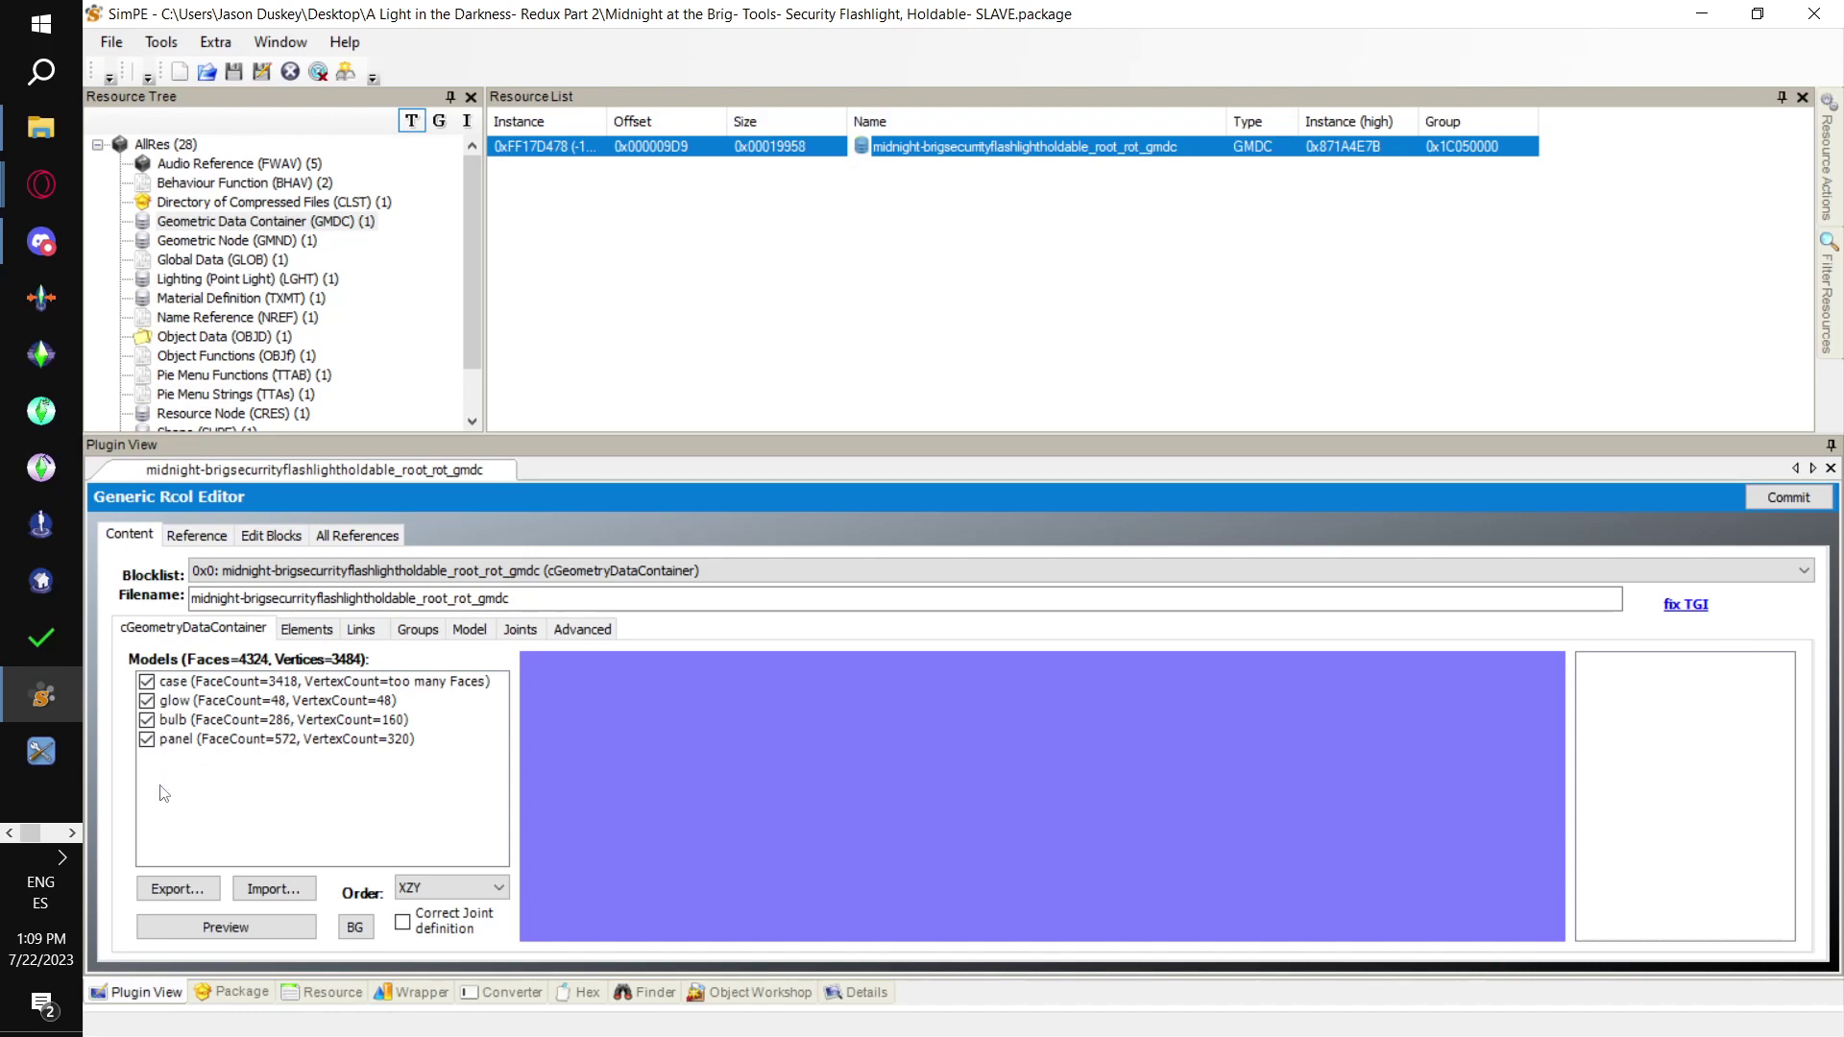
{"action": "left_click", "coordinate": [226, 927]}
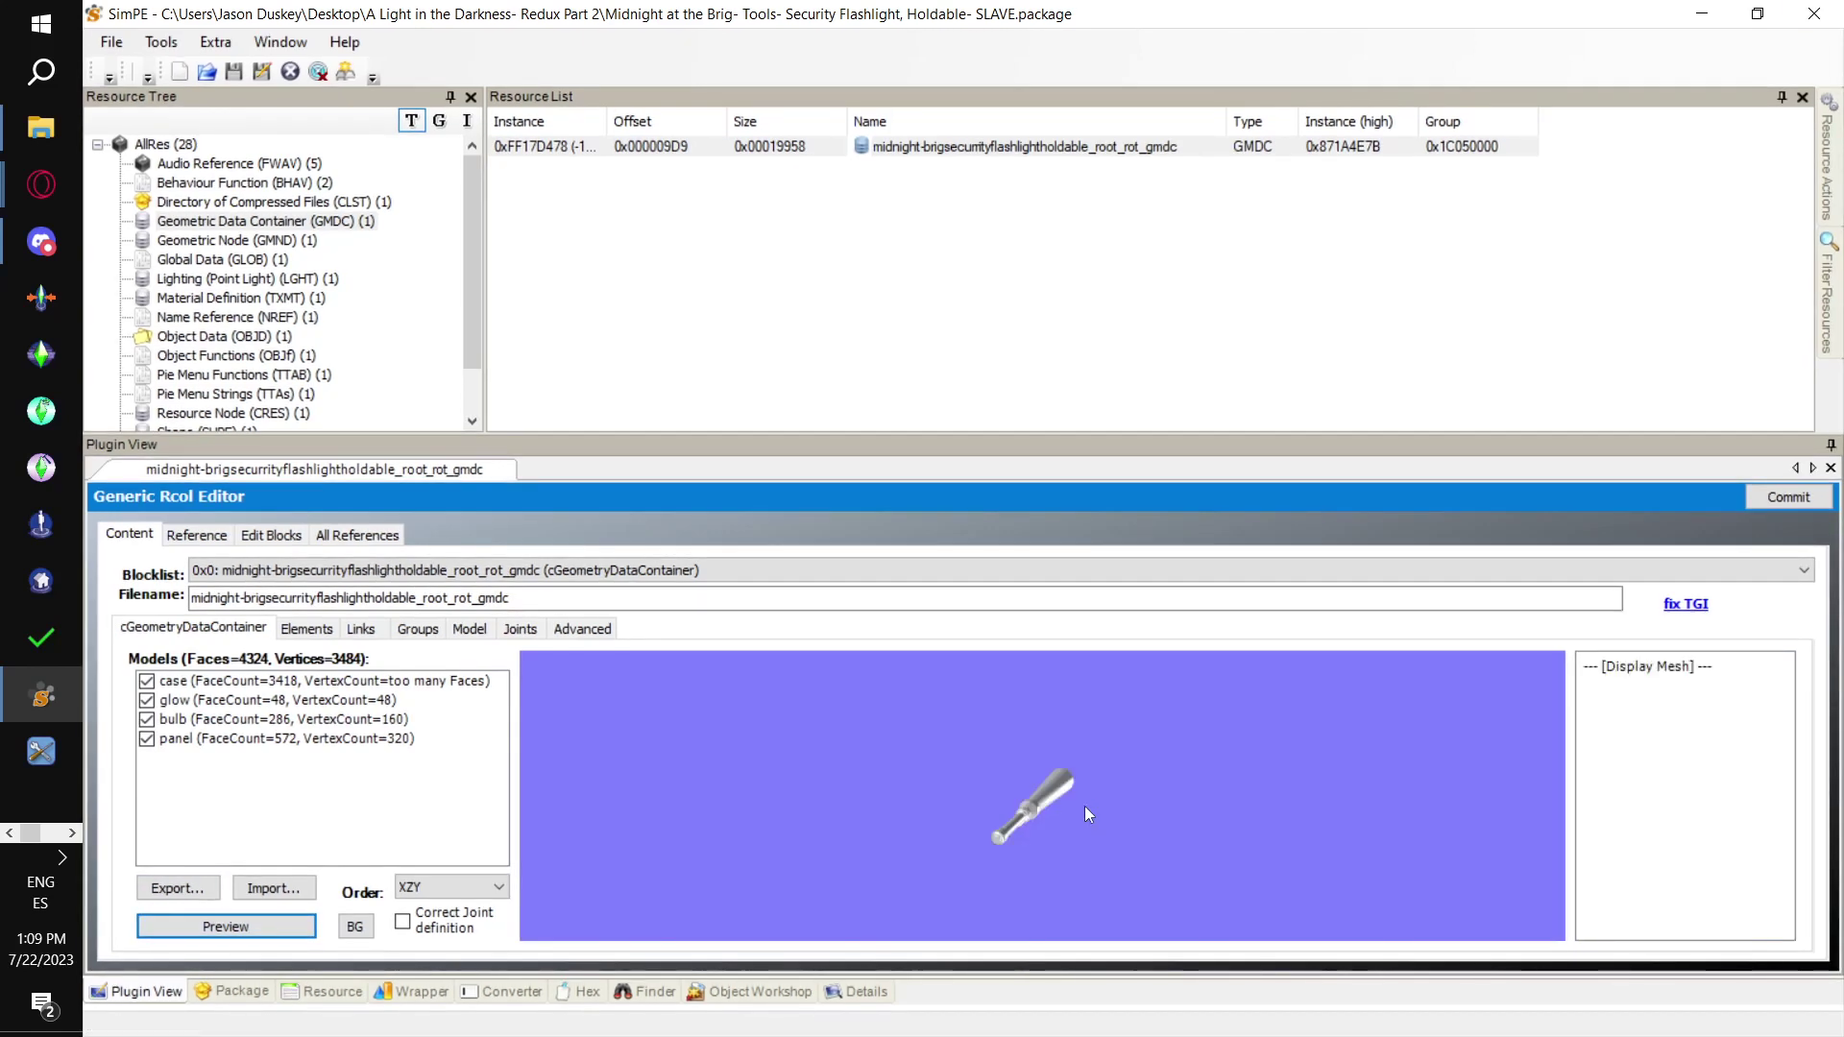
{"action": "left_click_drag", "start_coordinate": [1060, 817], "coordinate": [884, 843]}
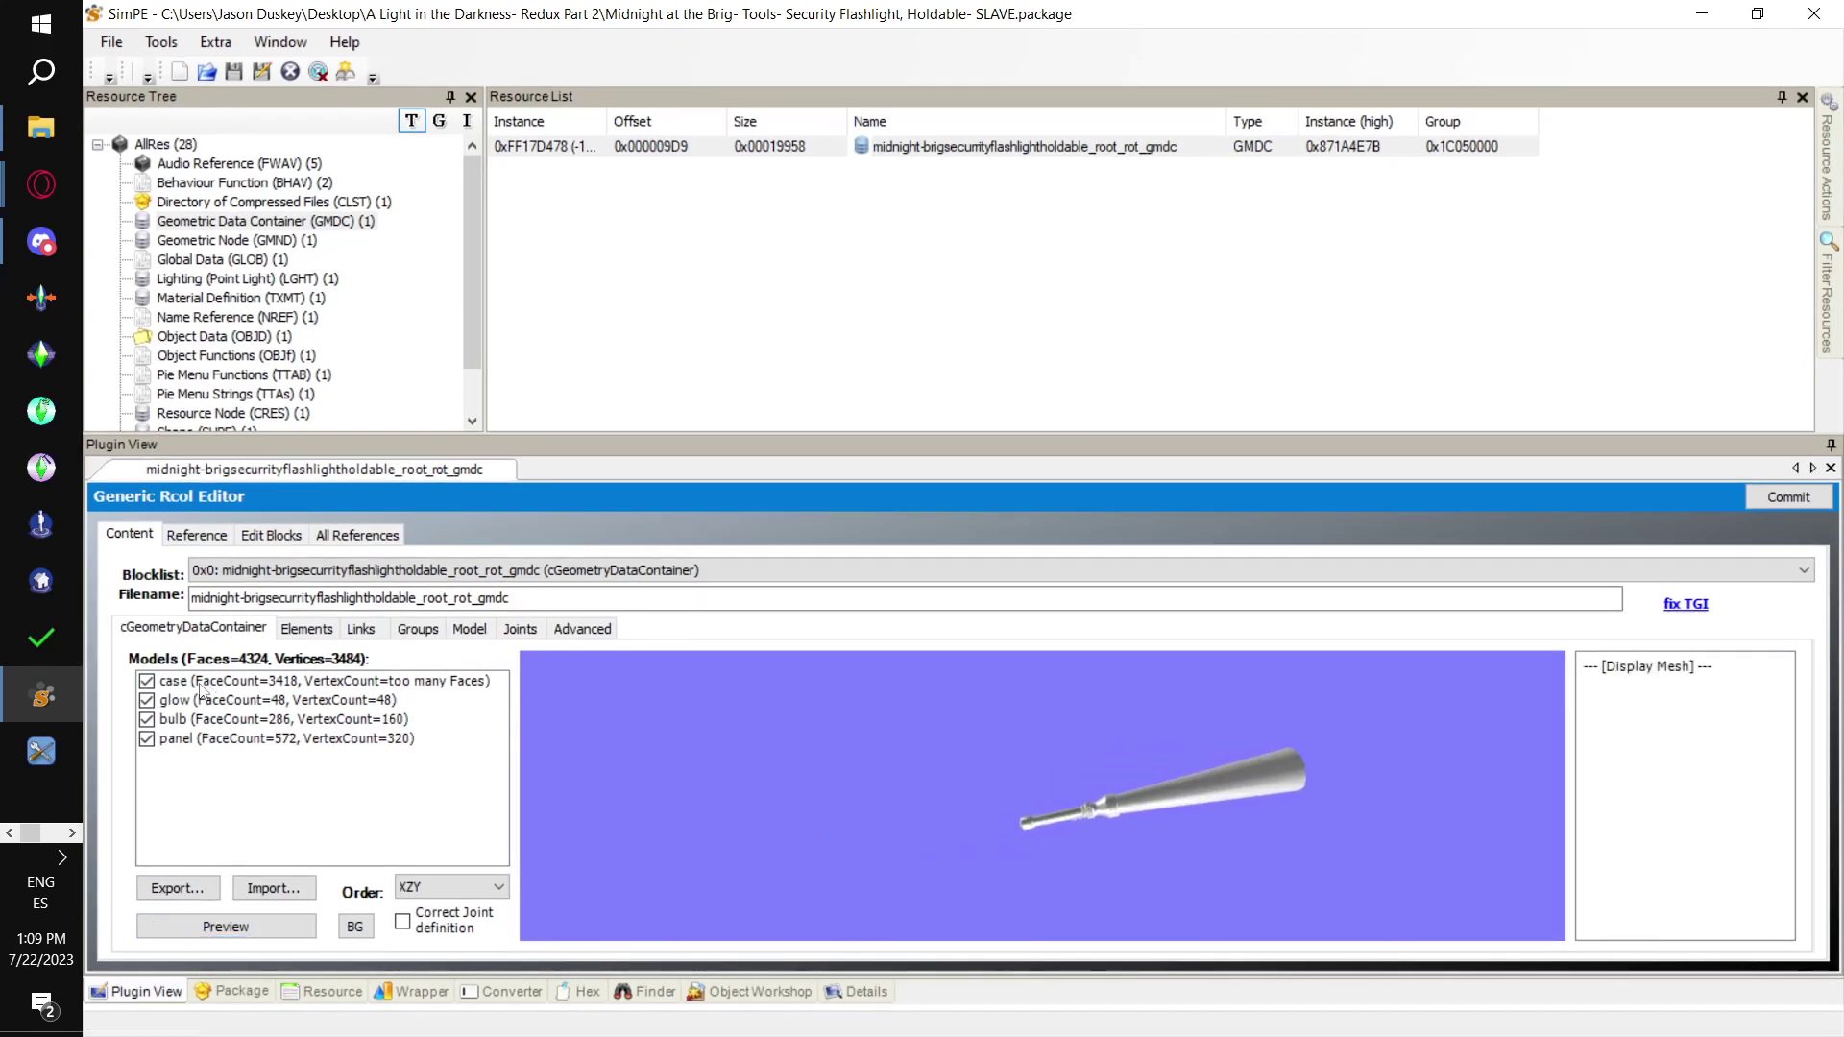
{"action": "mouse_move", "coordinate": [1158, 812]}
{"action": "left_mouse_down"}
{"action": "mouse_move", "coordinate": [1269, 746]}
{"action": "mouse_move", "coordinate": [1281, 858]}
{"action": "mouse_move", "coordinate": [1092, 741]}
{"action": "mouse_move", "coordinate": [988, 719]}
{"action": "mouse_move", "coordinate": [968, 749]}
{"action": "mouse_move", "coordinate": [1165, 789]}
{"action": "mouse_move", "coordinate": [1191, 832]}
{"action": "mouse_move", "coordinate": [1133, 816]}
{"action": "left_mouse_up"}
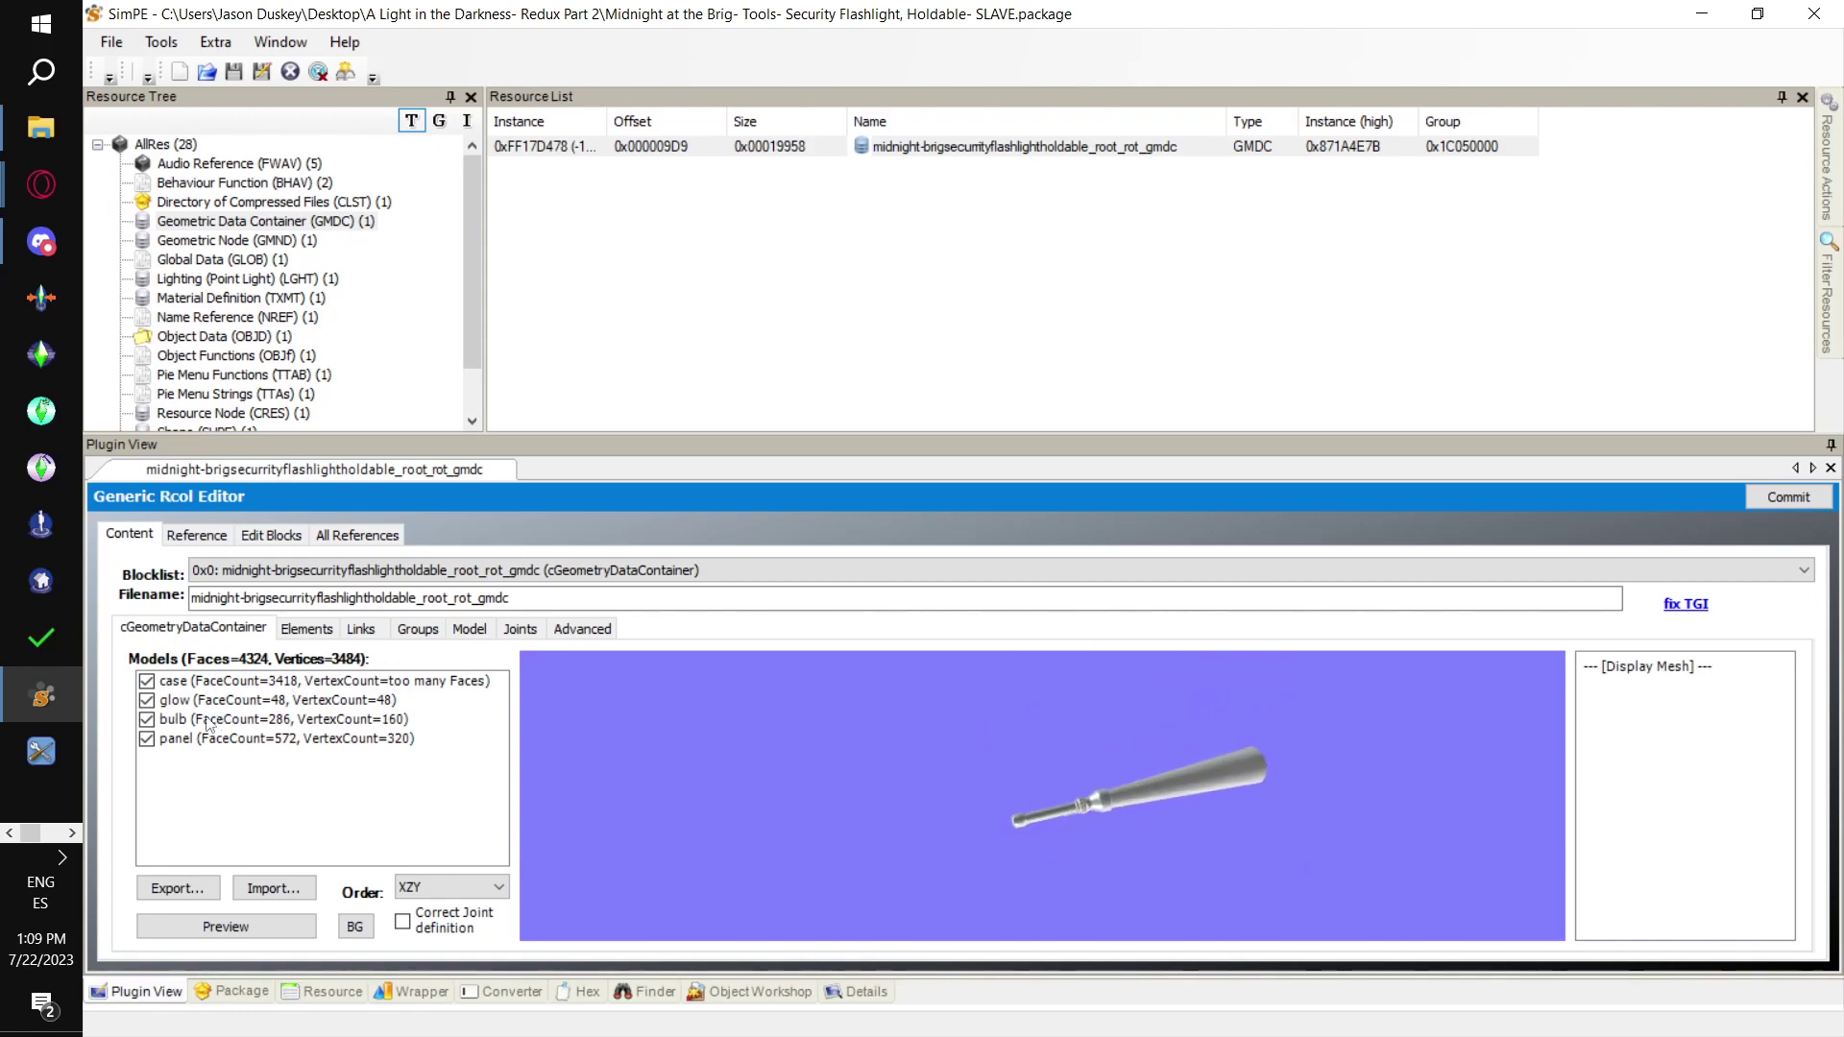
Exclude the glow, bulb and panel groups, then preview and export only the case mesh as guide.obj
{"action": "left_click", "coordinate": [147, 700]}
{"action": "left_click", "coordinate": [147, 719]}
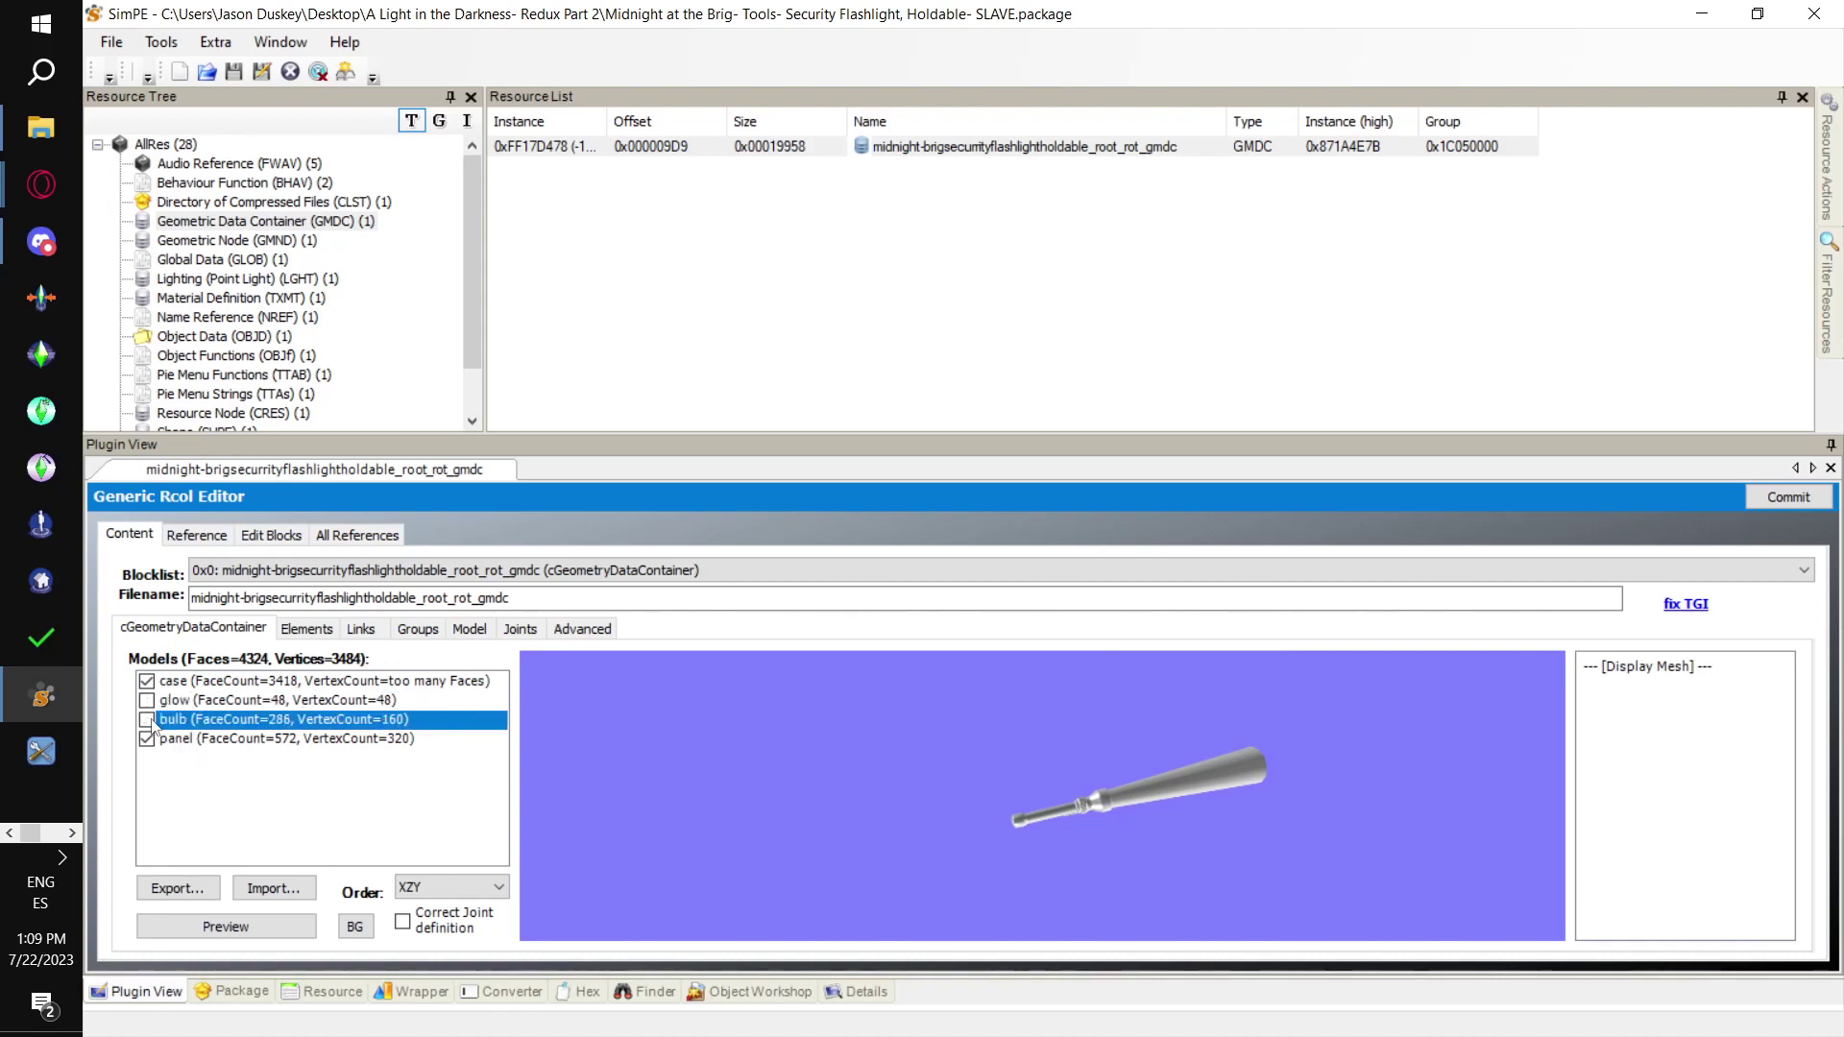
{"action": "left_click", "coordinate": [147, 739]}
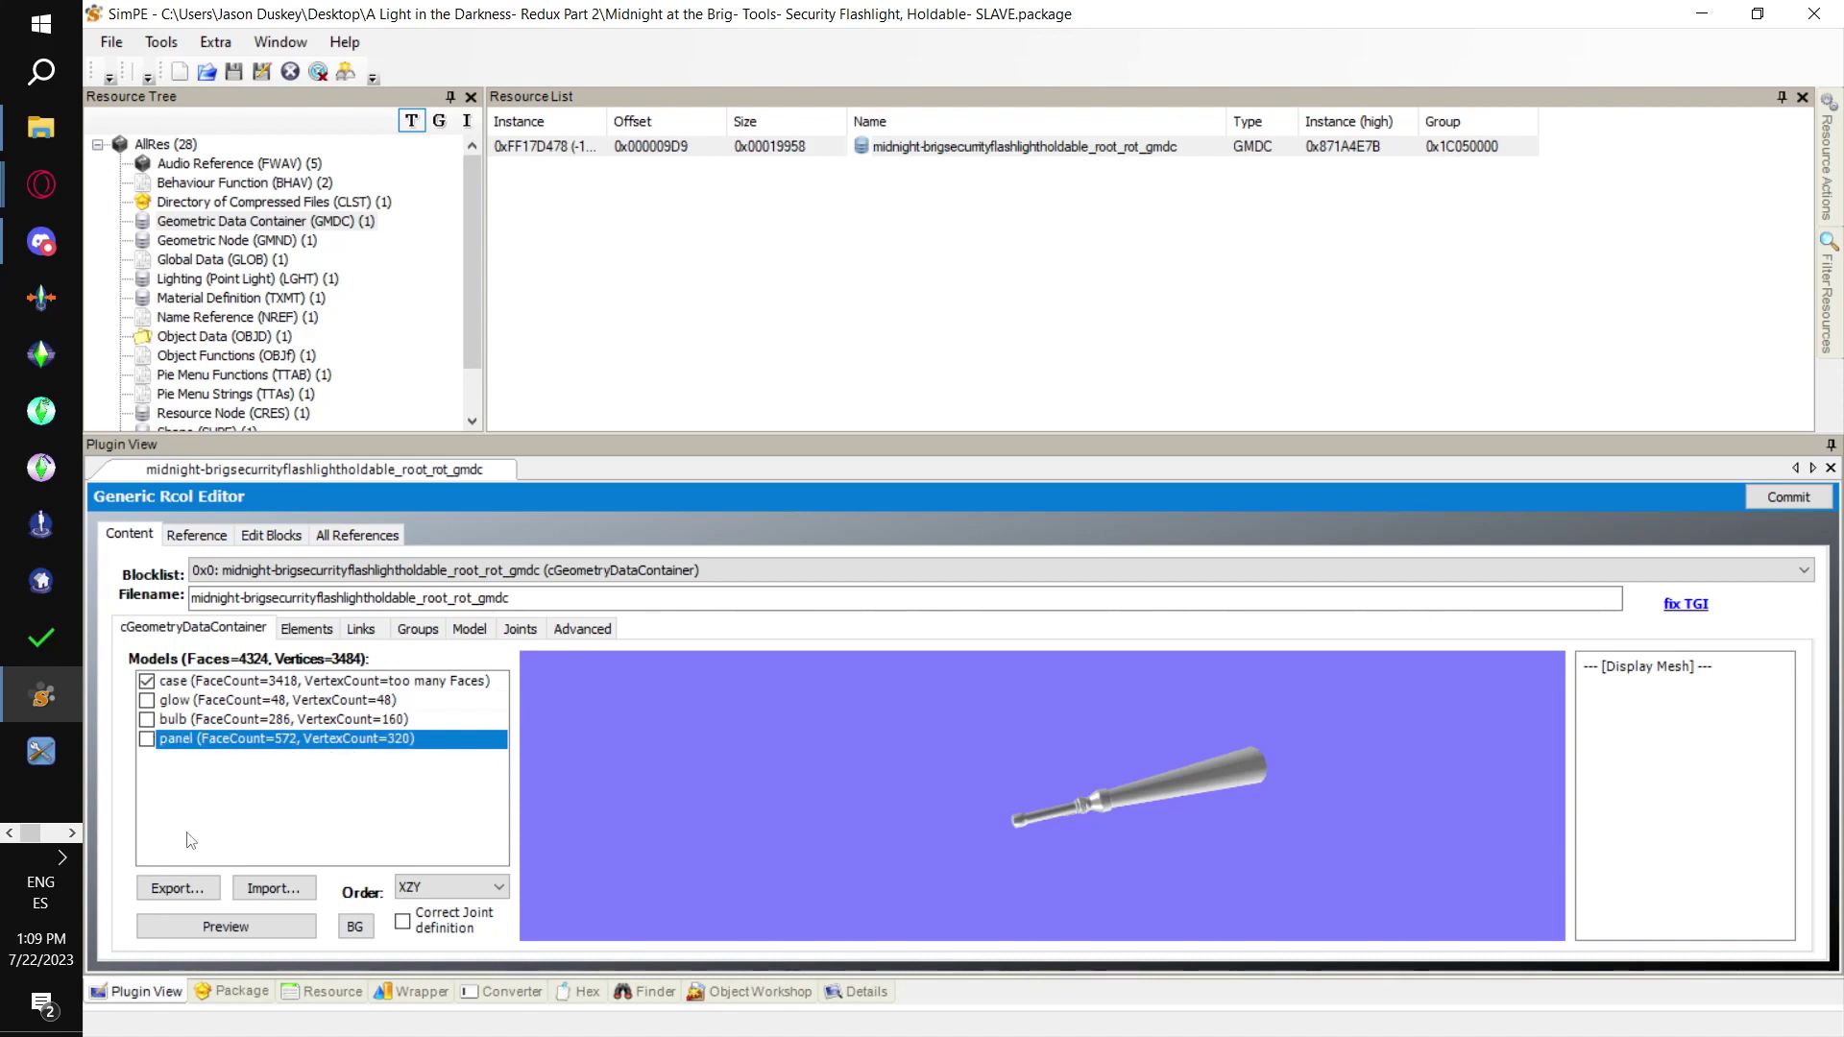
{"action": "left_click", "coordinate": [226, 927]}
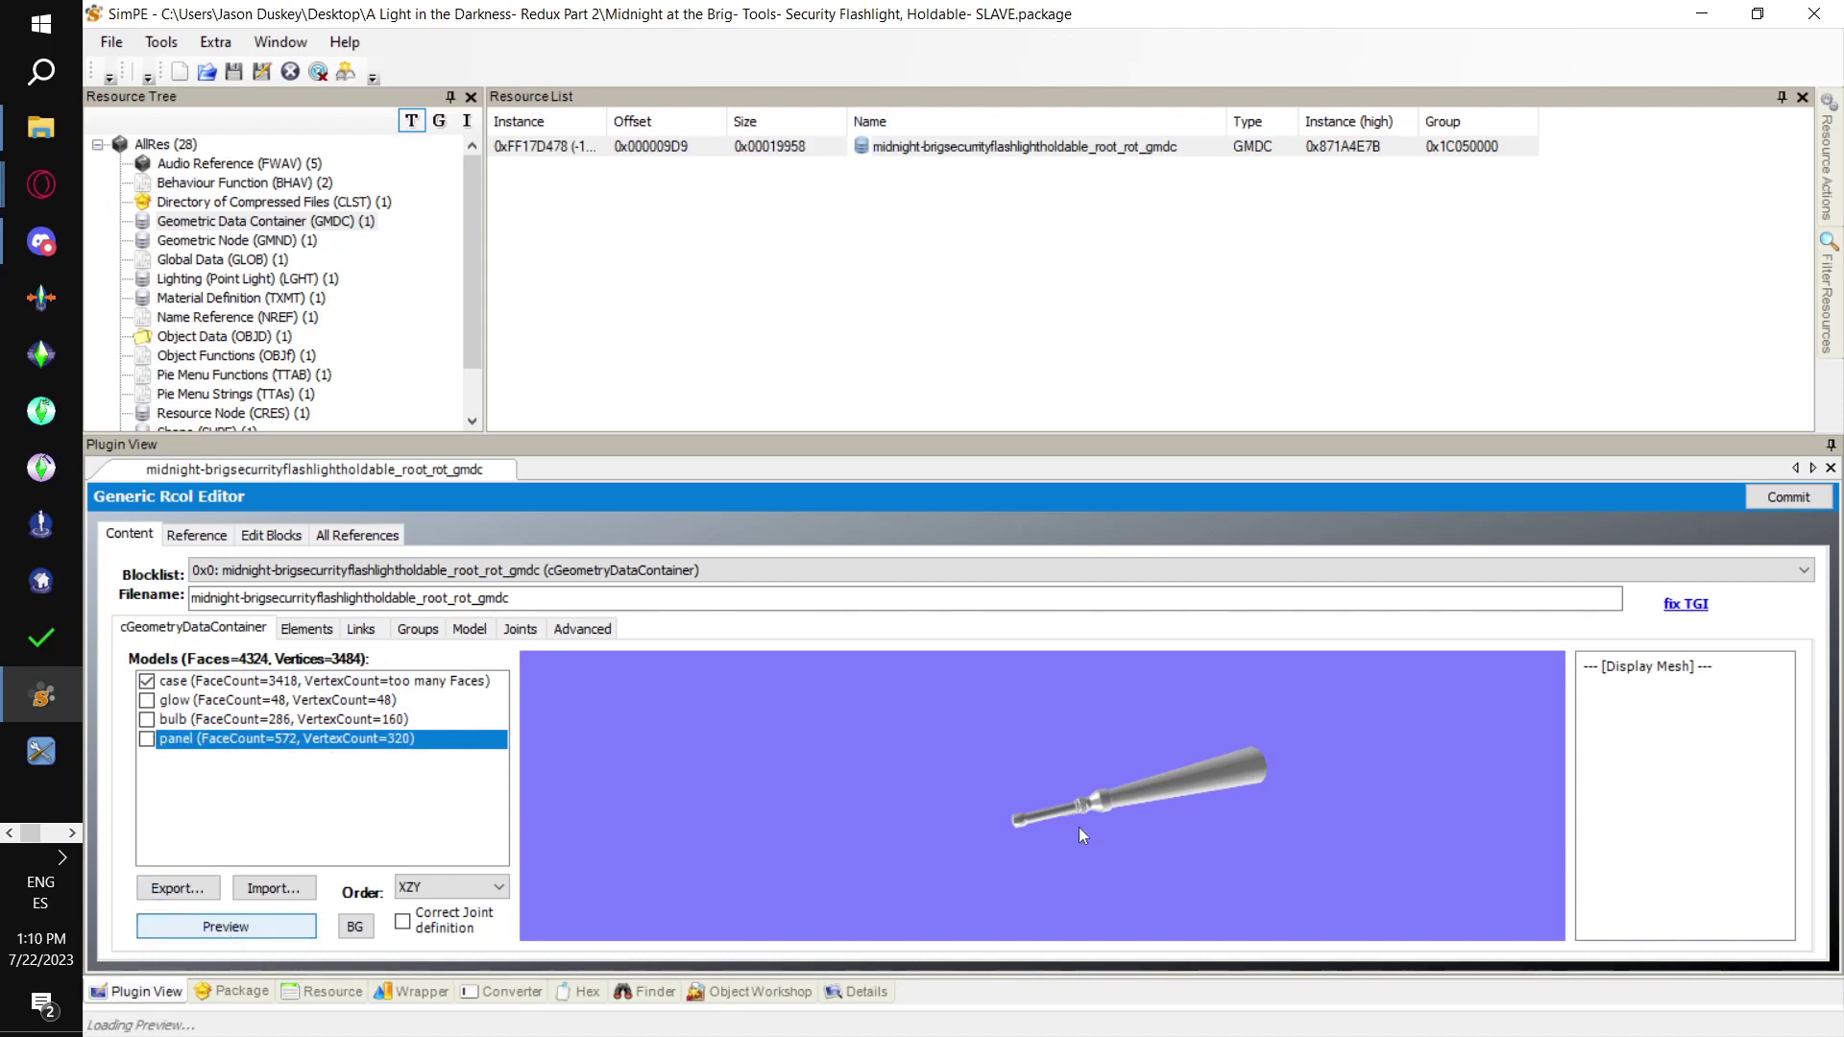
{"action": "left_click_drag", "start_coordinate": [1029, 809], "coordinate": [968, 808]}
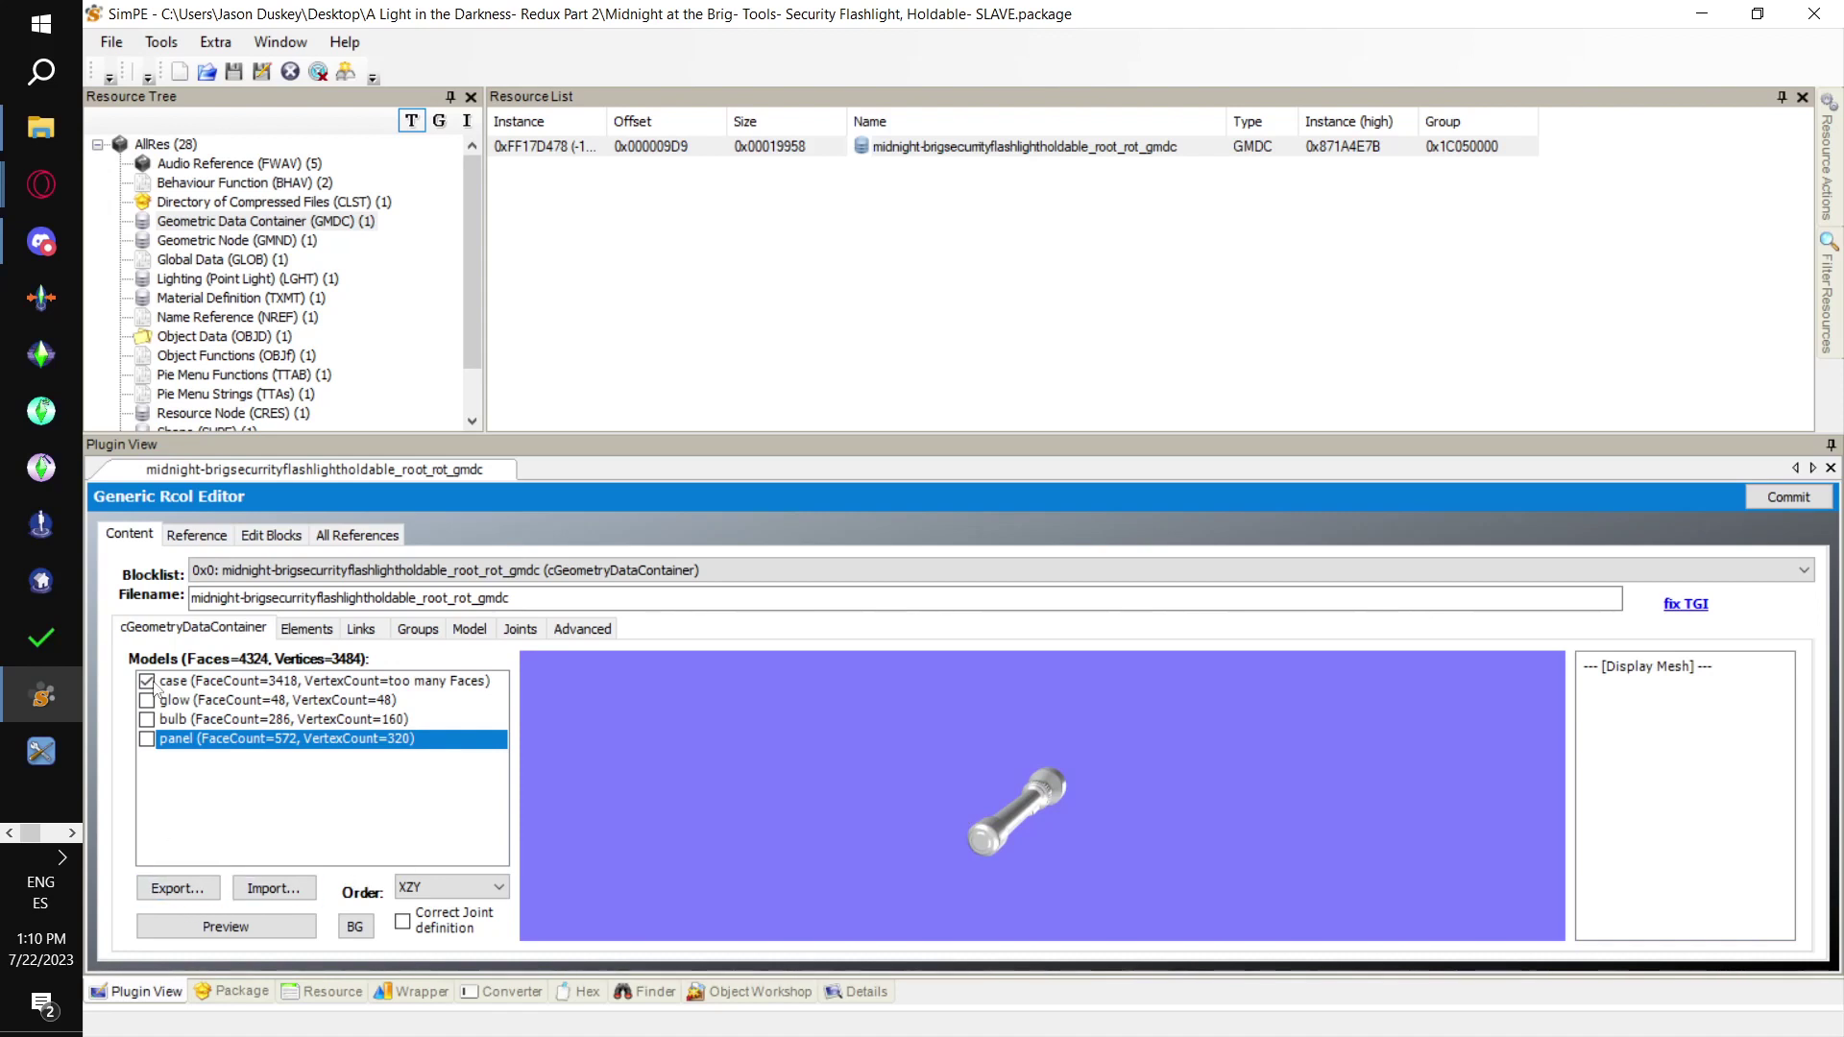
{"action": "left_click", "coordinate": [173, 889]}
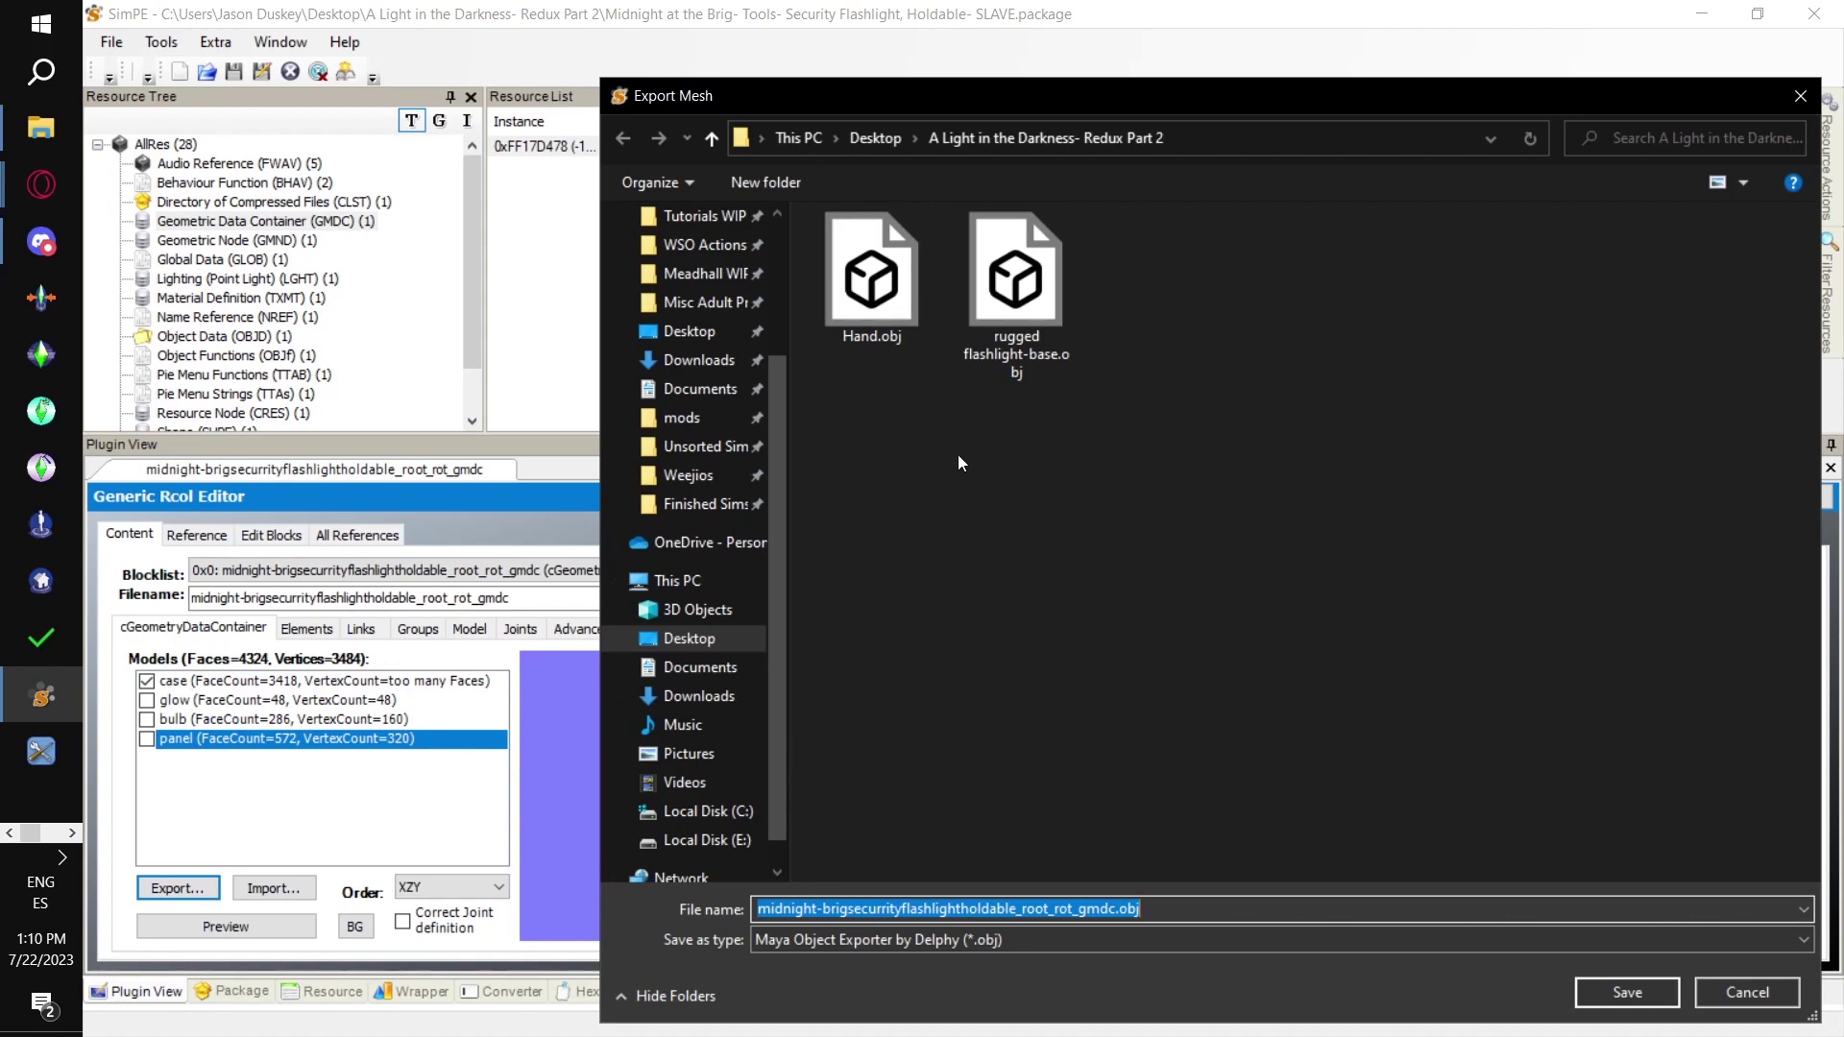
{"action": "type", "text": "gu"}
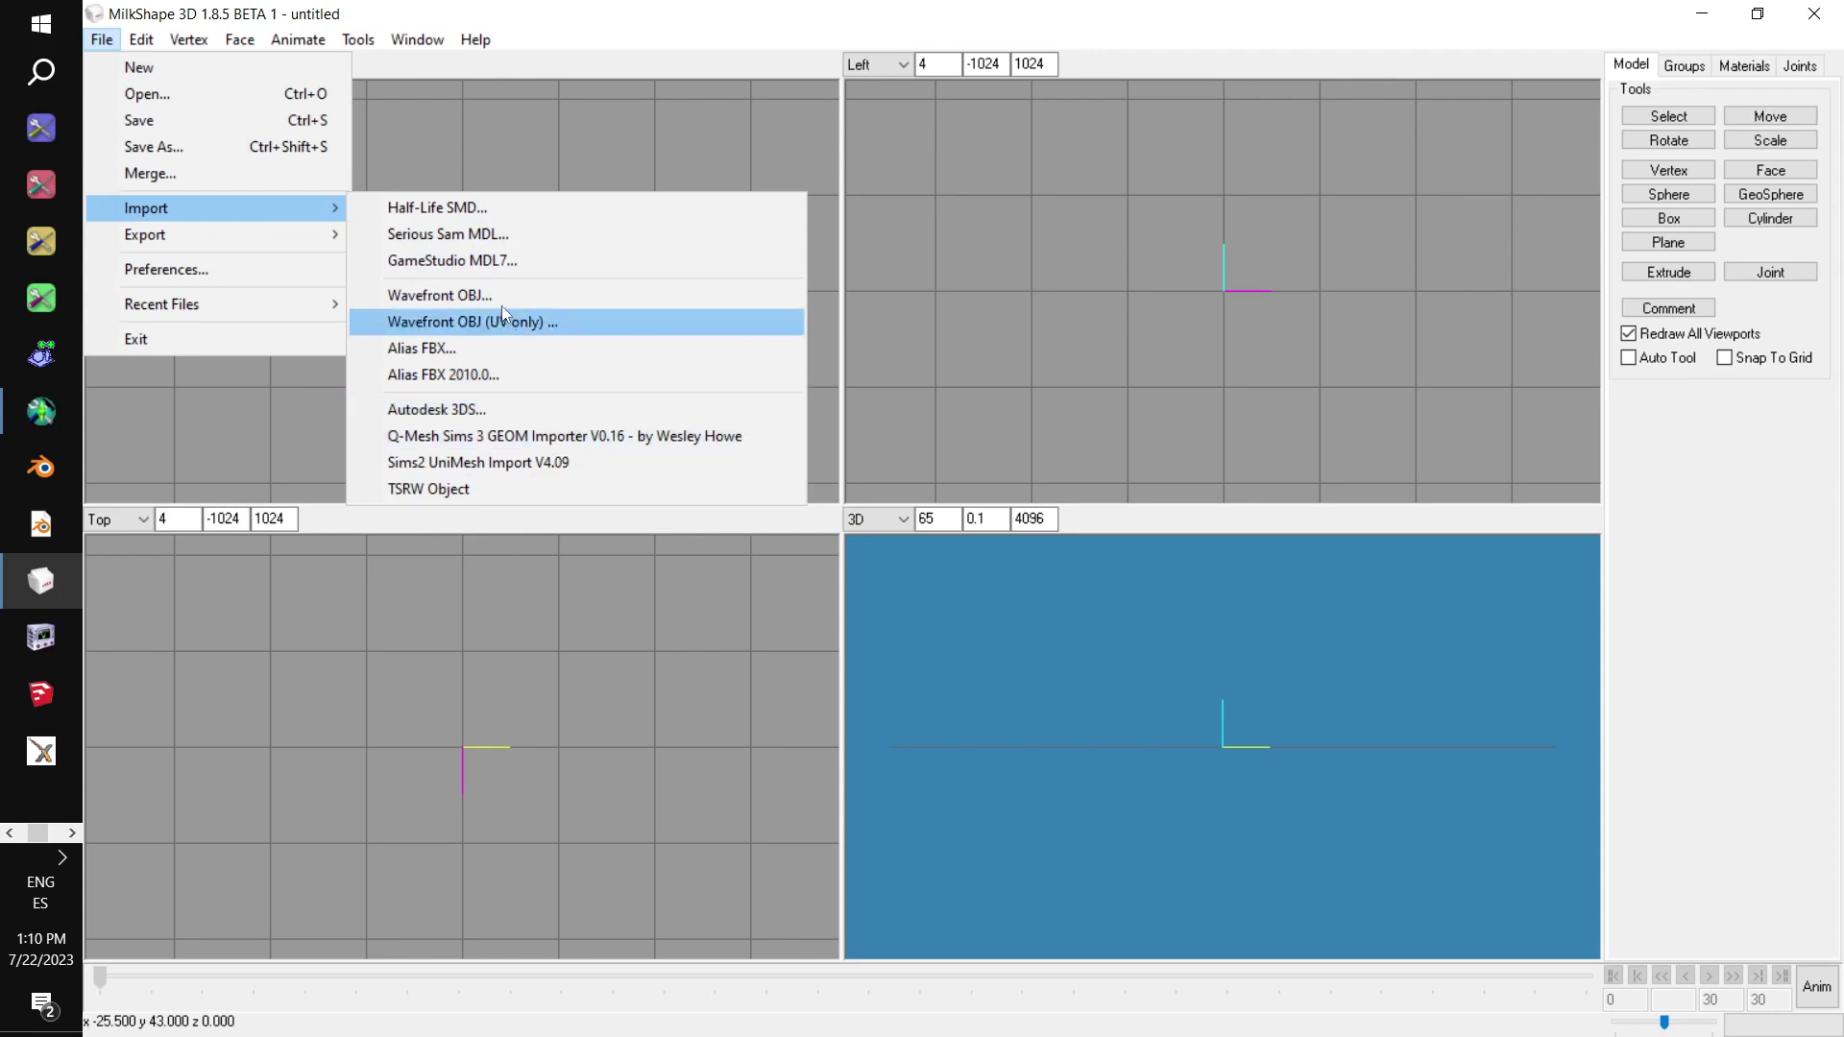
Switch to MilkShape 3D and import guide.obj as Wavefront OBJ from the A Light in the Darkness- Redux Part 2 folder
{"action": "left_click", "coordinate": [501, 298]}
{"action": "scroll", "coordinate": [277, 425], "scroll_direction": "up", "scroll_amount": 3}
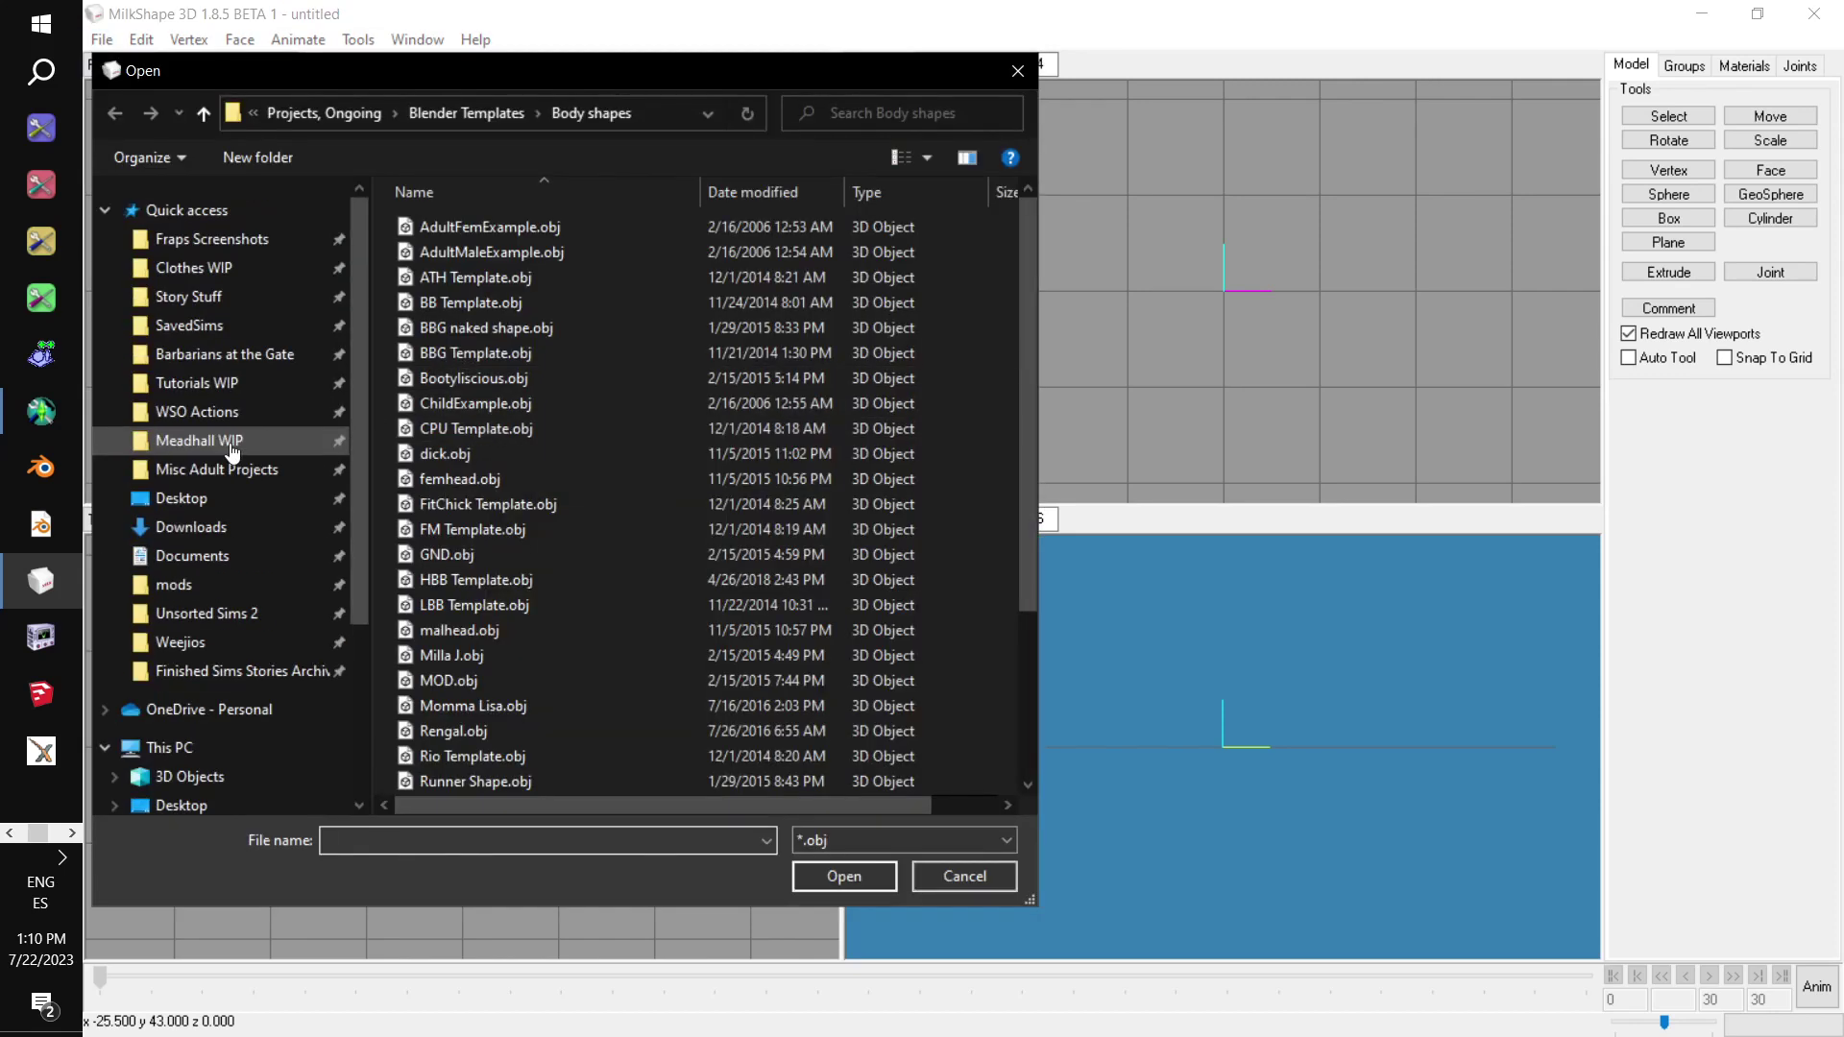
{"action": "left_click", "coordinate": [182, 497]}
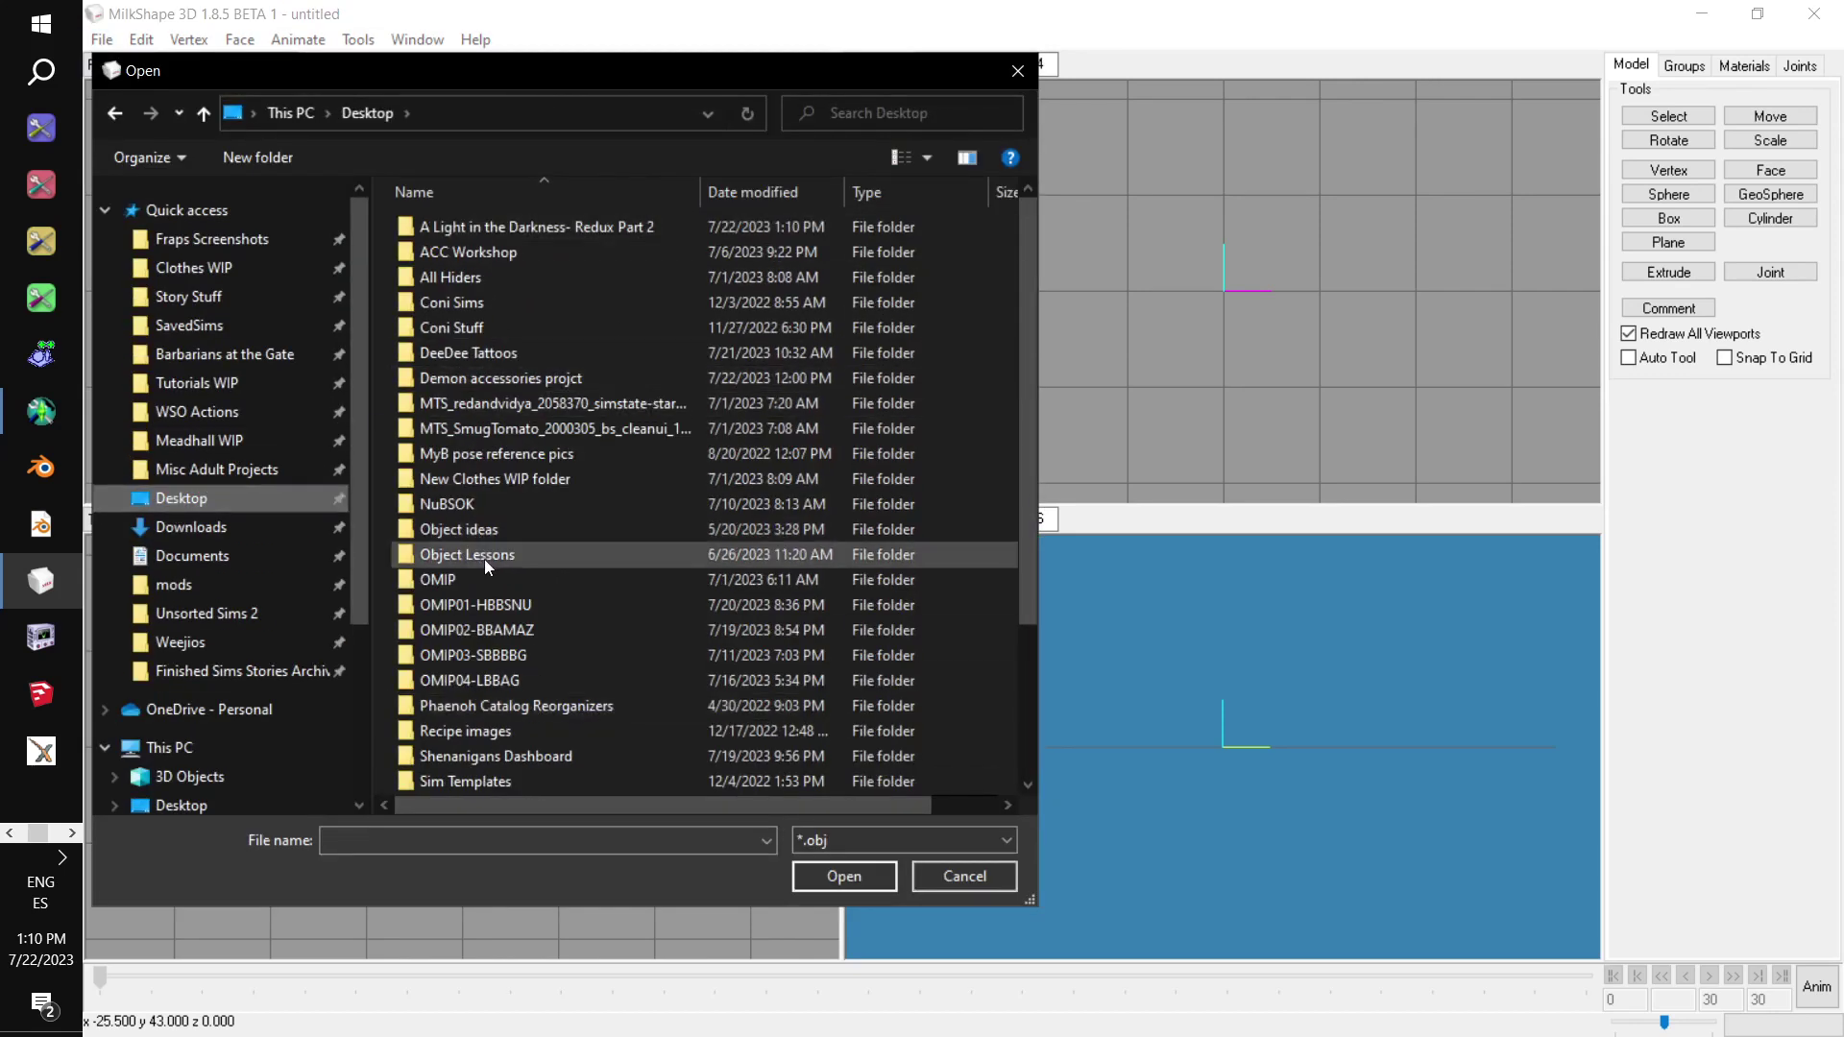
{"action": "double_click", "coordinate": [501, 232]}
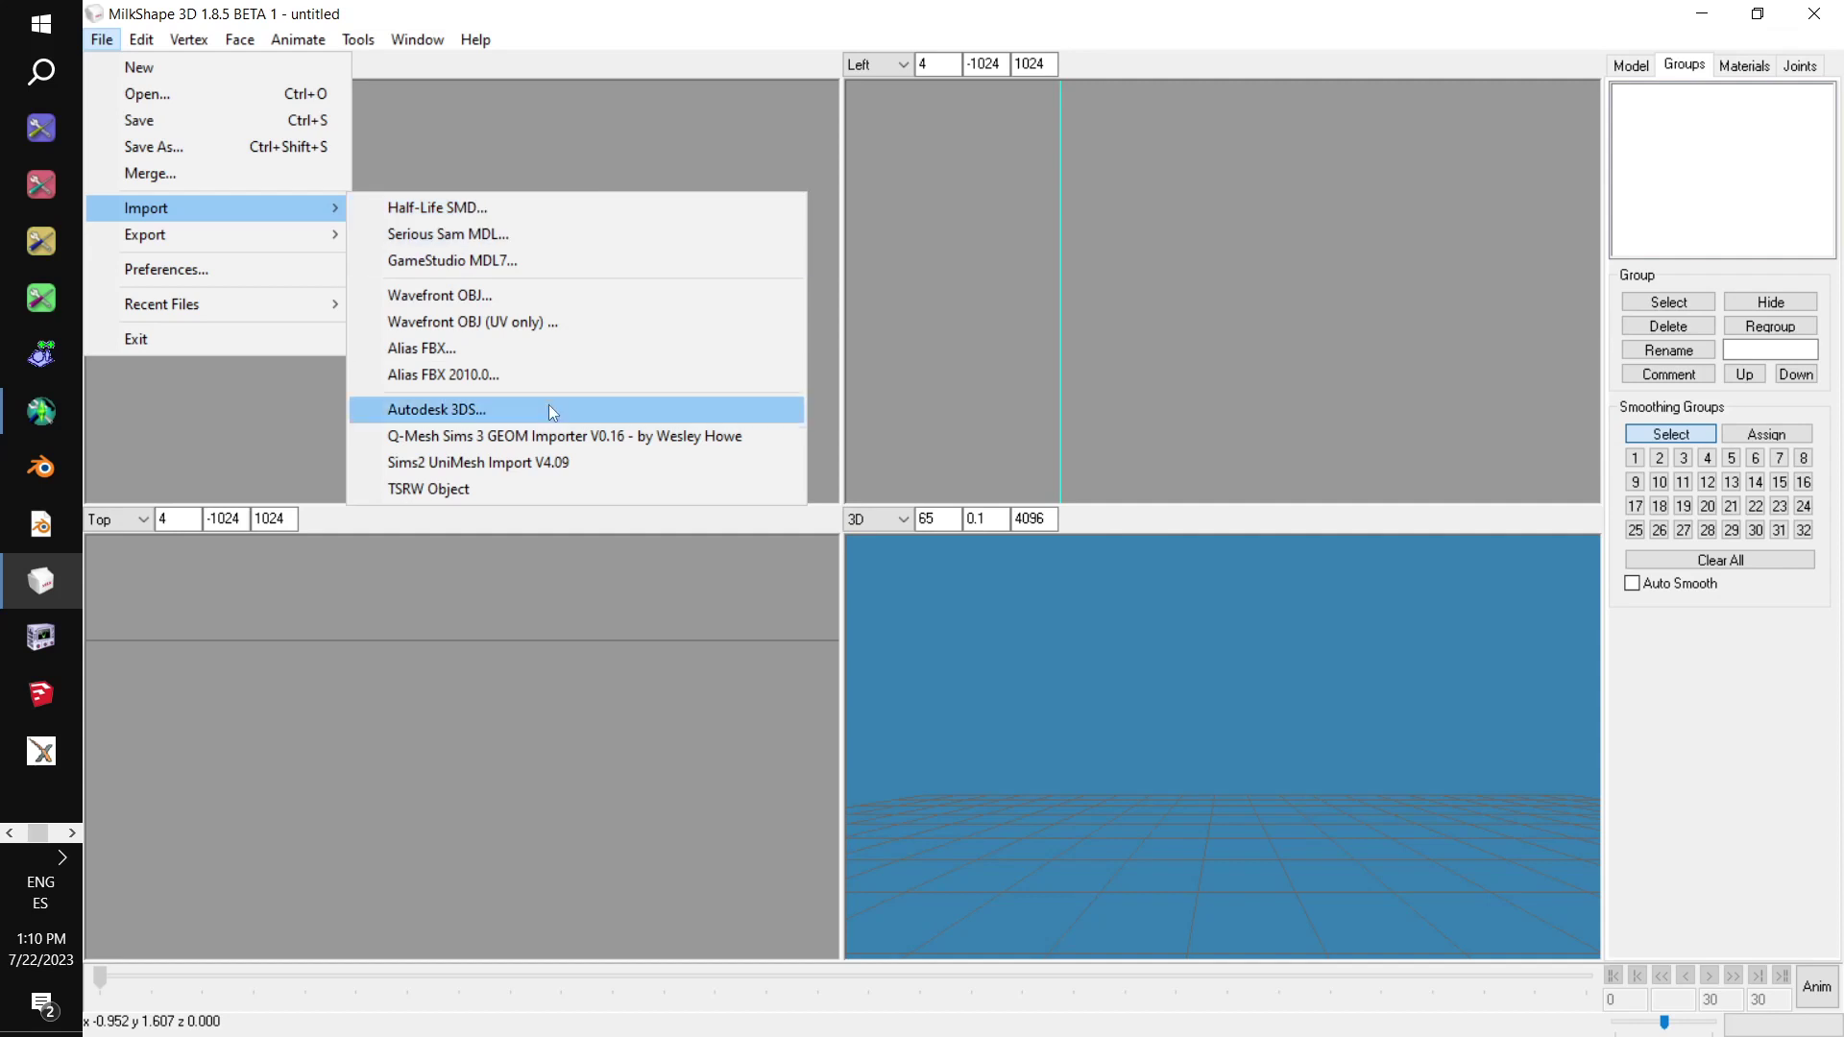
{"action": "left_click", "coordinate": [440, 295]}
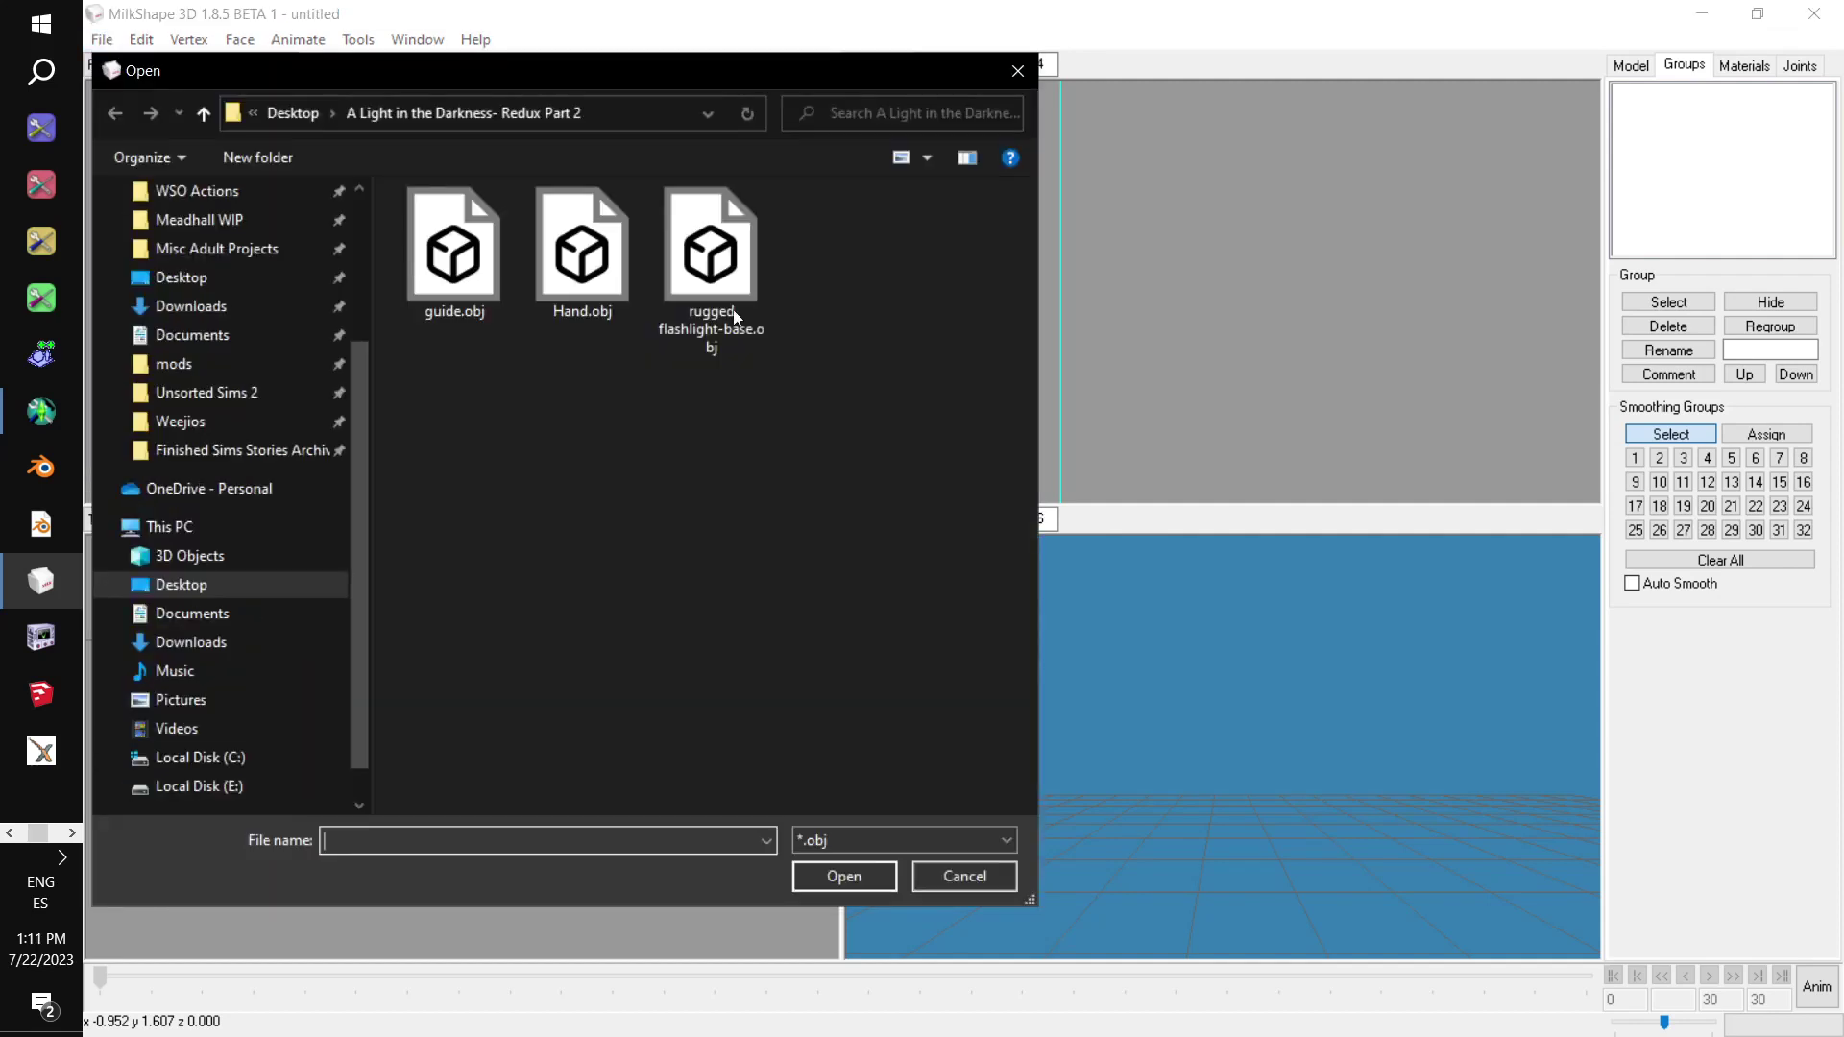
{"action": "double_click", "coordinate": [458, 232]}
{"action": "left_click_drag", "start_coordinate": [1272, 691], "coordinate": [1514, 655]}
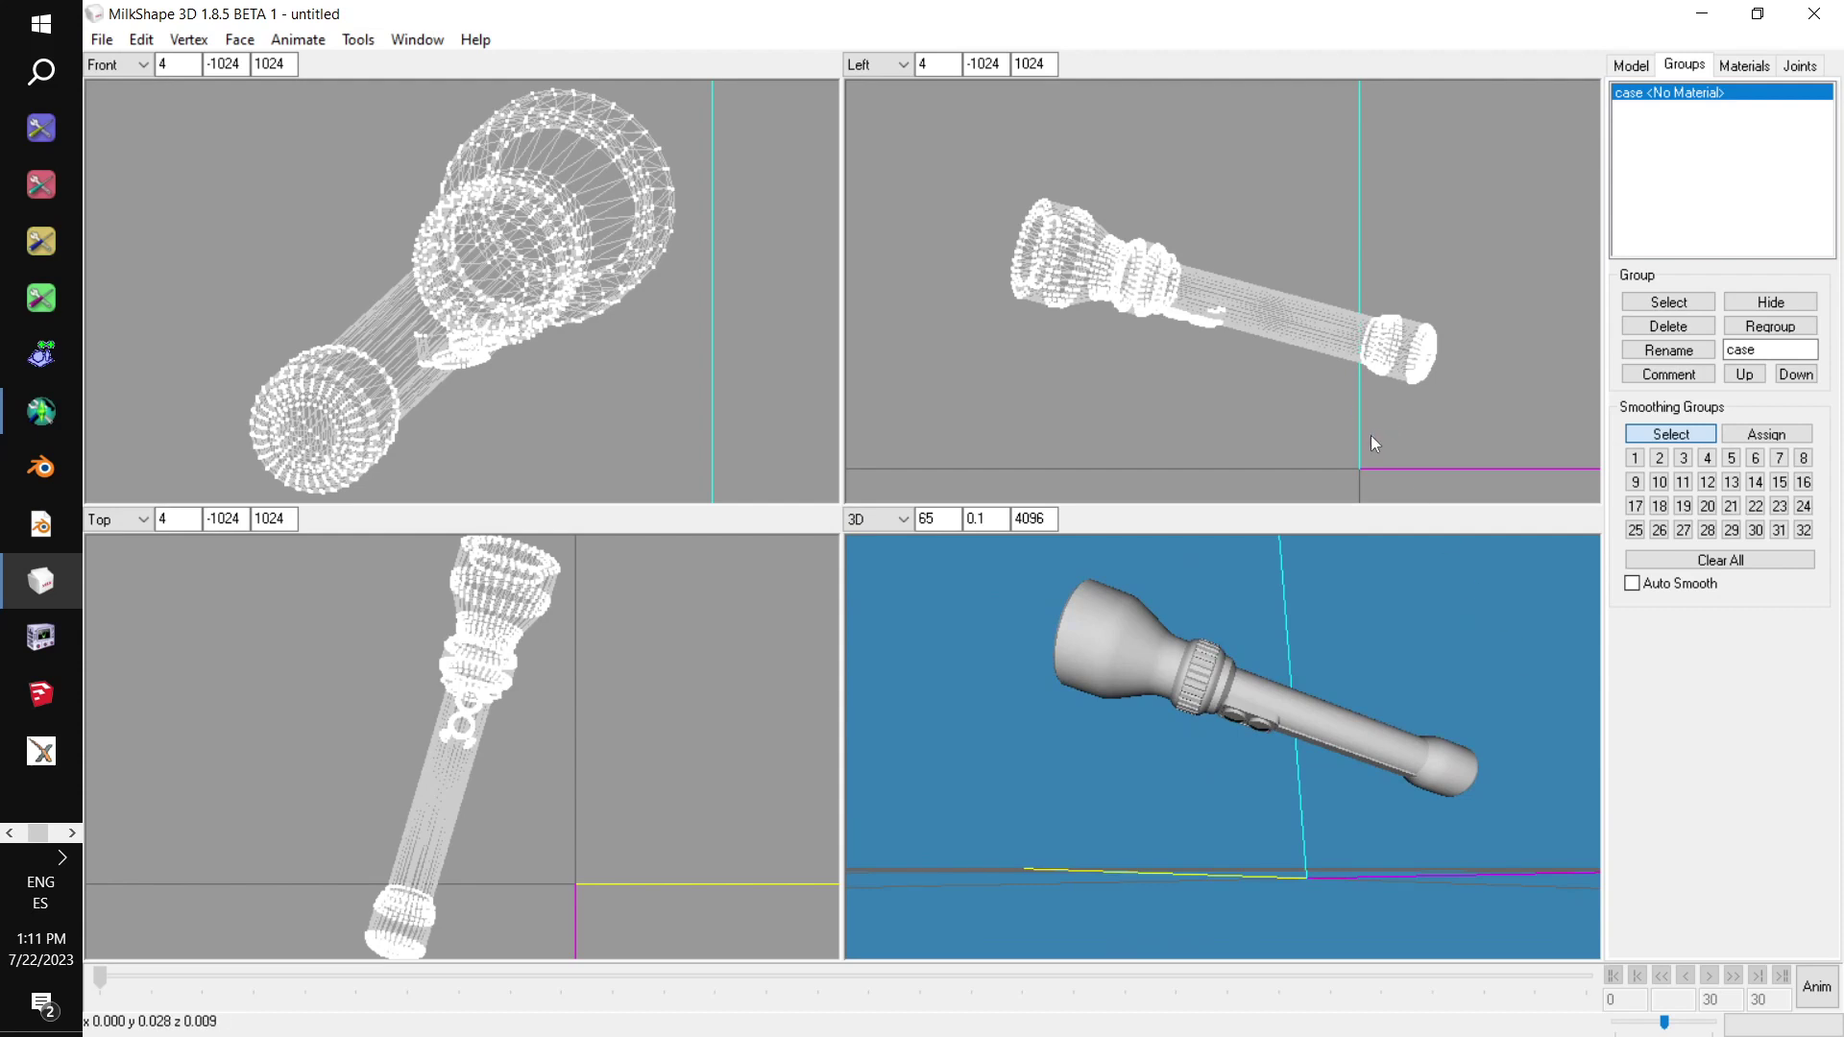
Import rugged flashlight-base.obj as a Wavefront OBJ into the same scene as the guide flashlight
{"action": "left_click", "coordinate": [106, 44]}
{"action": "mouse_move", "coordinate": [182, 207]}
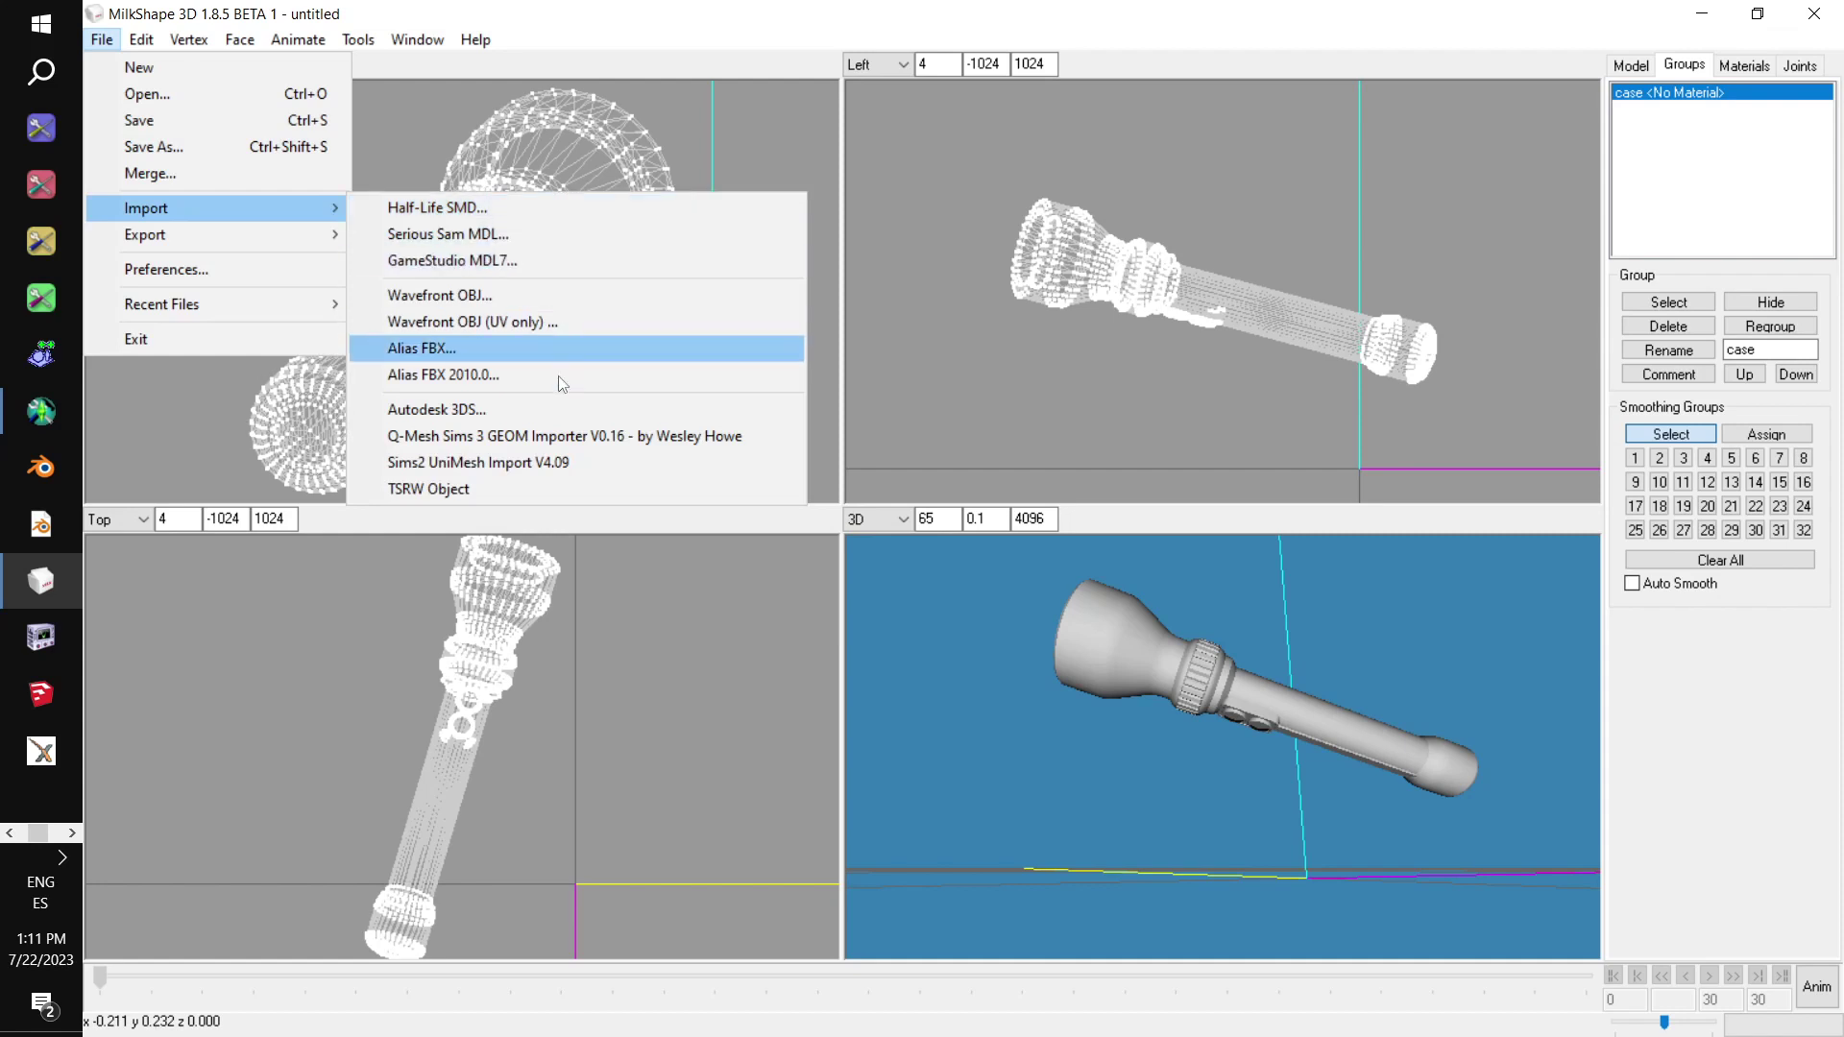
{"action": "left_click", "coordinate": [500, 303]}
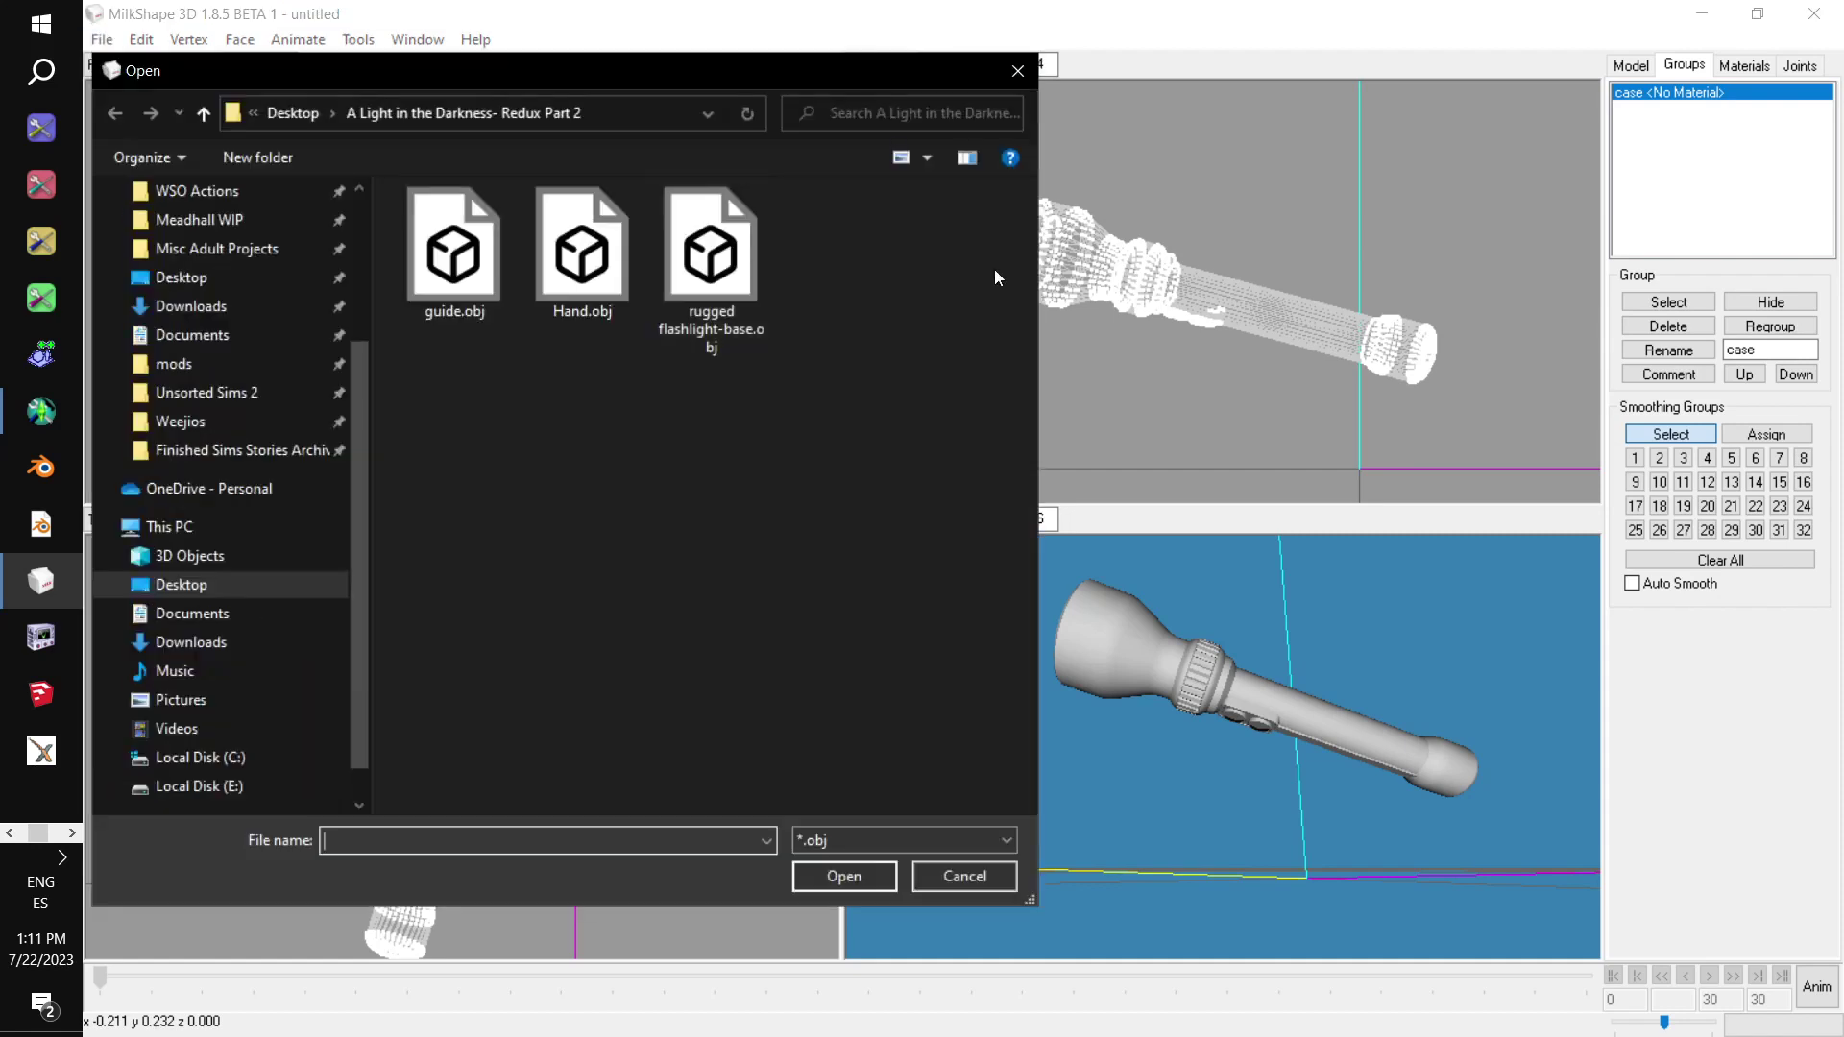
{"action": "left_click", "coordinate": [697, 277]}
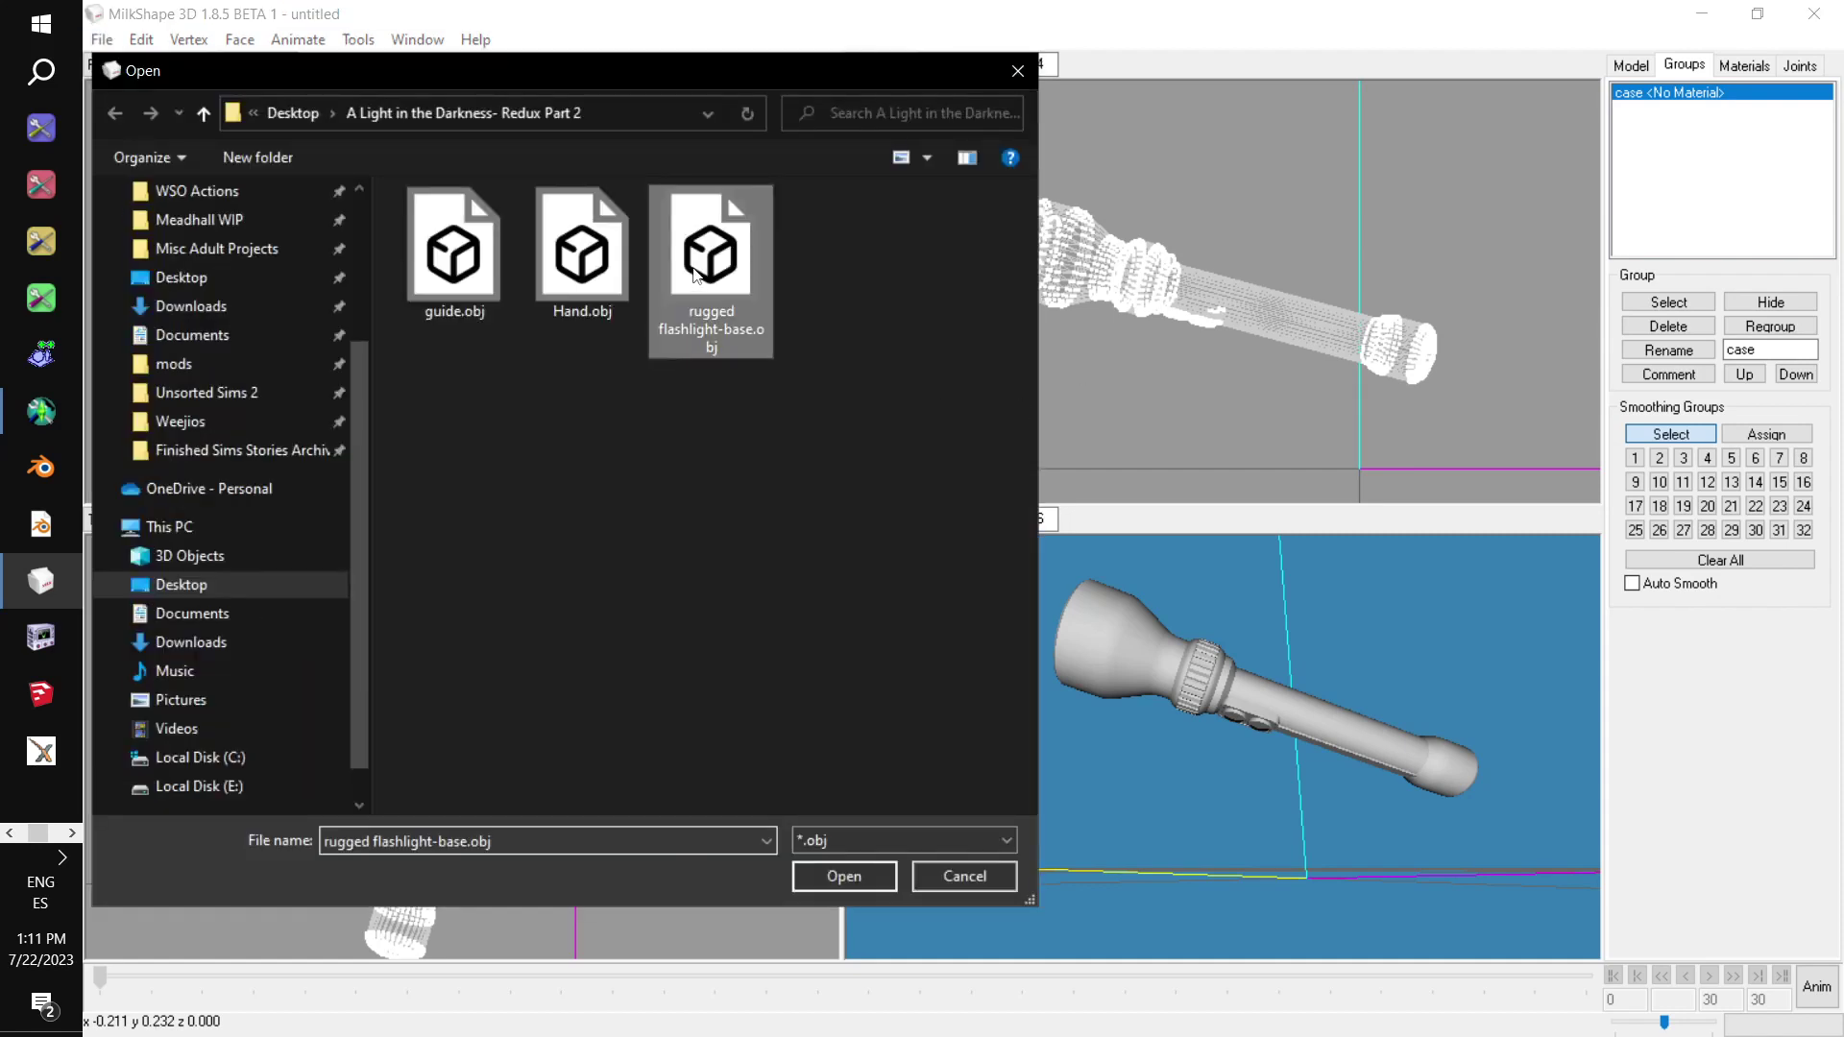
{"action": "left_click", "coordinate": [837, 876]}
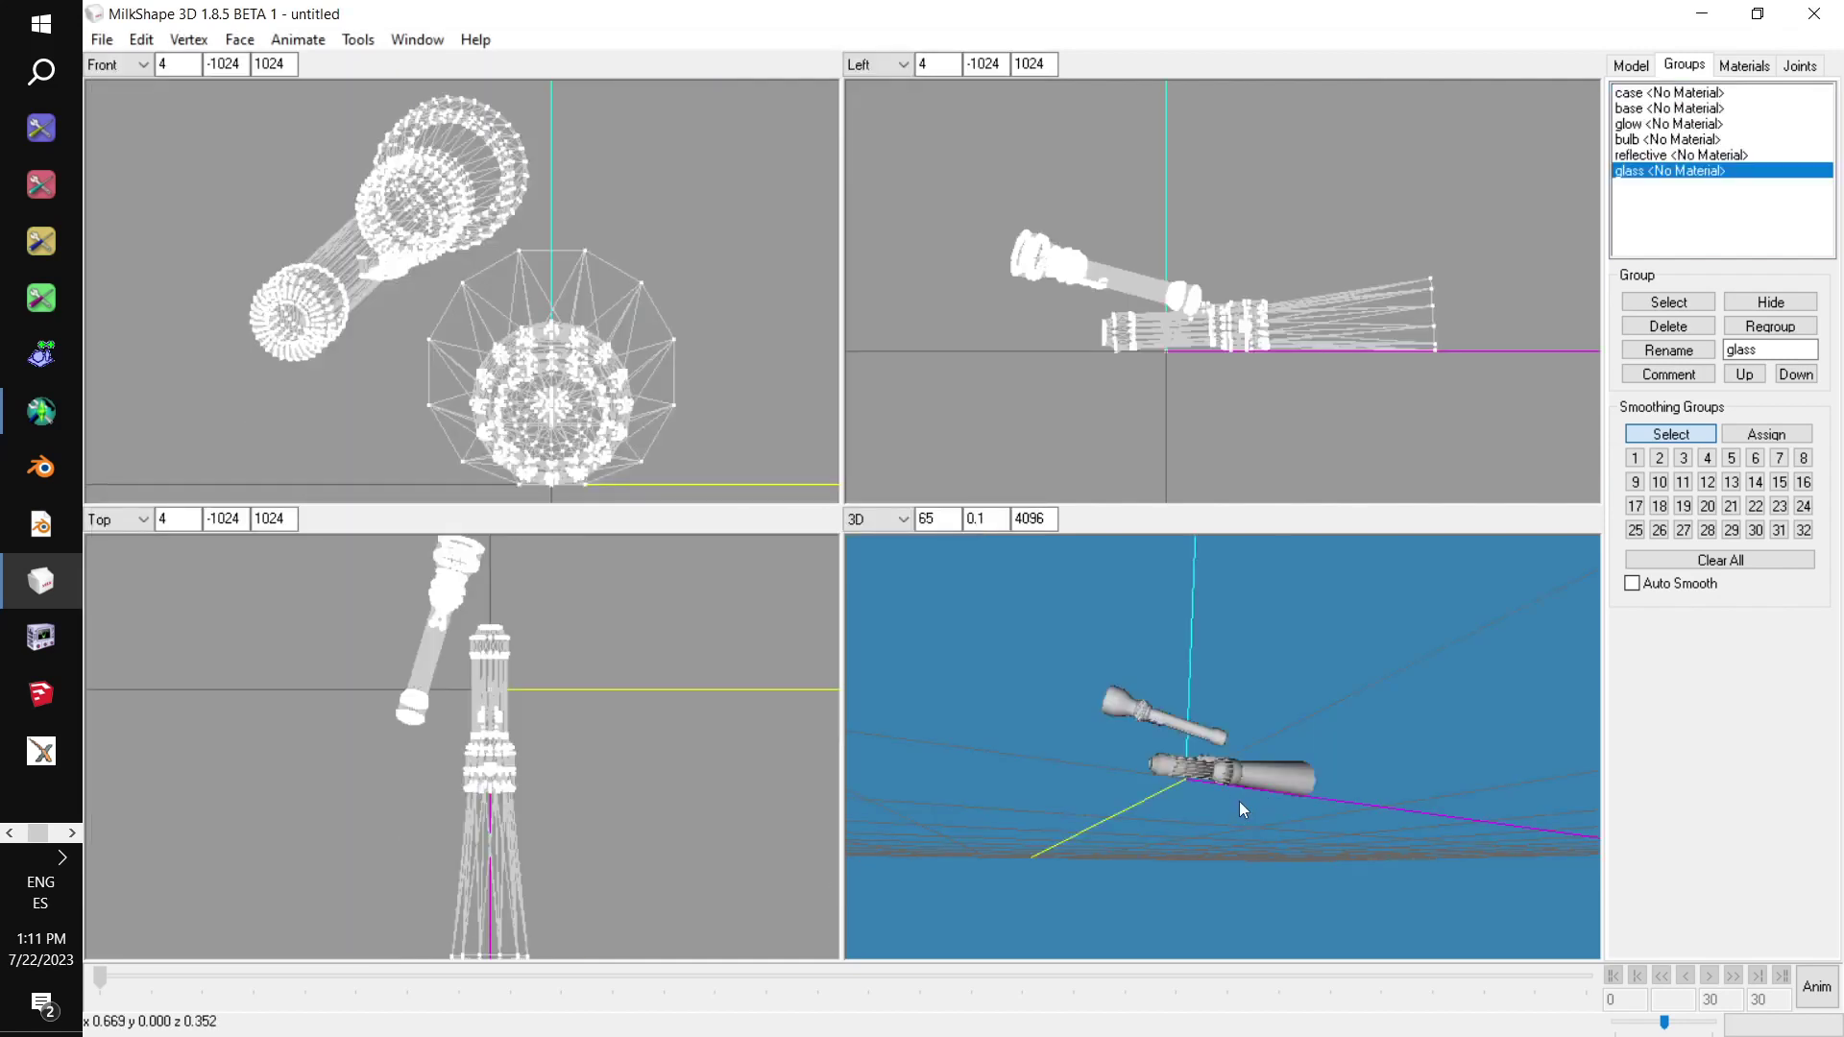
{"action": "left_click_drag", "start_coordinate": [1231, 809], "coordinate": [1325, 900]}
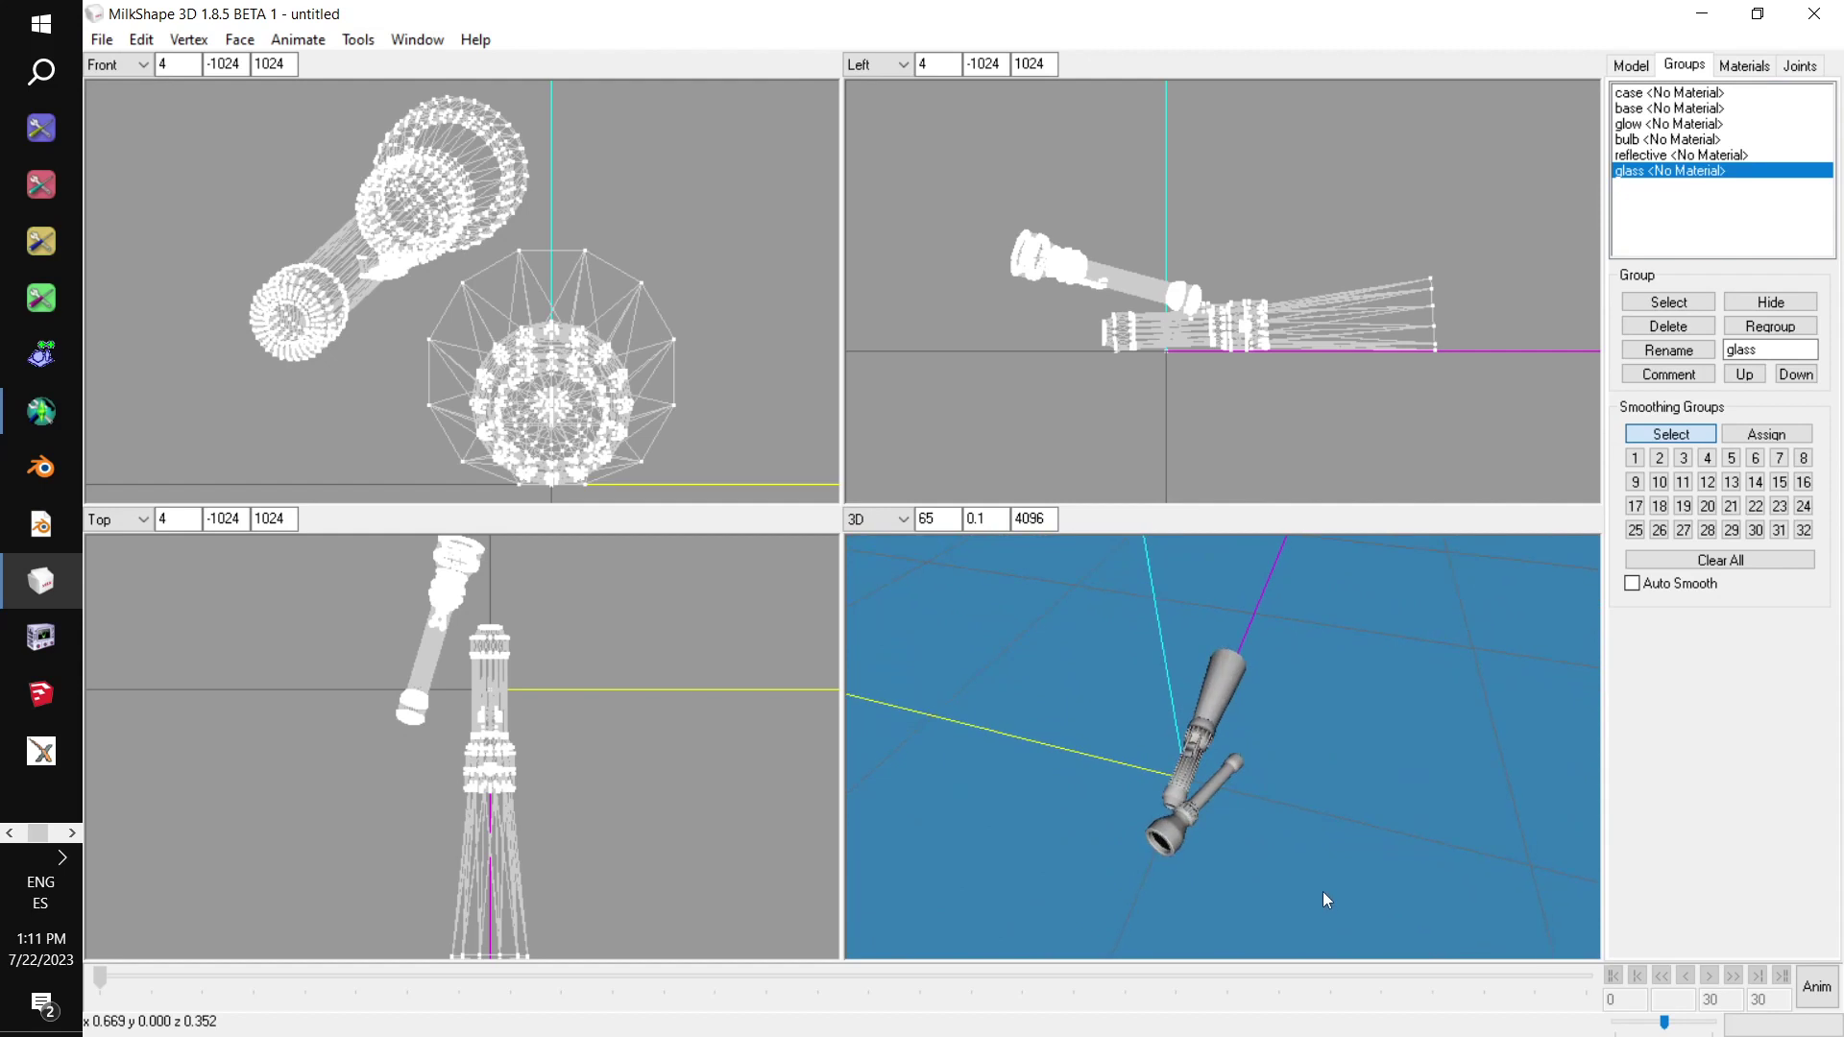
Select every group except case and rotate the rugged flashlight in the Left view to match the guide's direction and tilt
{"action": "key", "text": "ctrl+a"}
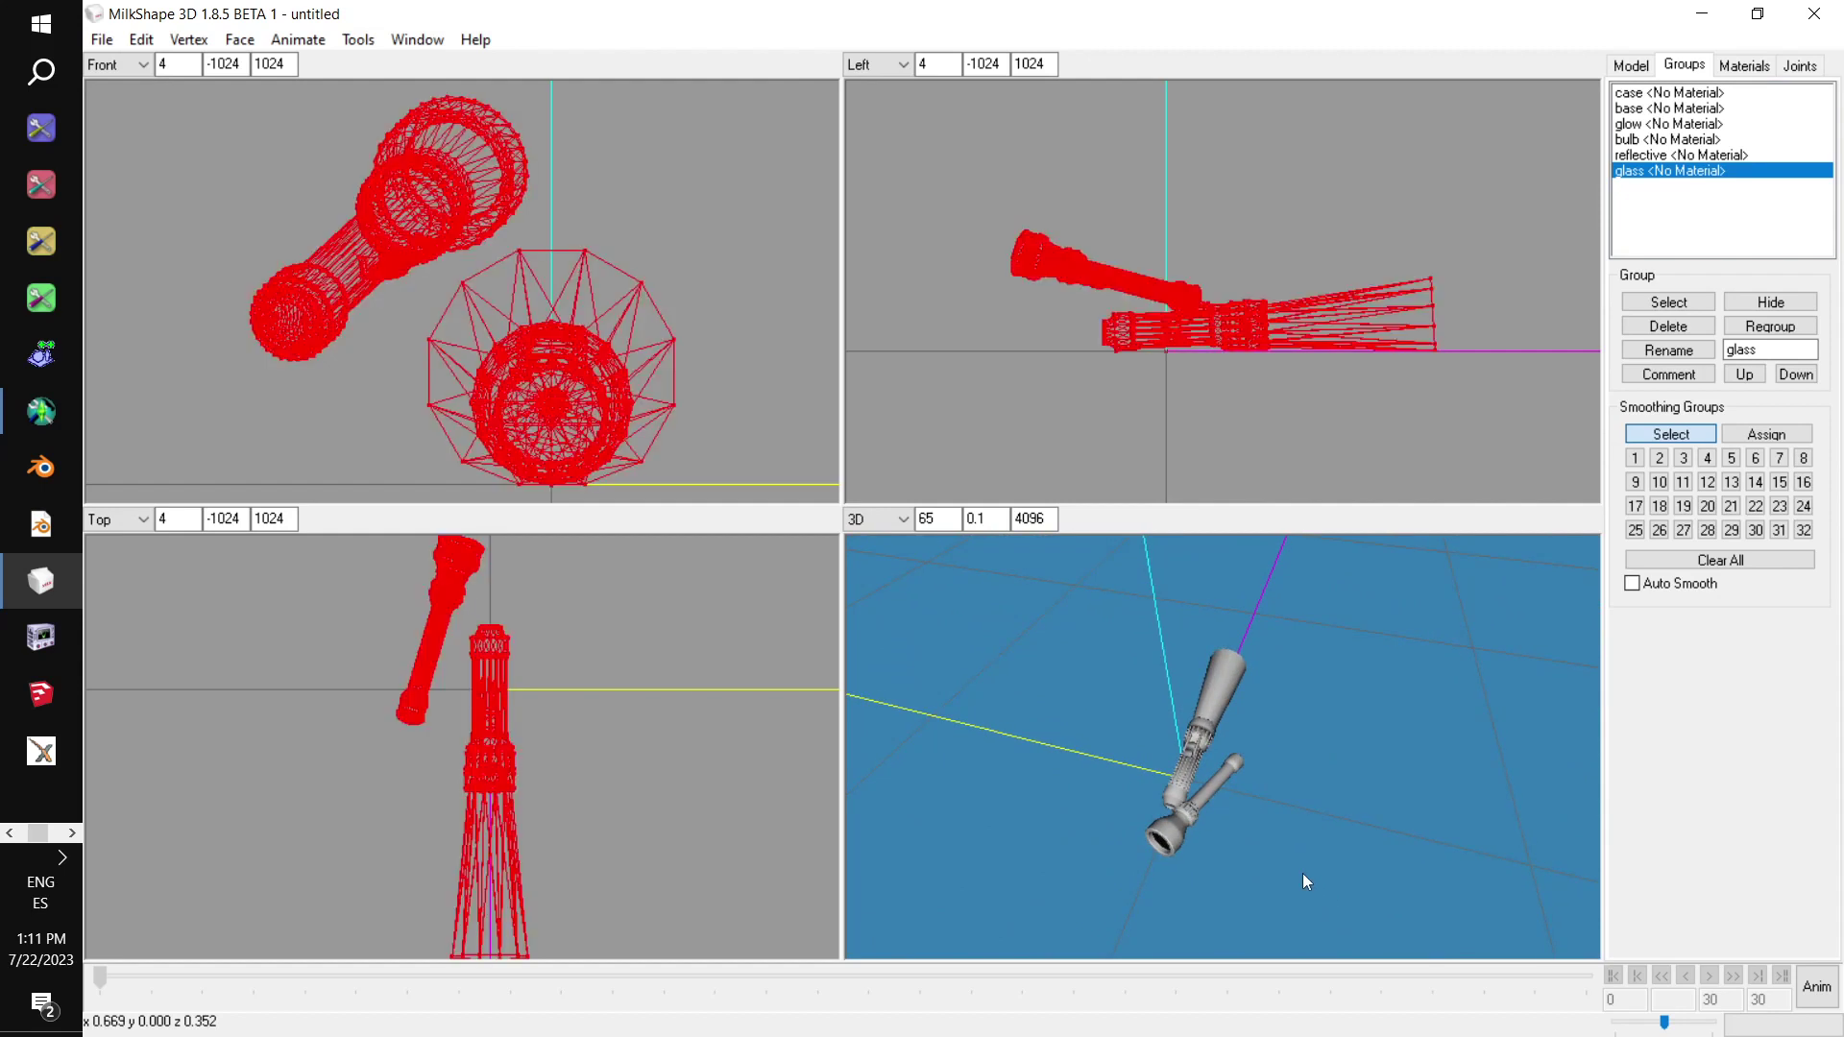
{"action": "left_click", "coordinate": [1686, 94]}
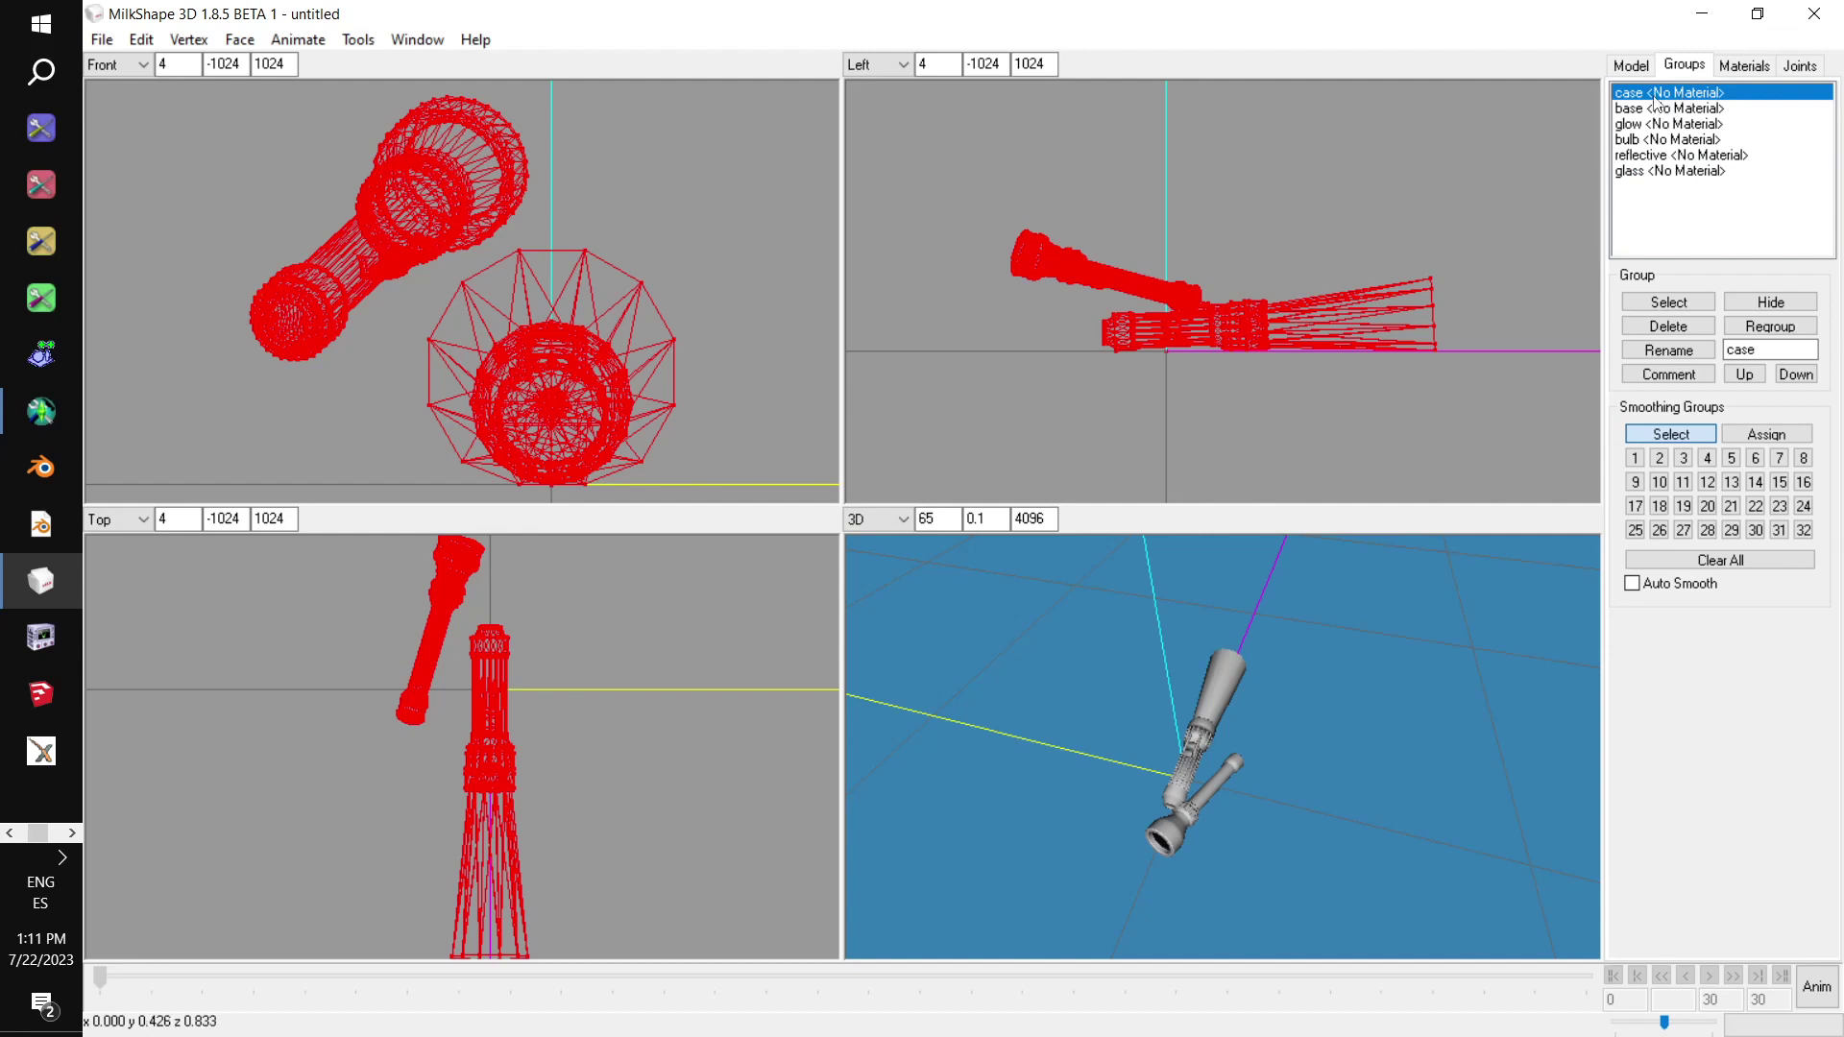
{"action": "left_click", "coordinate": [1692, 309]}
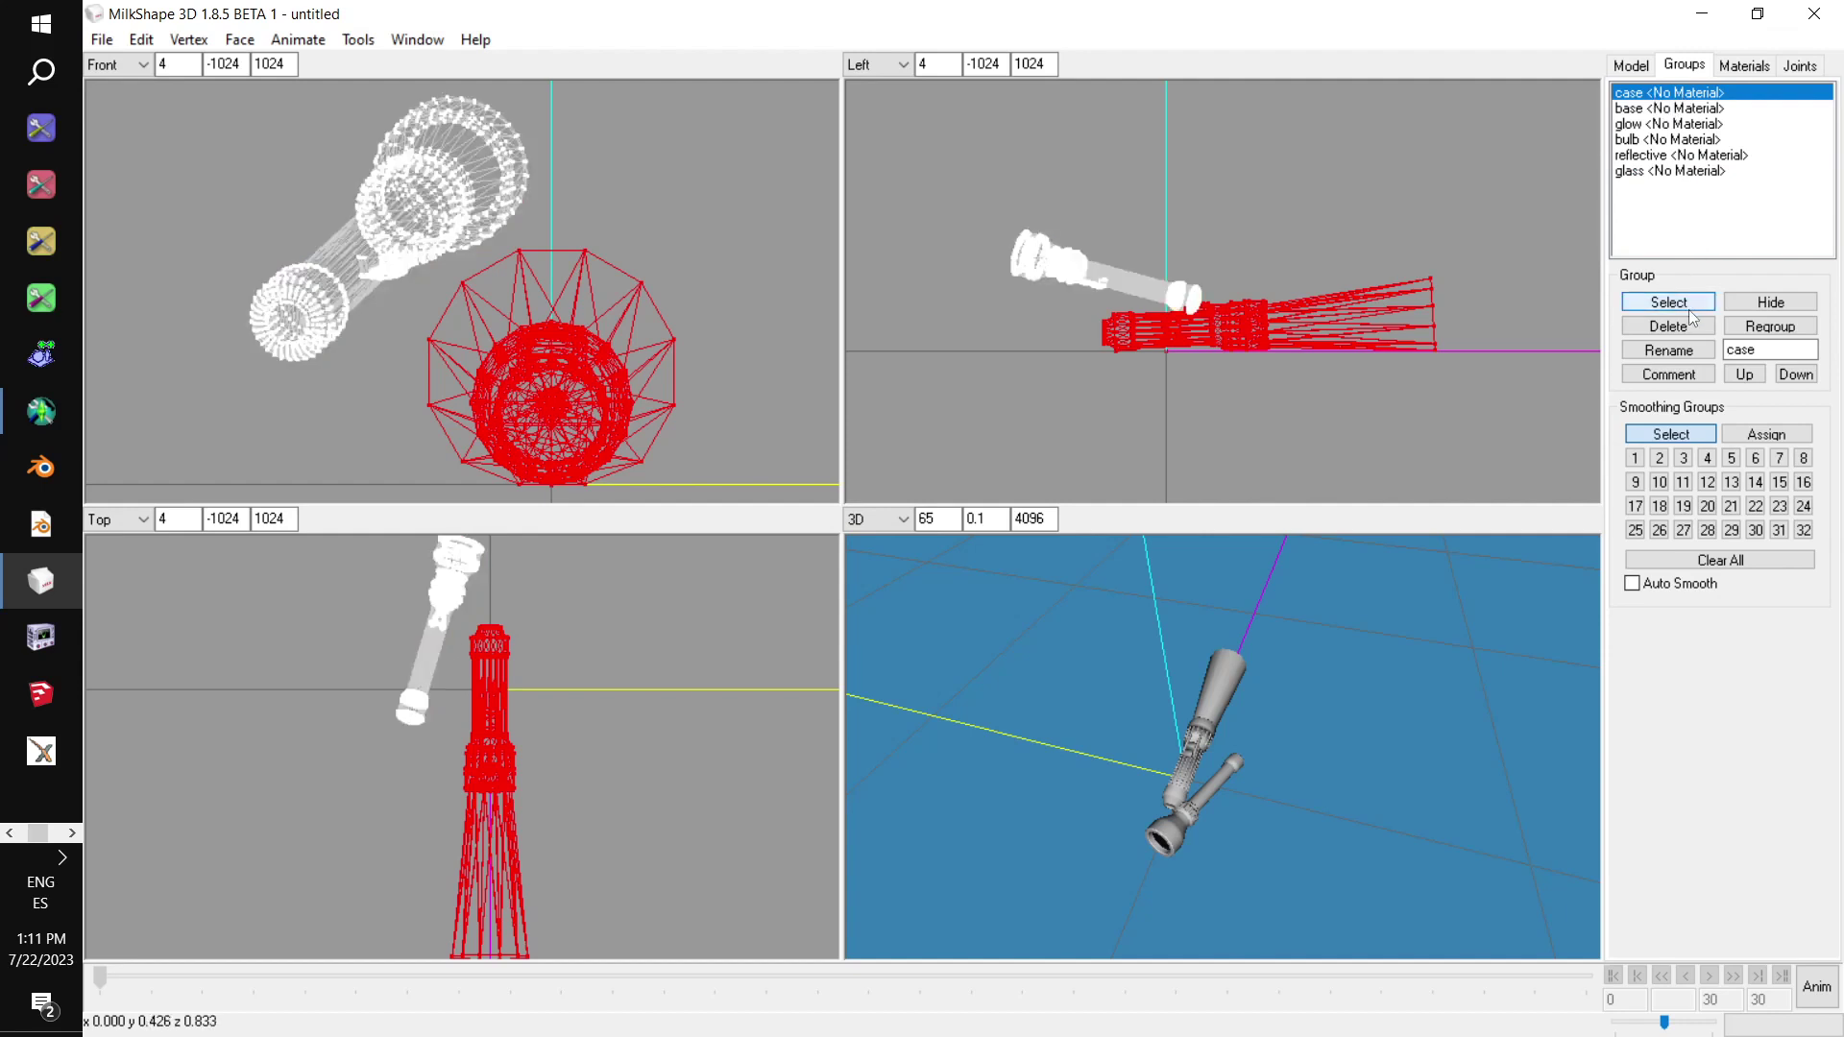
{"action": "left_click", "coordinate": [1642, 67]}
{"action": "left_click", "coordinate": [1679, 142]}
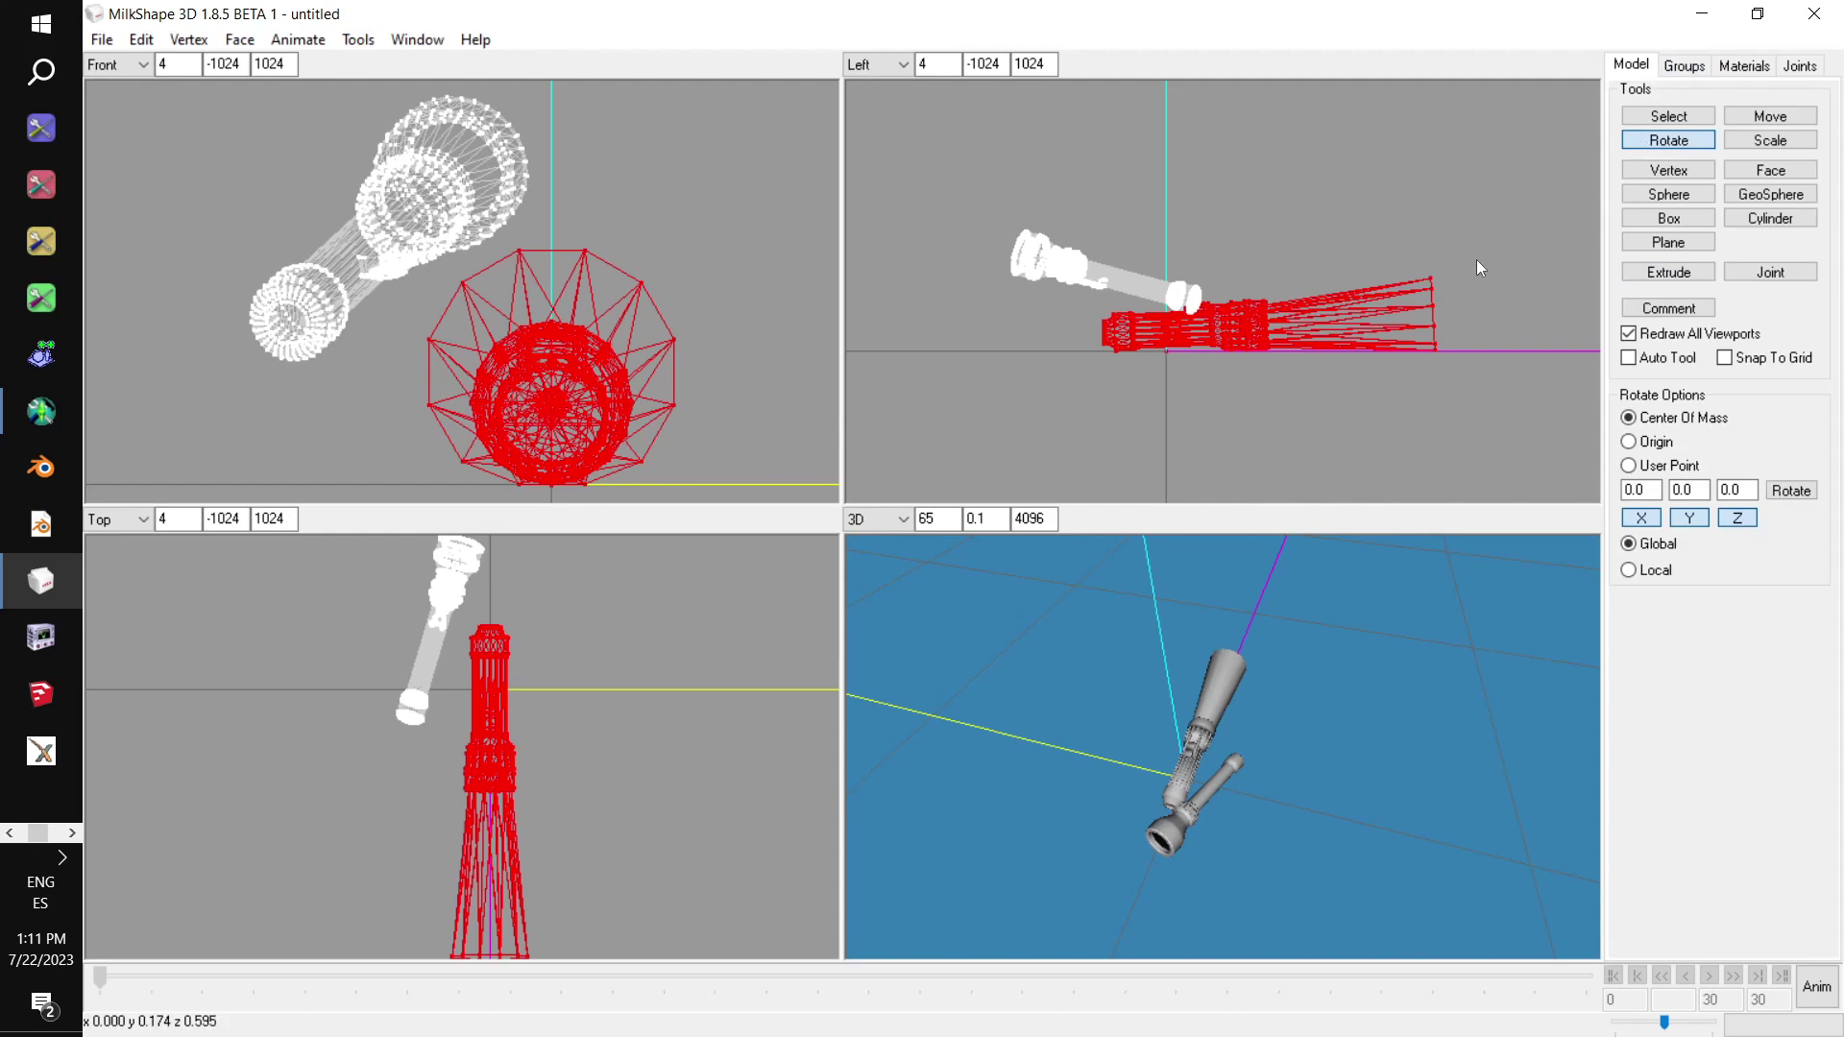
{"action": "left_click_drag", "start_coordinate": [1477, 260], "coordinate": [1301, 187]}
Move the rugged flashlight onto the guide in the Left view and fine-tune its tilt
{"action": "left_click", "coordinate": [1770, 115]}
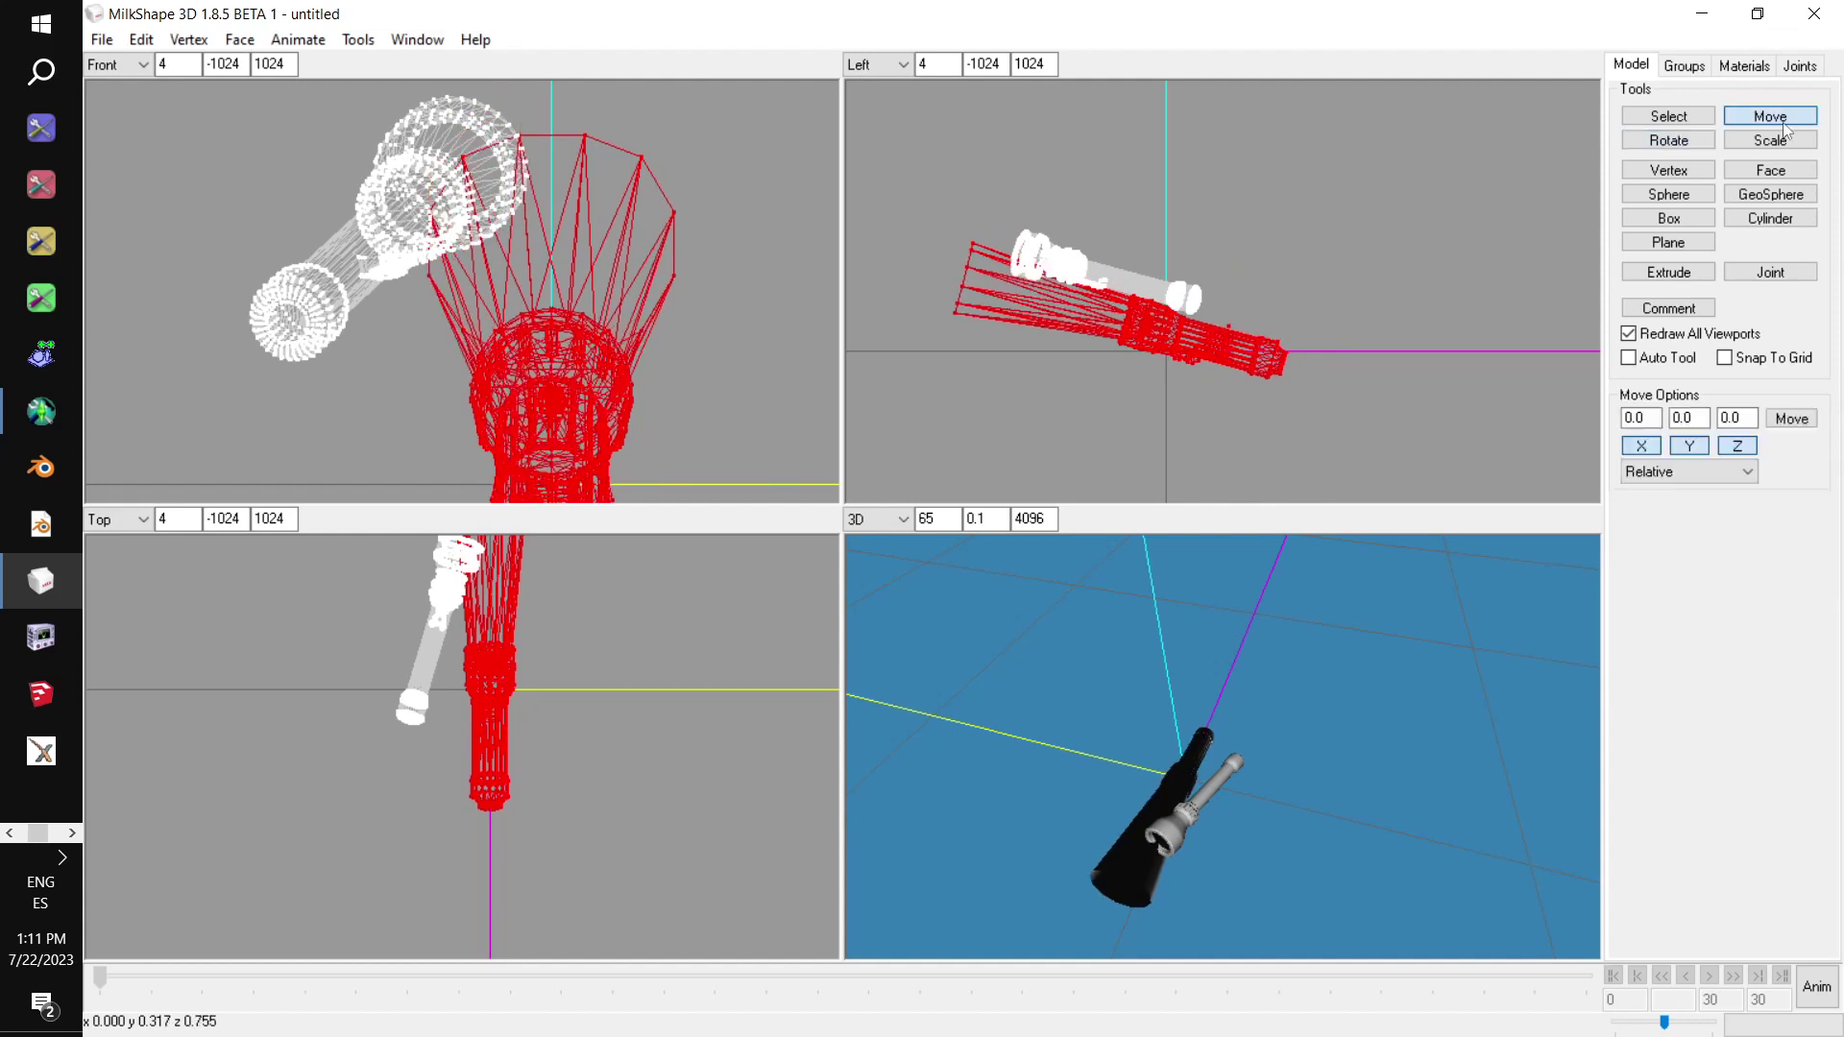
{"action": "left_click_drag", "start_coordinate": [1432, 371], "coordinate": [1364, 308]}
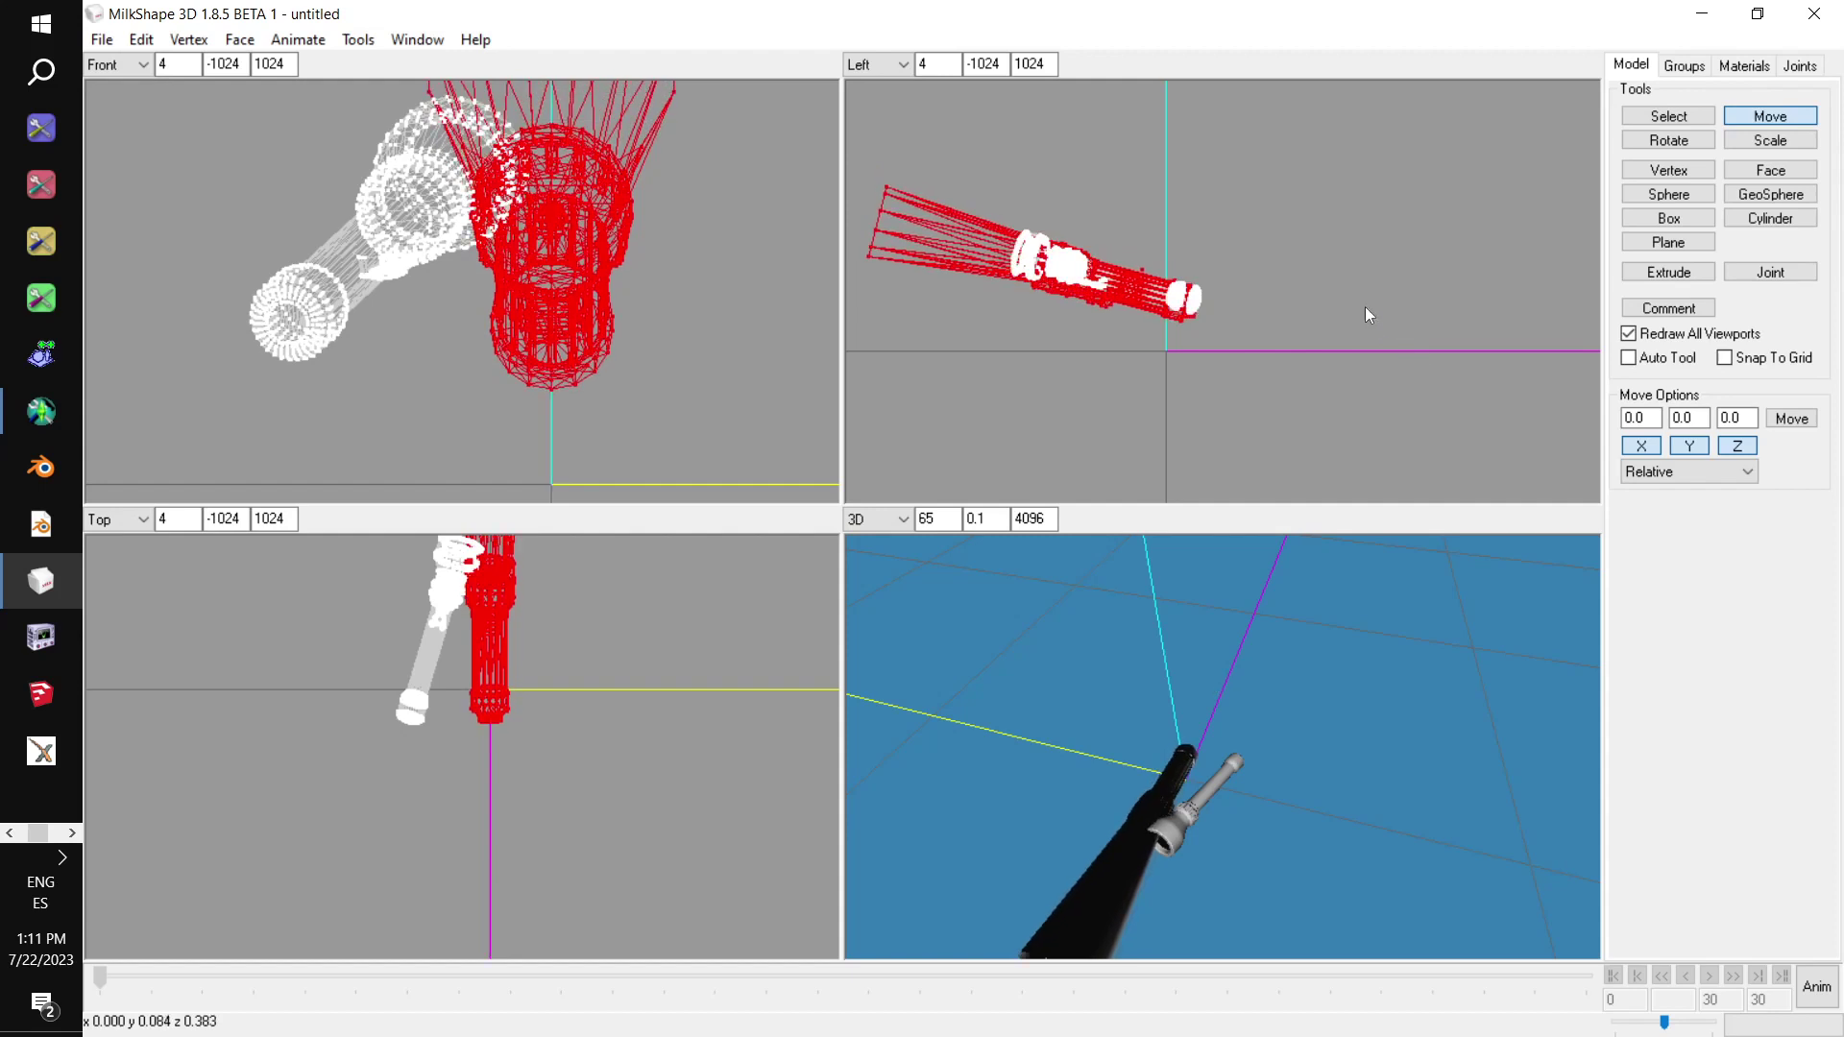
{"action": "left_click", "coordinate": [1669, 141]}
{"action": "left_click_drag", "start_coordinate": [1383, 233], "coordinate": [1388, 228]}
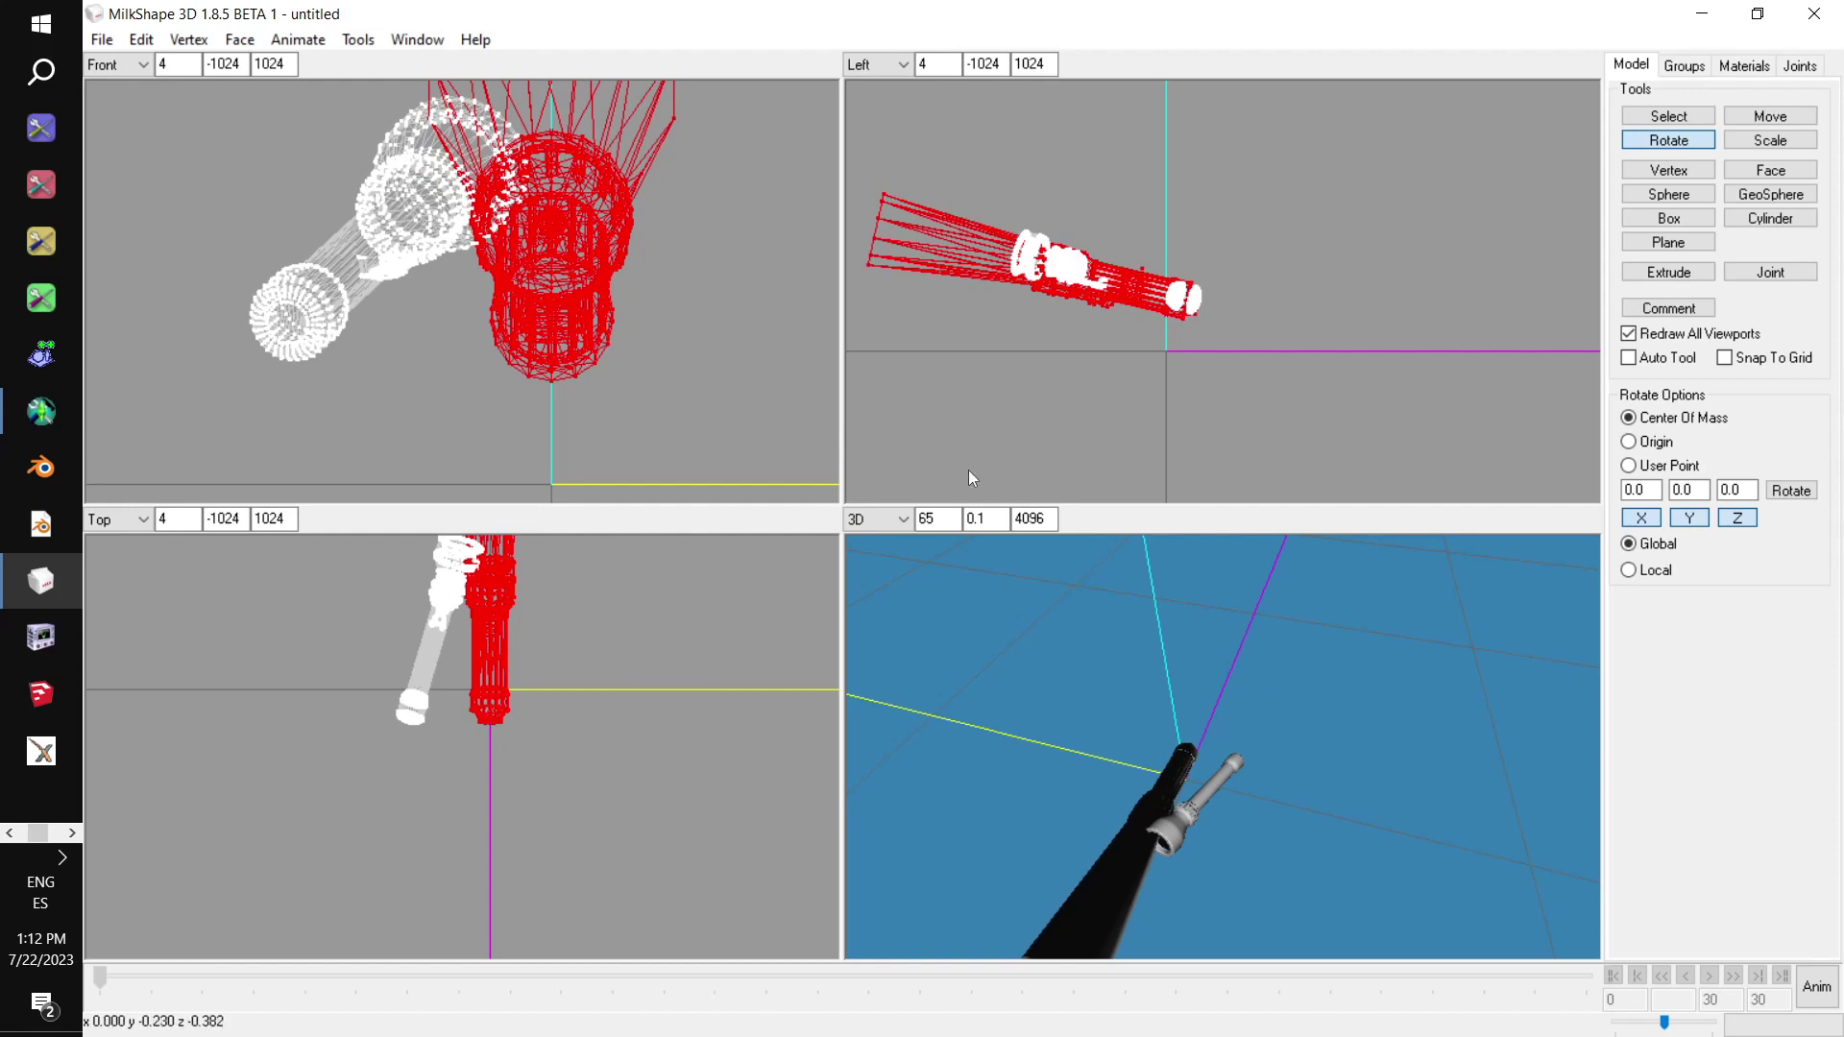
Rotate the rugged flashlight in the Top view to match the guide's angle and move it onto the guide
{"action": "left_click_drag", "start_coordinate": [690, 659], "coordinate": [643, 658]}
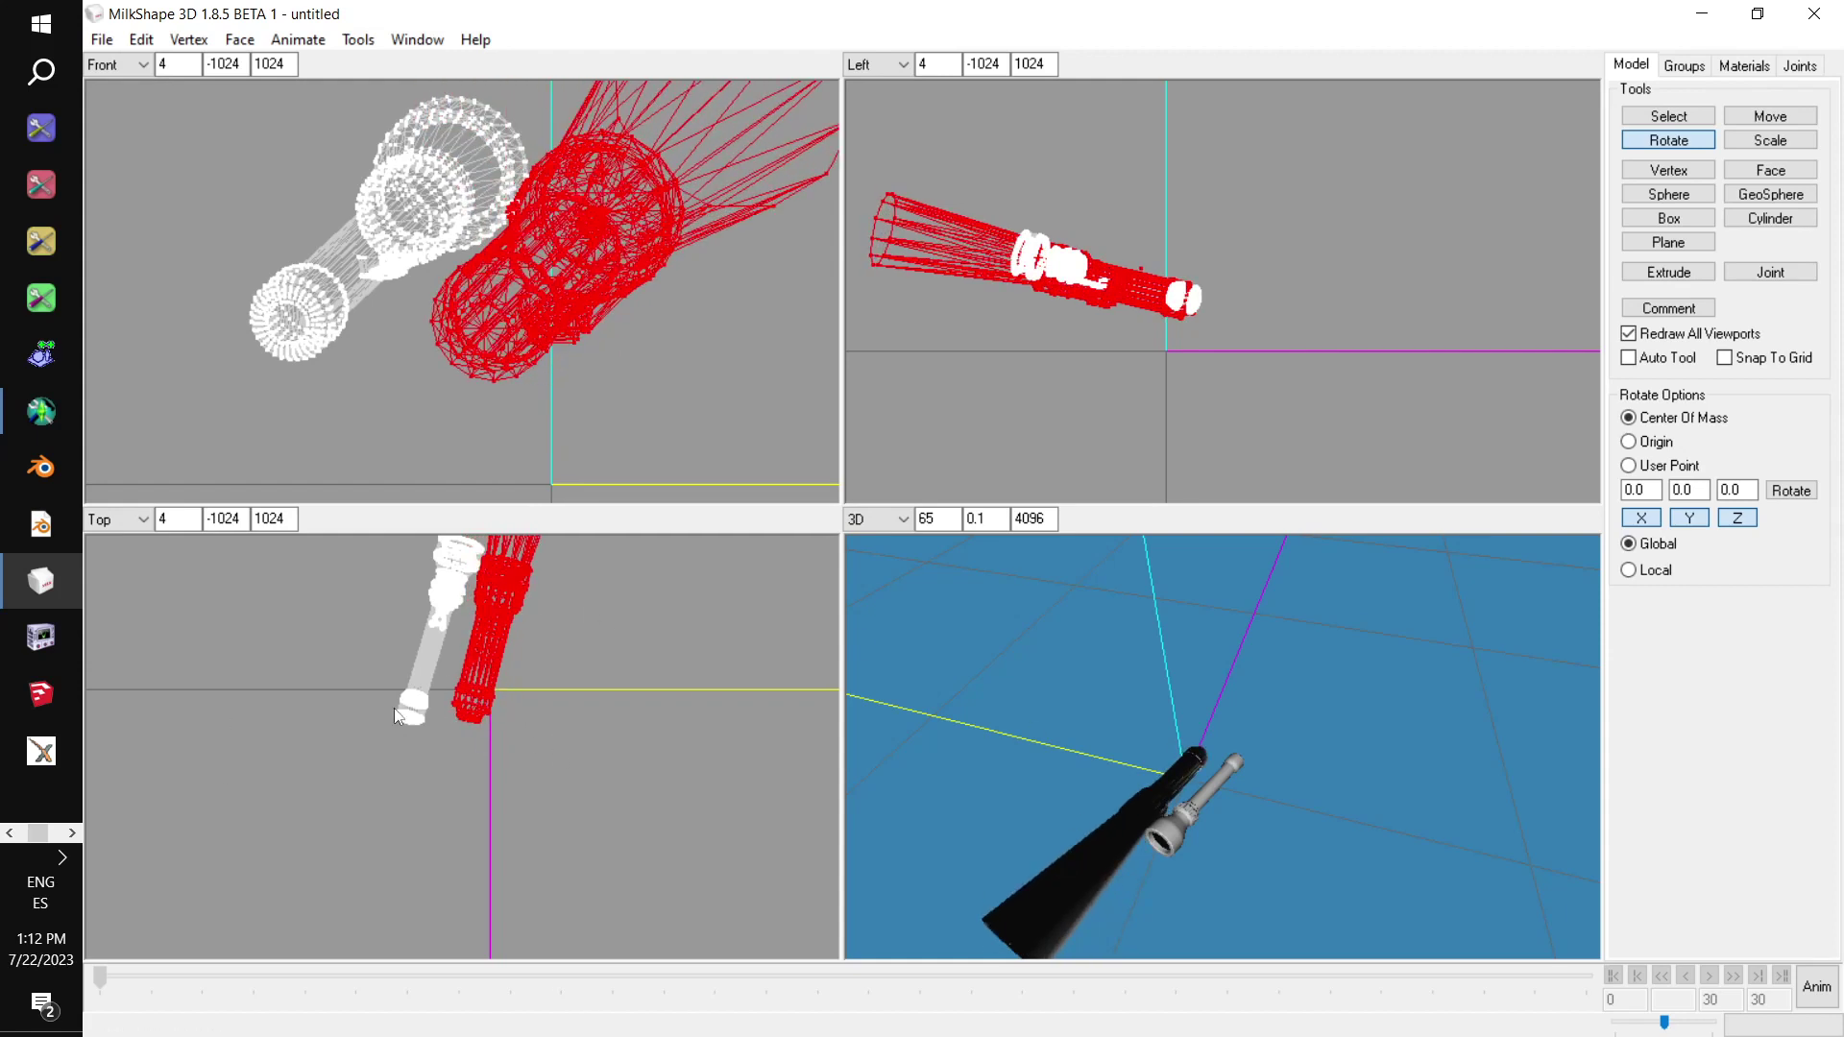
{"action": "left_click_drag", "start_coordinate": [570, 700], "coordinate": [571, 704]}
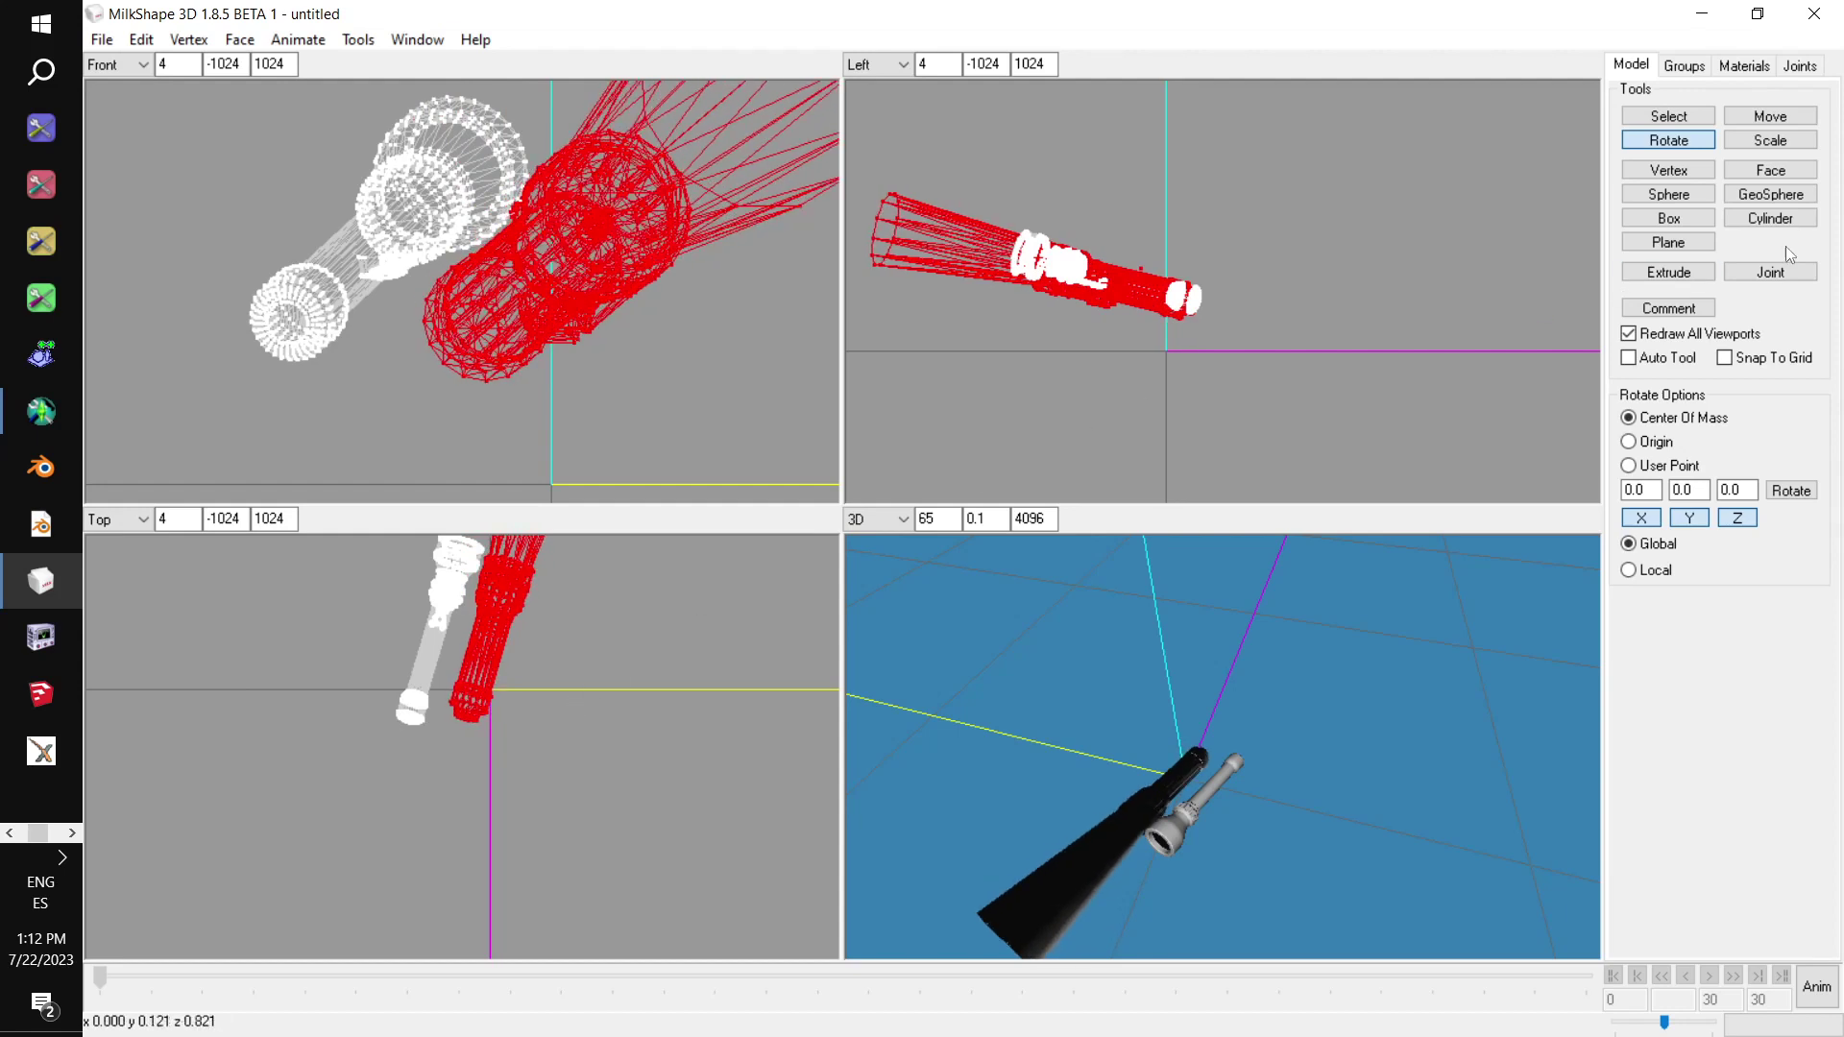
{"action": "left_click", "coordinate": [1770, 116]}
{"action": "left_click_drag", "start_coordinate": [647, 707], "coordinate": [620, 676]}
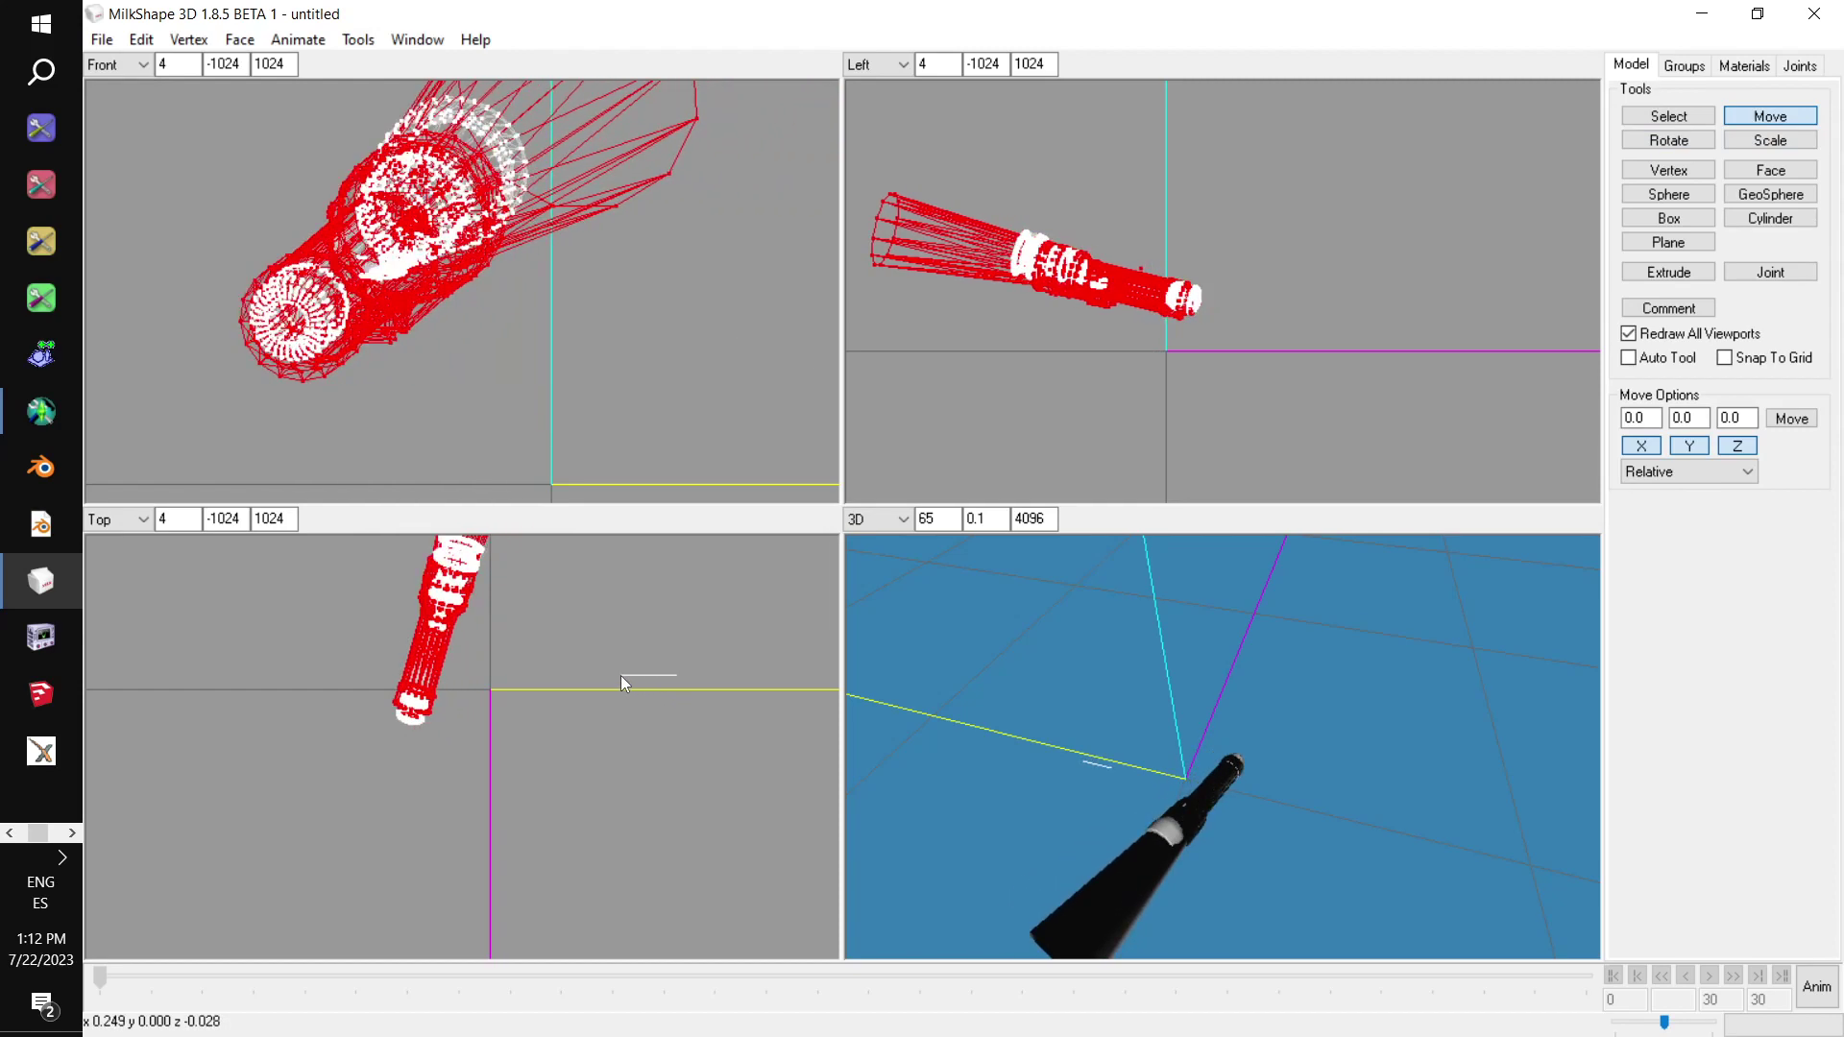
{"action": "left_click", "coordinate": [1669, 140]}
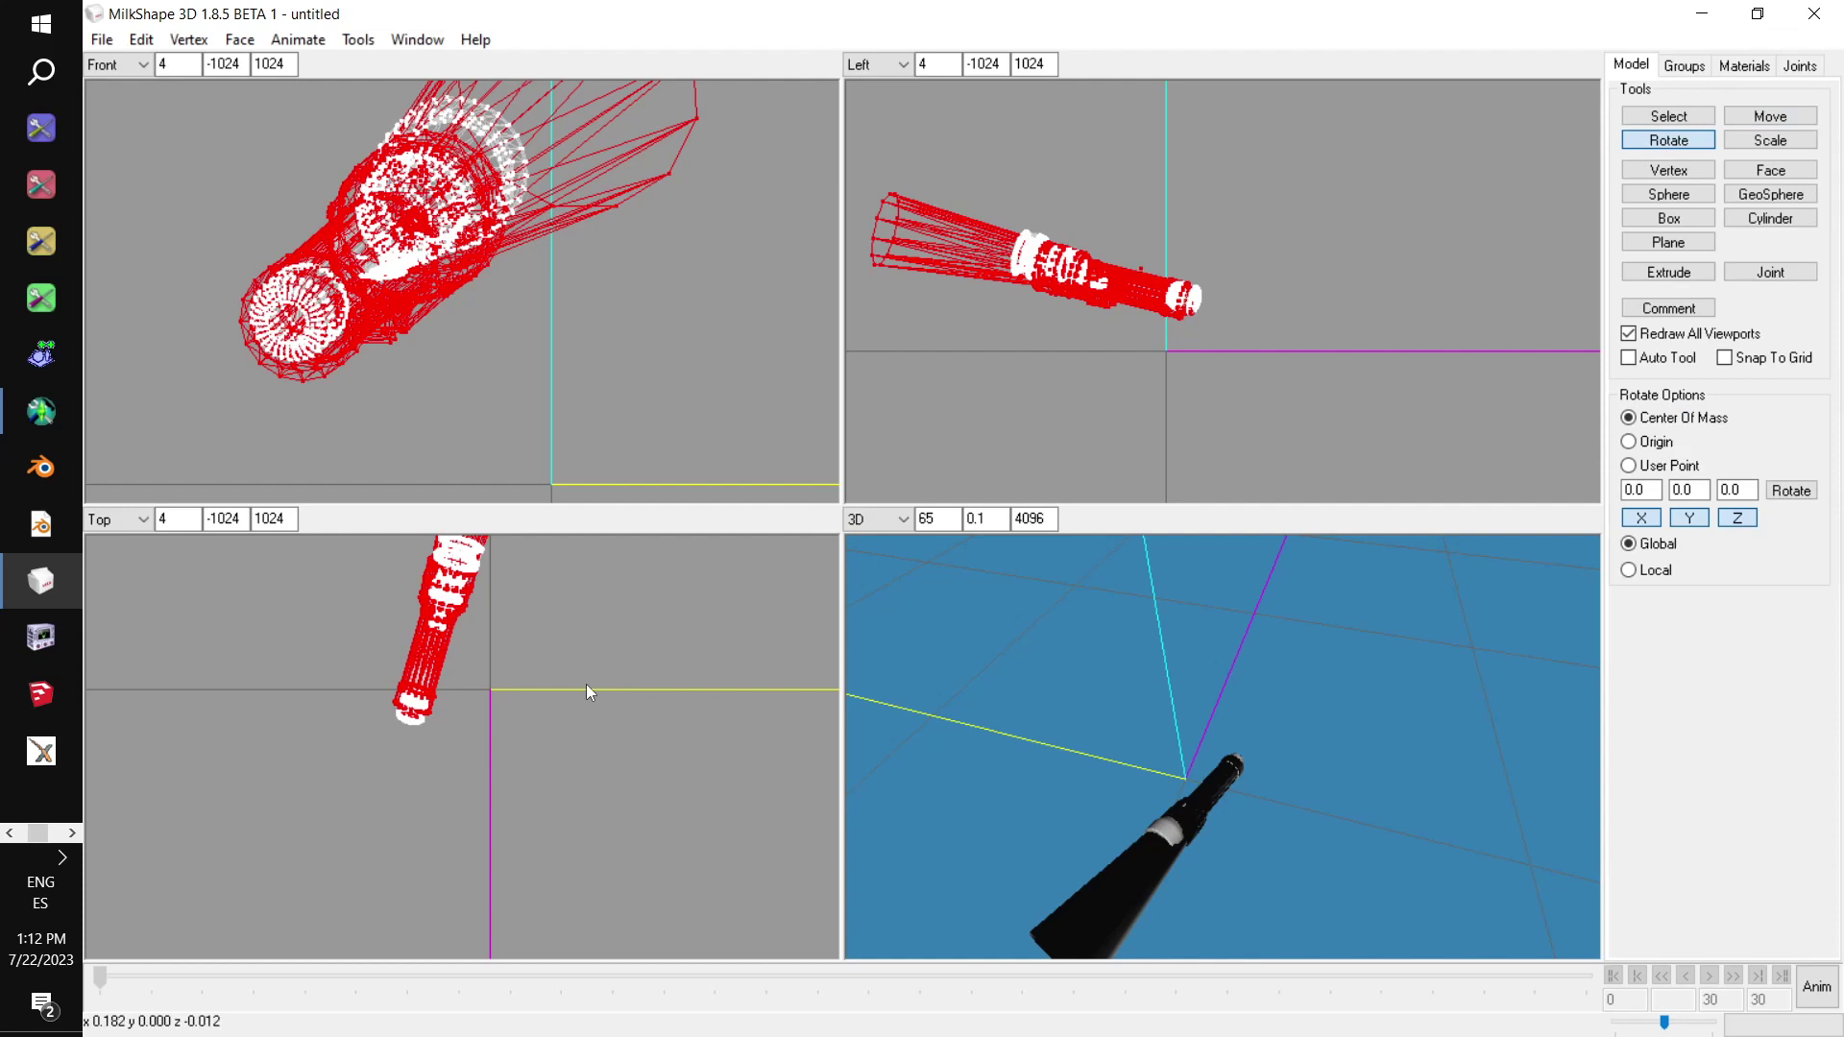
{"action": "left_click_drag", "start_coordinate": [586, 686], "coordinate": [586, 691]}
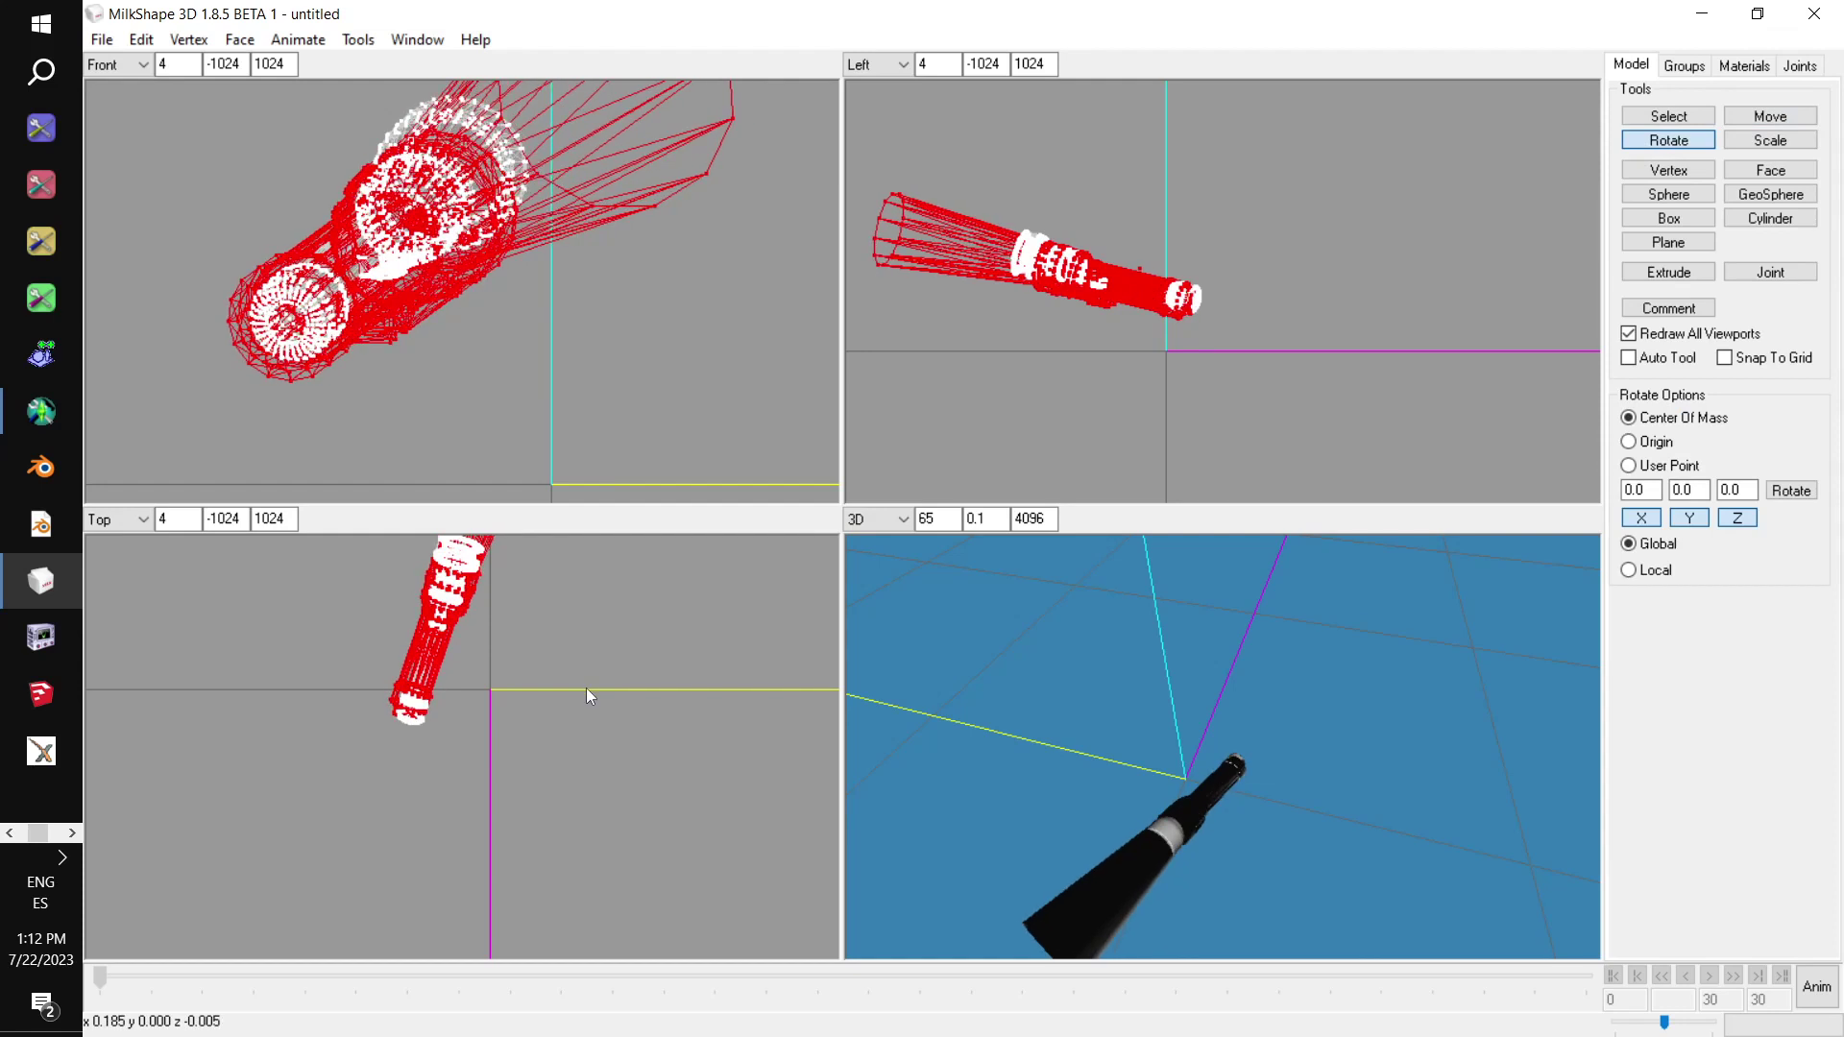
Raise the rugged flashlight slightly in the Left view to fit it around the guide's case
{"action": "left_click", "coordinate": [1775, 117]}
{"action": "left_click_drag", "start_coordinate": [1206, 326], "coordinate": [1206, 315]}
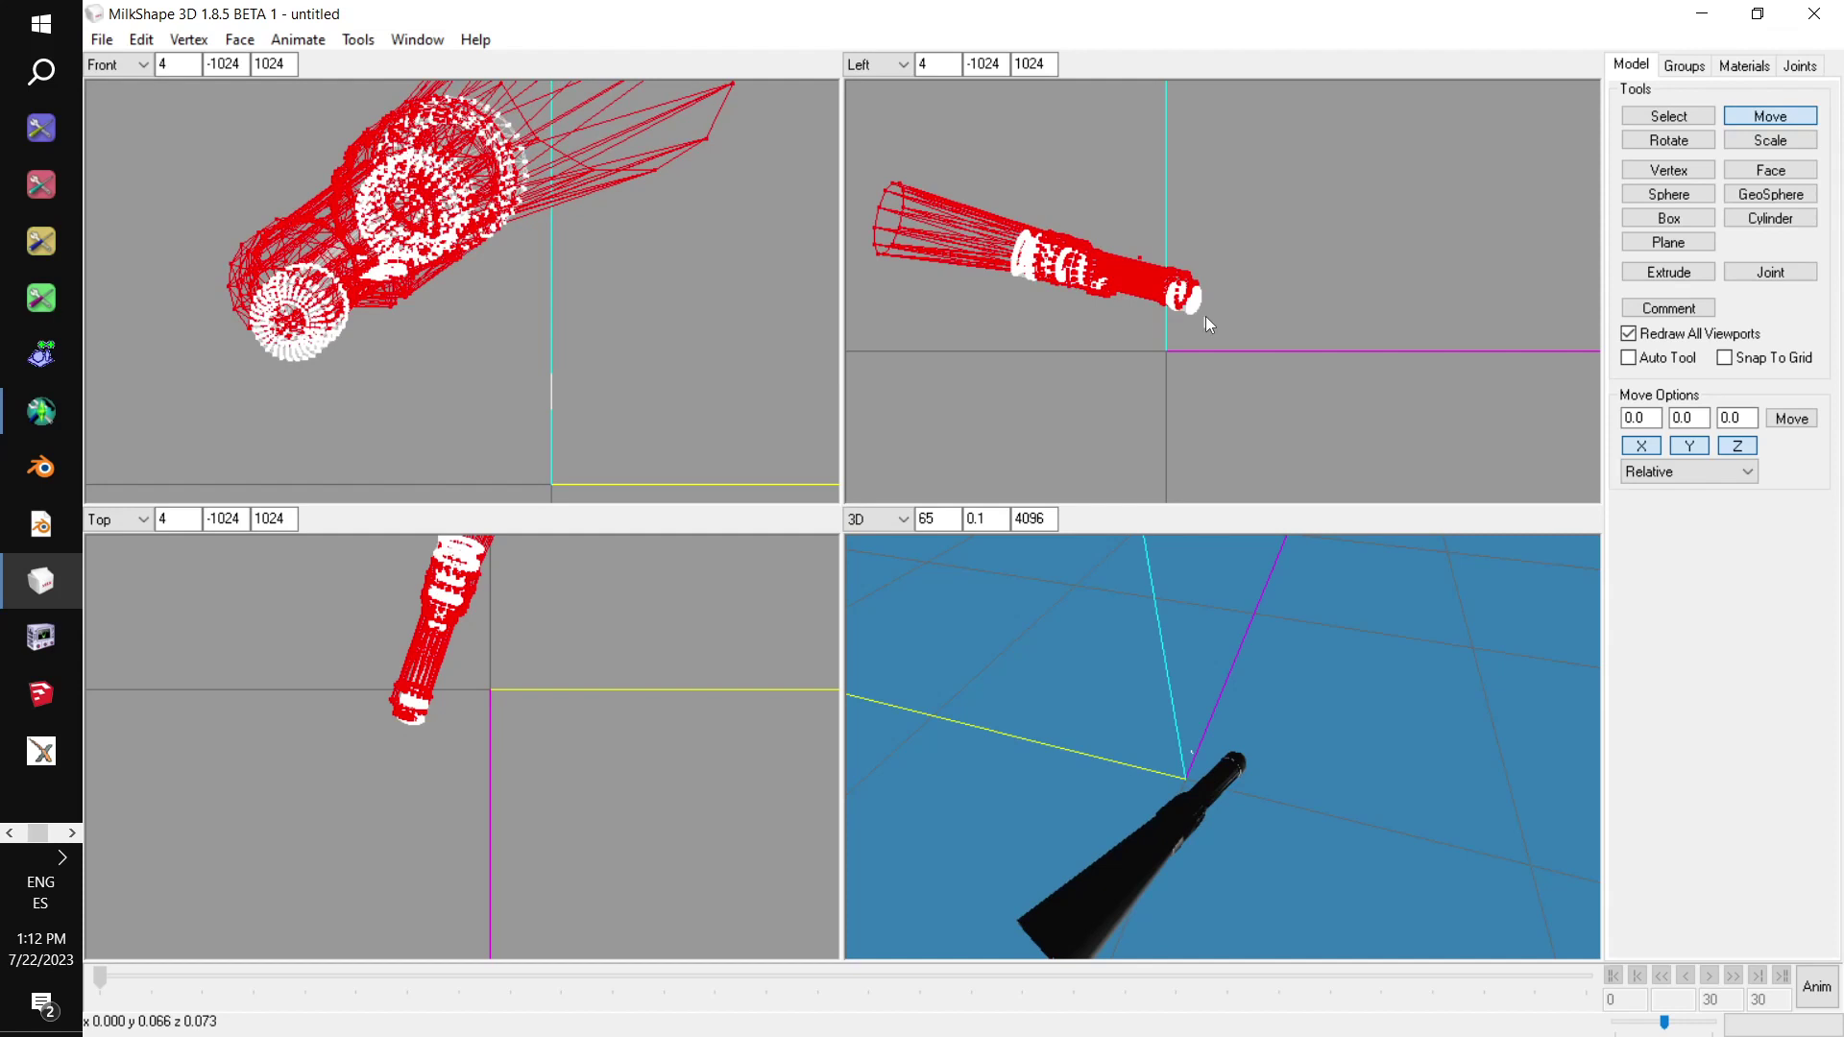
{"action": "left_click_drag", "start_coordinate": [1256, 718], "coordinate": [1212, 555]}
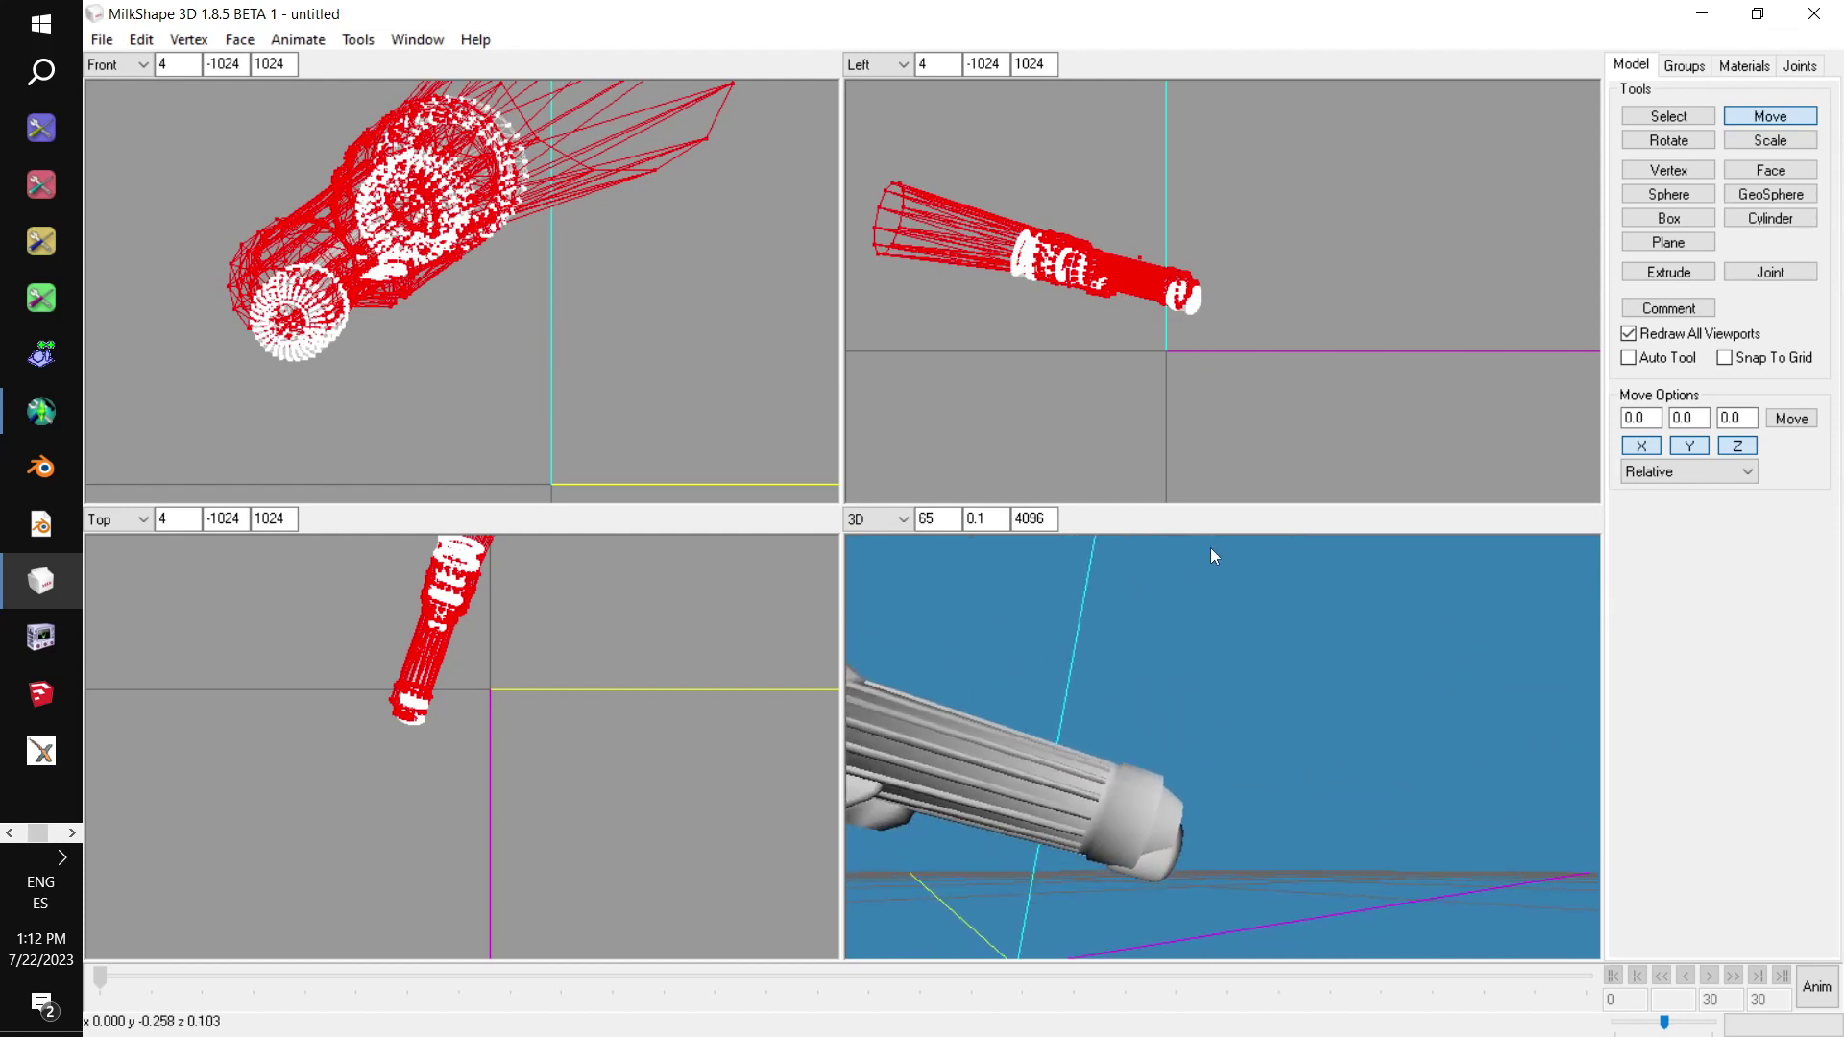
{"action": "left_click_drag", "start_coordinate": [1171, 744], "coordinate": [1376, 557]}
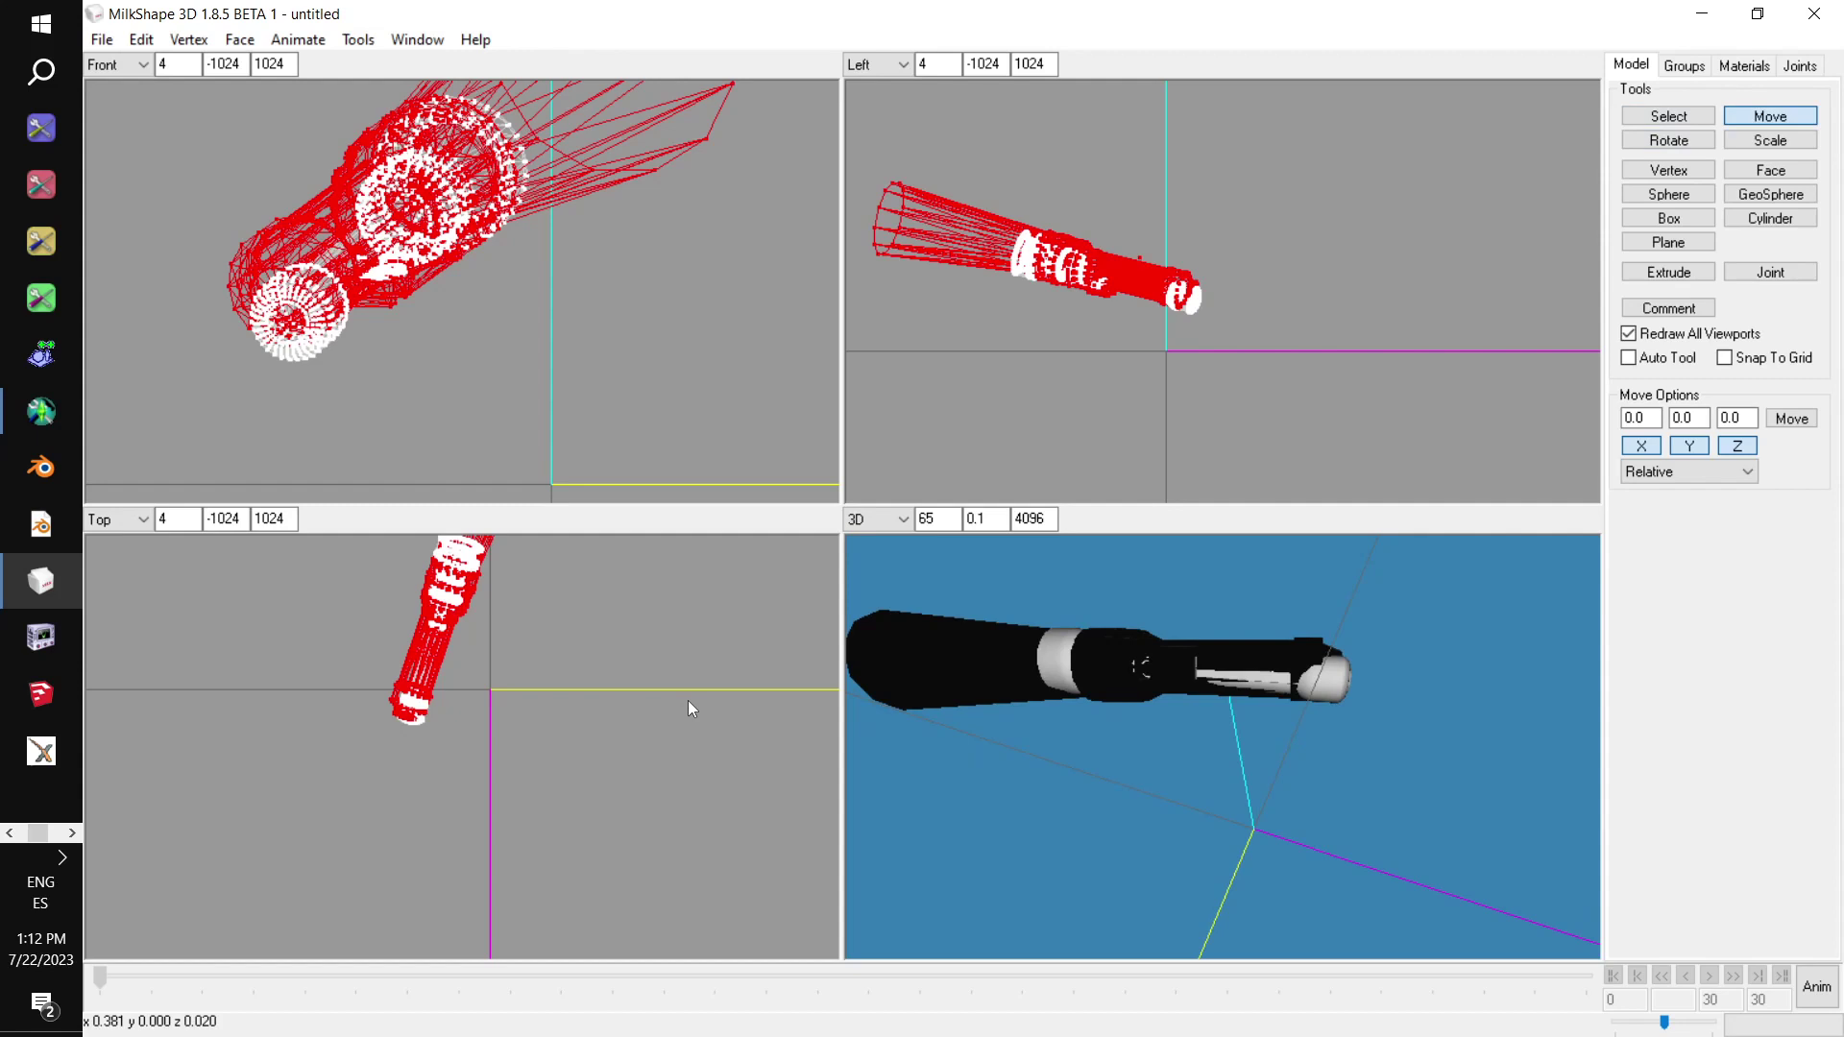
Rotate the rugged flashlight slightly in the Top and Left views to follow the guide's axis
{"action": "left_click", "coordinate": [1668, 140]}
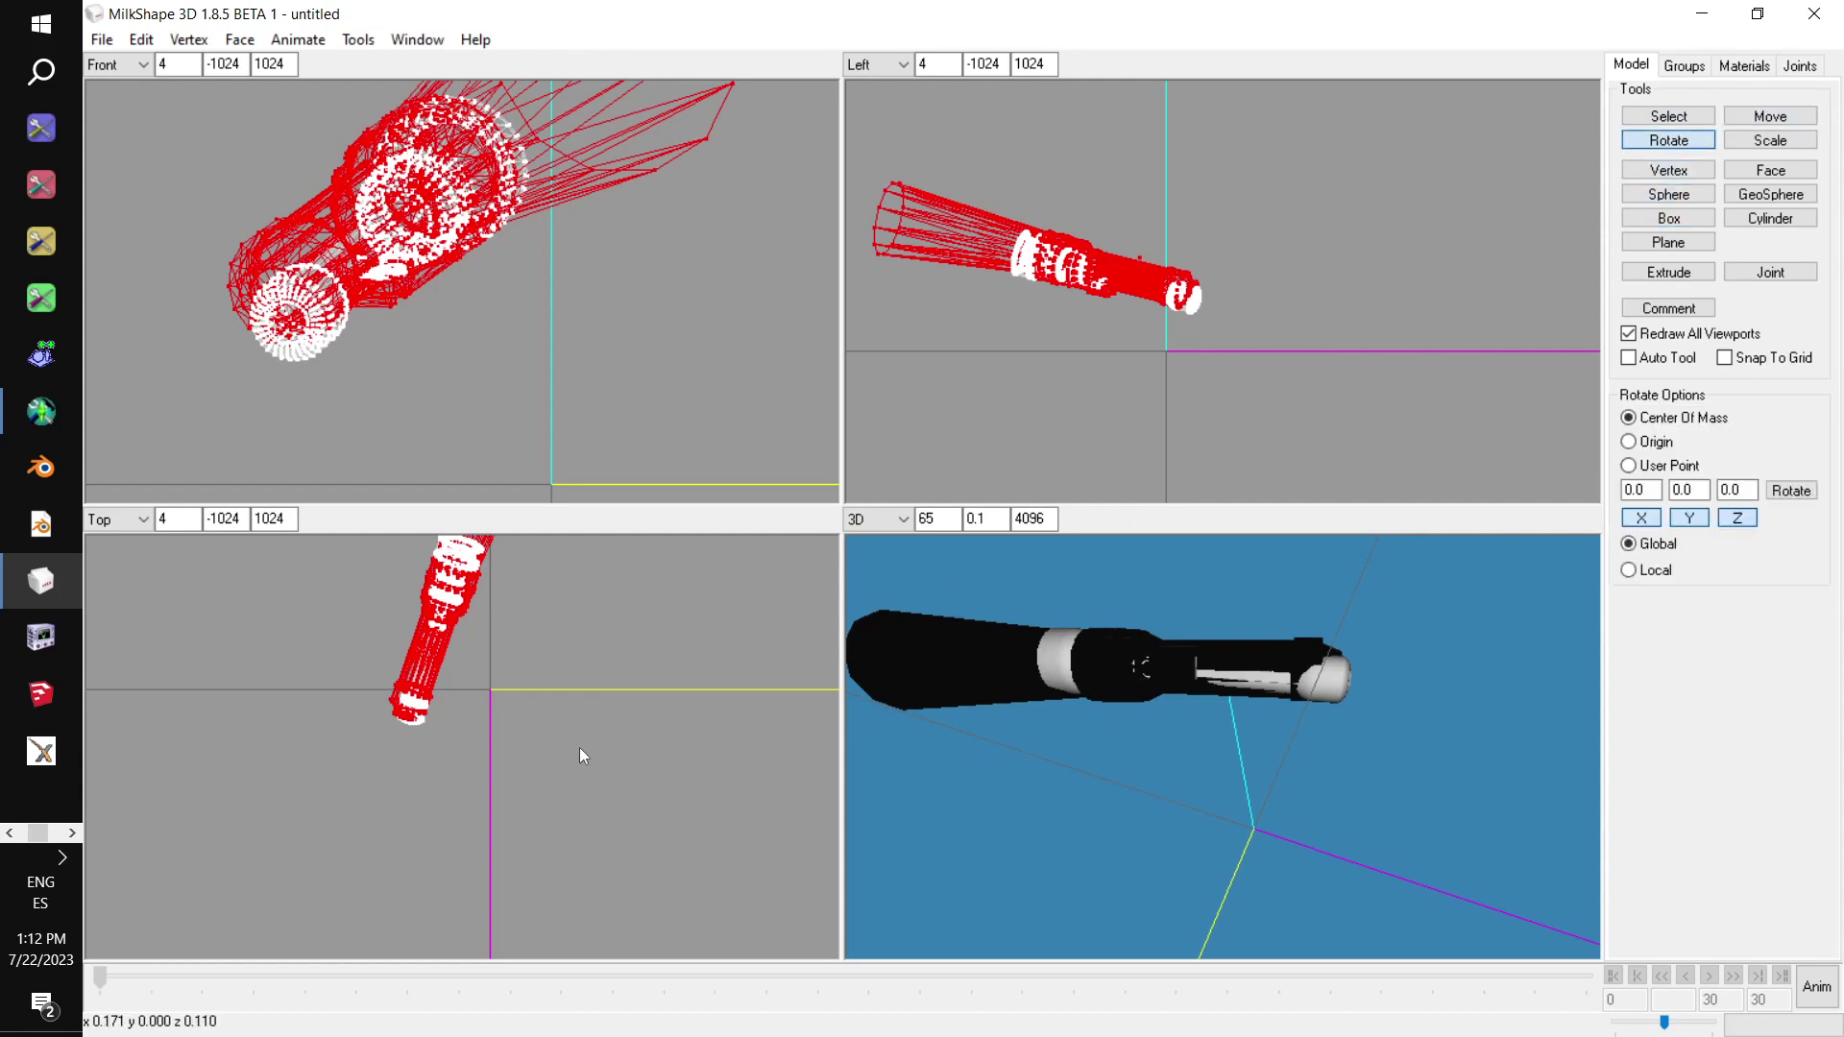
{"action": "left_click_drag", "start_coordinate": [579, 747], "coordinate": [591, 754]}
{"action": "left_click_drag", "start_coordinate": [1184, 764], "coordinate": [1100, 826]}
{"action": "left_click_drag", "start_coordinate": [1096, 826], "coordinate": [1088, 826]}
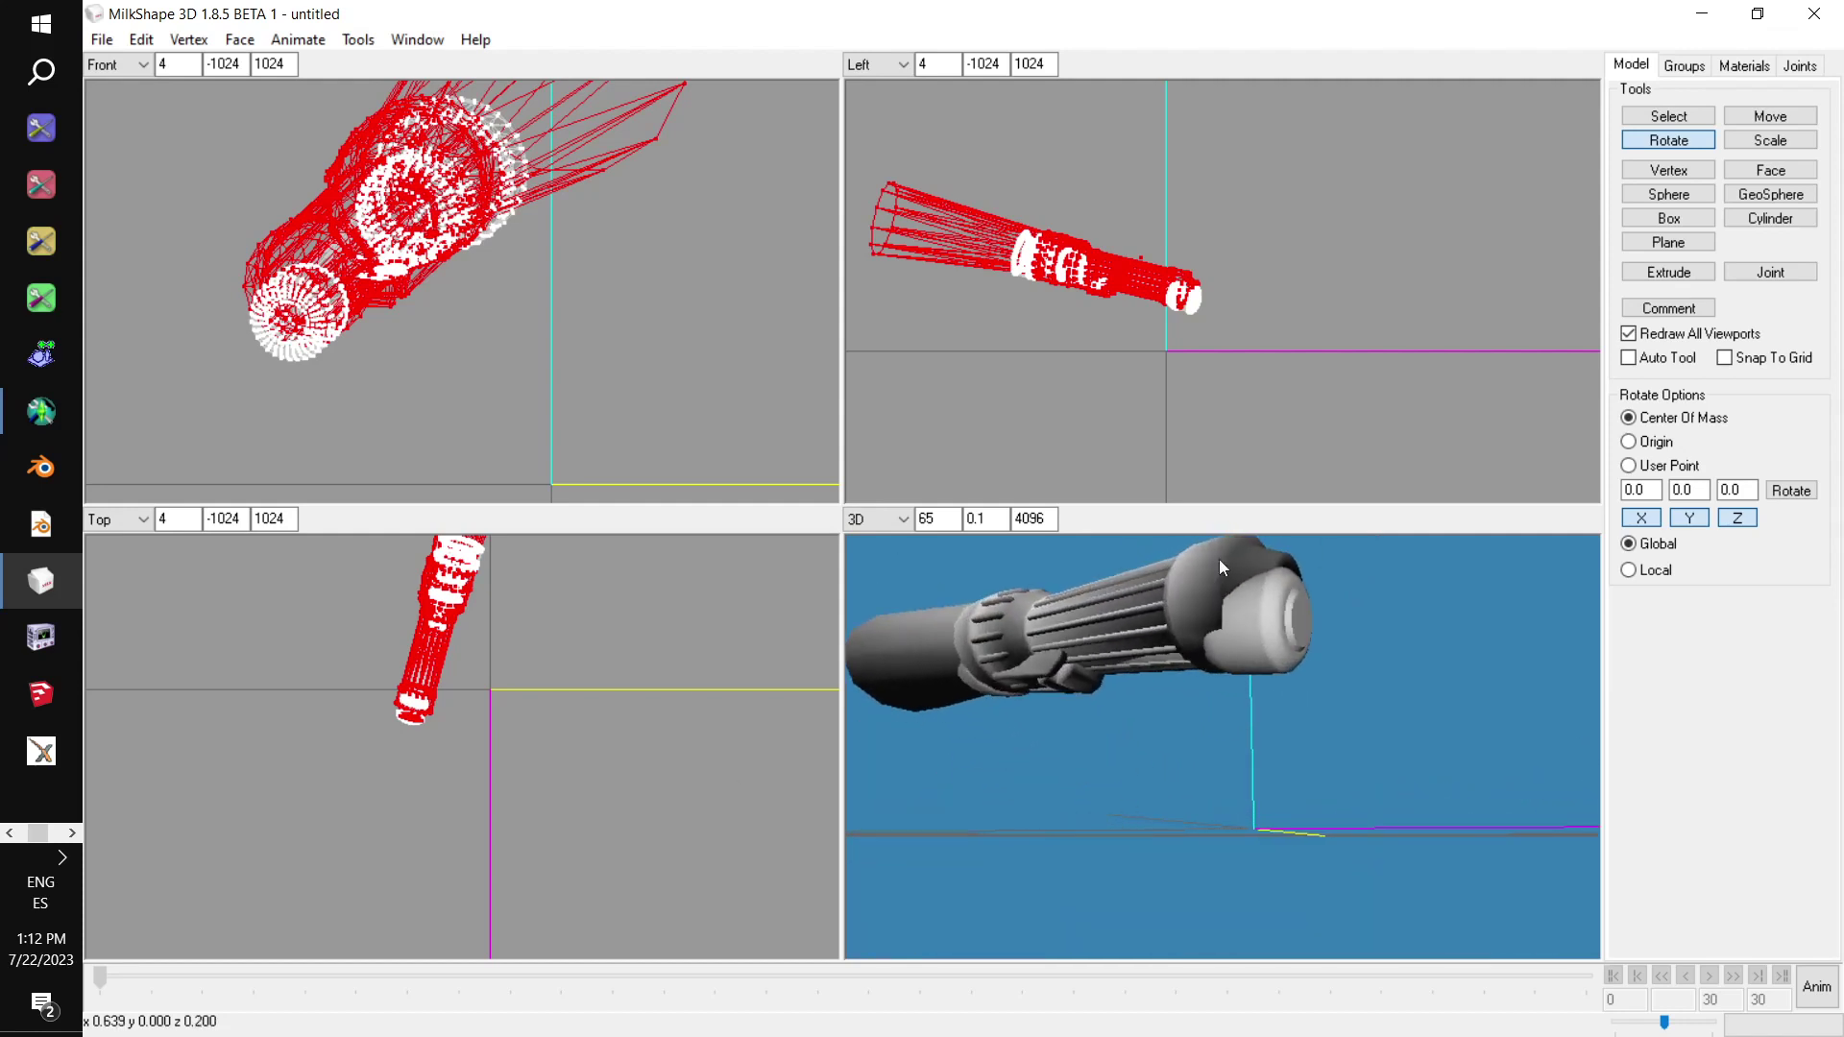
{"action": "left_click_drag", "start_coordinate": [1272, 287], "coordinate": [1267, 285]}
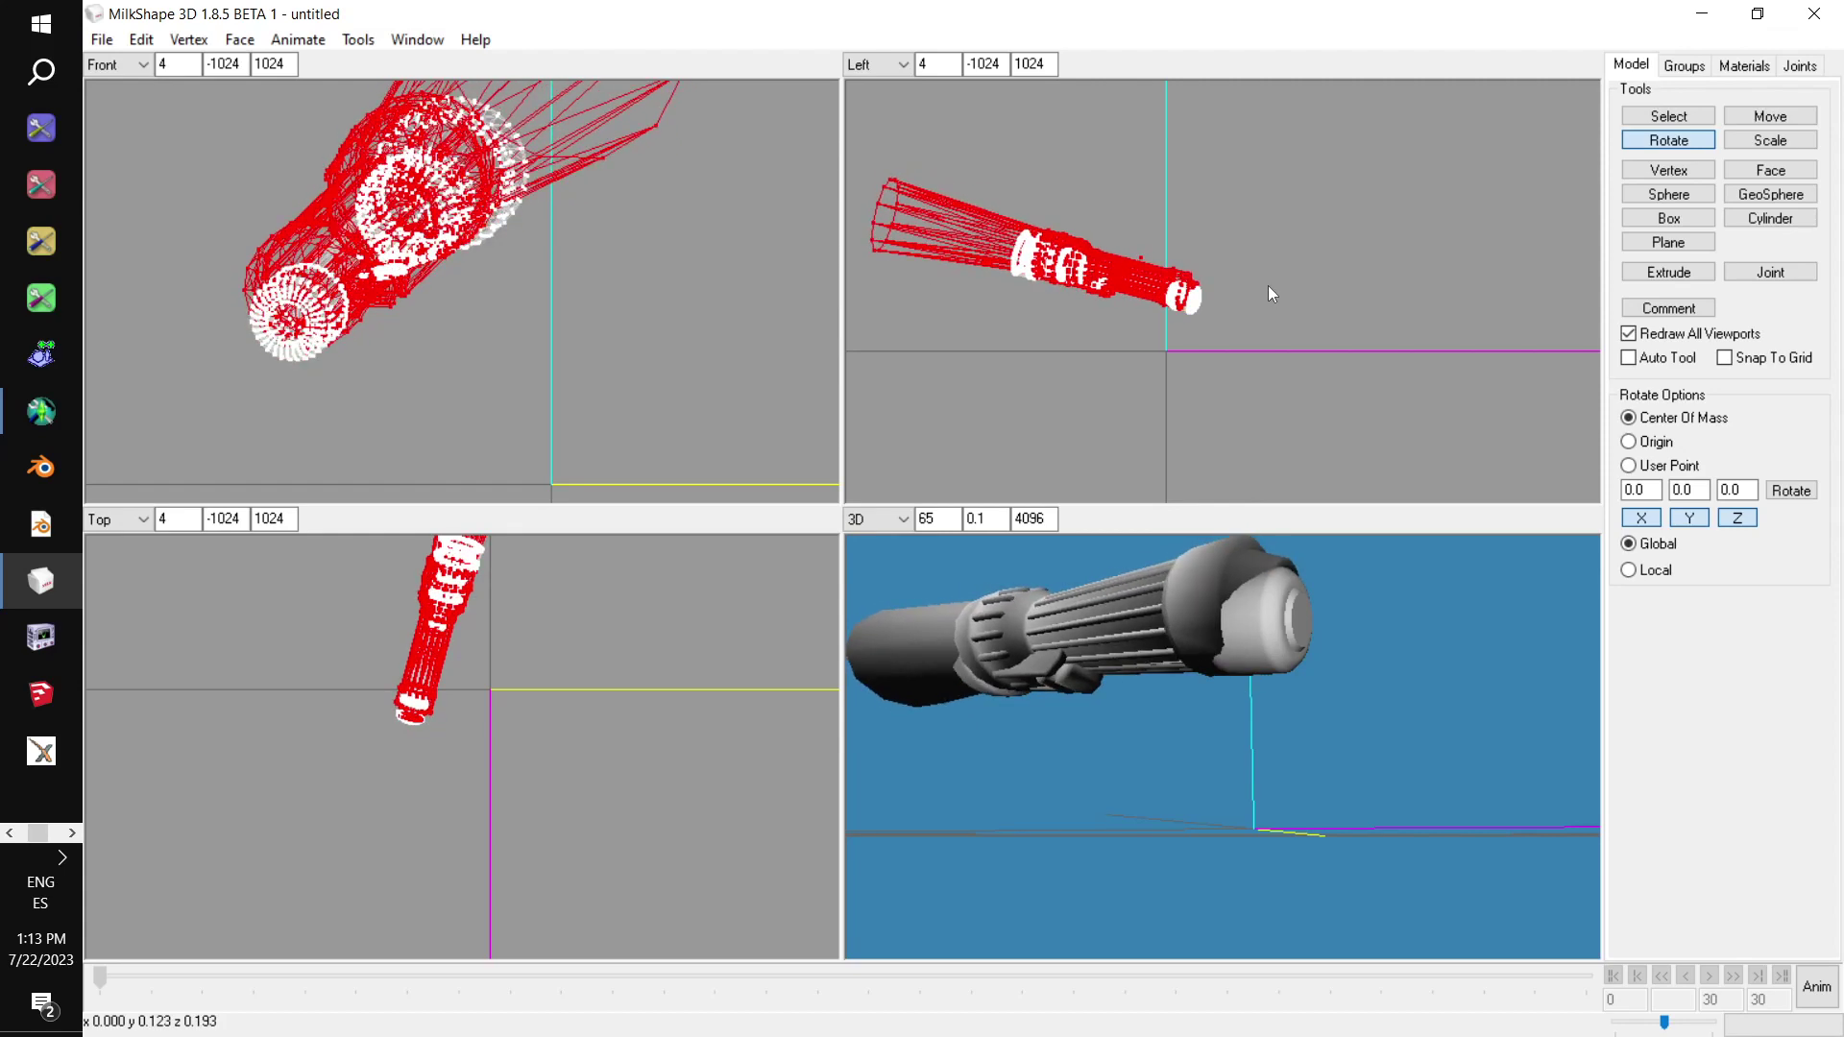
Refine the rugged flashlight's heading in the Top view and its tilt in the Left view to centre it around the guide's tail end
{"action": "mouse_move", "coordinate": [1367, 597]}
{"action": "left_mouse_down"}
{"action": "mouse_move", "coordinate": [1399, 667]}
{"action": "mouse_move", "coordinate": [1448, 659]}
{"action": "mouse_move", "coordinate": [1334, 682]}
{"action": "mouse_move", "coordinate": [1350, 650]}
{"action": "mouse_move", "coordinate": [1440, 663]}
{"action": "mouse_move", "coordinate": [1424, 686]}
{"action": "mouse_move", "coordinate": [1407, 673]}
{"action": "mouse_move", "coordinate": [1398, 599]}
{"action": "left_mouse_up"}
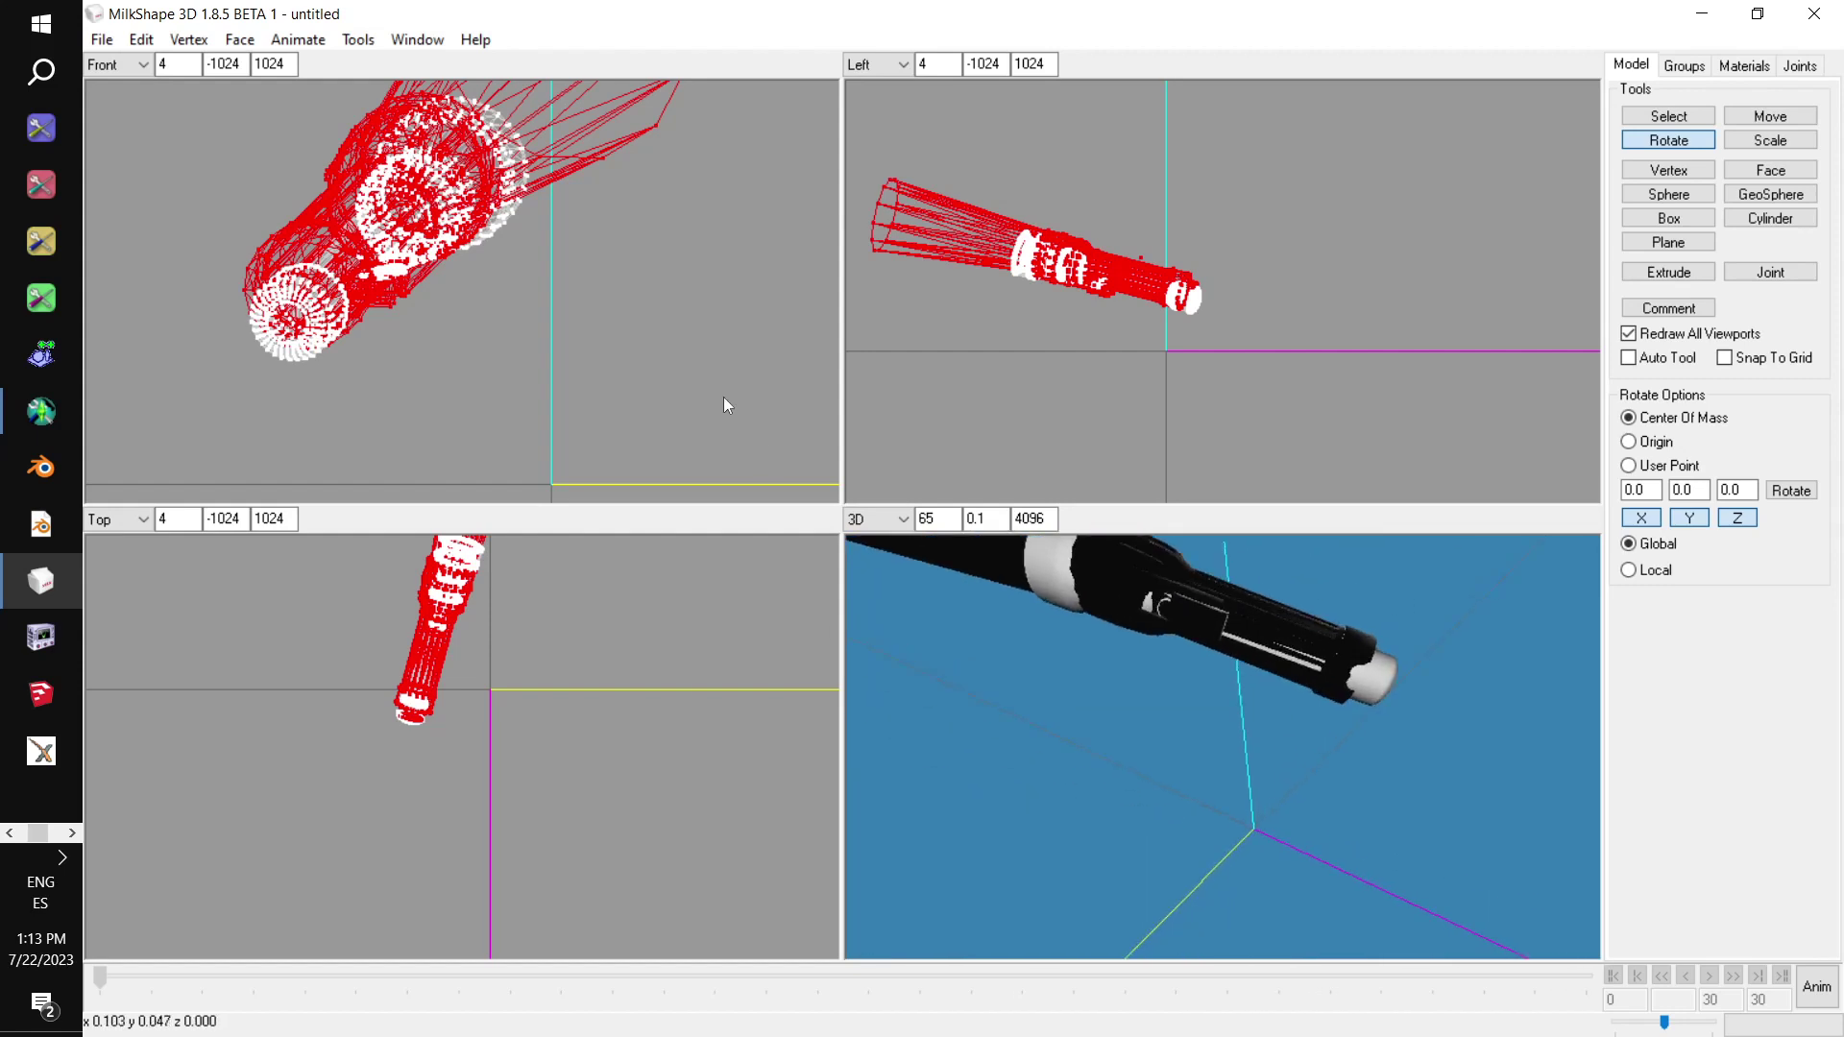
{"action": "left_click_drag", "start_coordinate": [1184, 668], "coordinate": [1110, 568]}
{"action": "left_click_drag", "start_coordinate": [1248, 557], "coordinate": [1066, 695]}
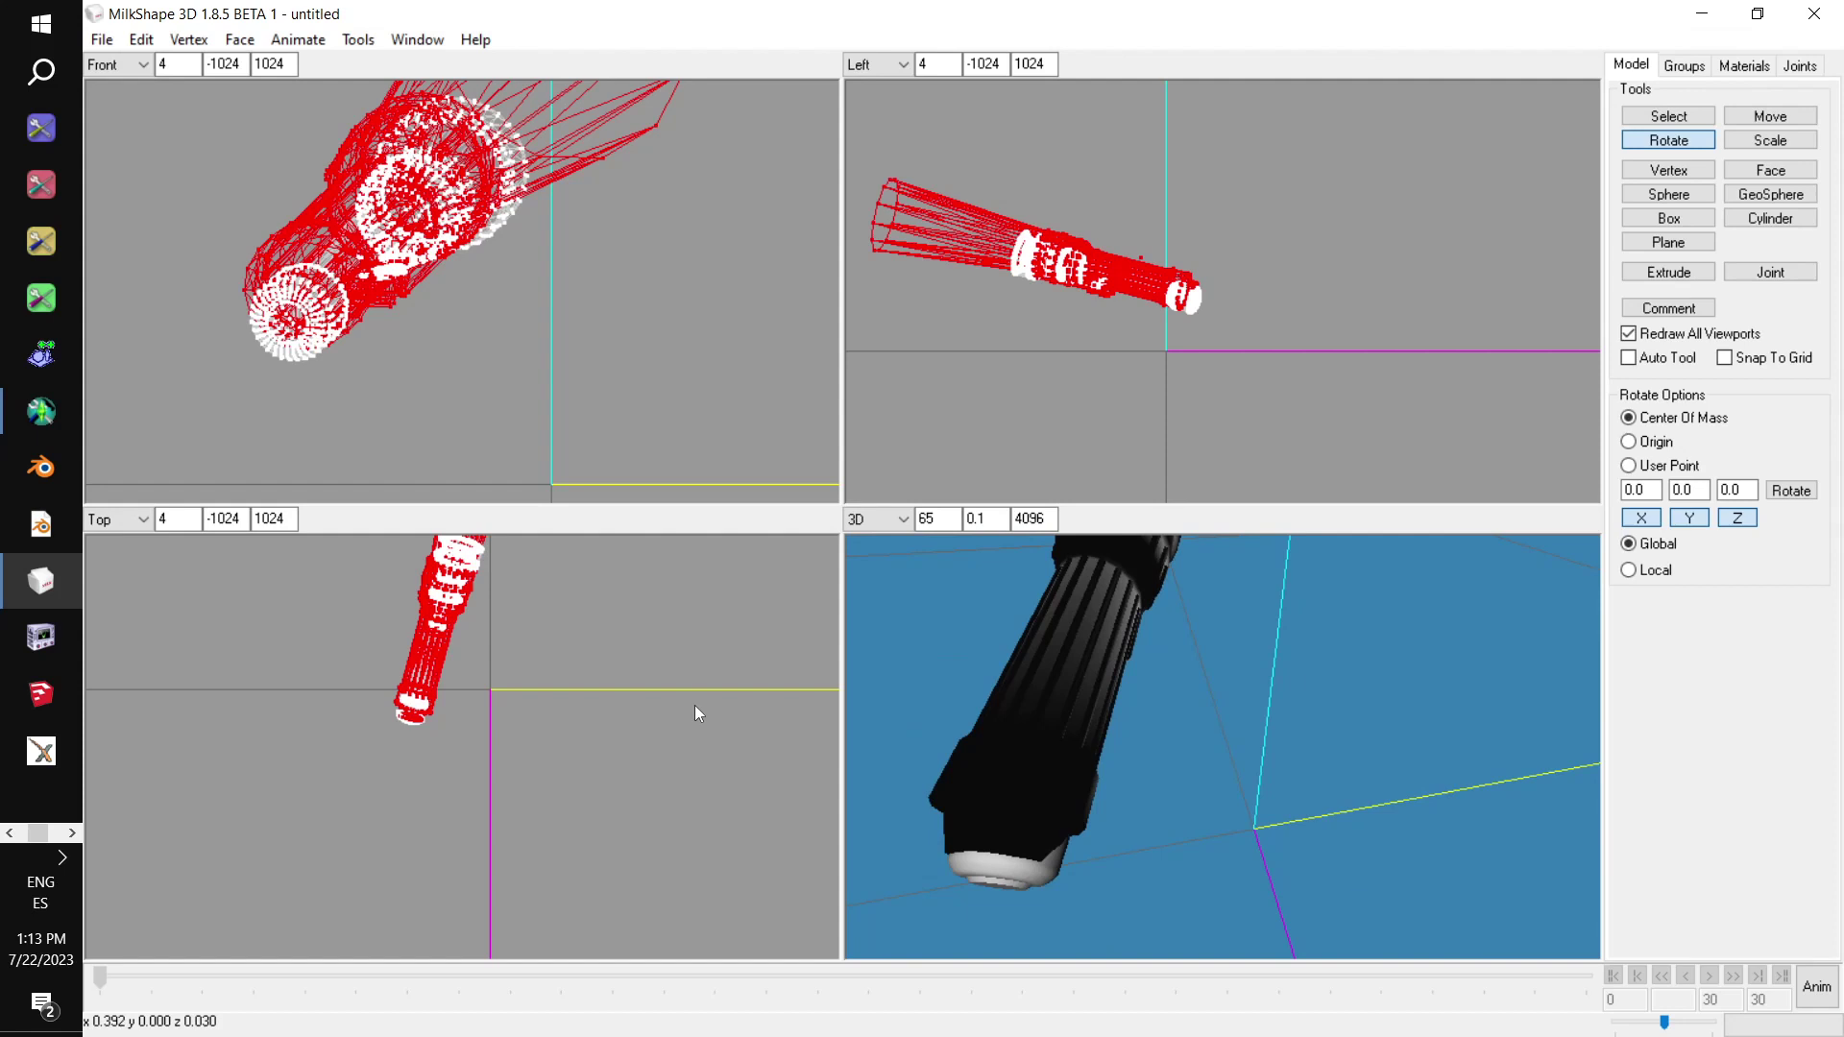
{"action": "left_click_drag", "start_coordinate": [705, 711], "coordinate": [705, 718]}
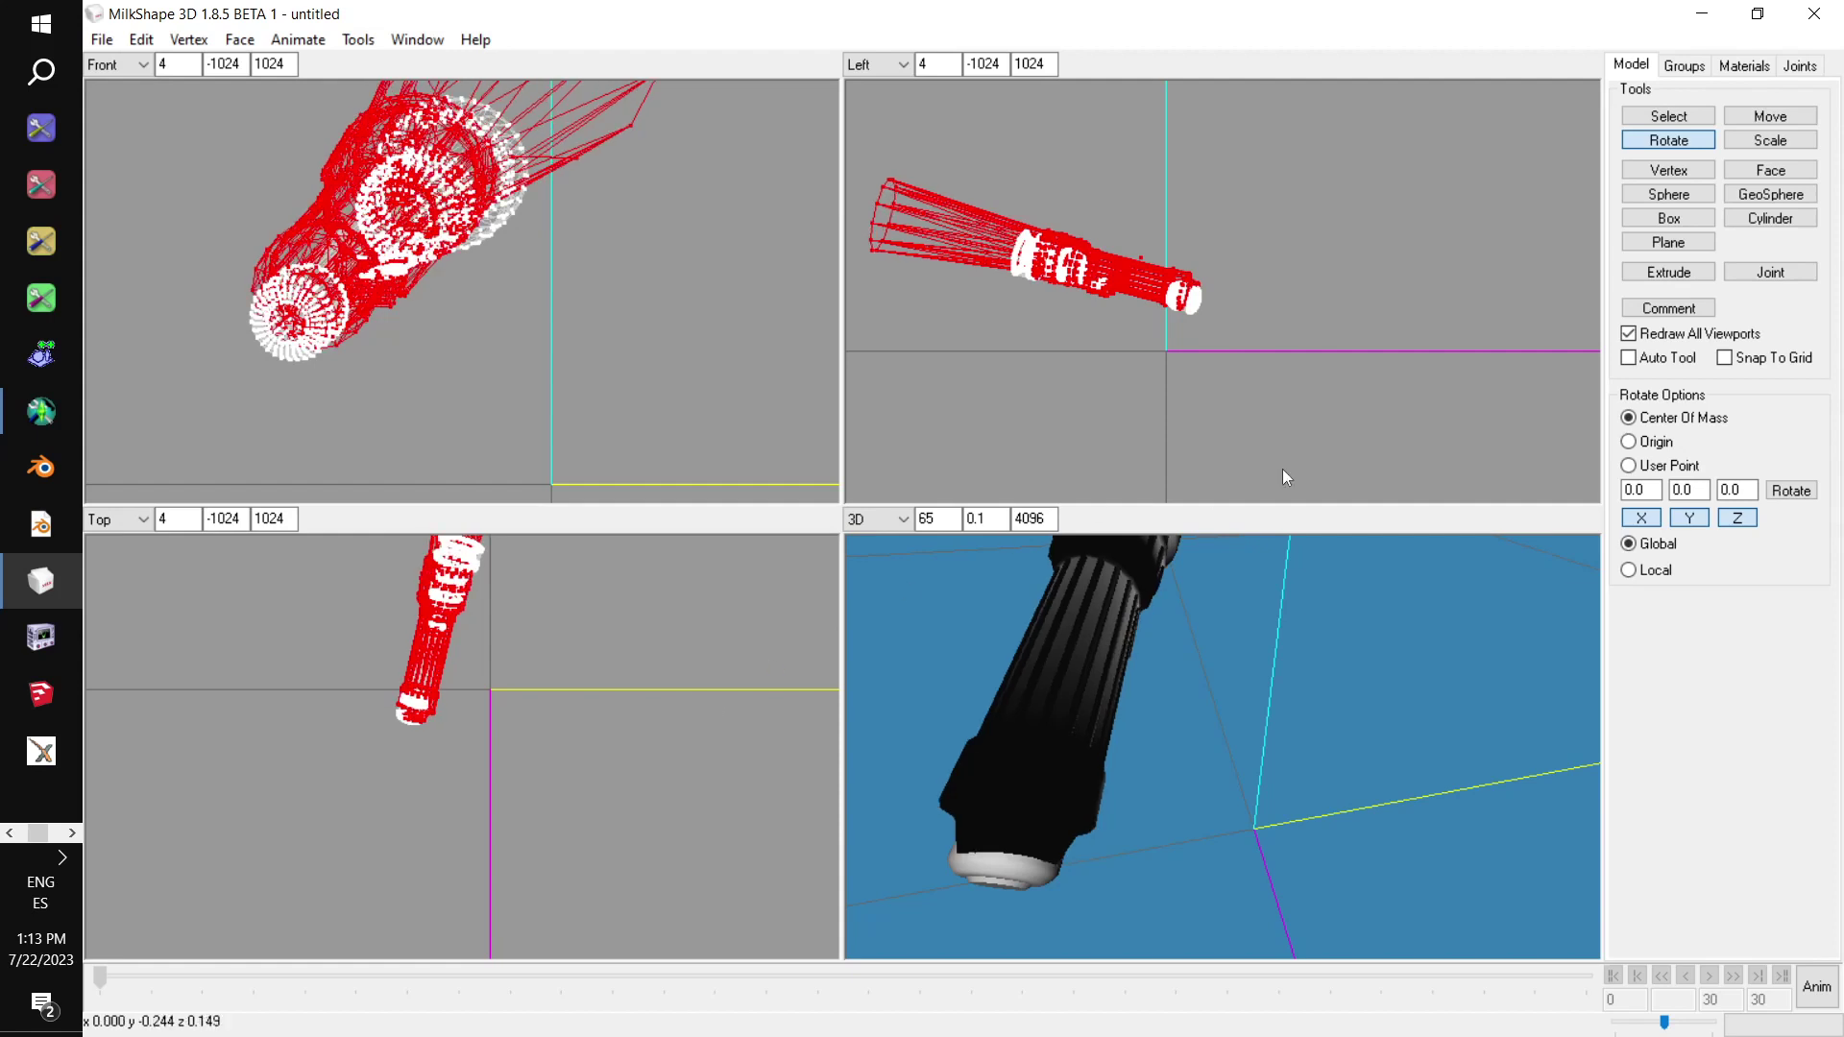
{"action": "left_click_drag", "start_coordinate": [1327, 680], "coordinate": [1493, 596]}
{"action": "left_click_drag", "start_coordinate": [1351, 353], "coordinate": [1349, 336]}
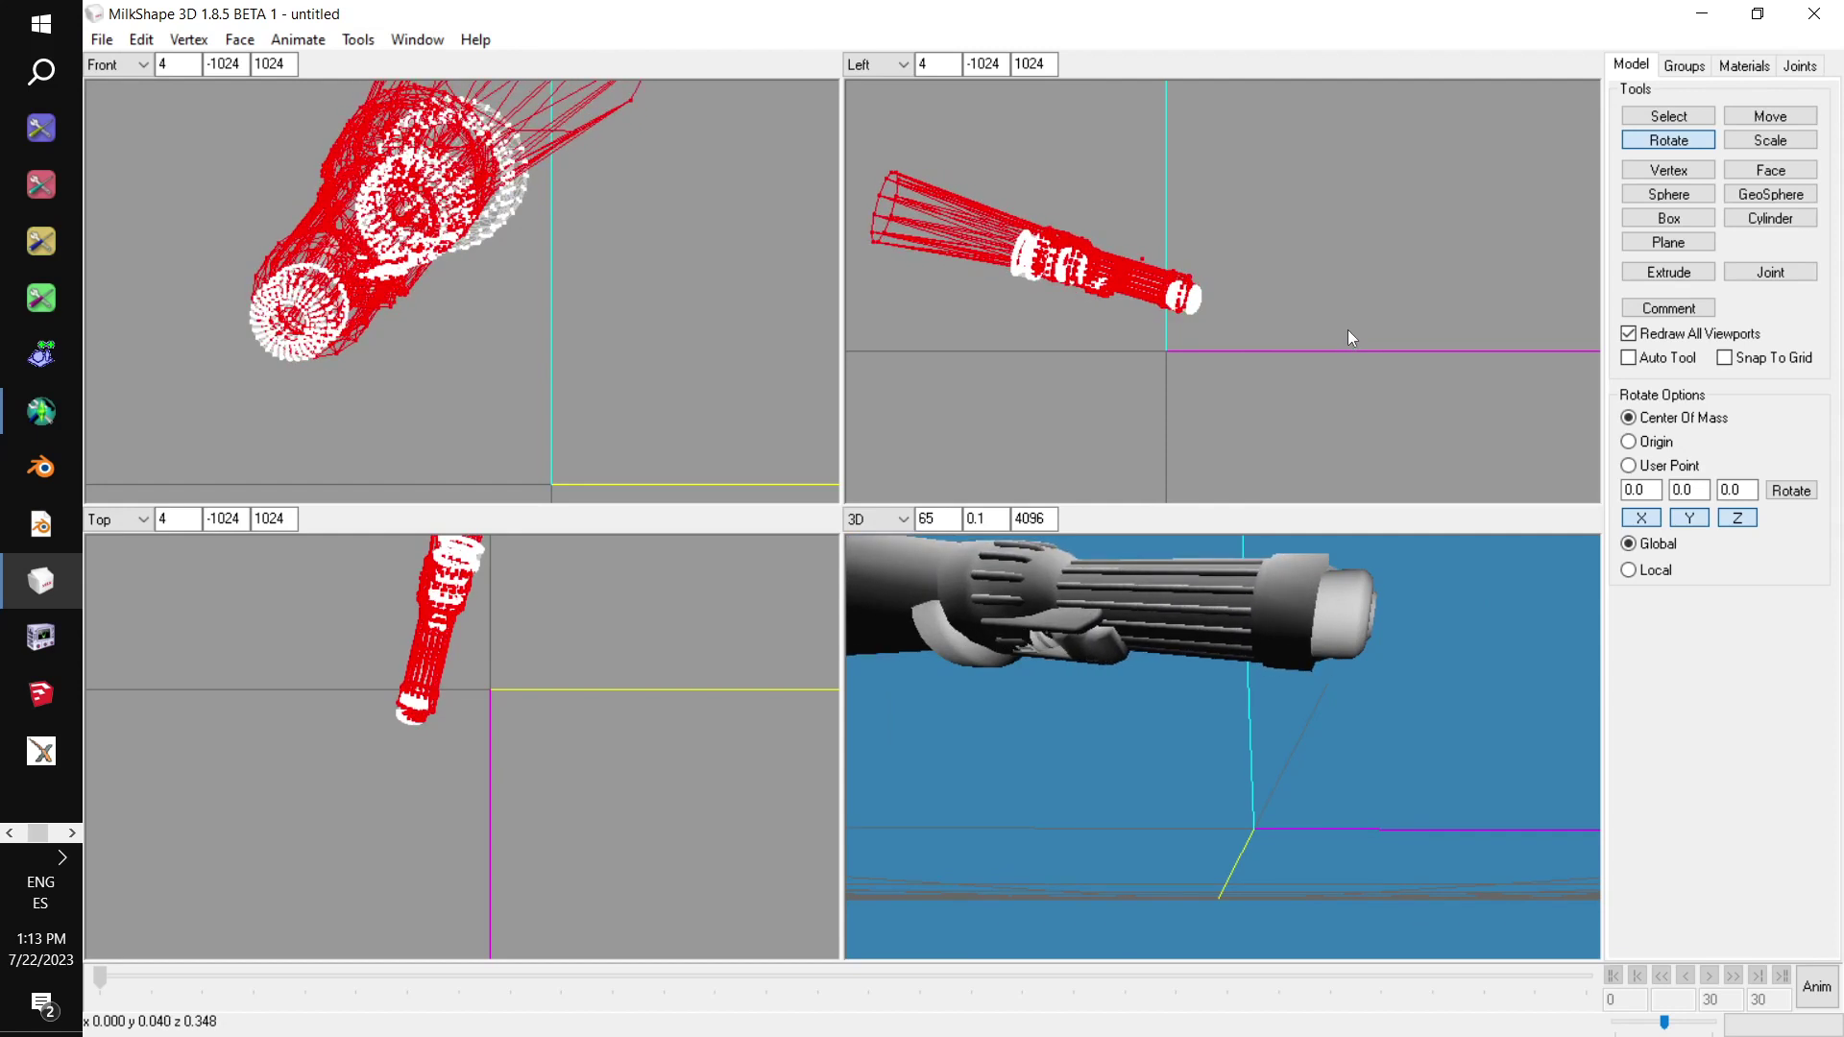
Make final small rotations of the rugged flashlight in the Top view to line its grip up with the guide
{"action": "left_click_drag", "start_coordinate": [1471, 726], "coordinate": [1286, 773]}
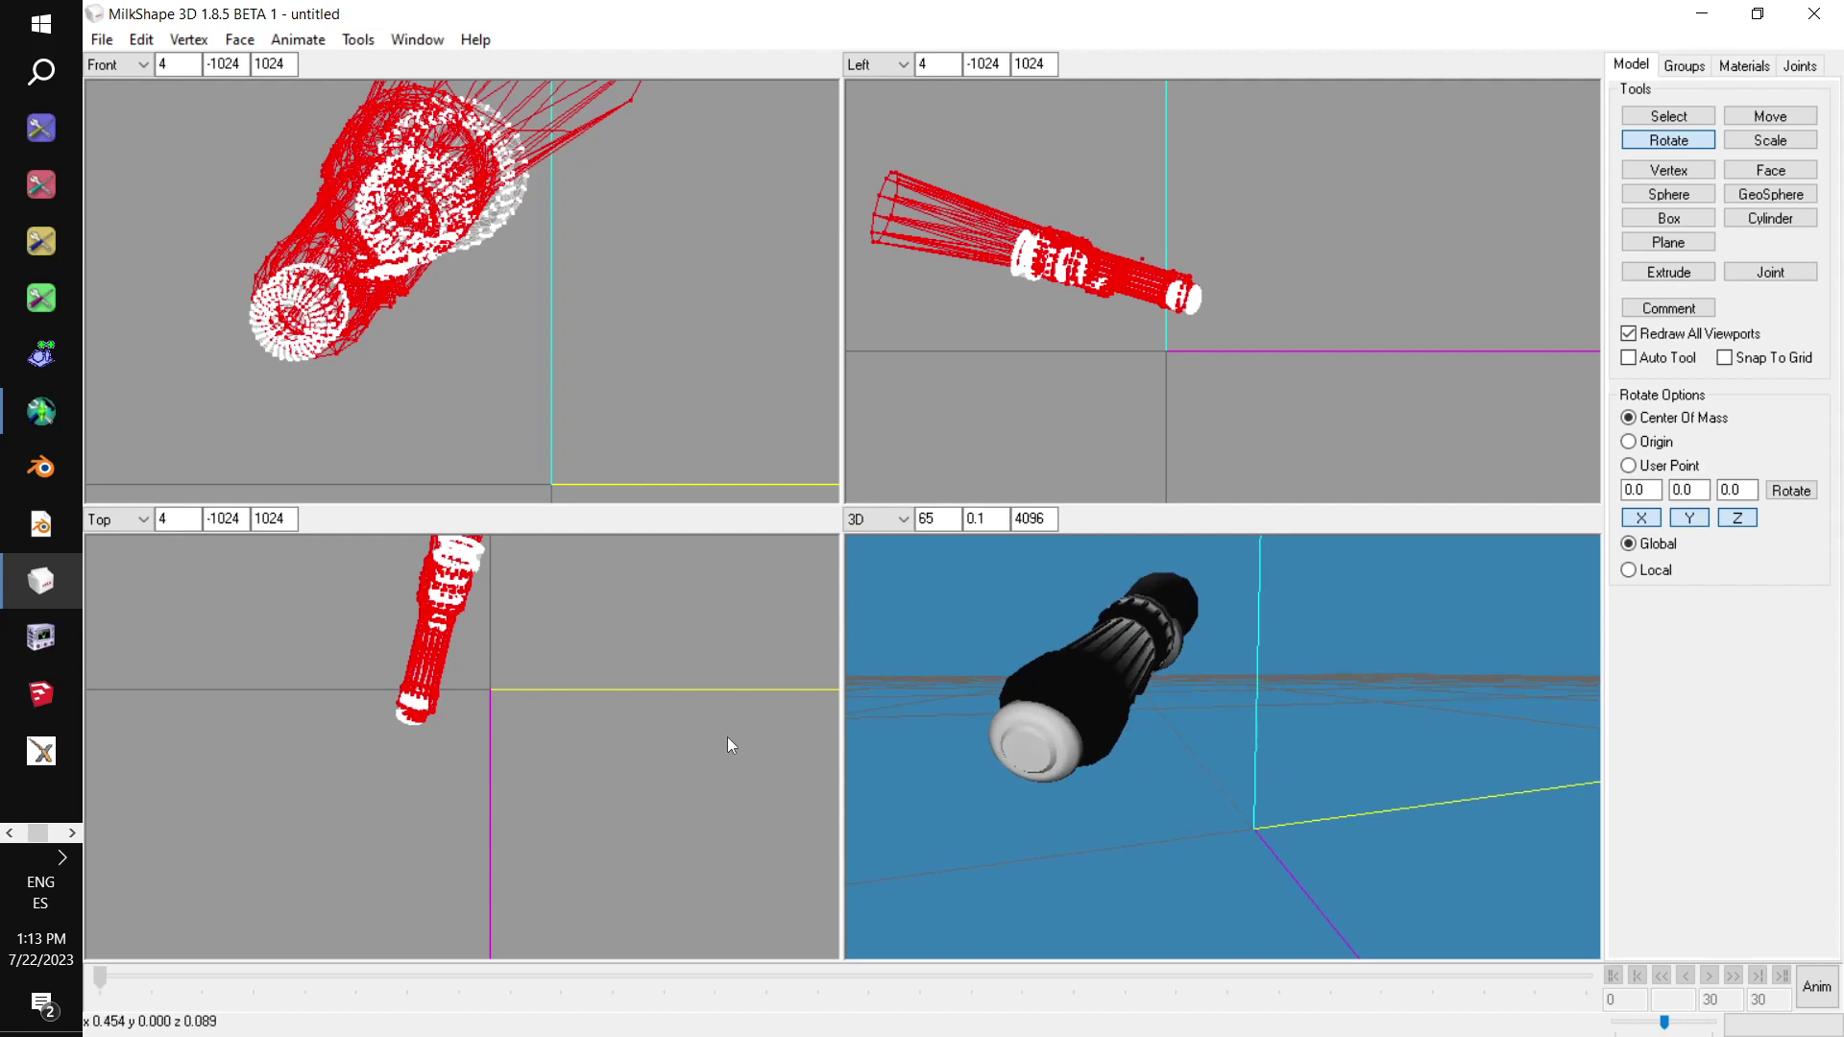
{"action": "left_click_drag", "start_coordinate": [728, 738], "coordinate": [728, 741]}
{"action": "left_click_drag", "start_coordinate": [1140, 774], "coordinate": [1441, 682]}
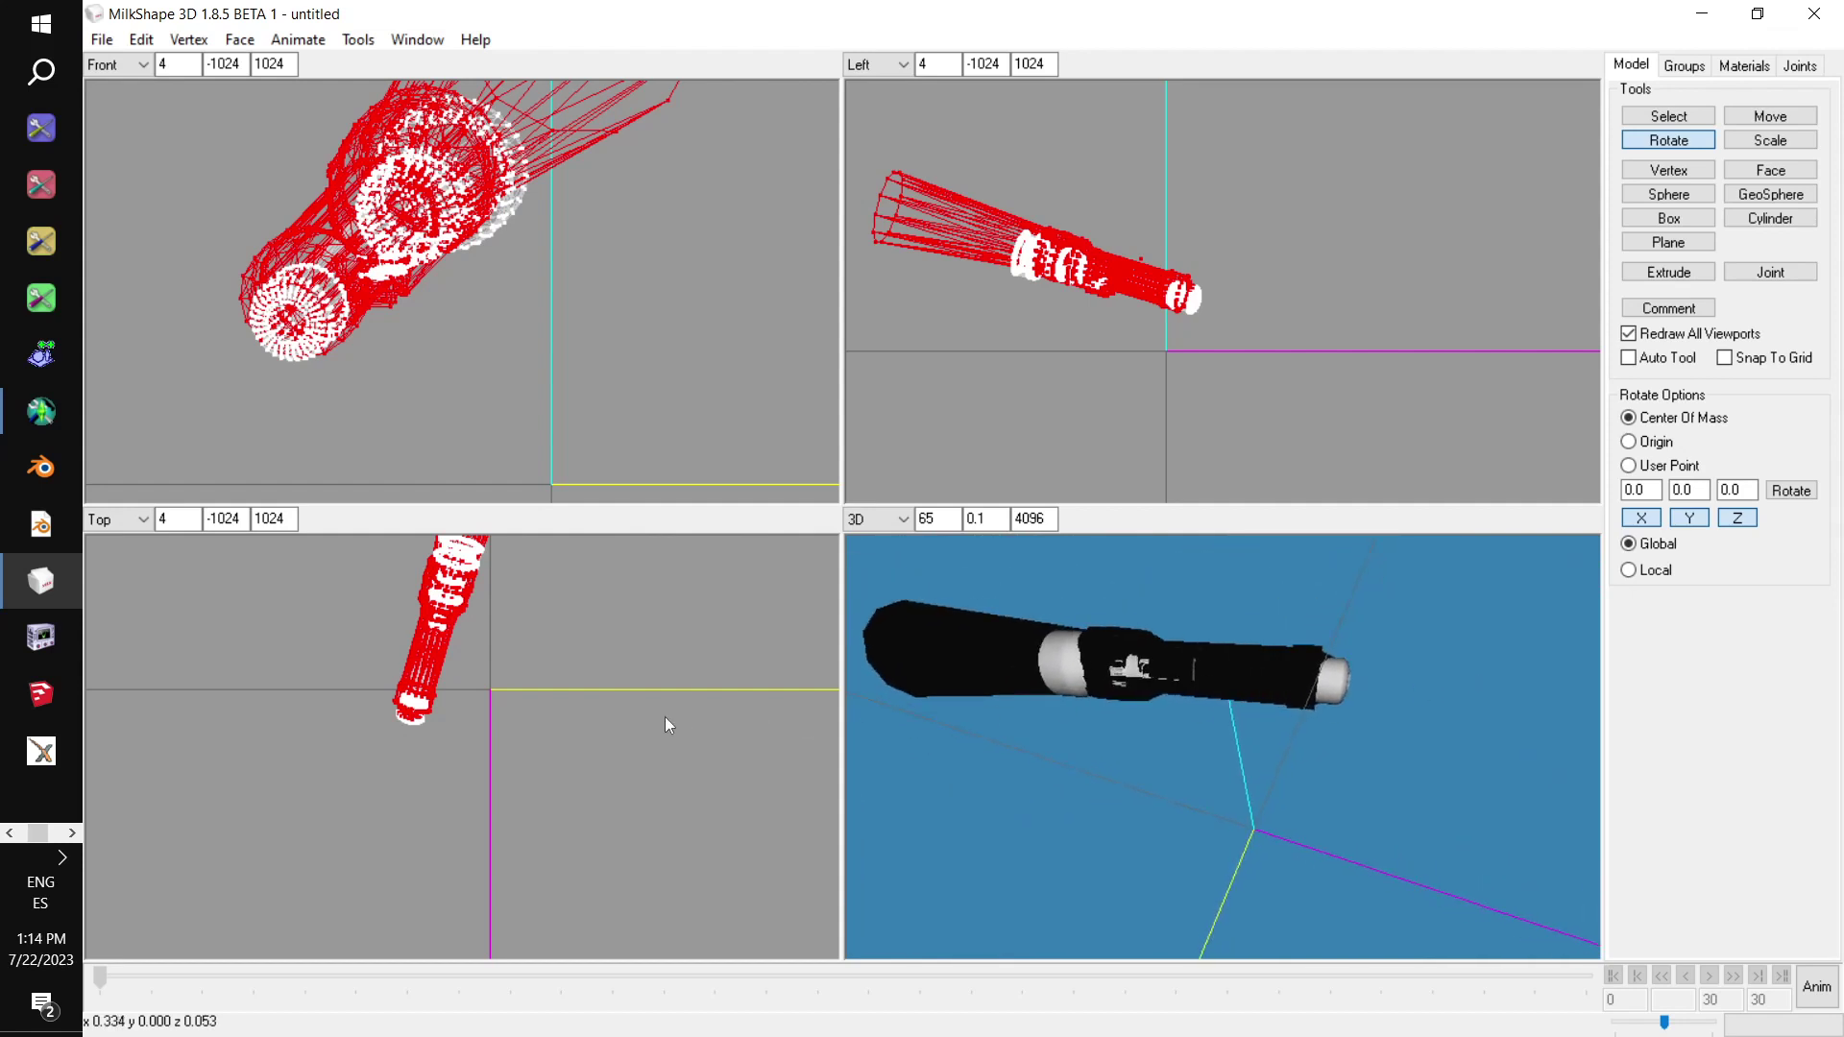
{"action": "left_click_drag", "start_coordinate": [665, 716], "coordinate": [667, 717]}
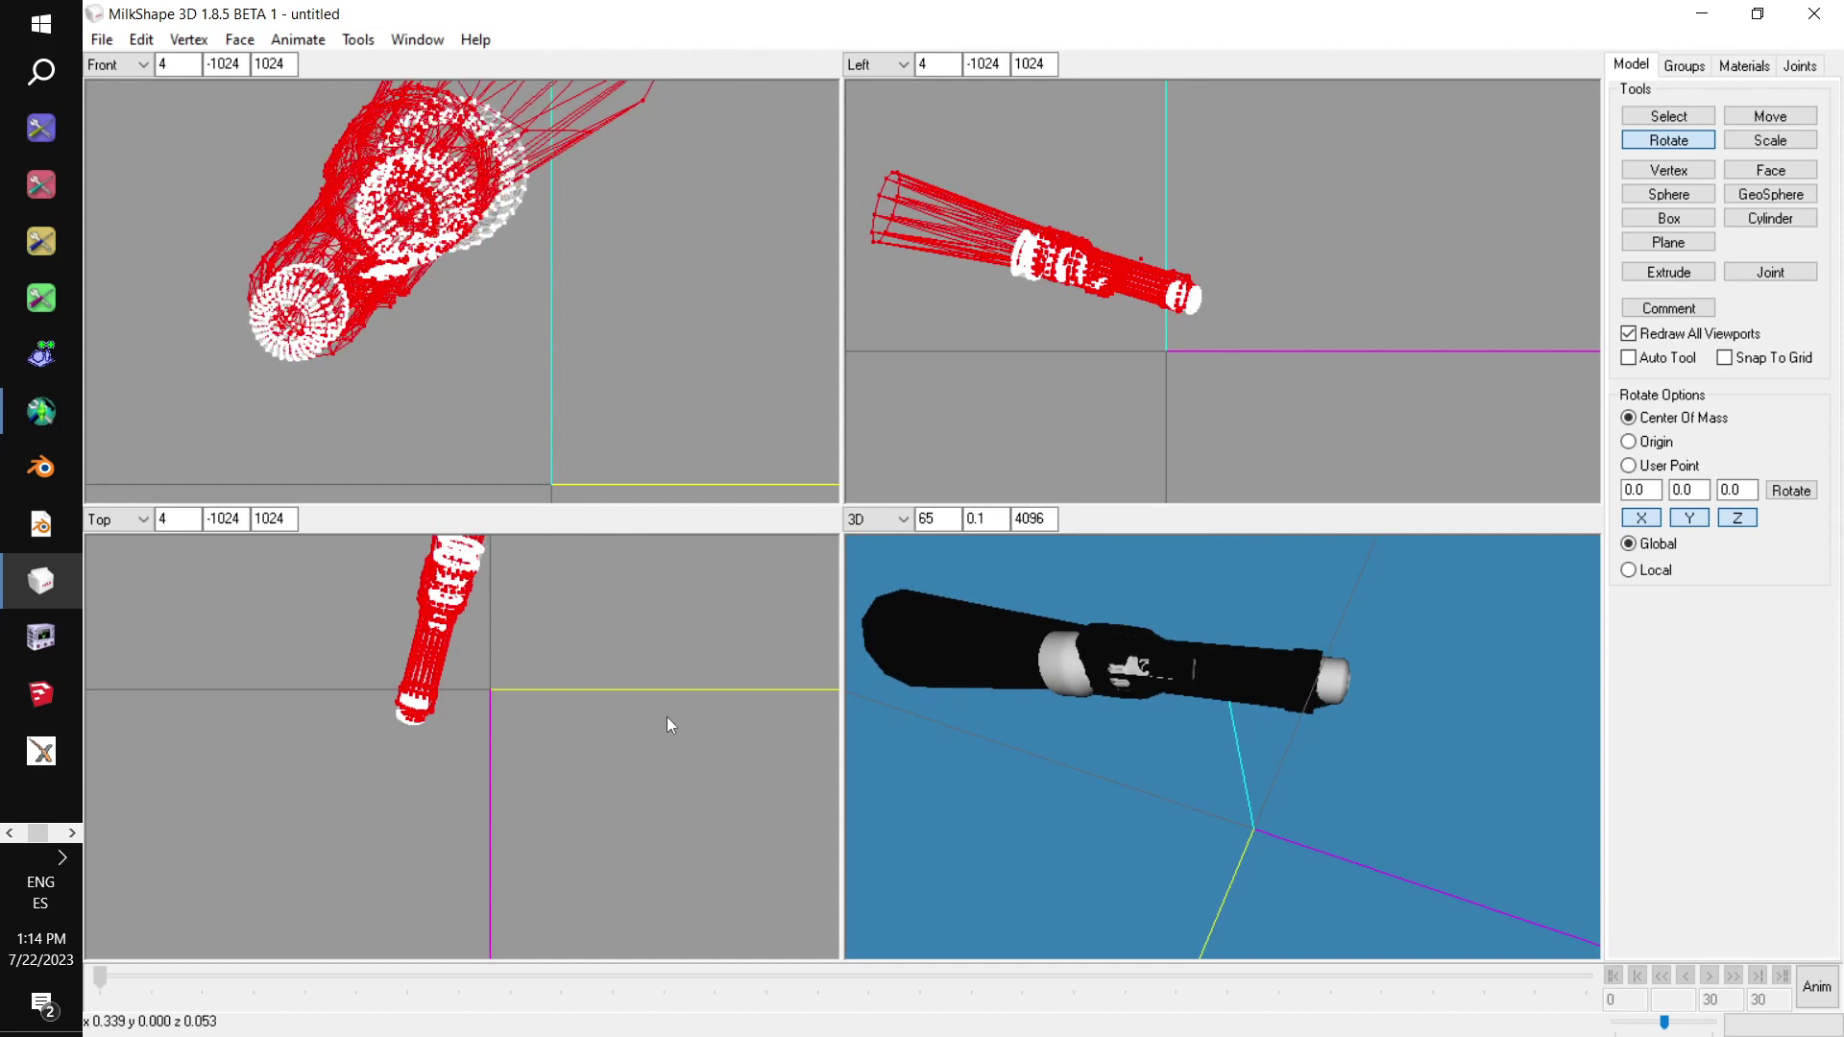
{"action": "left_click_drag", "start_coordinate": [667, 716], "coordinate": [664, 716]}
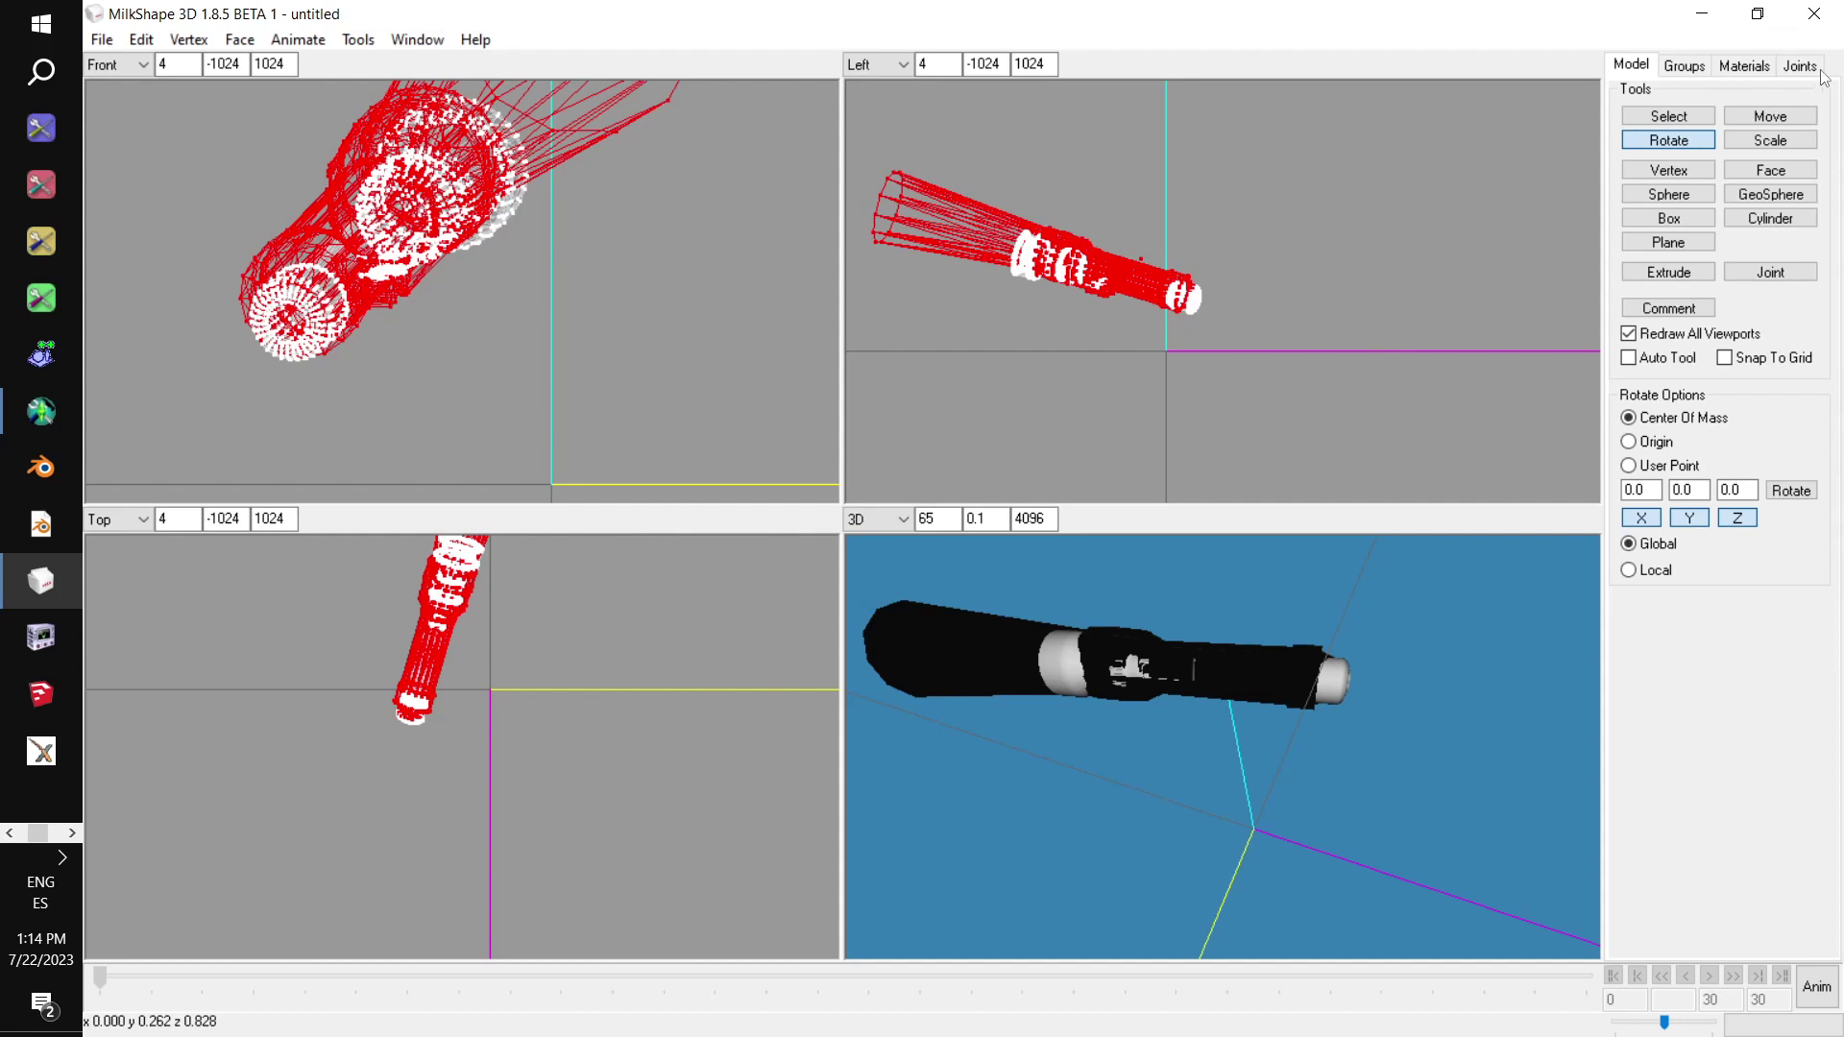
Delete the case group that served as the guide, leaving only the rugged flashlight's groups
{"action": "left_click", "coordinate": [1683, 65]}
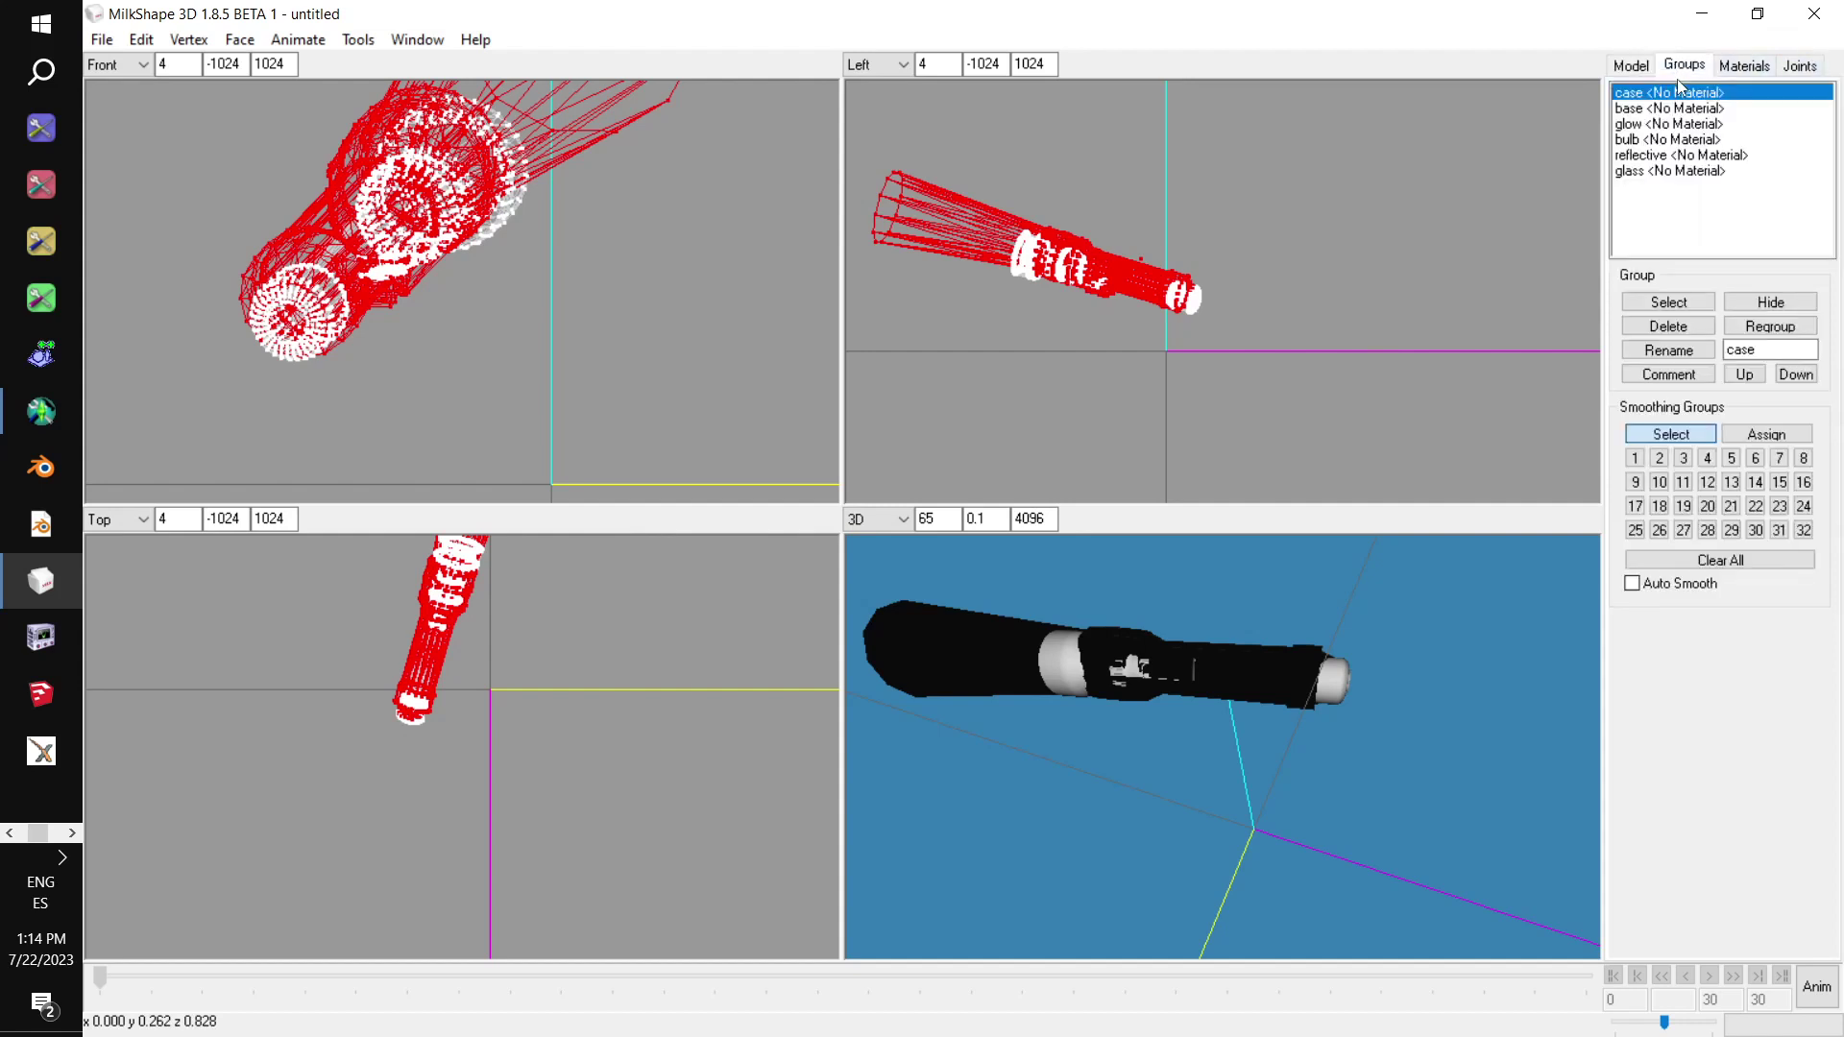
{"action": "left_click", "coordinate": [1667, 327]}
{"action": "scroll", "coordinate": [1202, 677], "scroll_direction": "up", "scroll_amount": 6}
{"action": "scroll", "coordinate": [1196, 750], "scroll_direction": "down", "scroll_amount": 5}
{"action": "left_click_drag", "start_coordinate": [1201, 749], "coordinate": [1282, 693]}
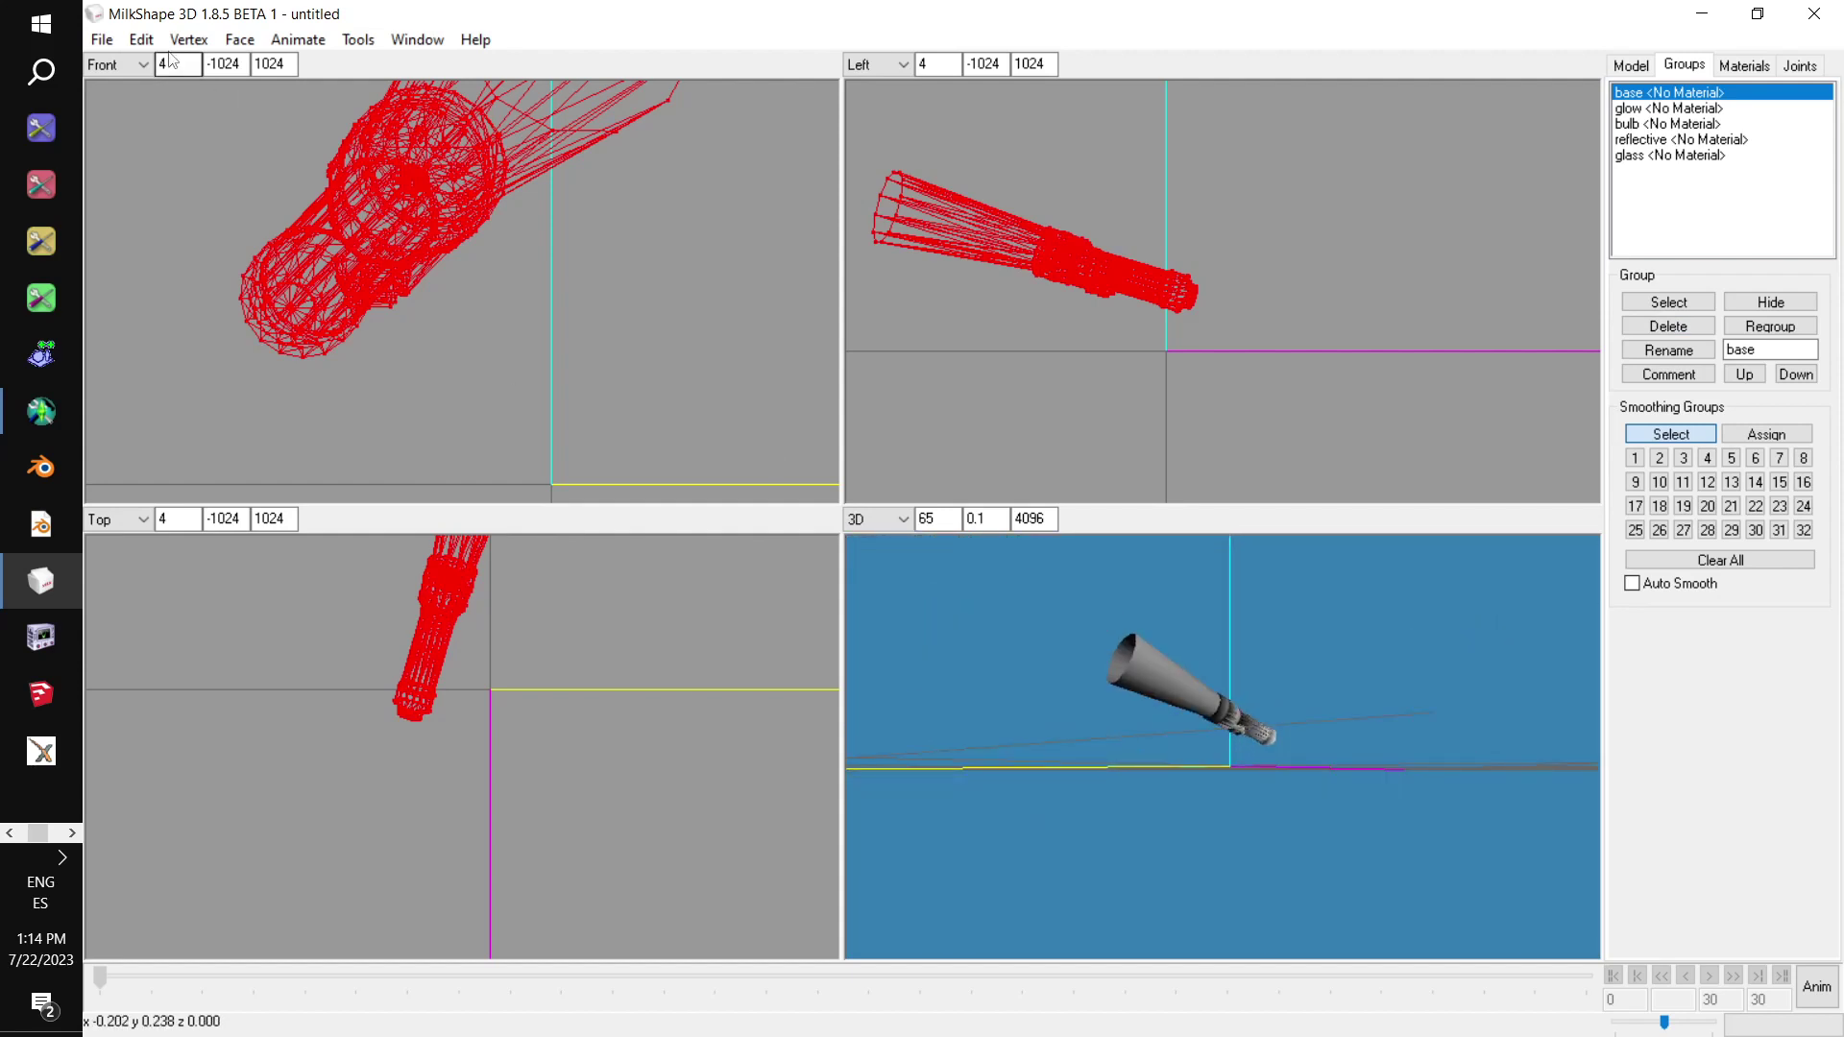
Apply Smooth All to the faces of the rugged flashlight
{"action": "left_click", "coordinate": [197, 42]}
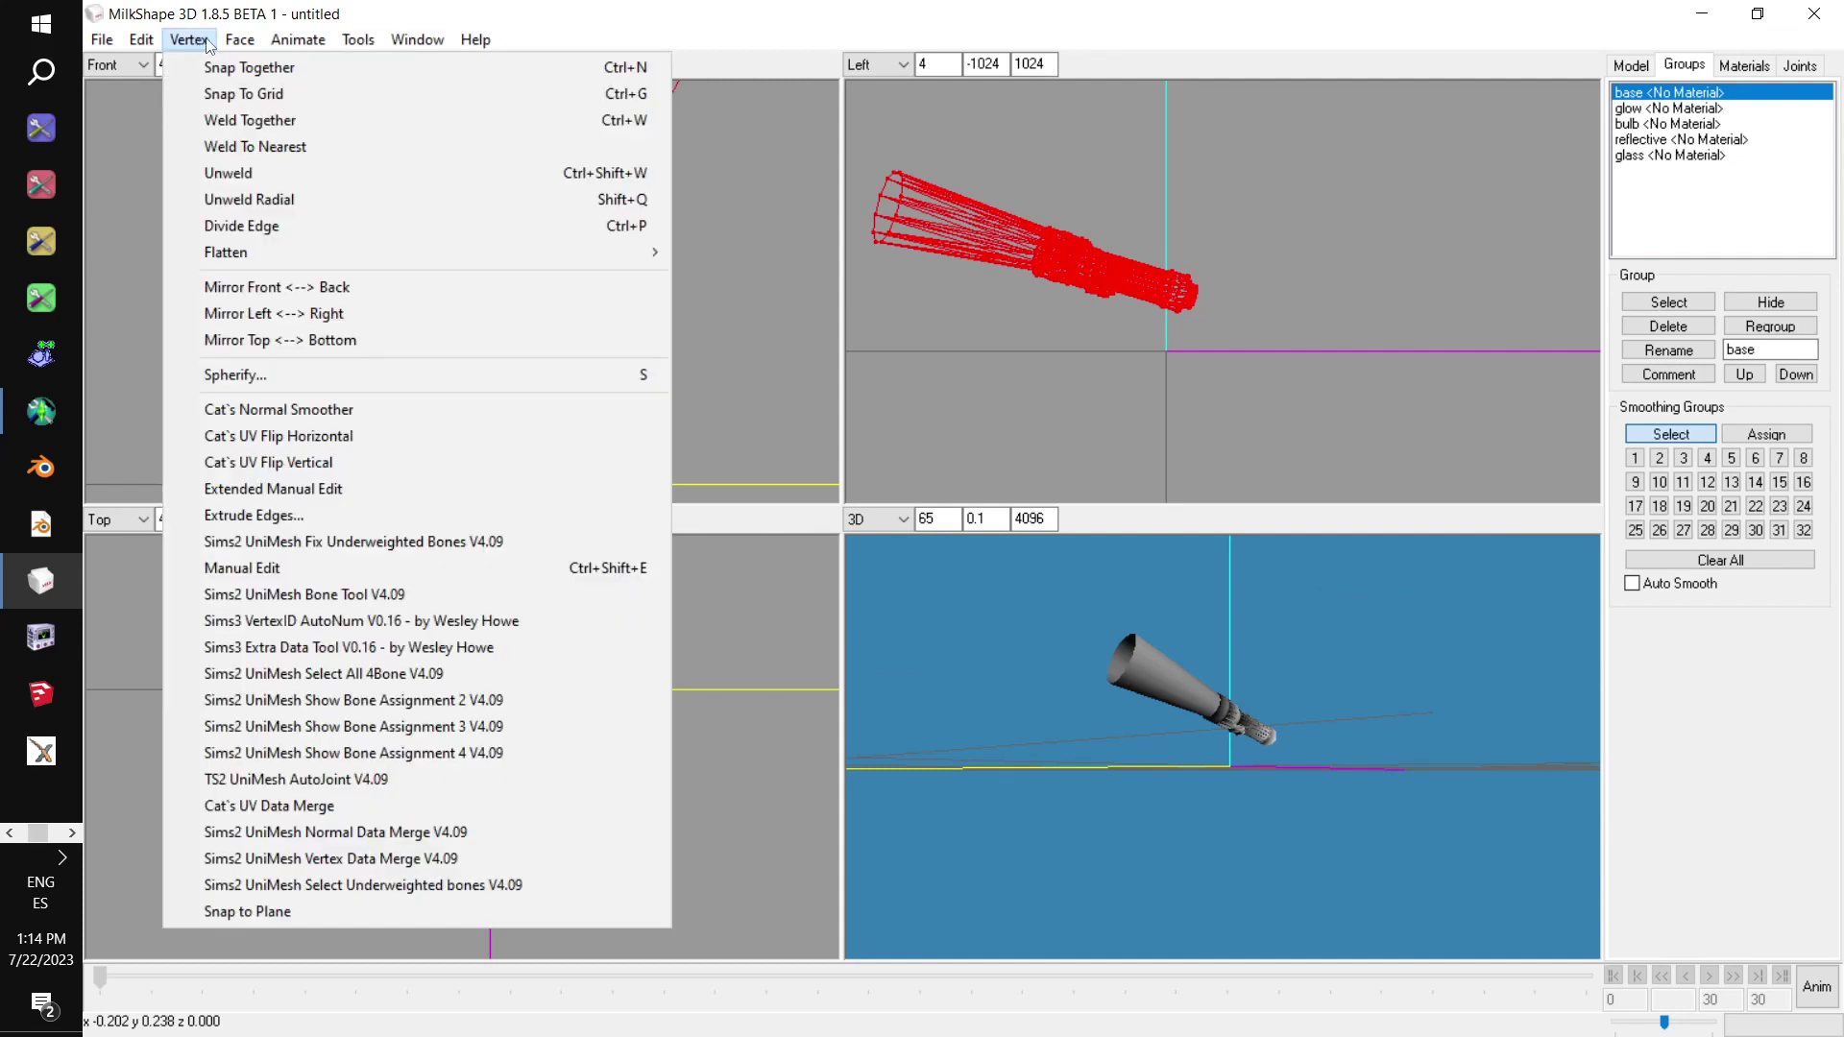
{"action": "mouse_move", "coordinate": [246, 48]}
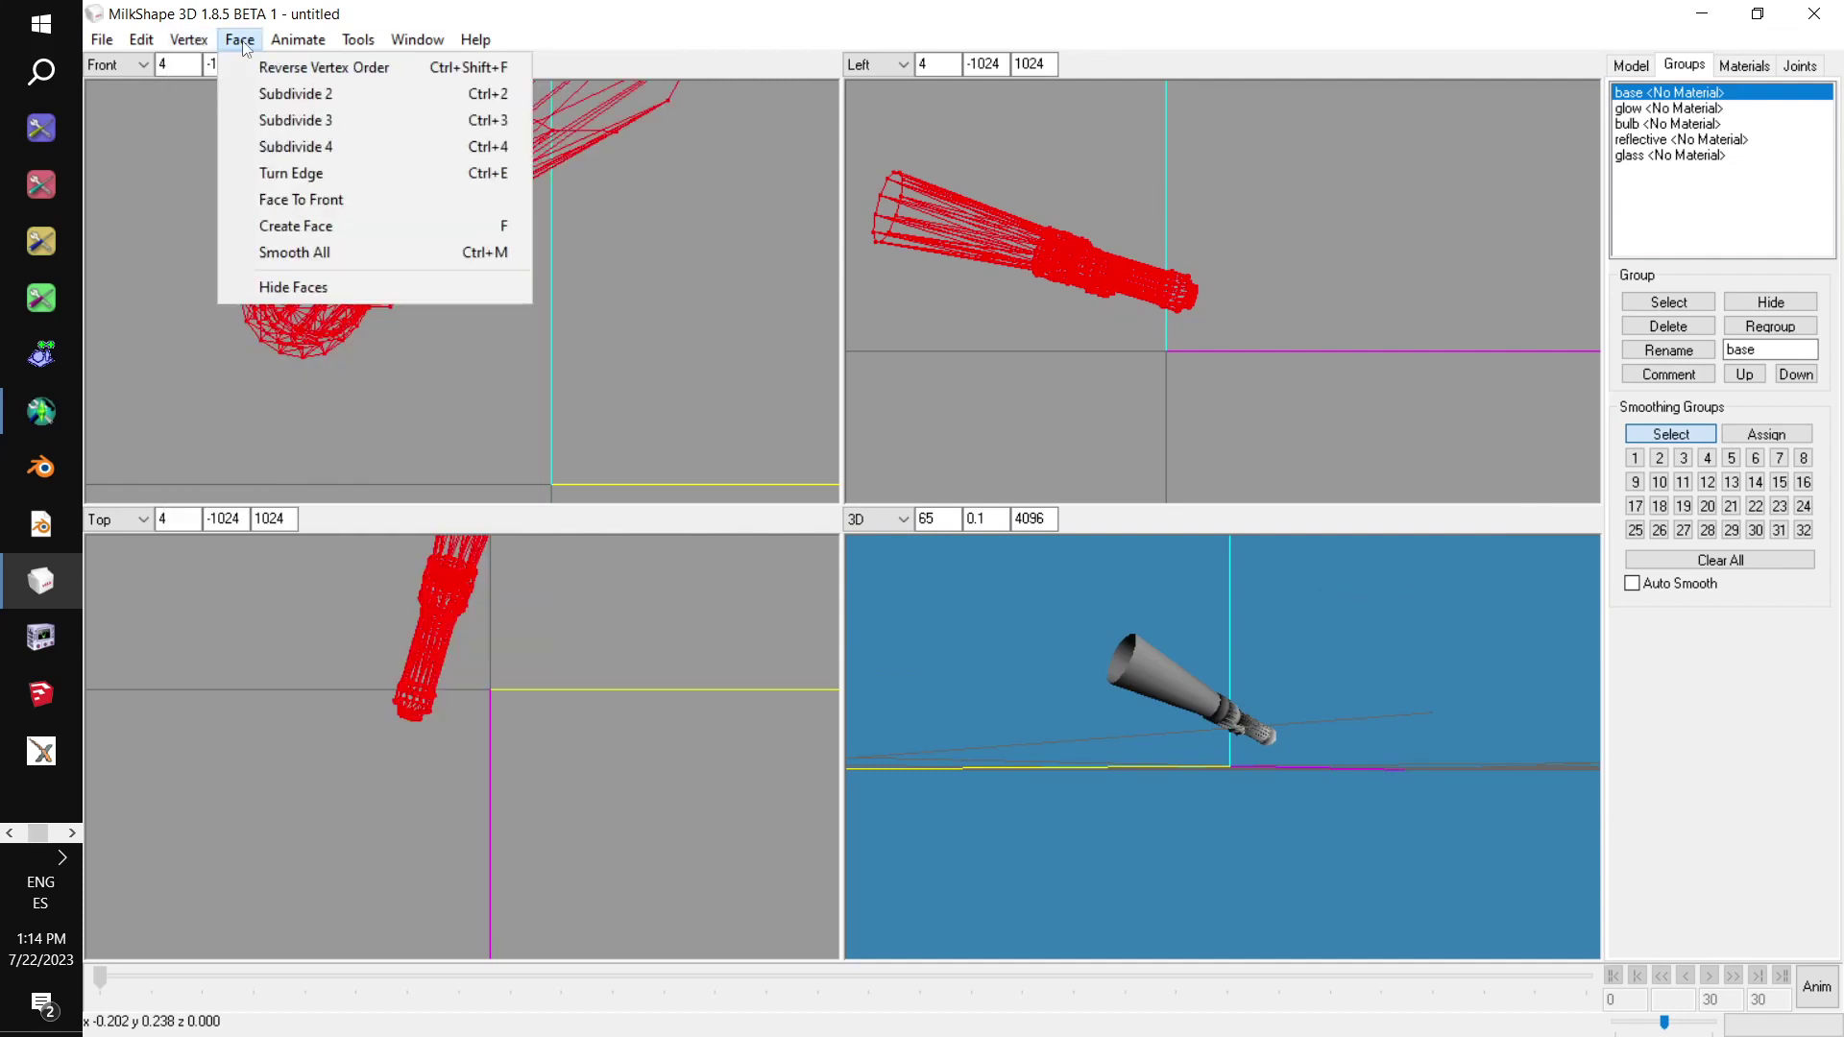
{"action": "left_click", "coordinate": [344, 252]}
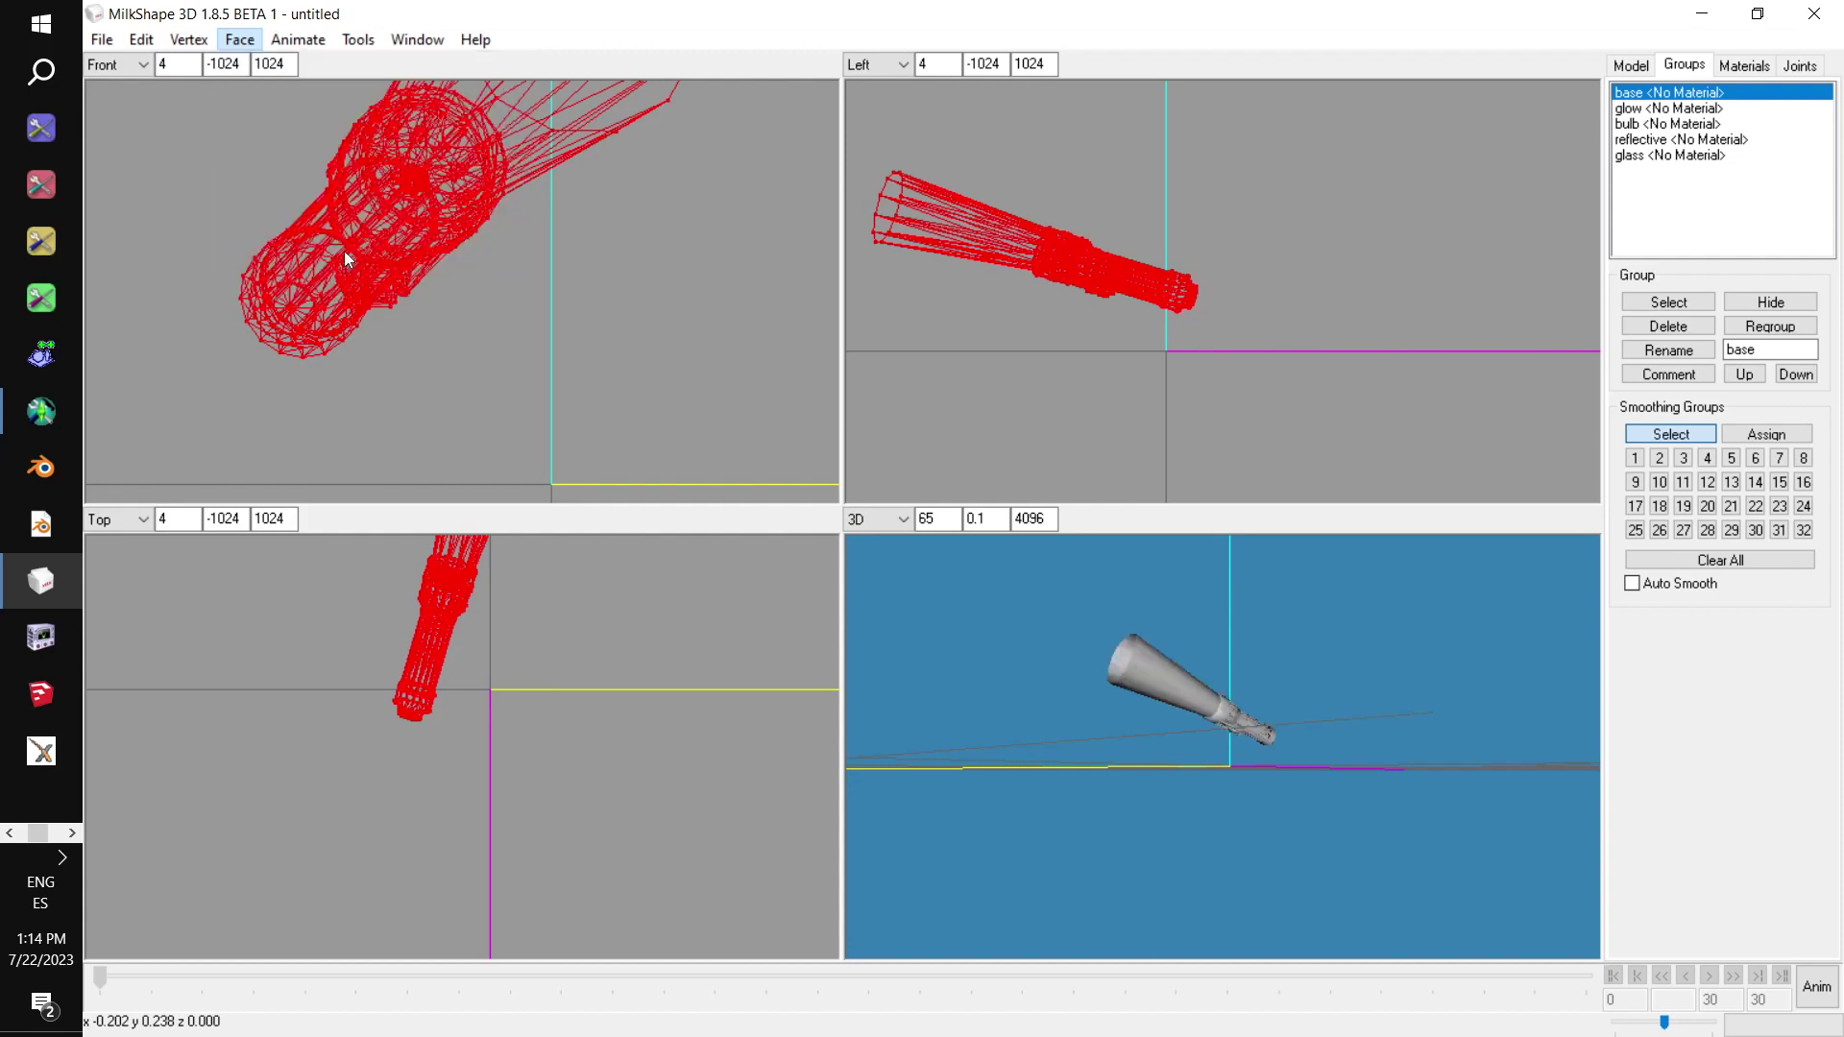
{"action": "mouse_move", "coordinate": [1056, 576]}
{"action": "left_mouse_down"}
{"action": "mouse_move", "coordinate": [1087, 630]}
{"action": "mouse_move", "coordinate": [1073, 676]}
{"action": "mouse_move", "coordinate": [1075, 614]}
{"action": "left_mouse_up"}
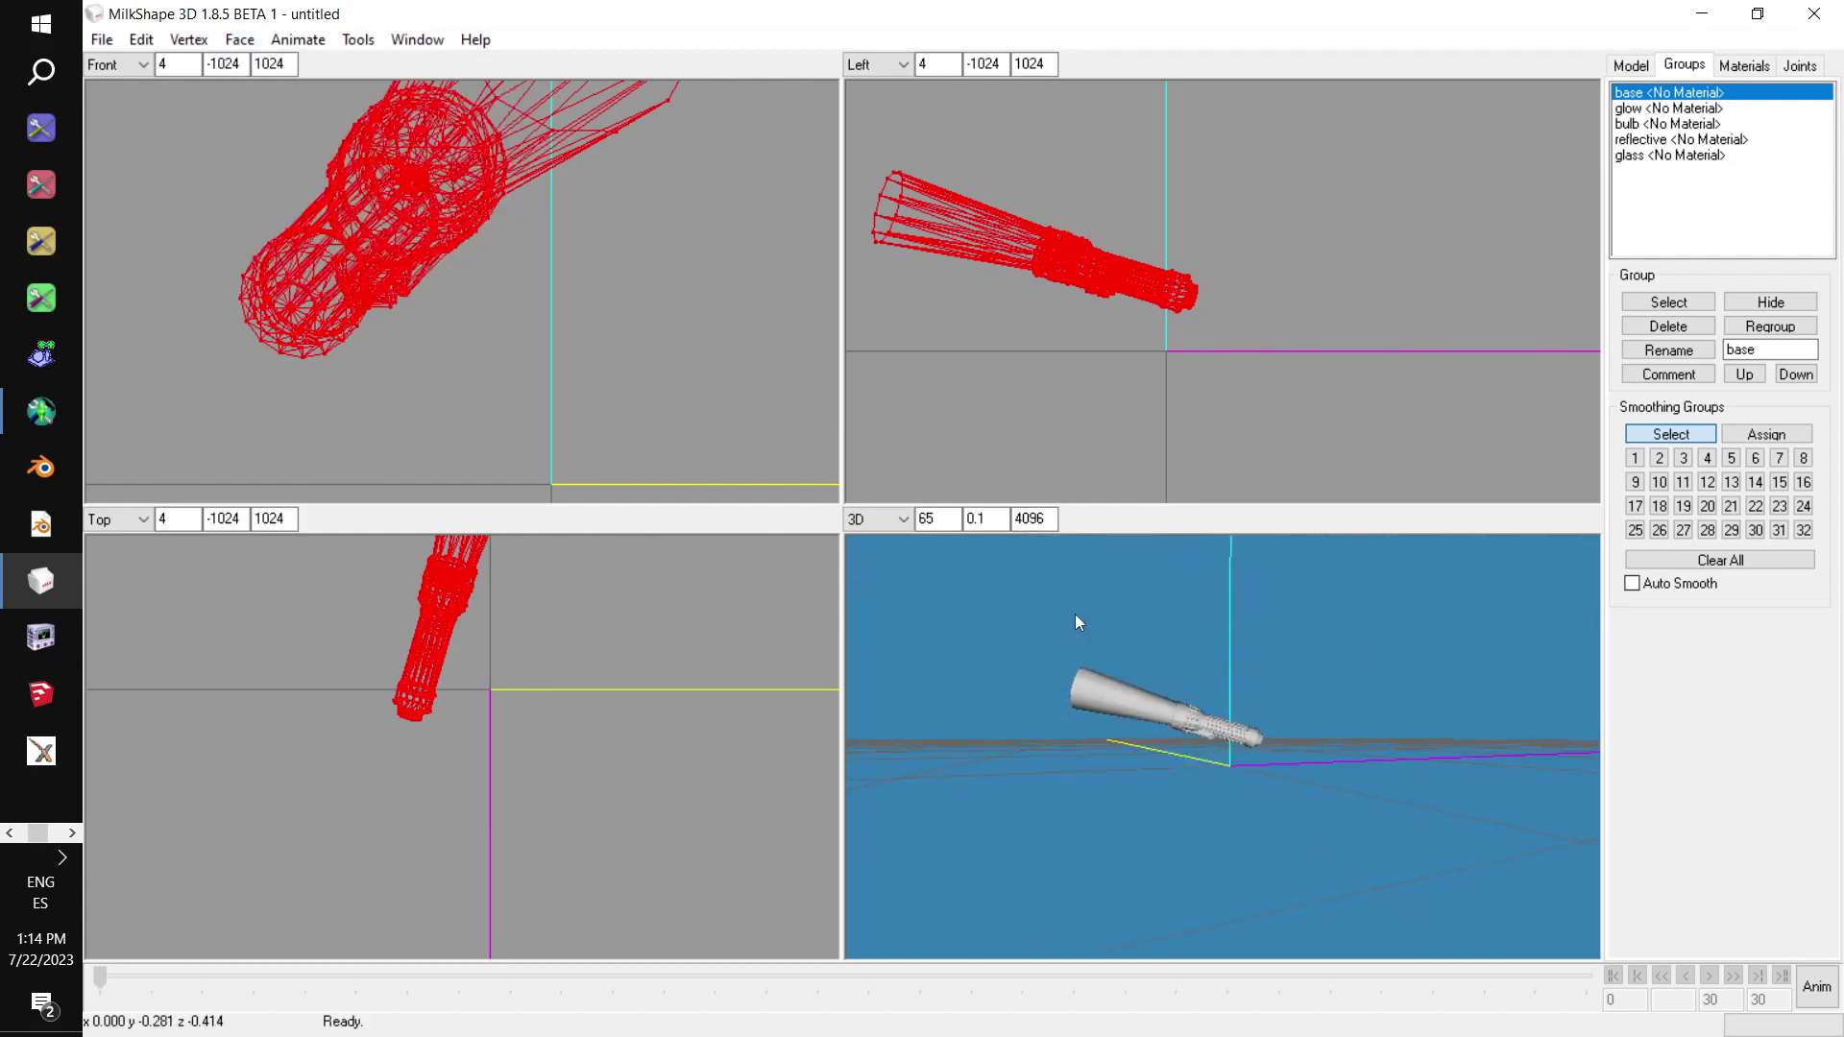
Export the mesh as a Wavefront OBJ named Rugged flashlight- hand in the Desktop folder A Light in the Darkness- Redux Part 2
{"action": "left_click", "coordinate": [106, 42]}
{"action": "mouse_move", "coordinate": [188, 240]}
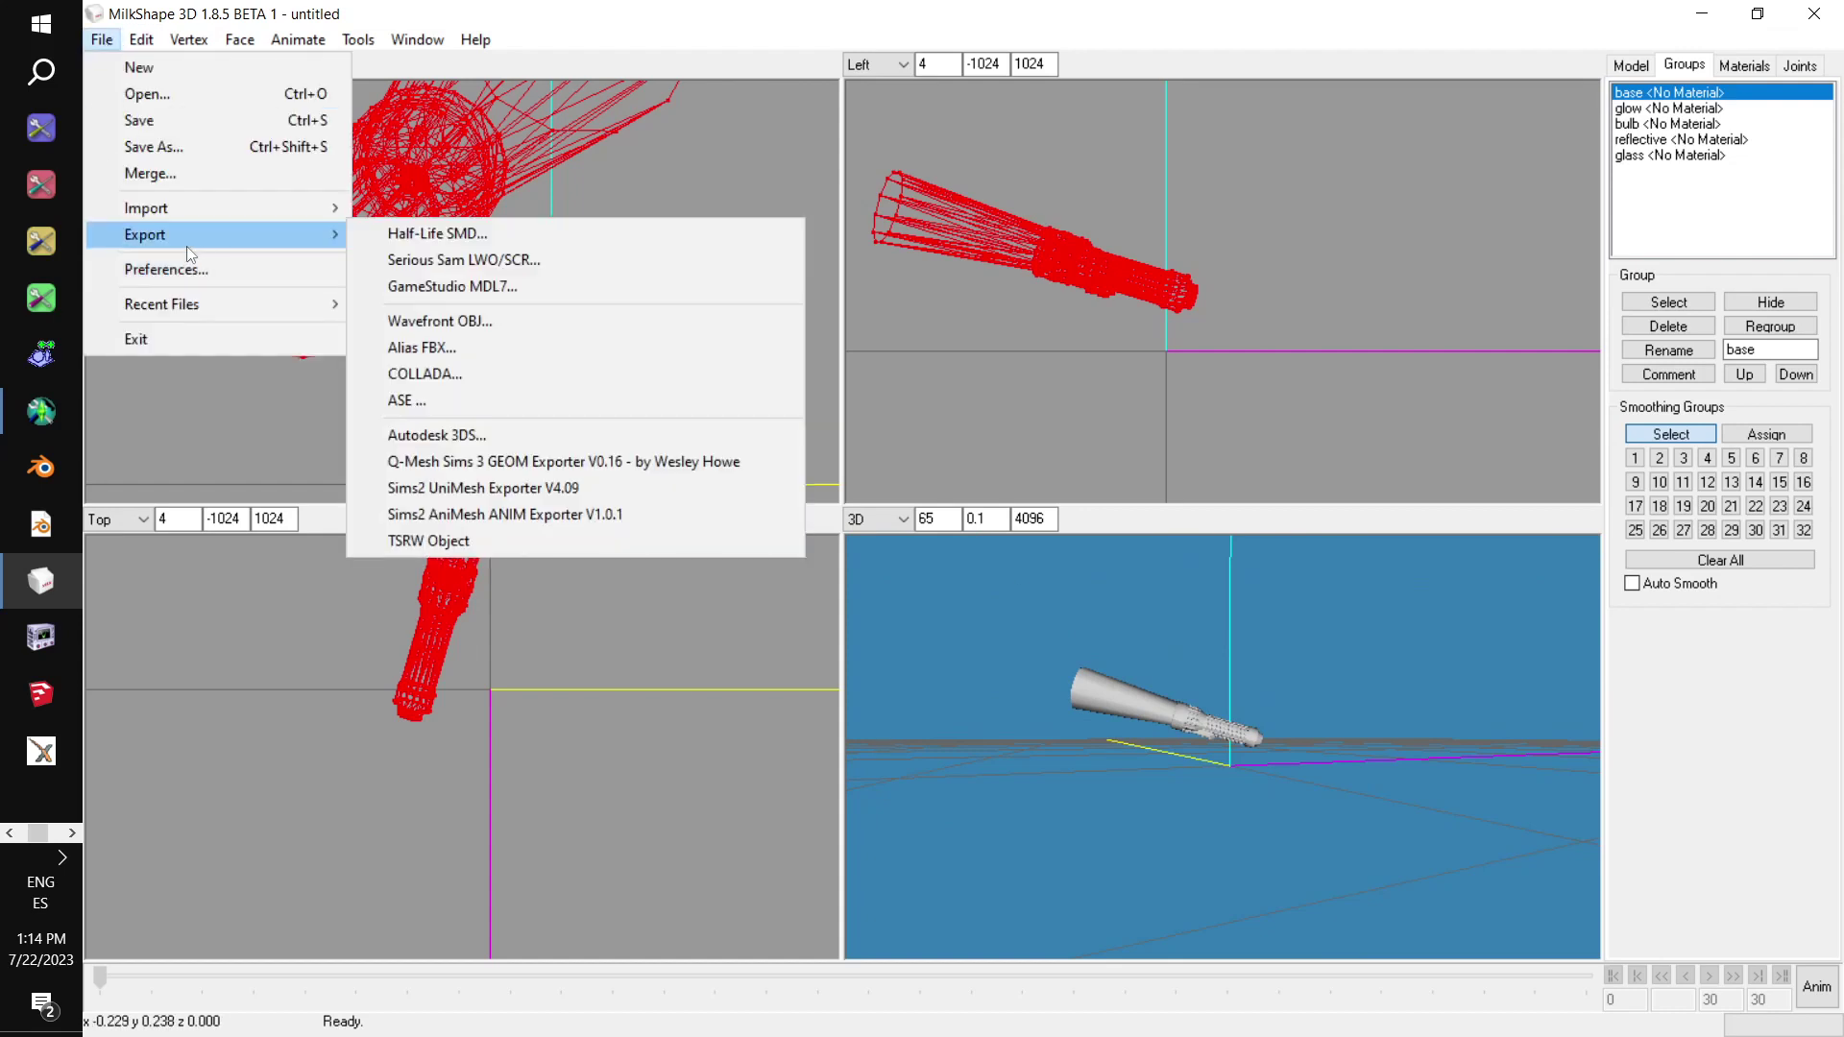
{"action": "left_click", "coordinate": [452, 325]}
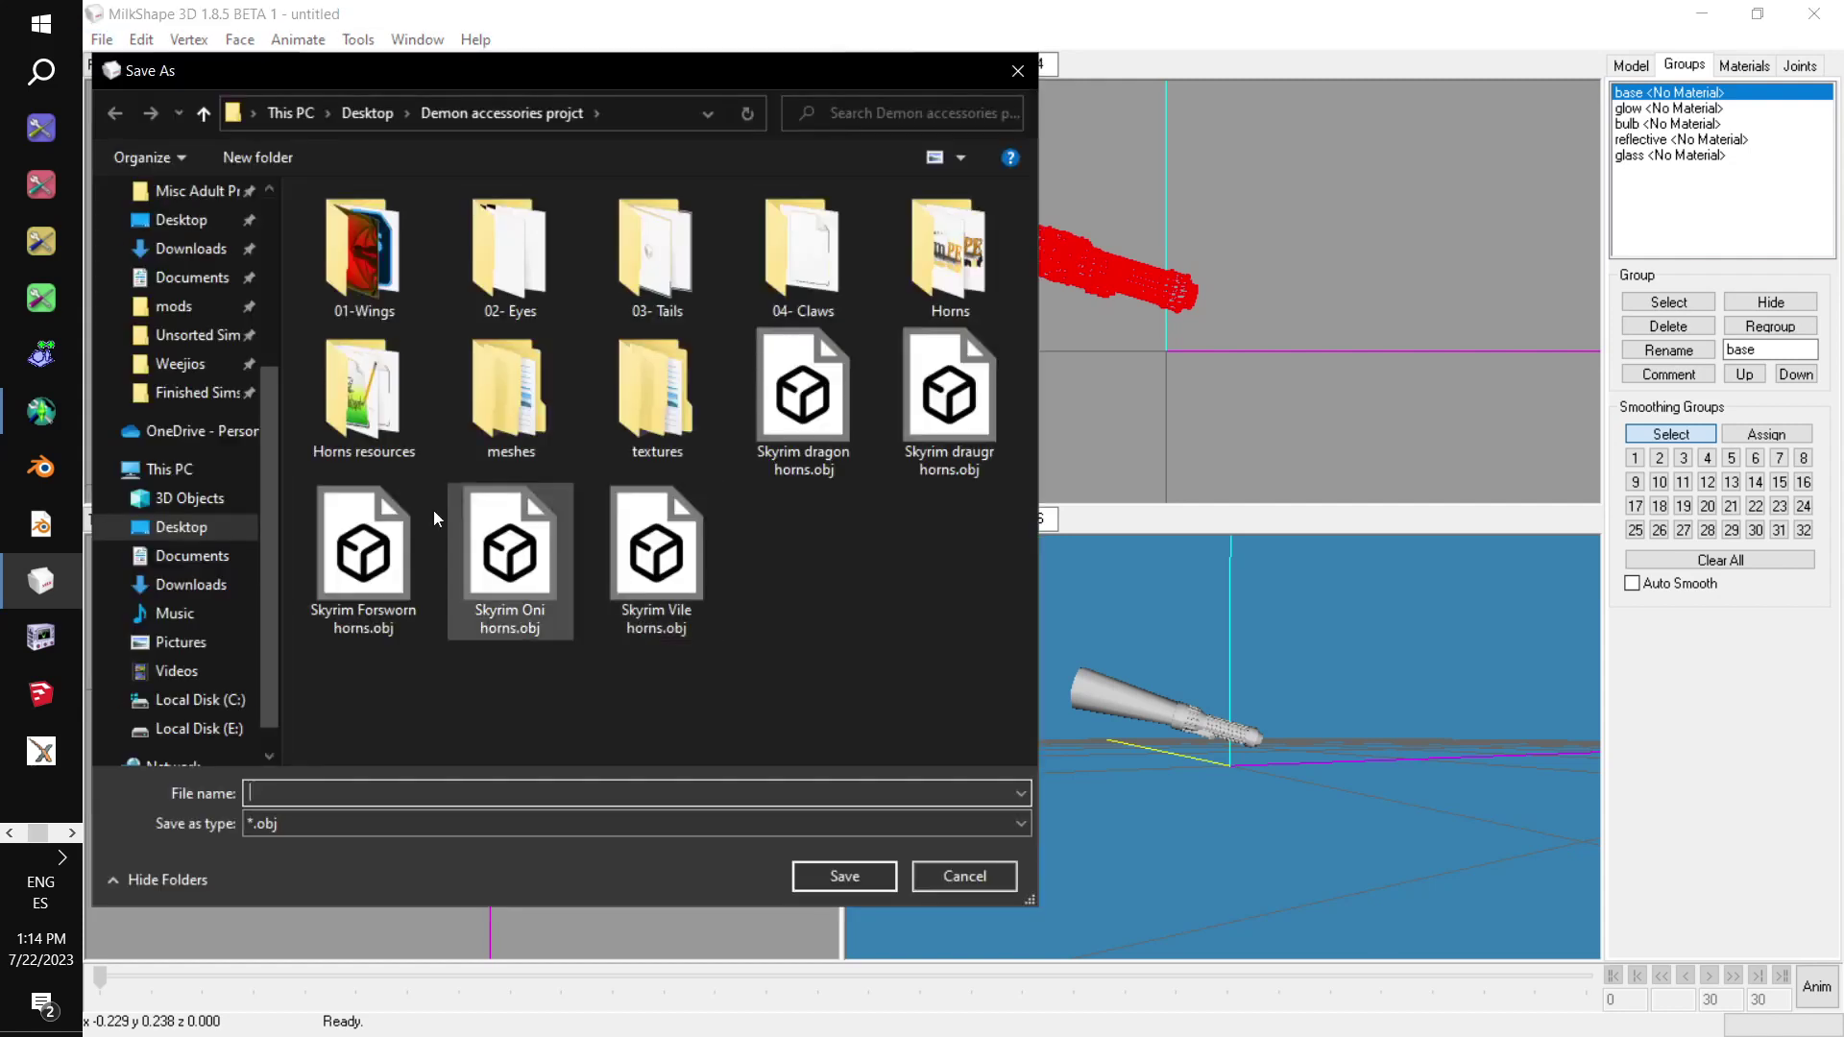
{"action": "scroll", "coordinate": [168, 468], "scroll_direction": "up", "scroll_amount": 2}
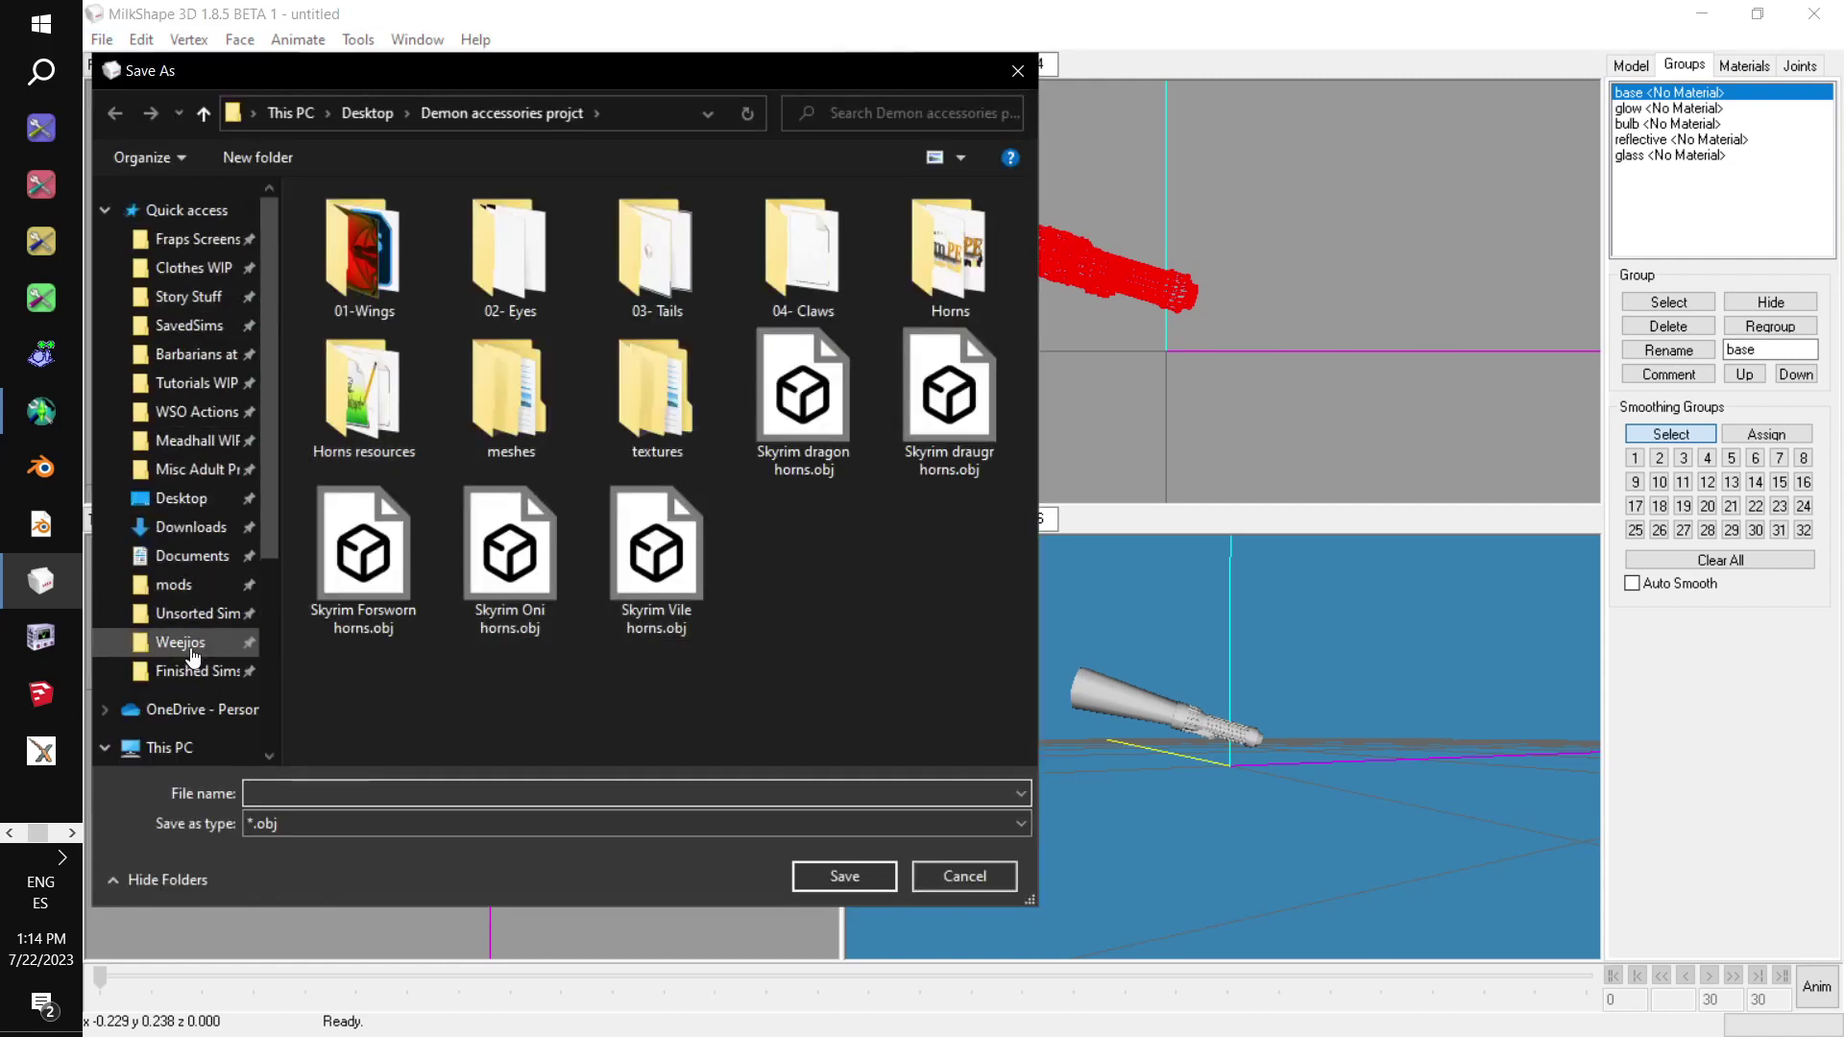
{"action": "left_click", "coordinate": [181, 498]}
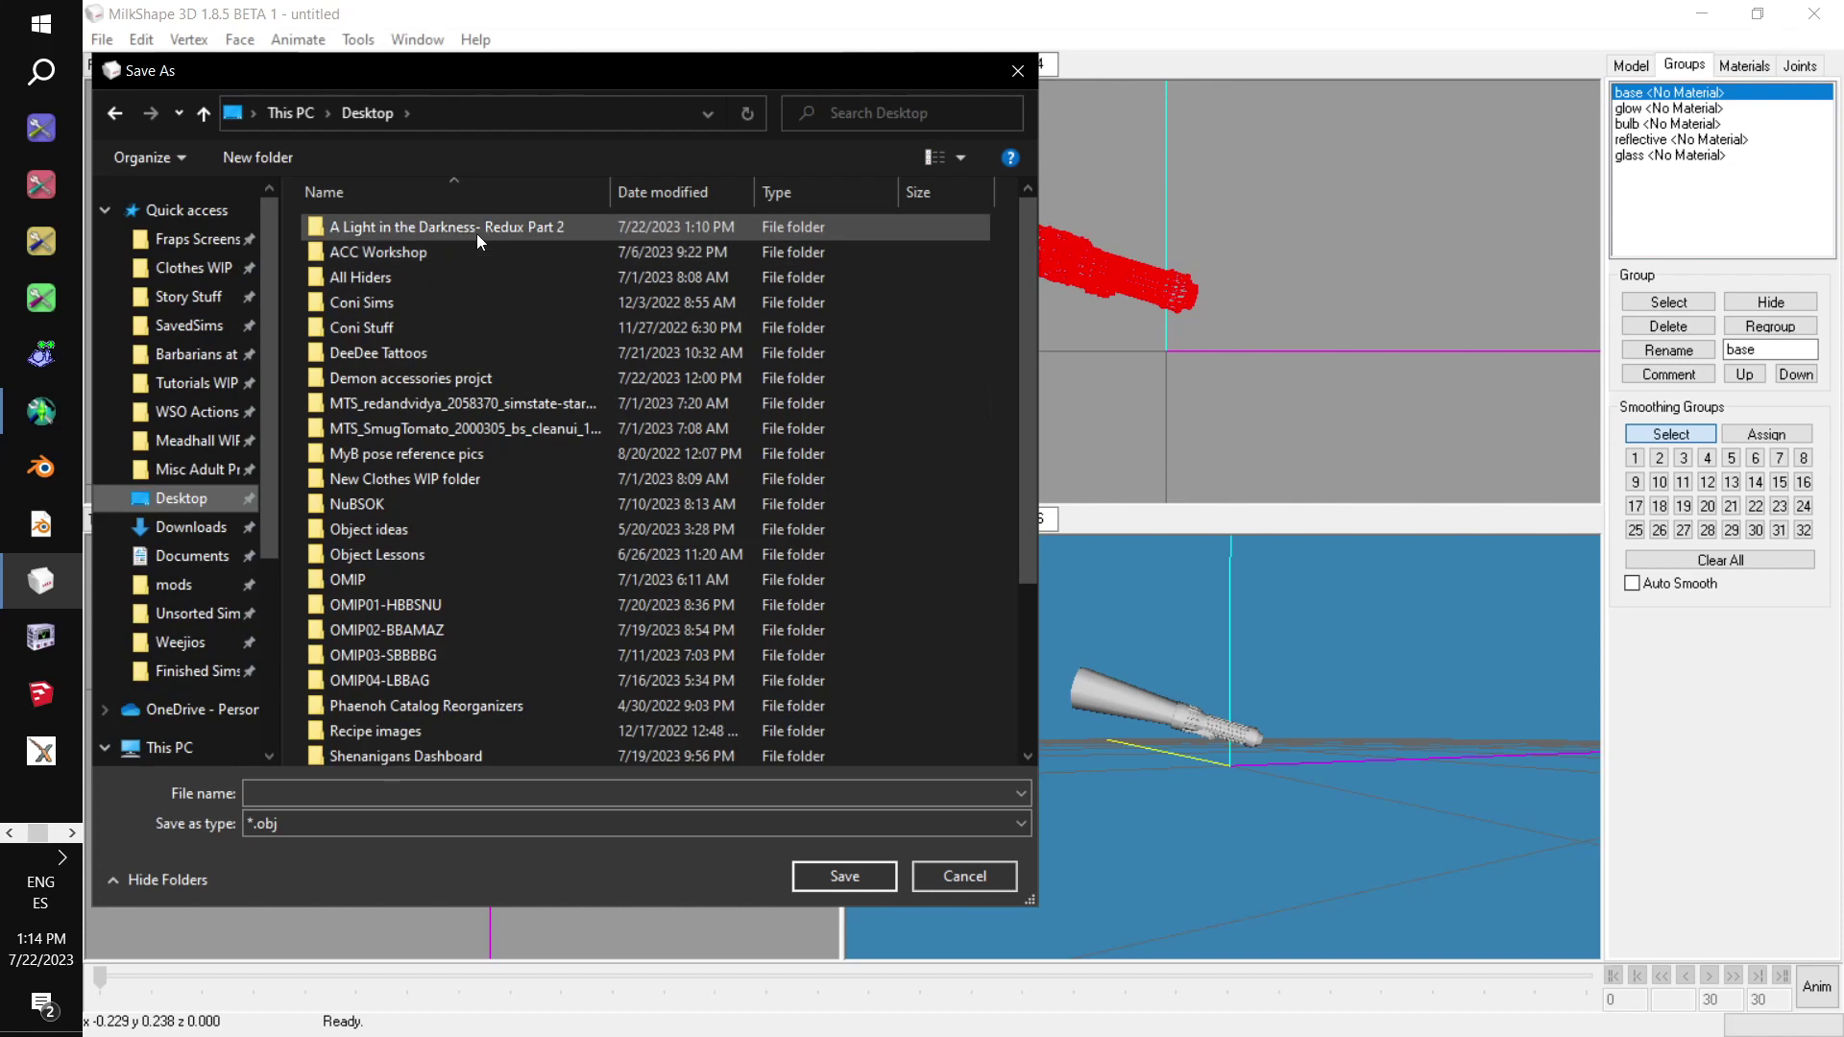
{"action": "double_click", "coordinate": [477, 234]}
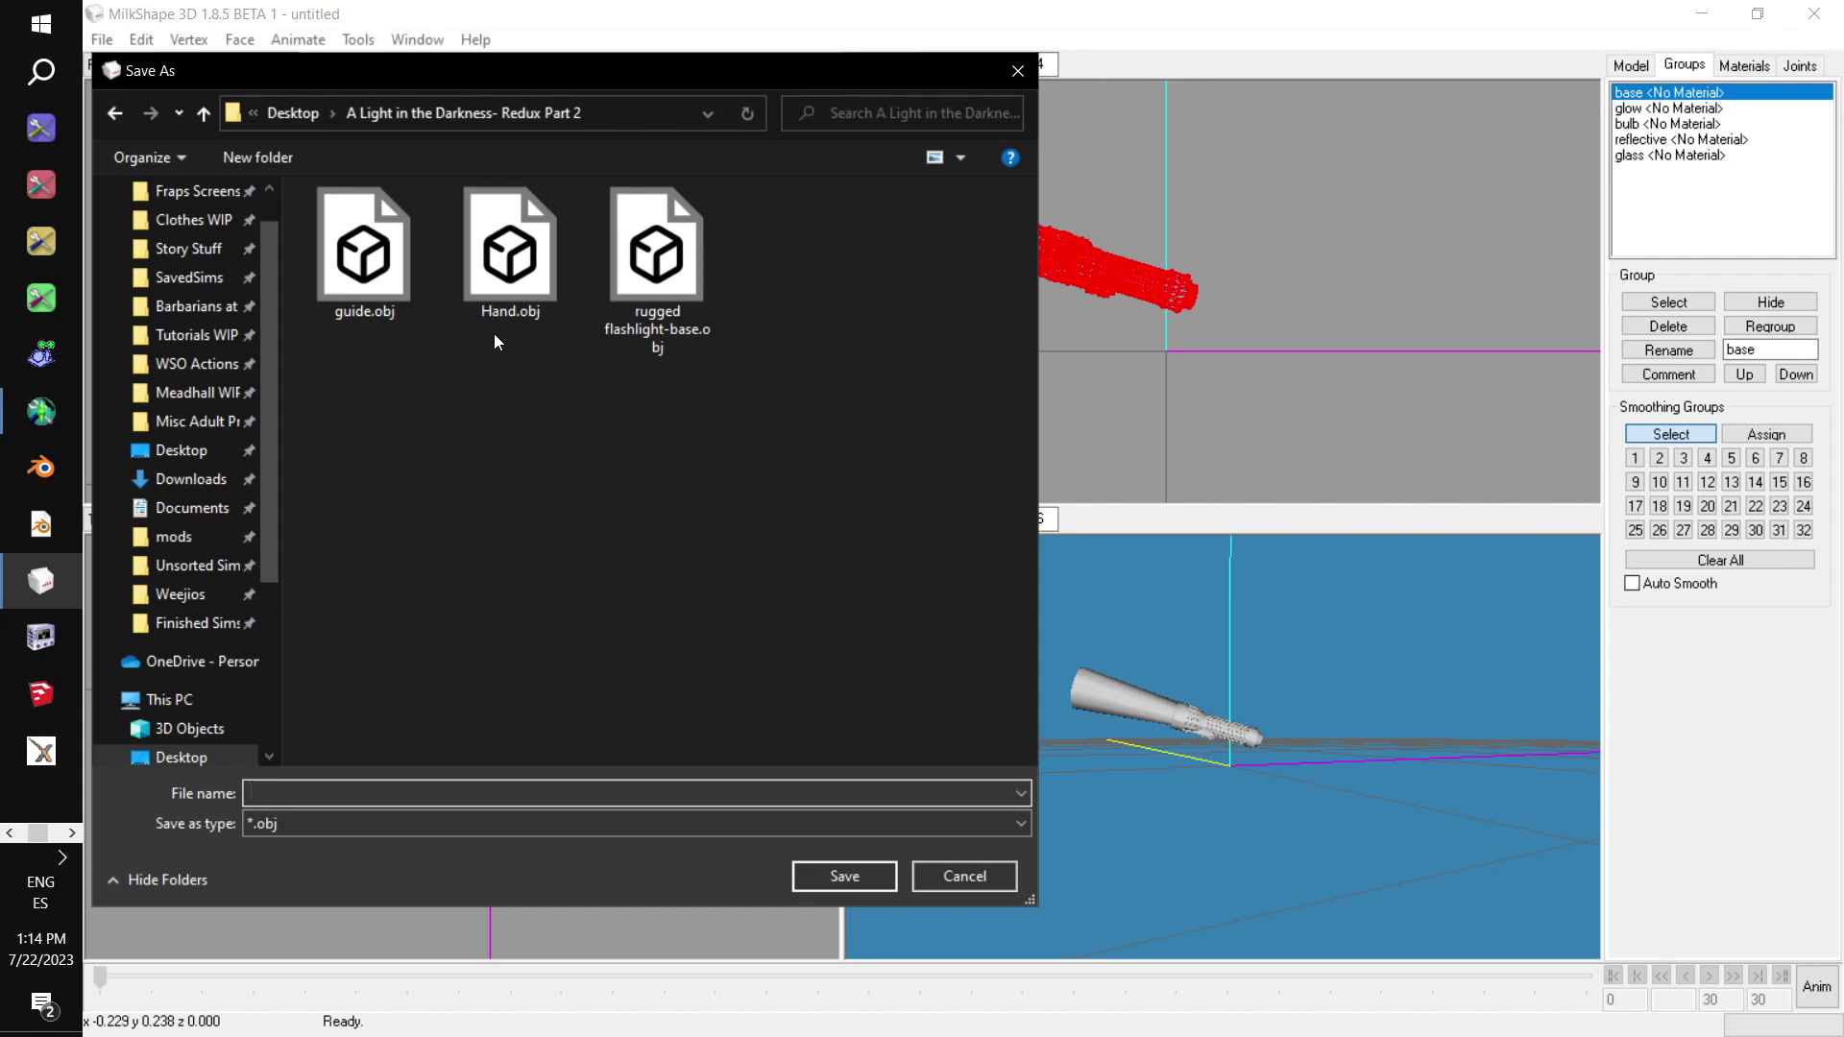
{"action": "type", "text": "Rugged flas"}
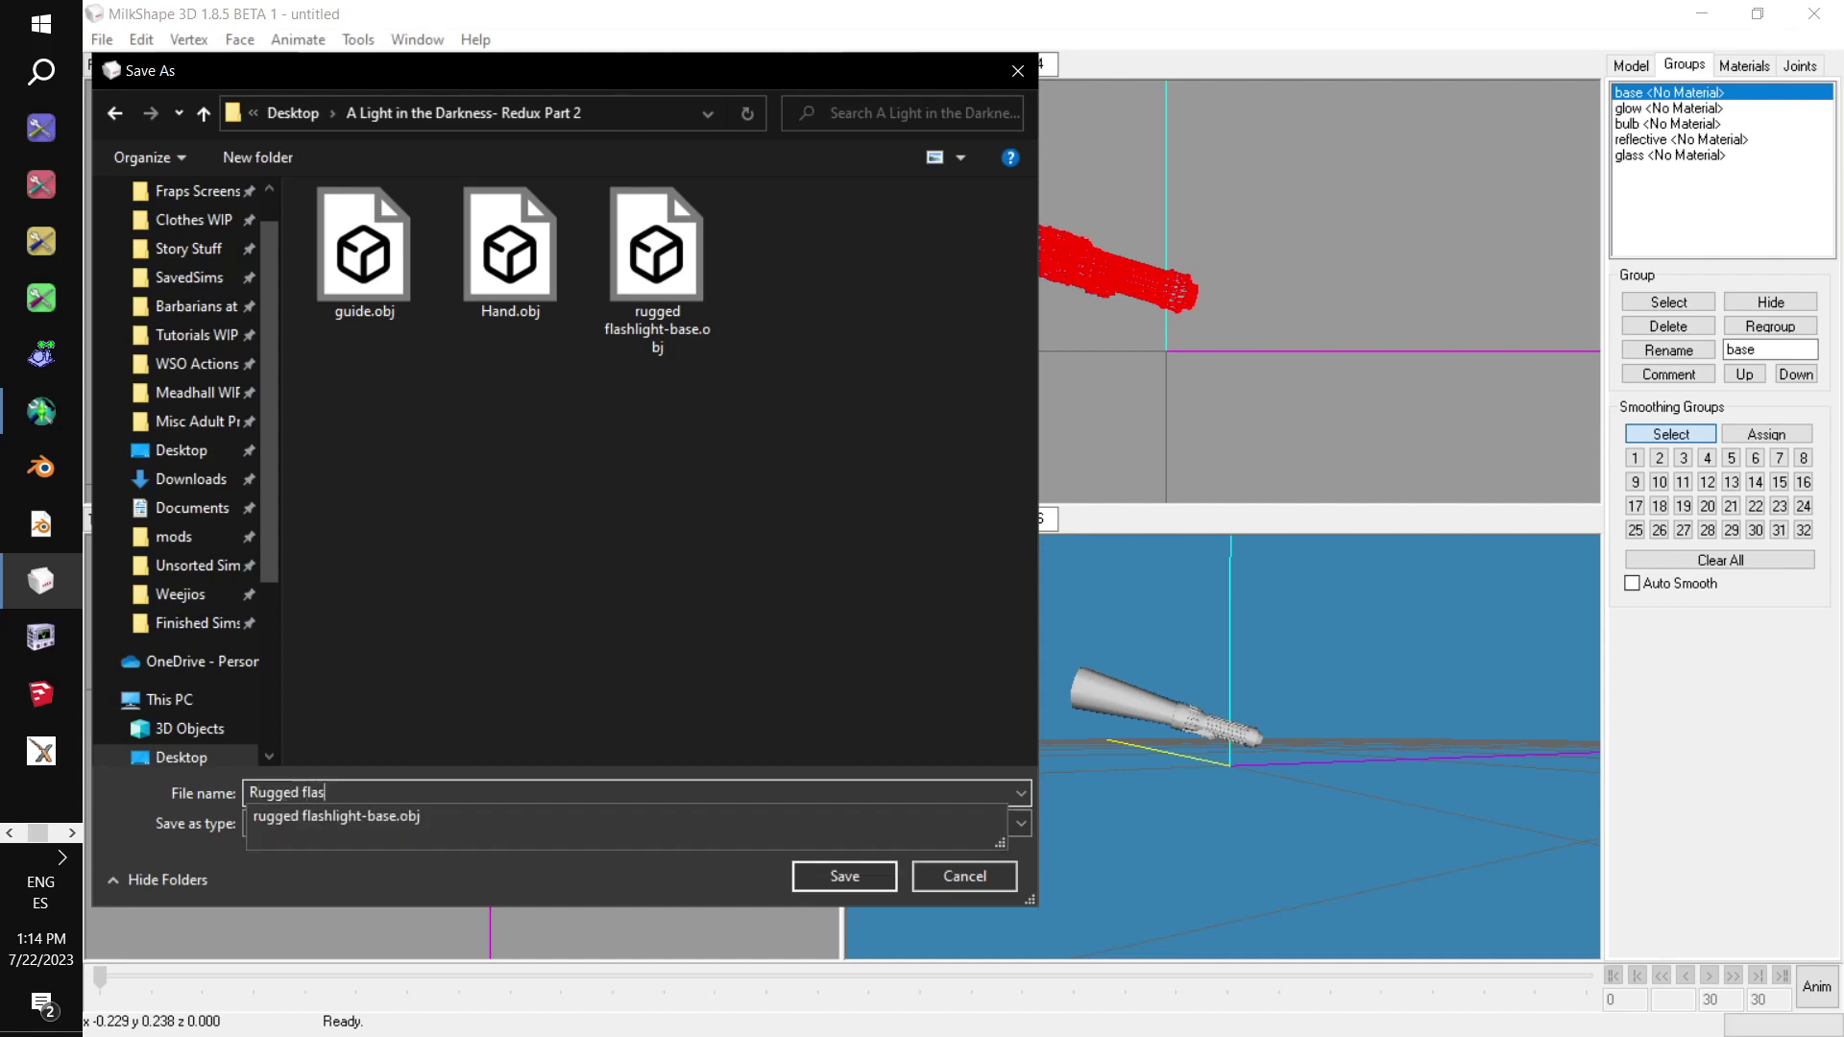
{"action": "type", "text": "hlight- hand"}
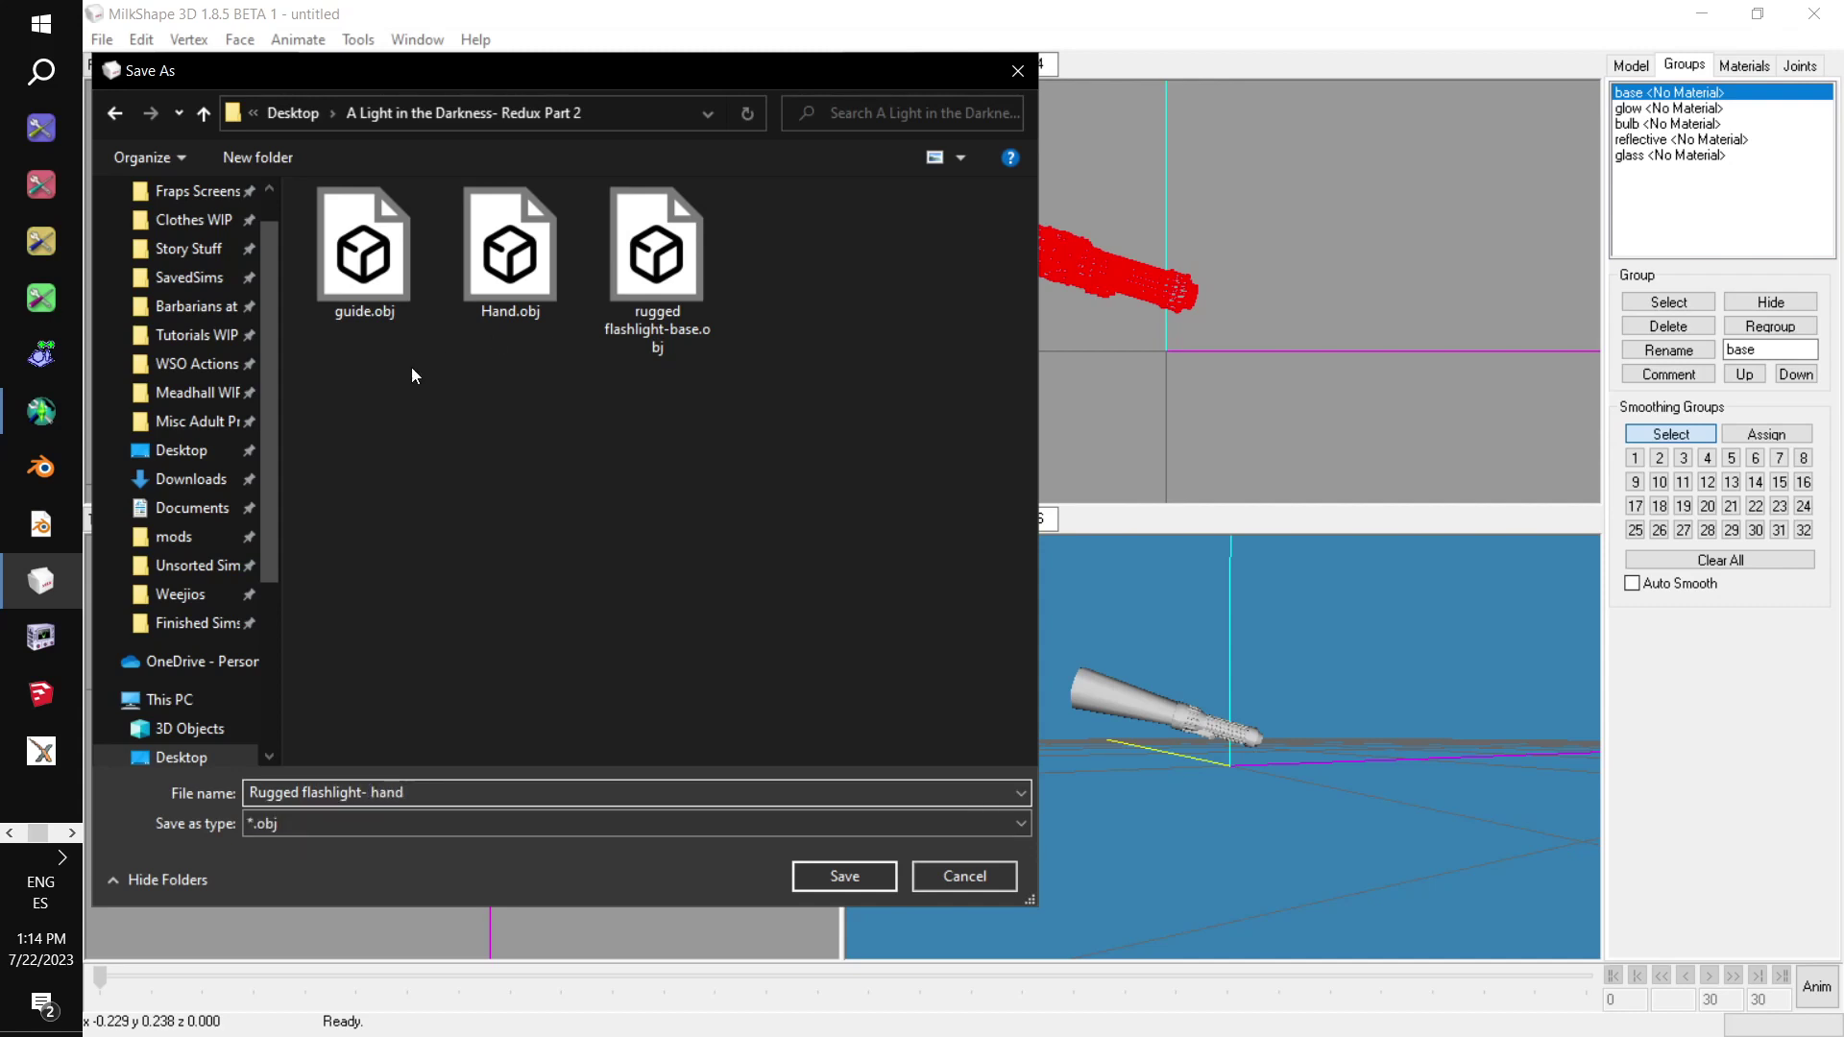
{"action": "left_click", "coordinate": [843, 876]}
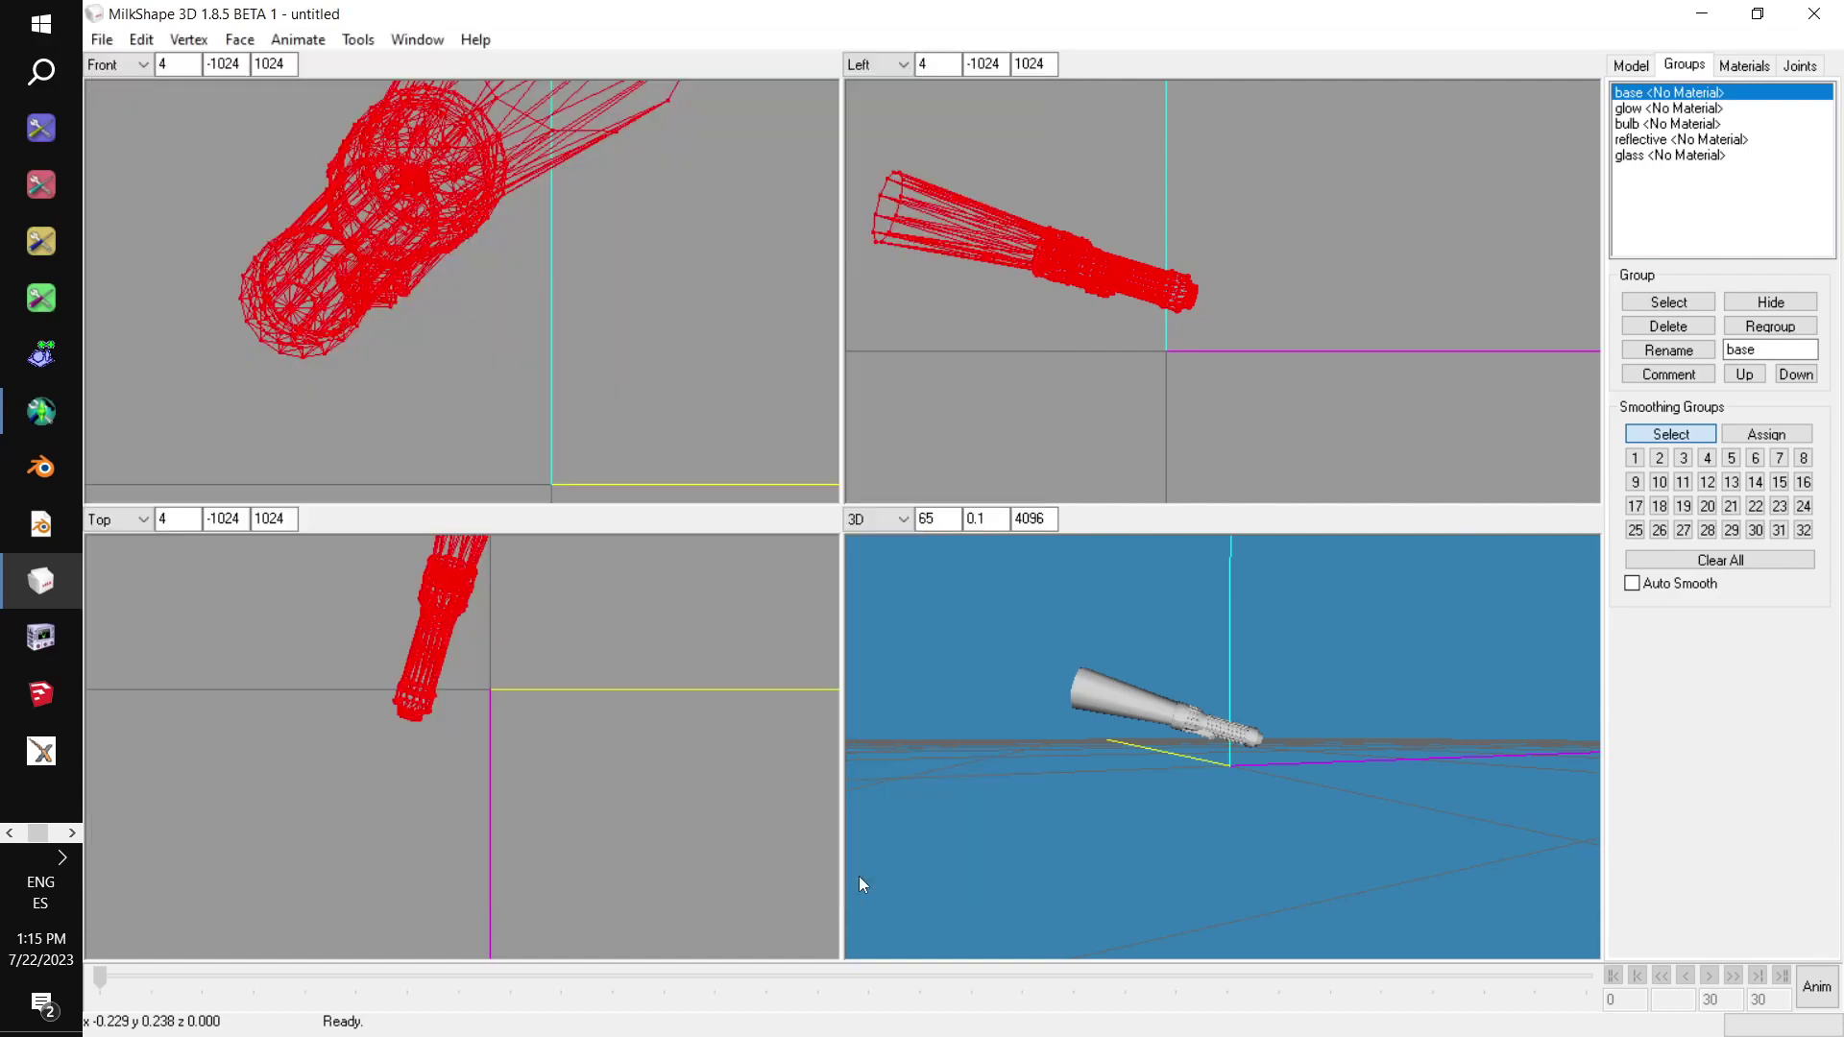
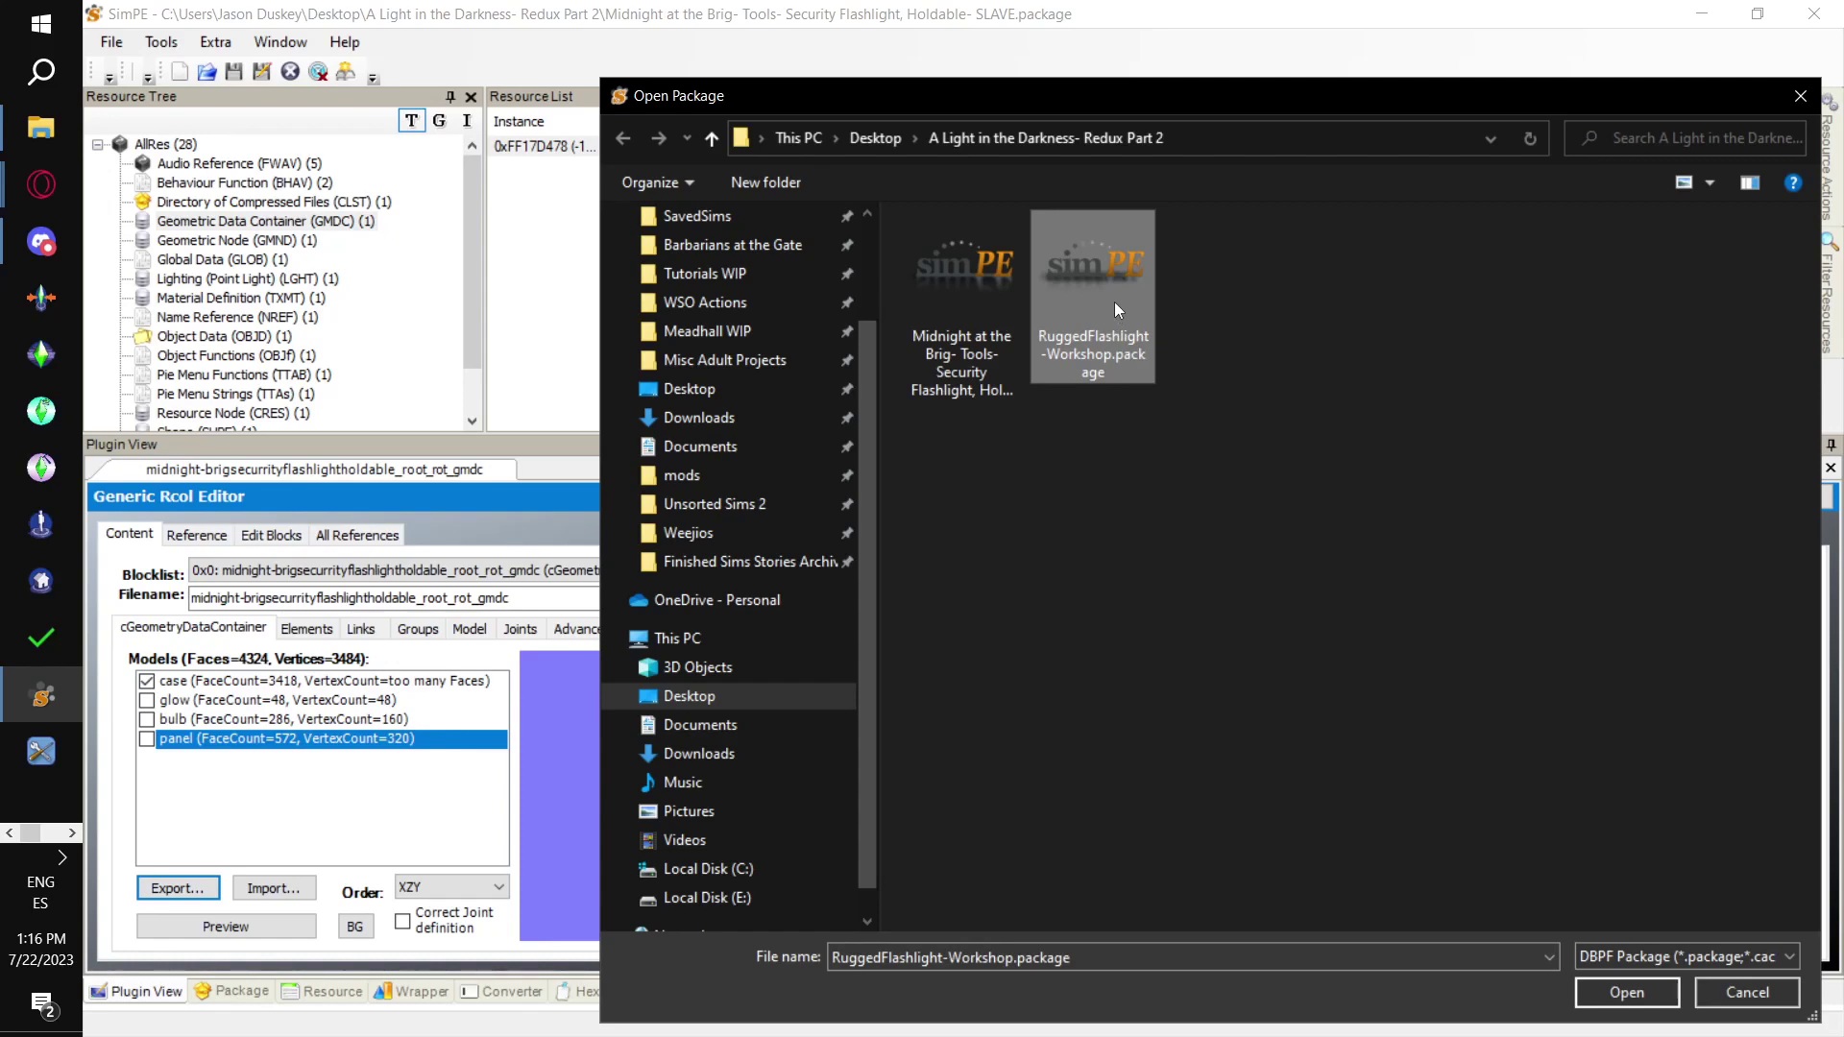
Copy the base subset's material definition name from the Shape resource's Parts and paste it into a Notepad document
{"action": "scroll", "coordinate": [384, 309], "scroll_direction": "down", "scroll_amount": 3}
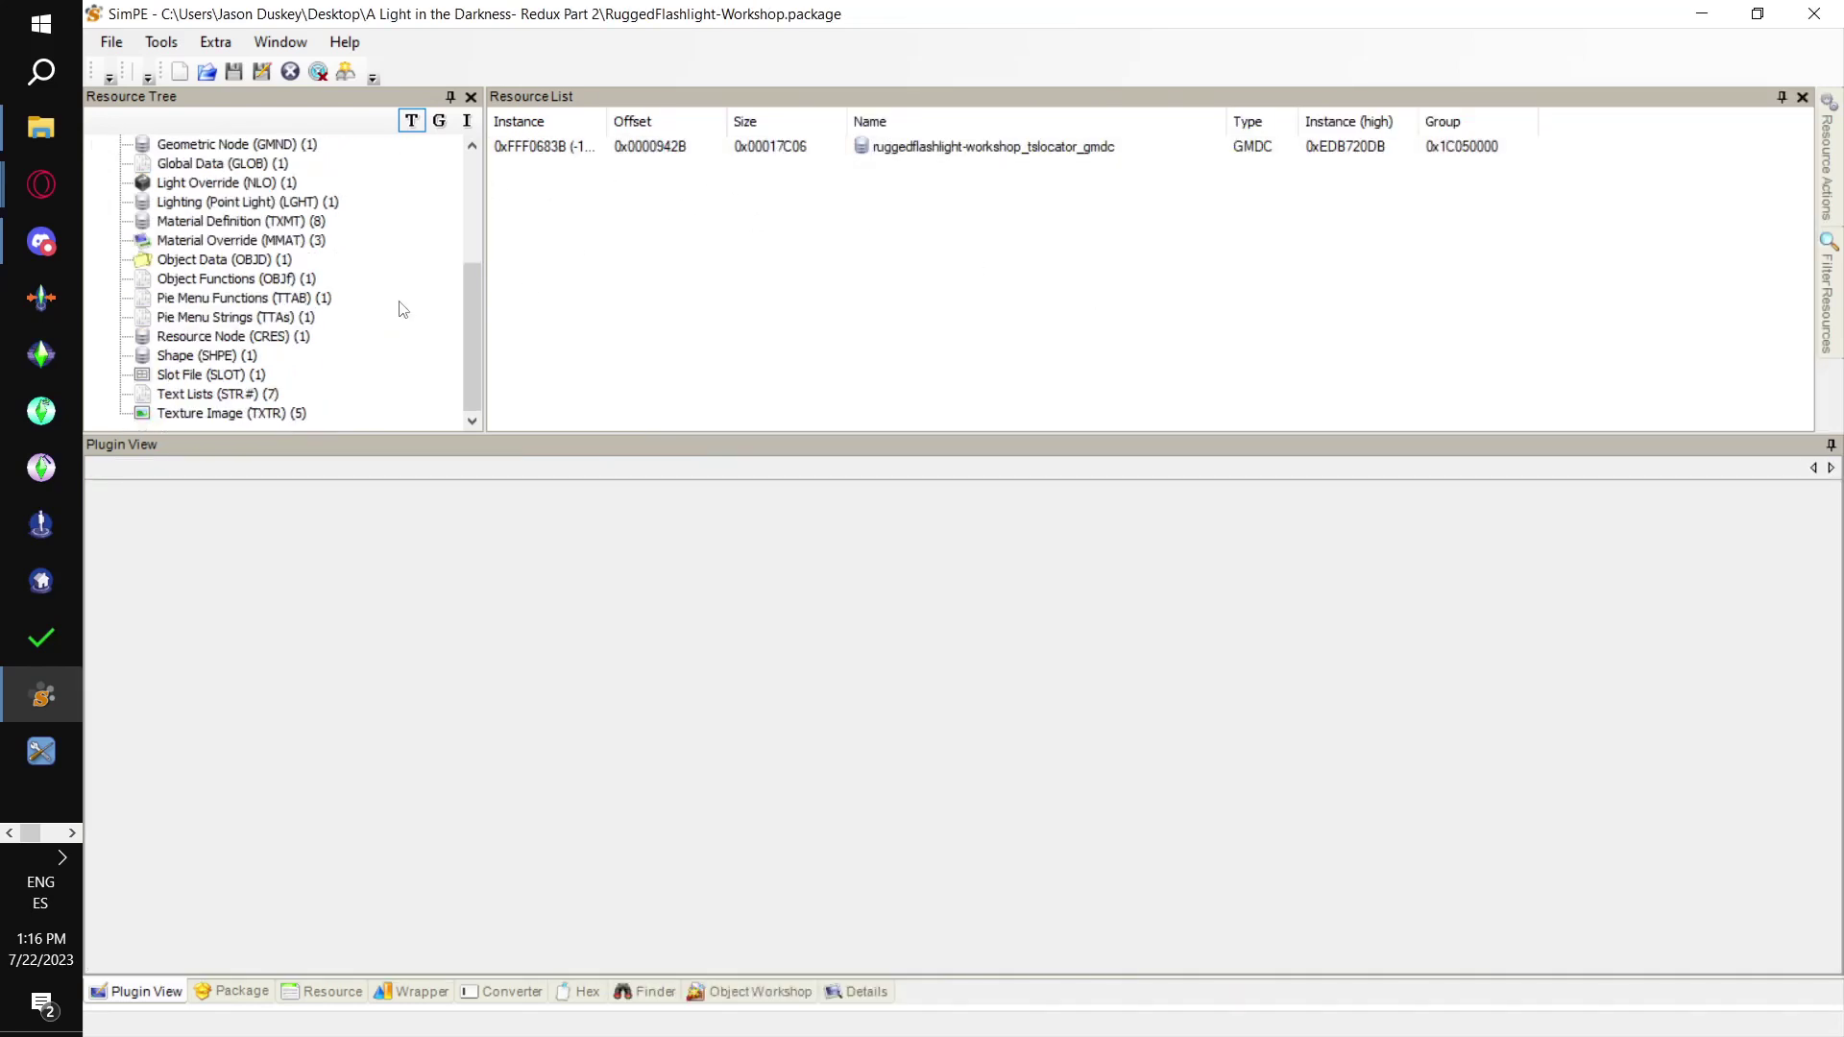
{"action": "left_click", "coordinate": [226, 357]}
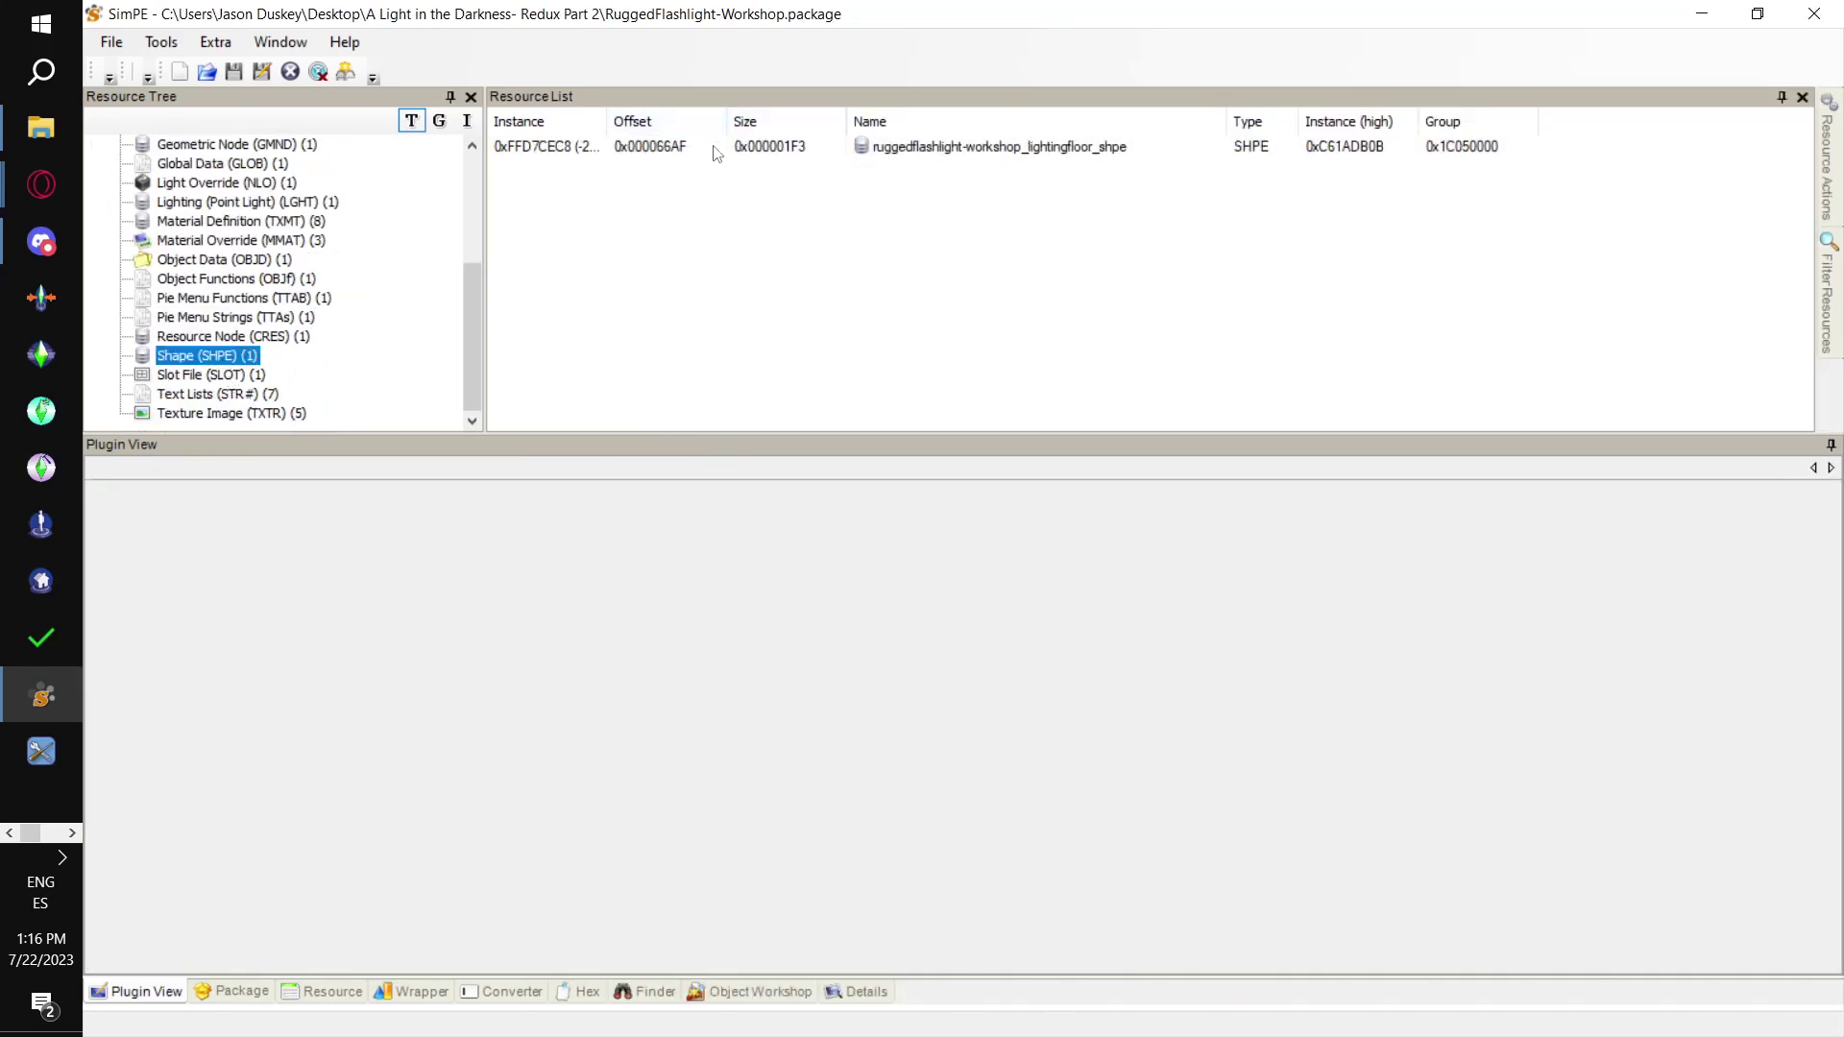
{"action": "left_click", "coordinate": [718, 151]}
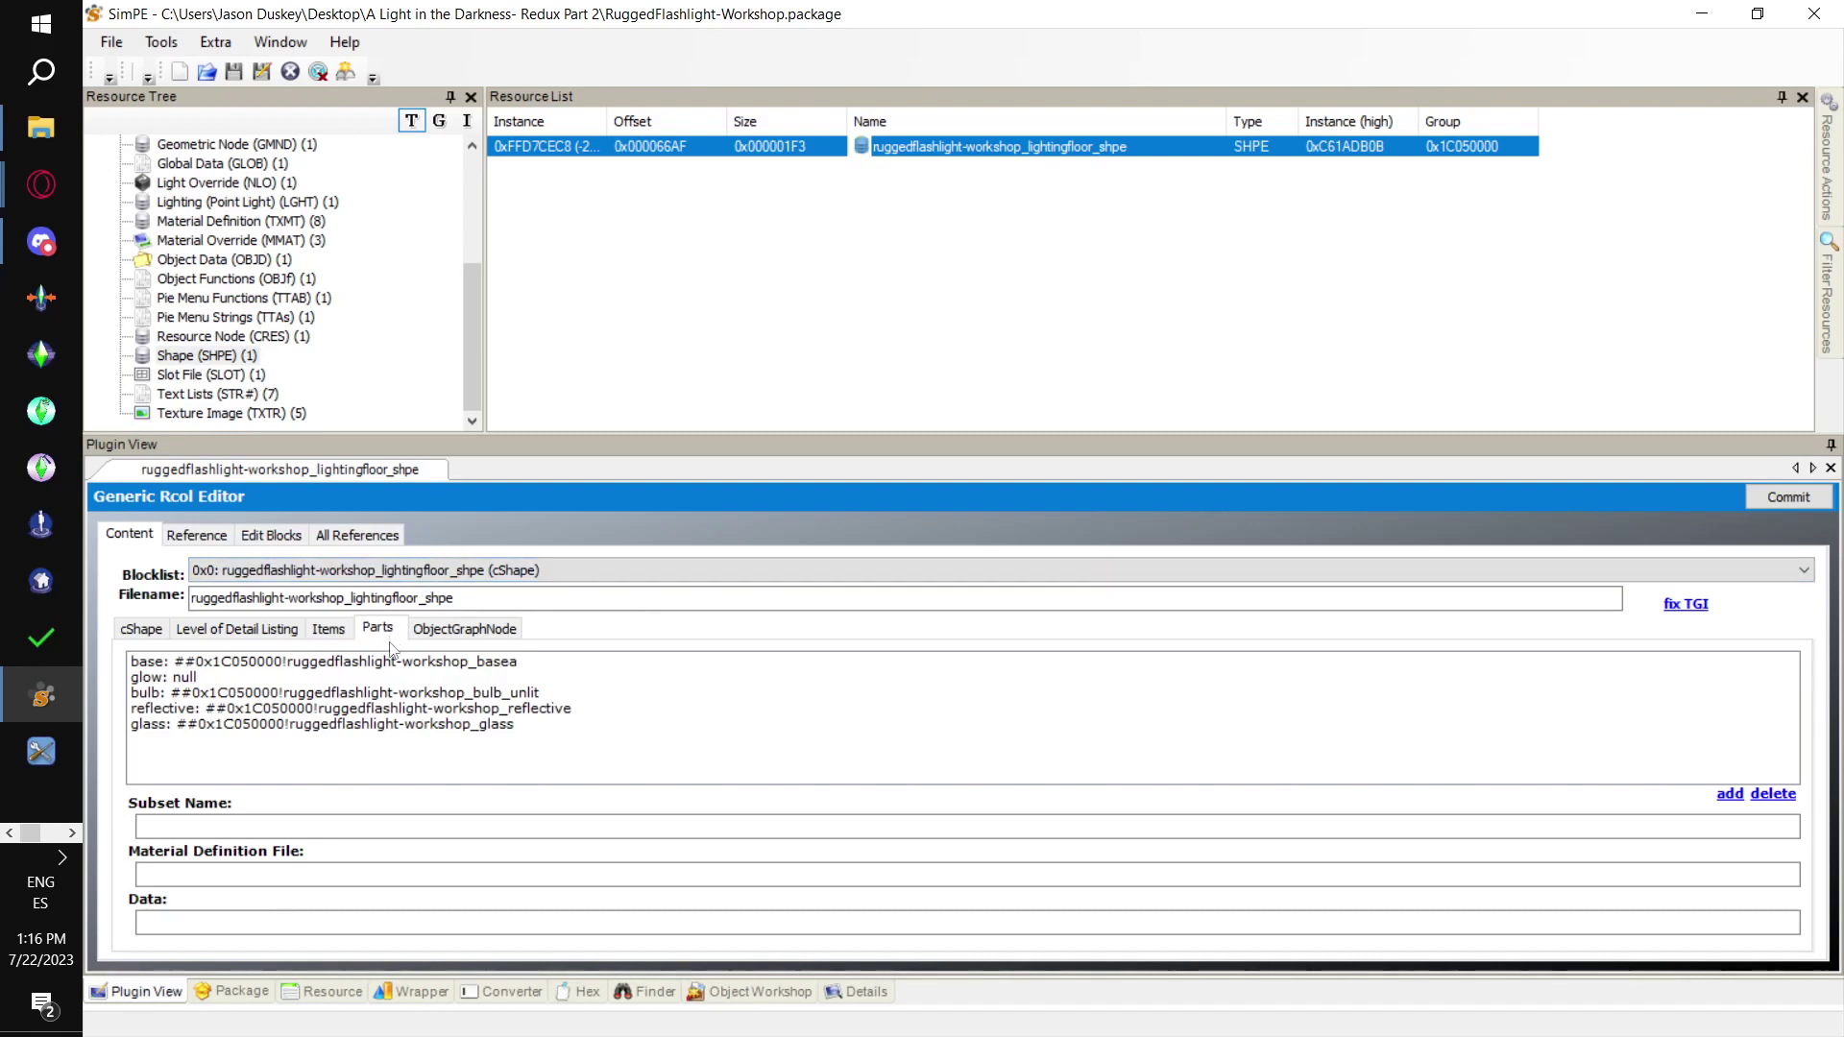
{"action": "left_click", "coordinate": [394, 662]}
{"action": "left_click_drag", "start_coordinate": [506, 883], "coordinate": [140, 876]}
{"action": "key", "text": "ctrl+c"}
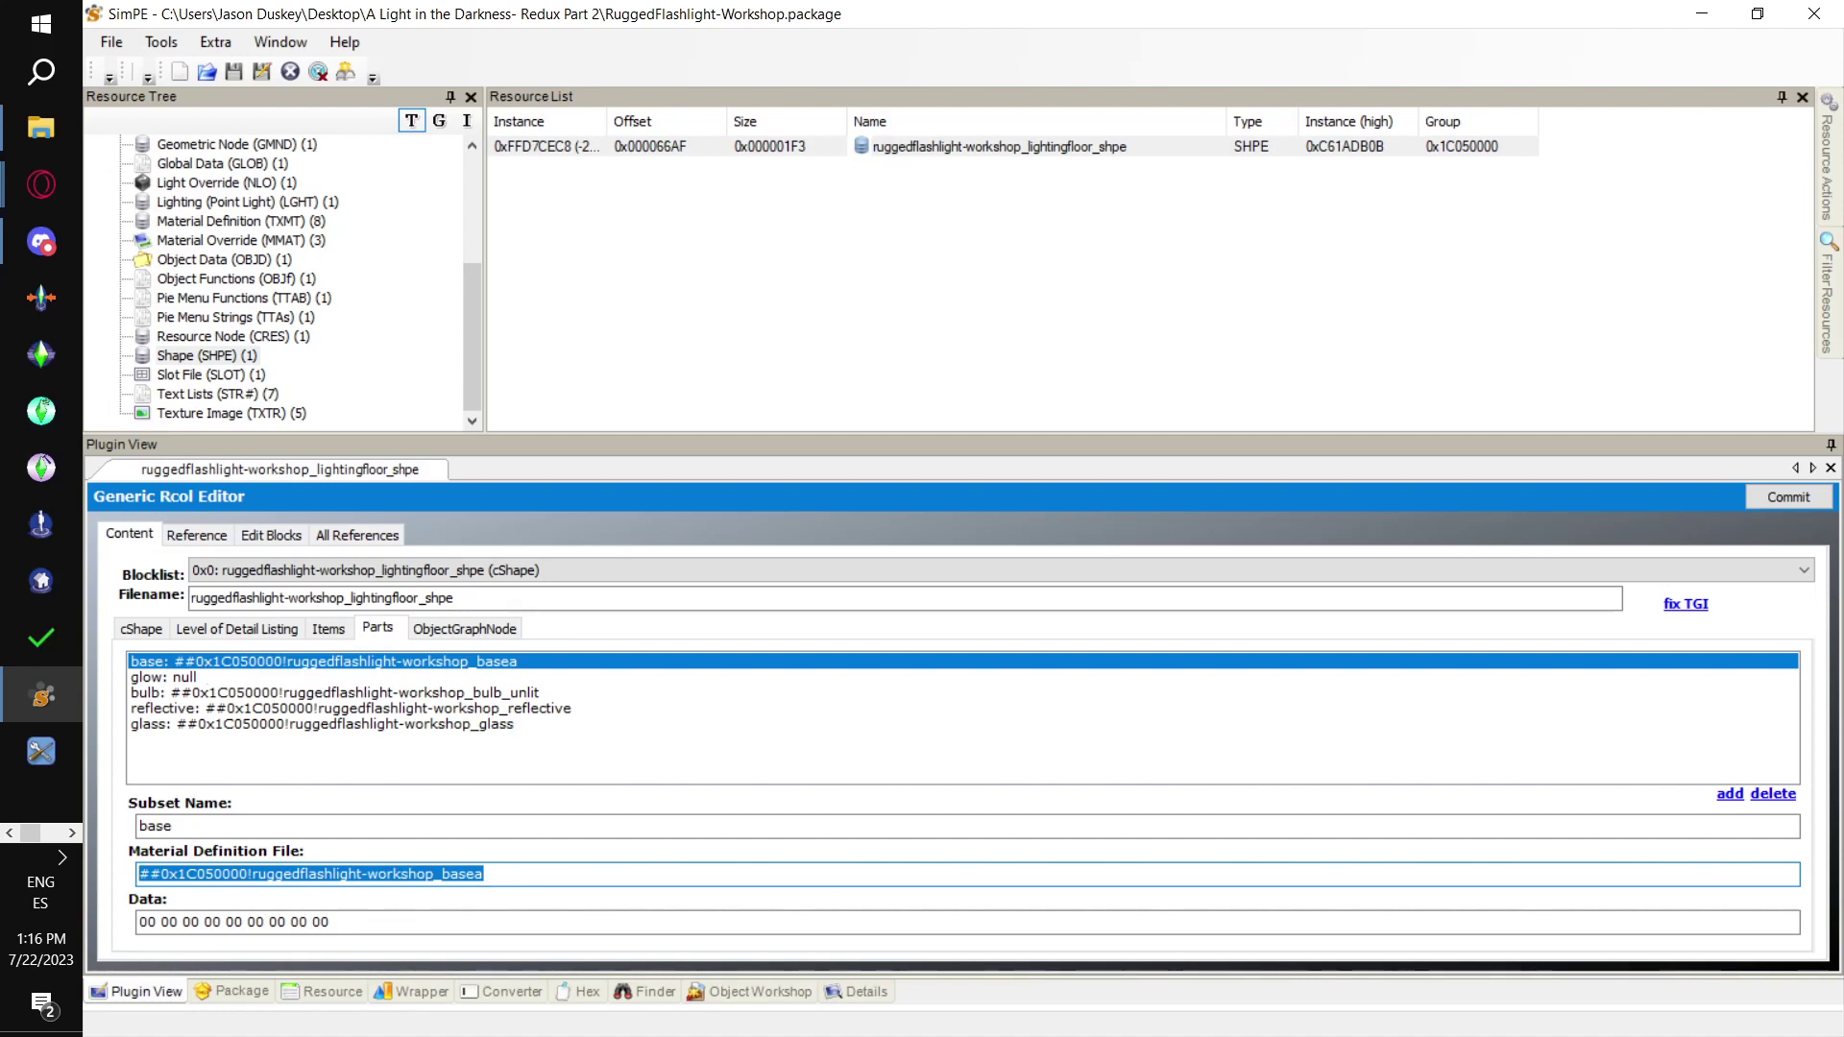
{"action": "key", "text": "alt+Tab"}
{"action": "key", "text": "ctrl+v"}
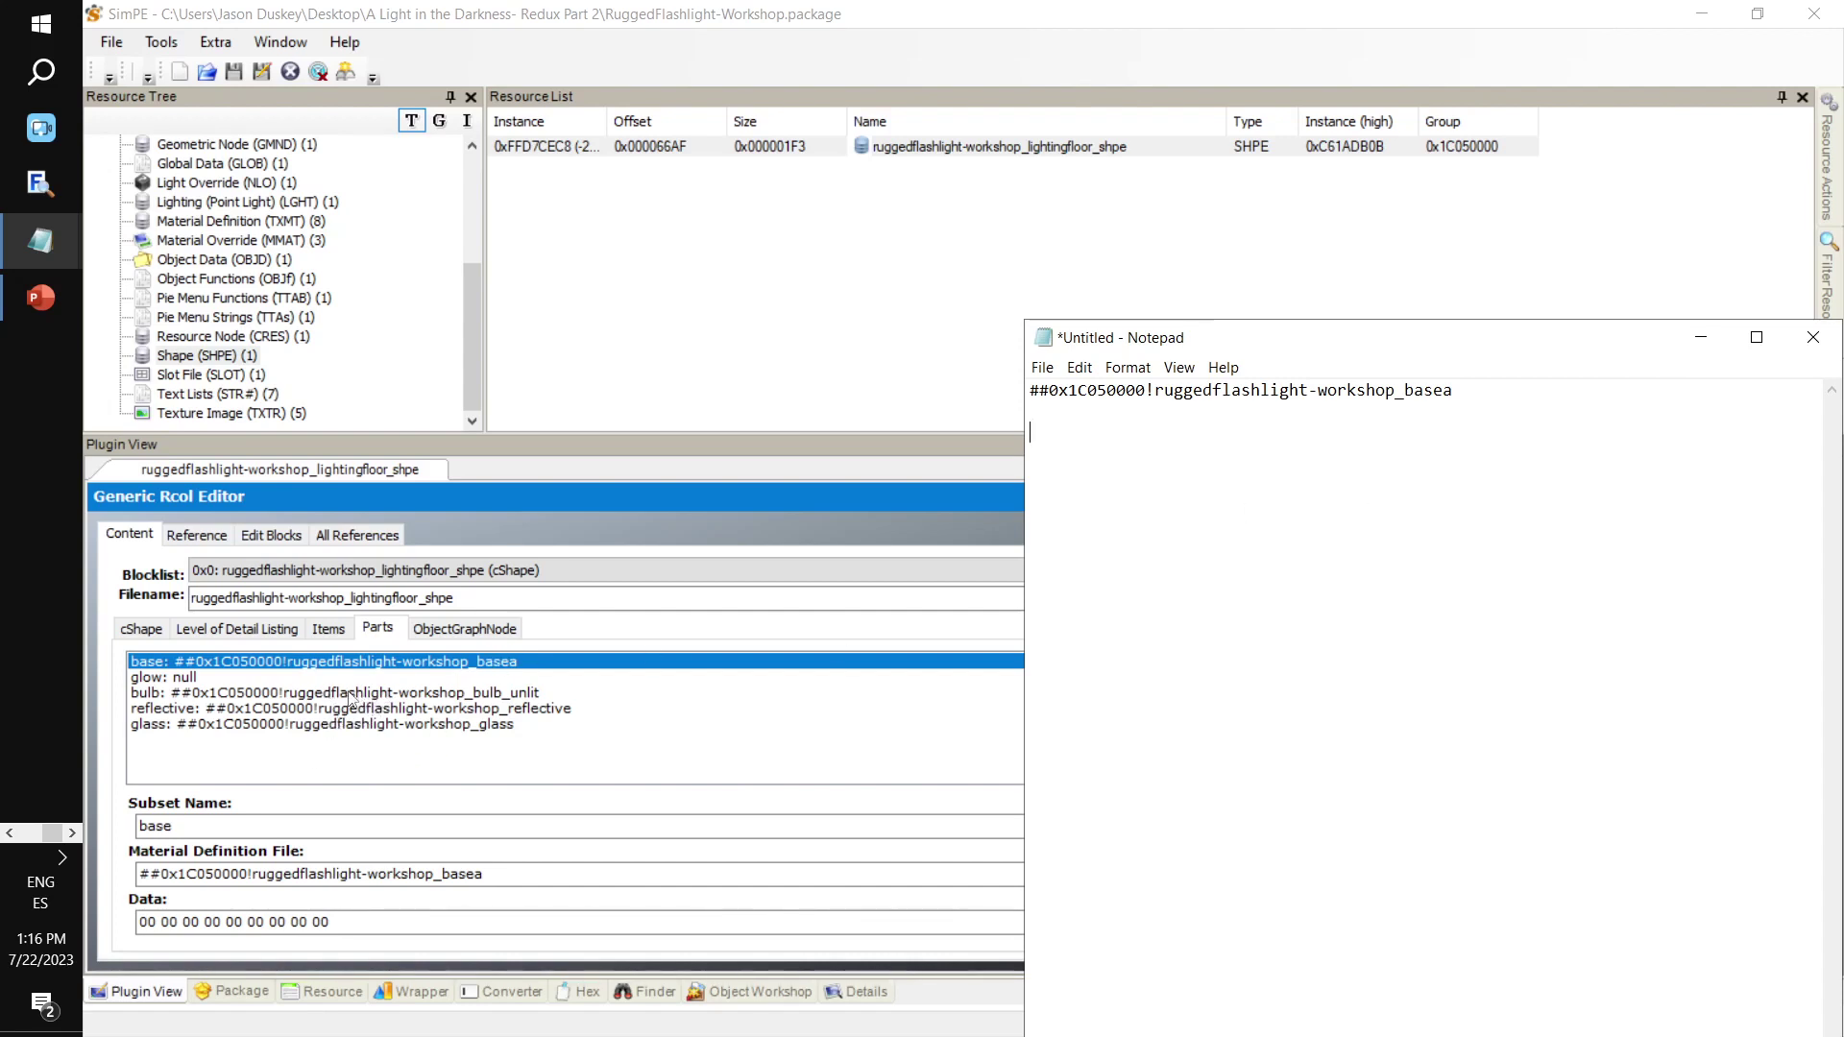
Select the bulb subset's material definition name and leave two blank lines below the base entry in Notepad
{"action": "left_click", "coordinate": [254, 699]}
{"action": "left_click_drag", "start_coordinate": [519, 874], "coordinate": [7, 876]}
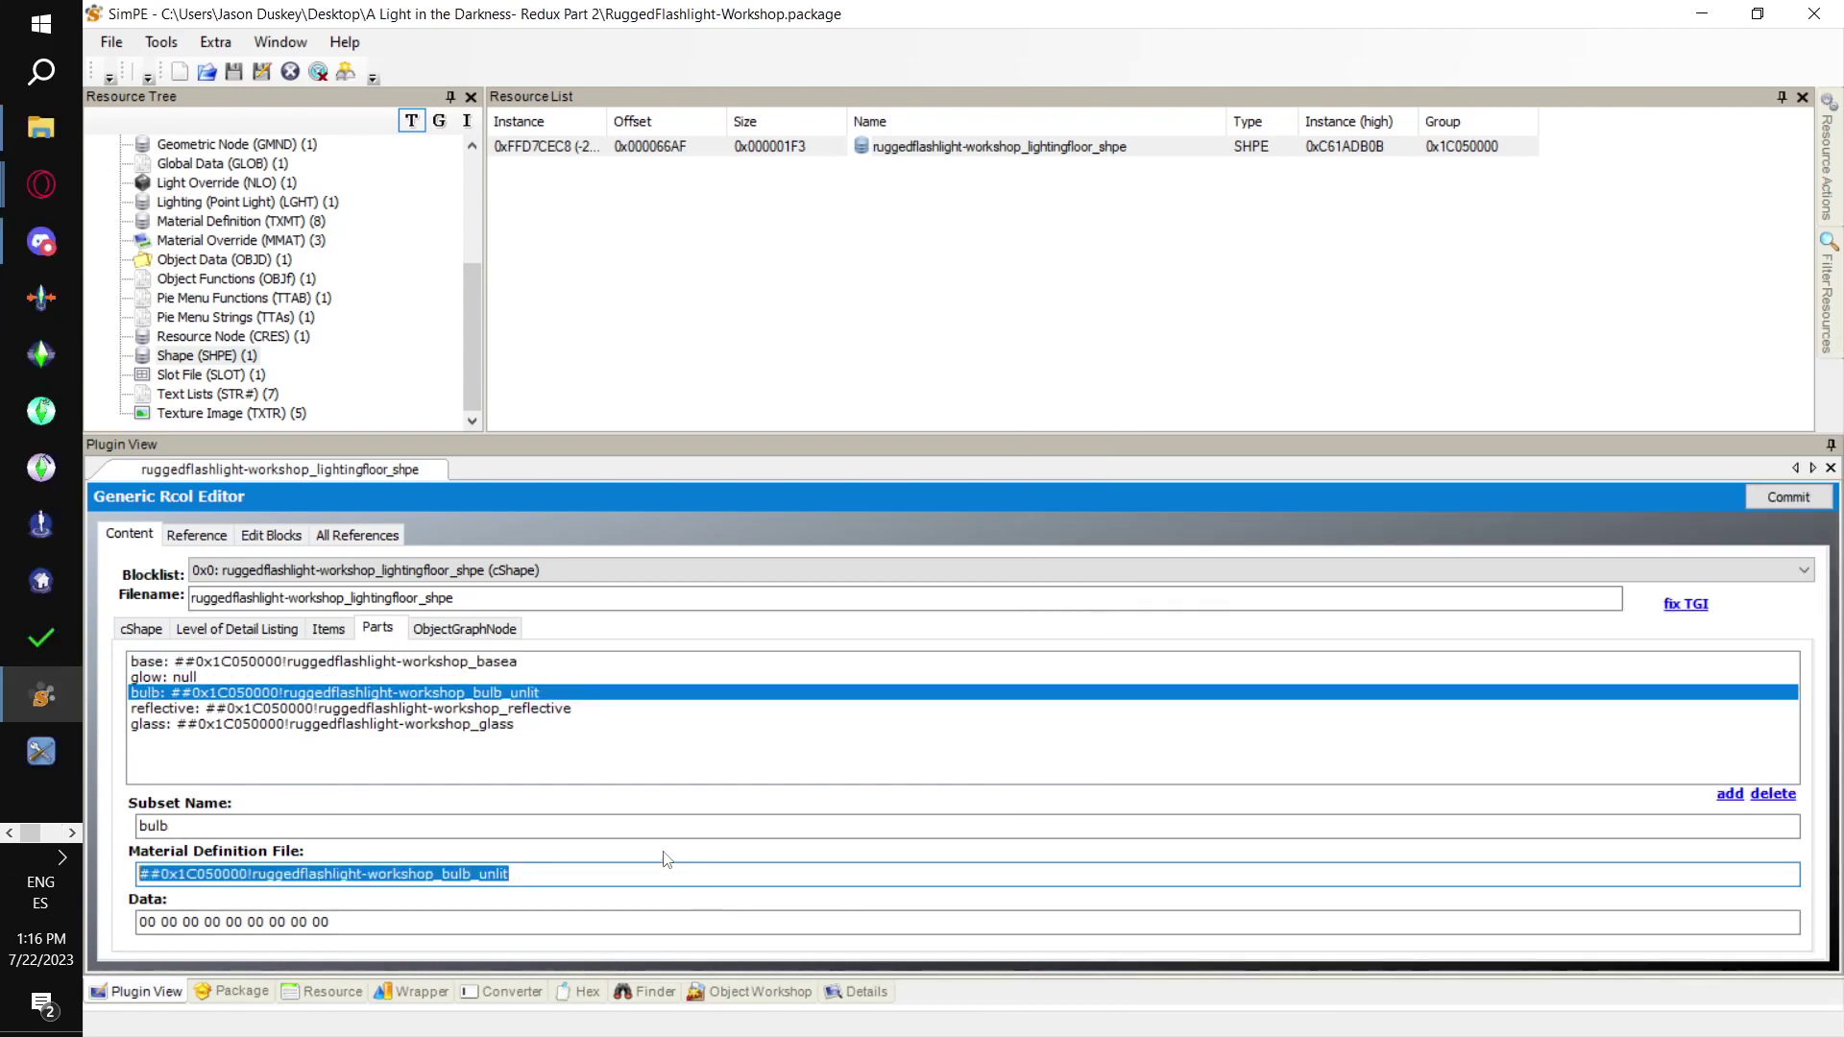
{"action": "key", "text": "alt+Tab"}
{"action": "key", "text": "Return"}
{"action": "key", "text": "Return"}
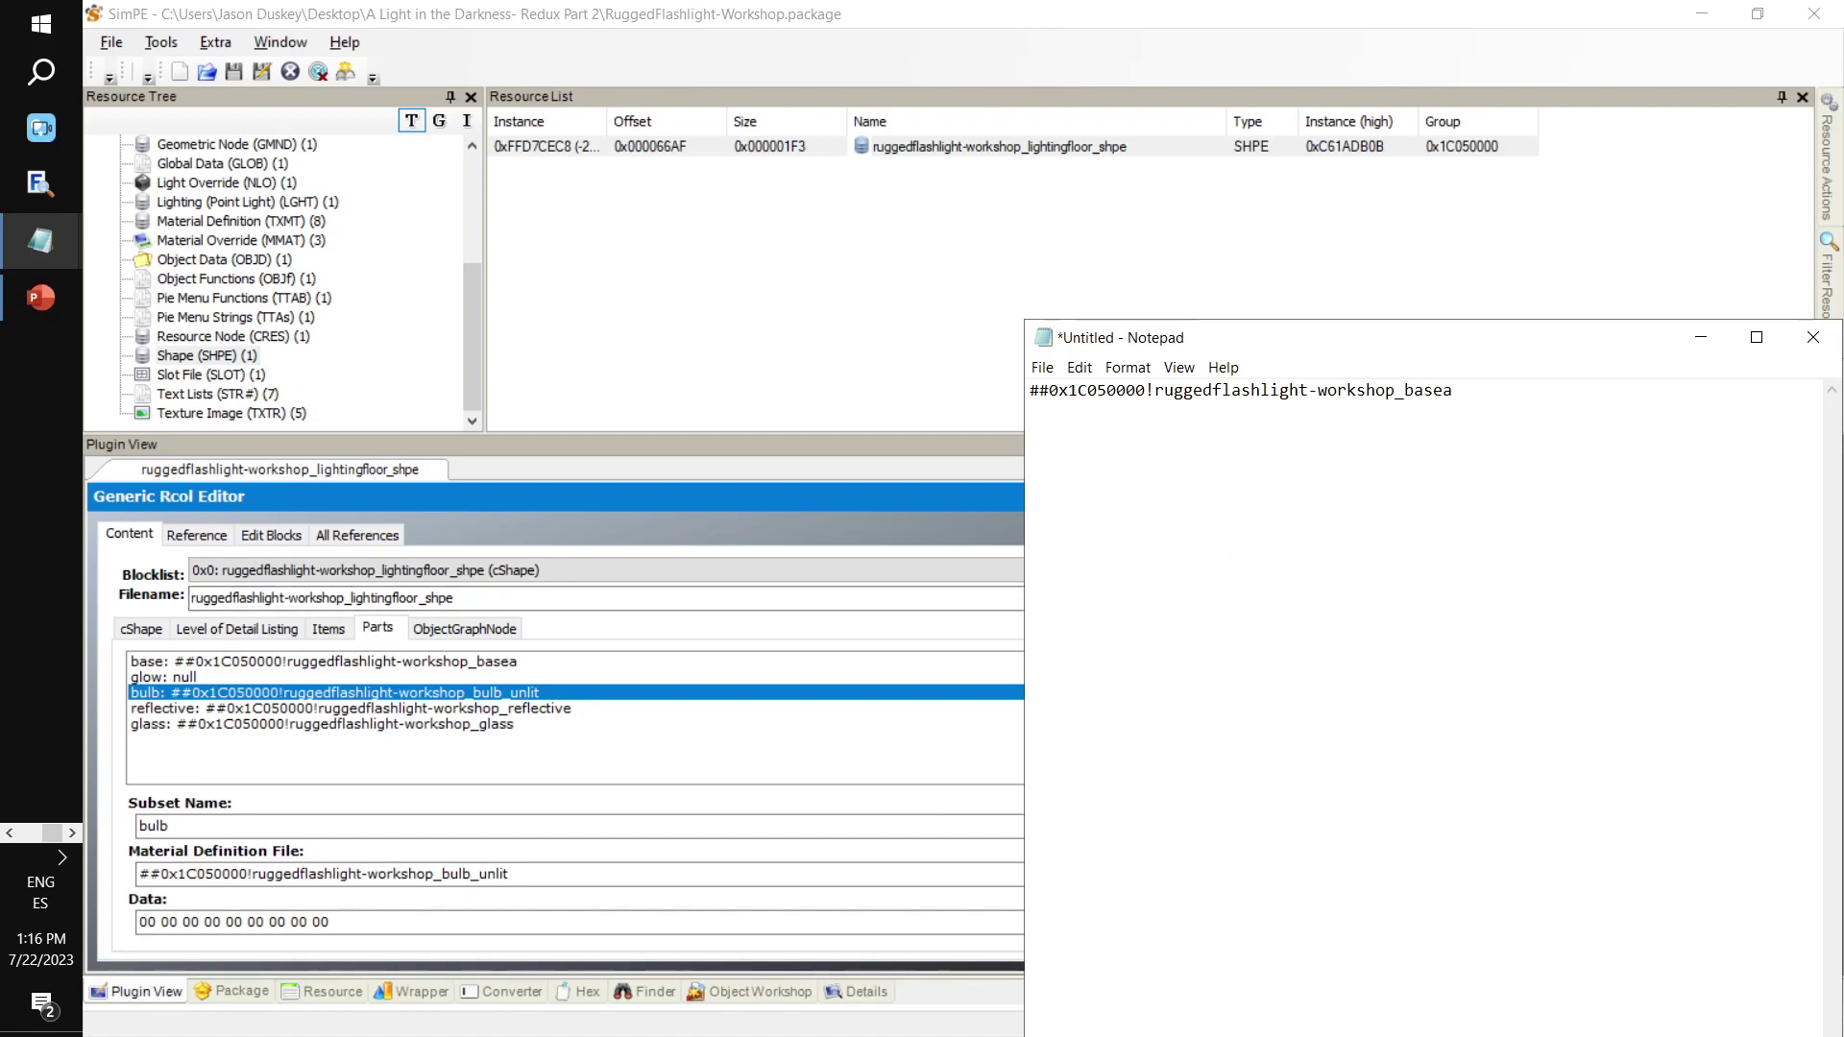
Copy the reflective subset's material definition name and paste it below the blank lines in Notepad
{"action": "left_click", "coordinate": [450, 710]}
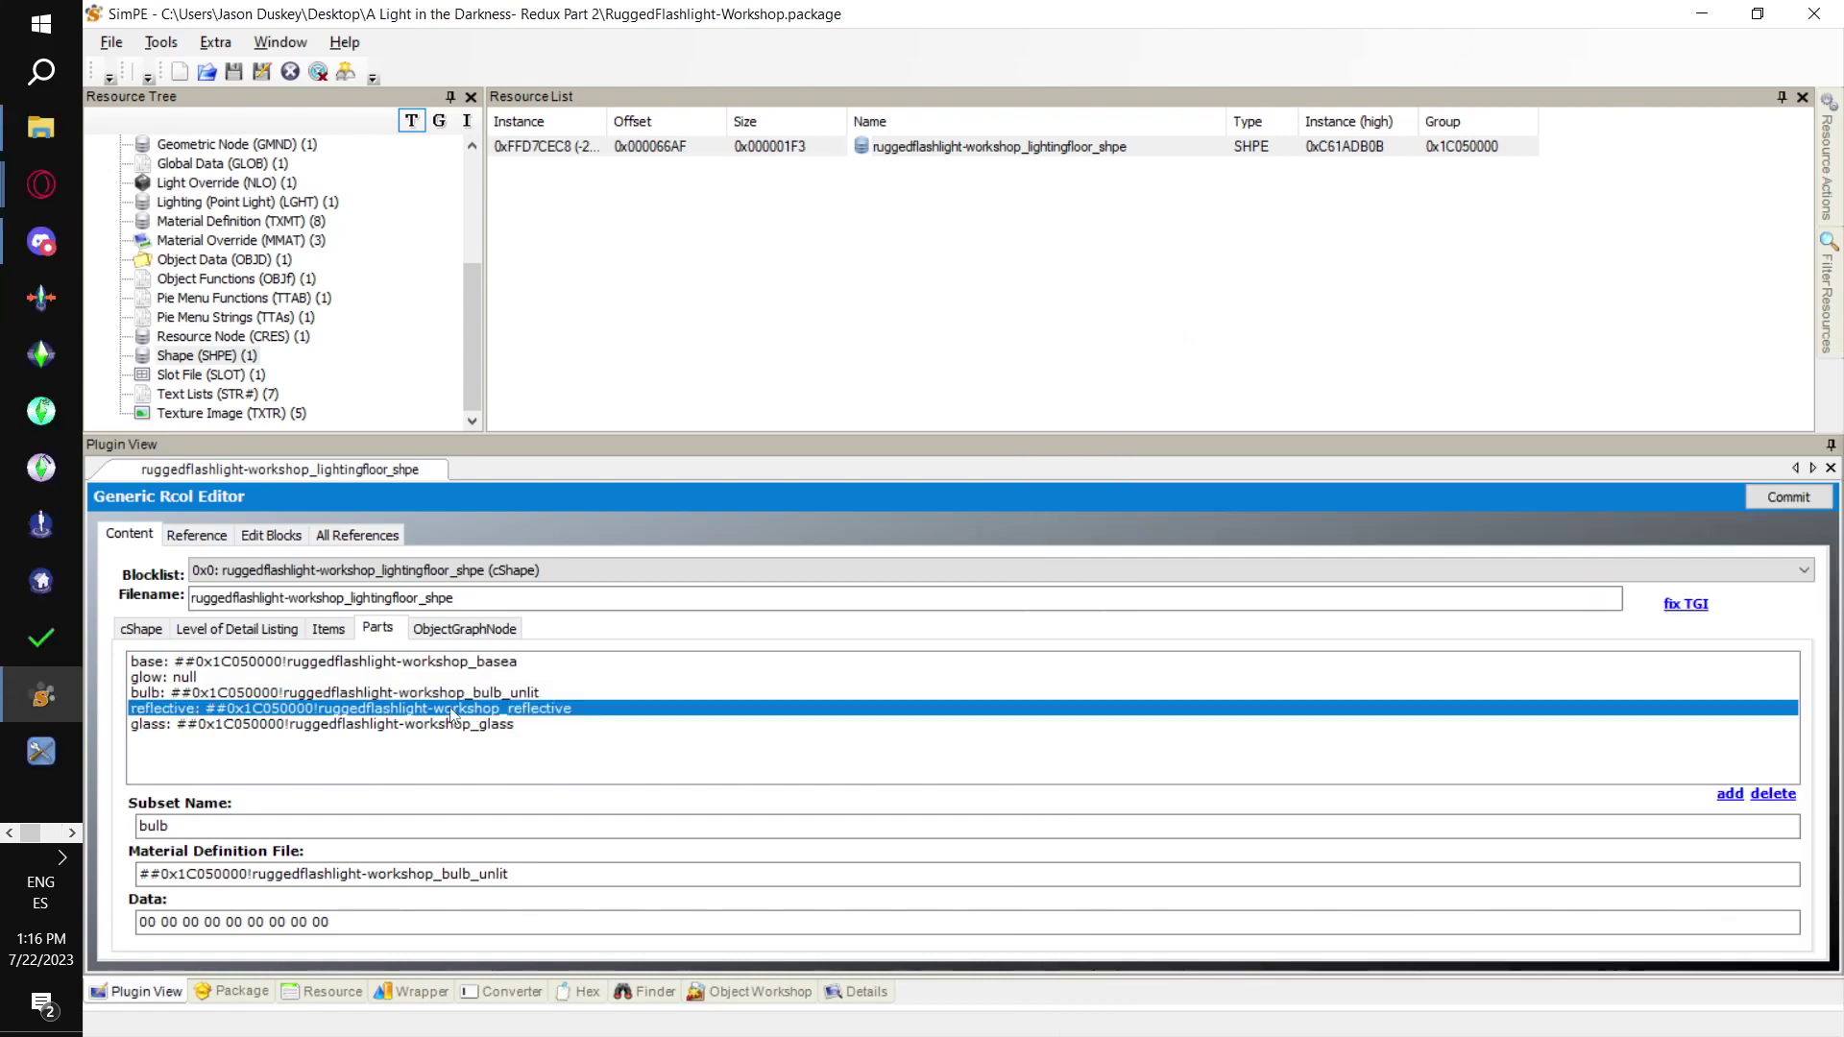
{"action": "left_click_drag", "start_coordinate": [509, 875], "coordinate": [3, 870]}
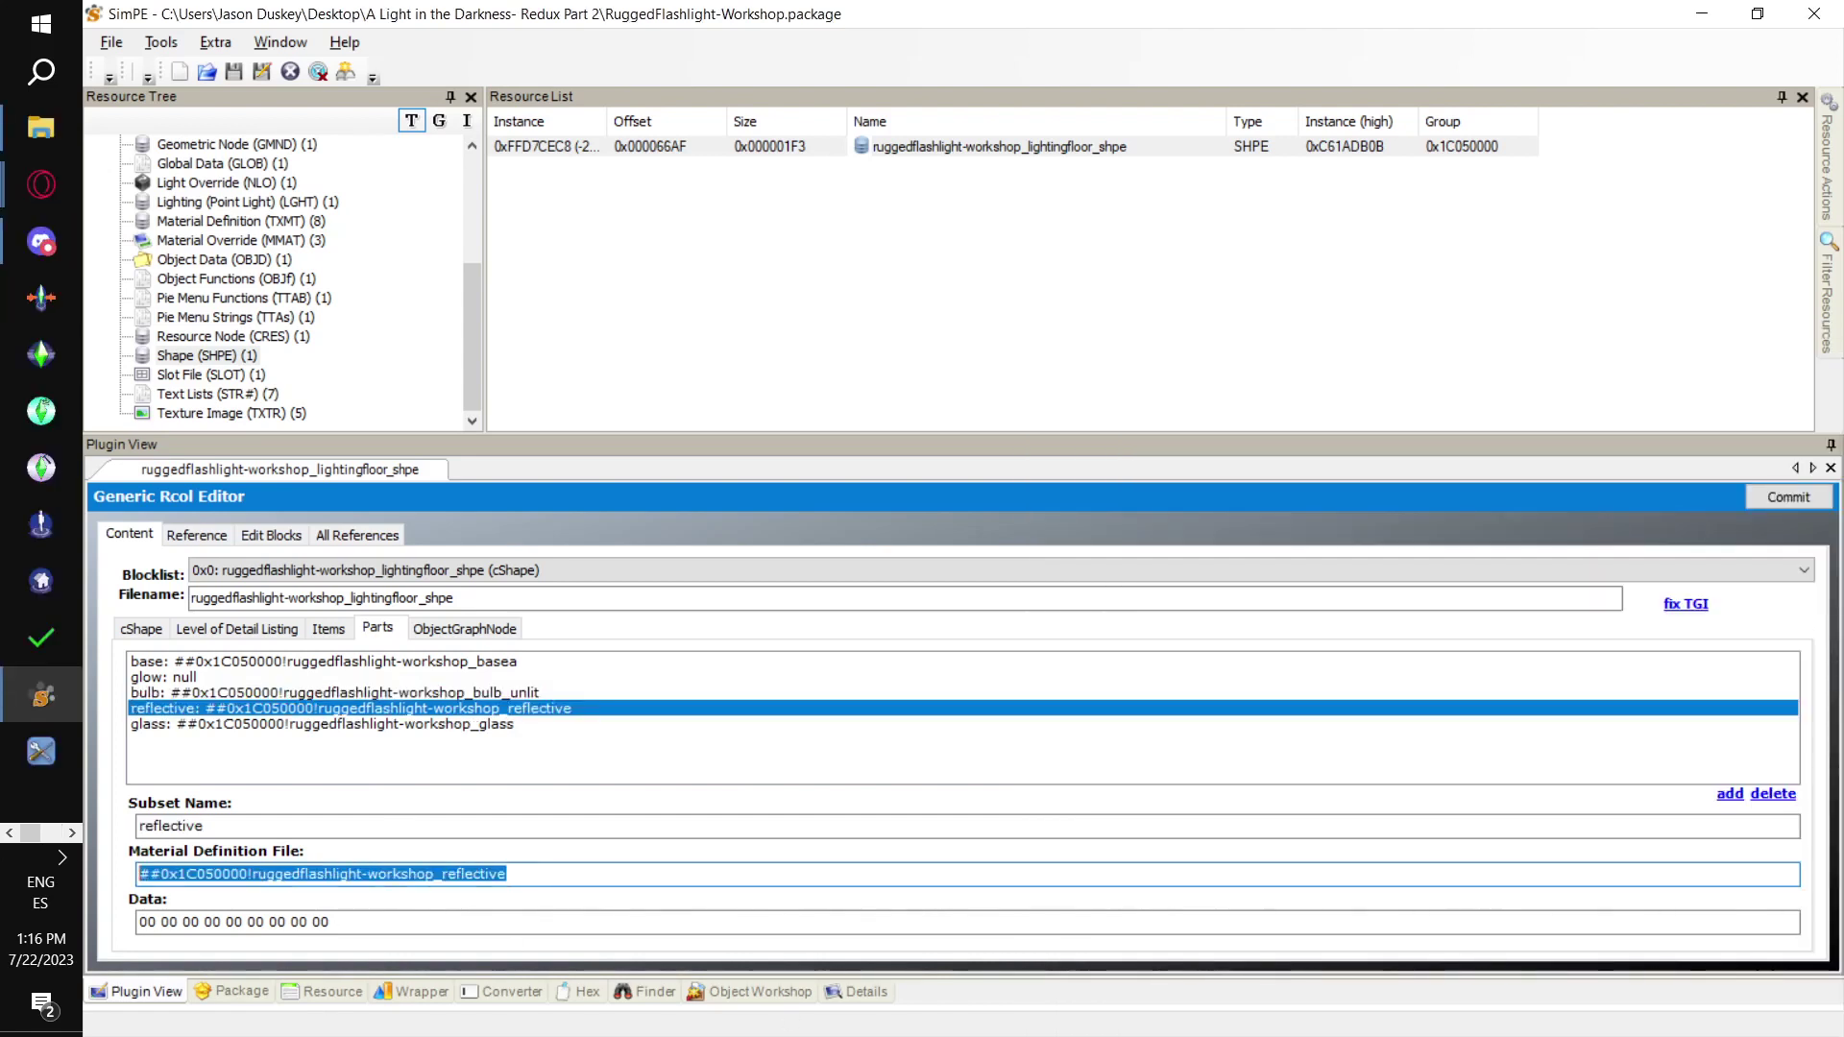
{"action": "key", "text": "ctrl+c"}
{"action": "key", "text": "alt+Tab"}
{"action": "key", "text": "ctrl+v"}
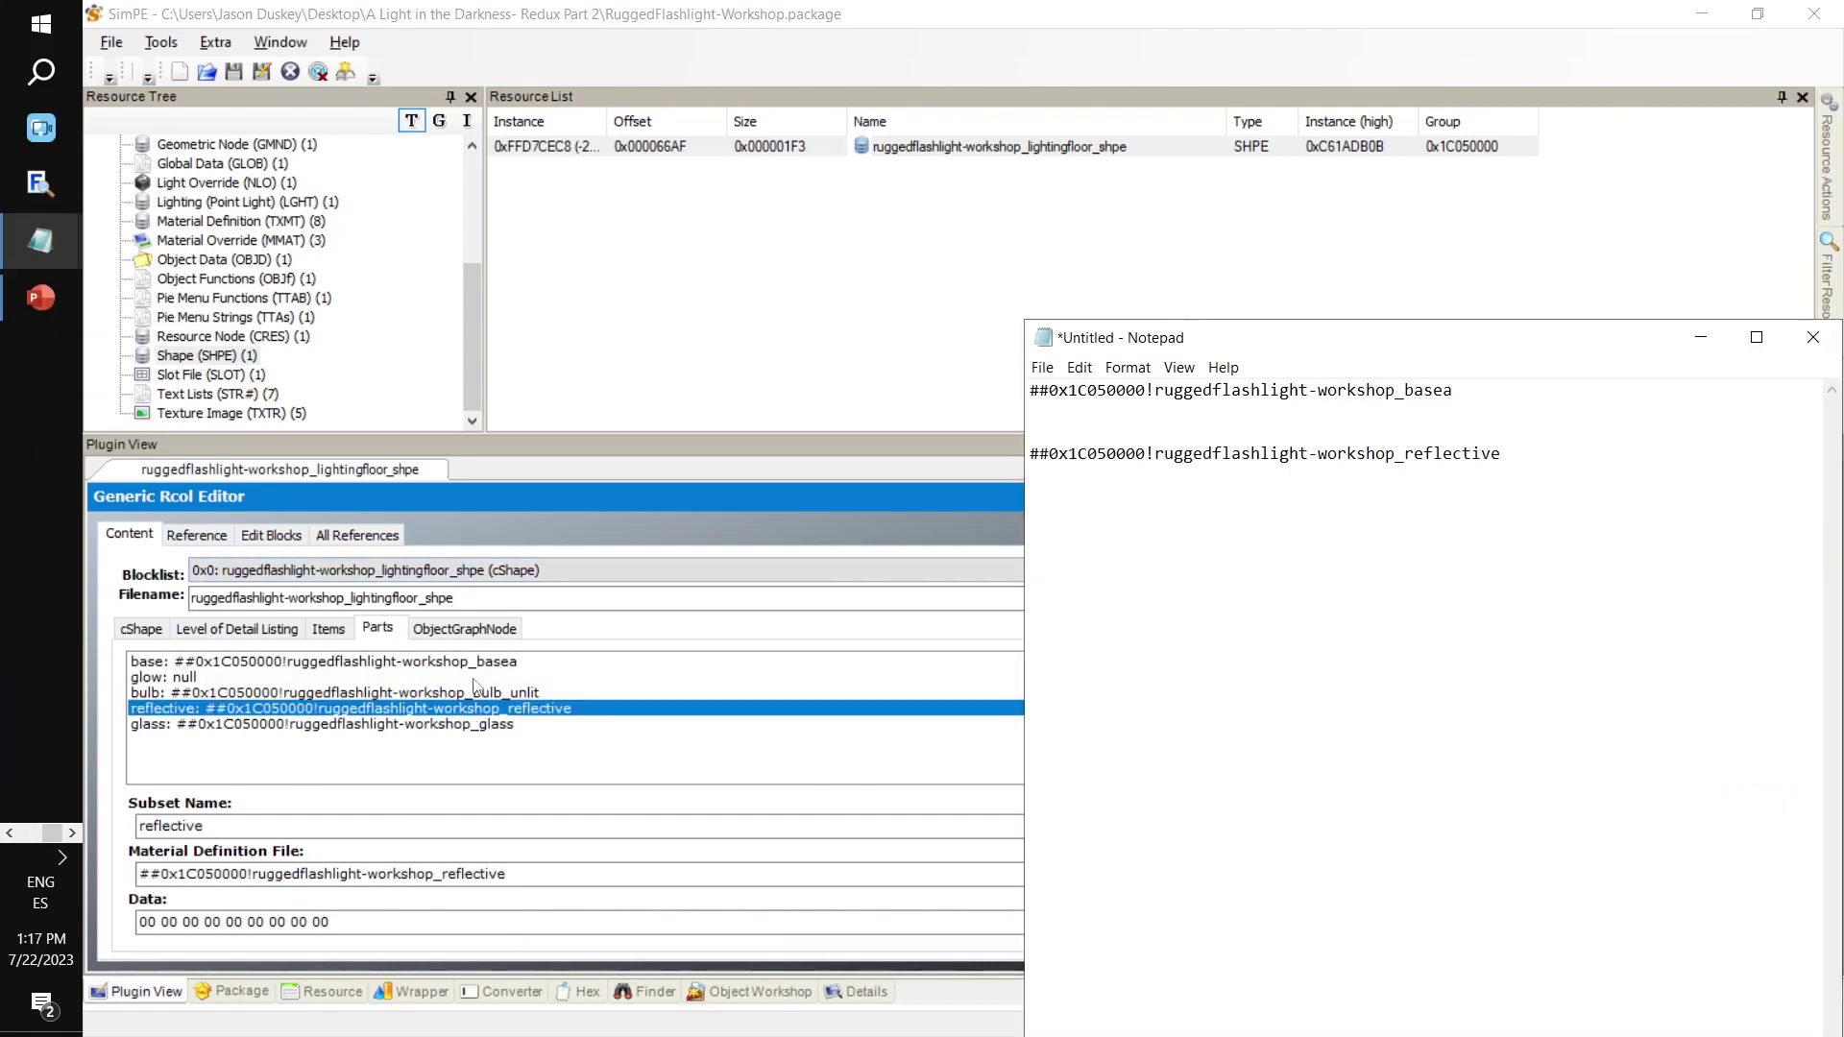
Copy the glass subset's material definition name onto a new line below the reflective entry in Notepad
{"action": "left_click", "coordinate": [399, 726]}
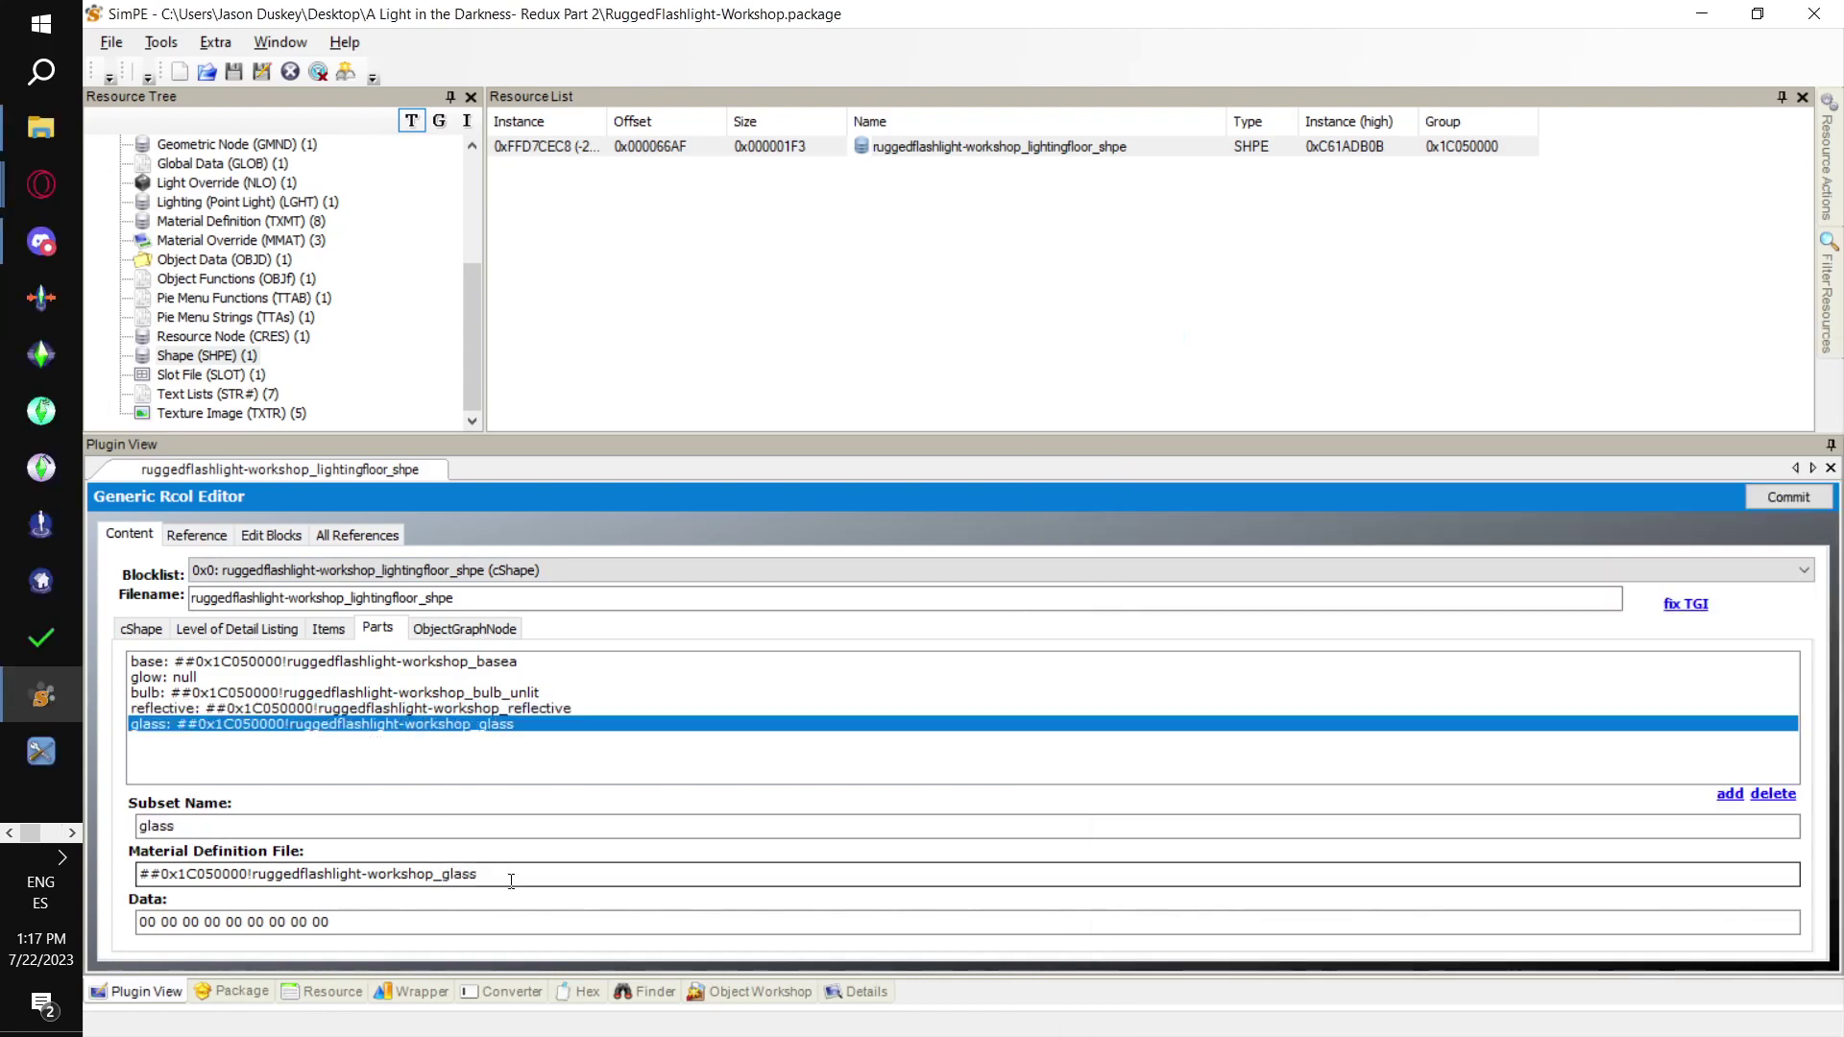
{"action": "left_click_drag", "start_coordinate": [511, 880], "coordinate": [10, 874]}
{"action": "key", "text": "ctrl+c"}
{"action": "key", "text": "alt+Tab"}
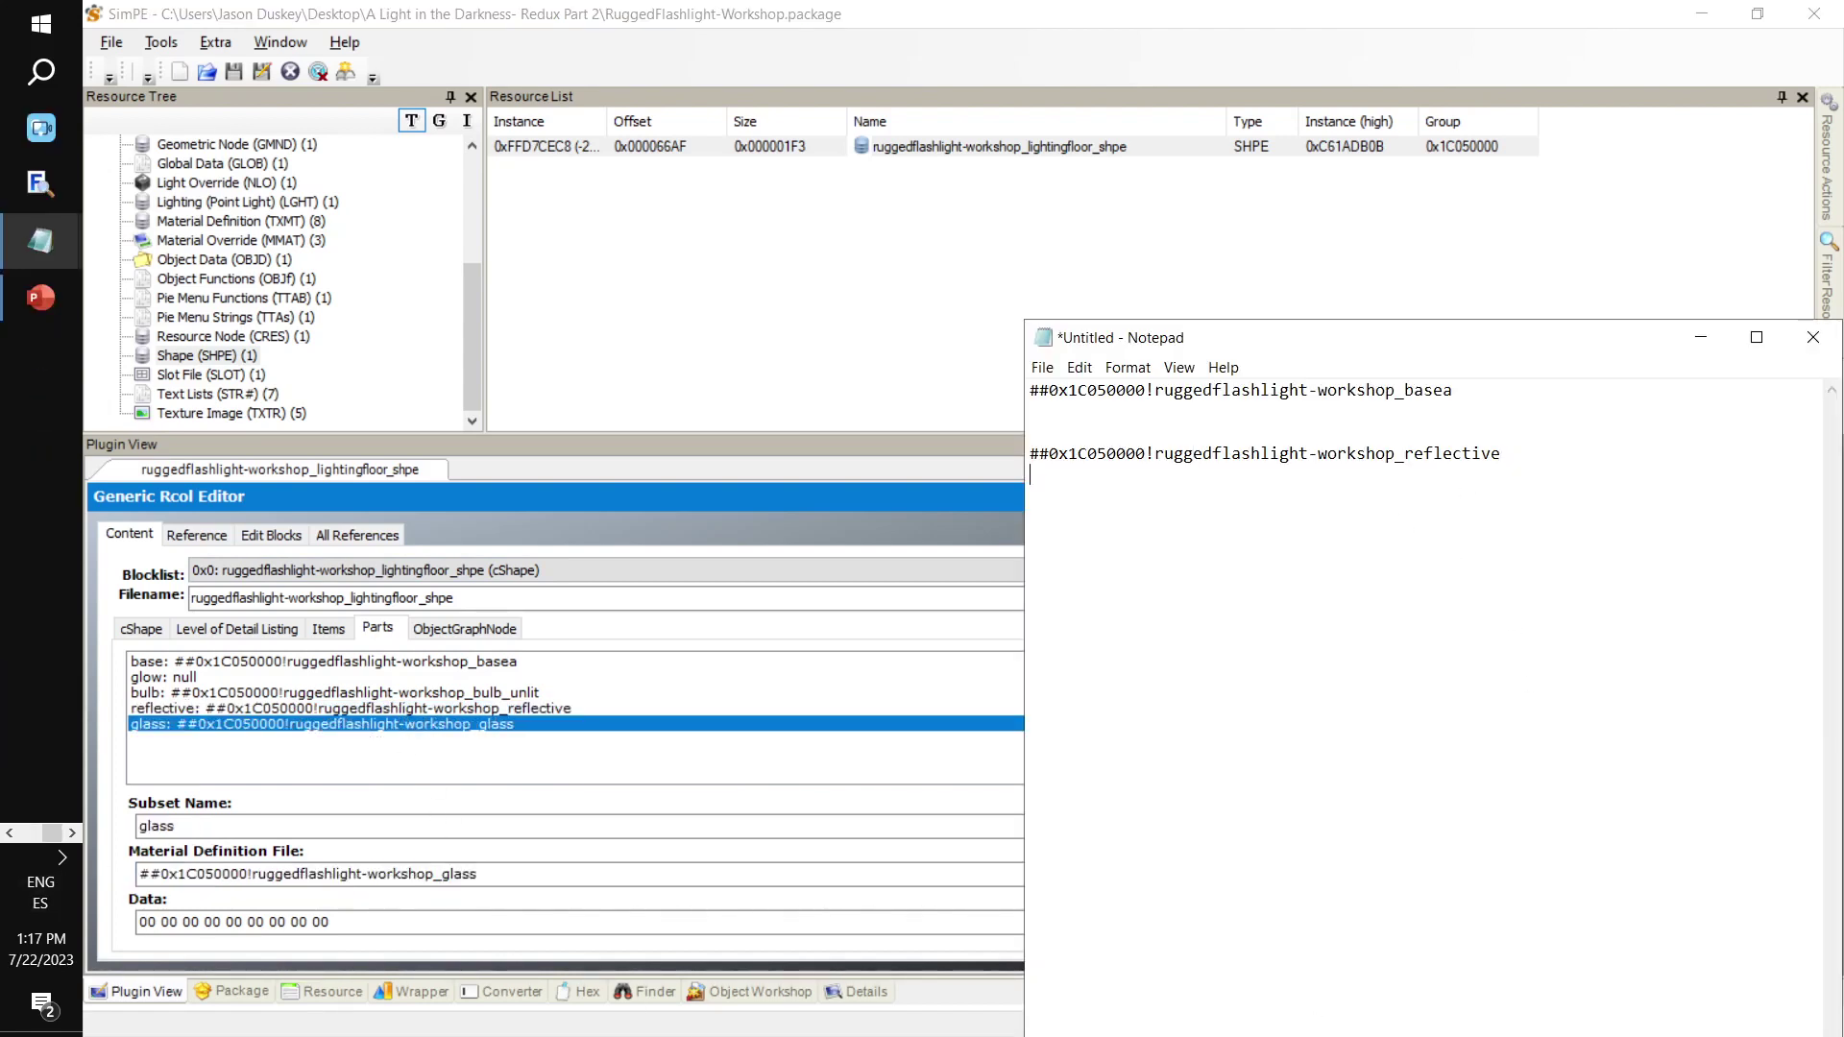
{"action": "key", "text": "Return"}
{"action": "key", "text": "ctrl+v"}
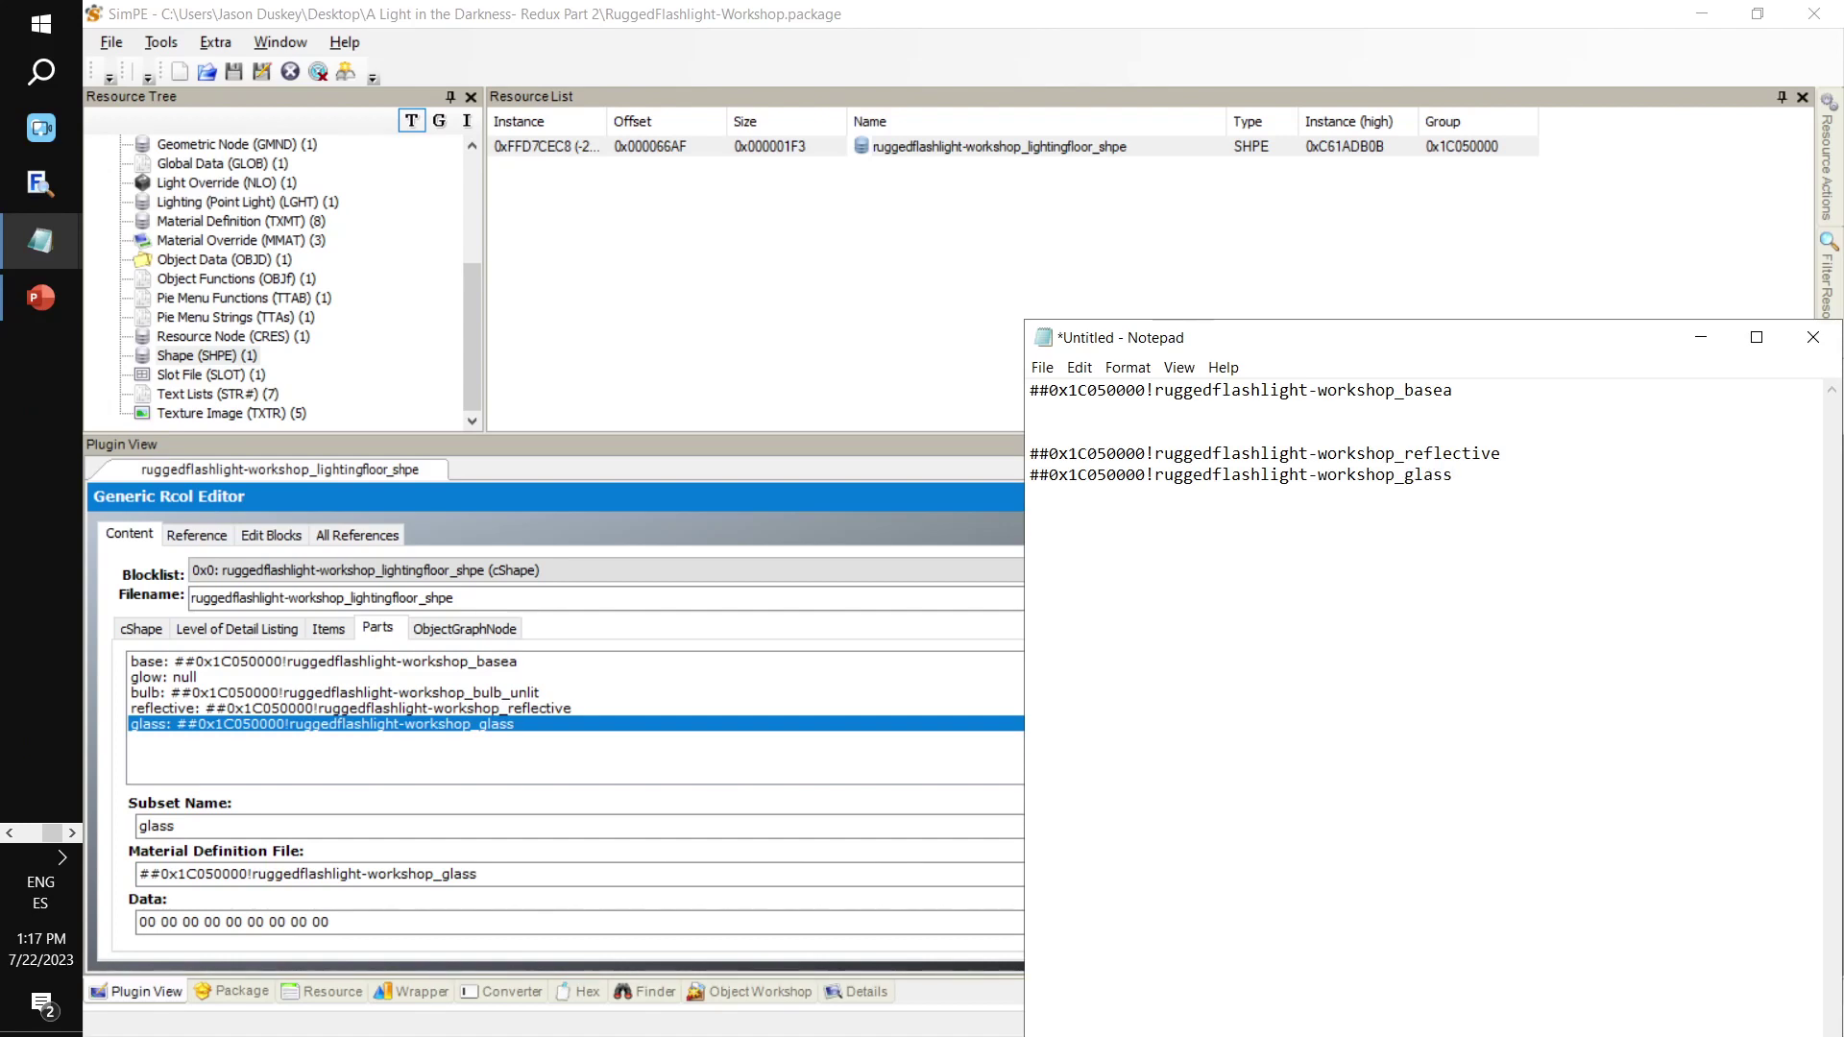
Copy the ruggedflashlight-workshop_glow_lit string from the Material Names text list onto the line below the base entry in Notepad
{"action": "left_click", "coordinate": [246, 397]}
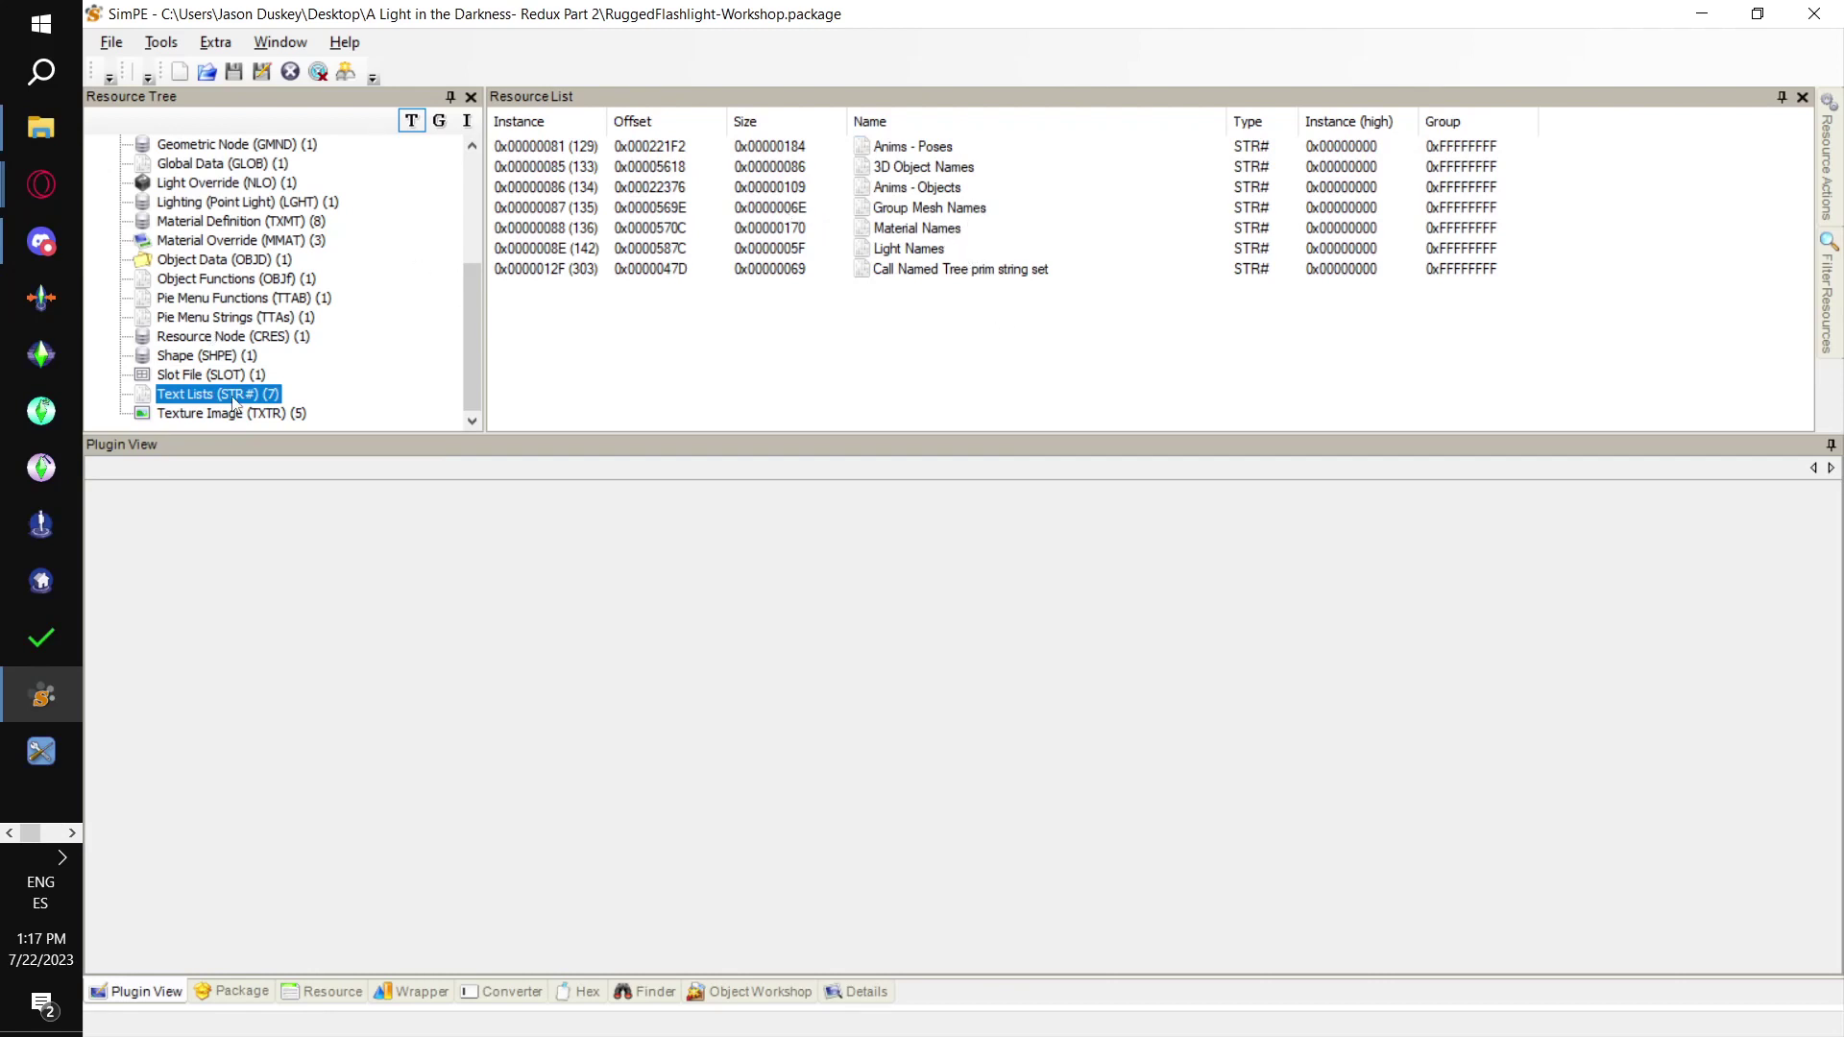
{"action": "left_click", "coordinate": [892, 234]}
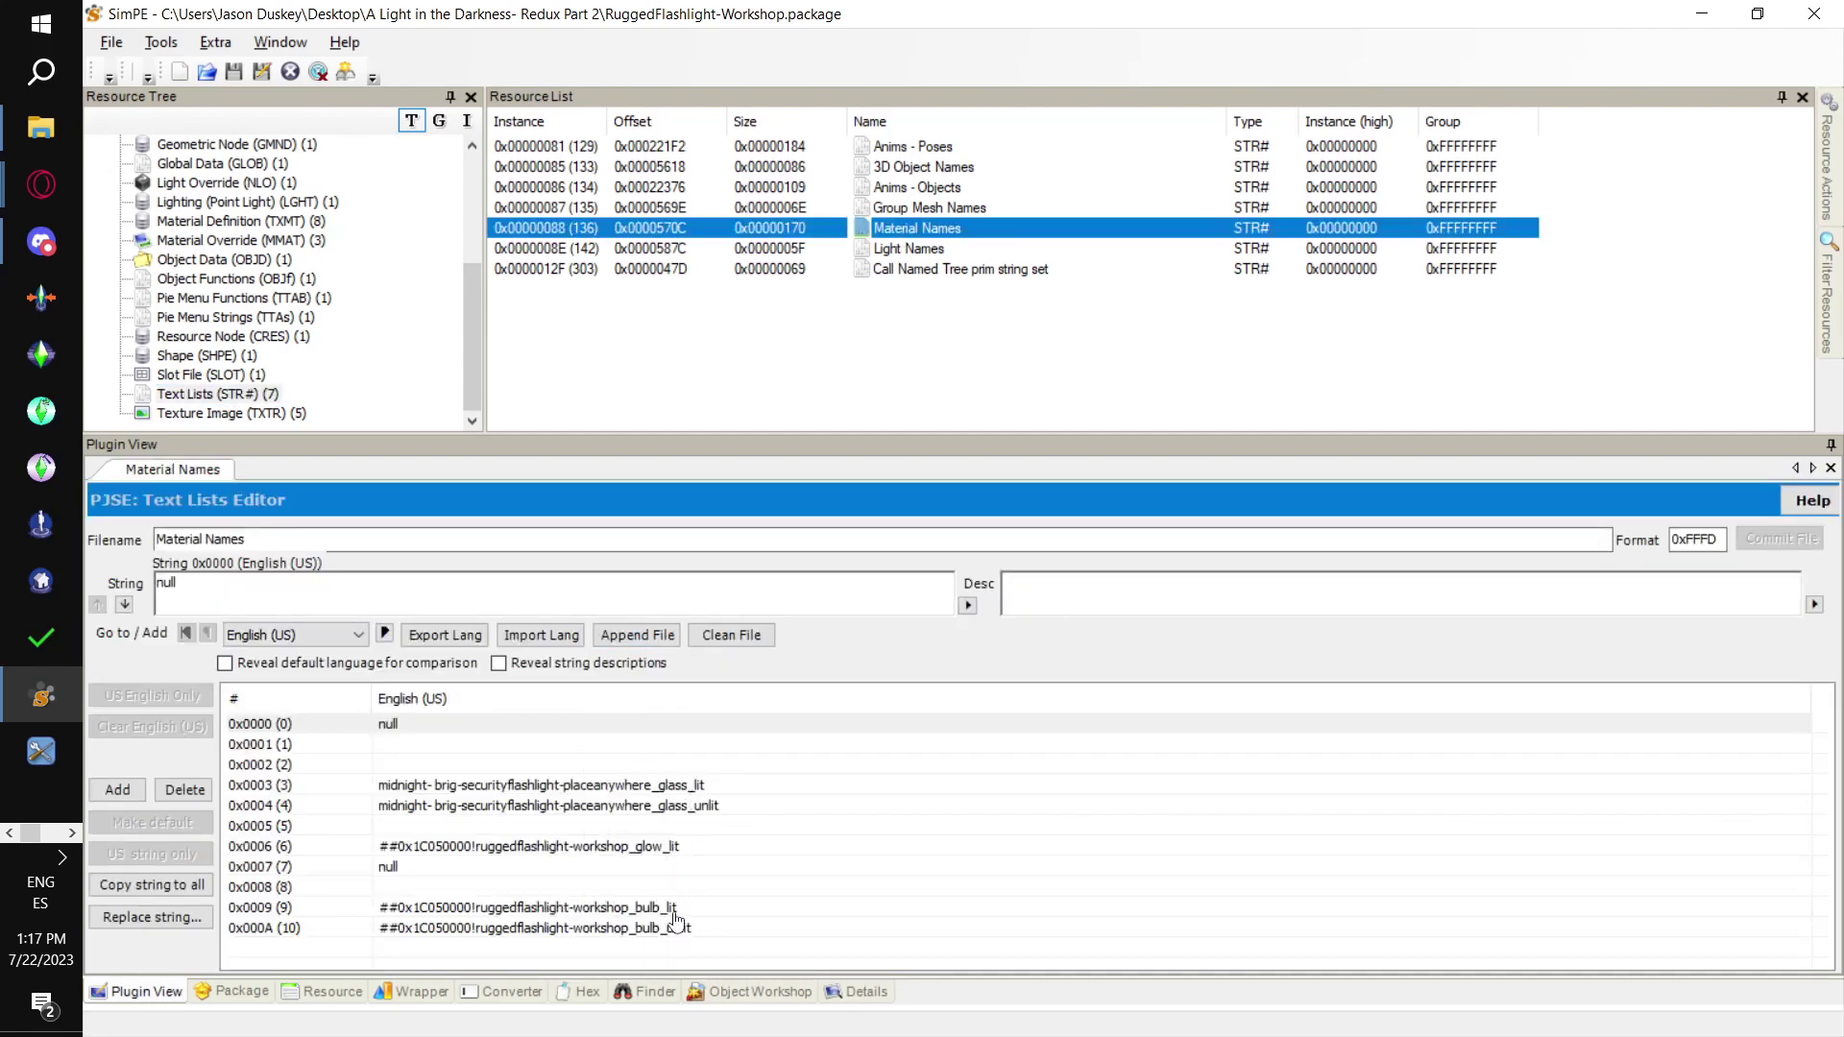
{"action": "left_click", "coordinate": [659, 851]}
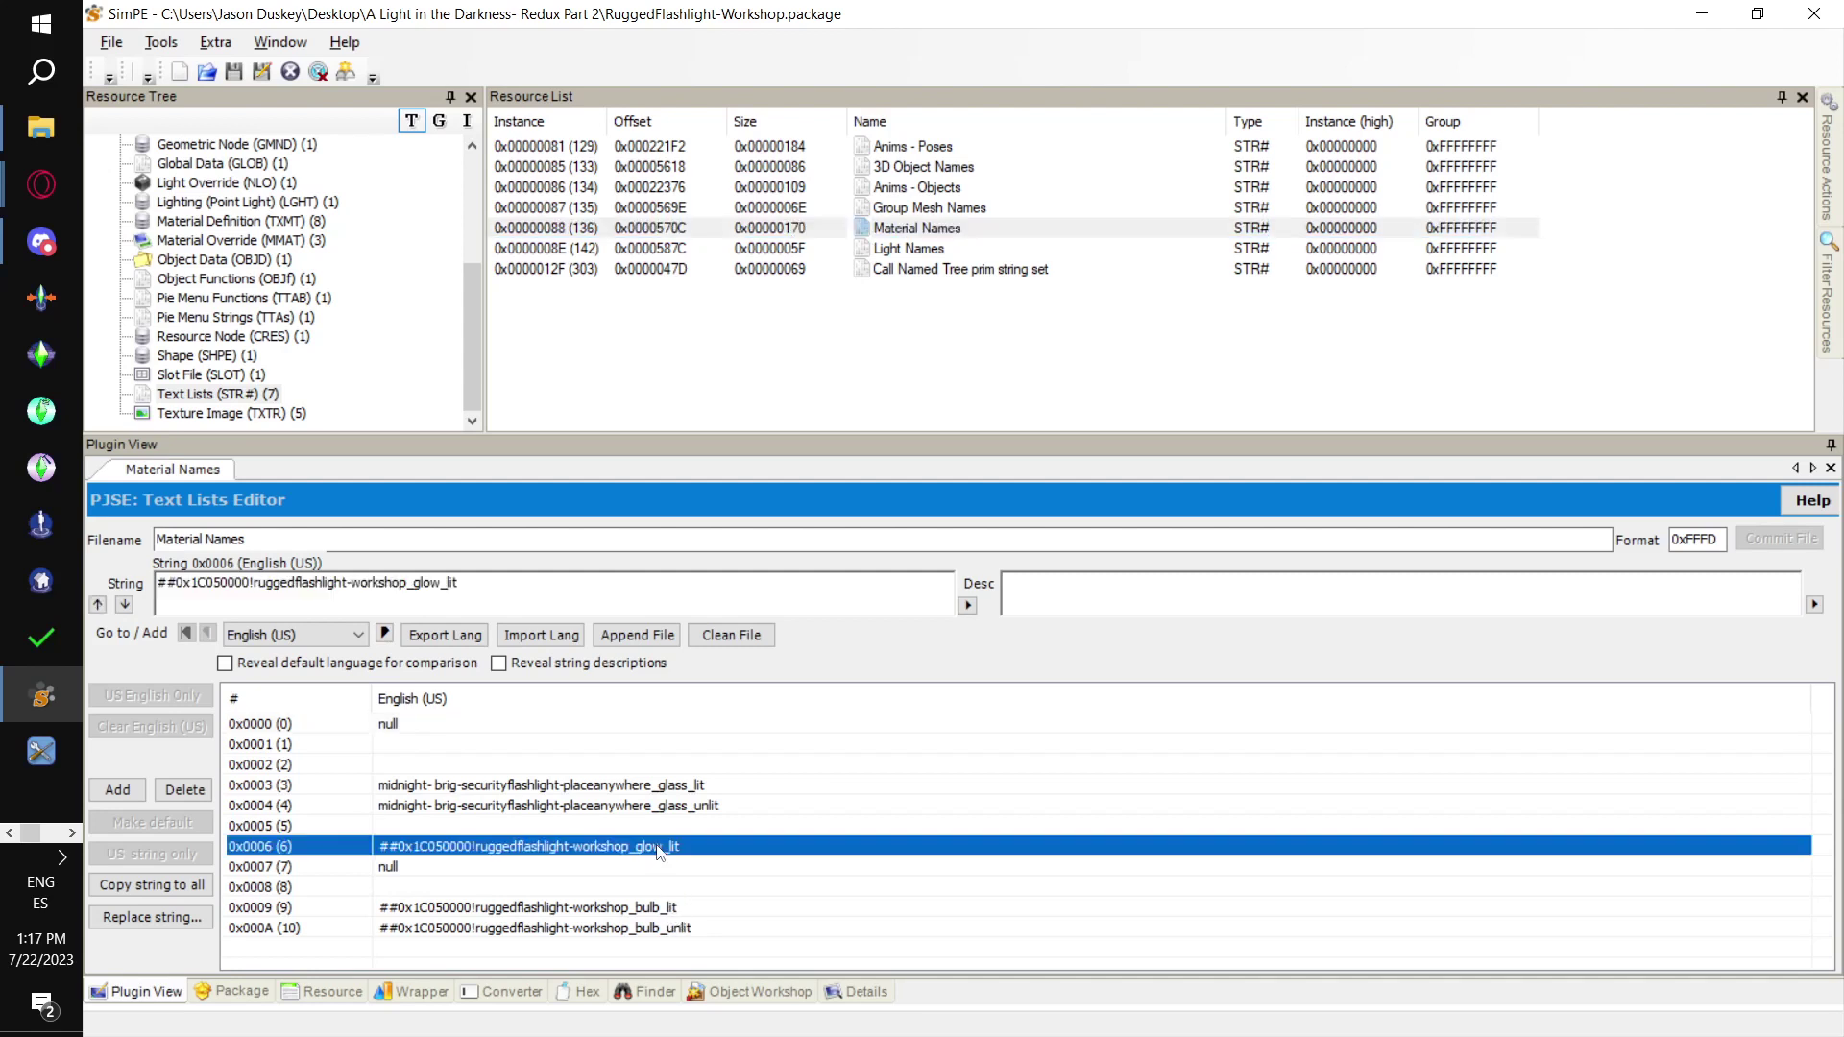
{"action": "left_click", "coordinate": [585, 600]}
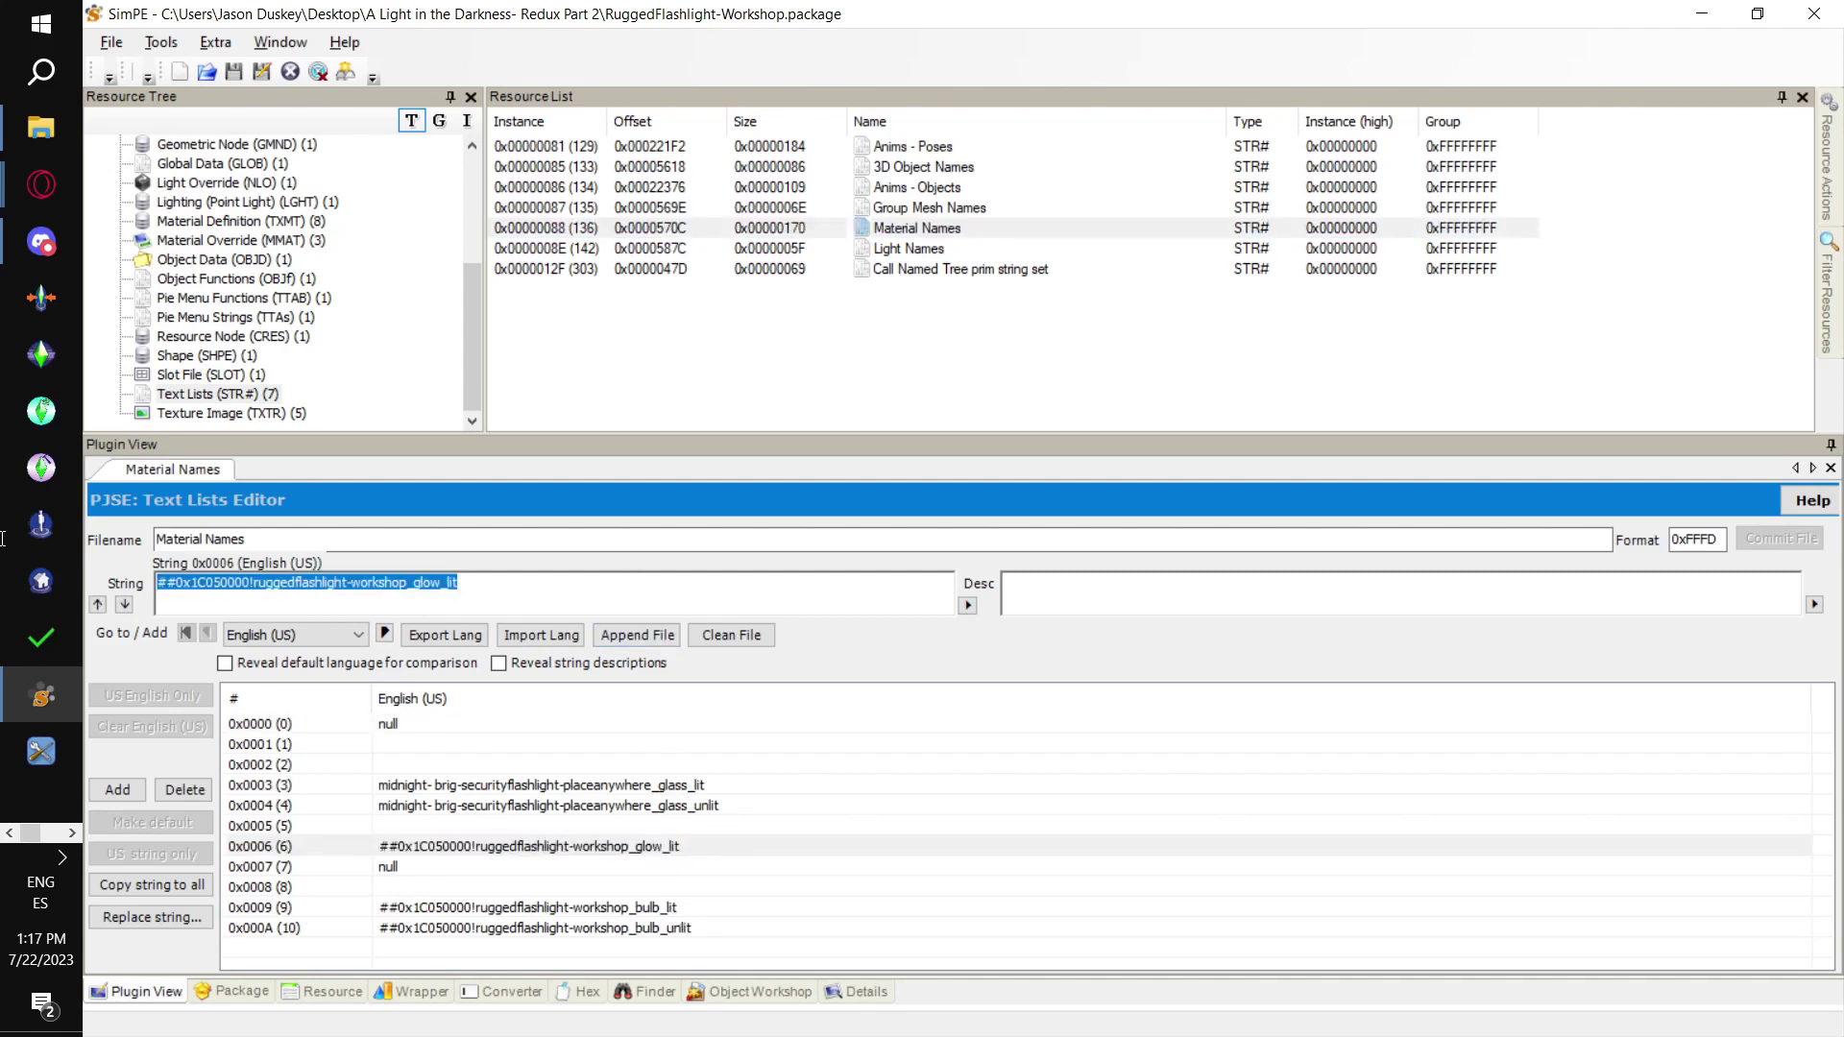
{"action": "scroll", "coordinate": [40, 251], "scroll_direction": "down", "scroll_amount": 1}
{"action": "left_click", "coordinate": [40, 242]}
{"action": "left_click", "coordinate": [1073, 413]}
{"action": "key", "text": "ctrl+v"}
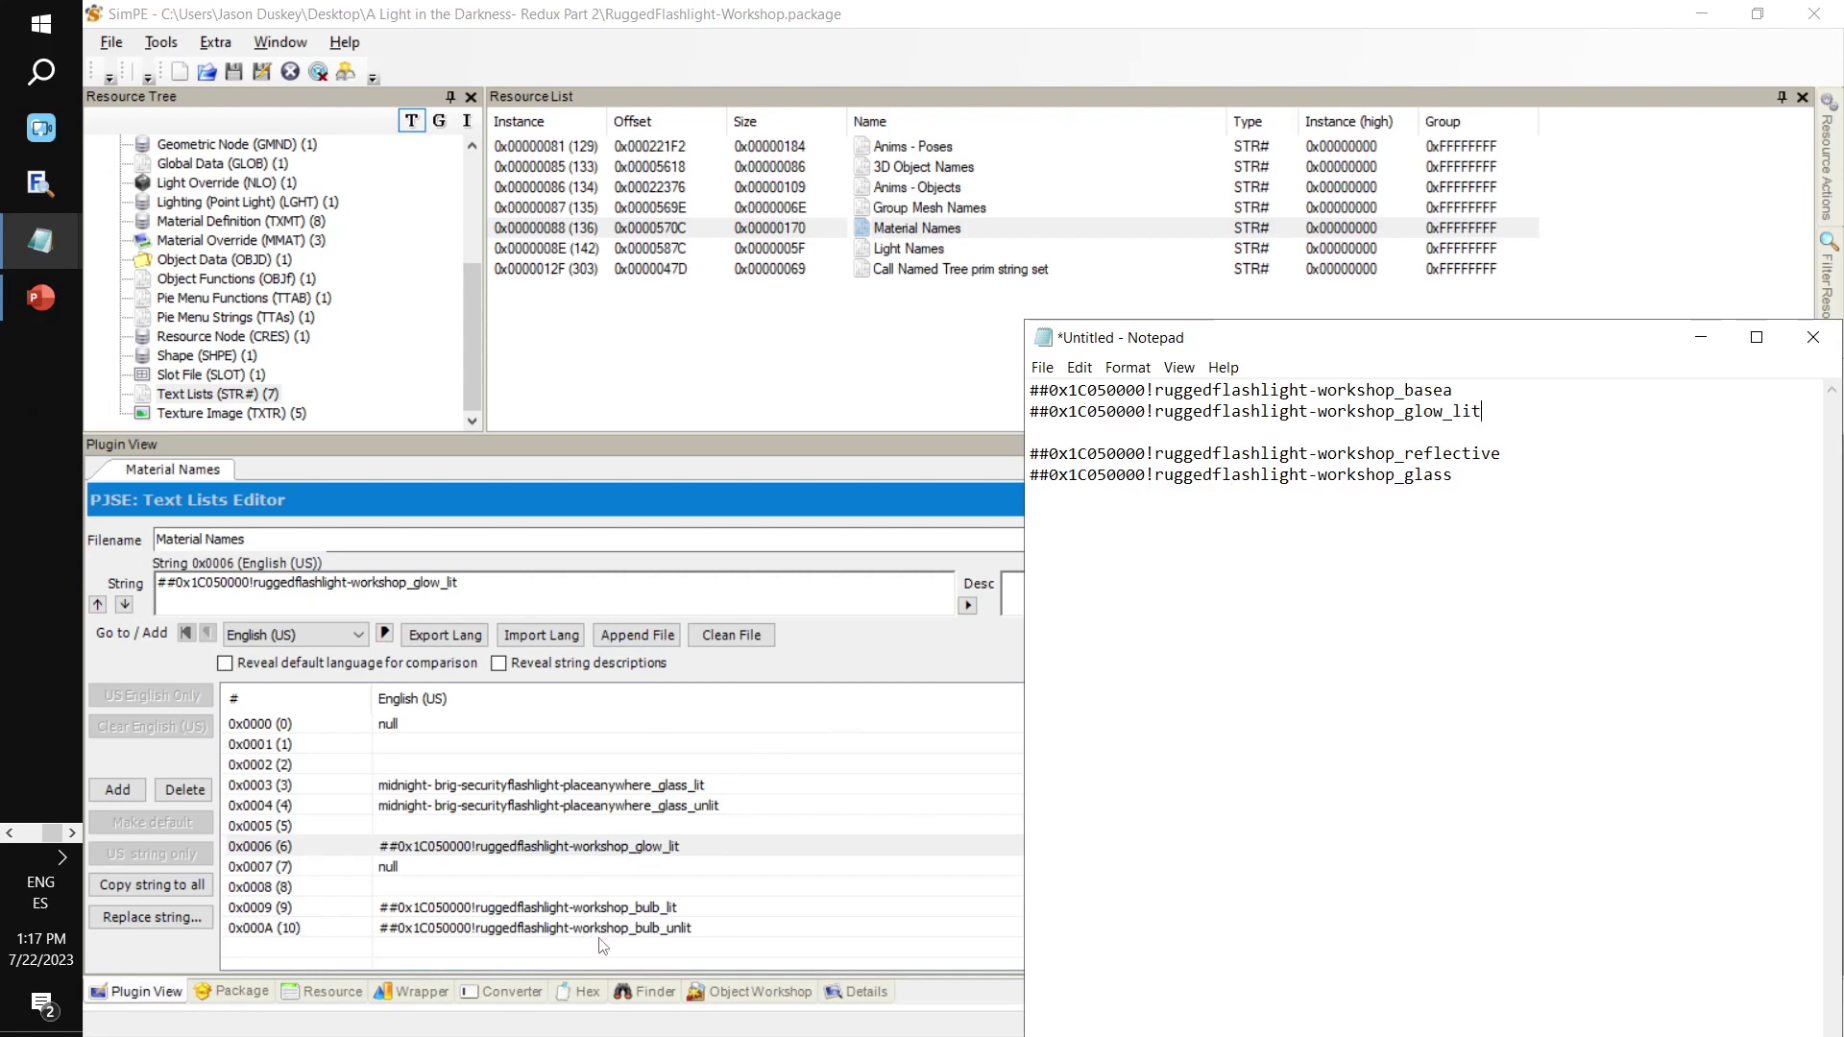
Copy the ruggedflashlight-workshop_bulb_lit string from Material Names onto the remaining blank line in Notepad
{"action": "left_click", "coordinate": [625, 909]}
{"action": "left_click", "coordinate": [519, 576]}
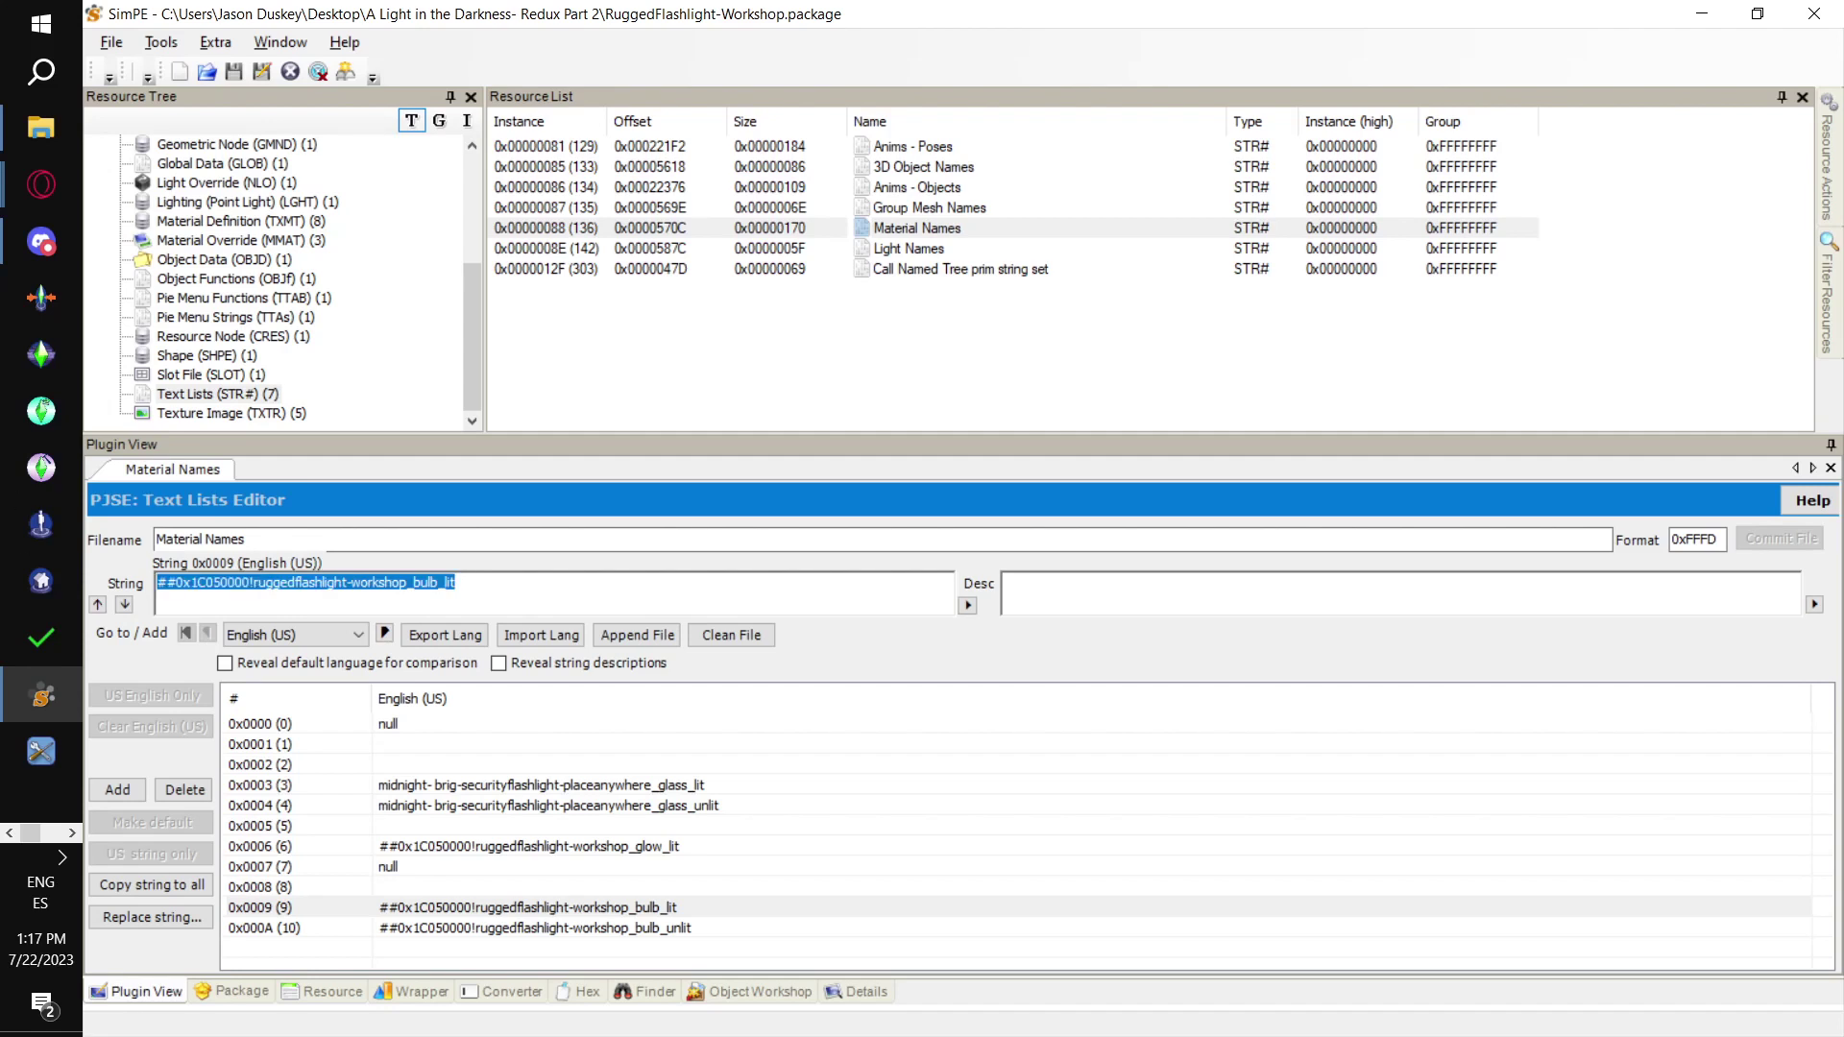
{"action": "key", "text": "alt+Tab"}
{"action": "left_click", "coordinate": [1050, 433]}
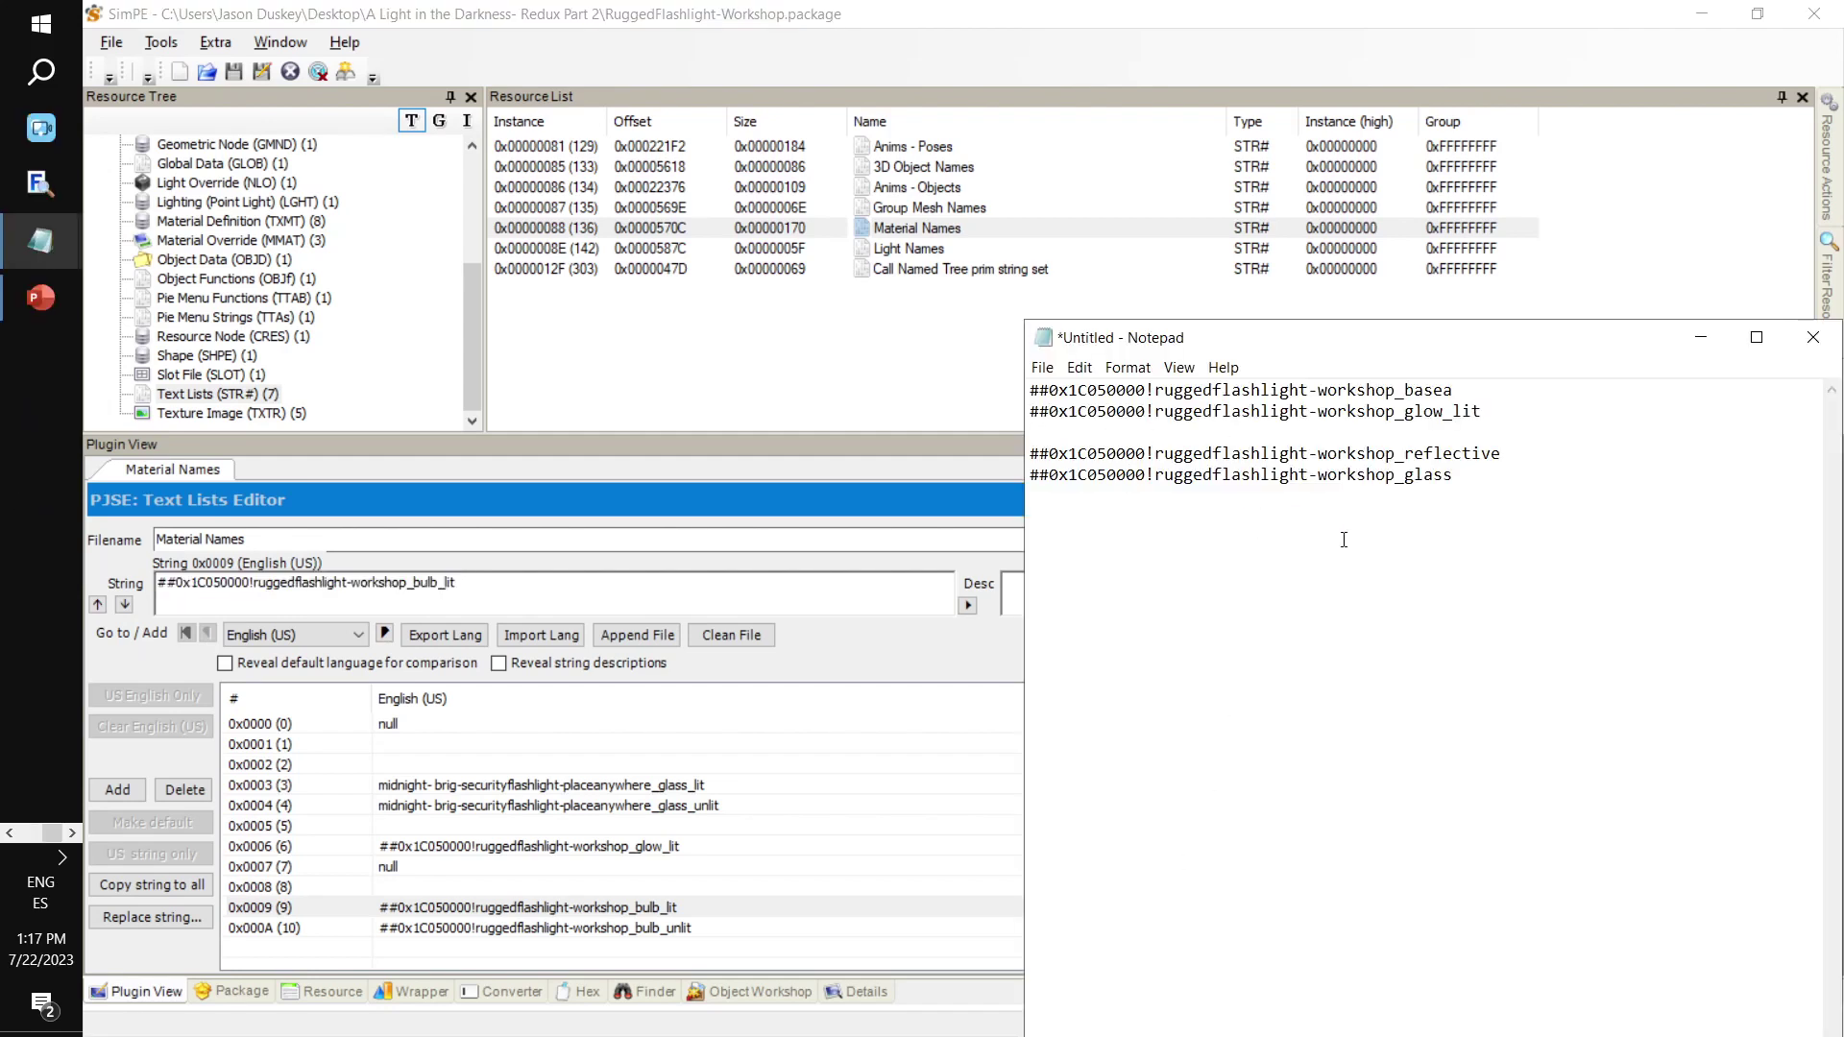
{"action": "key", "text": "ctrl+v"}
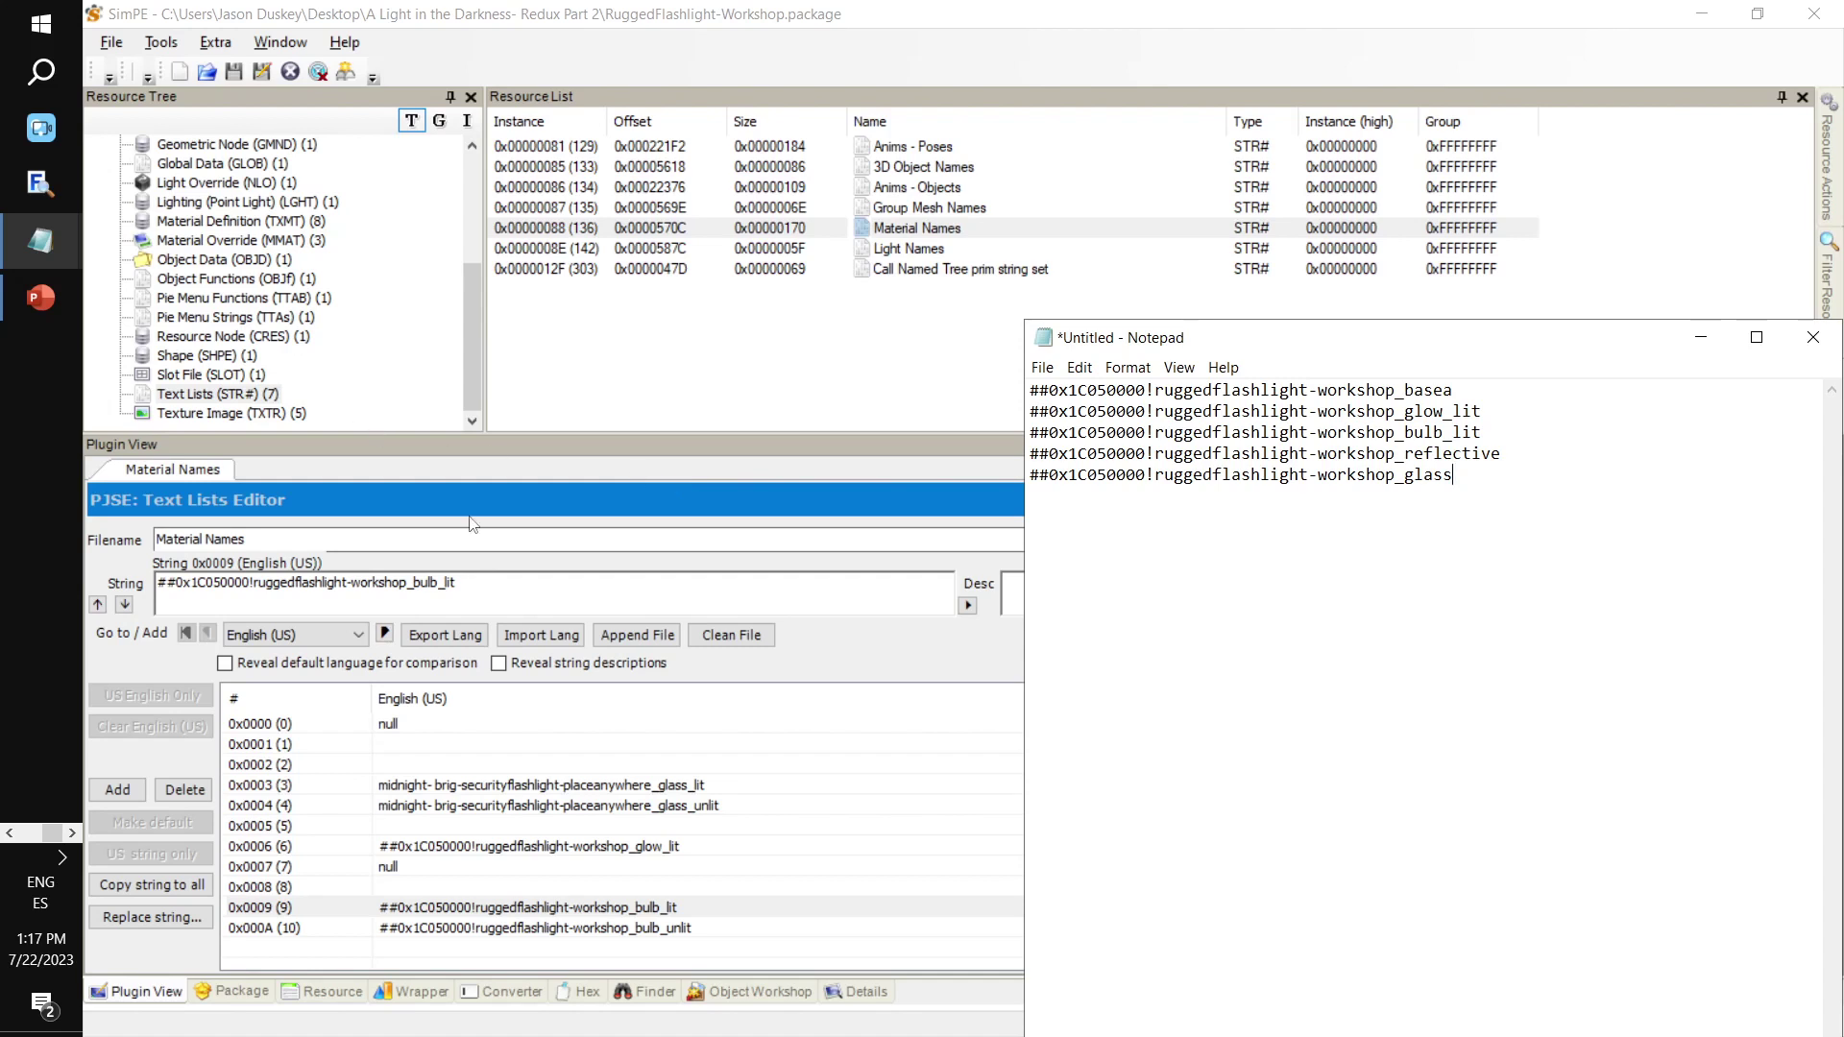
Load Midnight at the Brig- Tools- Security Flashlight, Holdable- SLAVE.package into the Object Workshop for cloning
{"action": "left_click", "coordinate": [761, 993]}
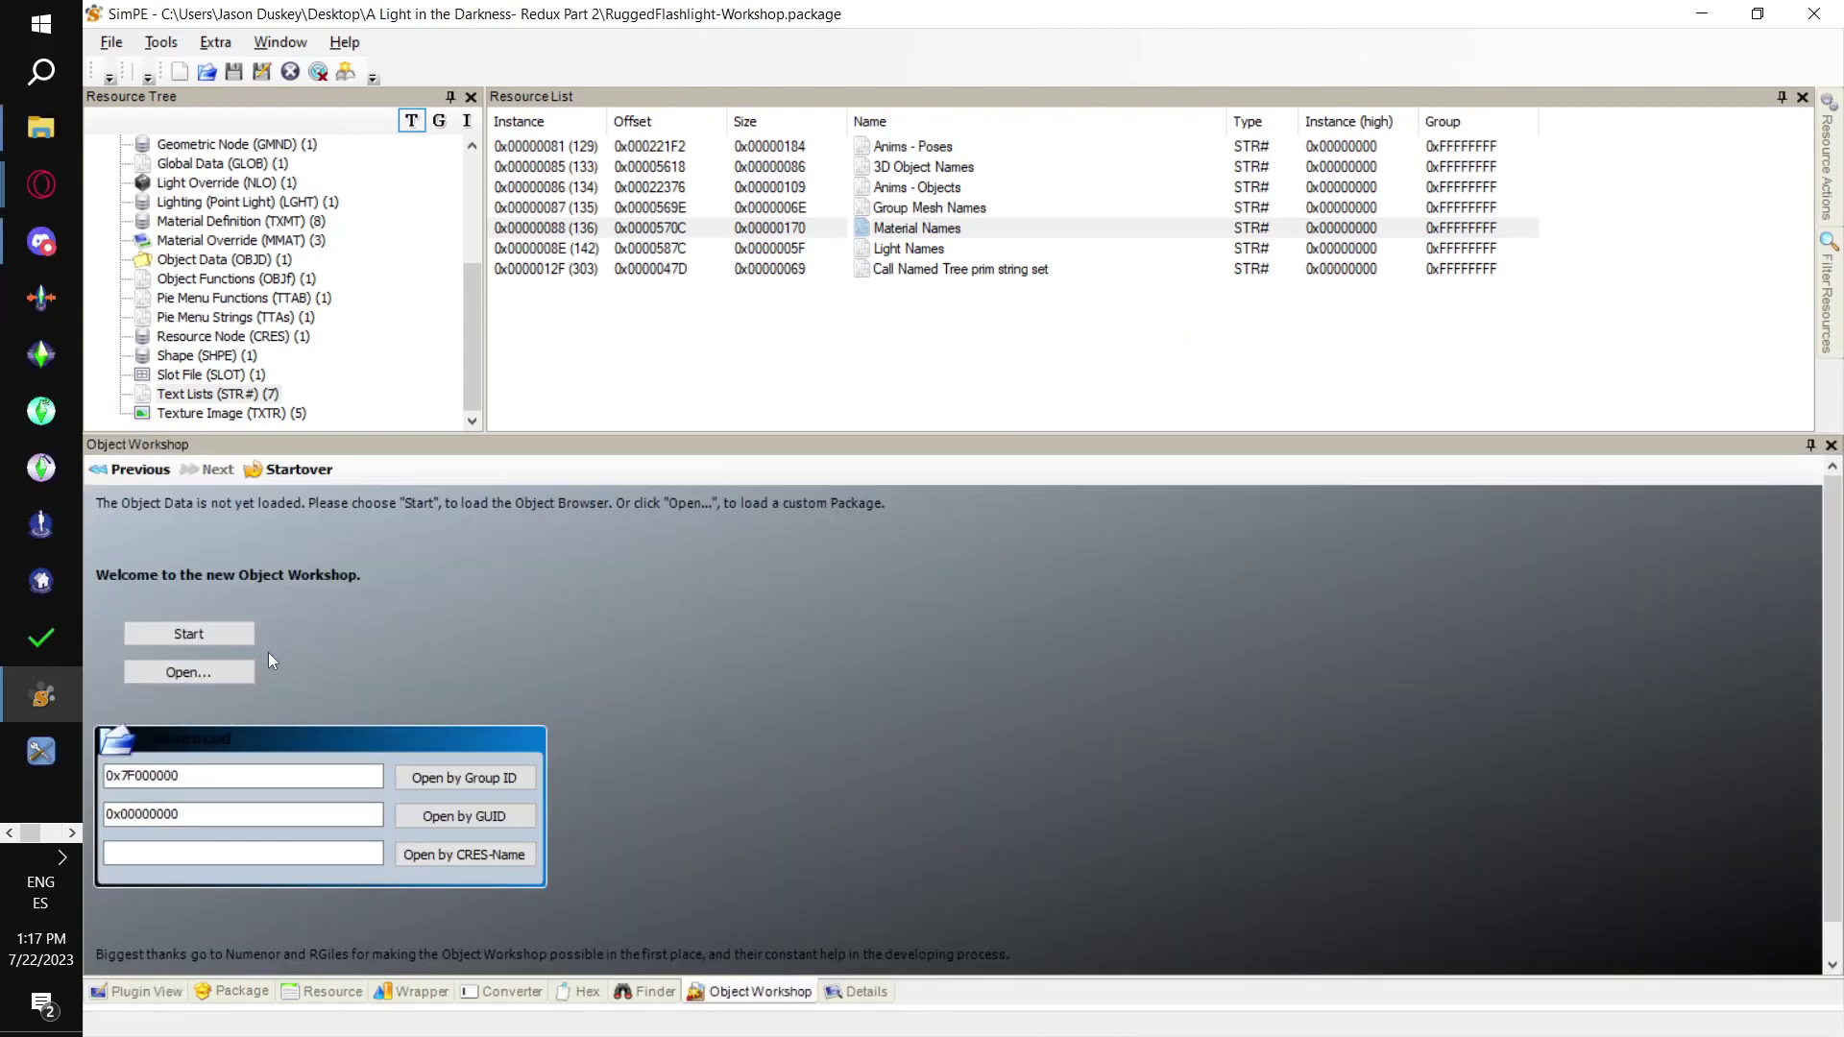
{"action": "left_click", "coordinate": [188, 672]}
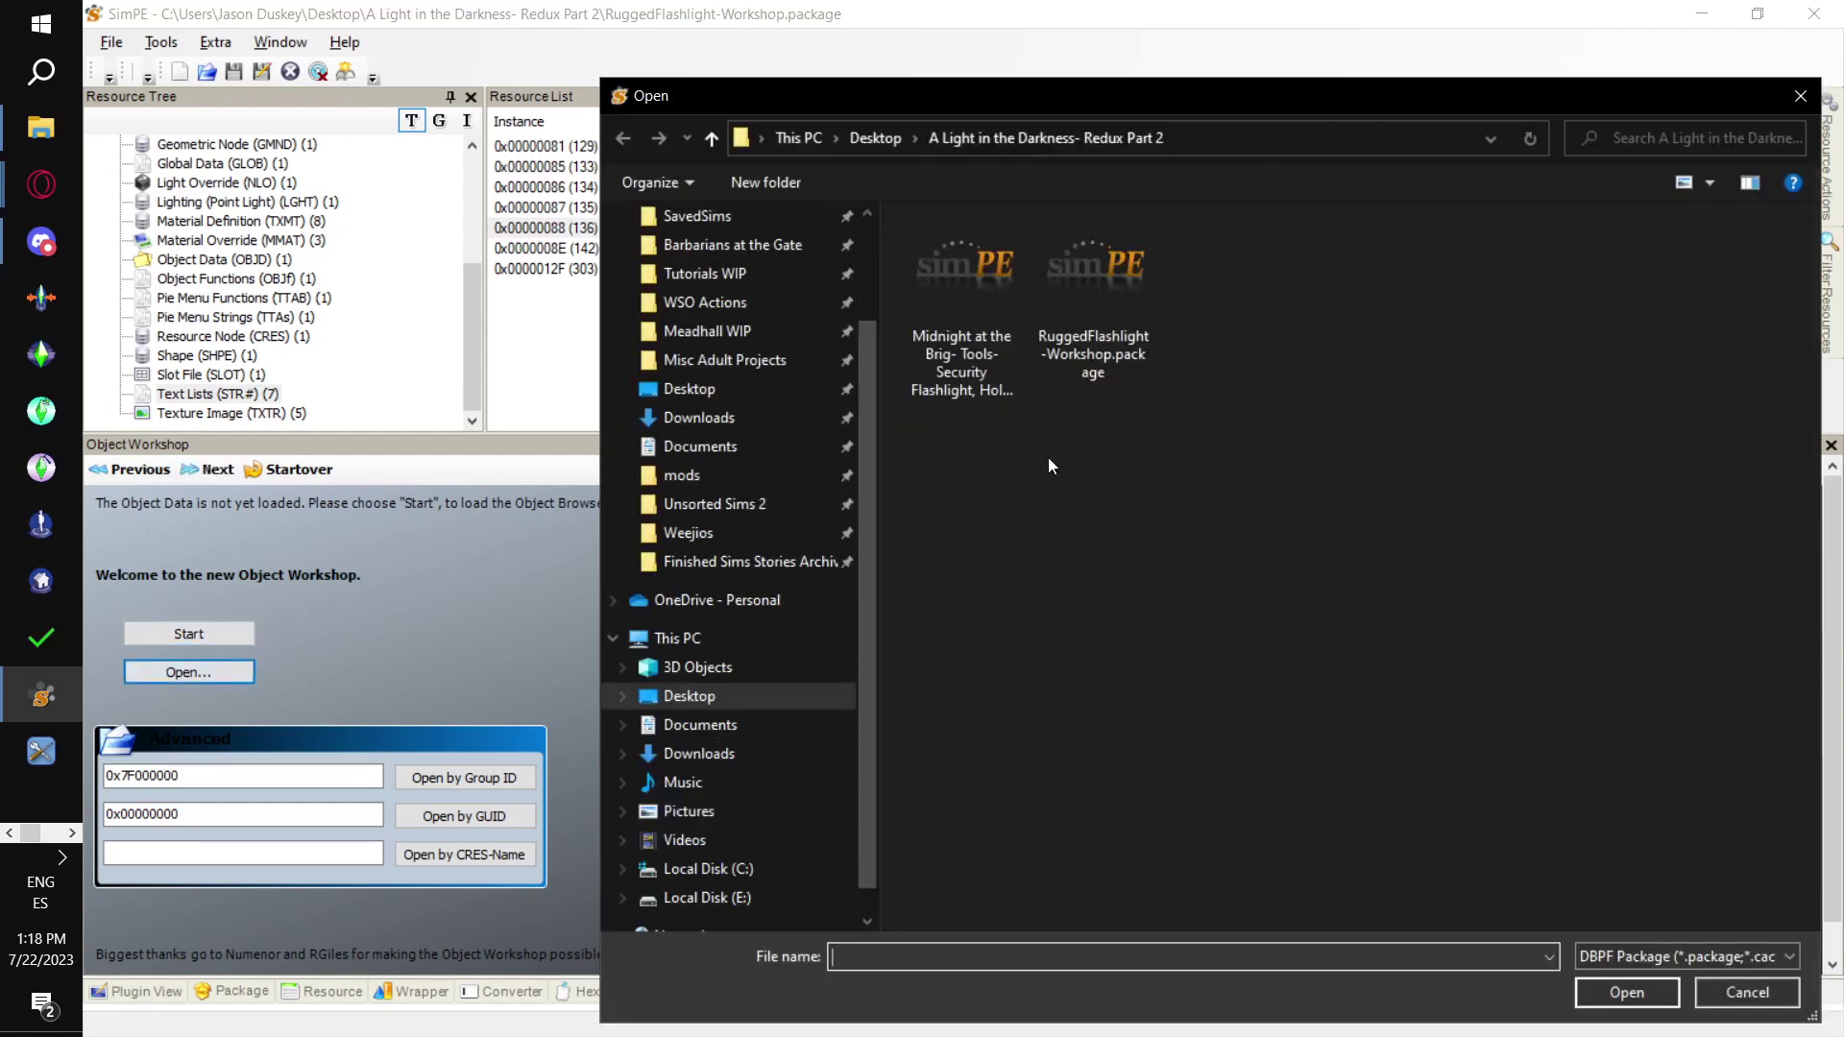
{"action": "left_click", "coordinate": [963, 334]}
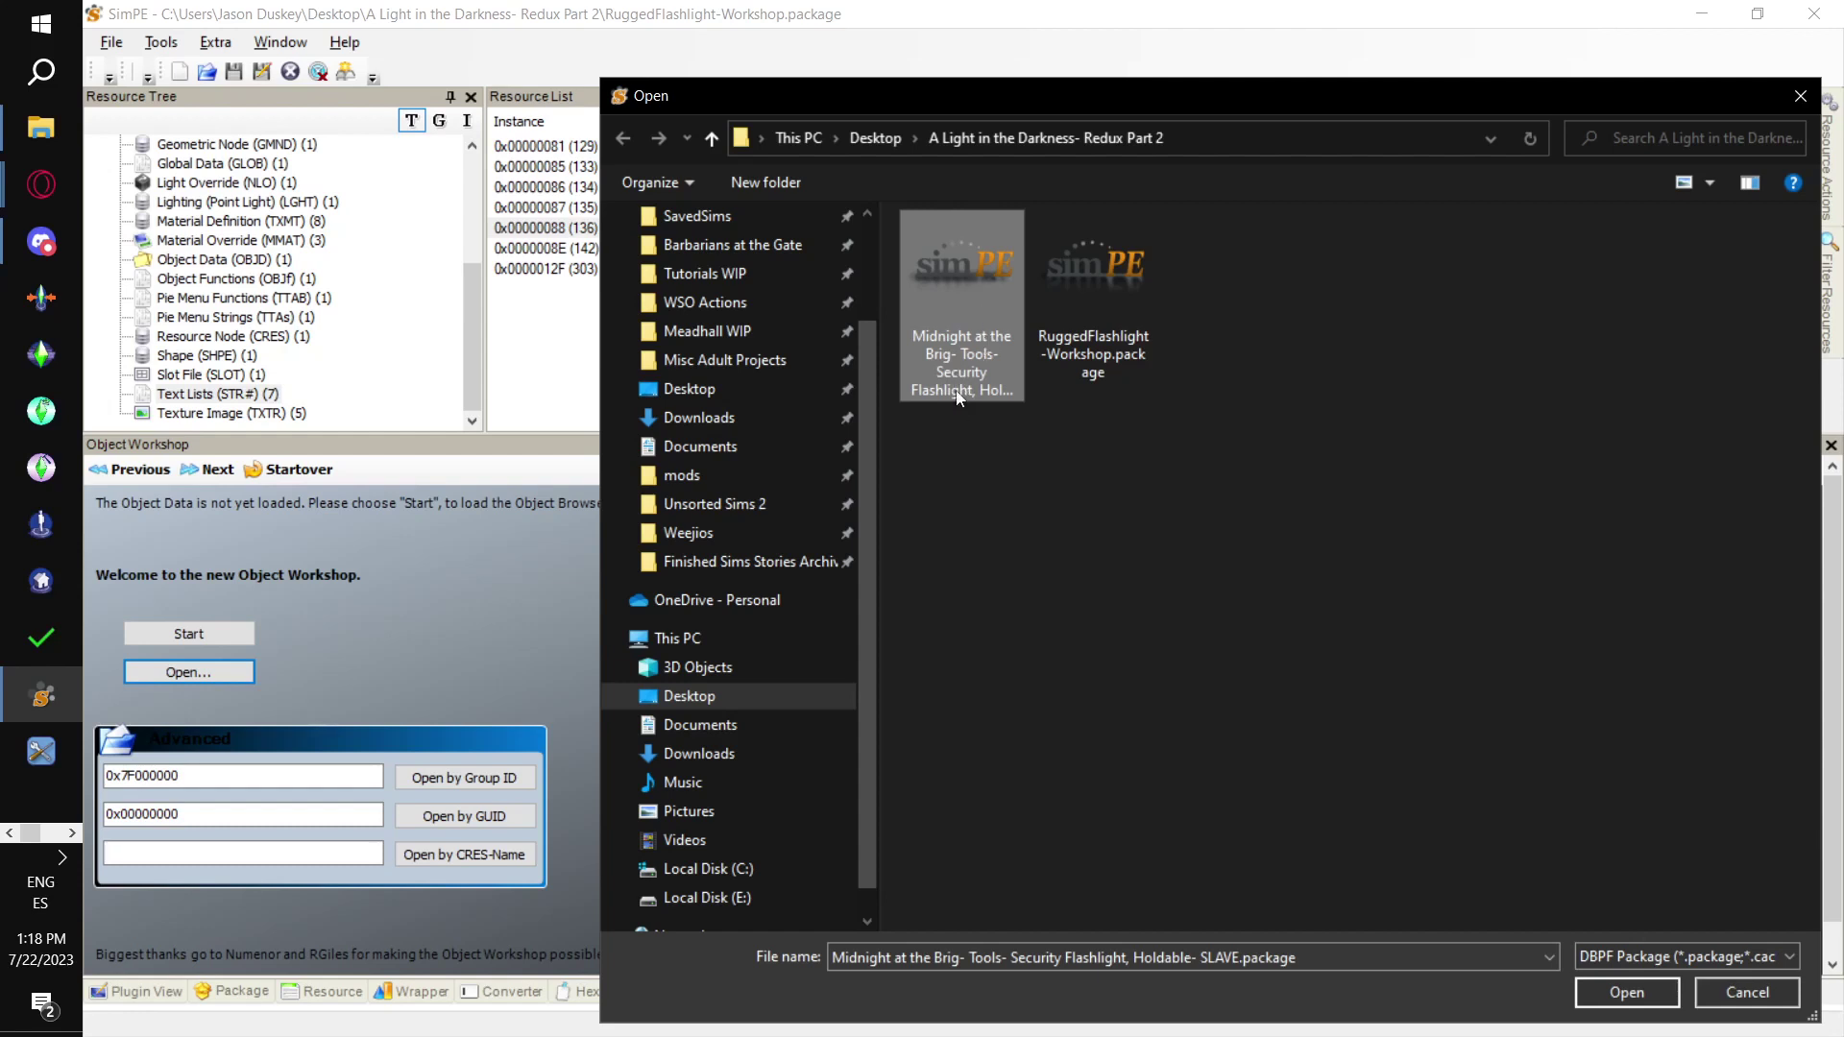
{"action": "left_click", "coordinate": [1618, 991]}
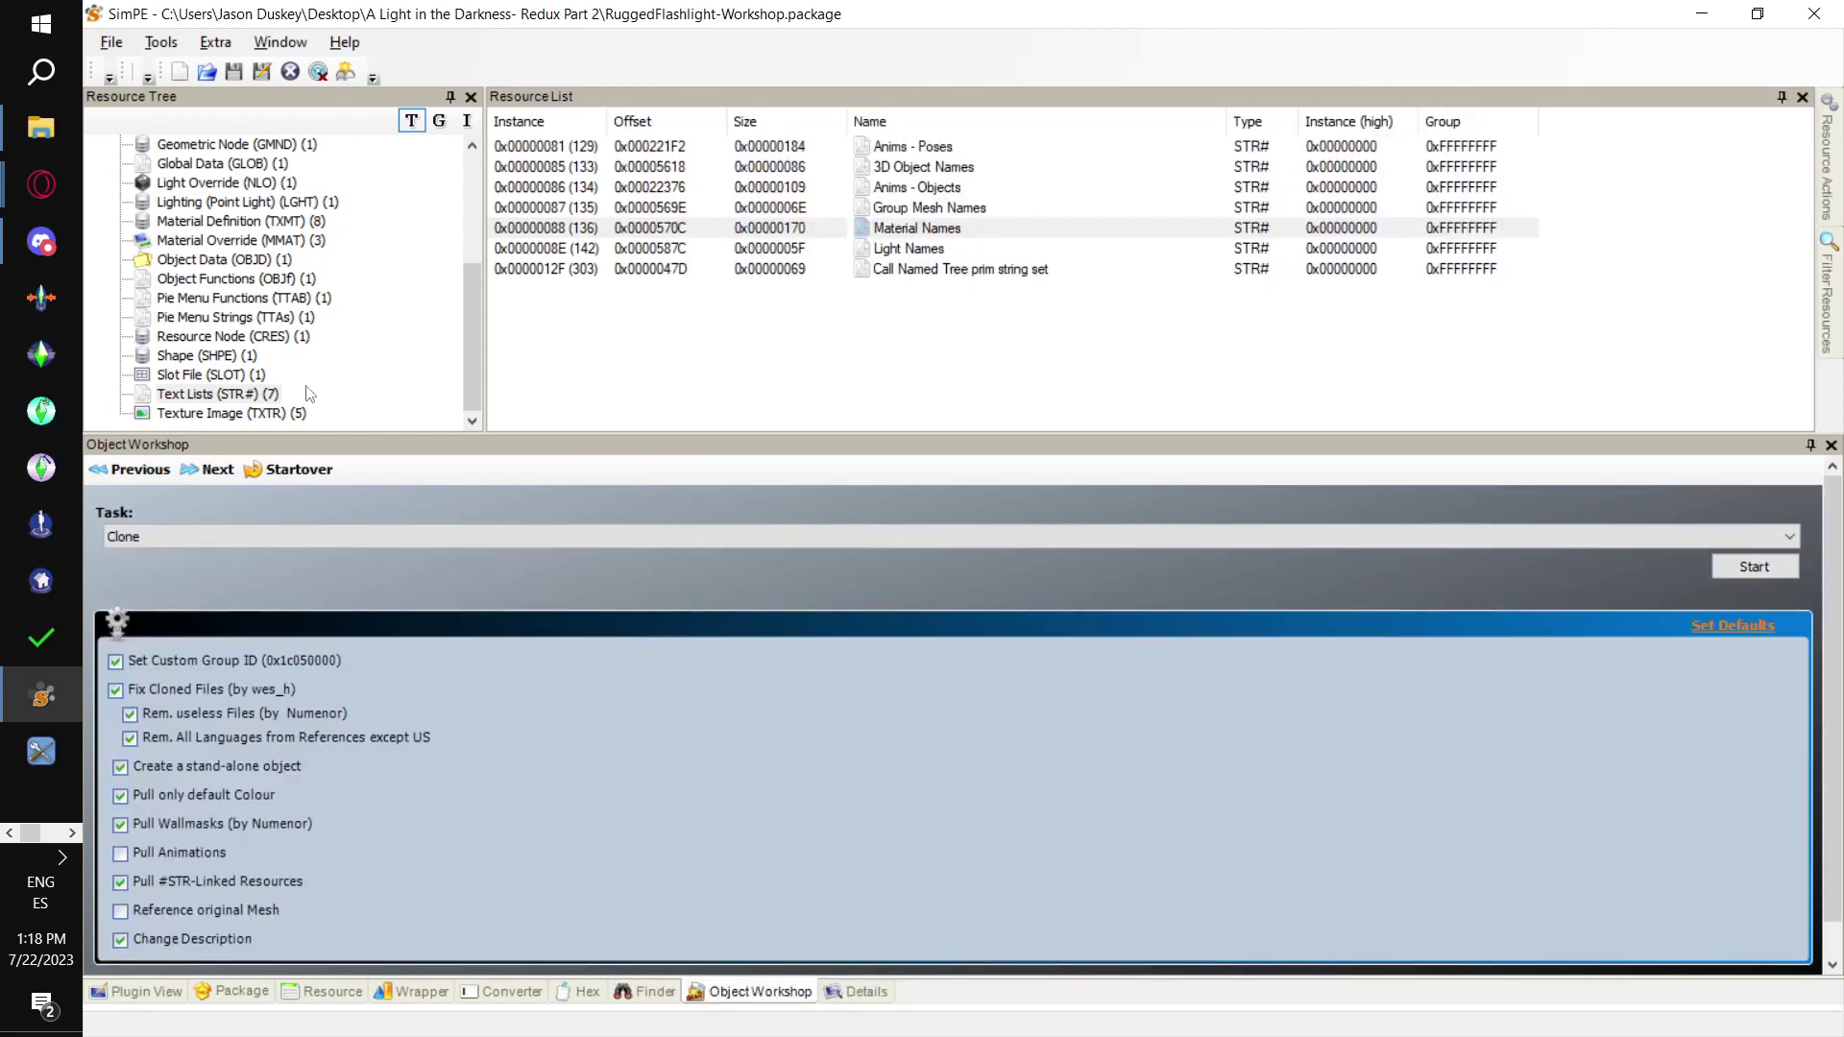
Title the clone "flashlight holdable", keeping the default clone options, and finish the Object Workshop setup
{"action": "left_click", "coordinate": [220, 478]}
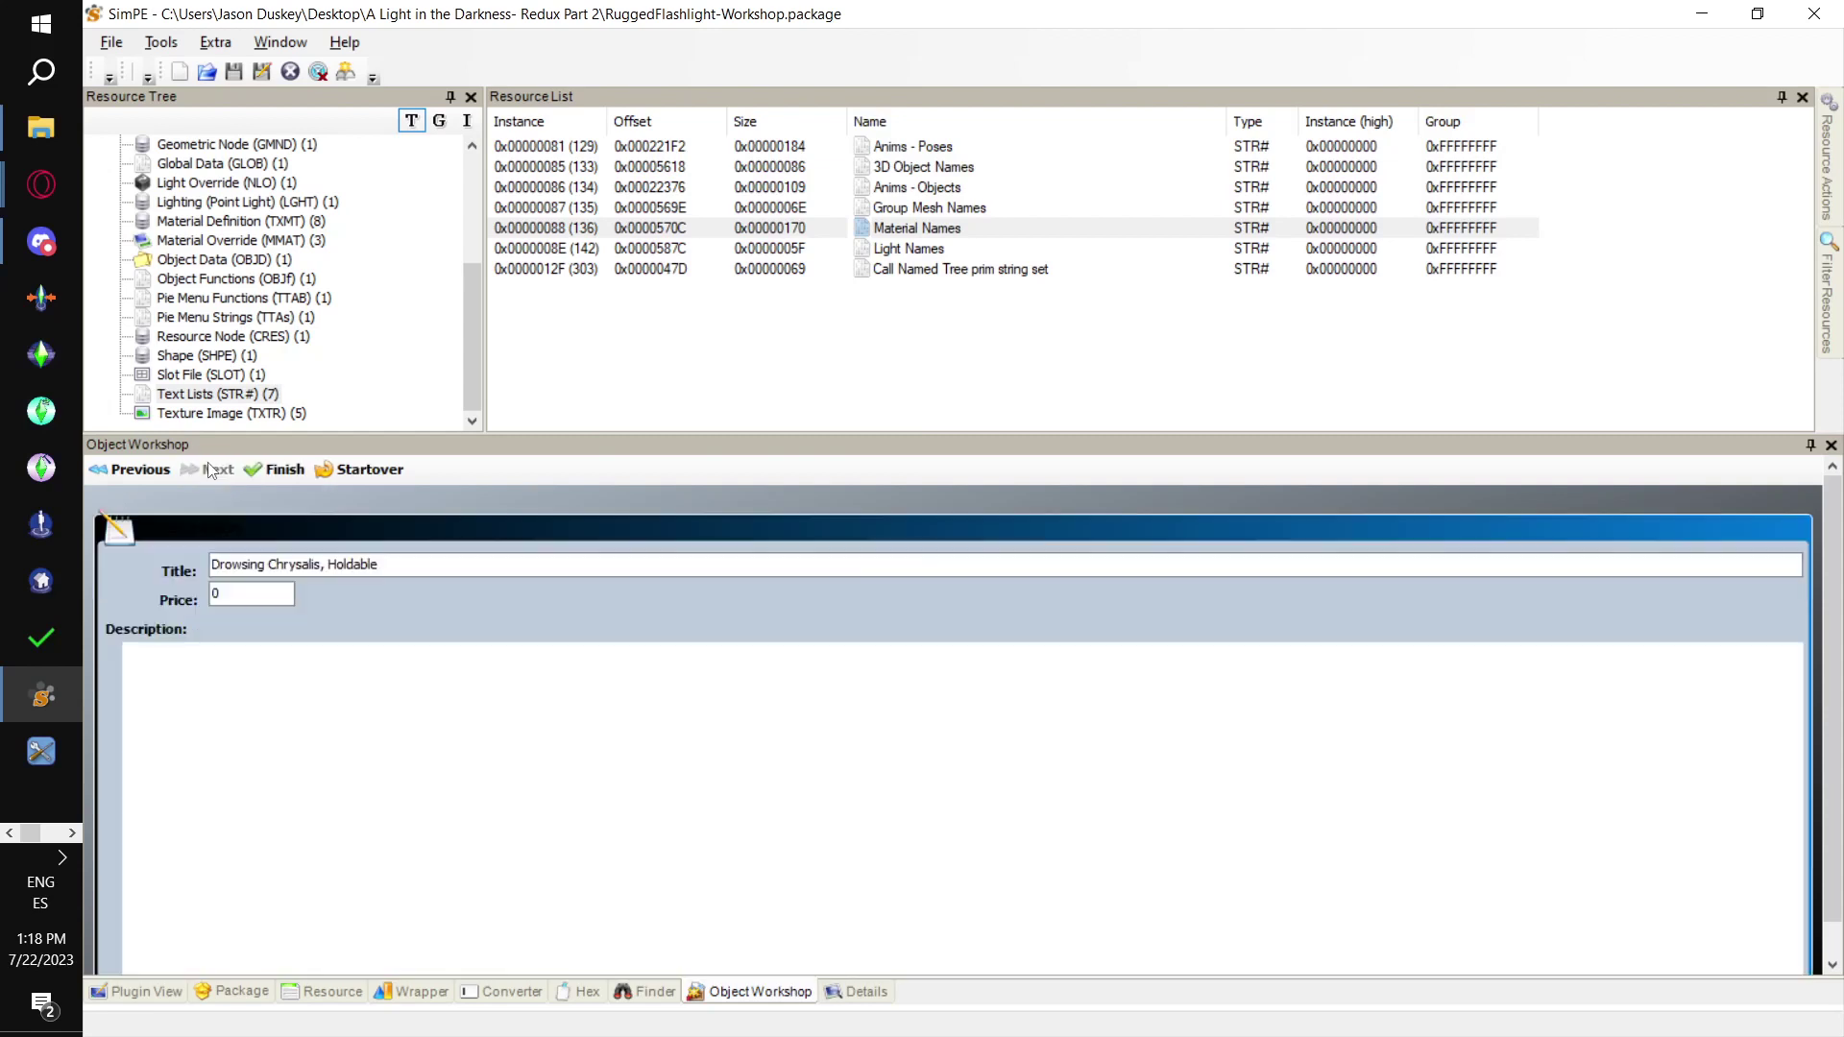
{"action": "left_click_drag", "start_coordinate": [214, 565], "coordinate": [538, 568]}
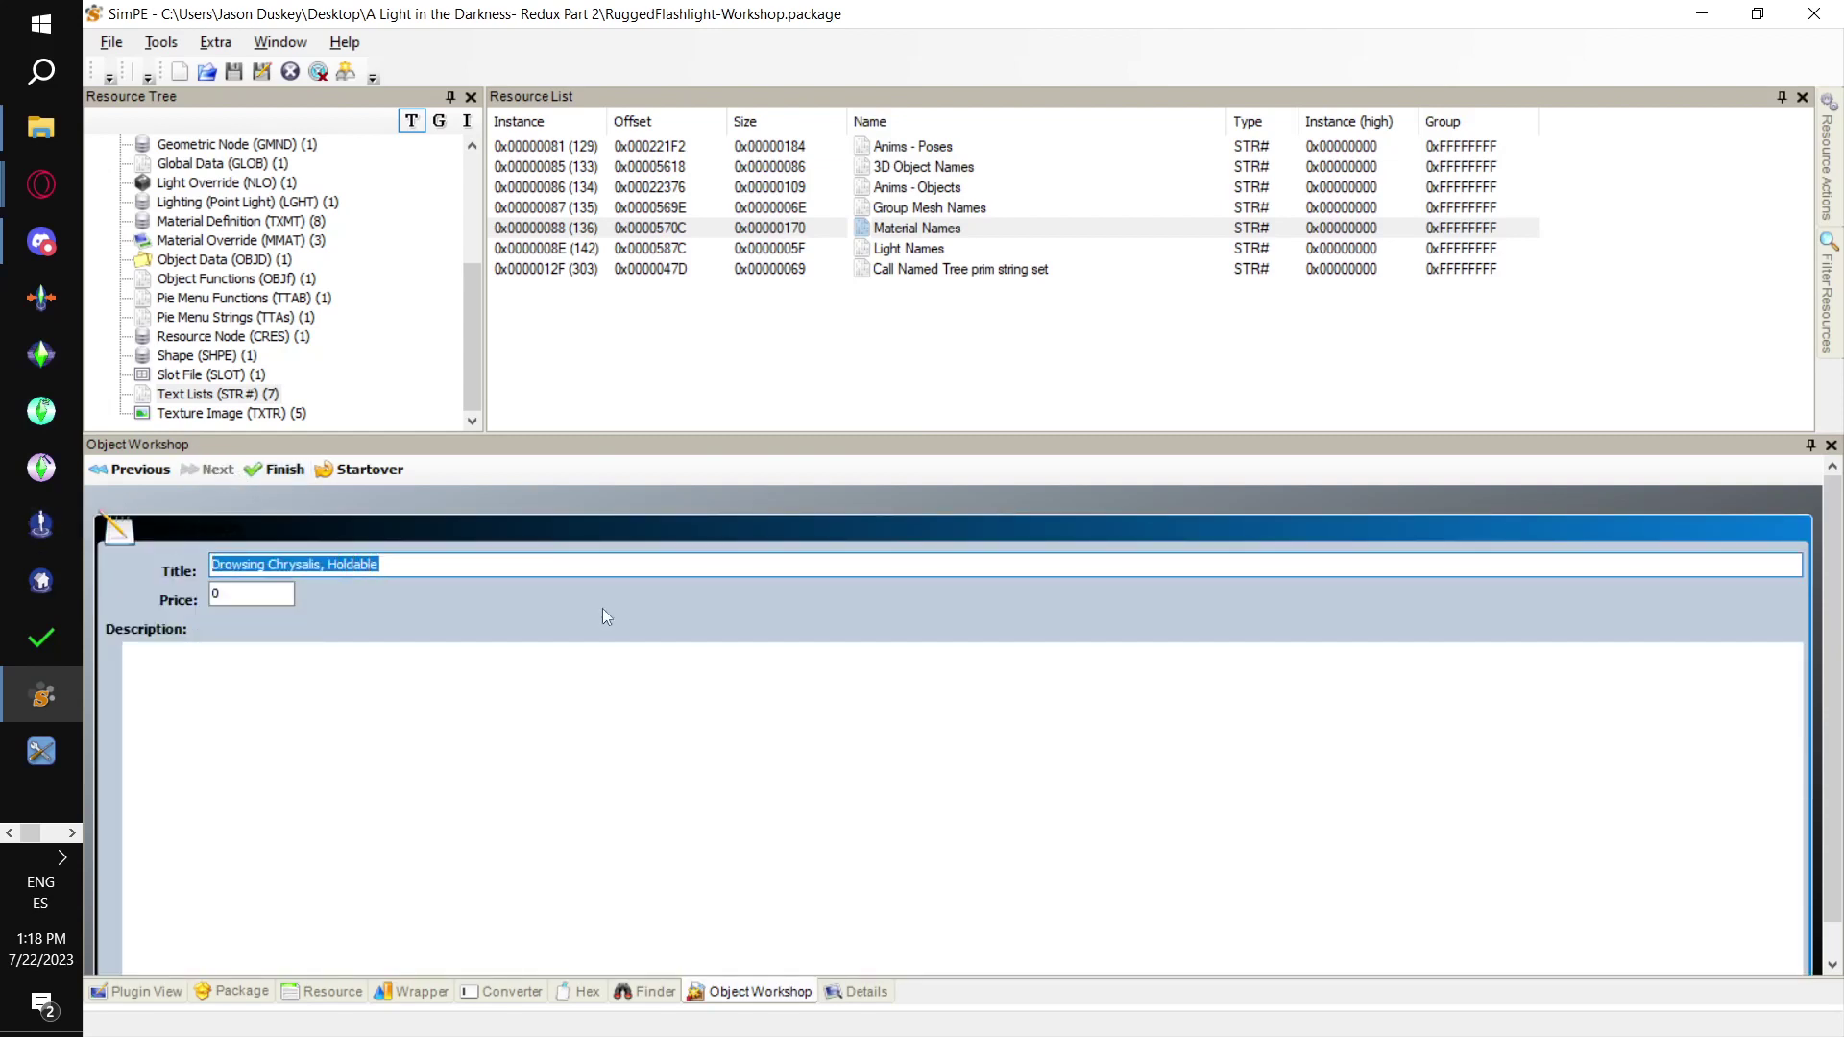
{"action": "type", "text": "flashlight"}
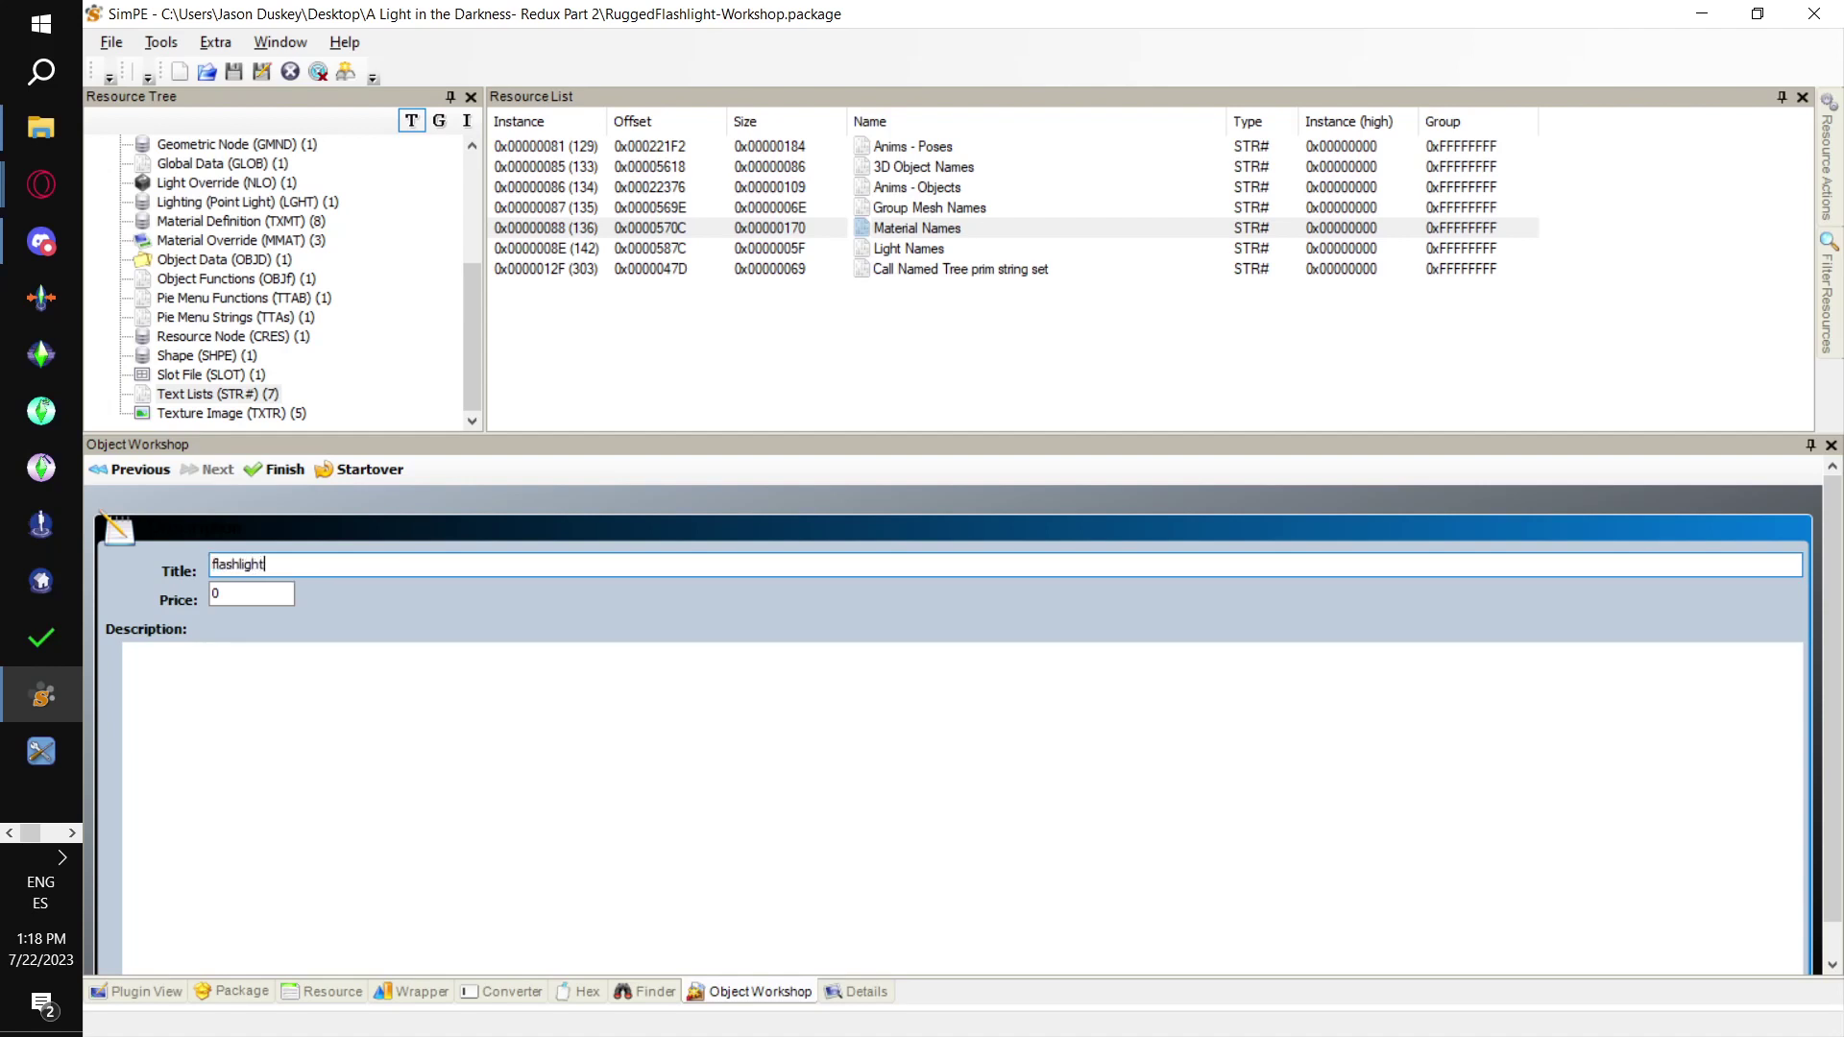
{"action": "type", "text": " holdable"}
{"action": "left_click", "coordinate": [273, 471]}
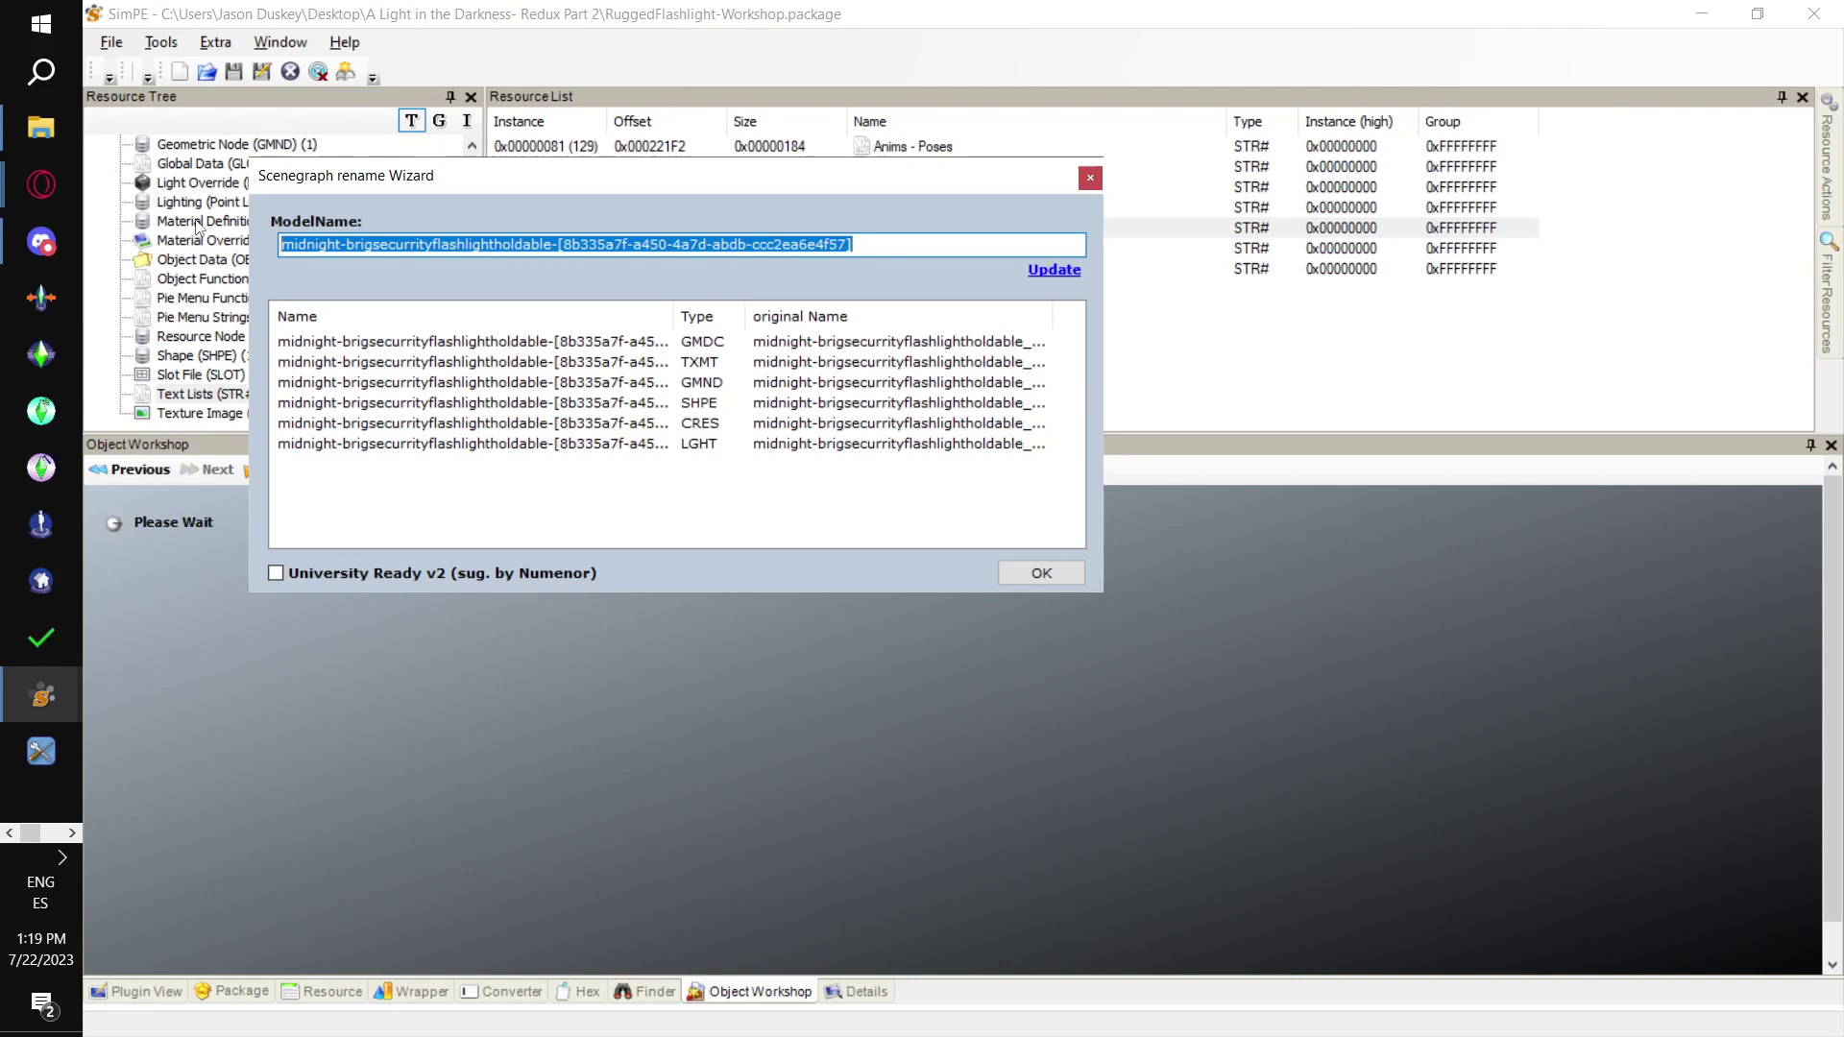
Set the clone's model name to workshop-flashlight-holdable, update the resource names and accept the rename
{"action": "type", "text": "wor"}
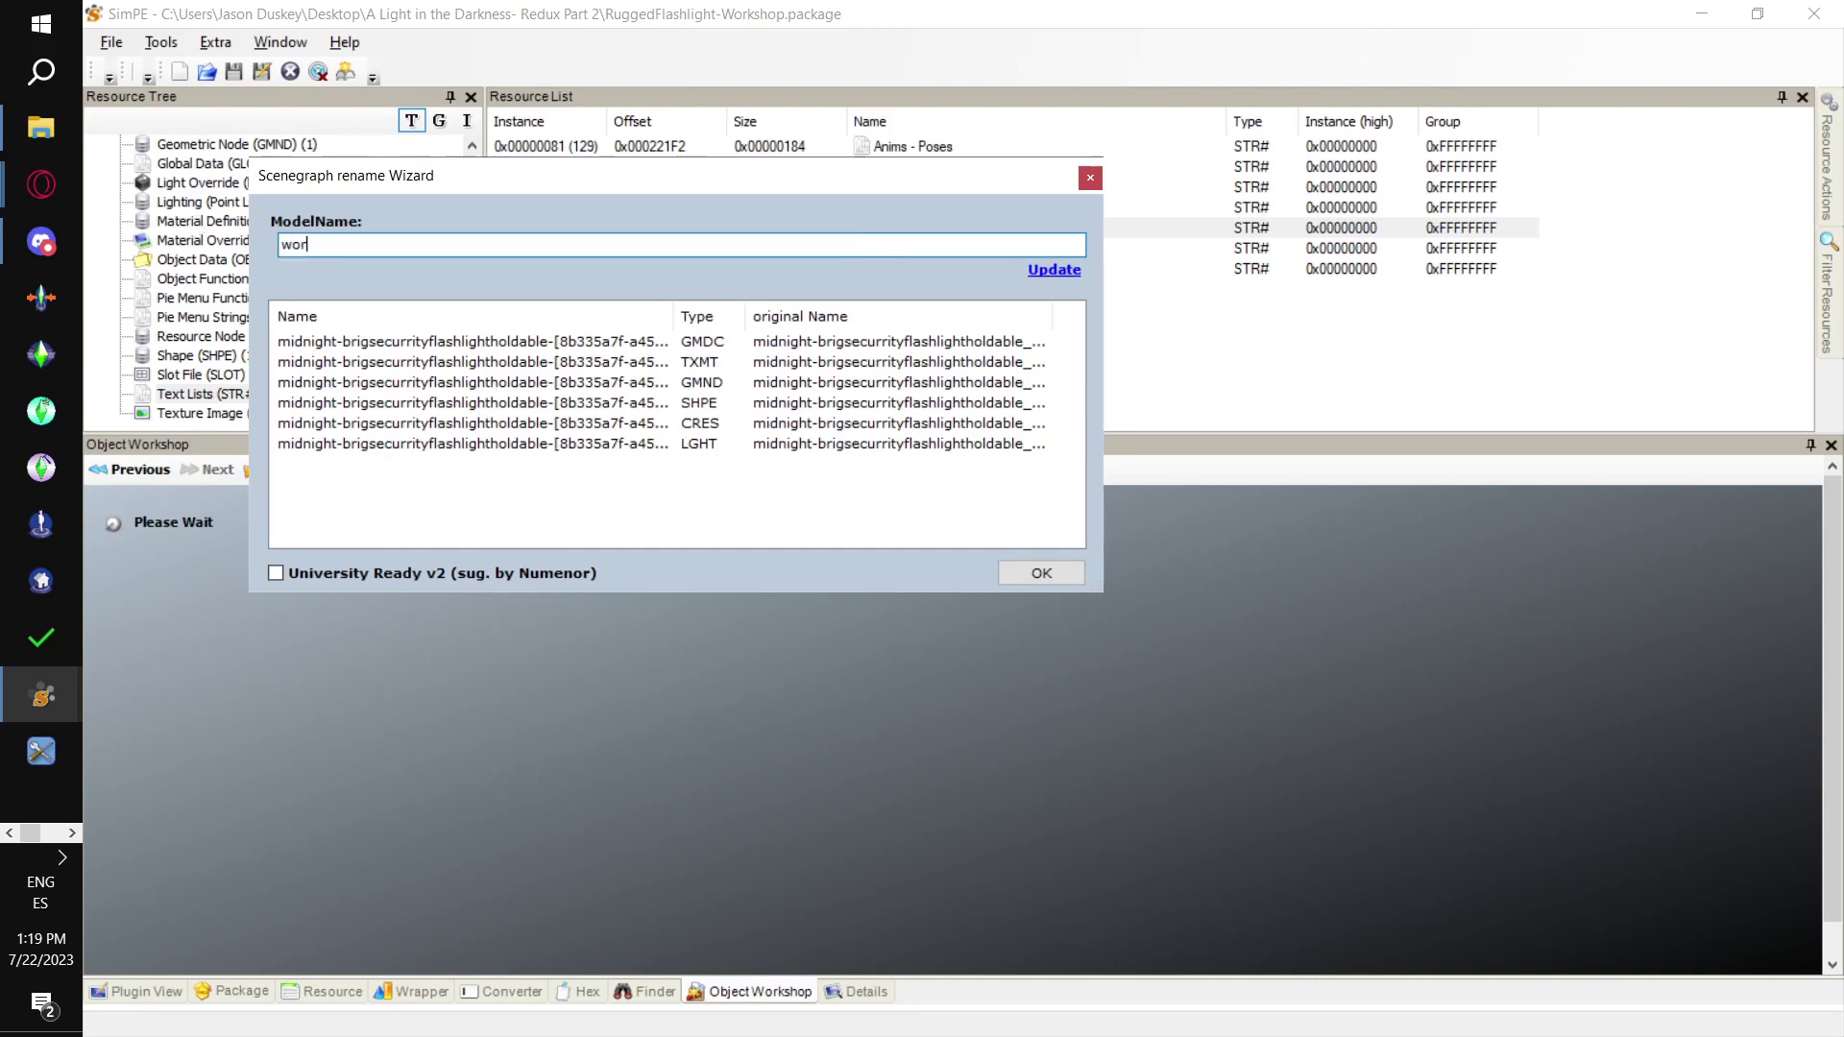
{"action": "type", "text": "kshop-flashlight-holdable"}
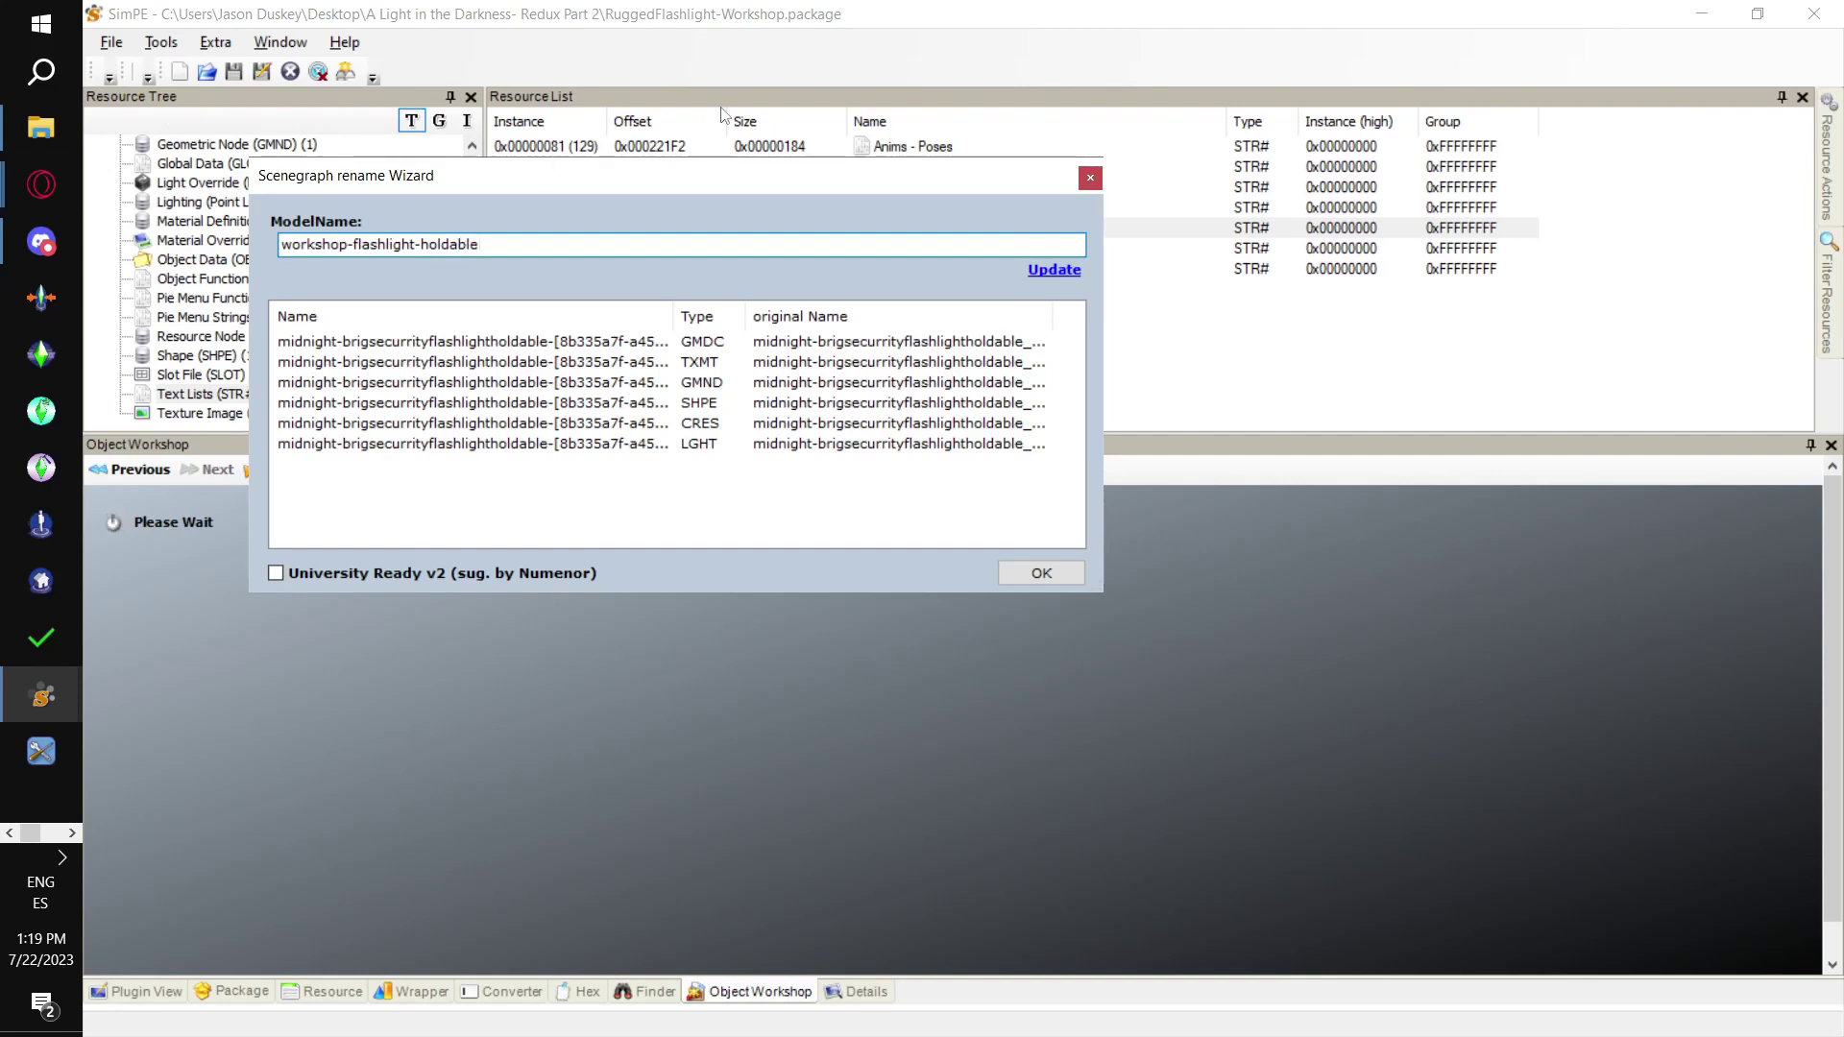
{"action": "left_click", "coordinate": [1058, 272]}
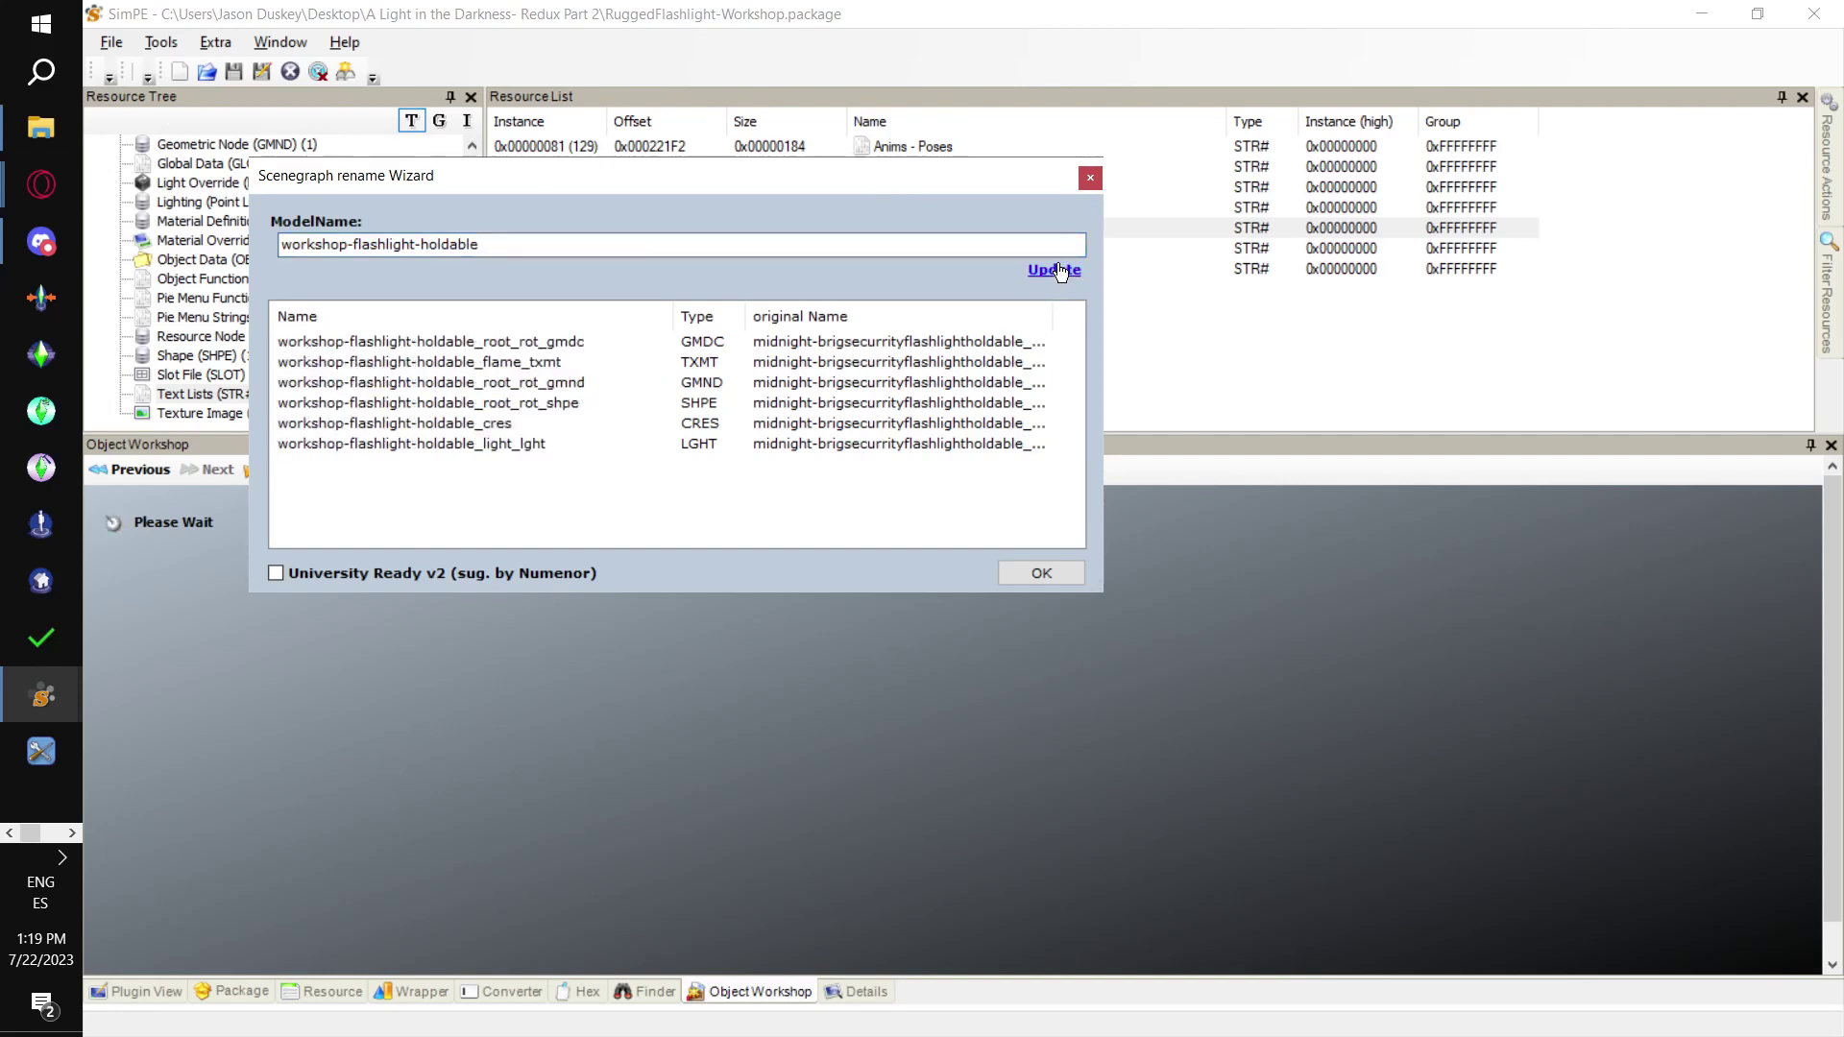
{"action": "left_click", "coordinate": [1056, 571]}
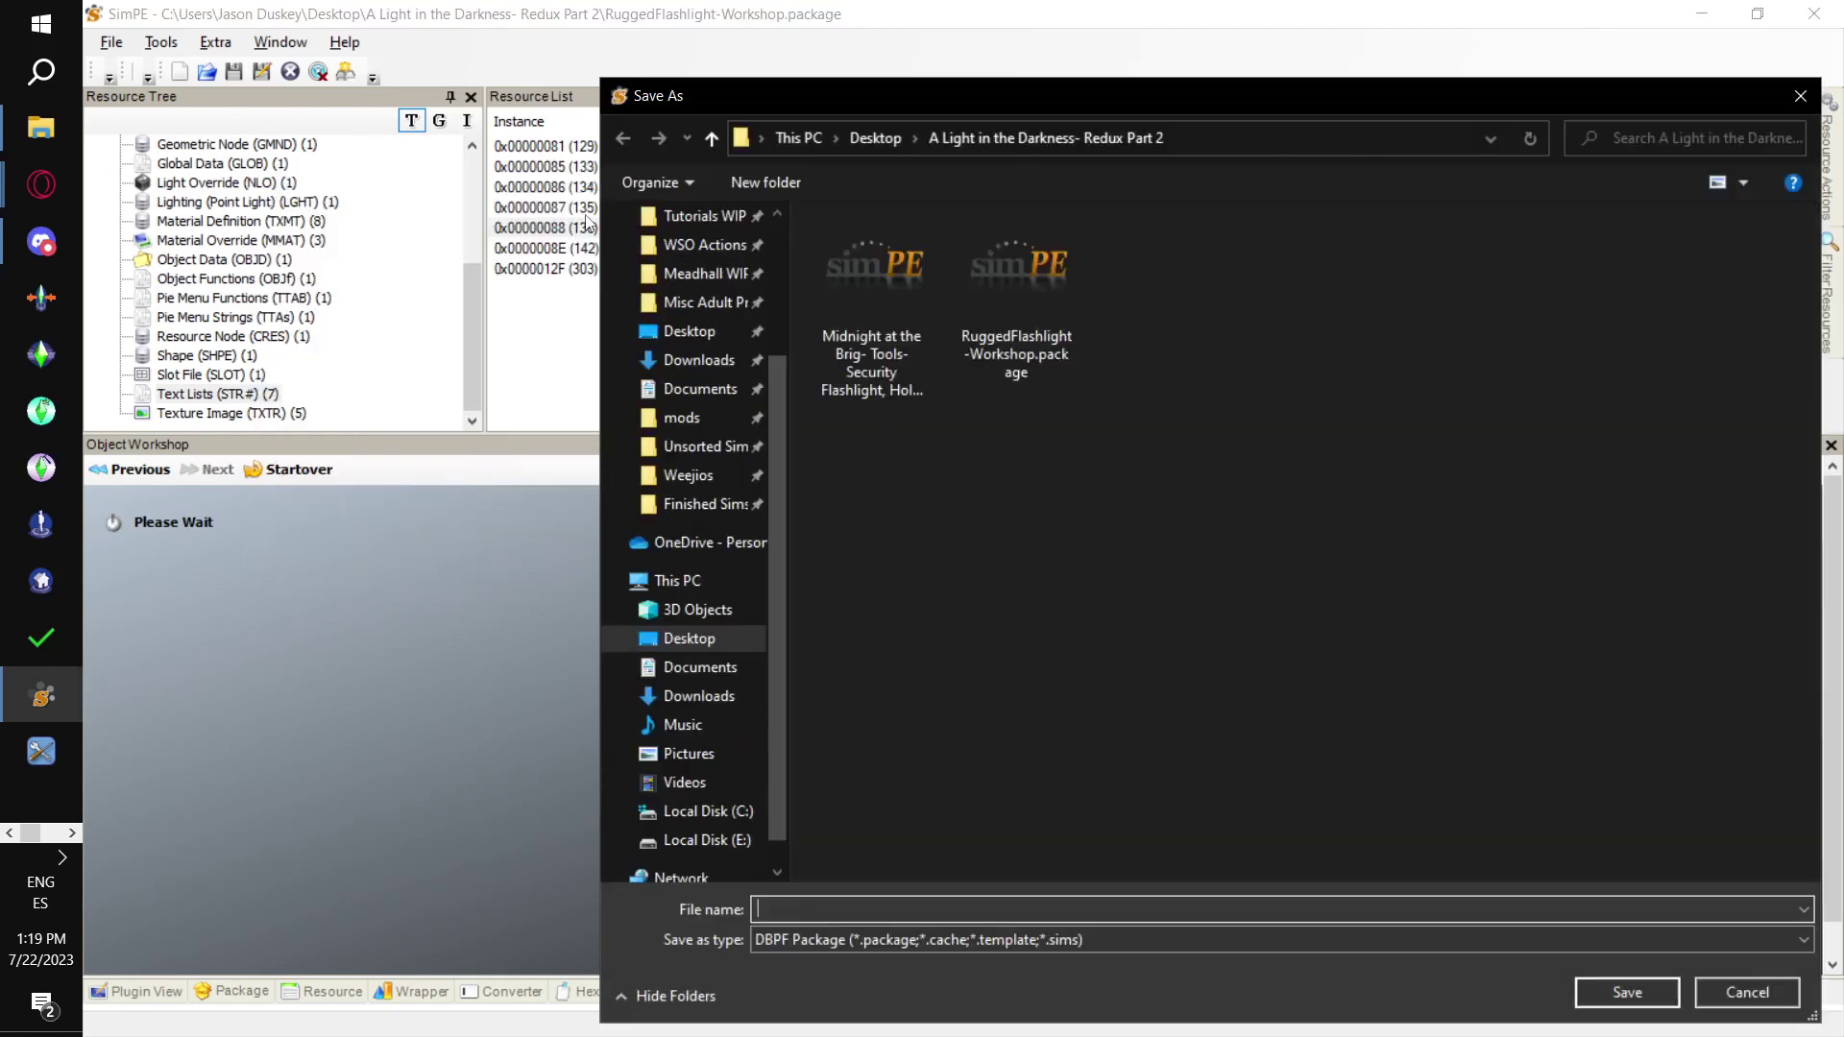
Save the clone as RuggedFlashlight-Holadable.package and save the pending changes to the RuggedFlashlight-Workshop package
{"action": "left_click", "coordinate": [1017, 294]}
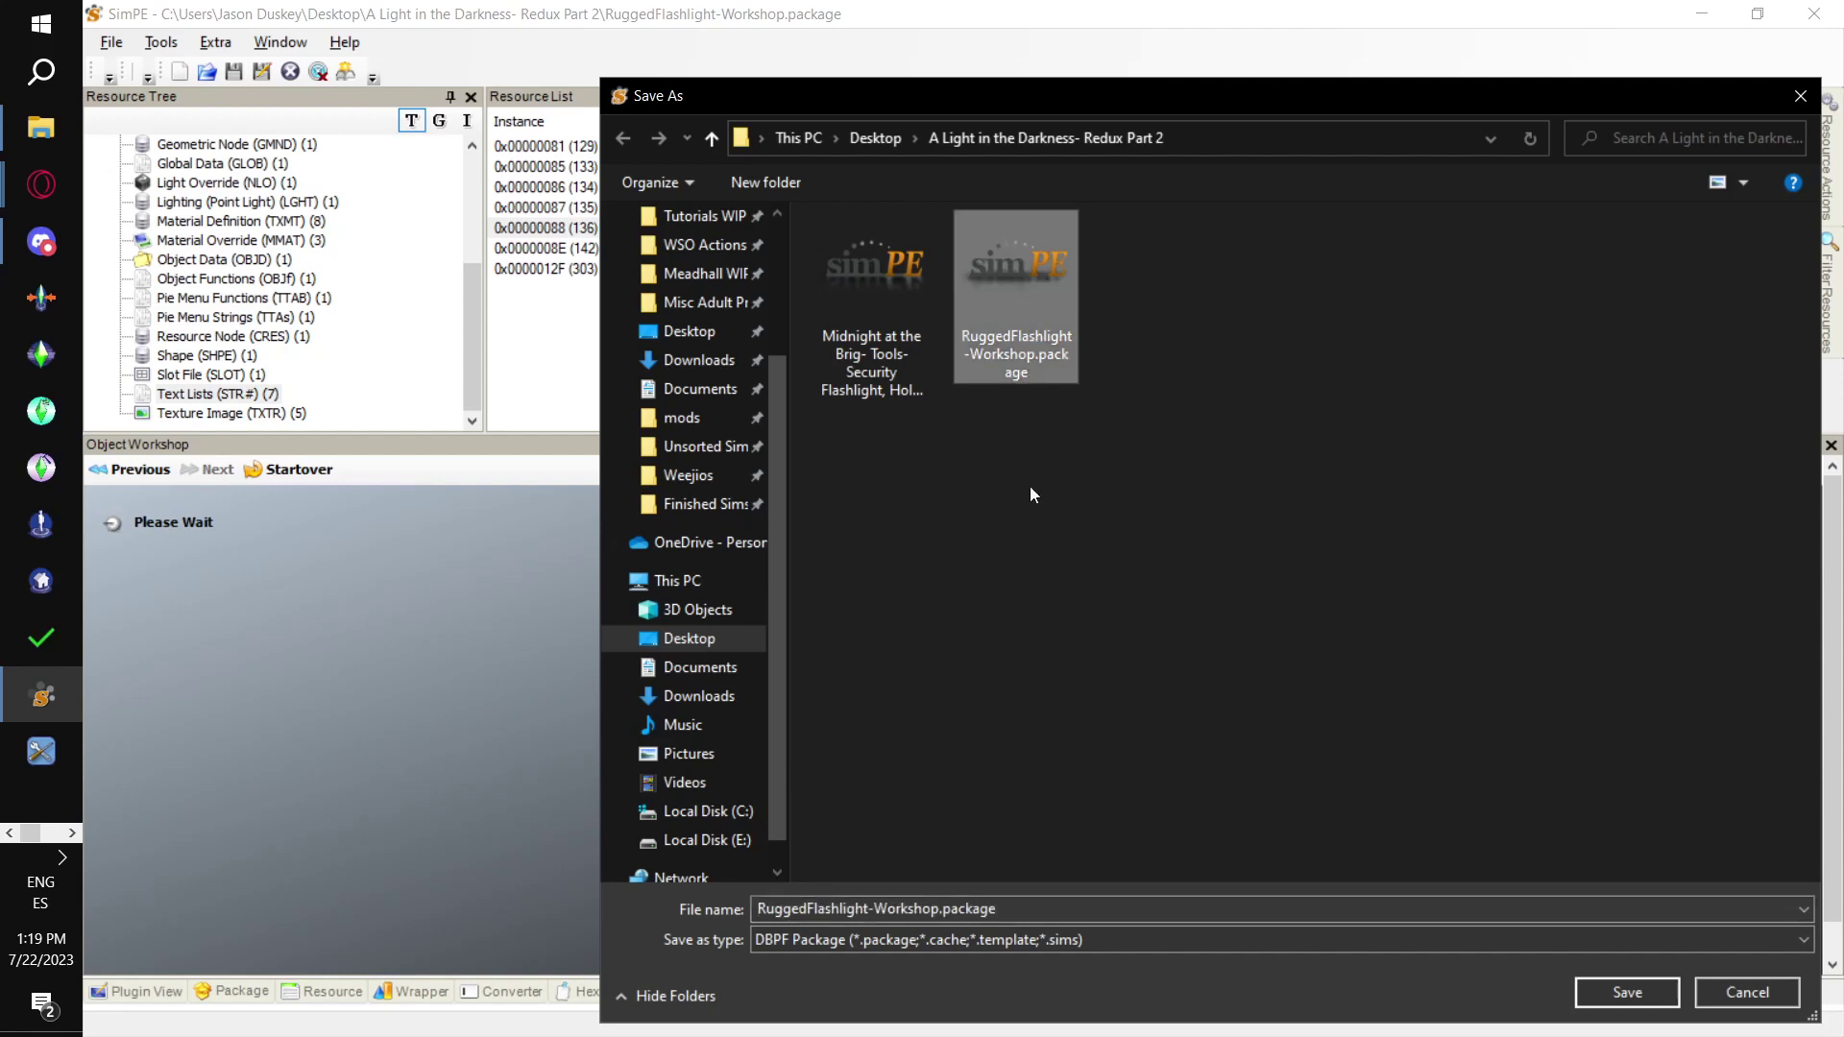
{"action": "left_click", "coordinate": [938, 908]}
{"action": "double_click", "coordinate": [939, 908]}
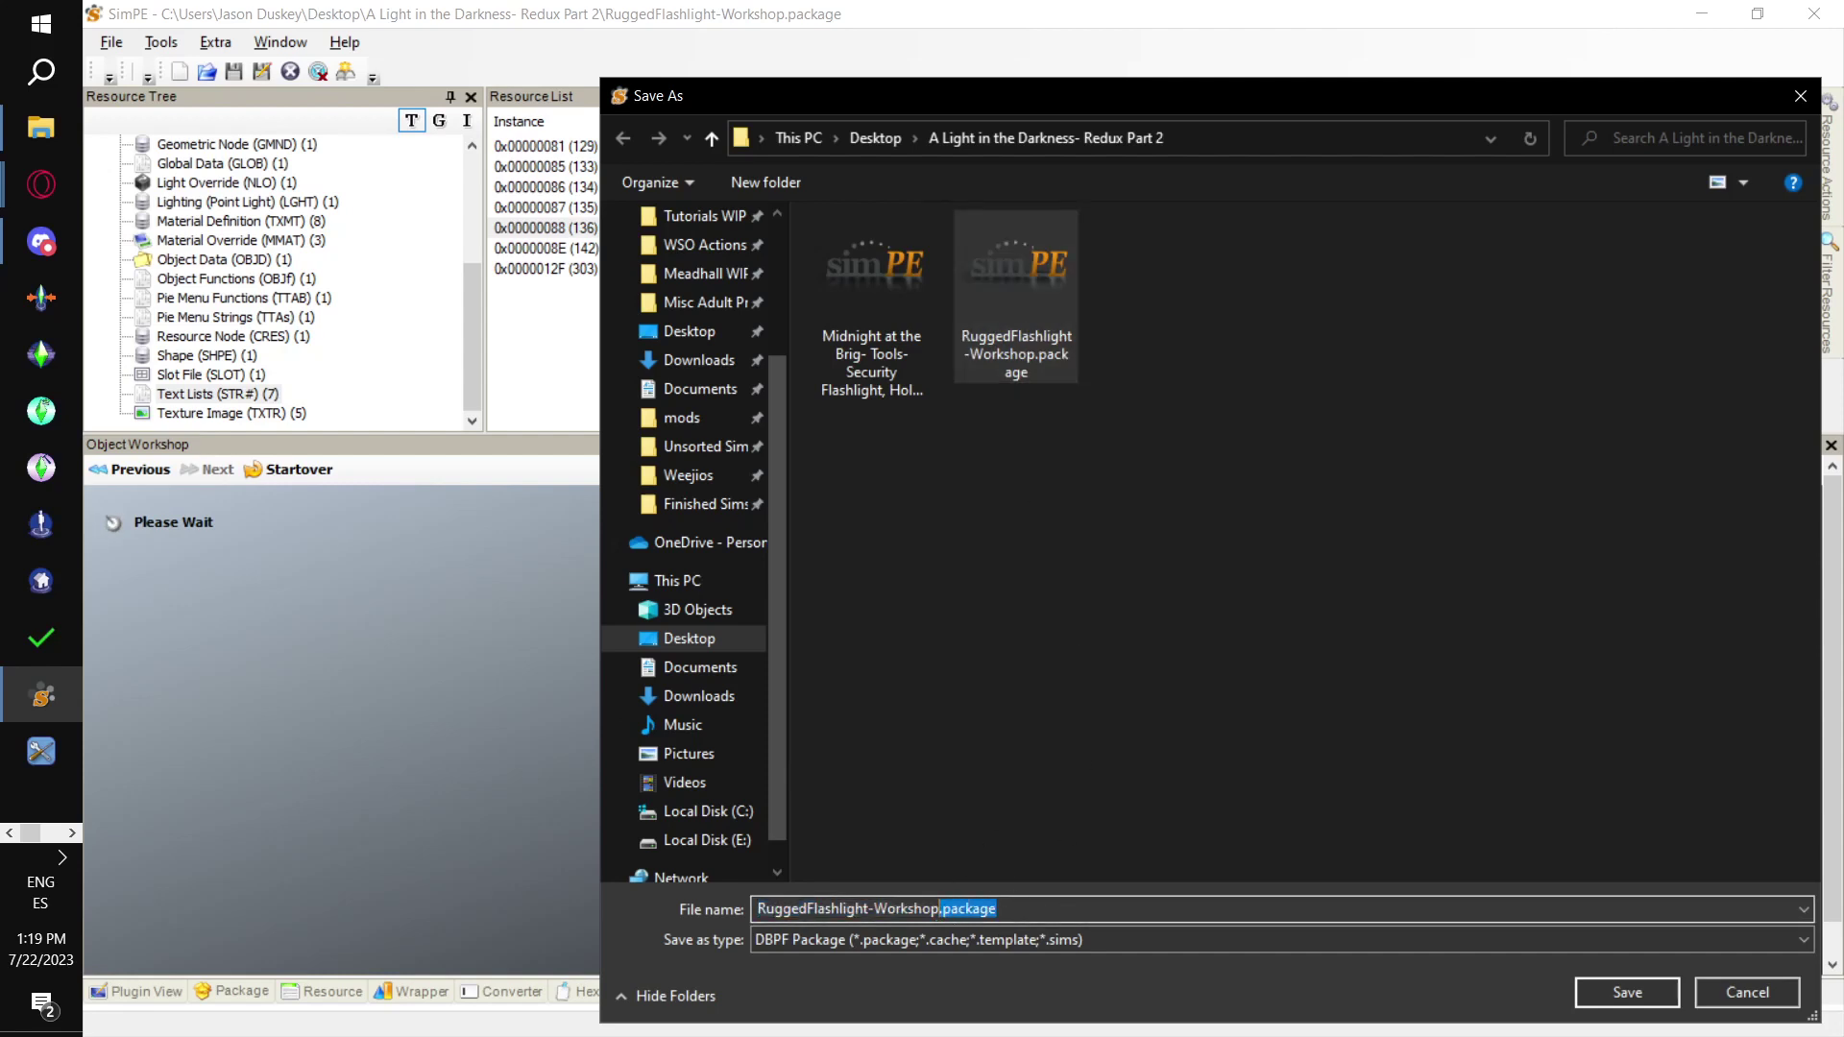
{"action": "key", "text": "BackSpace"}
{"action": "key", "text": "BackSpace"}
{"action": "key", "text": "BackSpace"}
{"action": "key", "text": "BackSpace"}
{"action": "key", "text": "BackSpace"}
{"action": "key", "text": "BackSpace"}
{"action": "key", "text": "BackSpace"}
{"action": "key", "text": "BackSpace"}
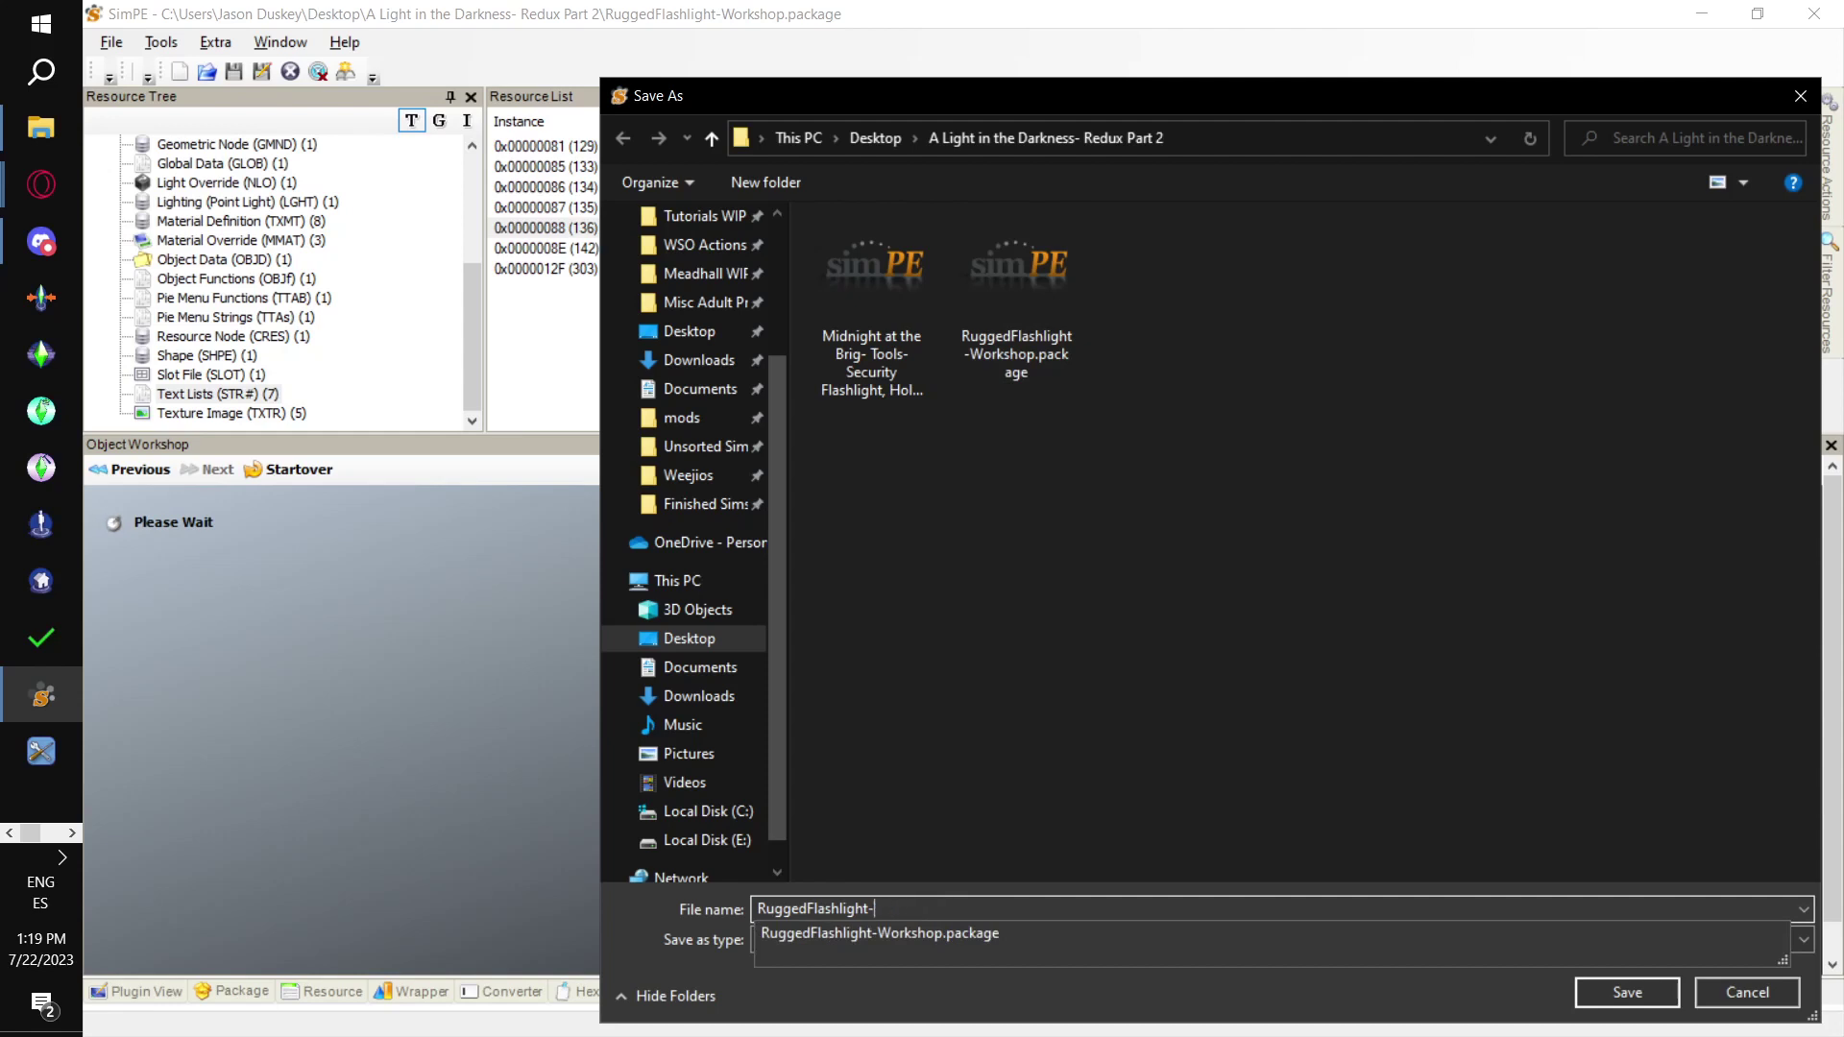
{"action": "type", "text": "Holadab"}
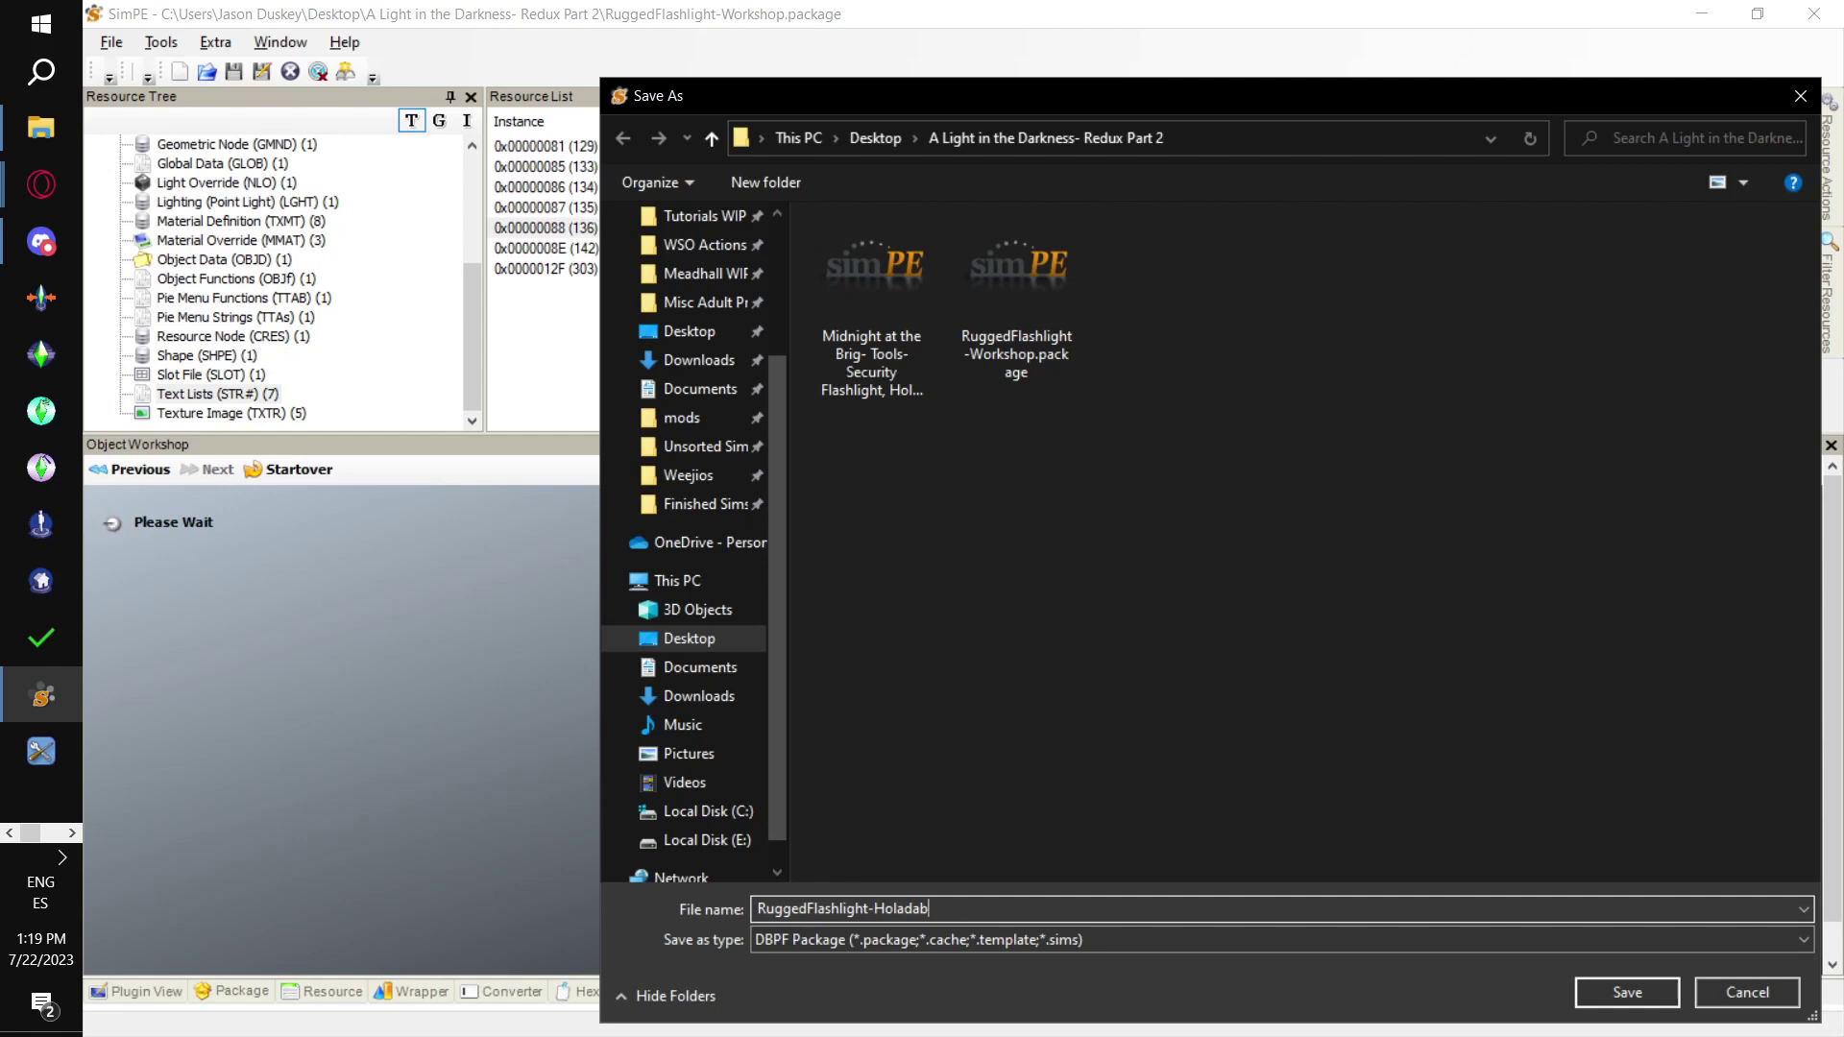
{"action": "type", "text": "le"}
{"action": "left_click", "coordinate": [1630, 993]}
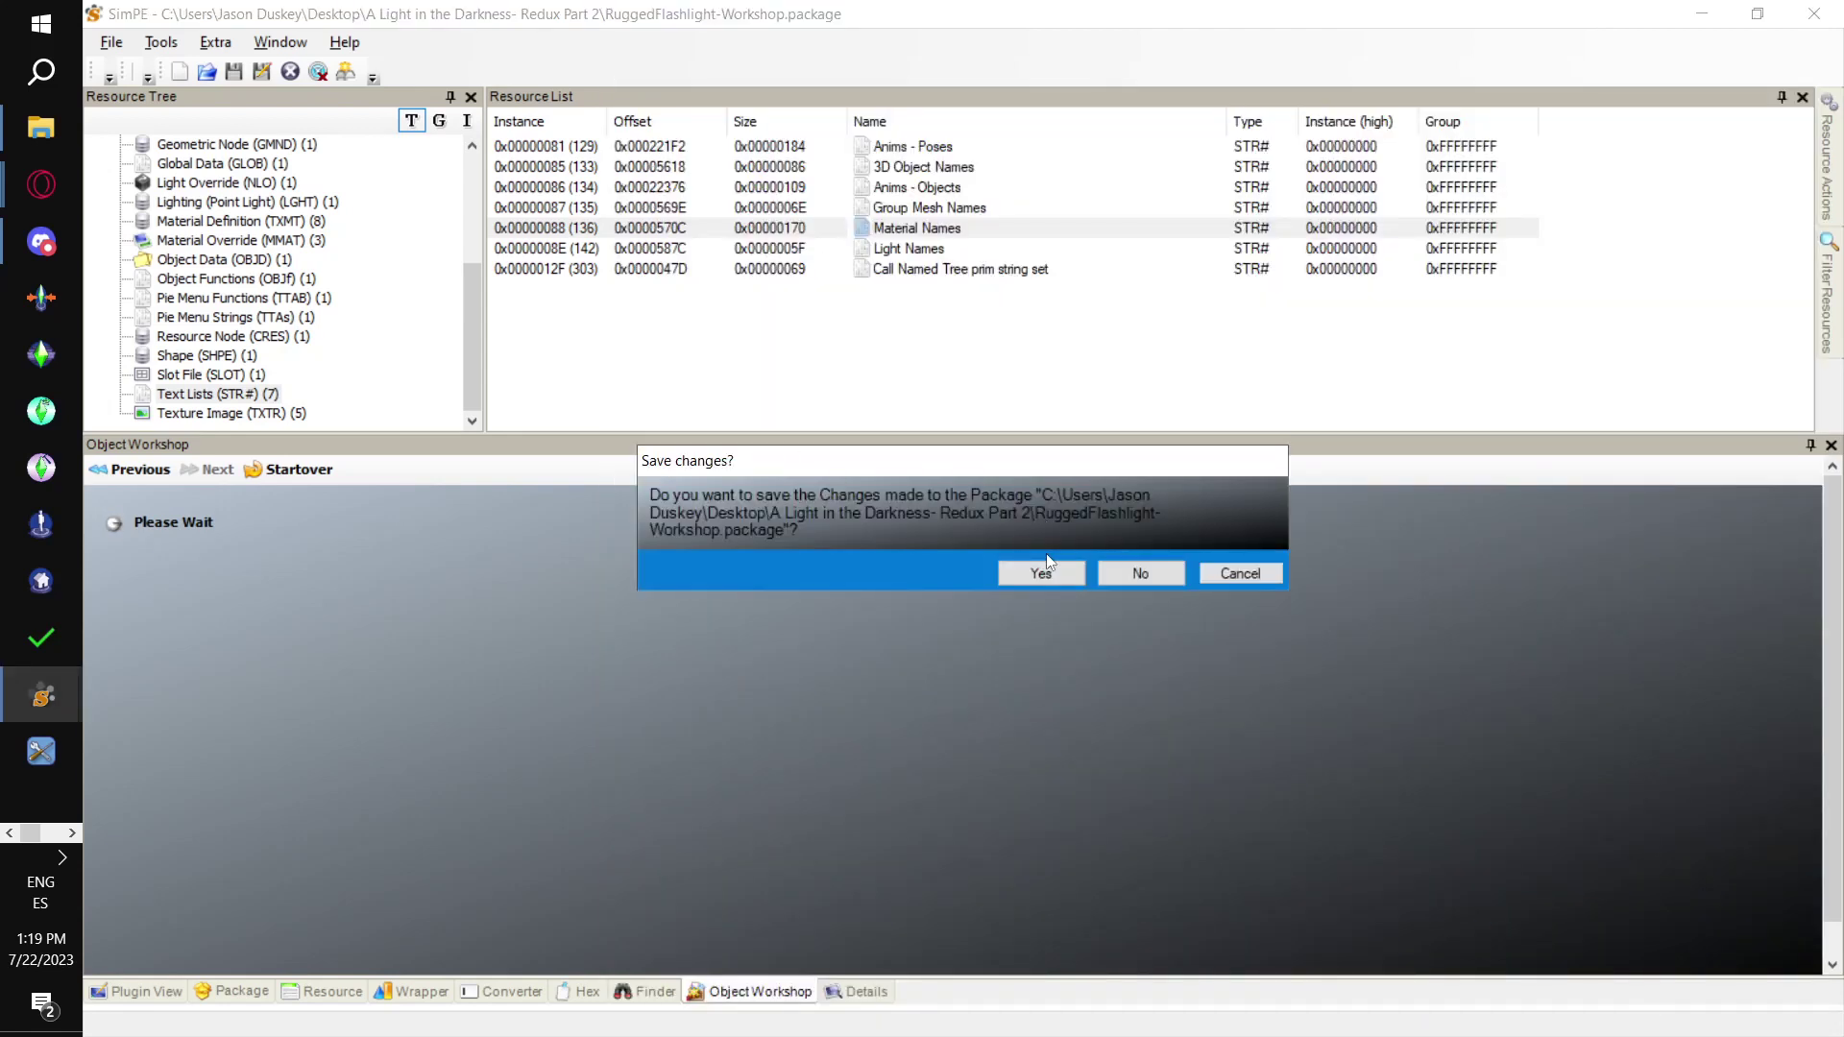
{"action": "left_click", "coordinate": [1068, 580]}
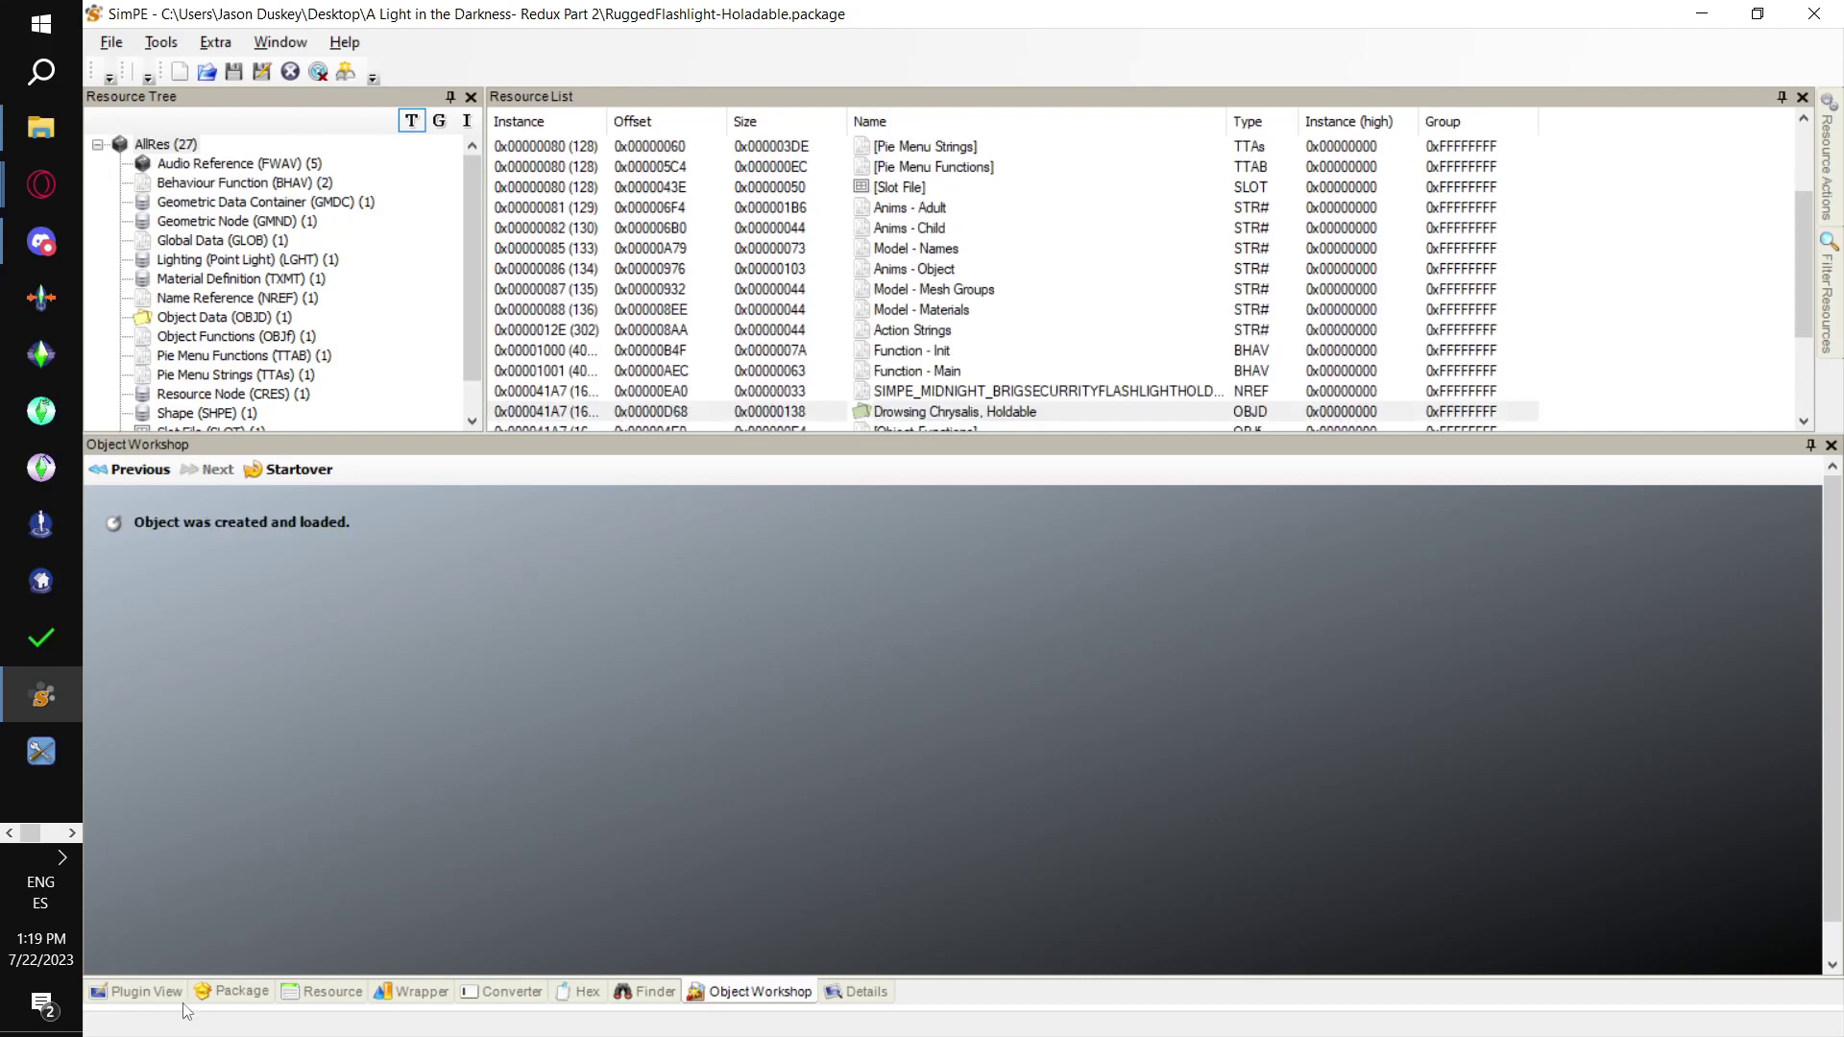
Delete the case, glow, bulb and panel mesh groups from the clone's Geometric Data Container
{"action": "left_click", "coordinate": [159, 993]}
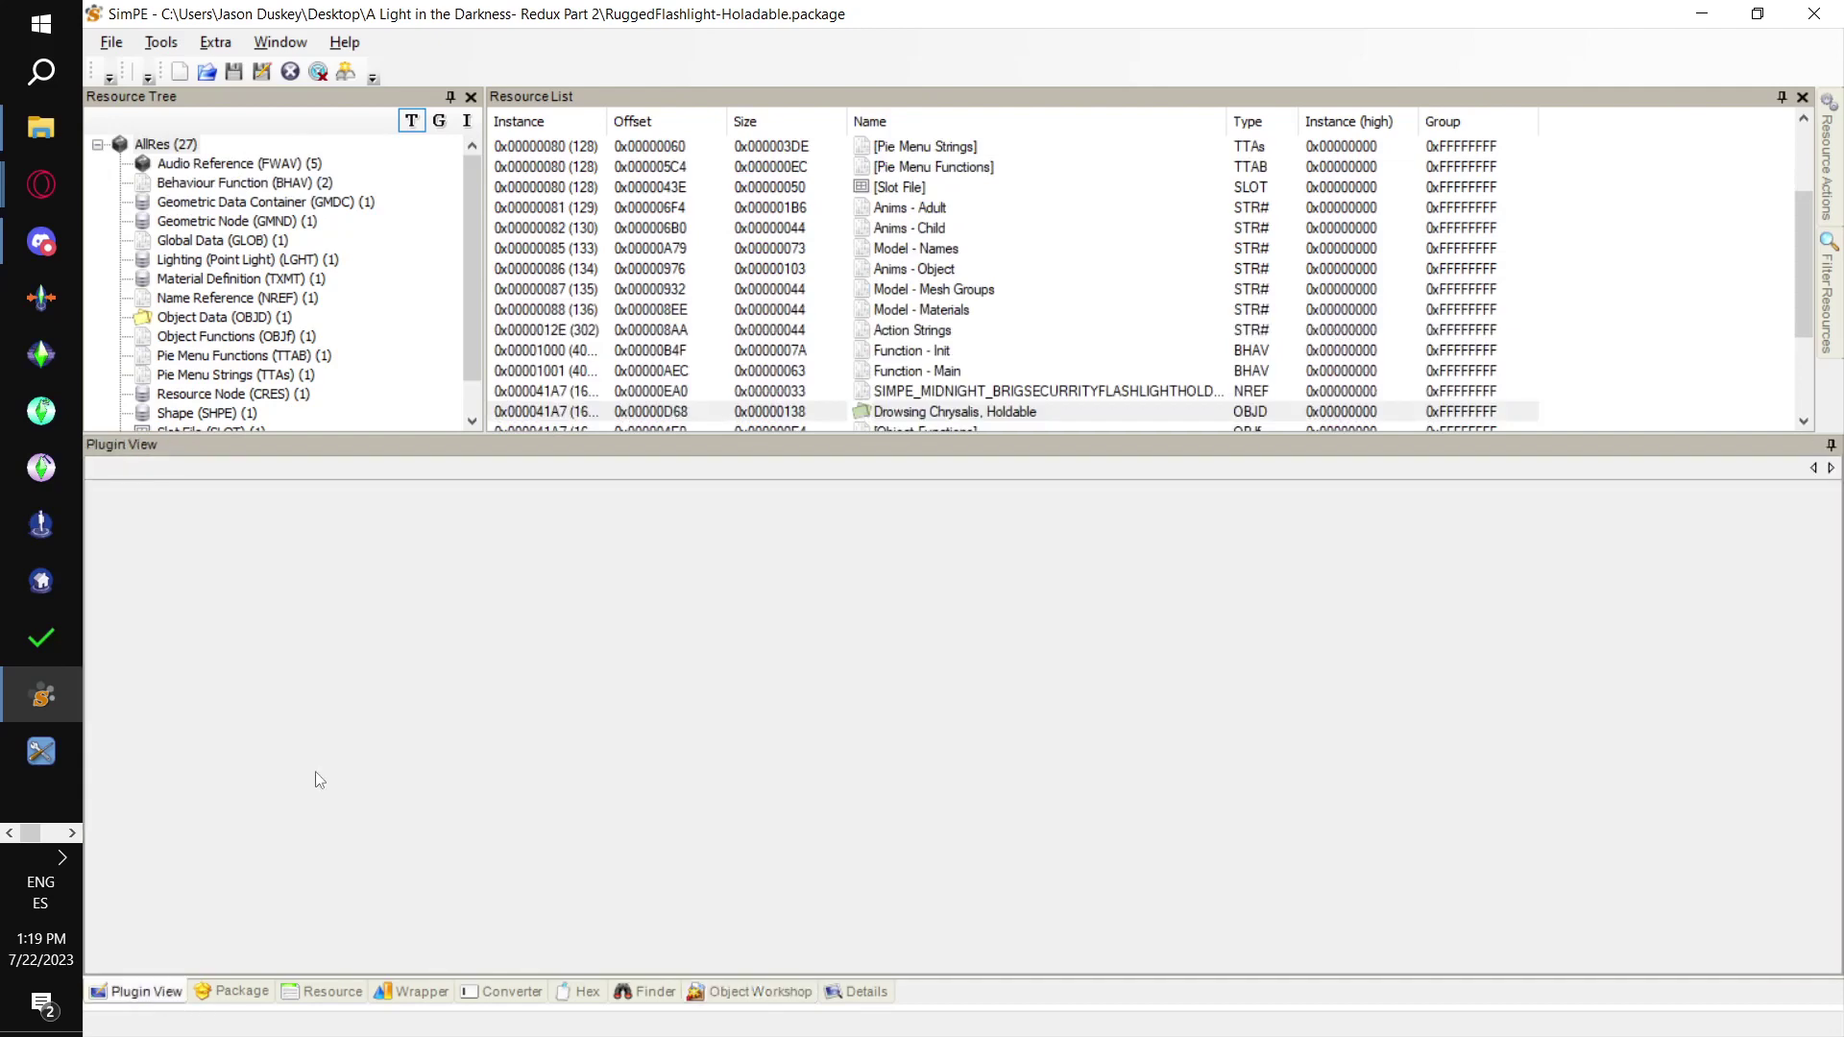
{"action": "left_click", "coordinate": [351, 206]}
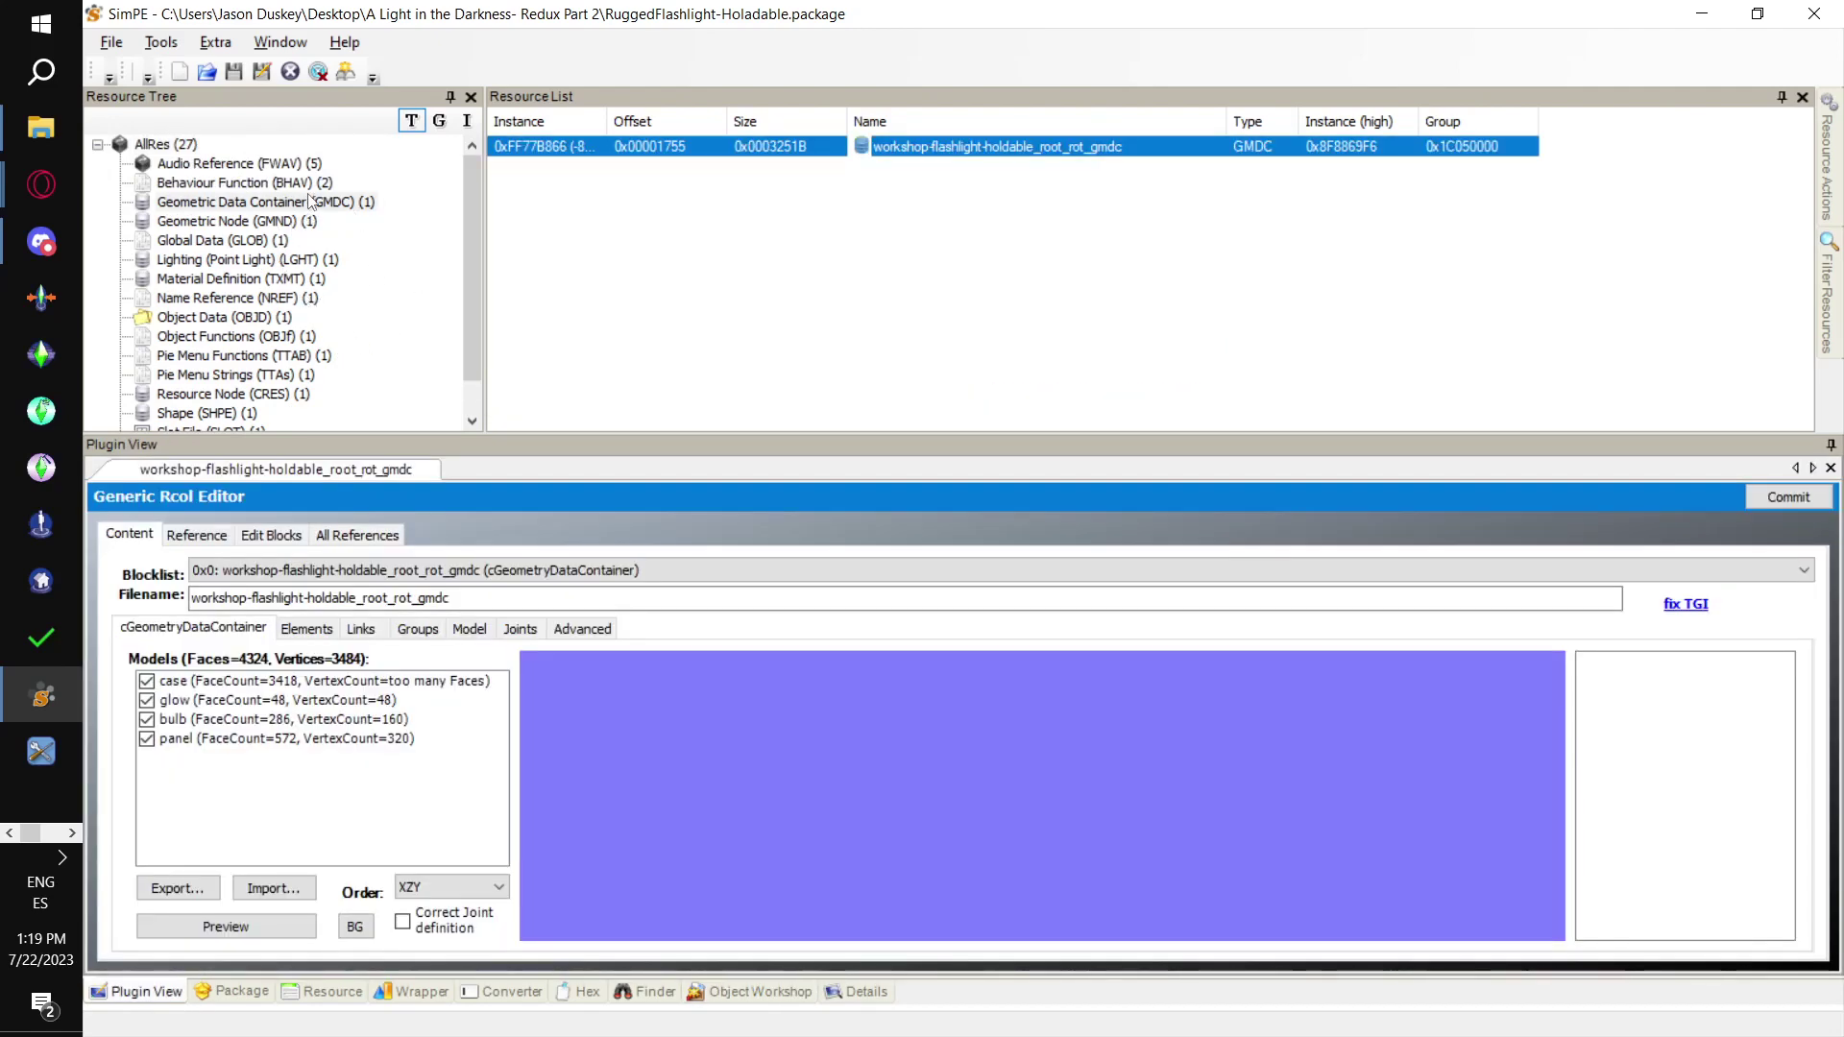
{"action": "left_click", "coordinate": [449, 600]}
{"action": "left_click", "coordinate": [417, 631]}
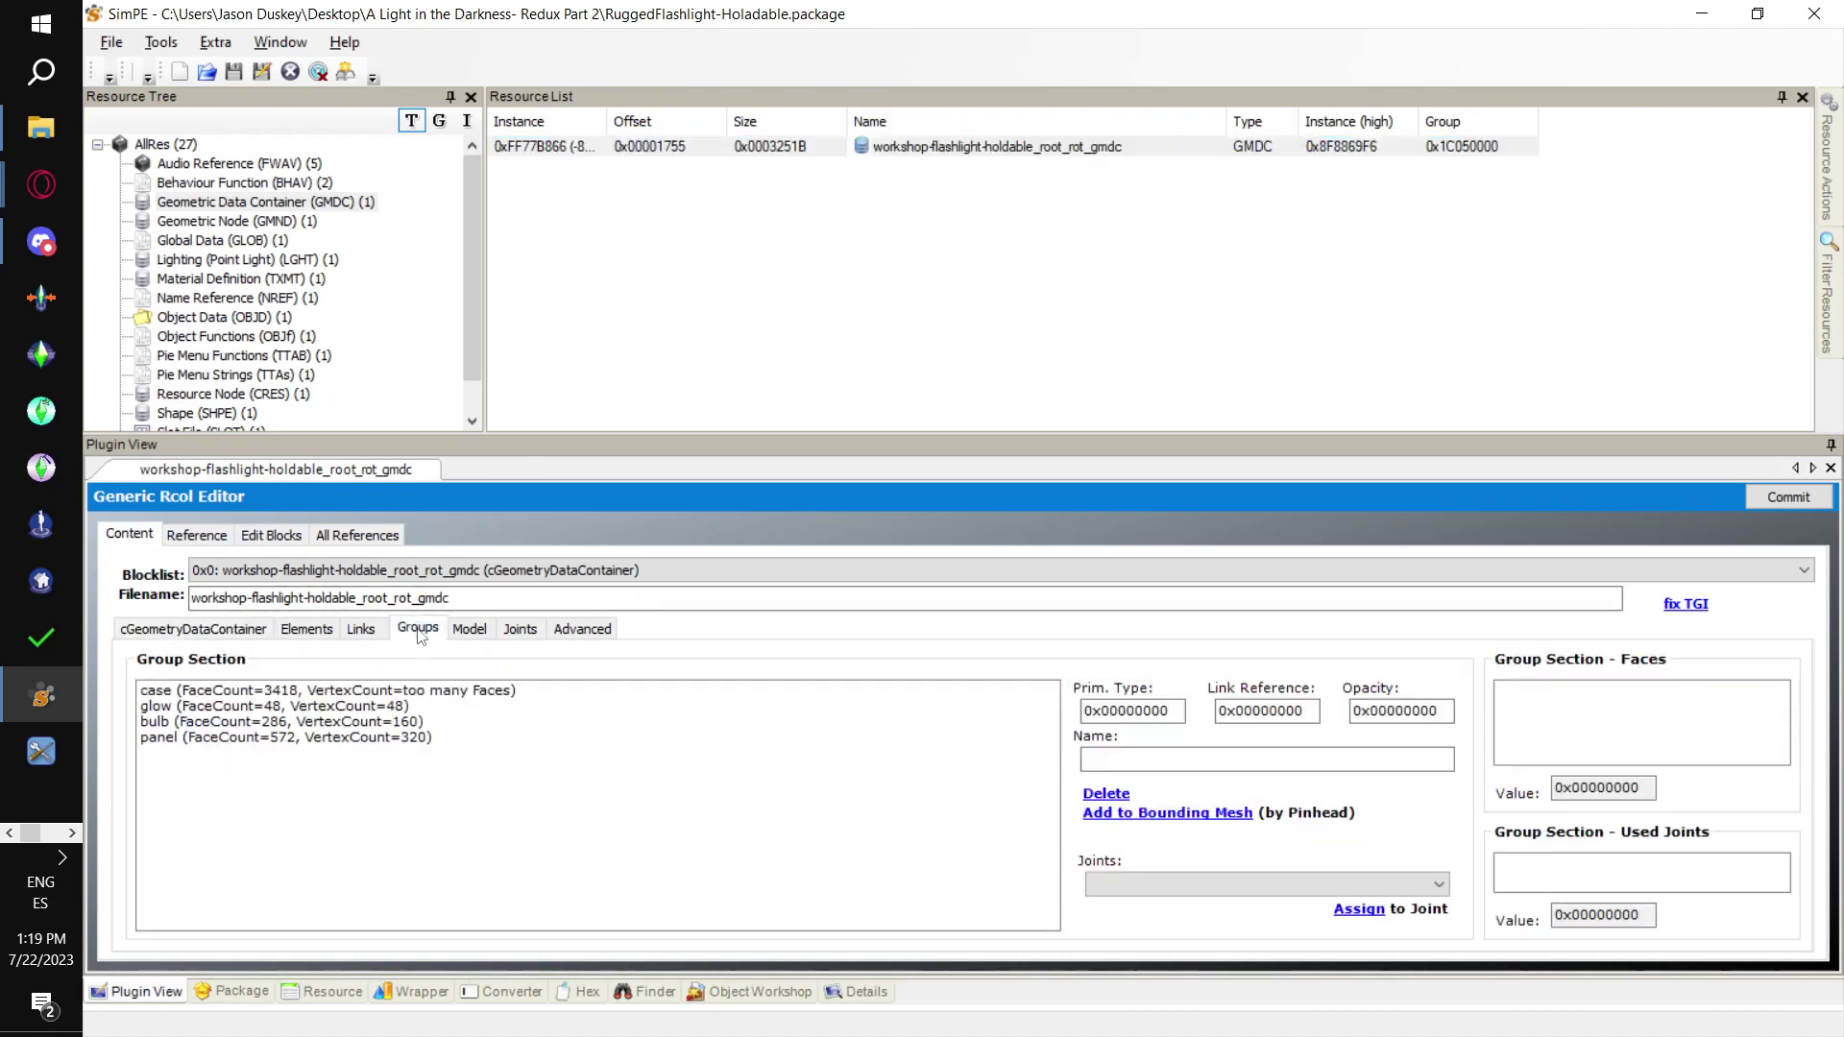
{"action": "left_click", "coordinate": [360, 706]}
{"action": "left_click", "coordinate": [360, 692]}
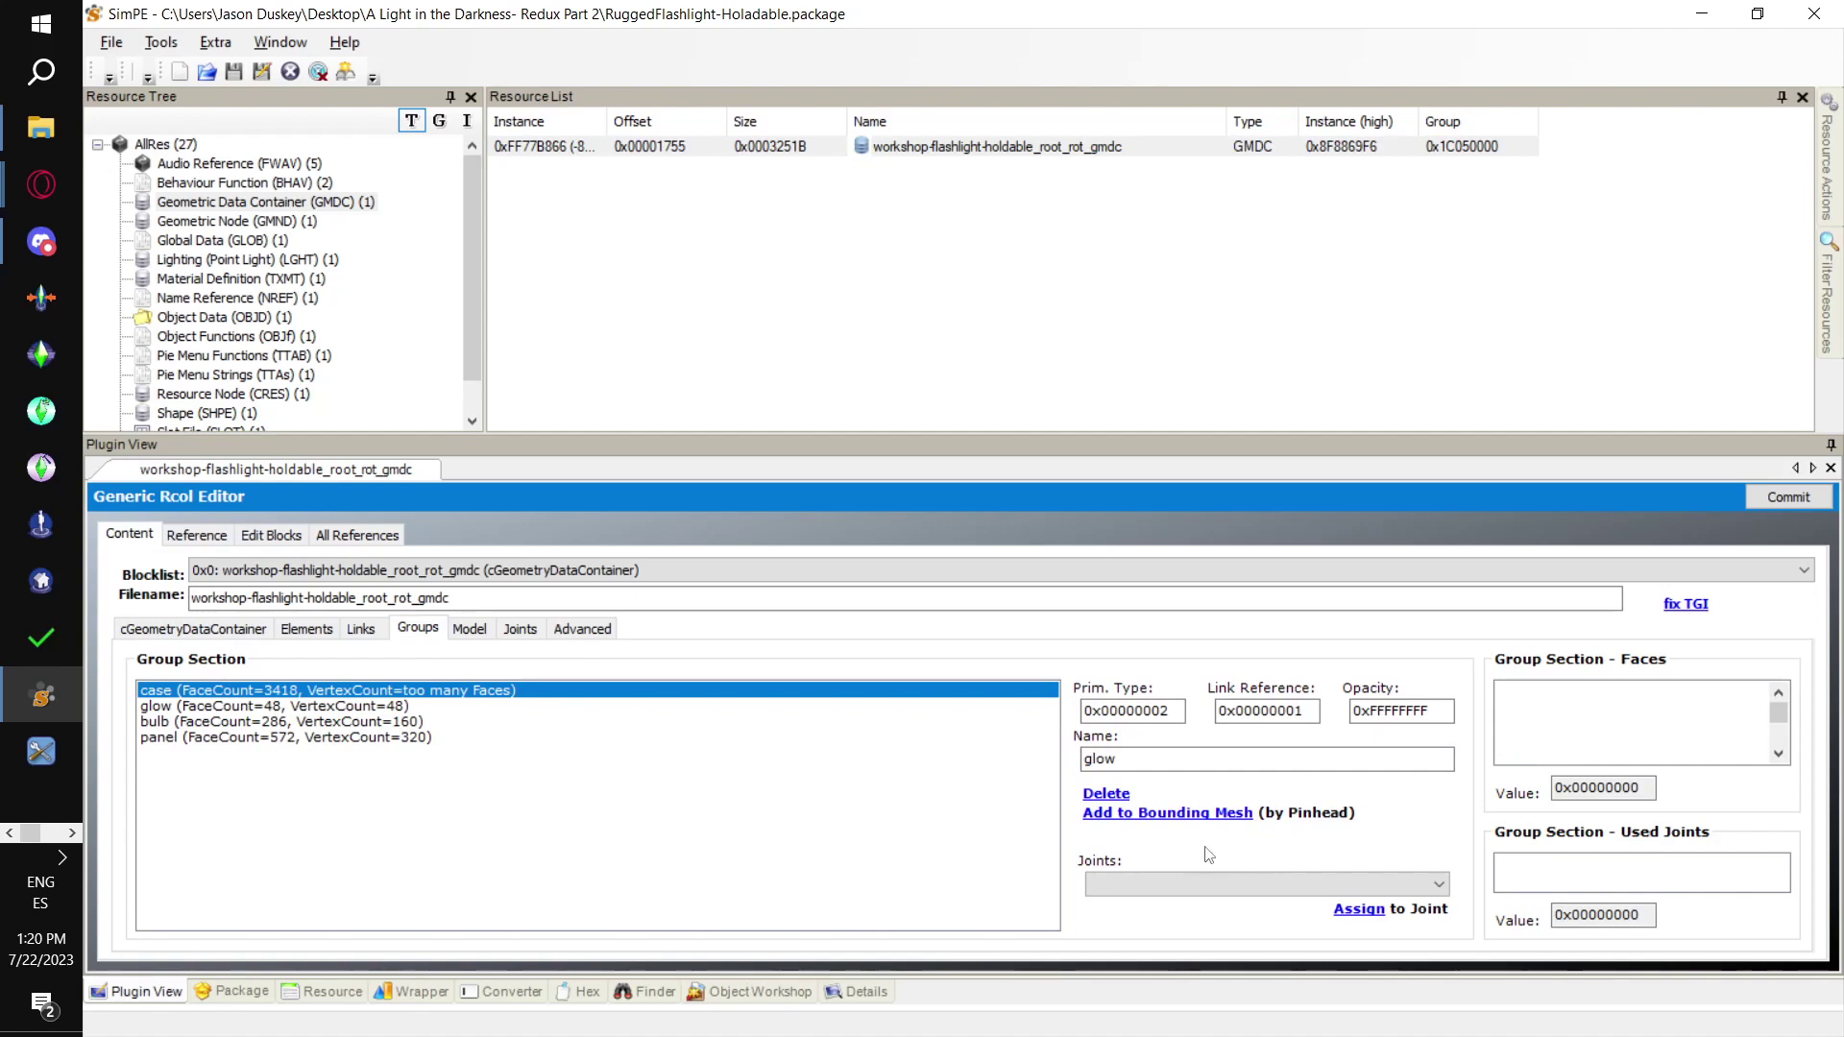
{"action": "left_click", "coordinate": [1107, 793]}
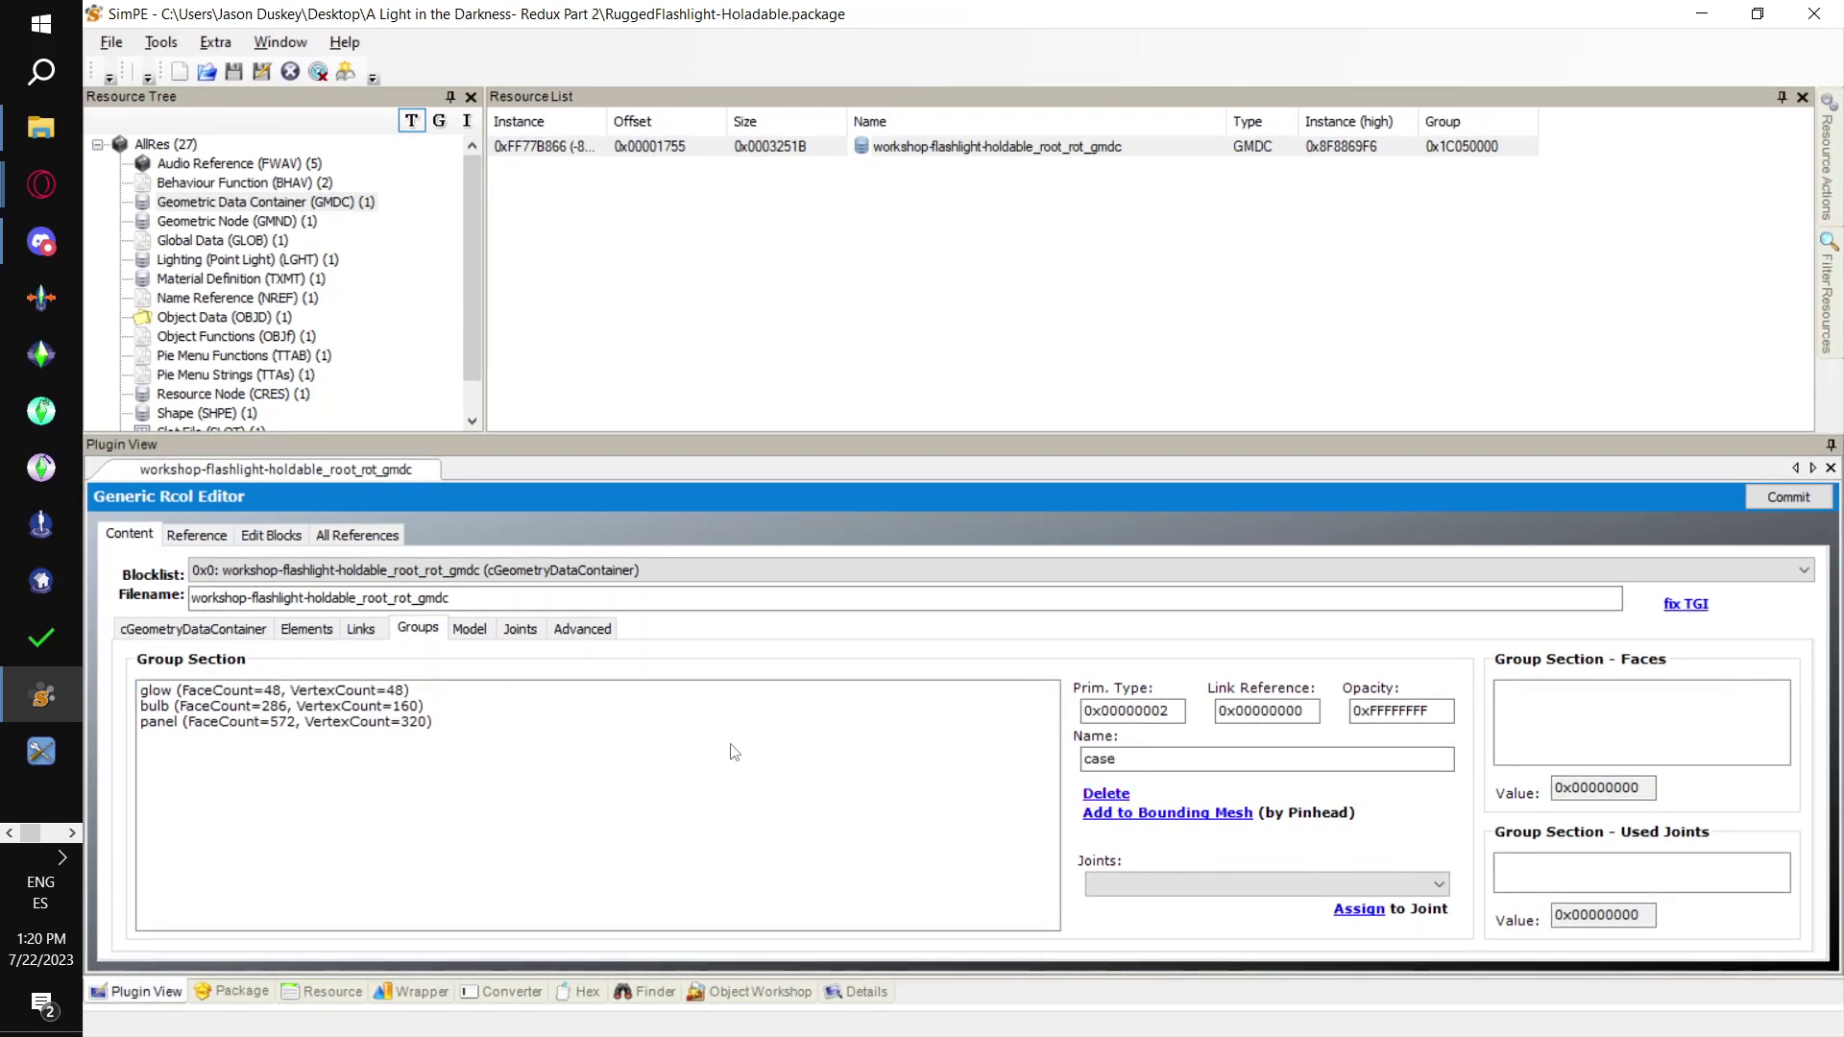
{"action": "left_click", "coordinate": [1106, 794]}
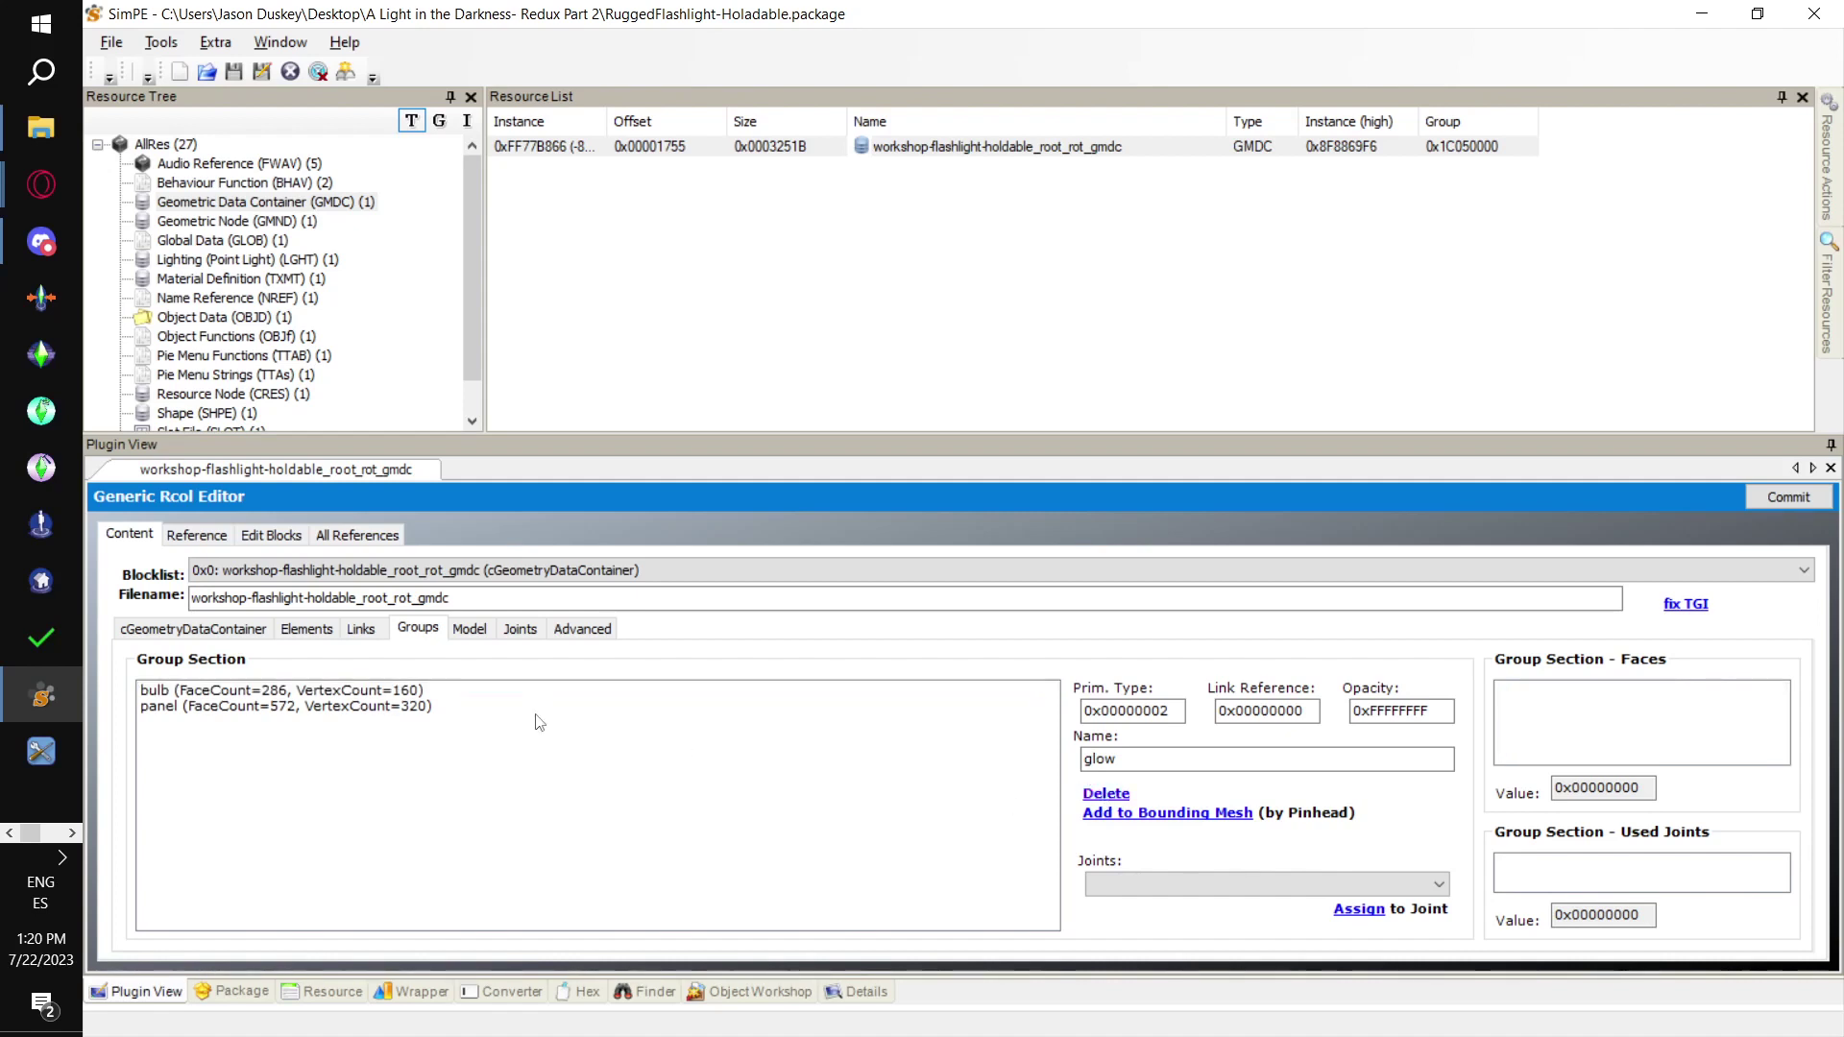
{"action": "left_click", "coordinate": [1106, 793]}
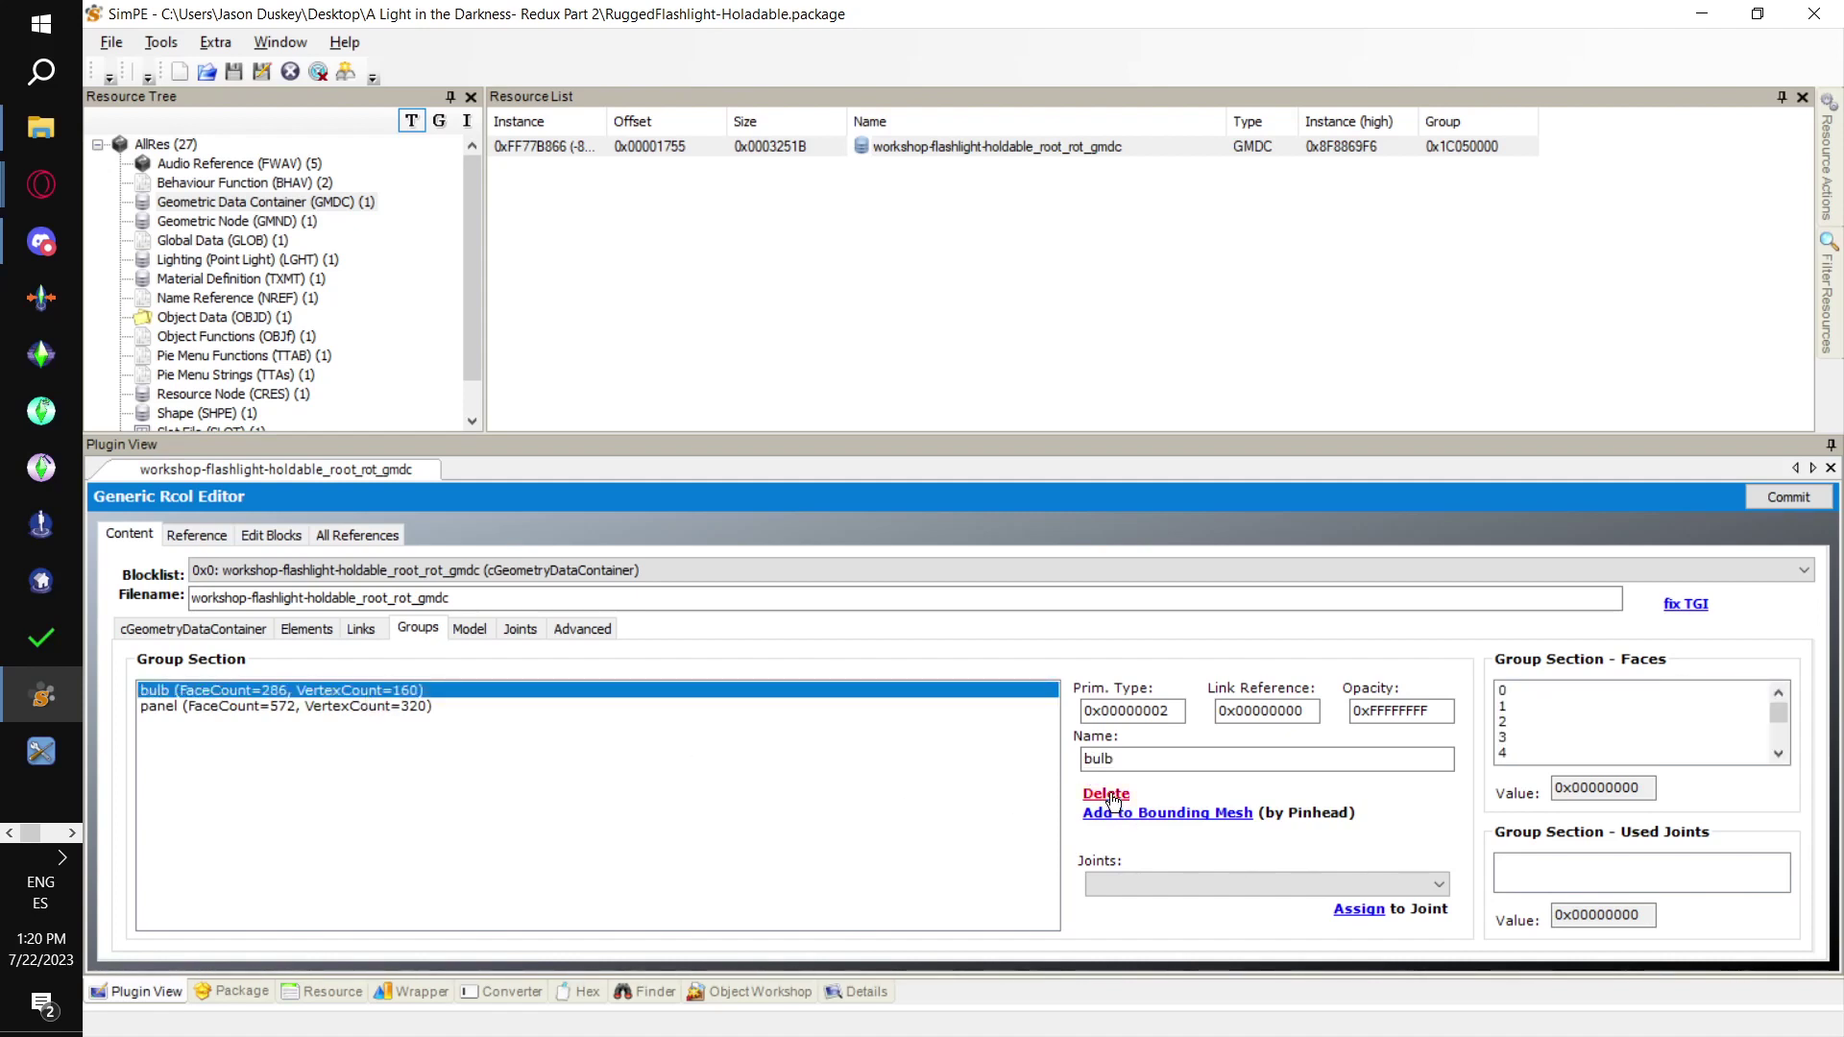
{"action": "left_click", "coordinate": [429, 691]}
{"action": "left_click", "coordinate": [1106, 793]}
Import Rugged flashlight-hand.obj into the Geometric Data Container with the default group settings and preview the mesh
{"action": "left_click", "coordinate": [206, 632]}
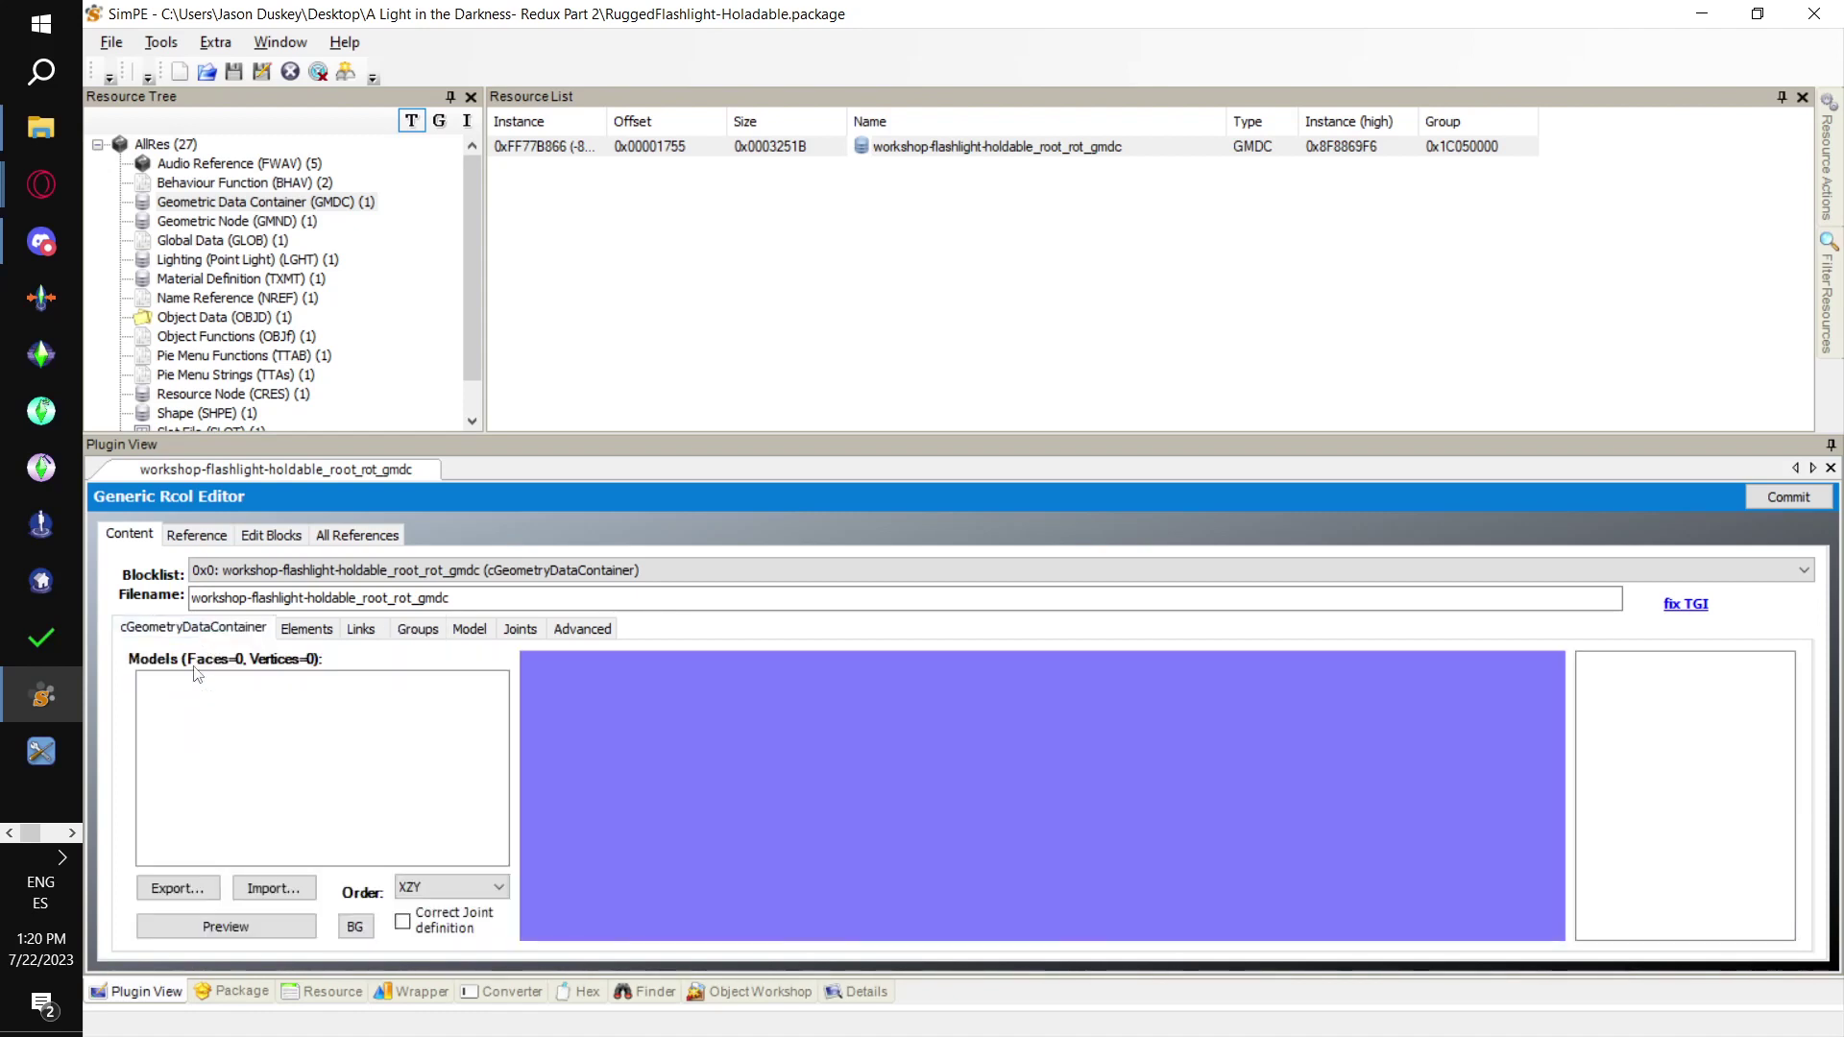
{"action": "left_click", "coordinate": [268, 889]}
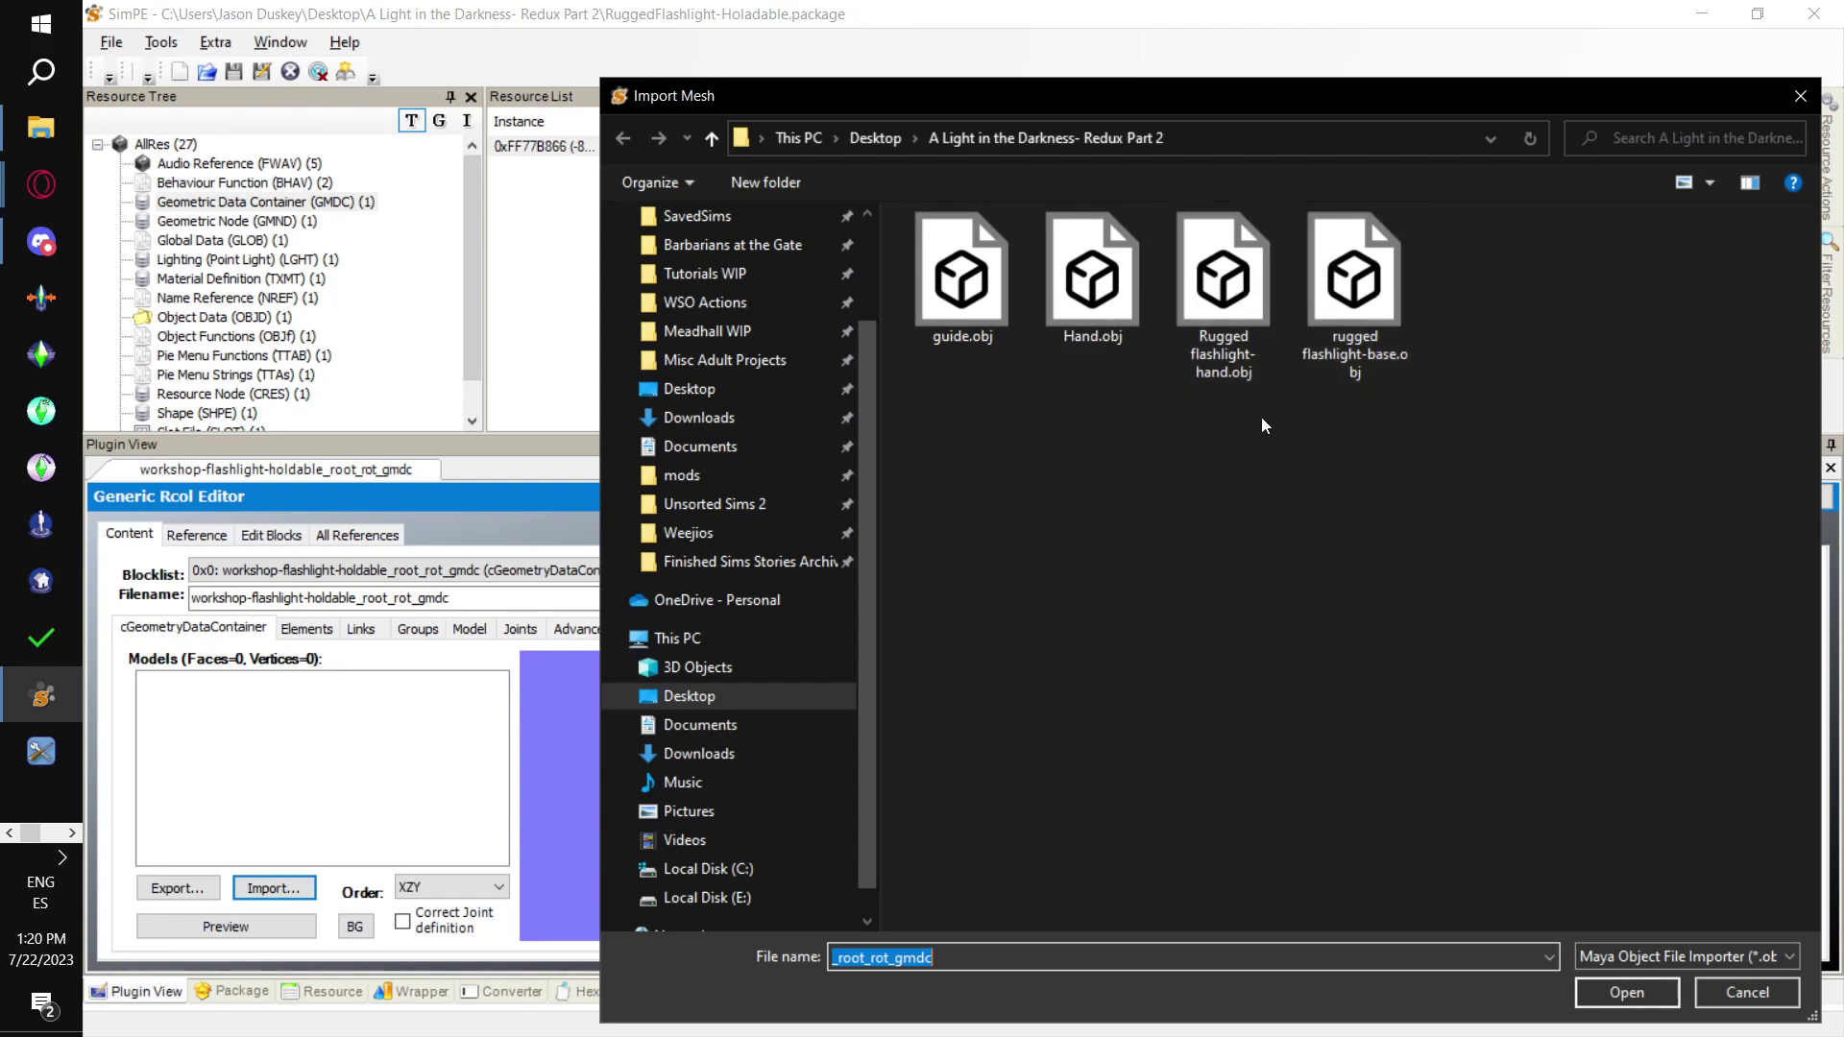
{"action": "double_click", "coordinate": [1248, 331]}
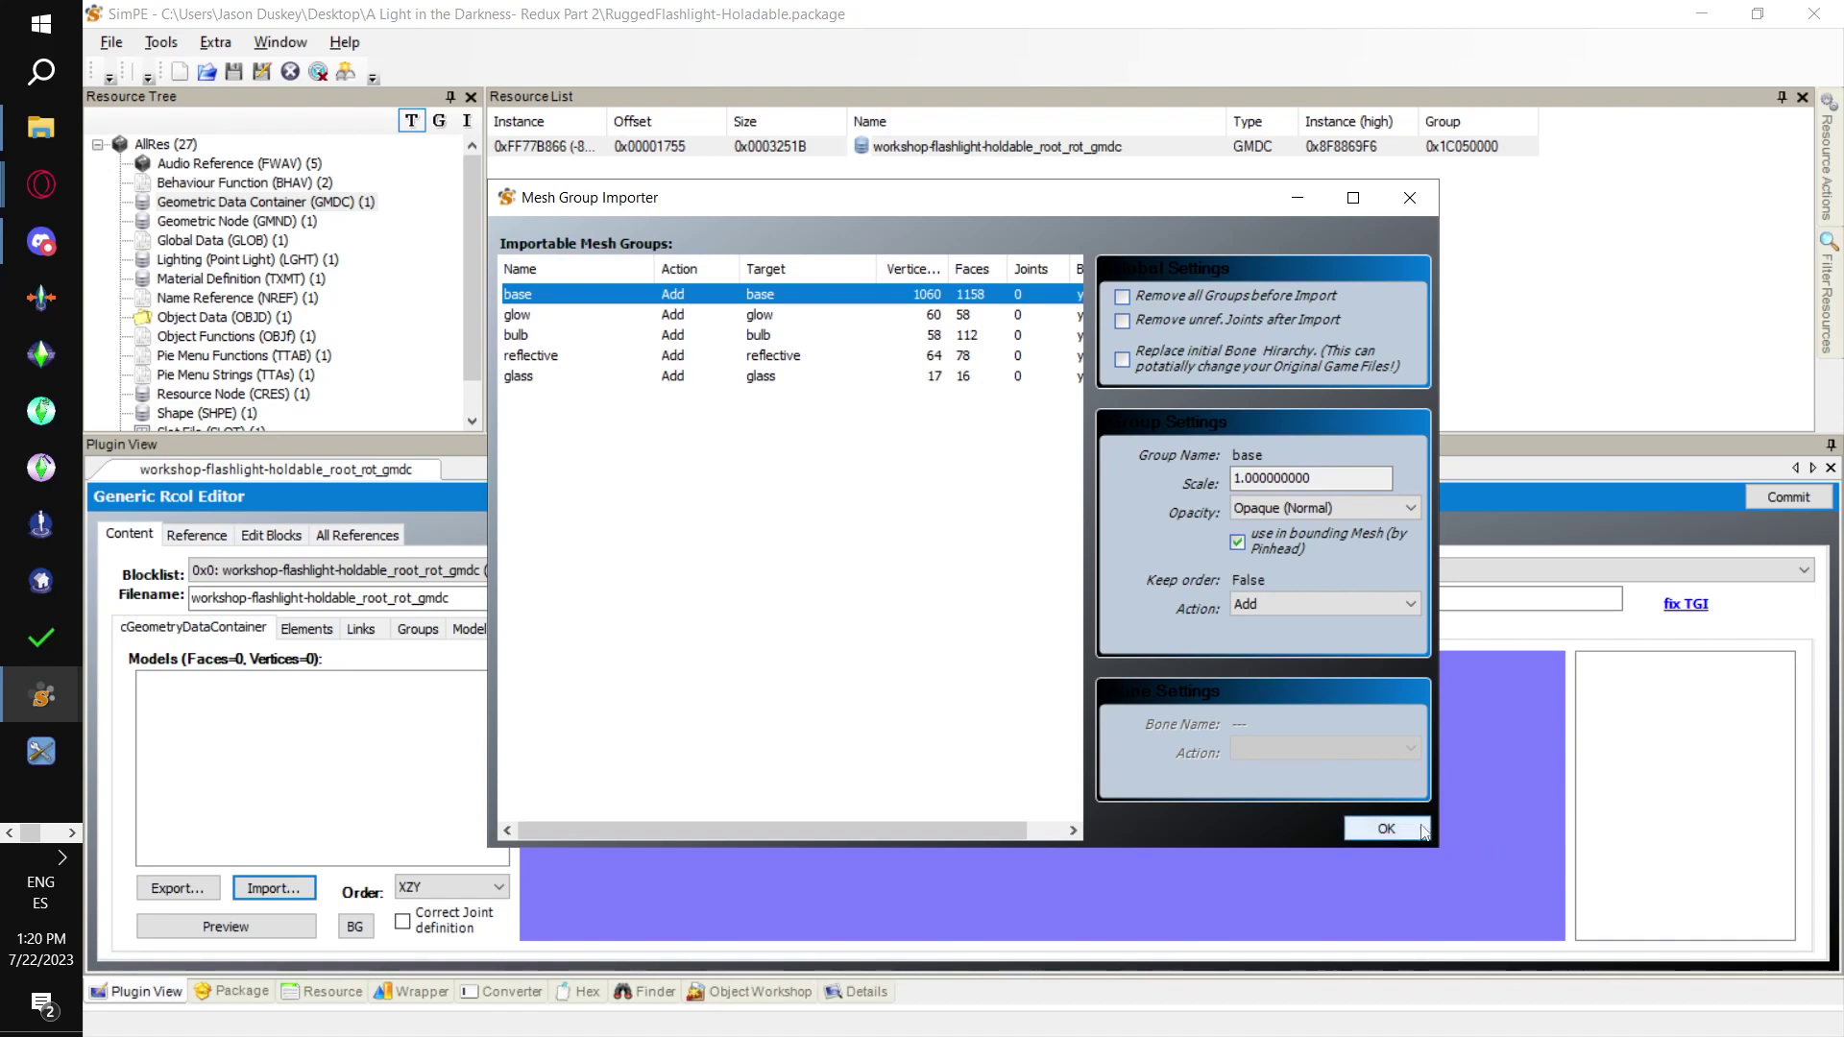
{"action": "left_click", "coordinate": [1388, 829]}
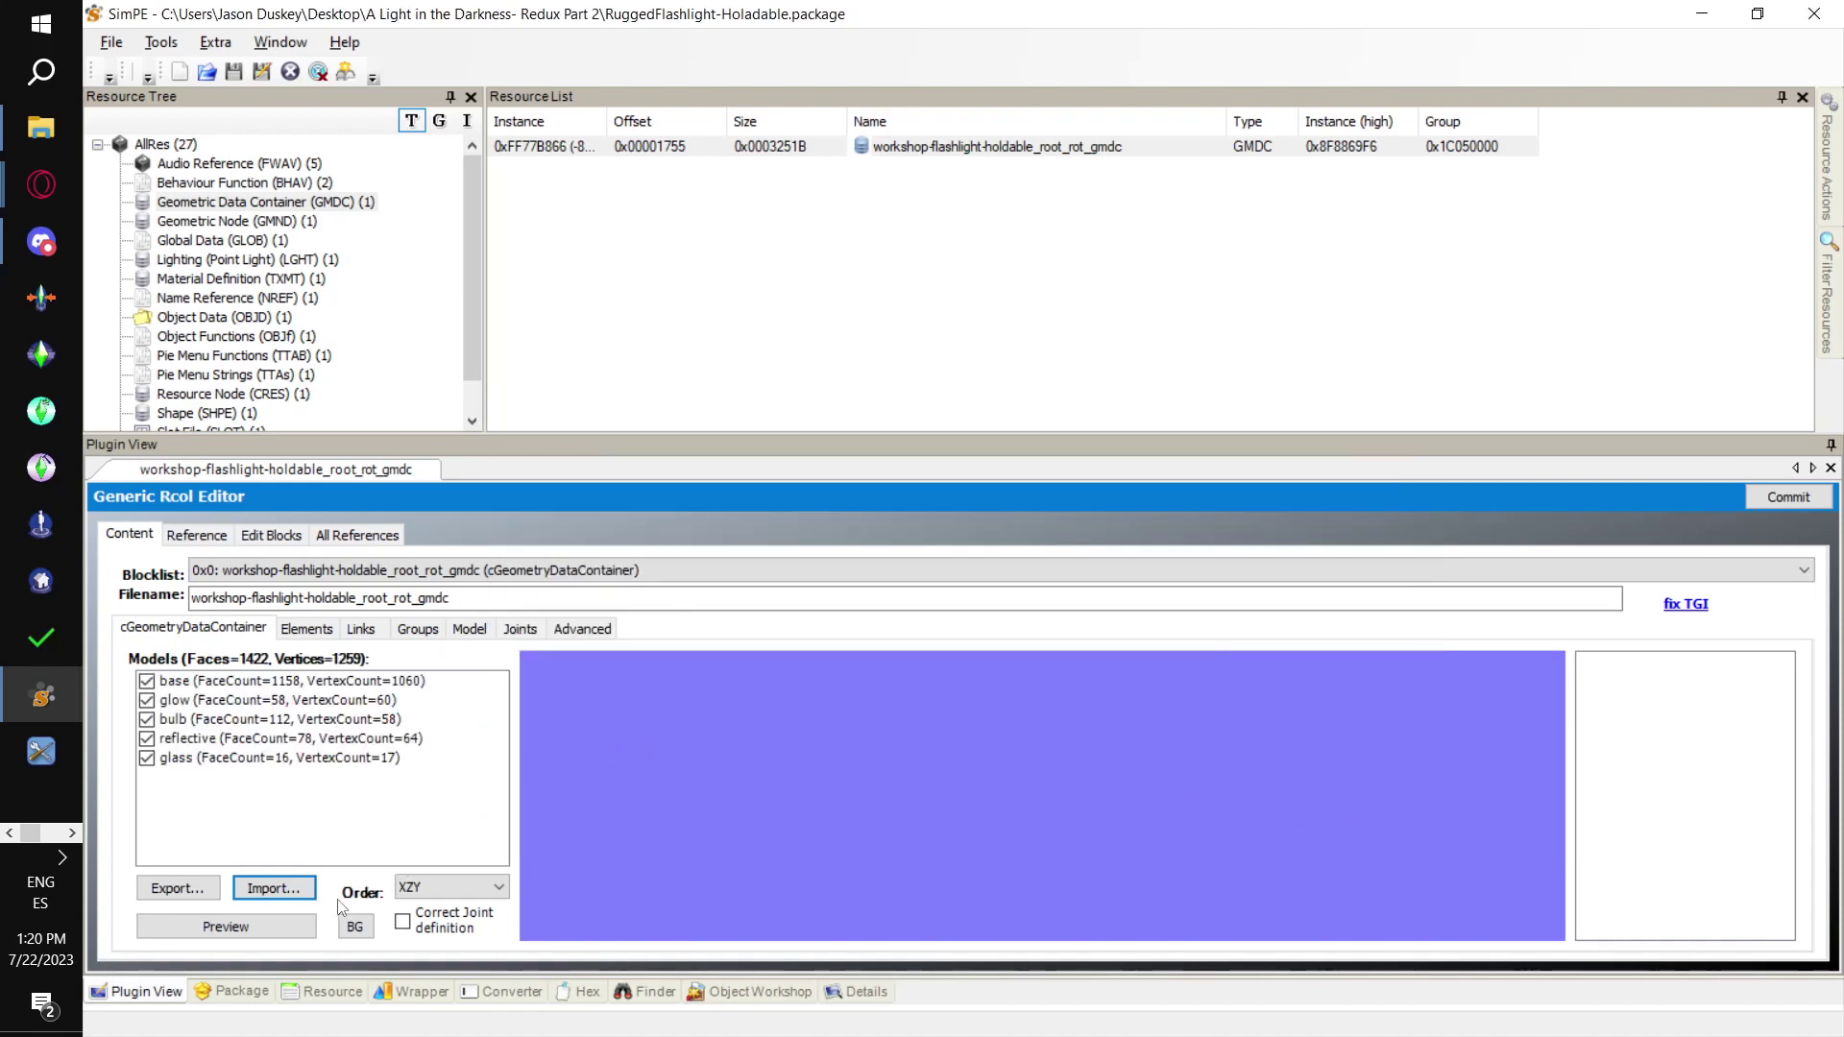
{"action": "left_click", "coordinate": [299, 932]}
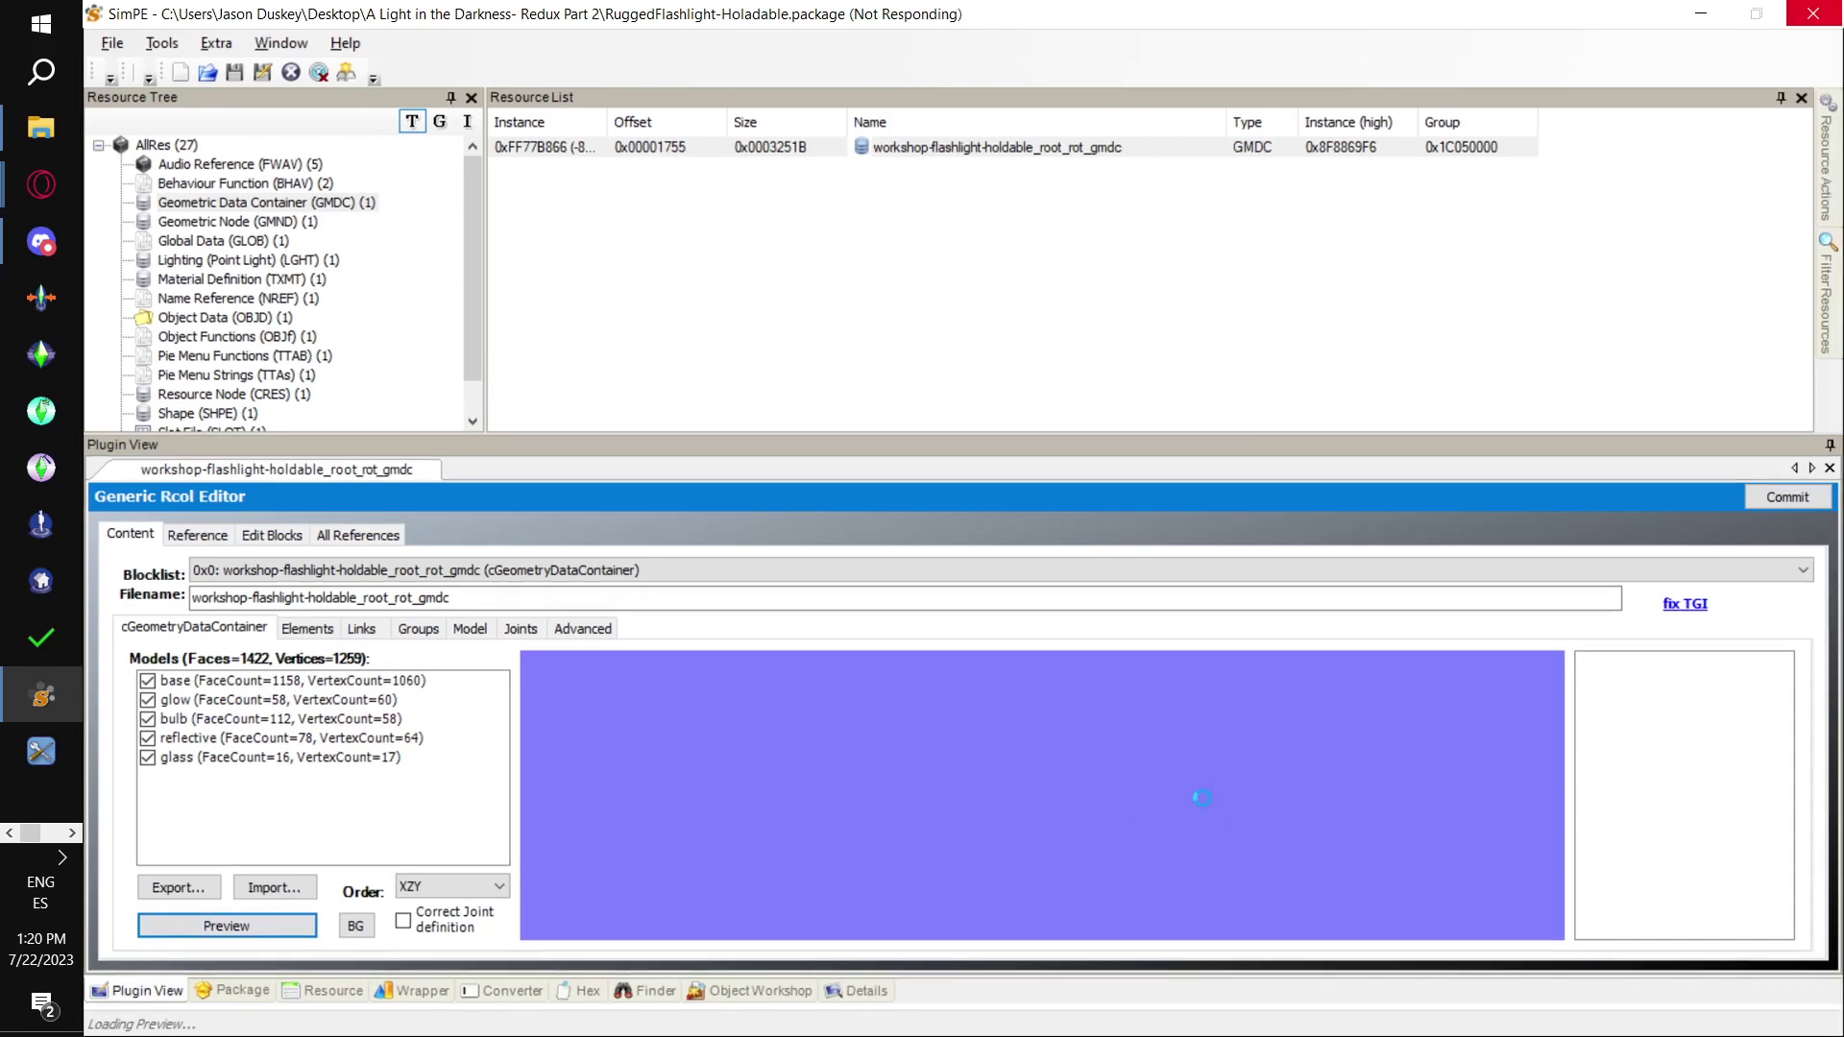
{"action": "left_click_drag", "start_coordinate": [1205, 804], "coordinate": [1138, 830]}
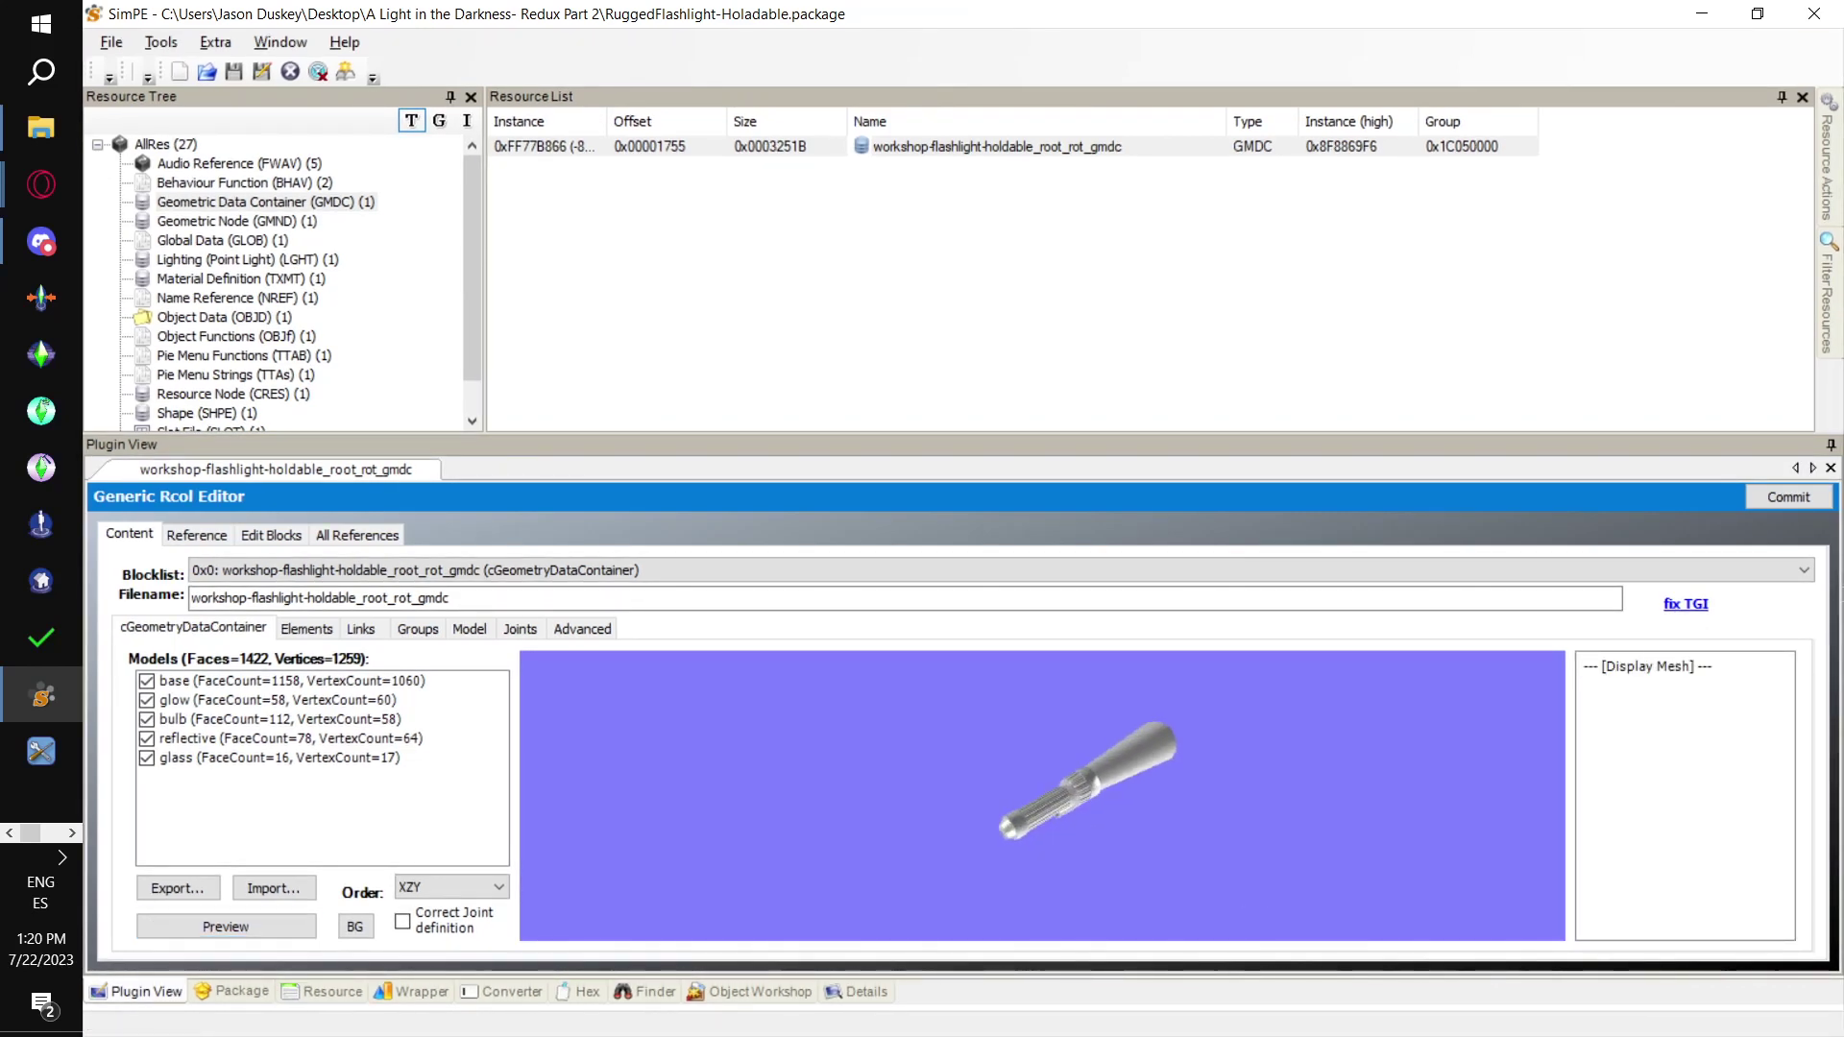
Commit the imported flashlight mesh and save the package
{"action": "left_click", "coordinate": [1788, 497]}
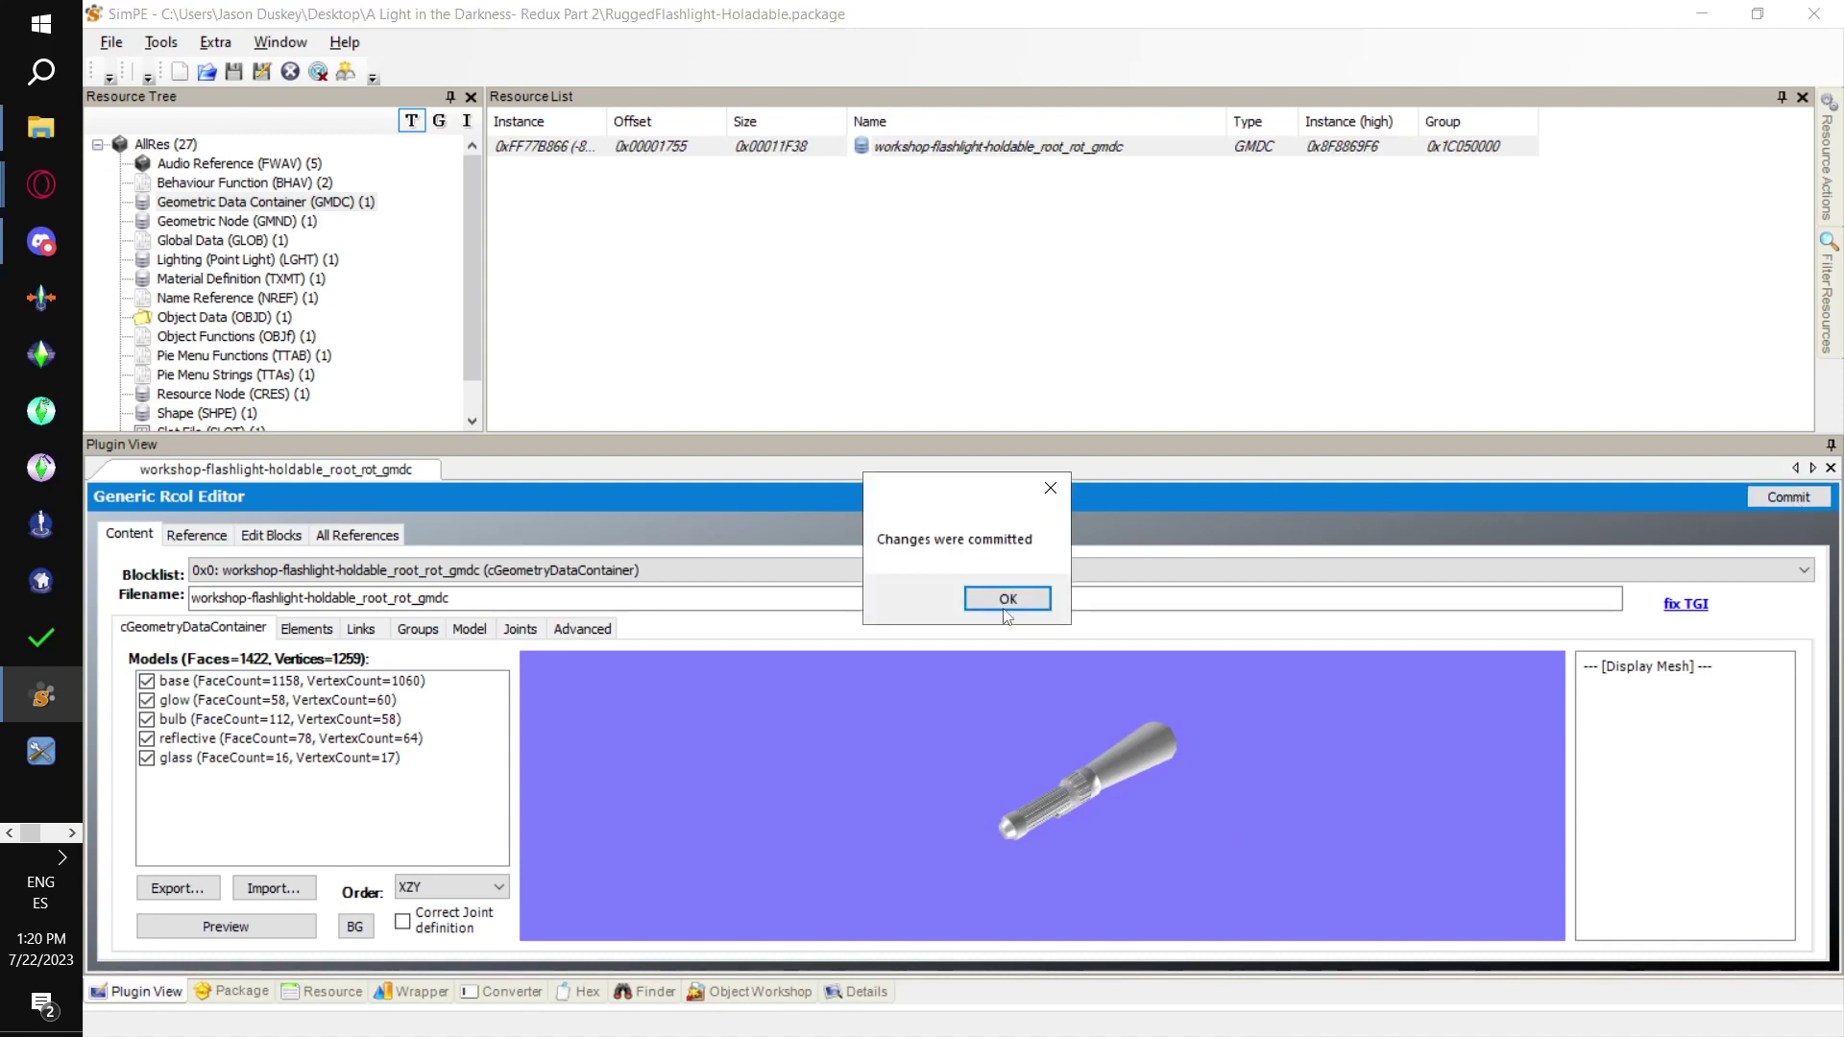
{"action": "left_click", "coordinate": [961, 595]}
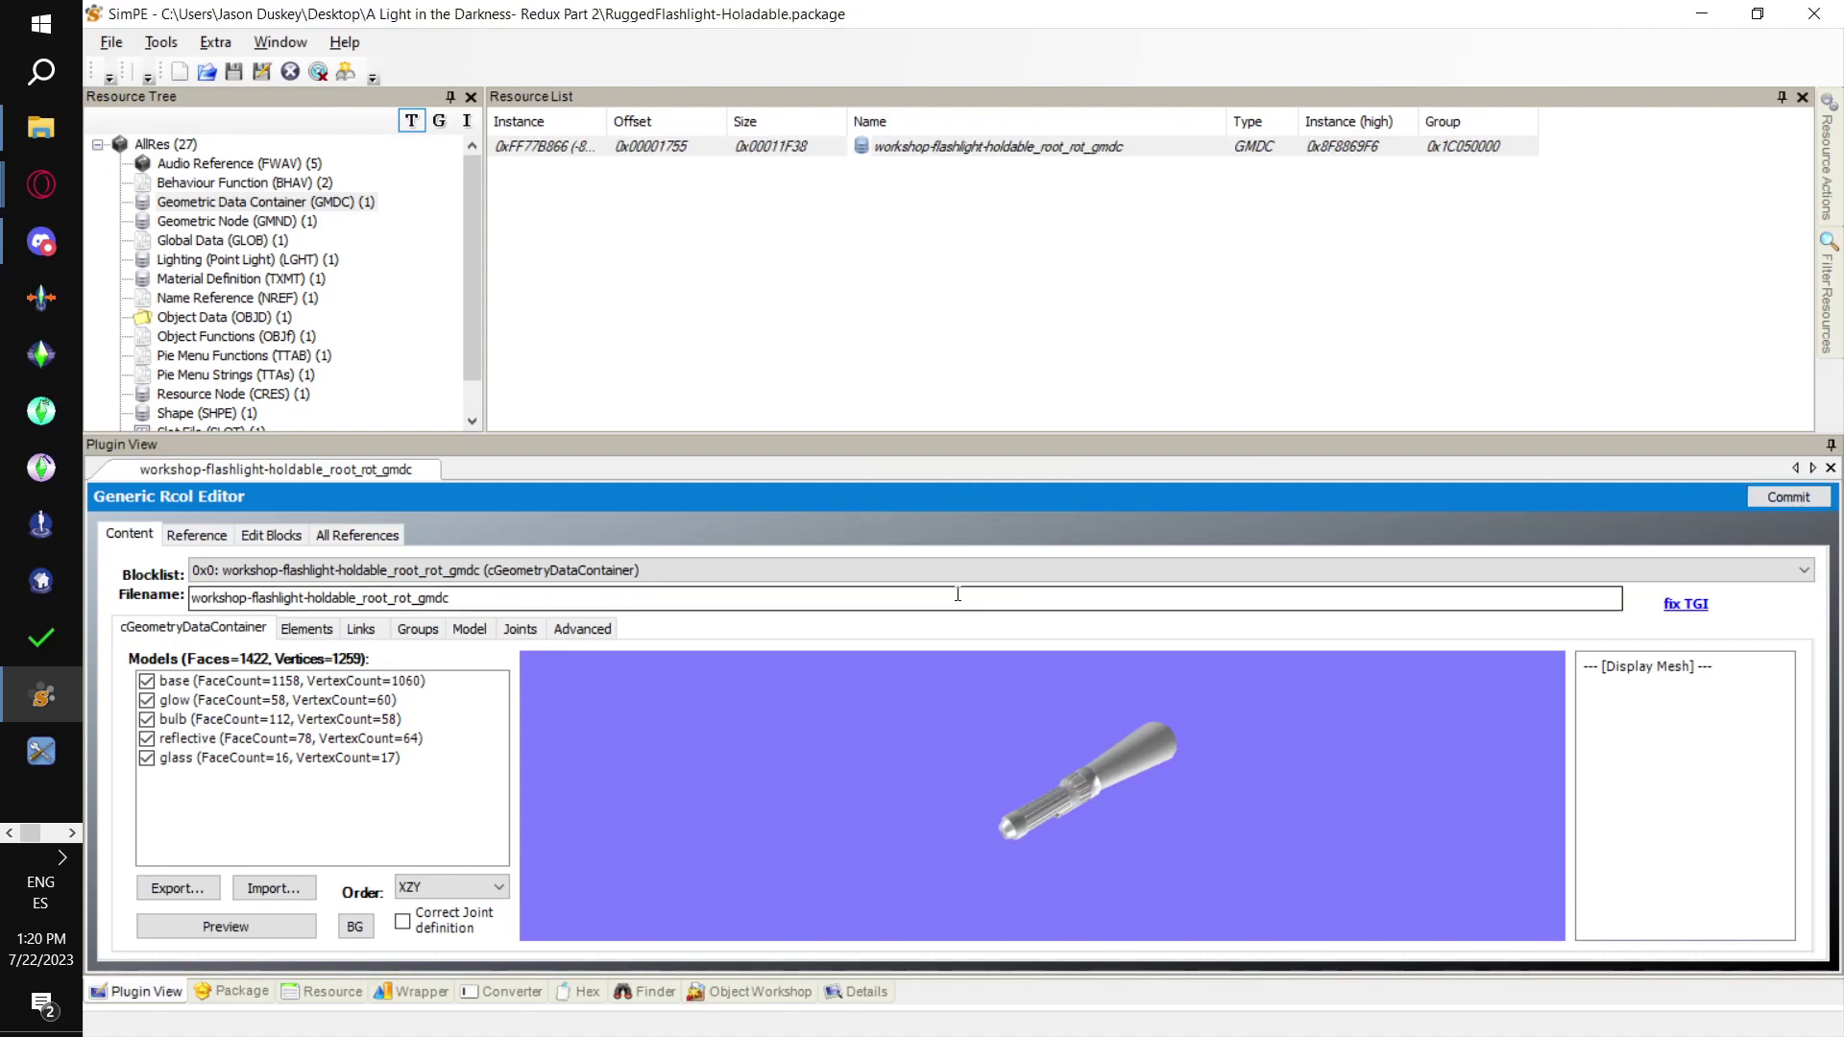
{"action": "left_click", "coordinate": [108, 42]}
{"action": "left_click", "coordinate": [154, 173]}
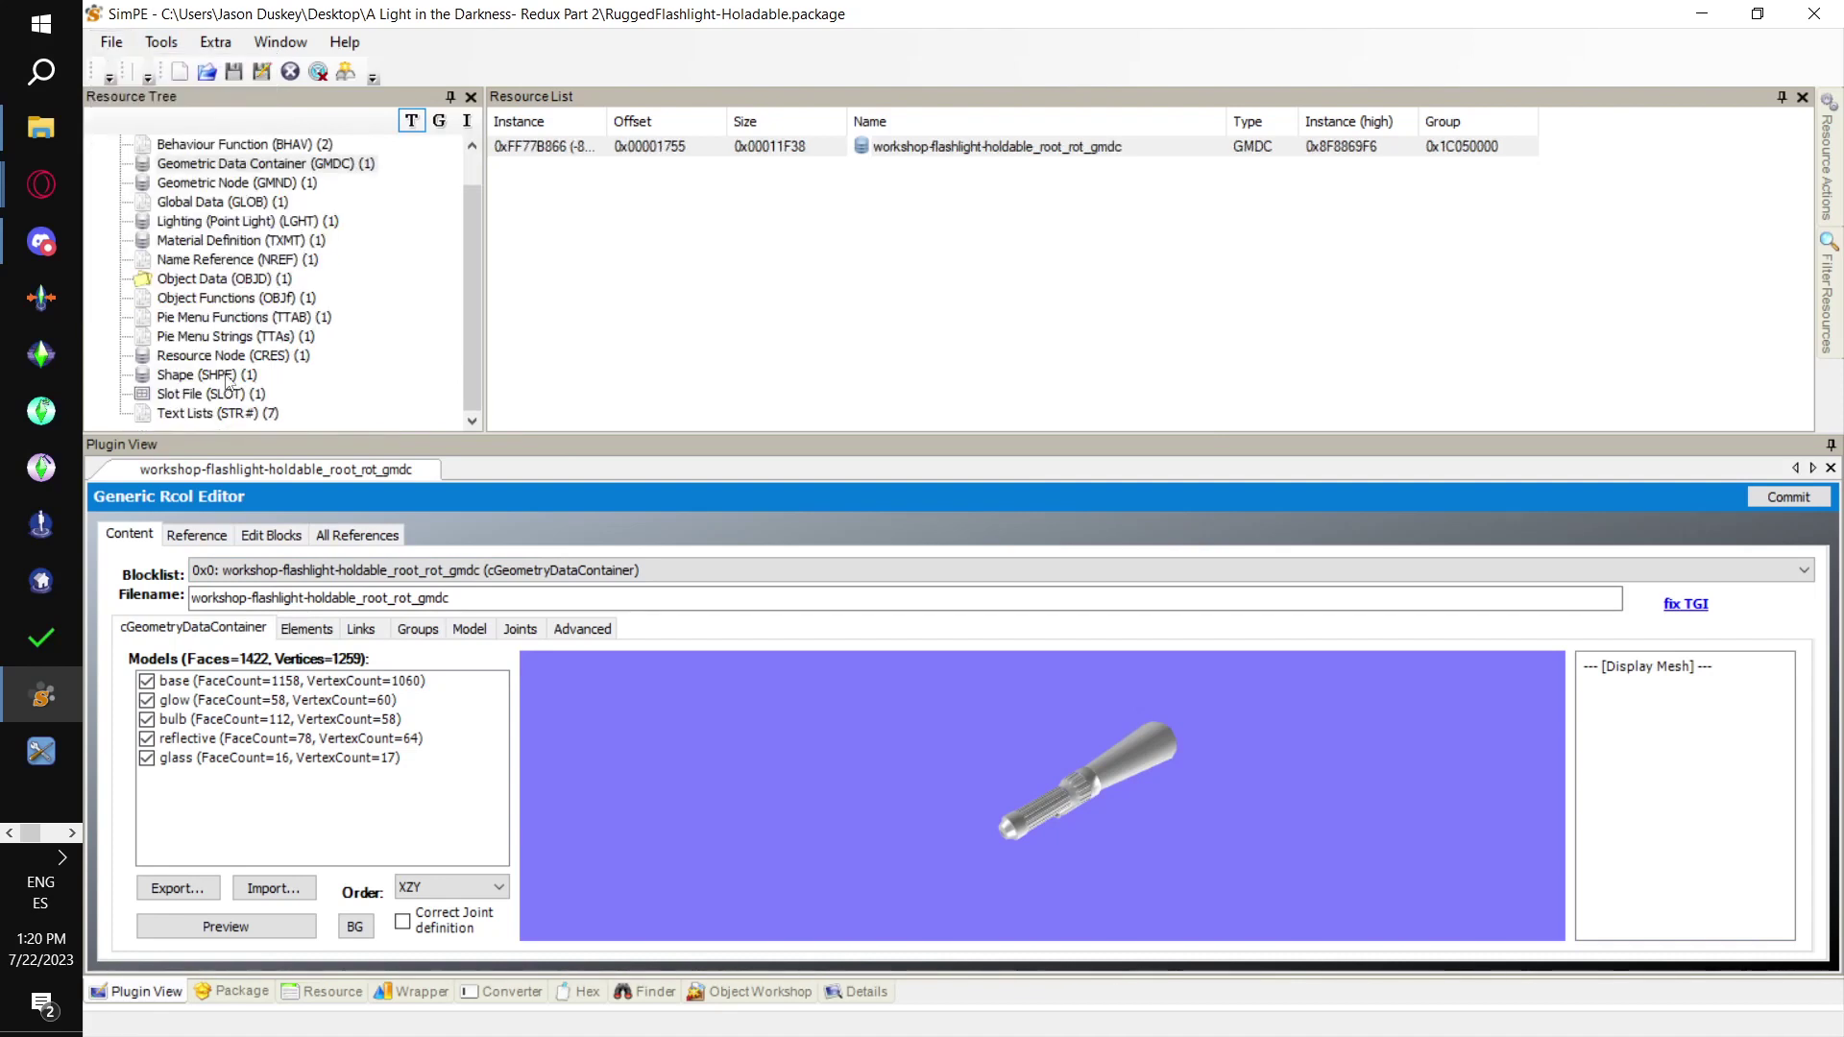
In the Shape resource, set the bulb part's material definition to ##0x1C050000!ruggedflashlight-workshop_bulb_lit, copied from Notepad
{"action": "left_click", "coordinate": [229, 377]}
{"action": "left_click", "coordinate": [728, 149]}
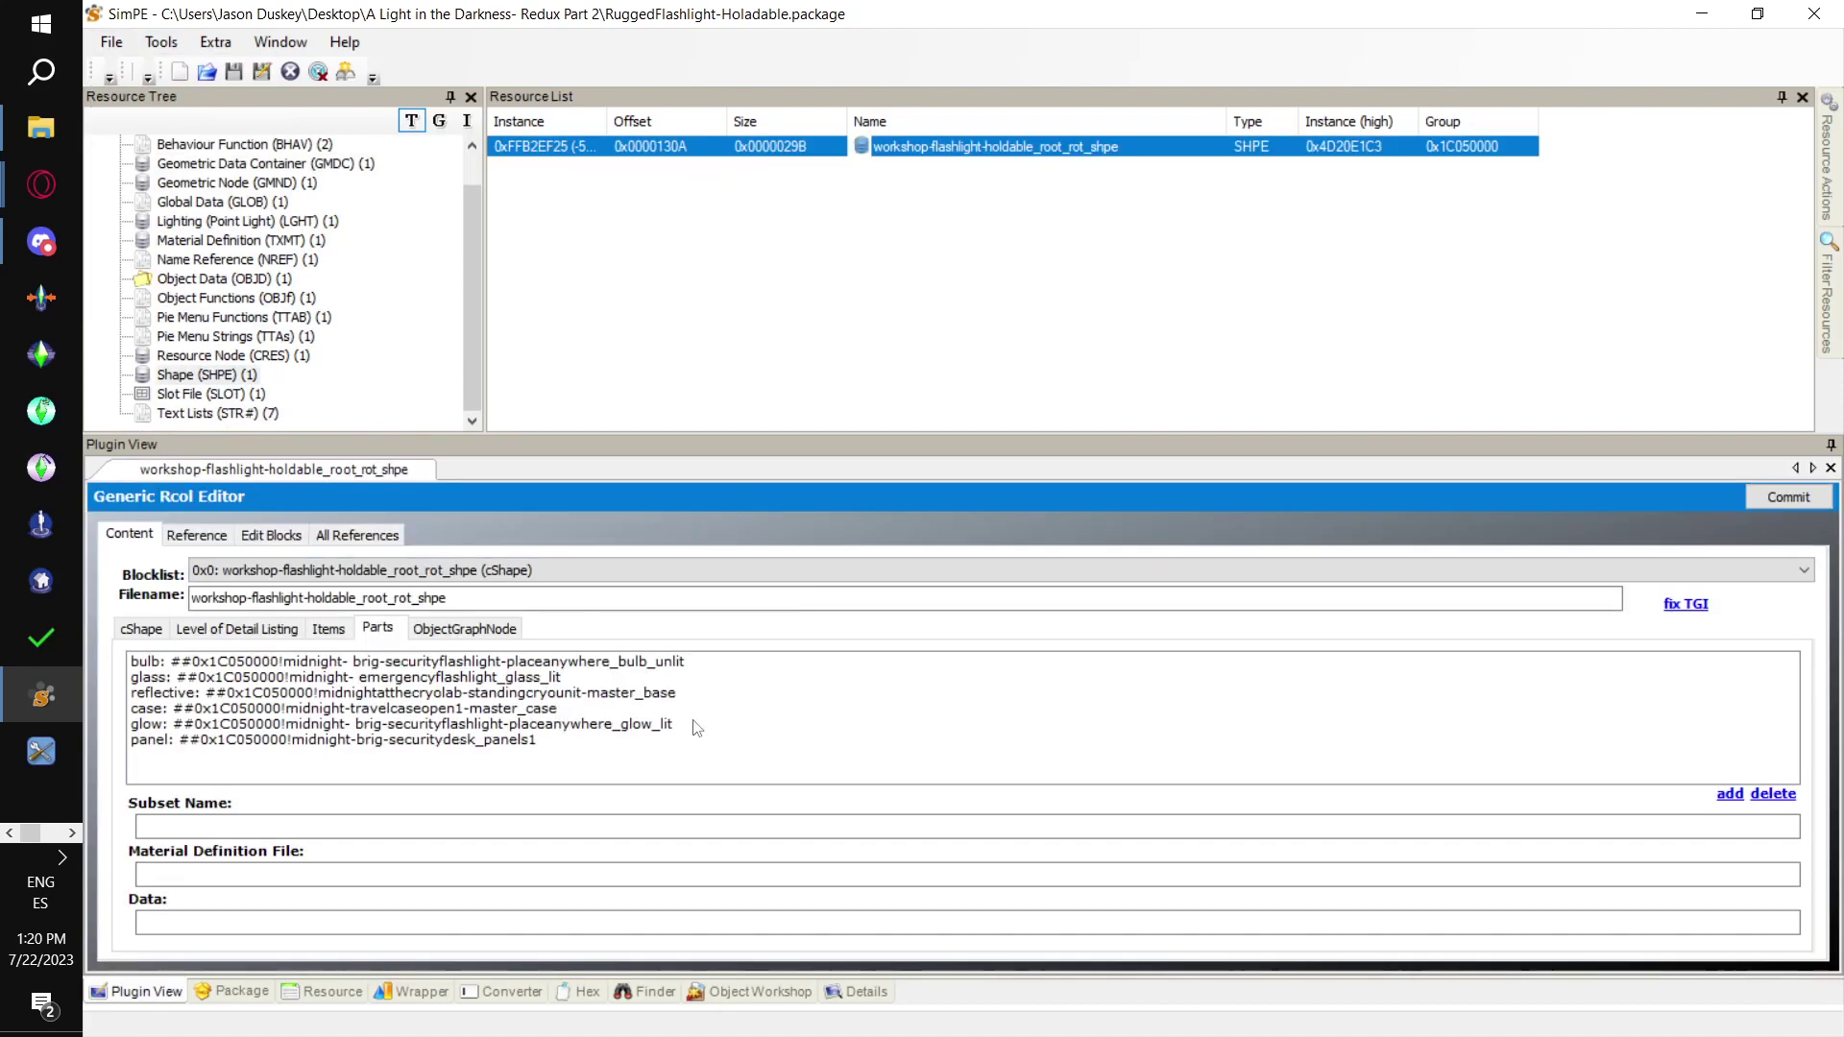
{"action": "key", "text": "alt+Tab"}
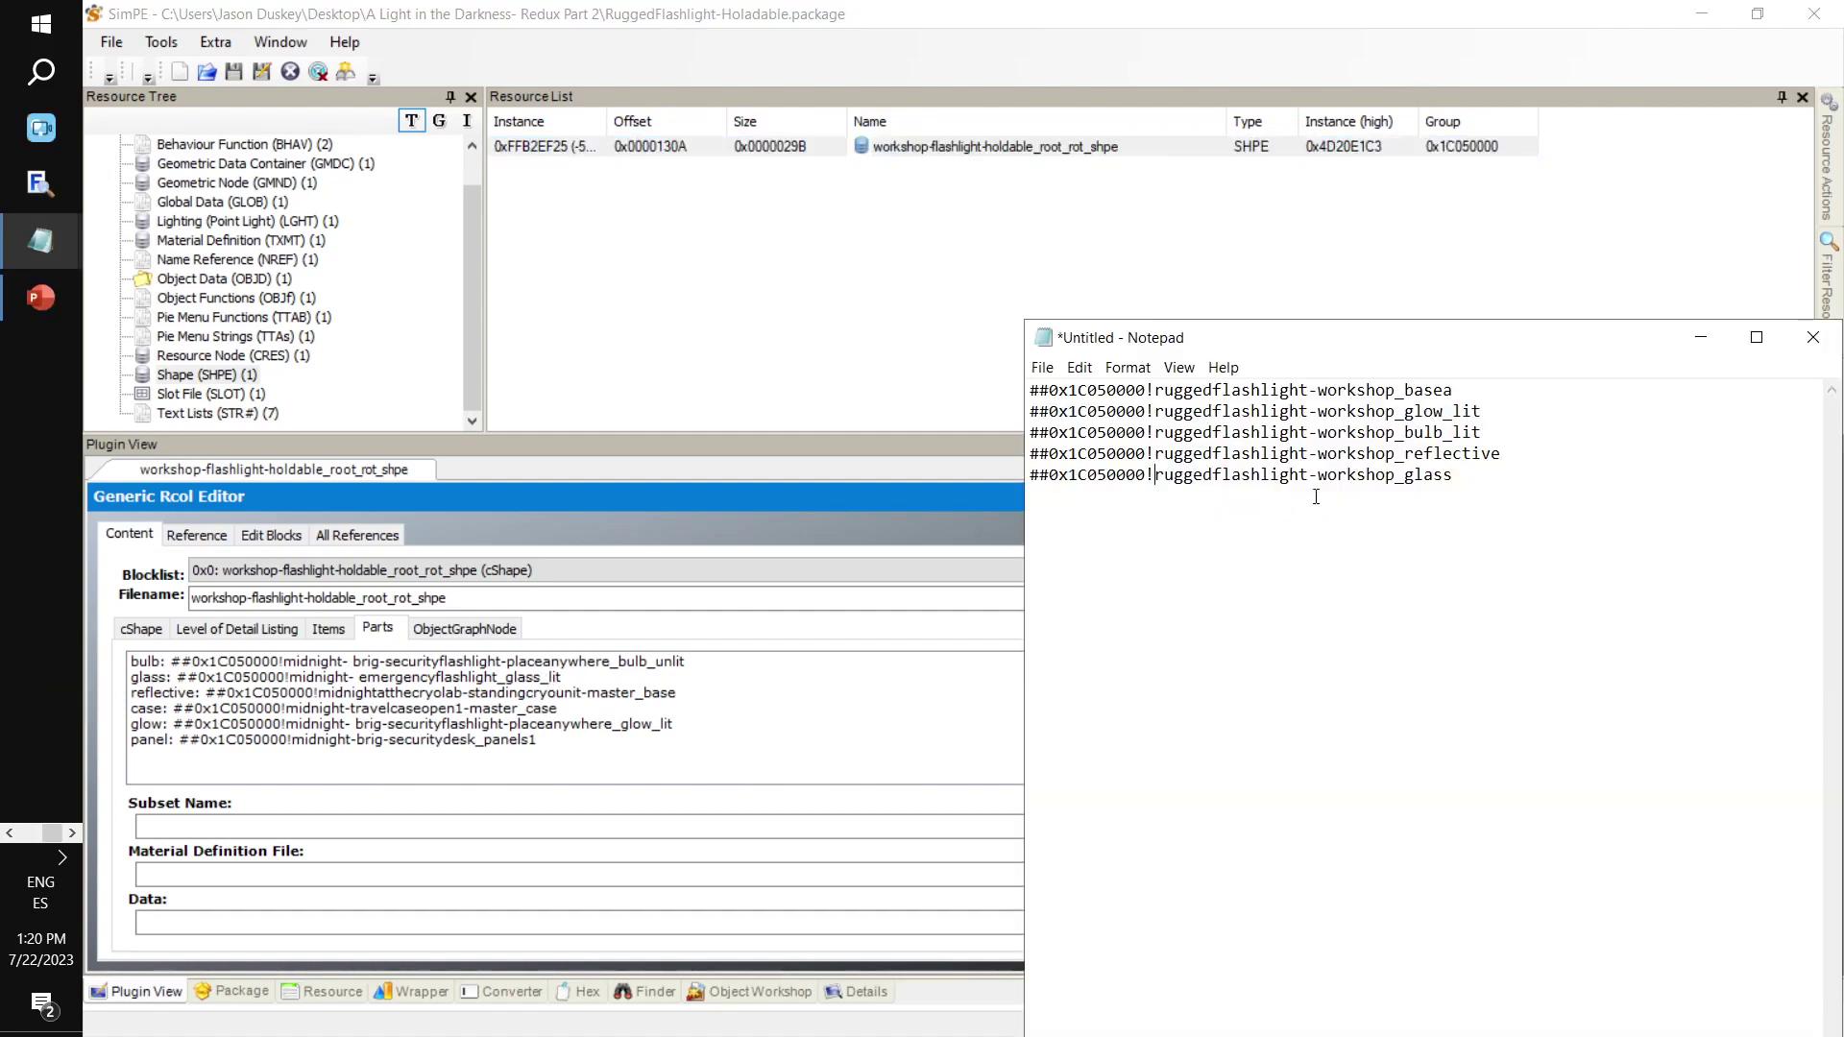
{"action": "left_click_drag", "start_coordinate": [1482, 433], "coordinate": [1023, 434]}
{"action": "key", "text": "ctrl+c"}
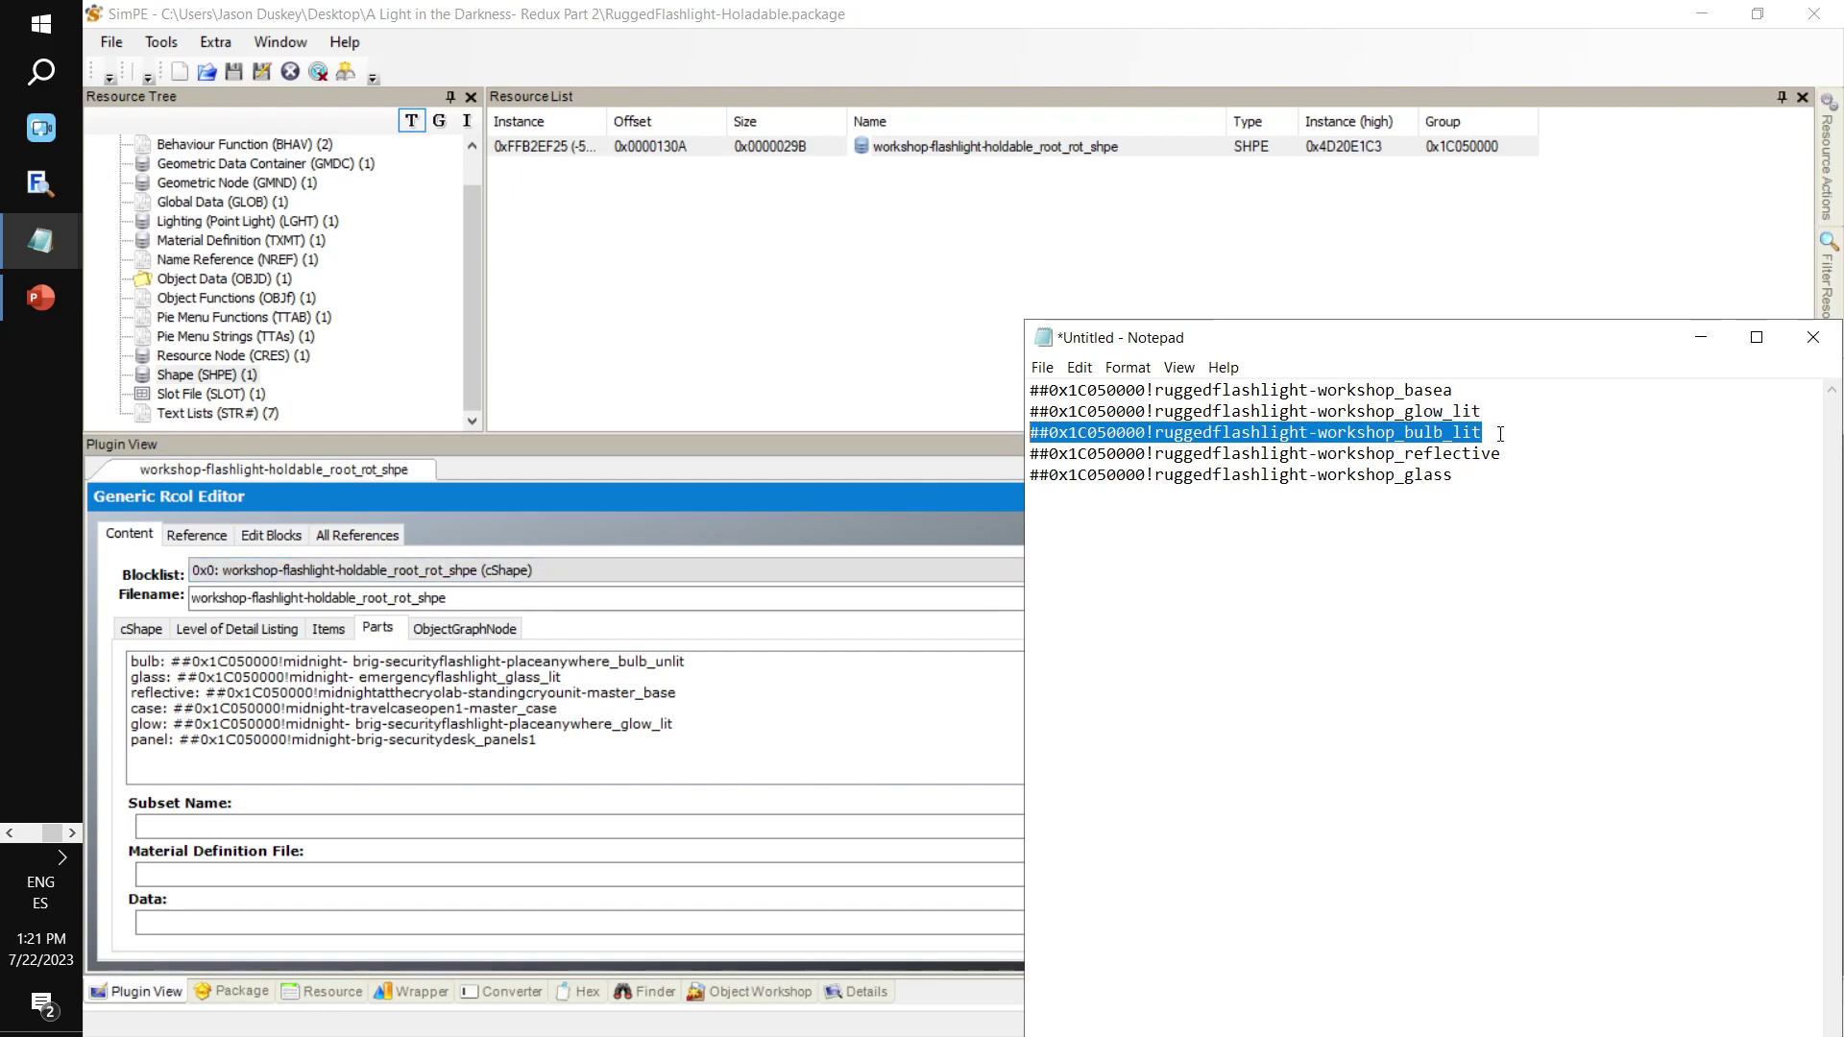
{"action": "left_click", "coordinate": [362, 662]}
{"action": "left_click_drag", "start_coordinate": [695, 875], "coordinate": [93, 836]}
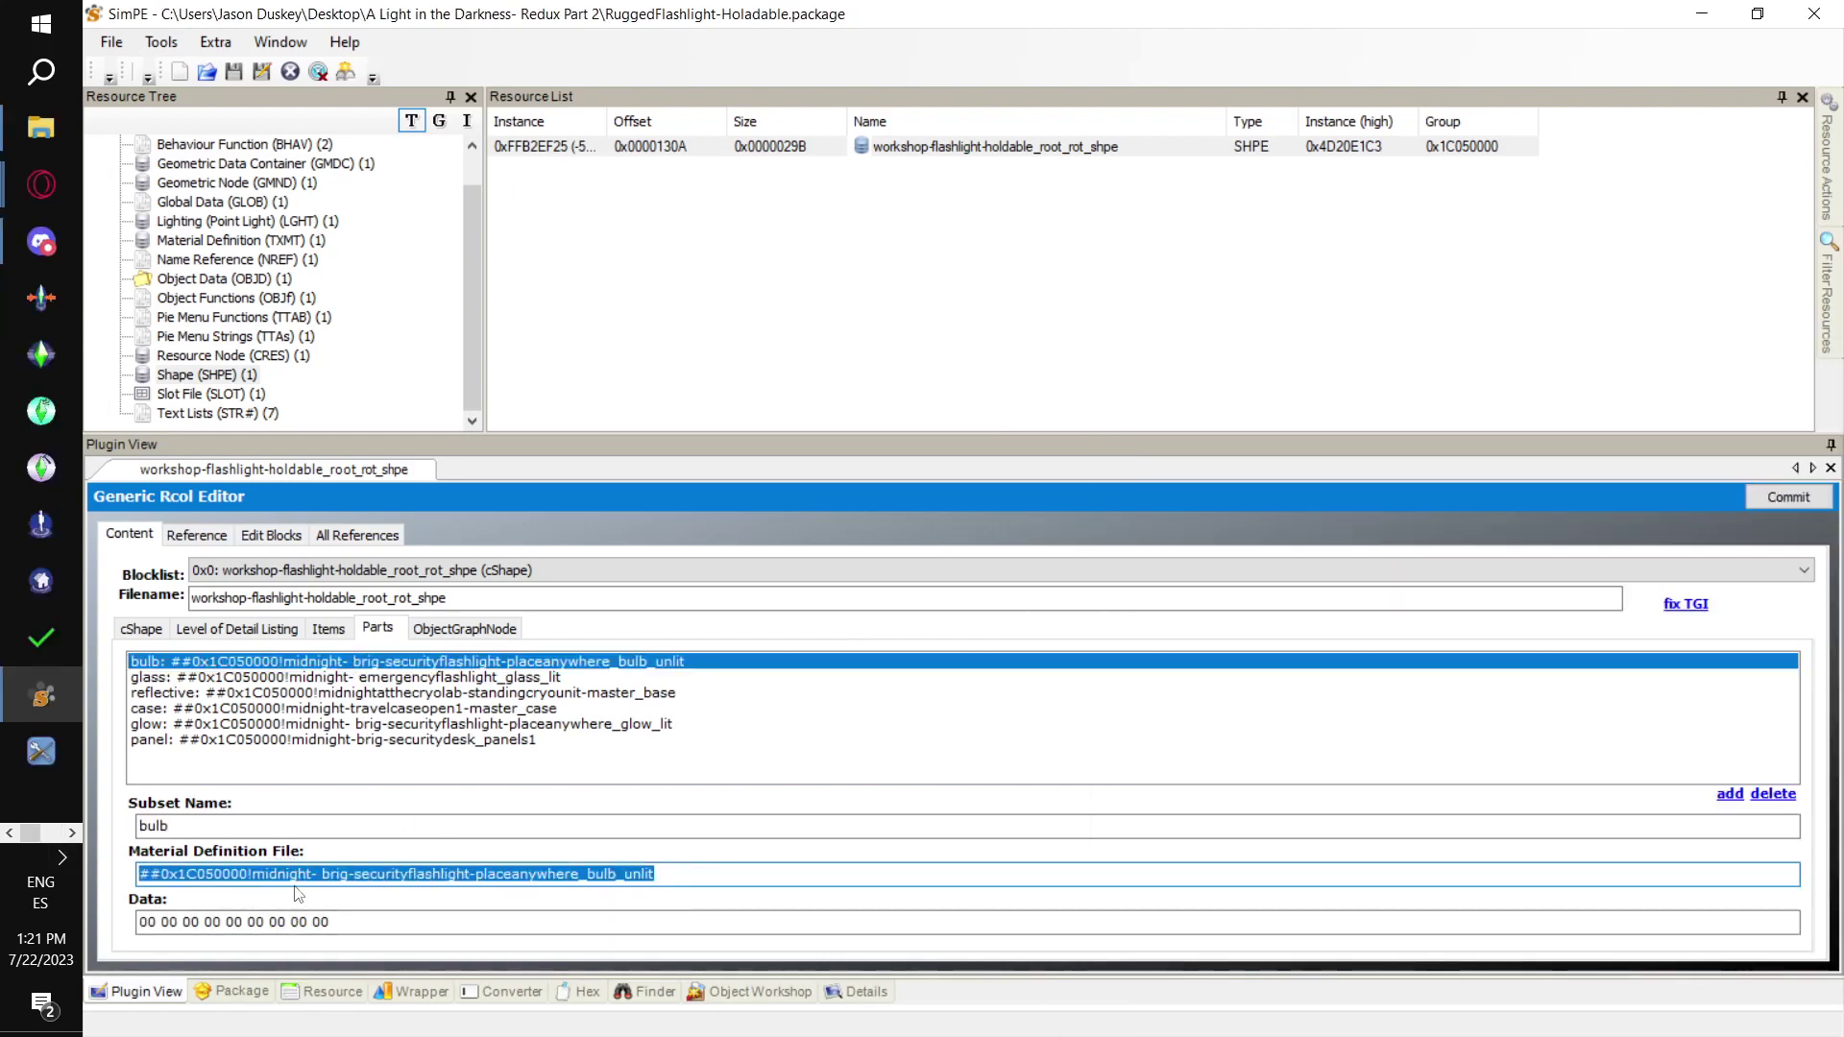
{"action": "key", "text": "ctrl+v"}
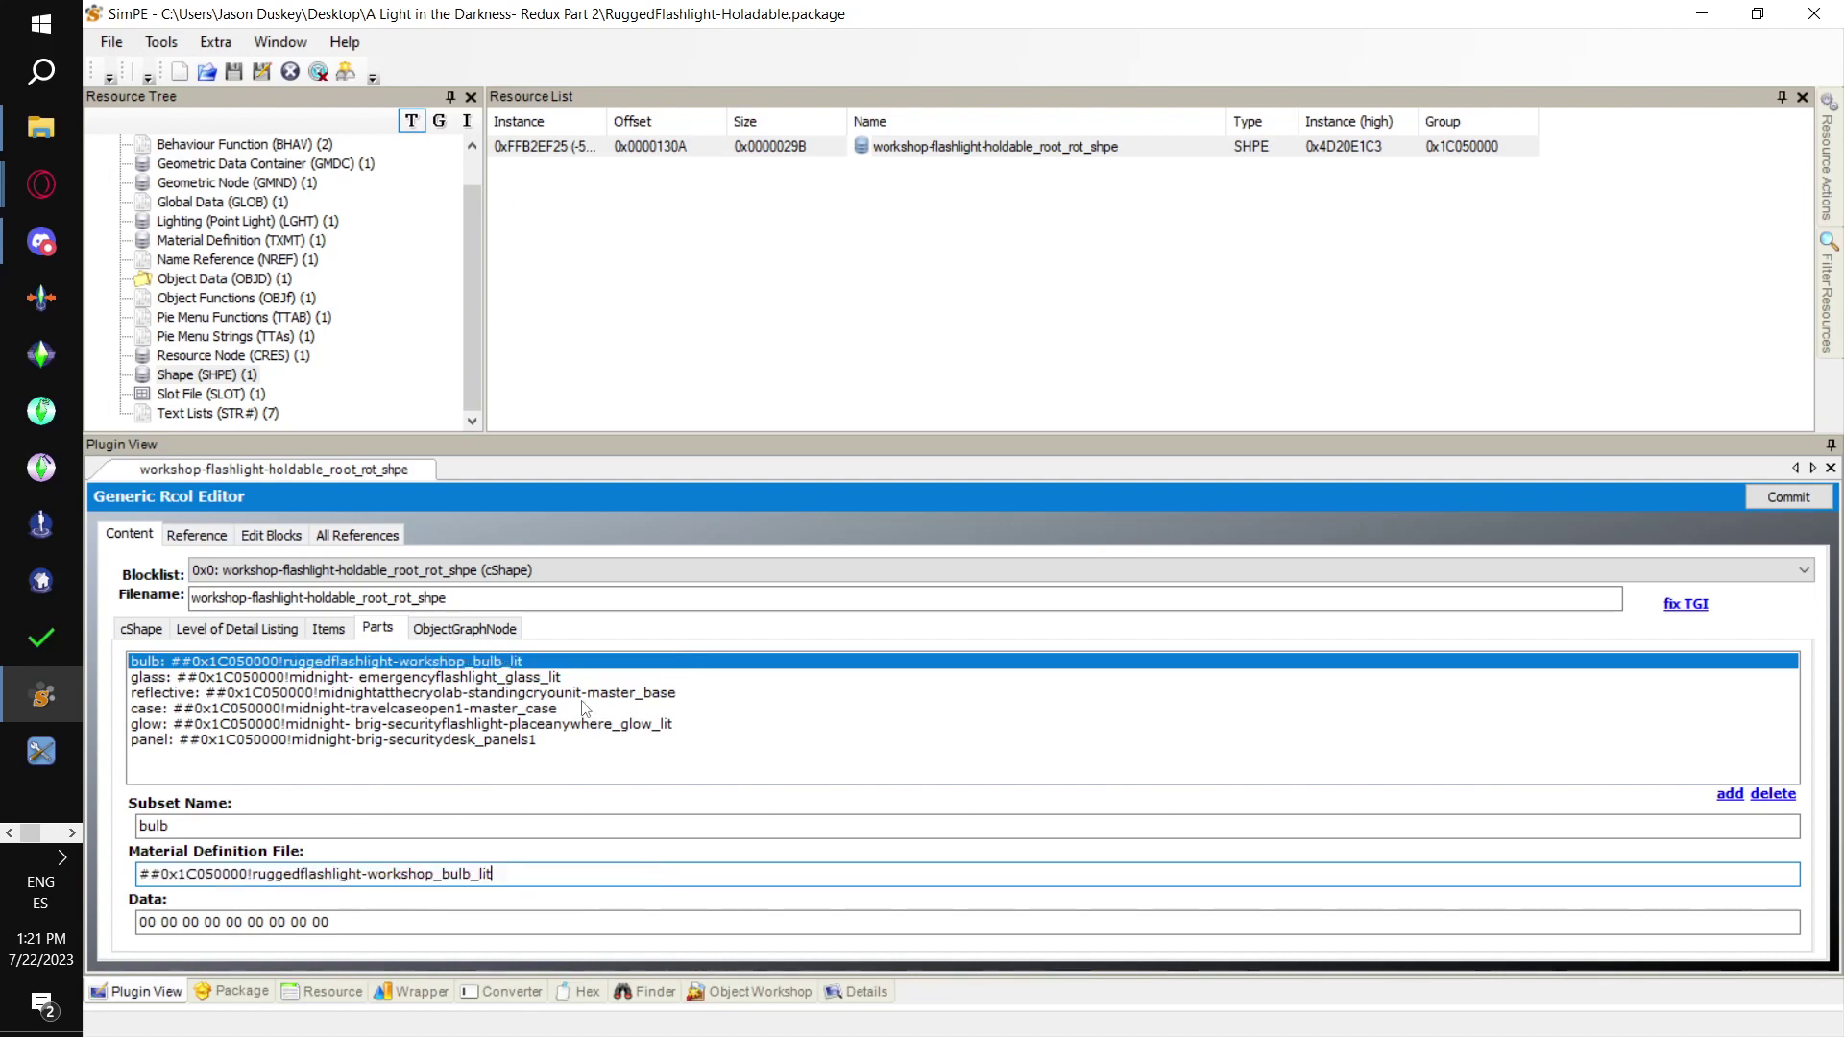
Set the glass part's material definition to ##0x1C050000!ruggedflashlight-workshop_glass, copied from Notepad
{"action": "left_click", "coordinate": [549, 692]}
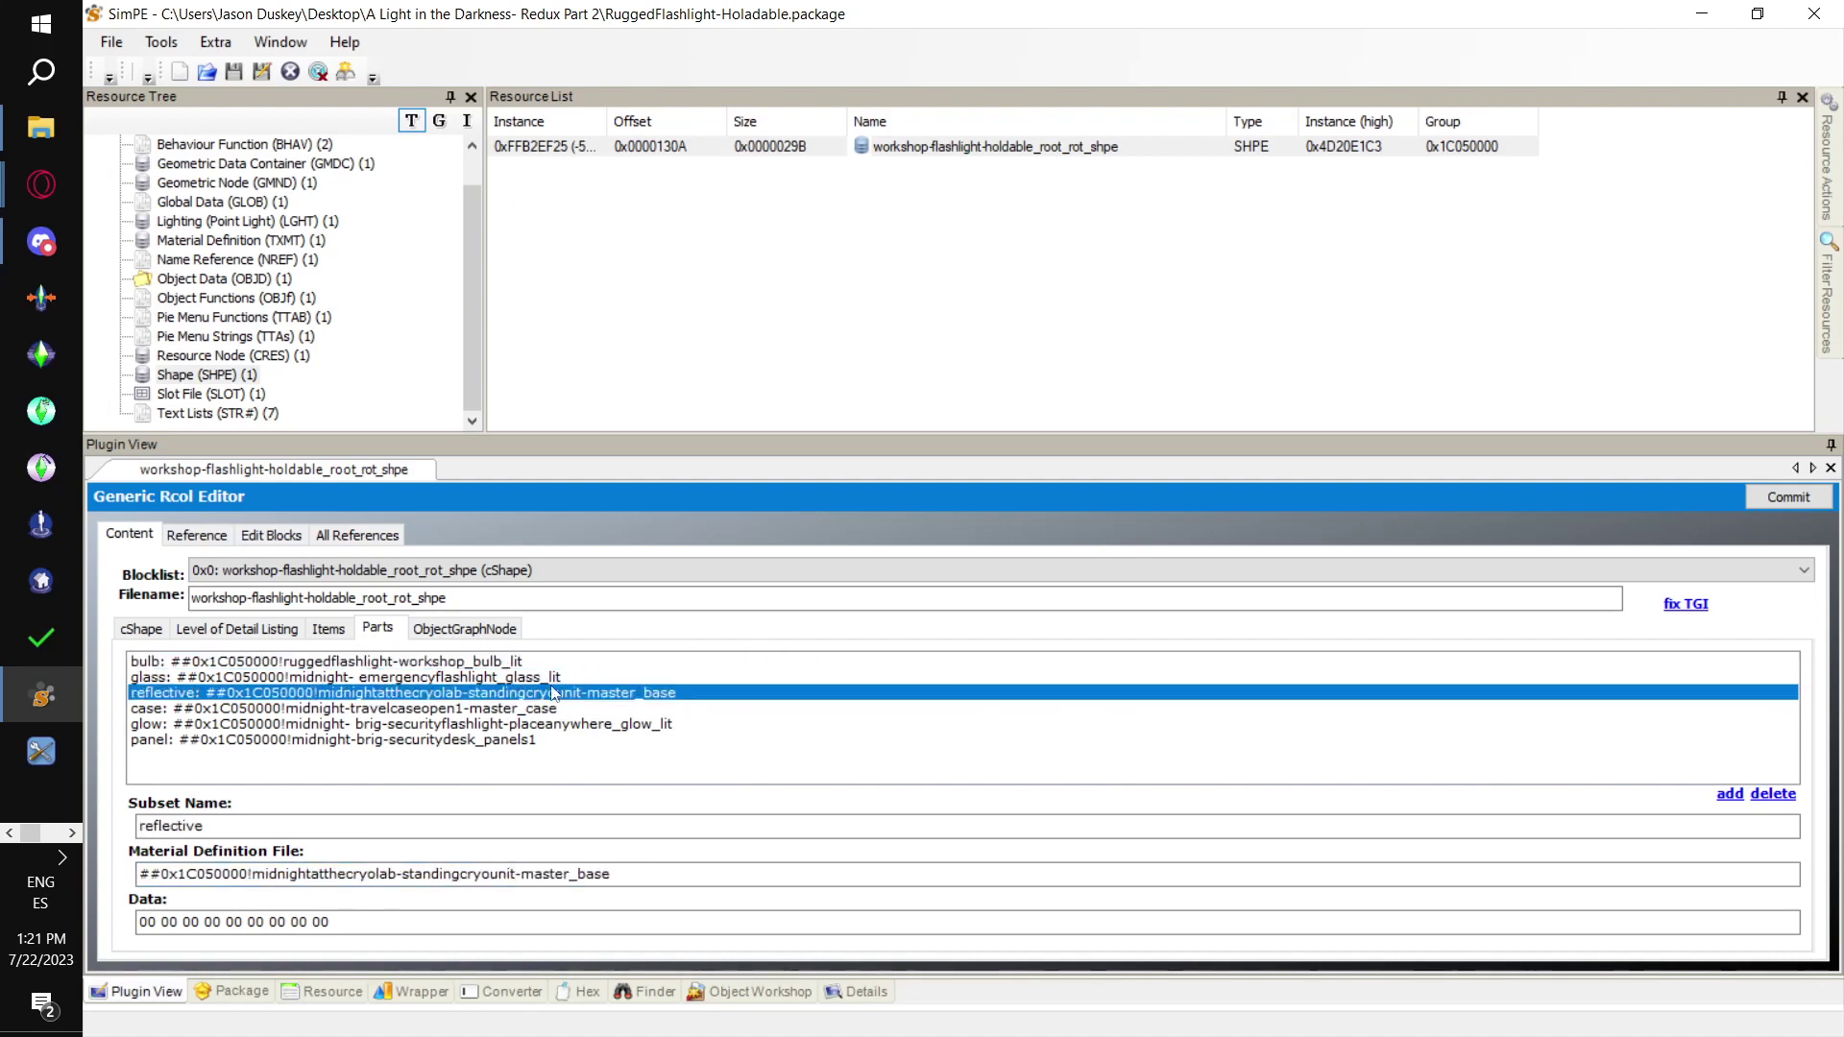
{"action": "left_click", "coordinate": [557, 678]}
{"action": "key", "text": "alt+Tab"}
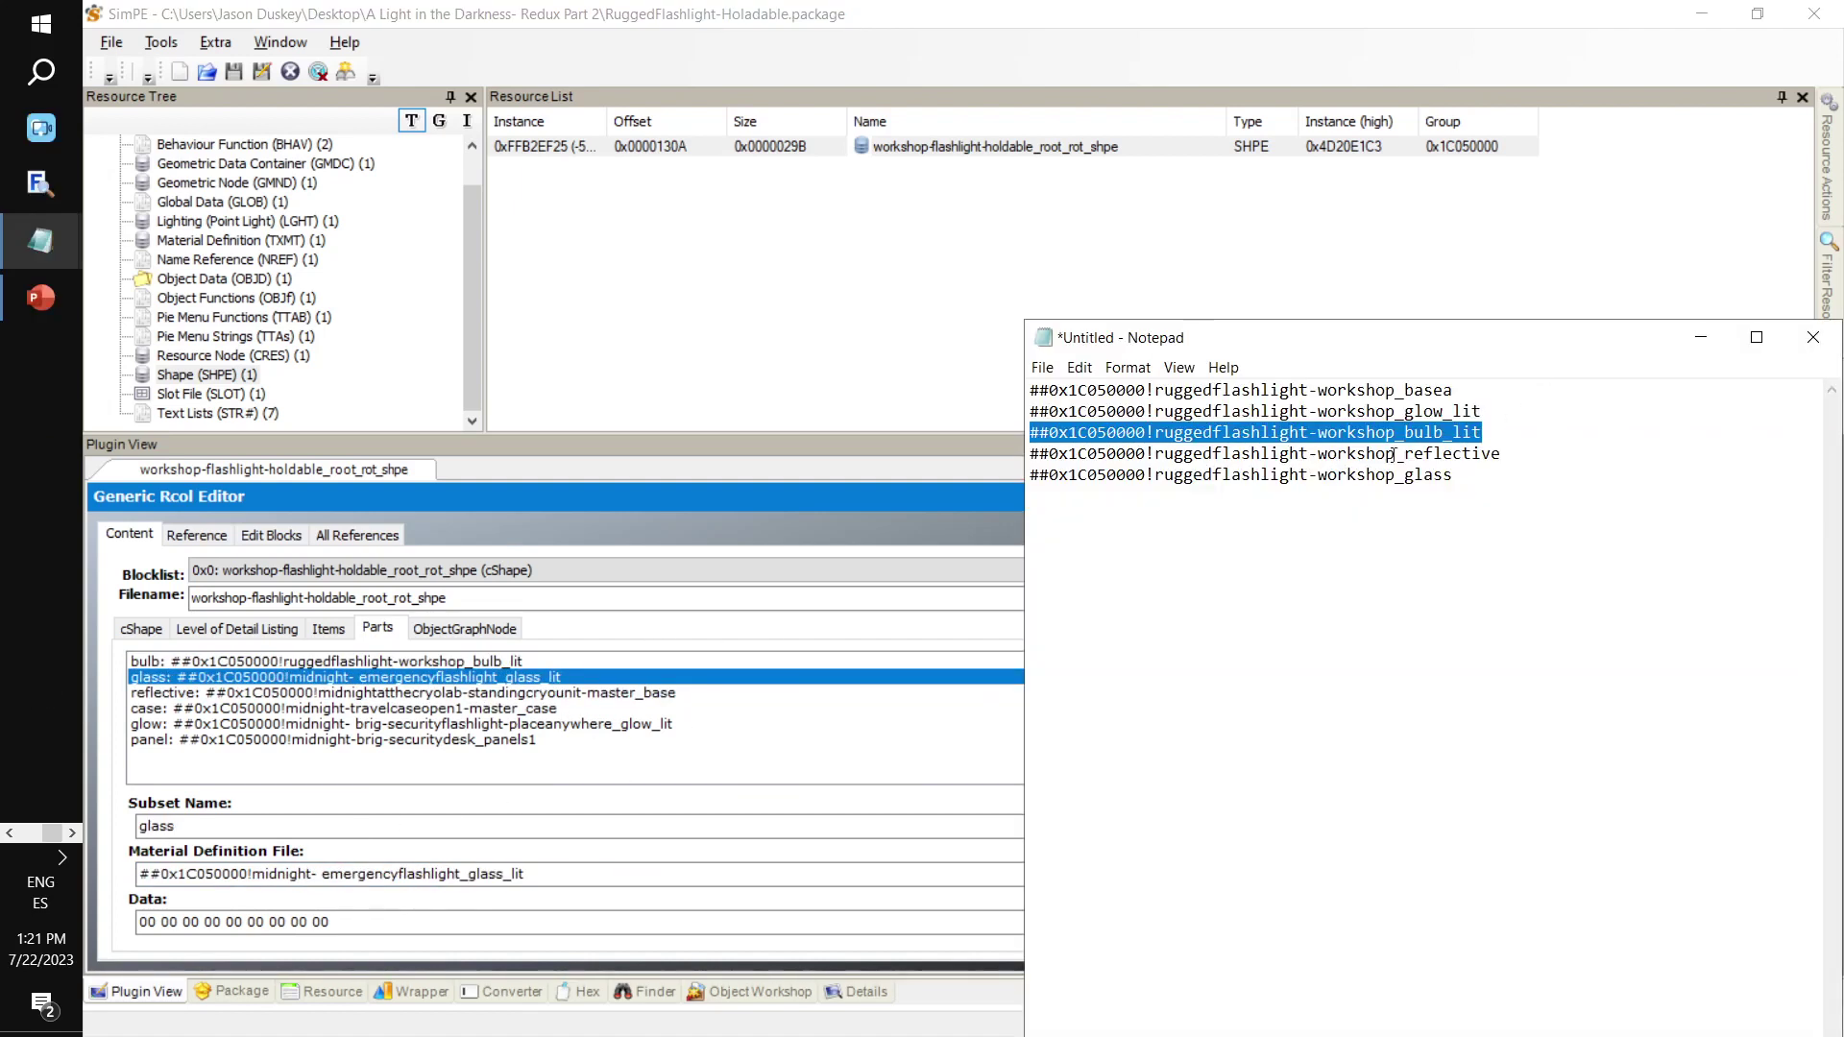
{"action": "left_click_drag", "start_coordinate": [1471, 478], "coordinate": [1028, 475]}
{"action": "key", "text": "ctrl+c"}
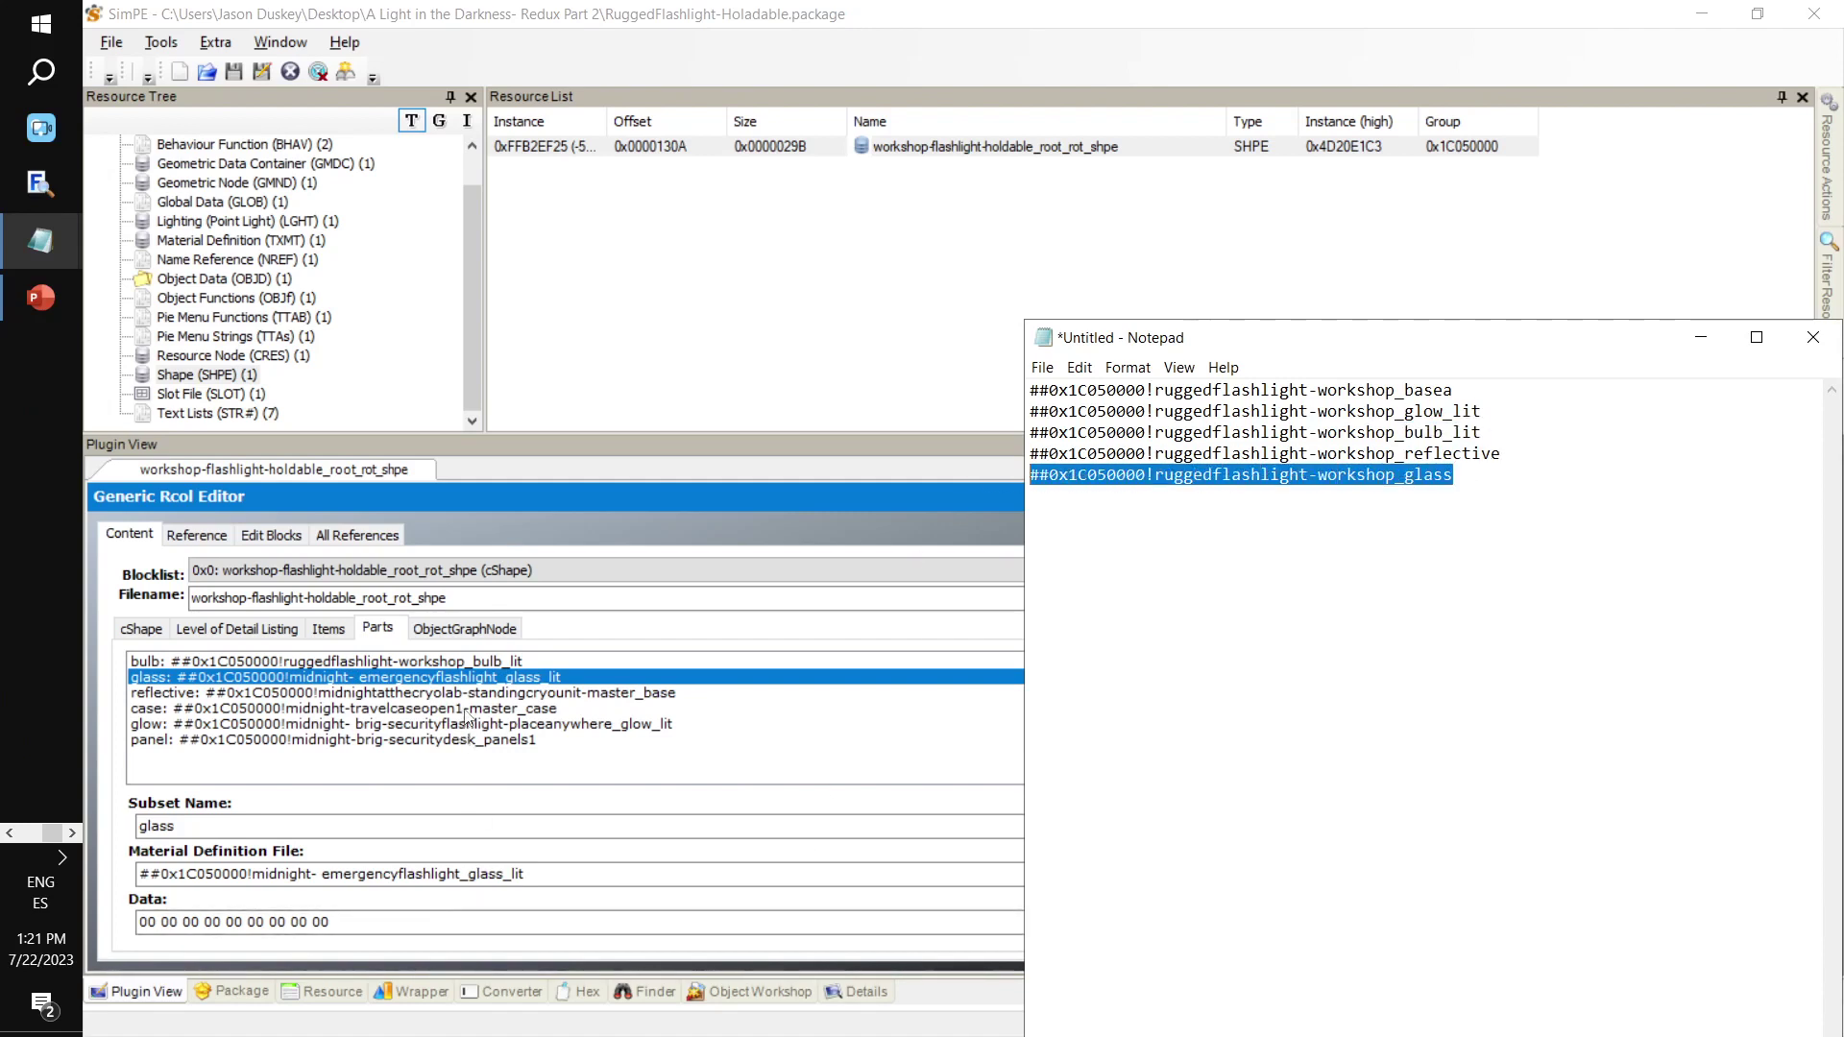
{"action": "triple_click", "coordinate": [544, 871]}
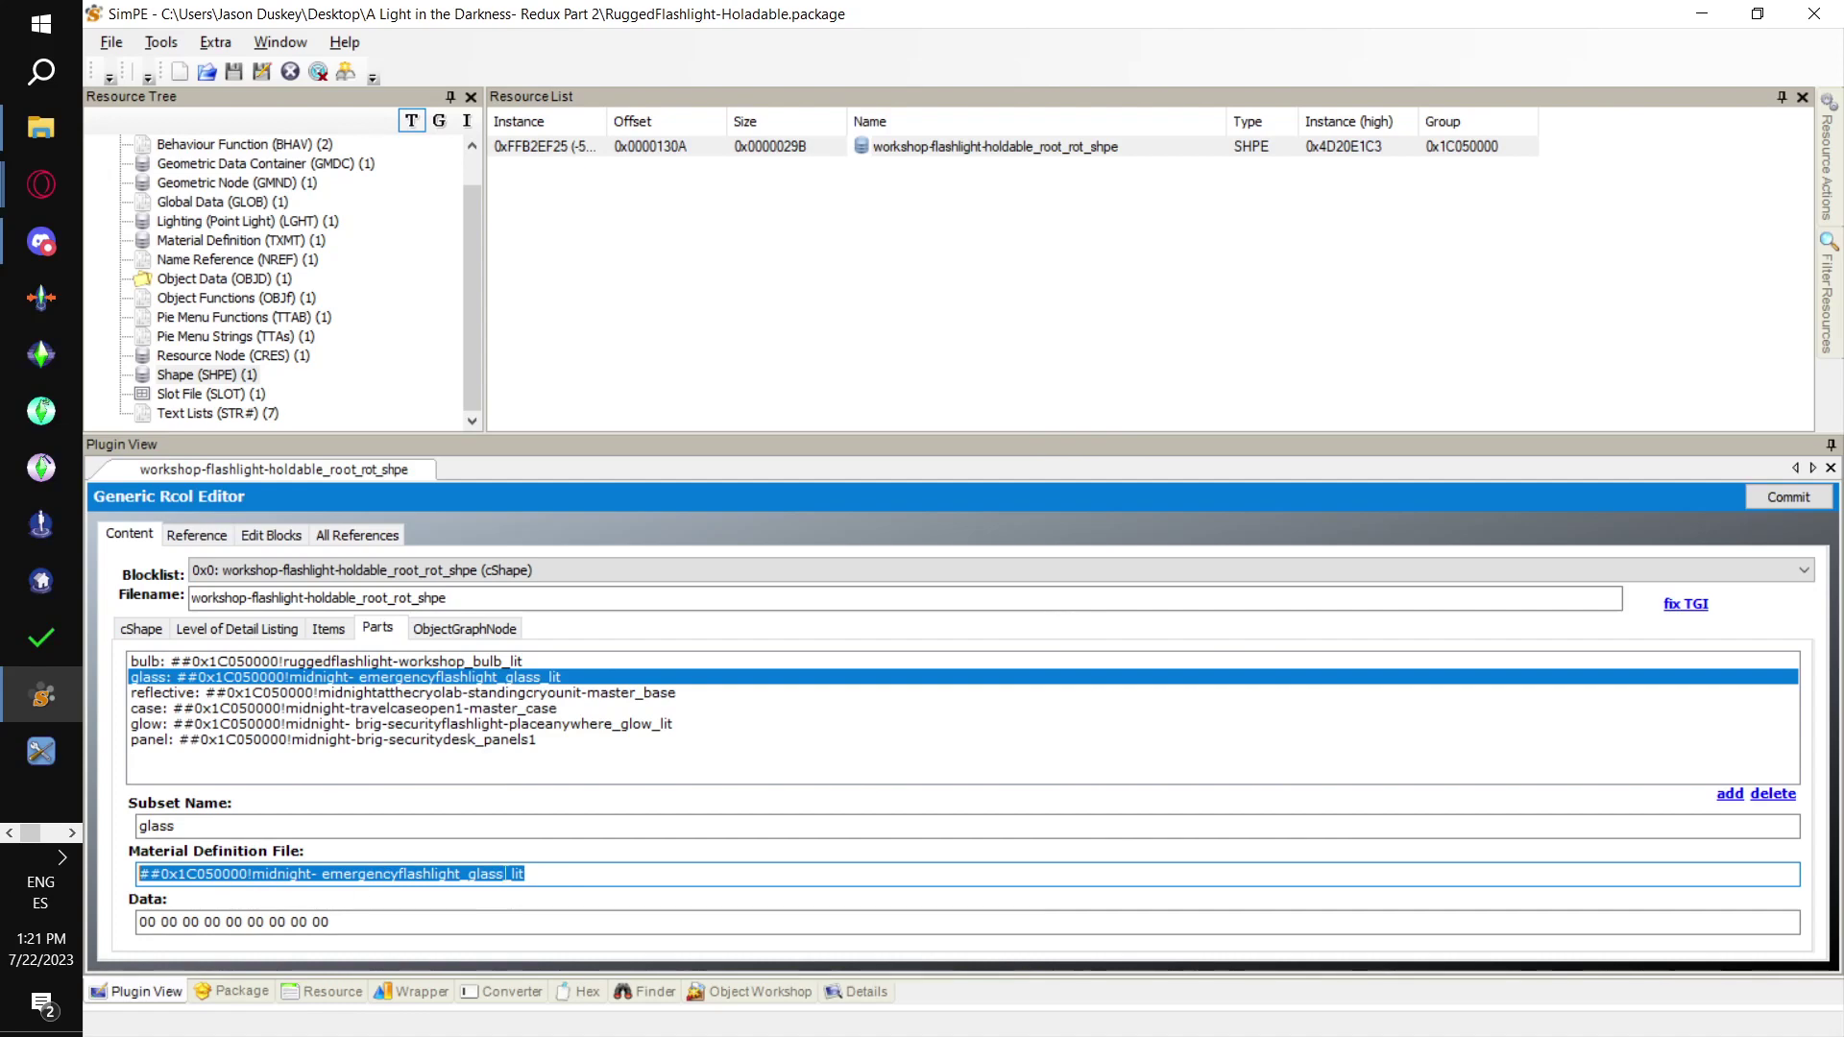
{"action": "key", "text": "ctrl+v"}
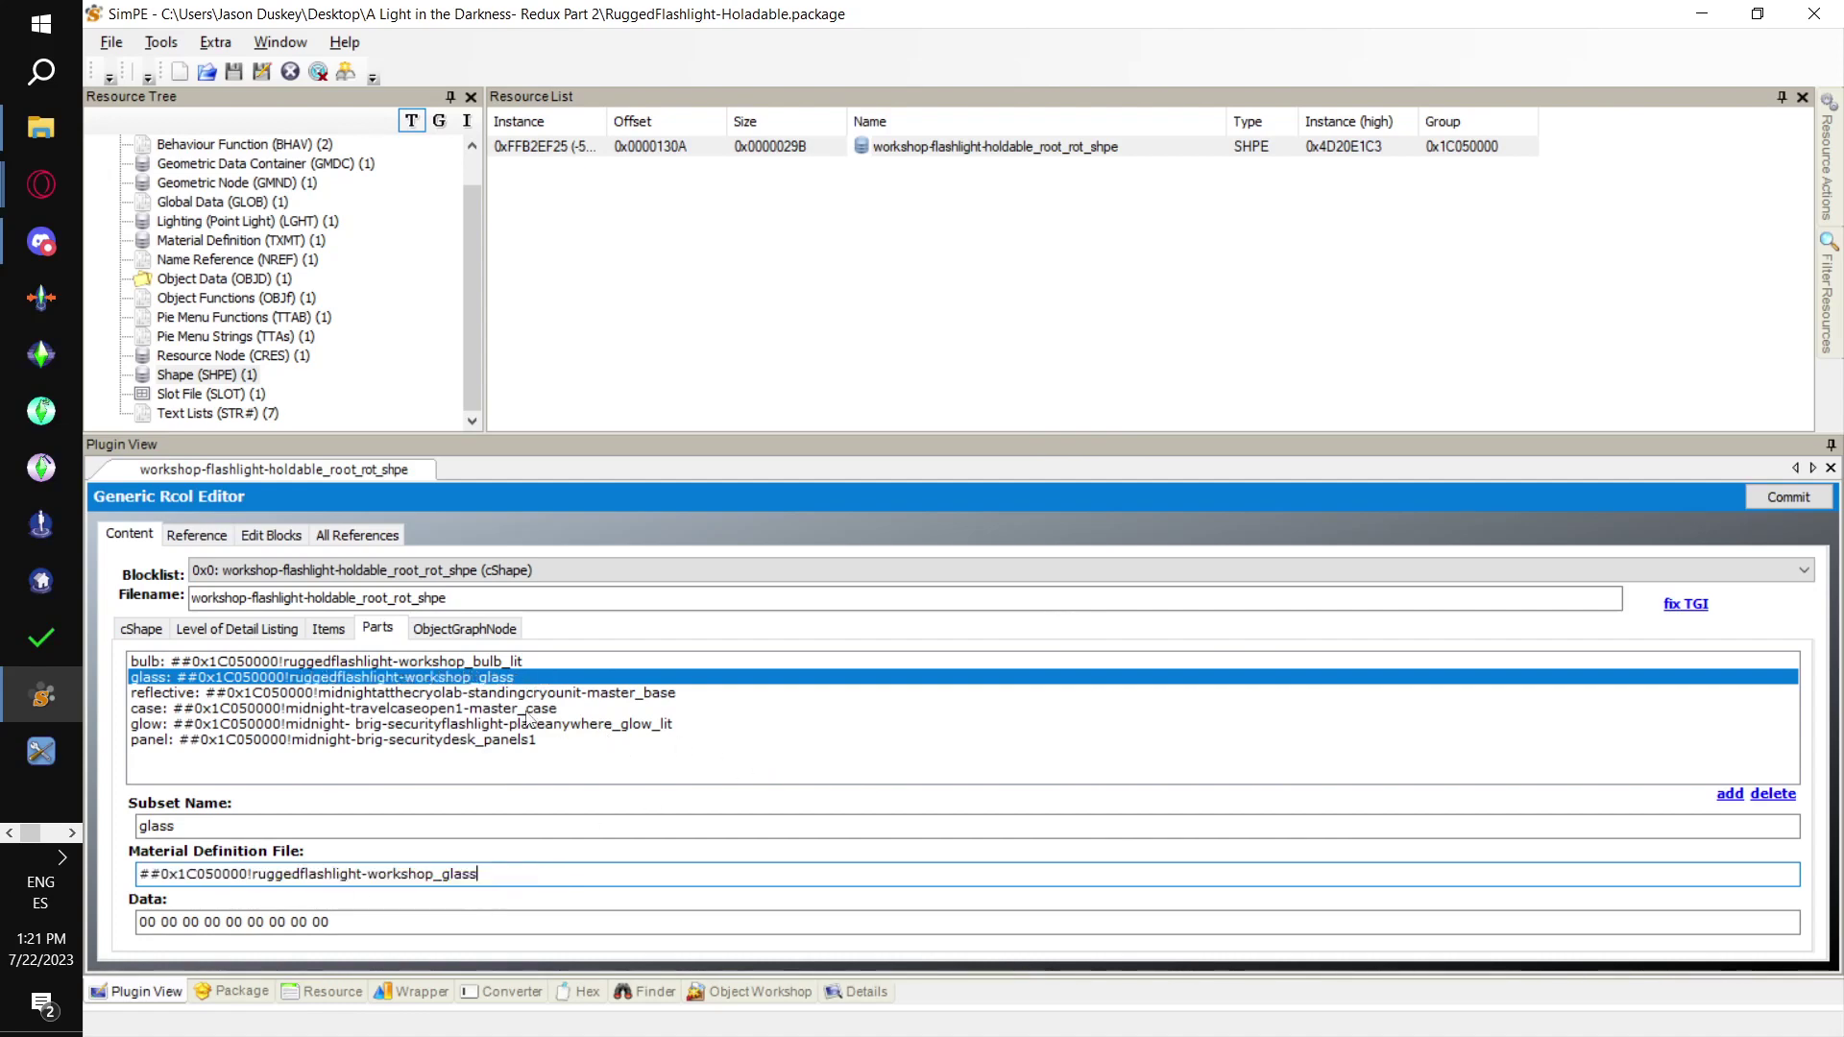
Set the reflective part's material definition to ##0x1C050000!ruggedflashlight-workshop_reflective, copied from Notepad
{"action": "left_click", "coordinate": [457, 695]}
{"action": "key", "text": "alt+Tab"}
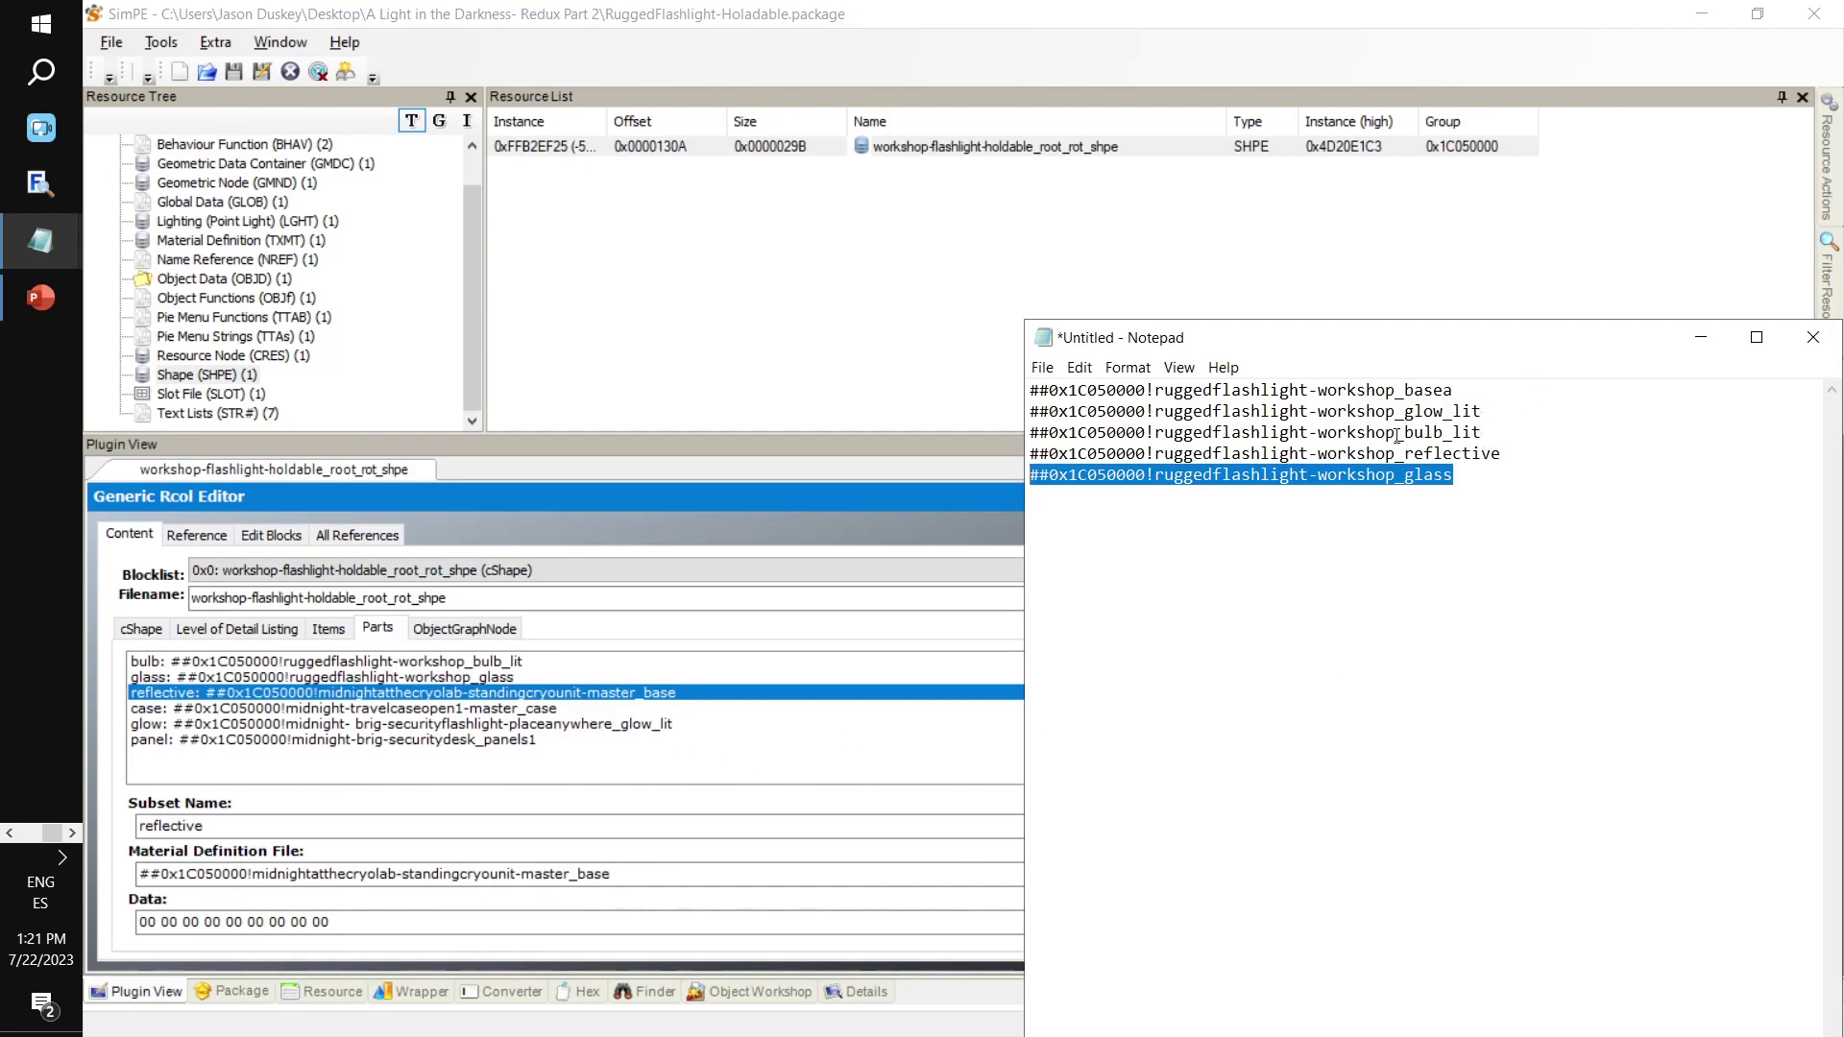
{"action": "left_click_drag", "start_coordinate": [1503, 455], "coordinate": [1029, 456]}
{"action": "key", "text": "ctrl+c"}
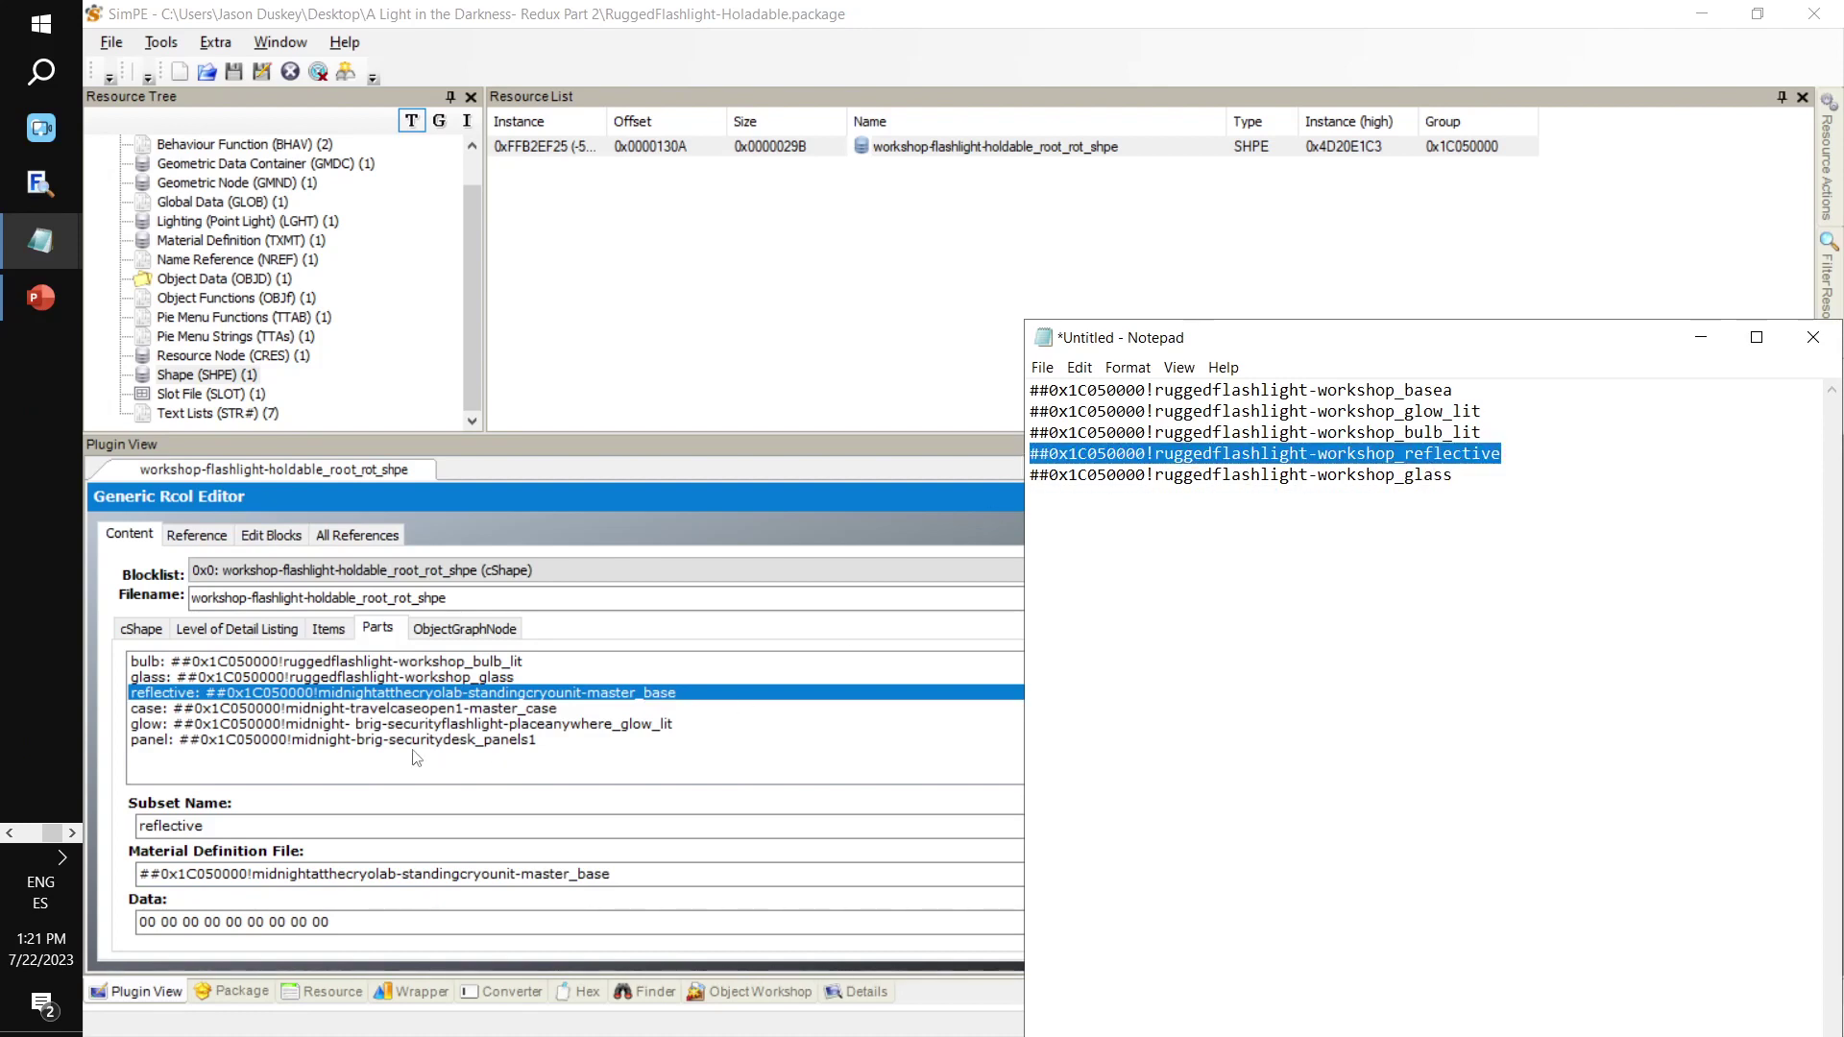
{"action": "left_click", "coordinate": [319, 704]}
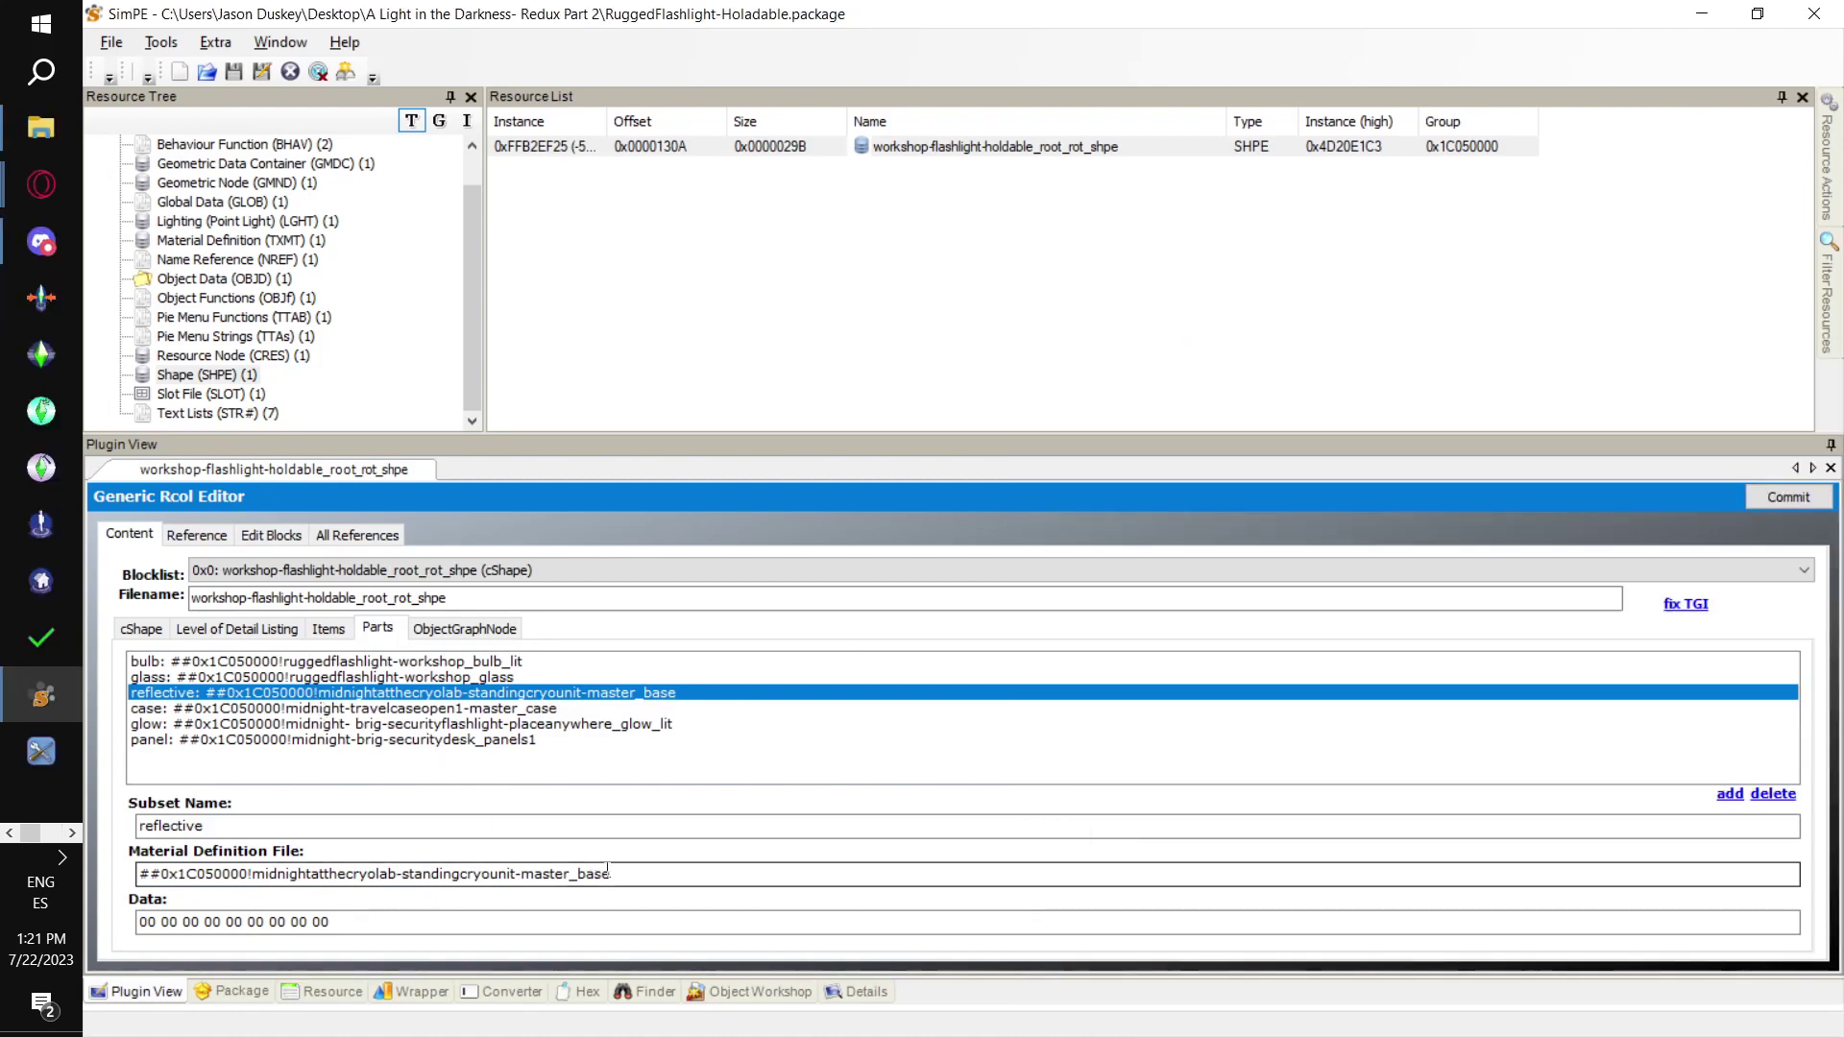
{"action": "left_click_drag", "start_coordinate": [615, 874], "coordinate": [154, 873]}
{"action": "key", "text": "ctrl+v"}
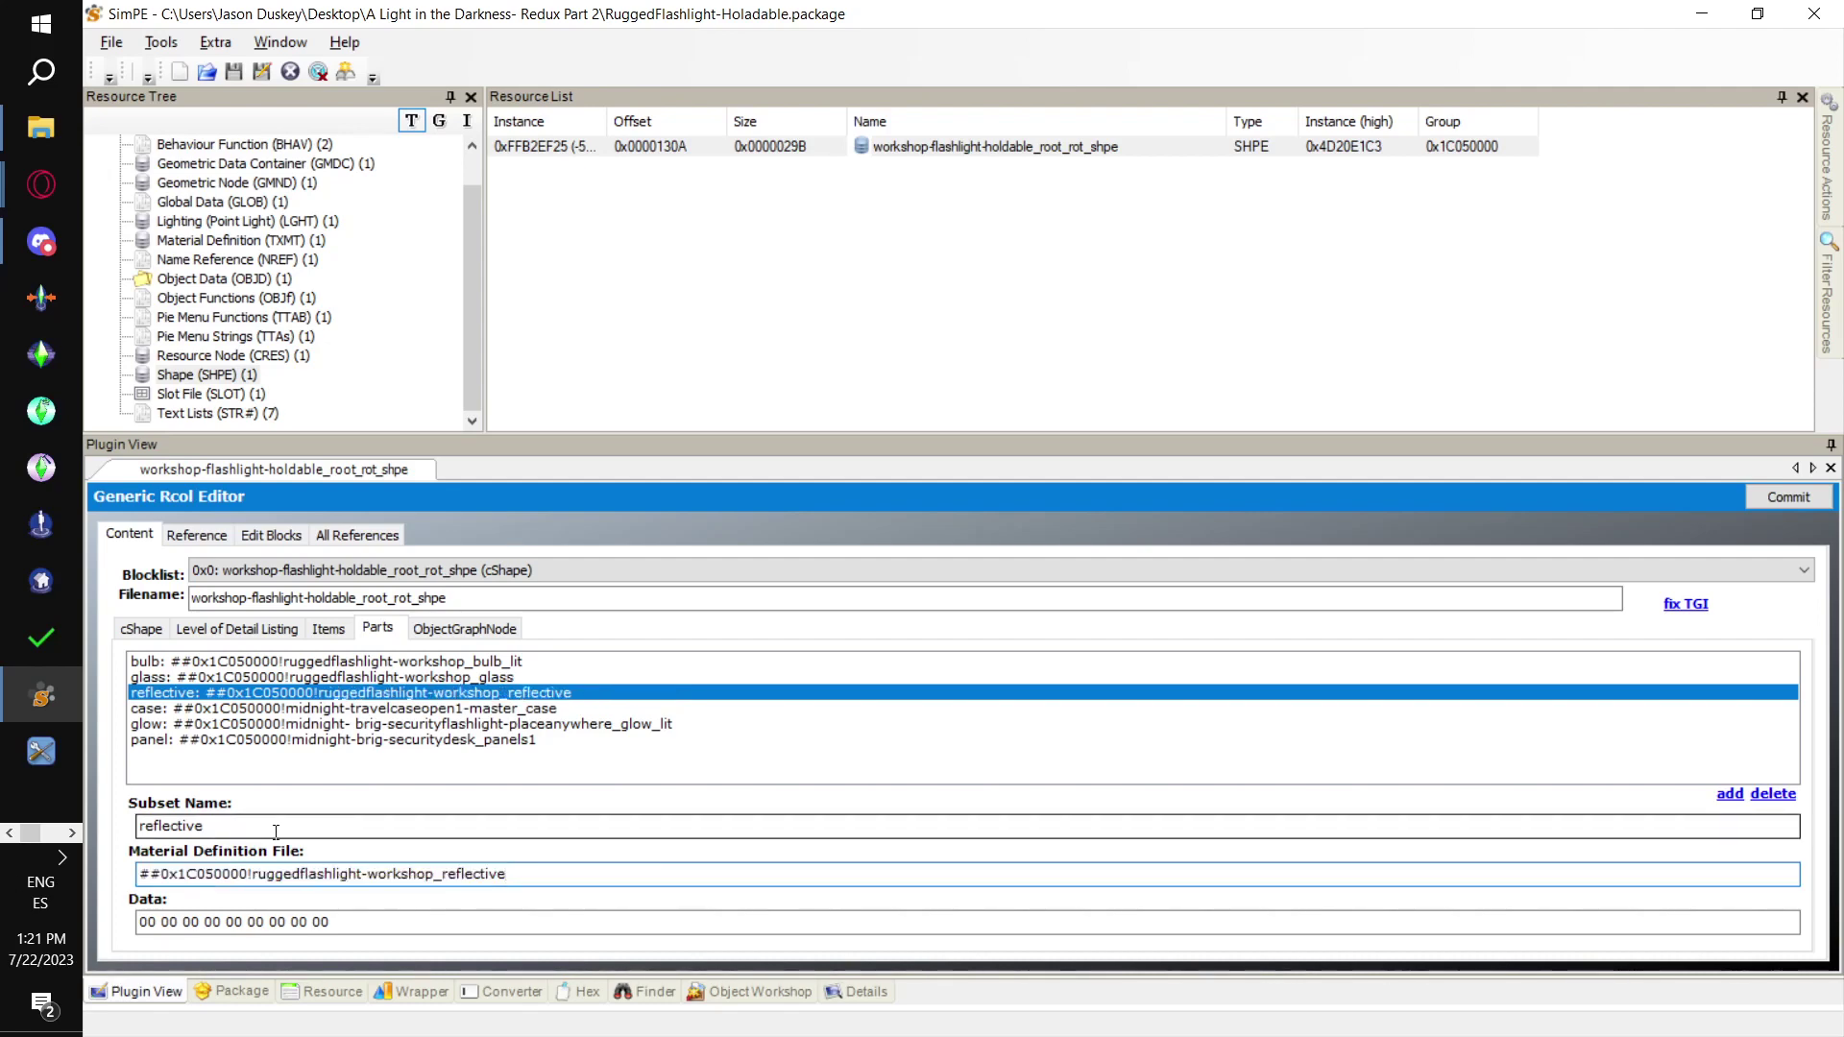
Set the case part's material definition to ##0x1C050000!ruggedflashlight-workshop_basea, copied from Notepad, and rename its subset to base
{"action": "left_click", "coordinate": [232, 709]}
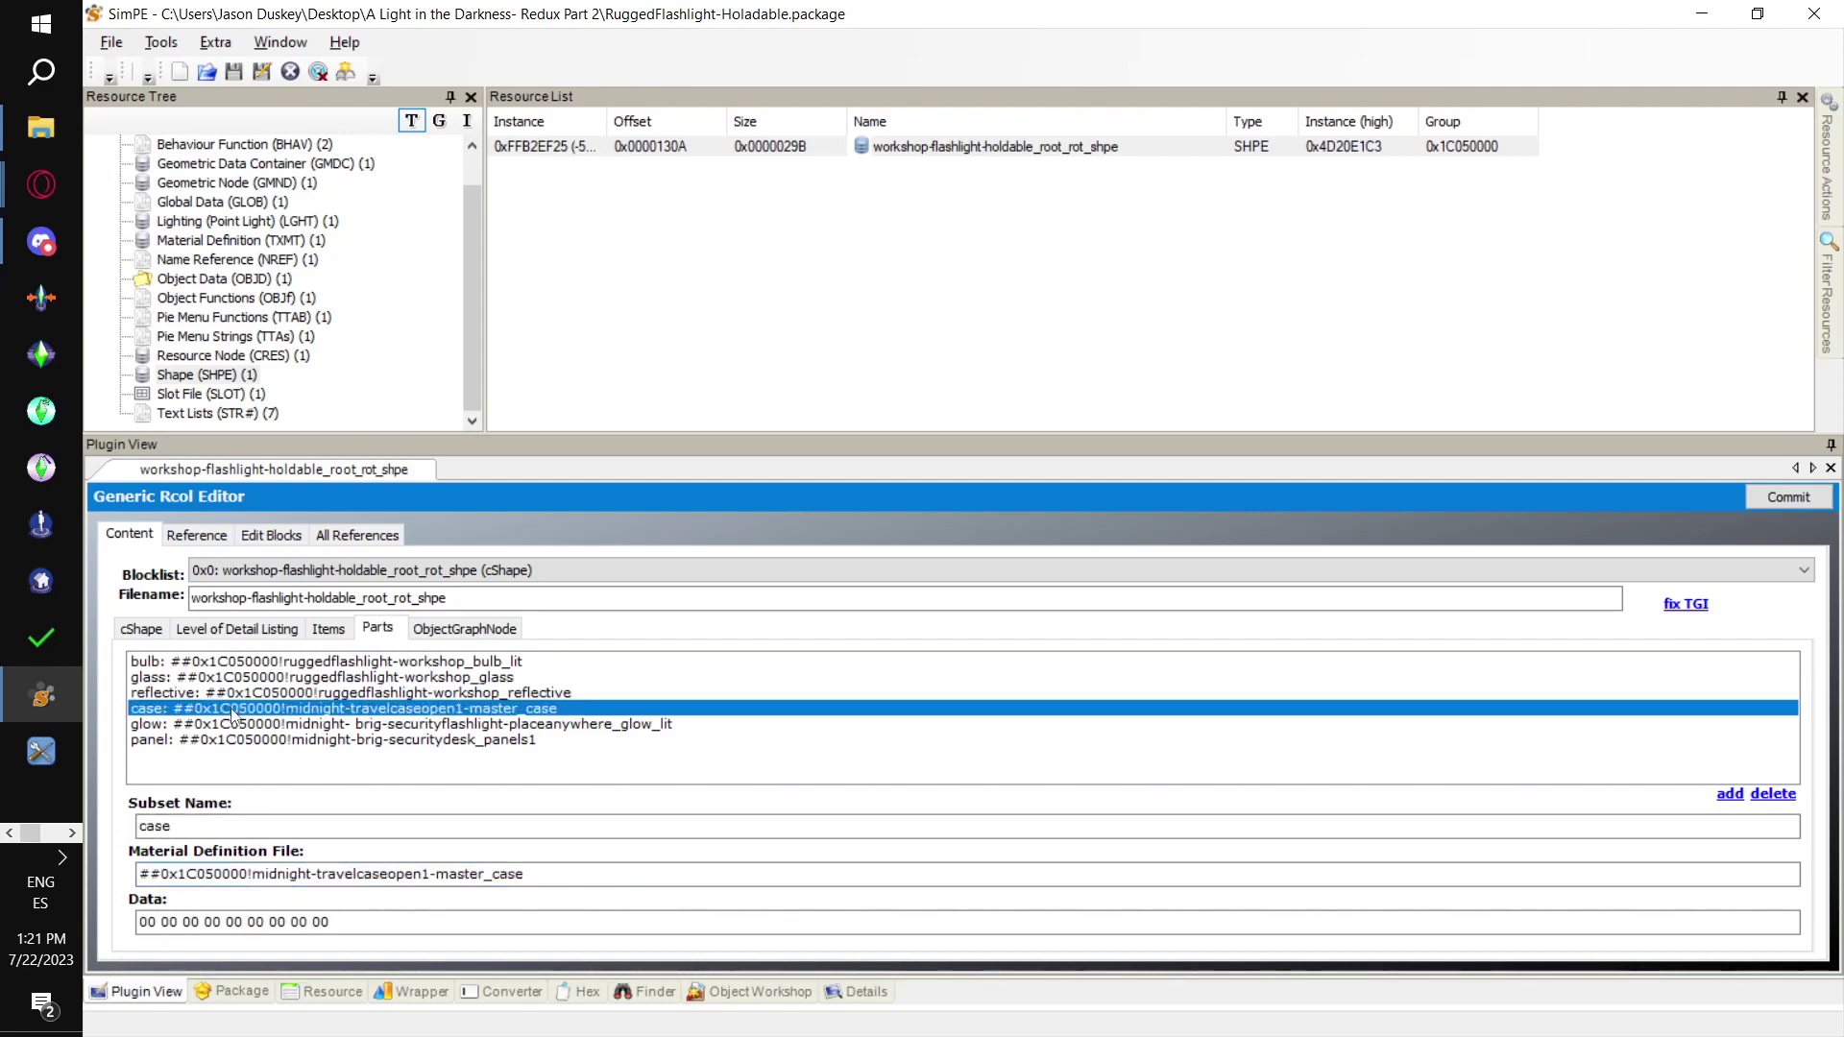
{"action": "key", "text": "alt+Tab"}
{"action": "left_click_drag", "start_coordinate": [1454, 390], "coordinate": [987, 371]}
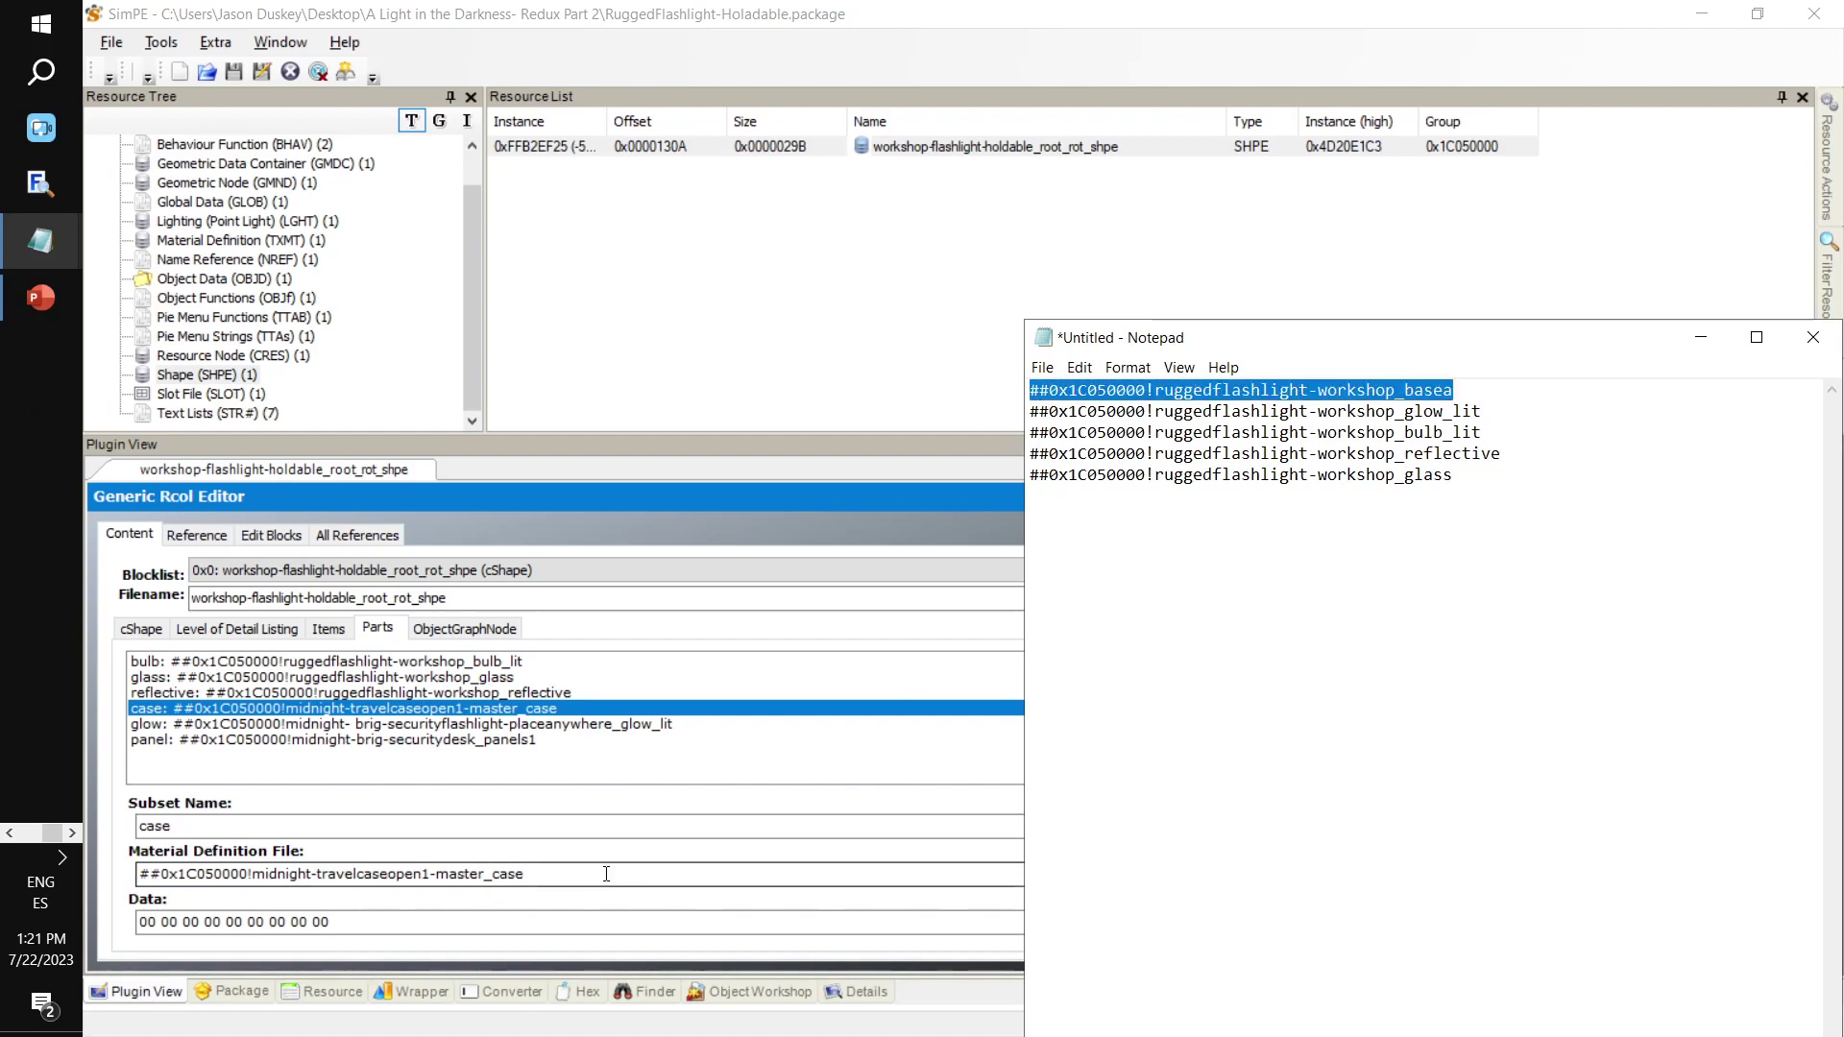
{"action": "left_click", "coordinate": [562, 874]}
{"action": "type", "text": "##0x1C050000!ruggedflashlight-workshop_basea"}
{"action": "double_click", "coordinate": [279, 826]}
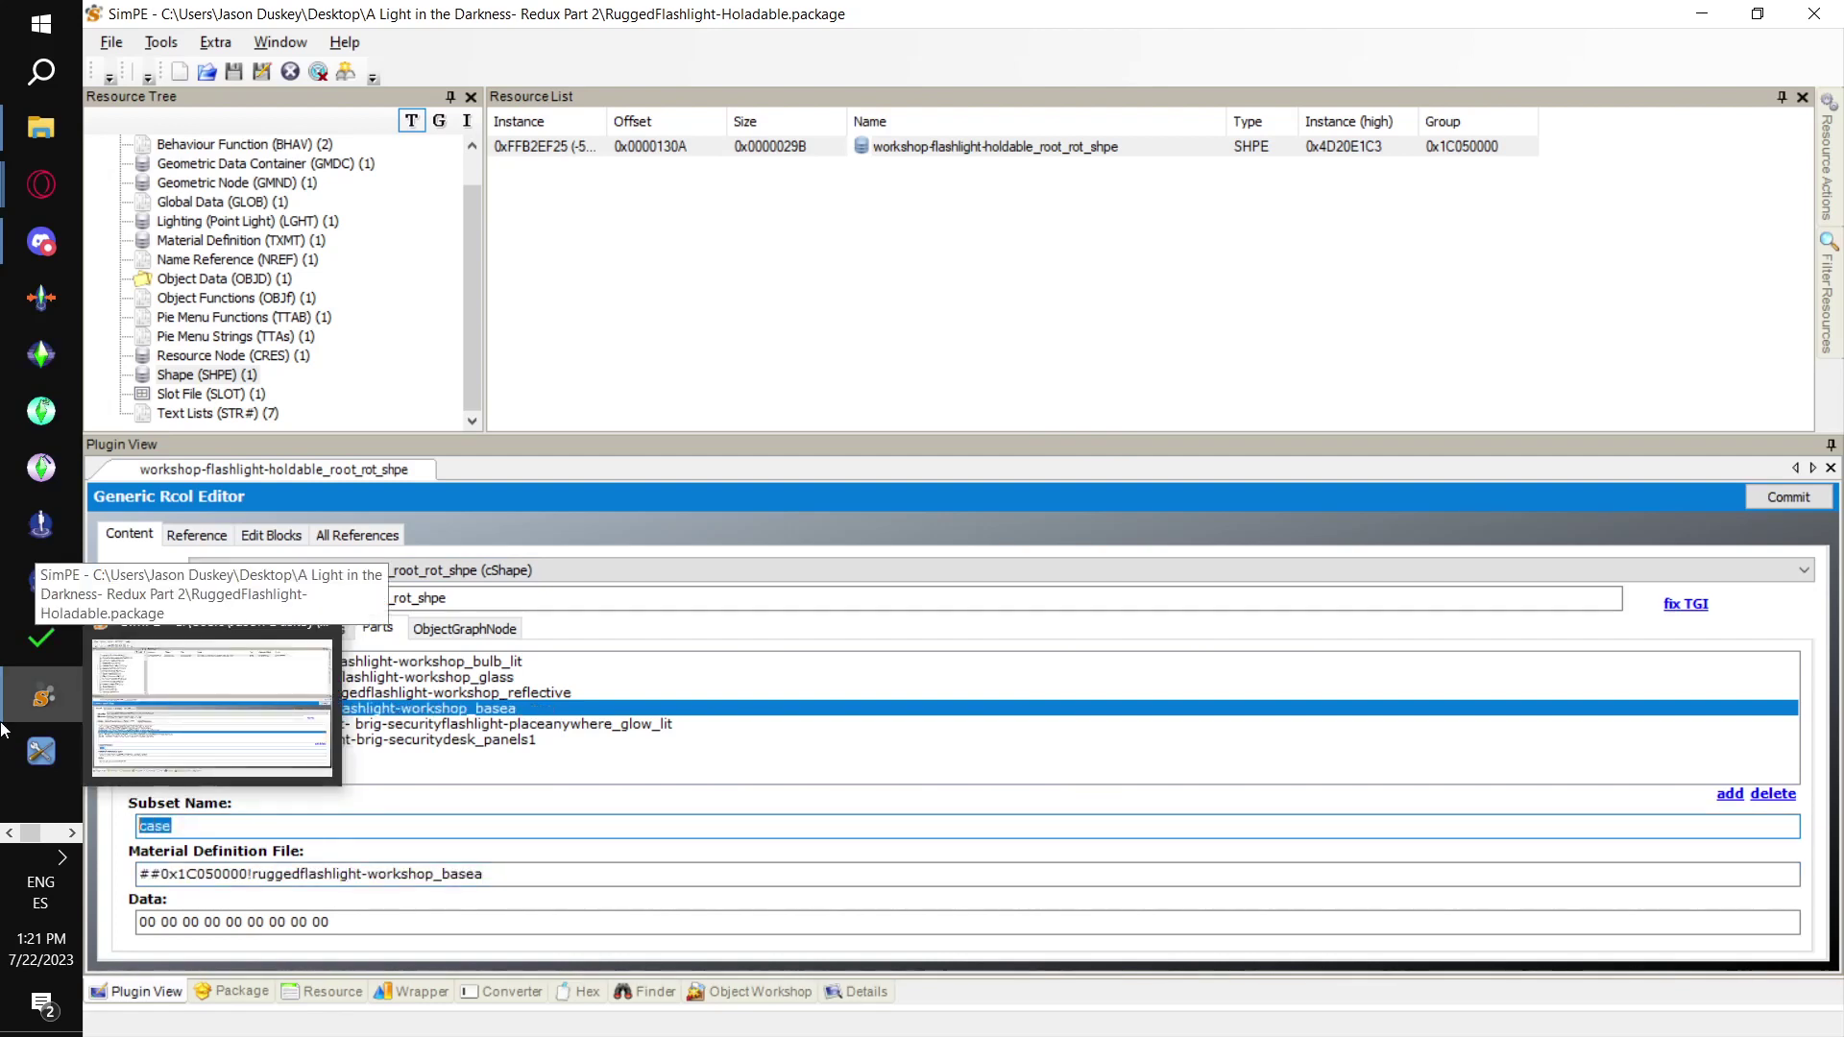
{"action": "type", "text": "base"}
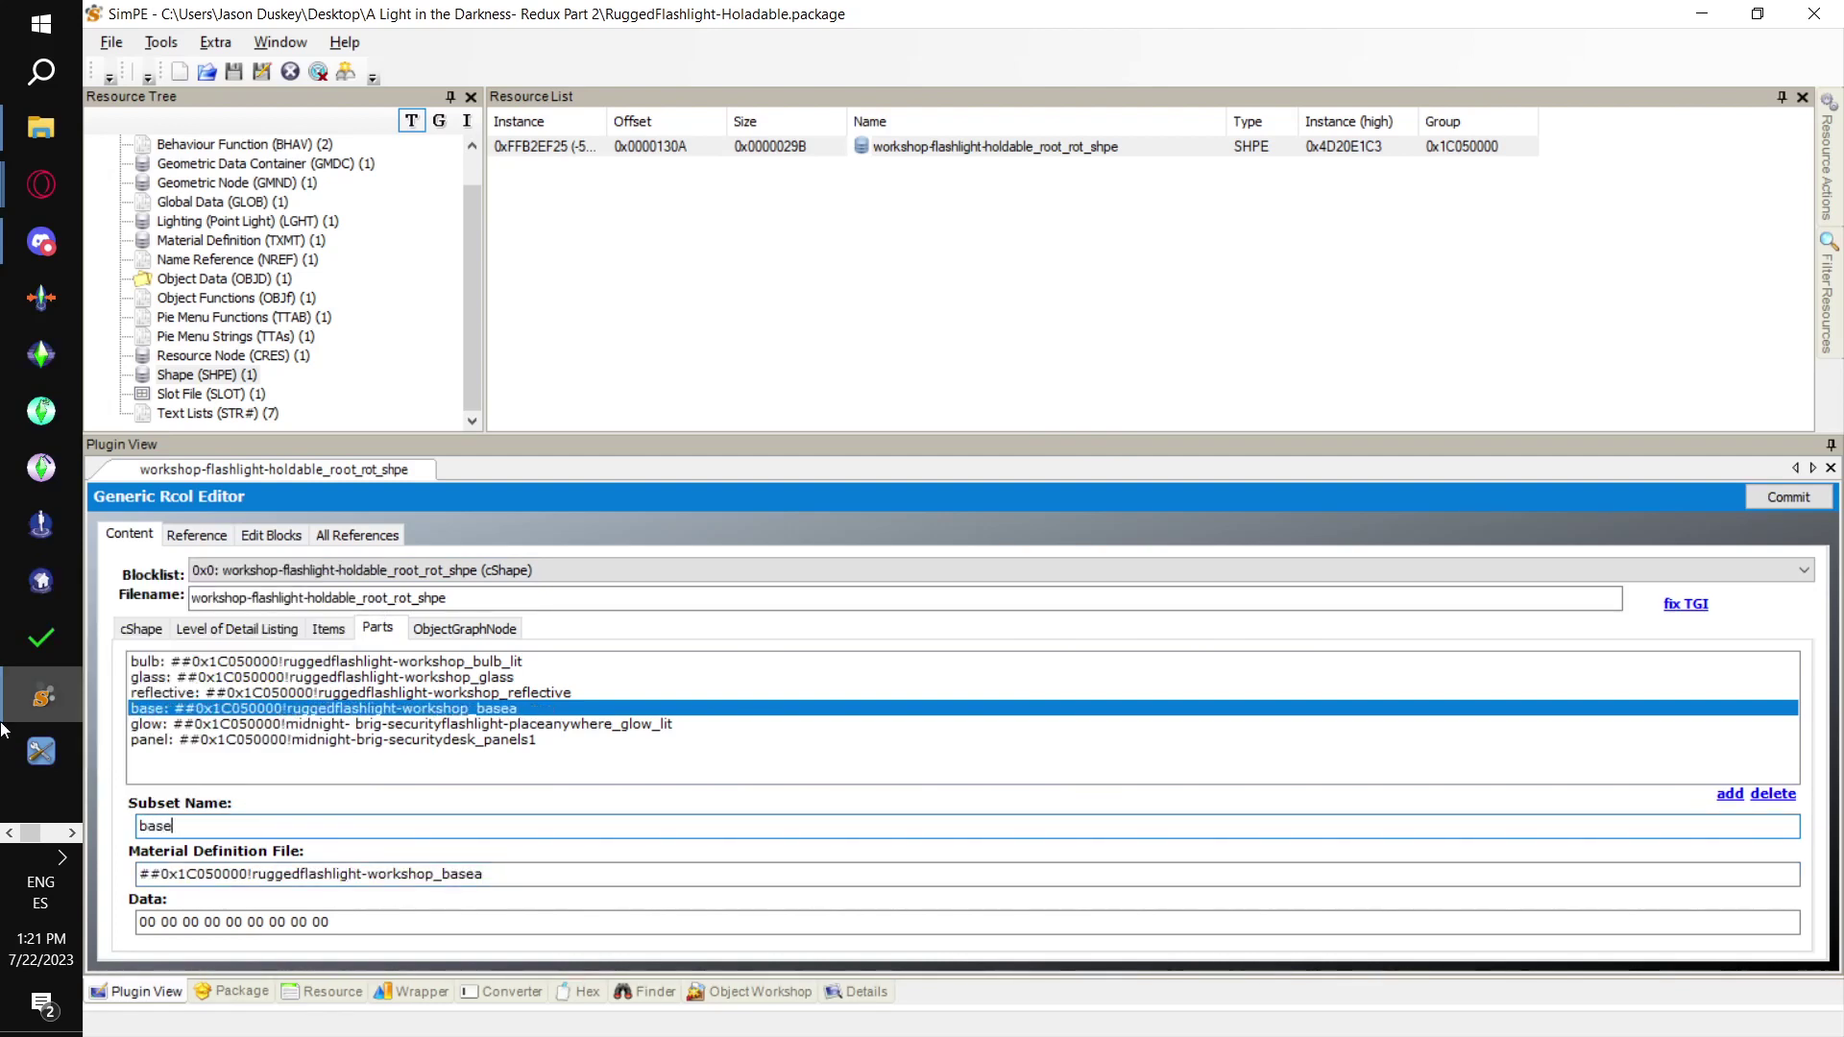
Set the glow part's material definition to ##0x1C050000!ruggedflashlight-workshop_glow_lit, copied from Notepad
{"action": "left_click", "coordinate": [555, 723]}
{"action": "key", "text": "alt+Tab"}
{"action": "left_click_drag", "start_coordinate": [1491, 410], "coordinate": [976, 408]}
{"action": "triple_click", "coordinate": [677, 873]}
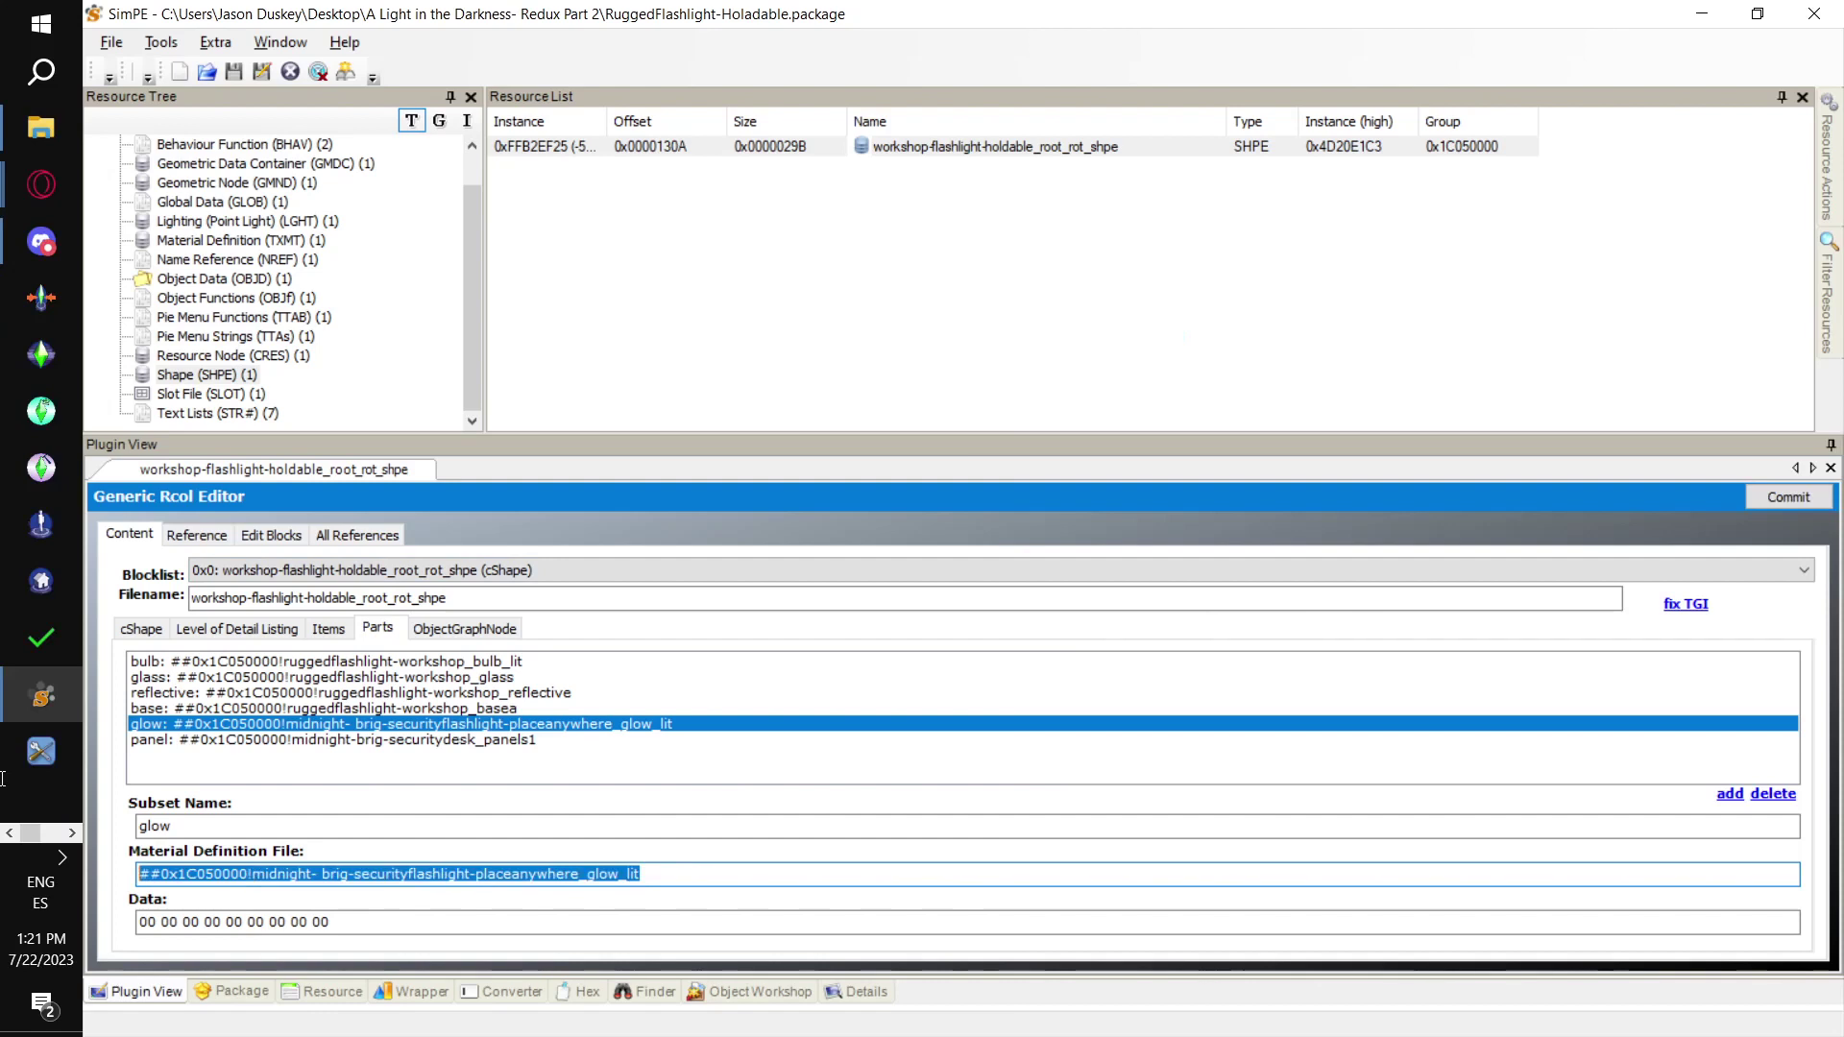
{"action": "type", "text": "##0x1C050000!ruggedflashlight-workshop_glow_lit"}
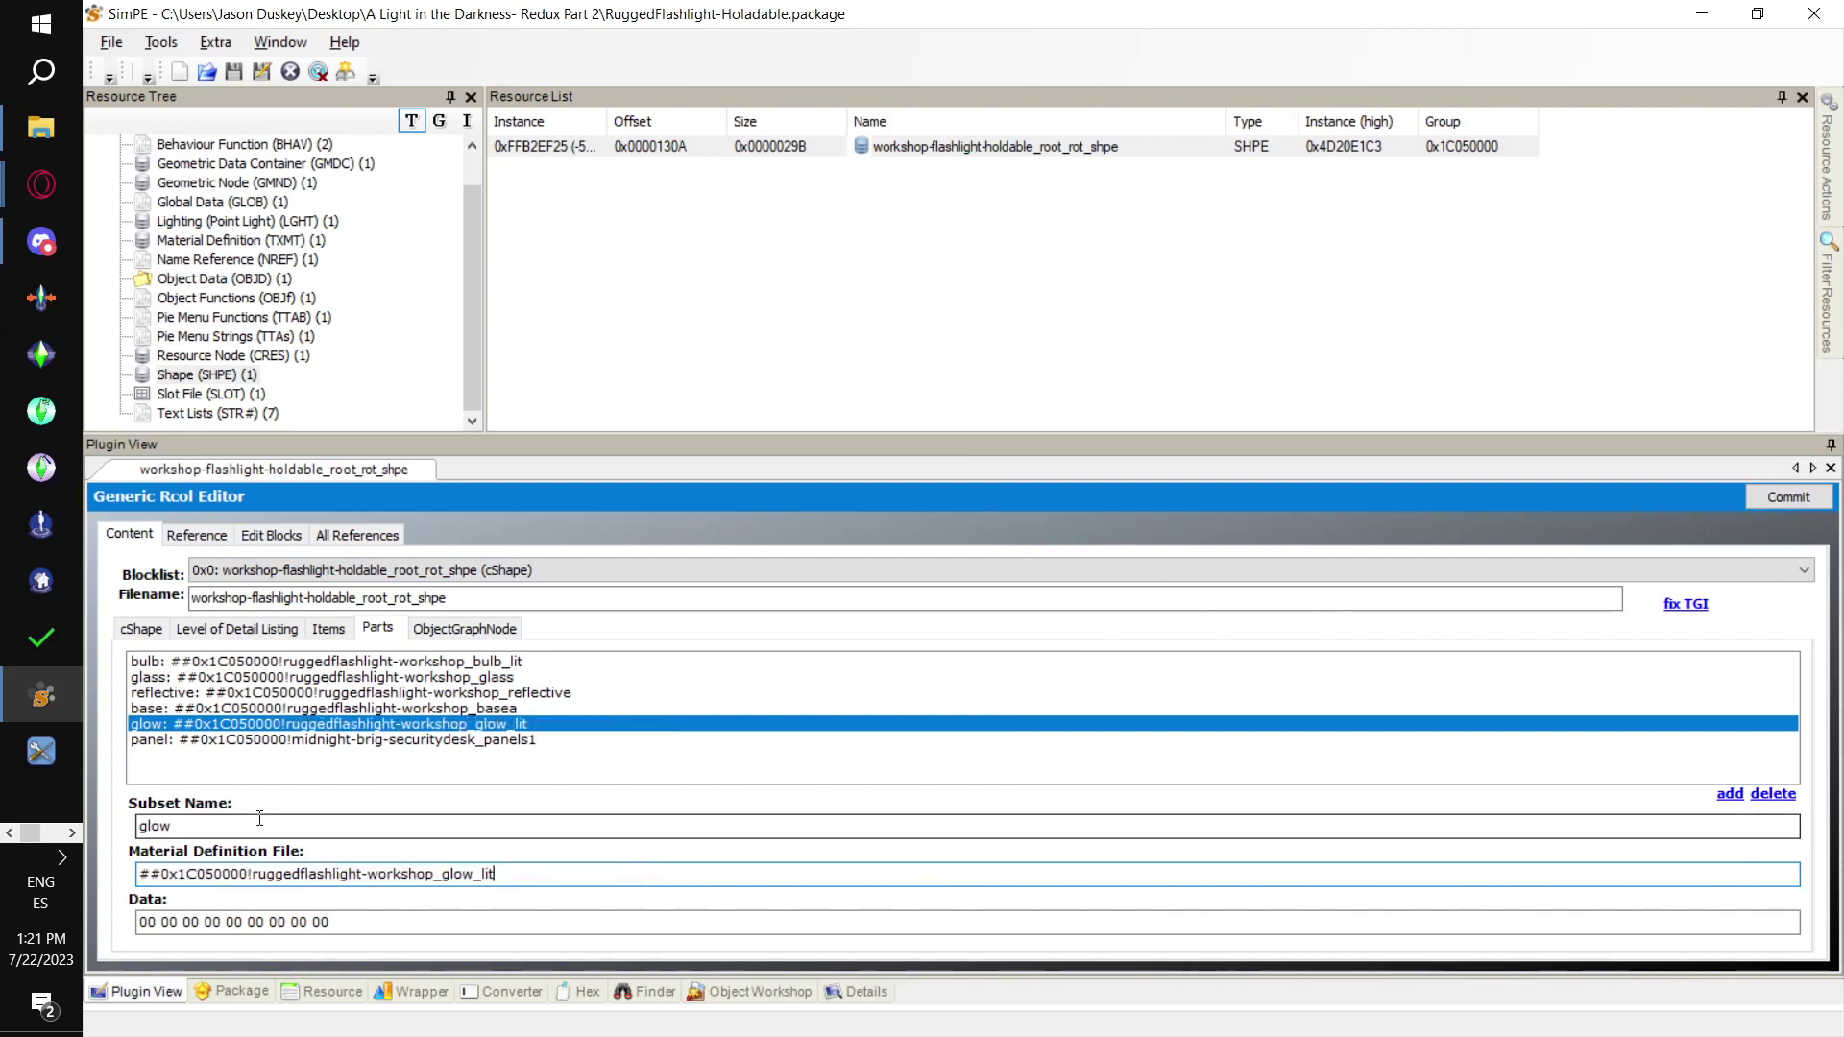
Delete the panel part from the Shape resource's parts and commit the resource
{"action": "left_click", "coordinate": [269, 740]}
{"action": "left_click", "coordinate": [1782, 792]}
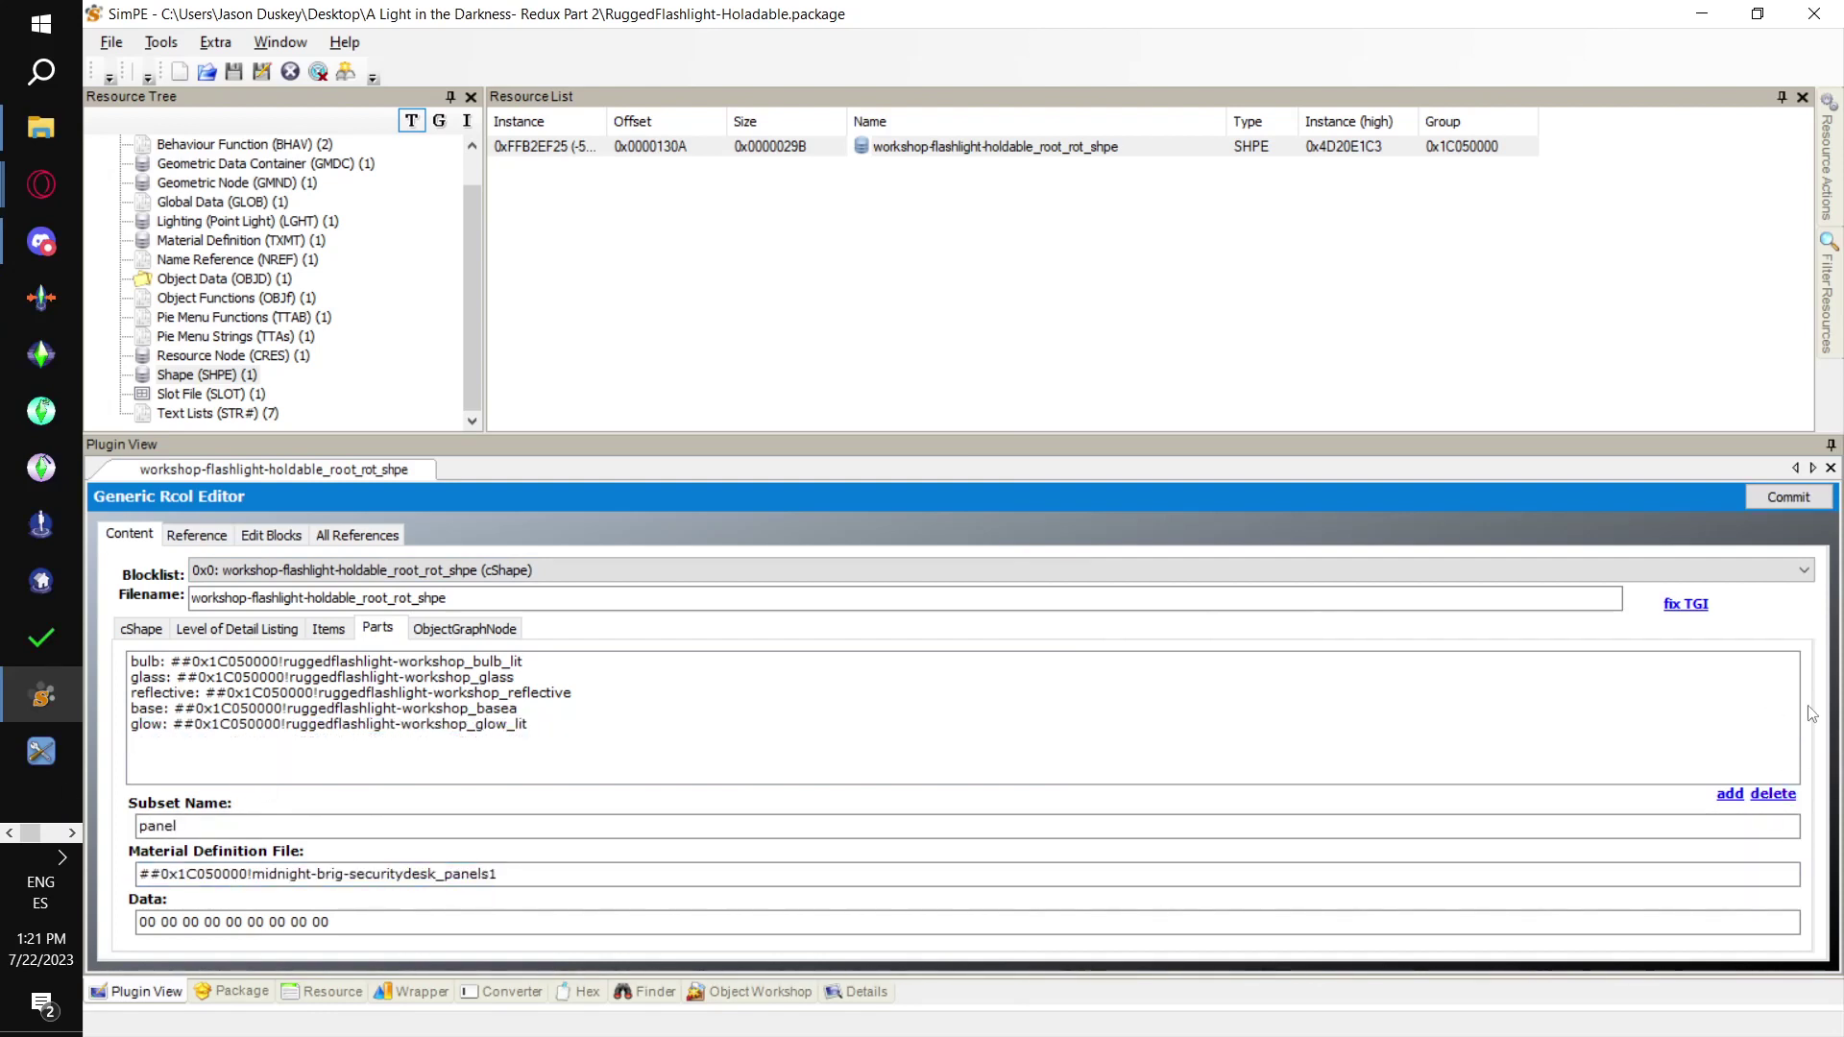
{"action": "left_click", "coordinate": [1814, 496]}
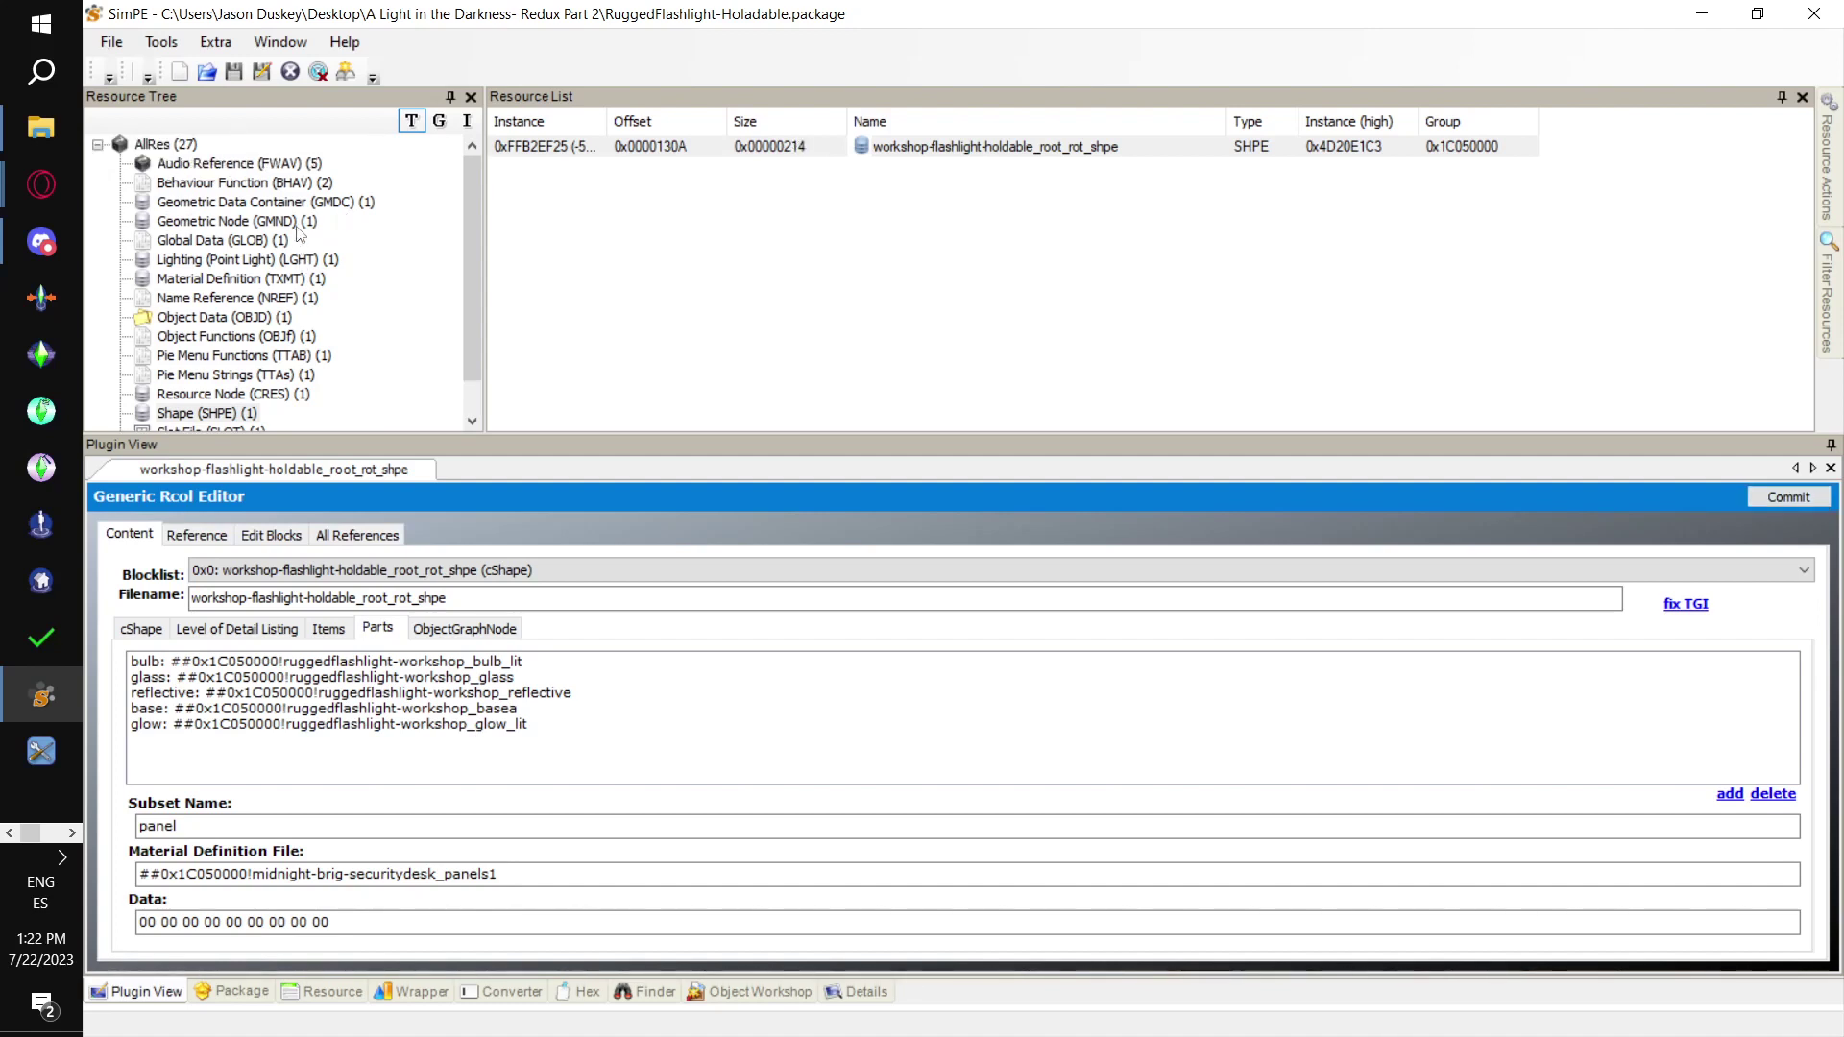
In the Geometric Node's tsDesignModeEnabled block, rename the case item to base
{"action": "scroll", "coordinate": [300, 231], "scroll_direction": "down", "scroll_amount": 1}
{"action": "left_click", "coordinate": [303, 184]}
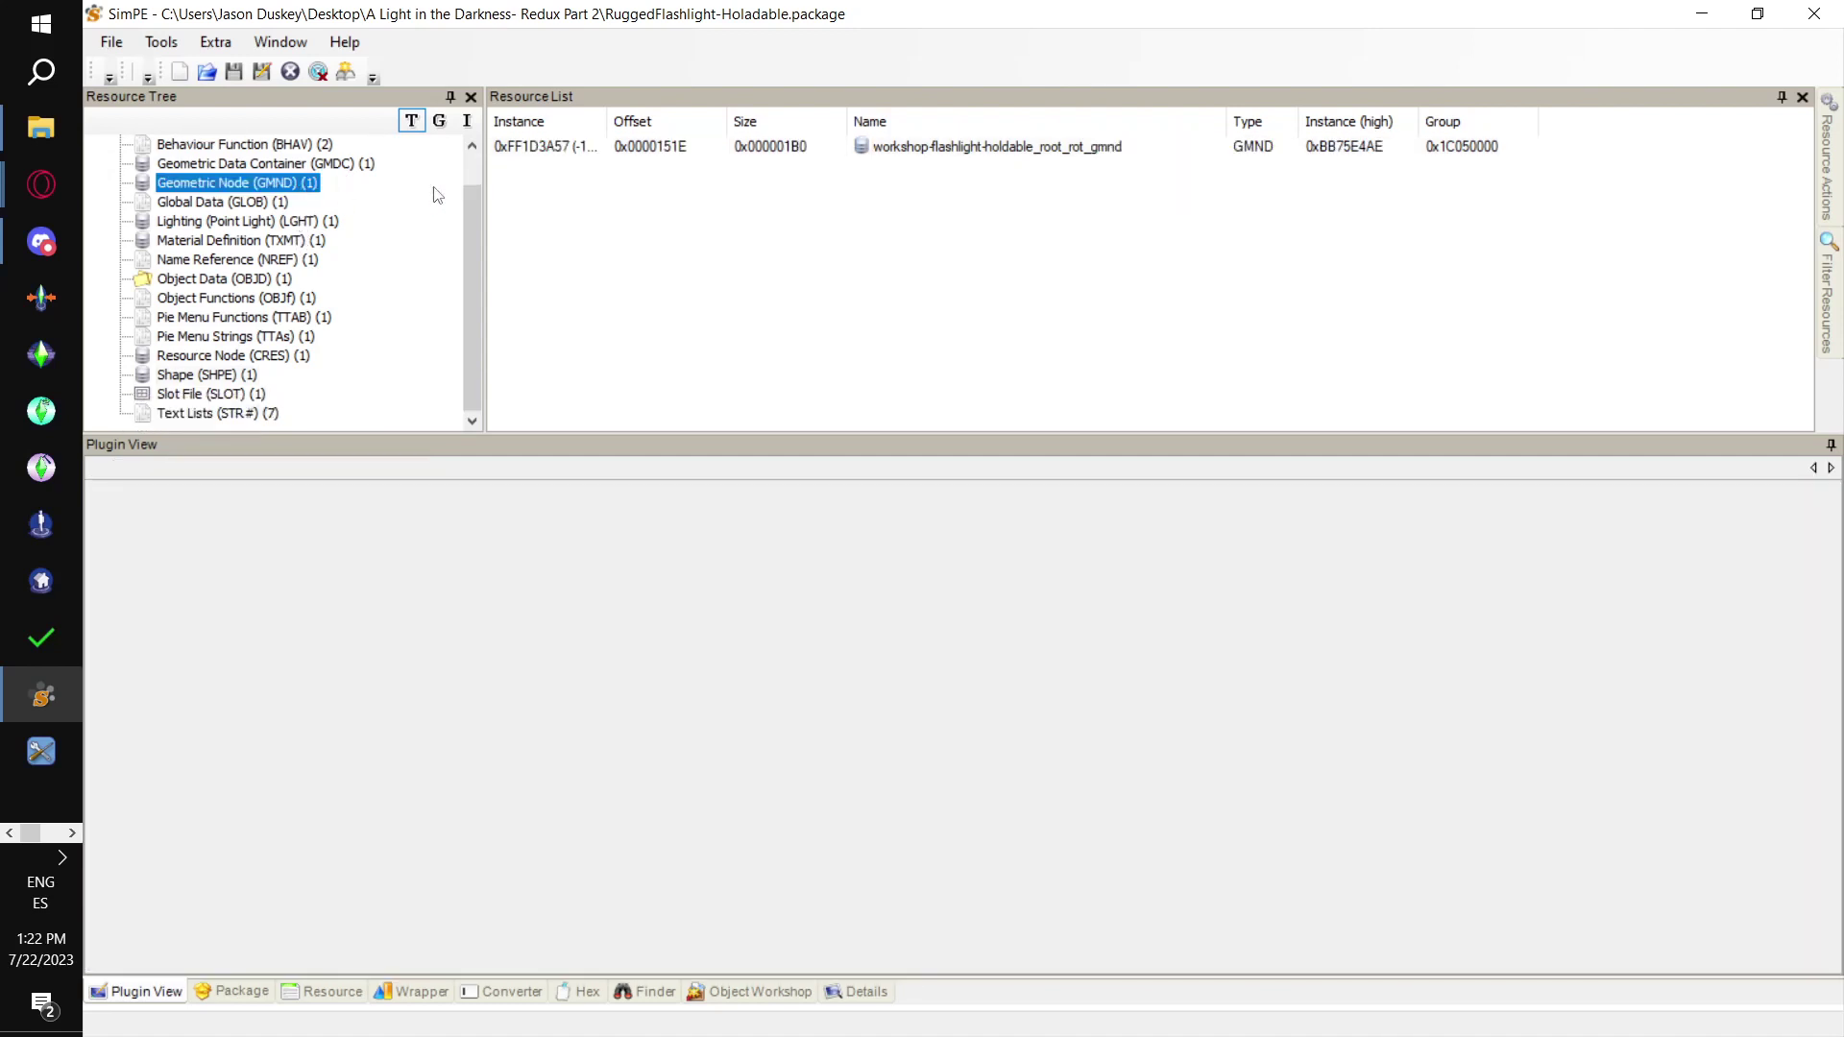
{"action": "left_click", "coordinate": [723, 149]}
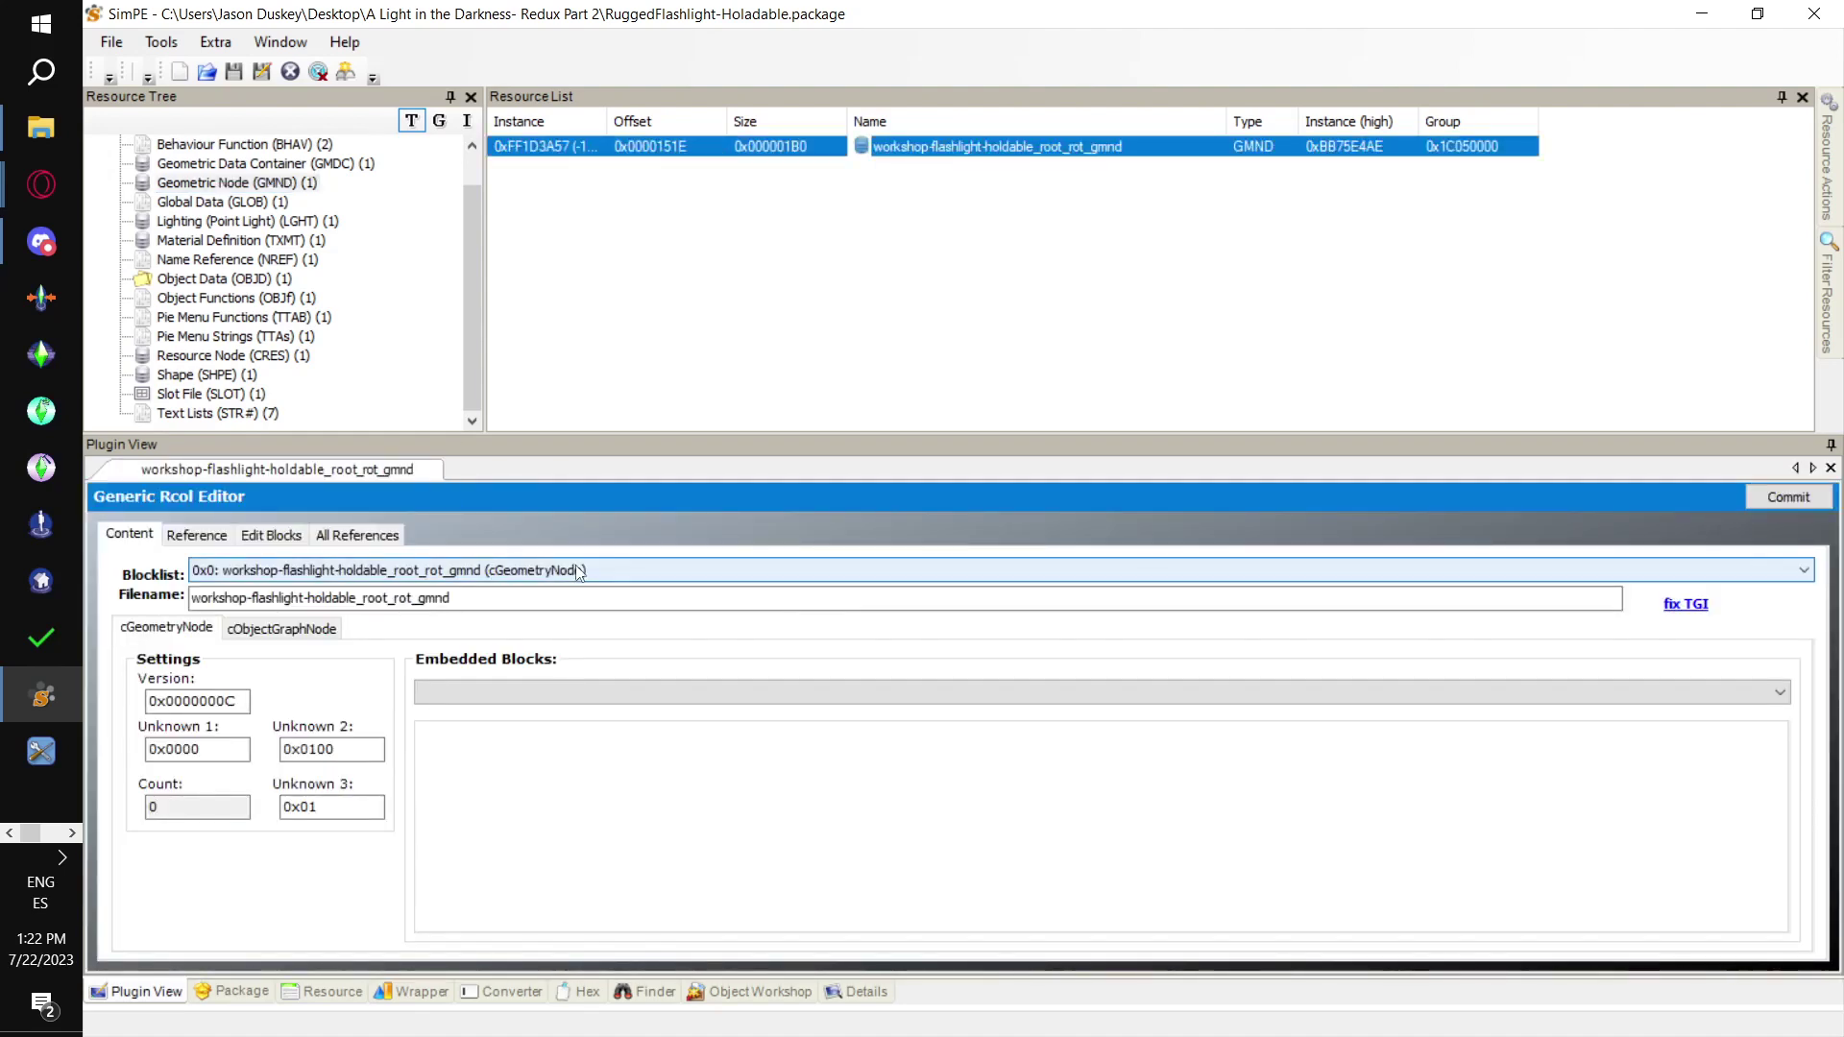
{"action": "left_click", "coordinate": [579, 572]}
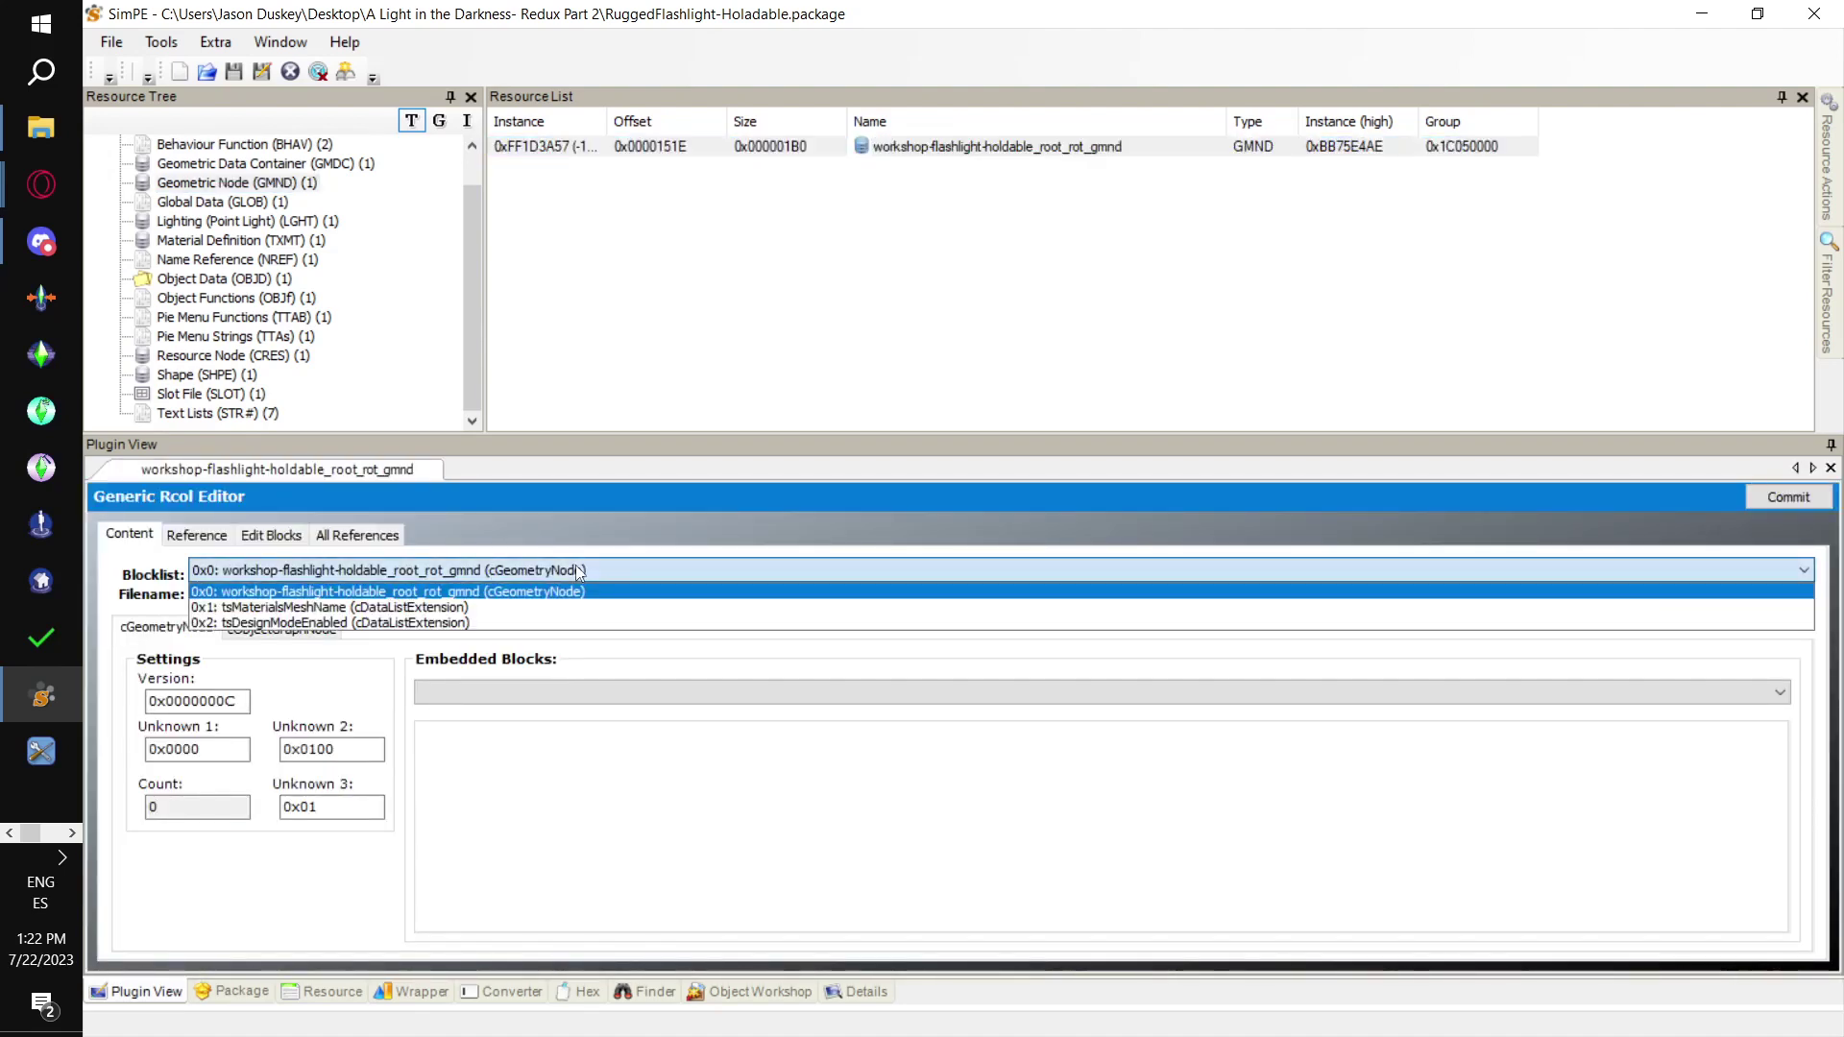
{"action": "left_click", "coordinate": [533, 622]}
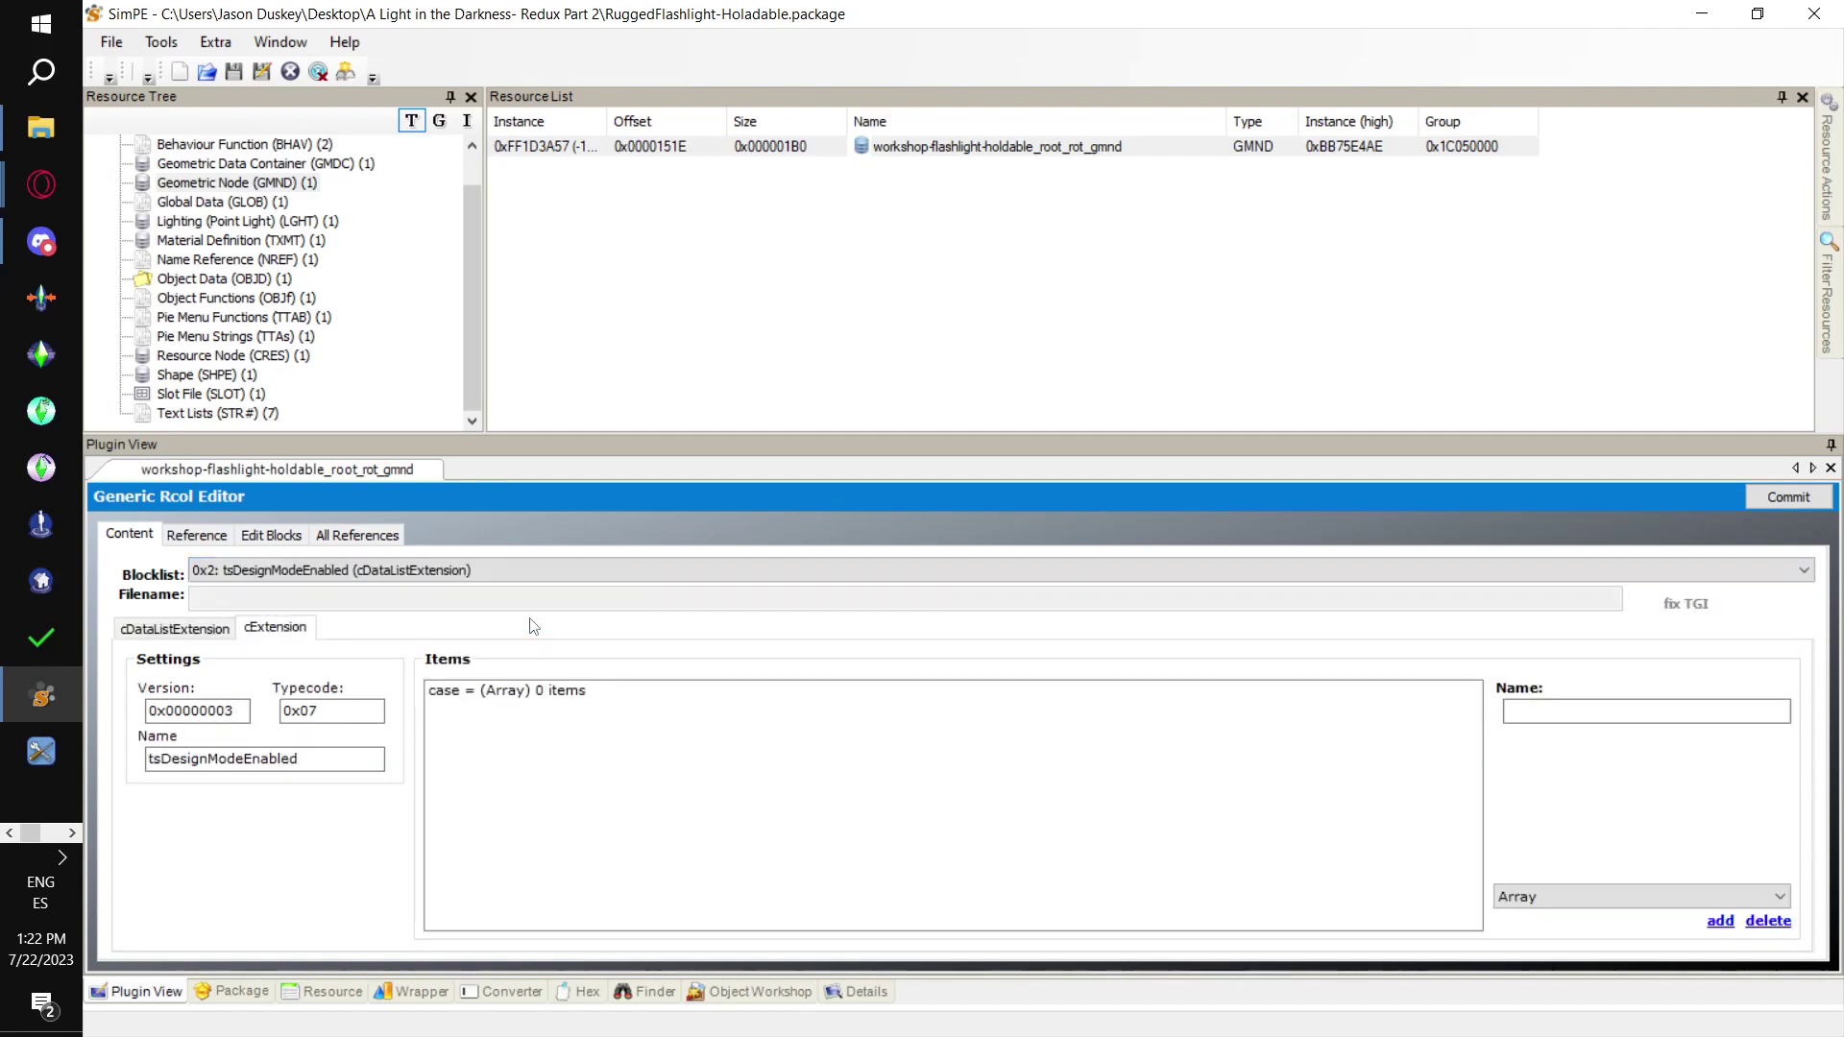
{"action": "left_click", "coordinate": [523, 689]}
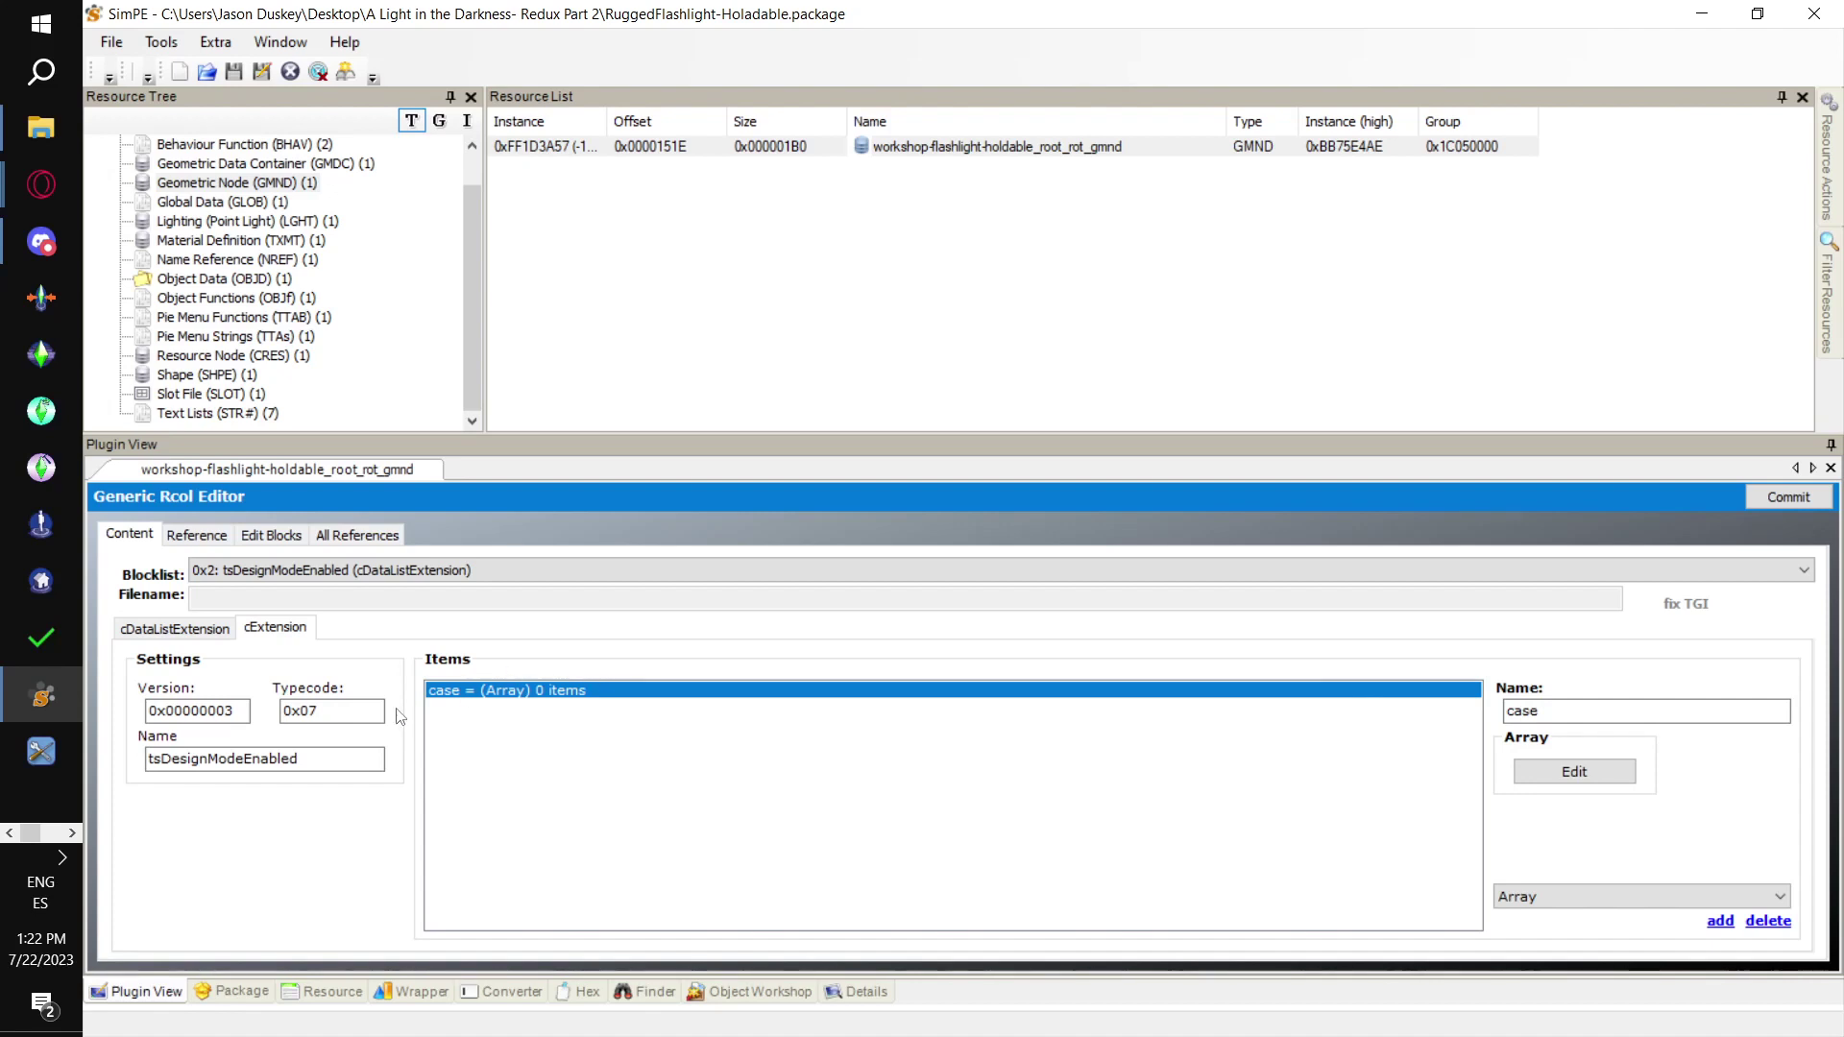
{"action": "double_click", "coordinate": [1552, 711]}
{"action": "type", "text": "base"}
In the tsMaterialsMeshName block, set the case item's string to ##0x1C050000!ruggedflashlight-workshop, copied from Notepad
{"action": "left_click", "coordinate": [544, 565]}
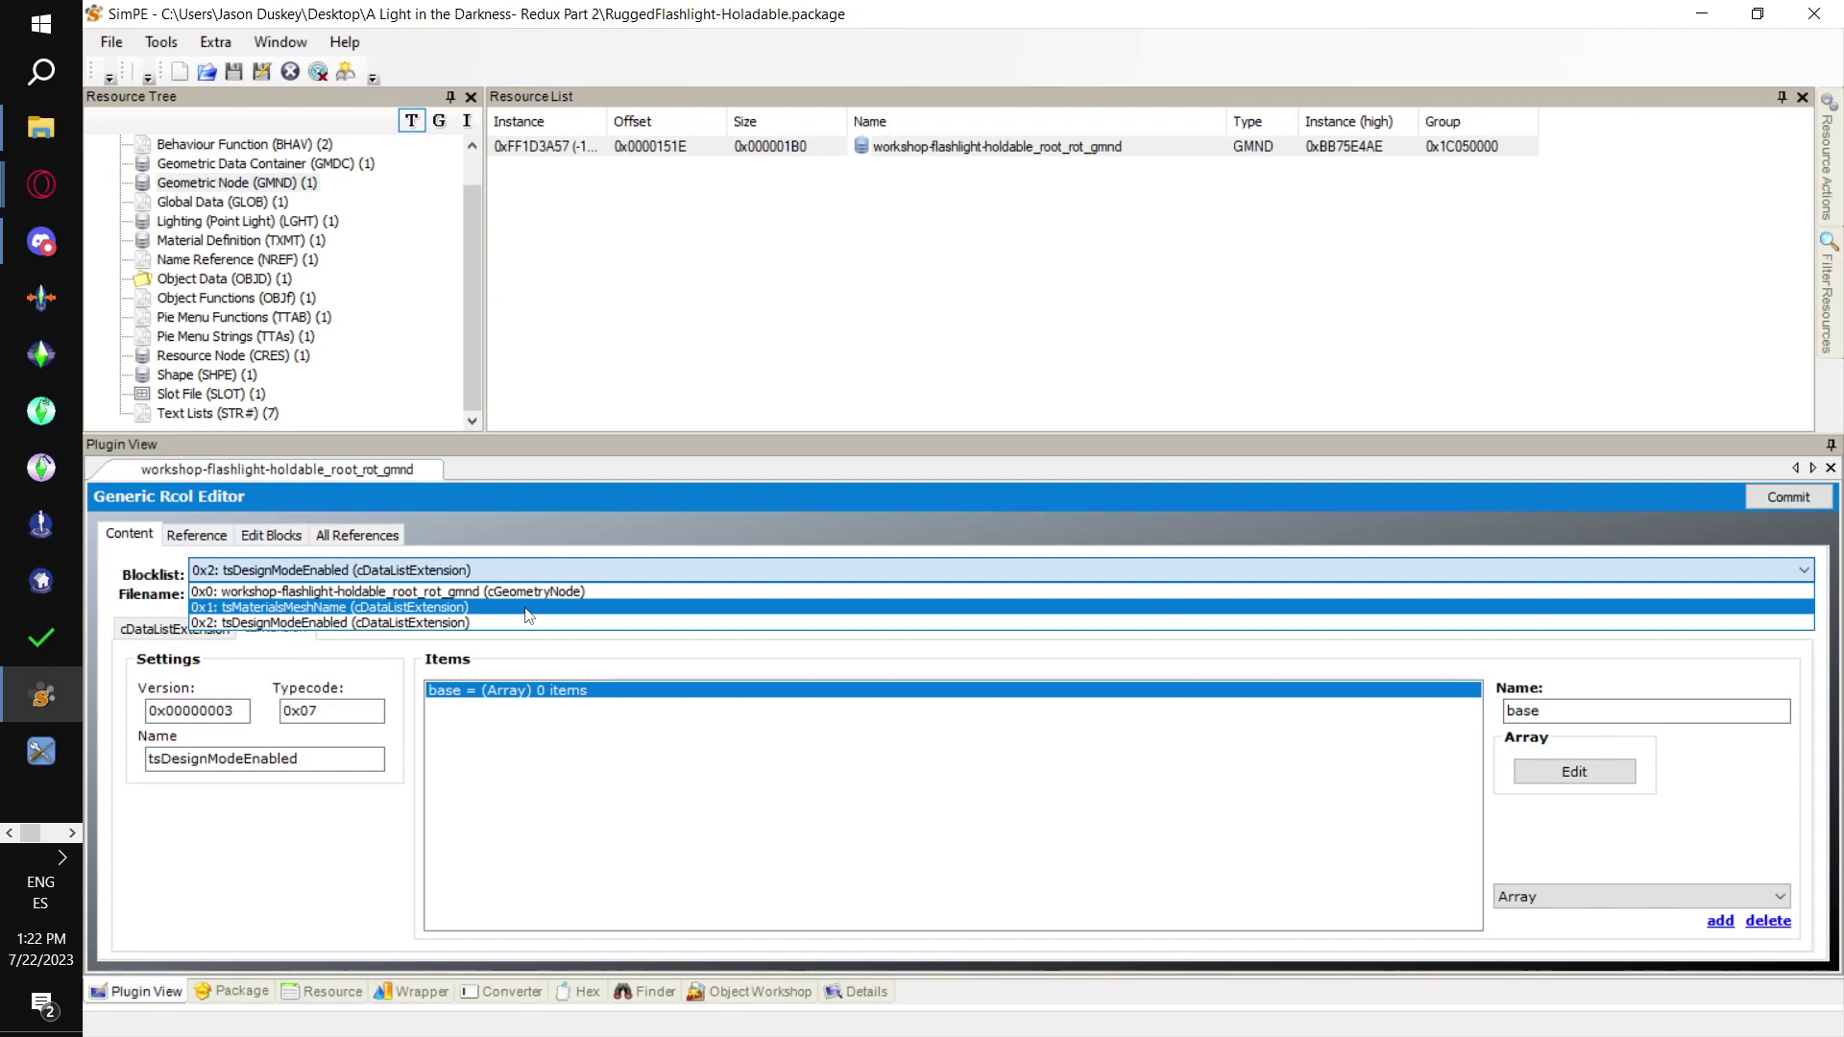
{"action": "left_click", "coordinate": [527, 608]}
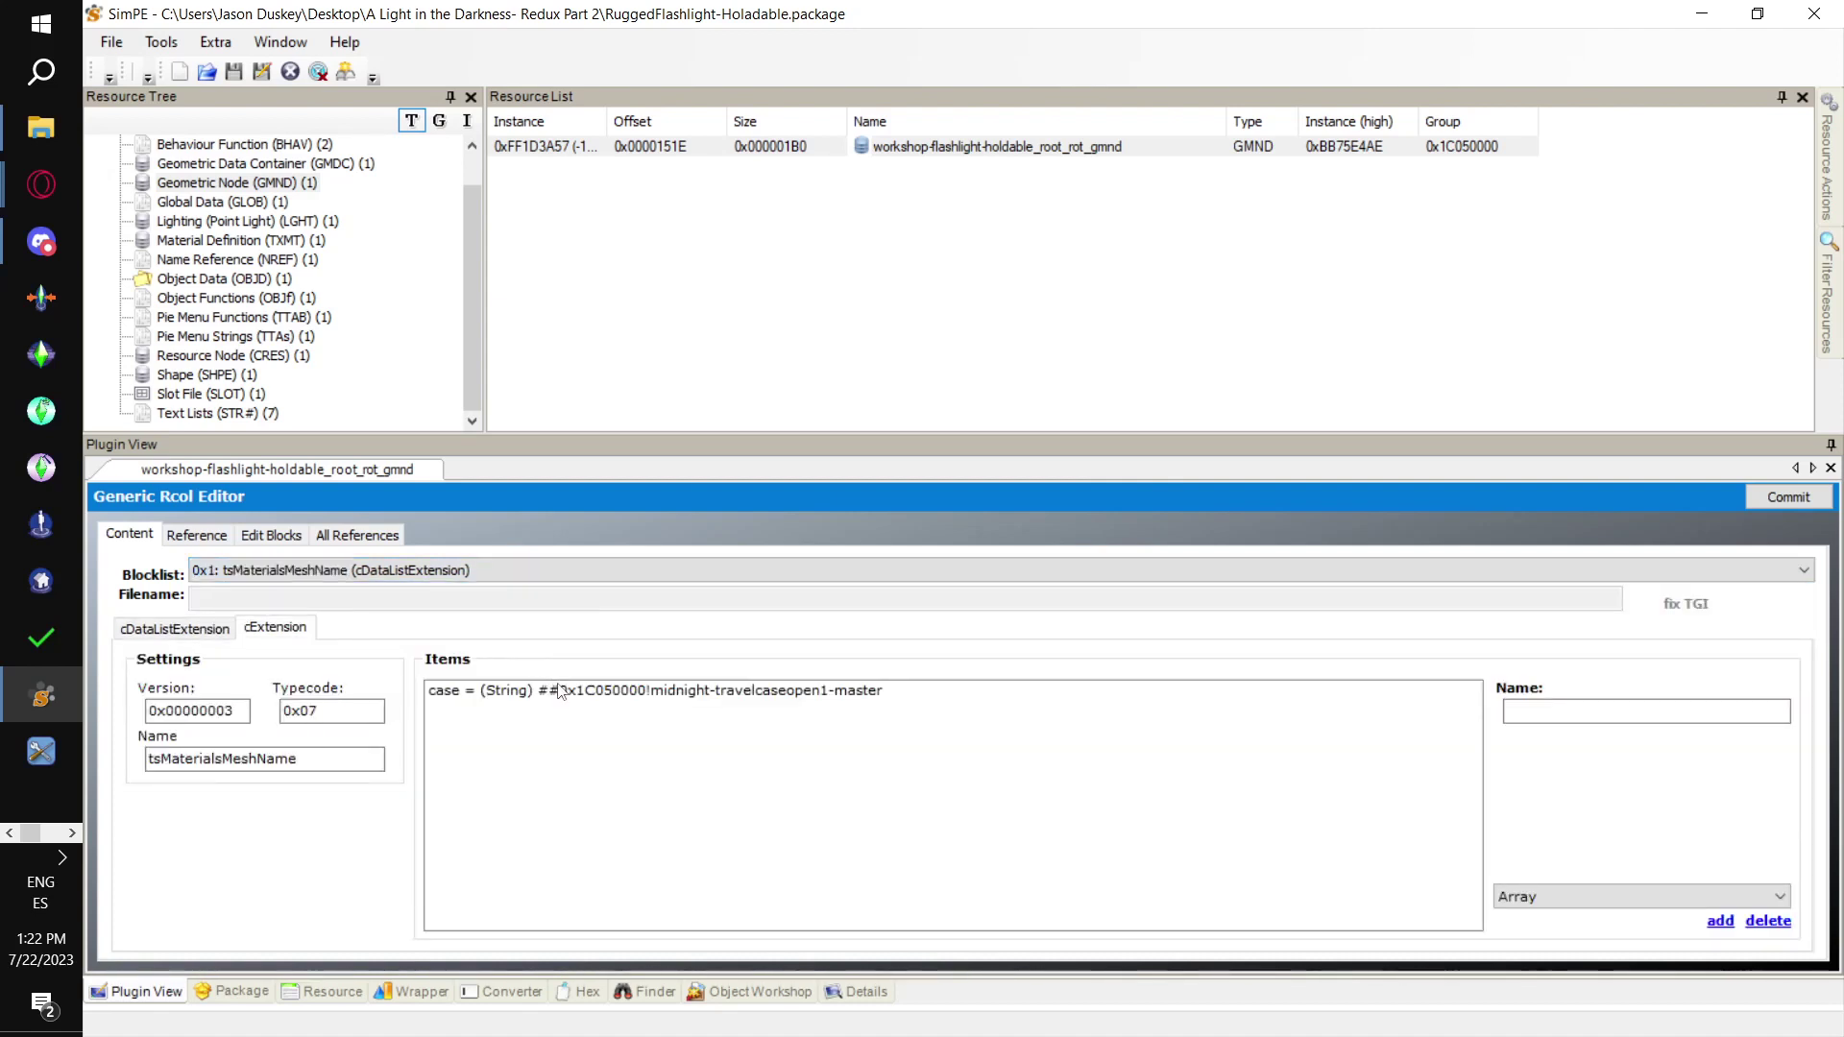
{"action": "left_click", "coordinate": [558, 690]}
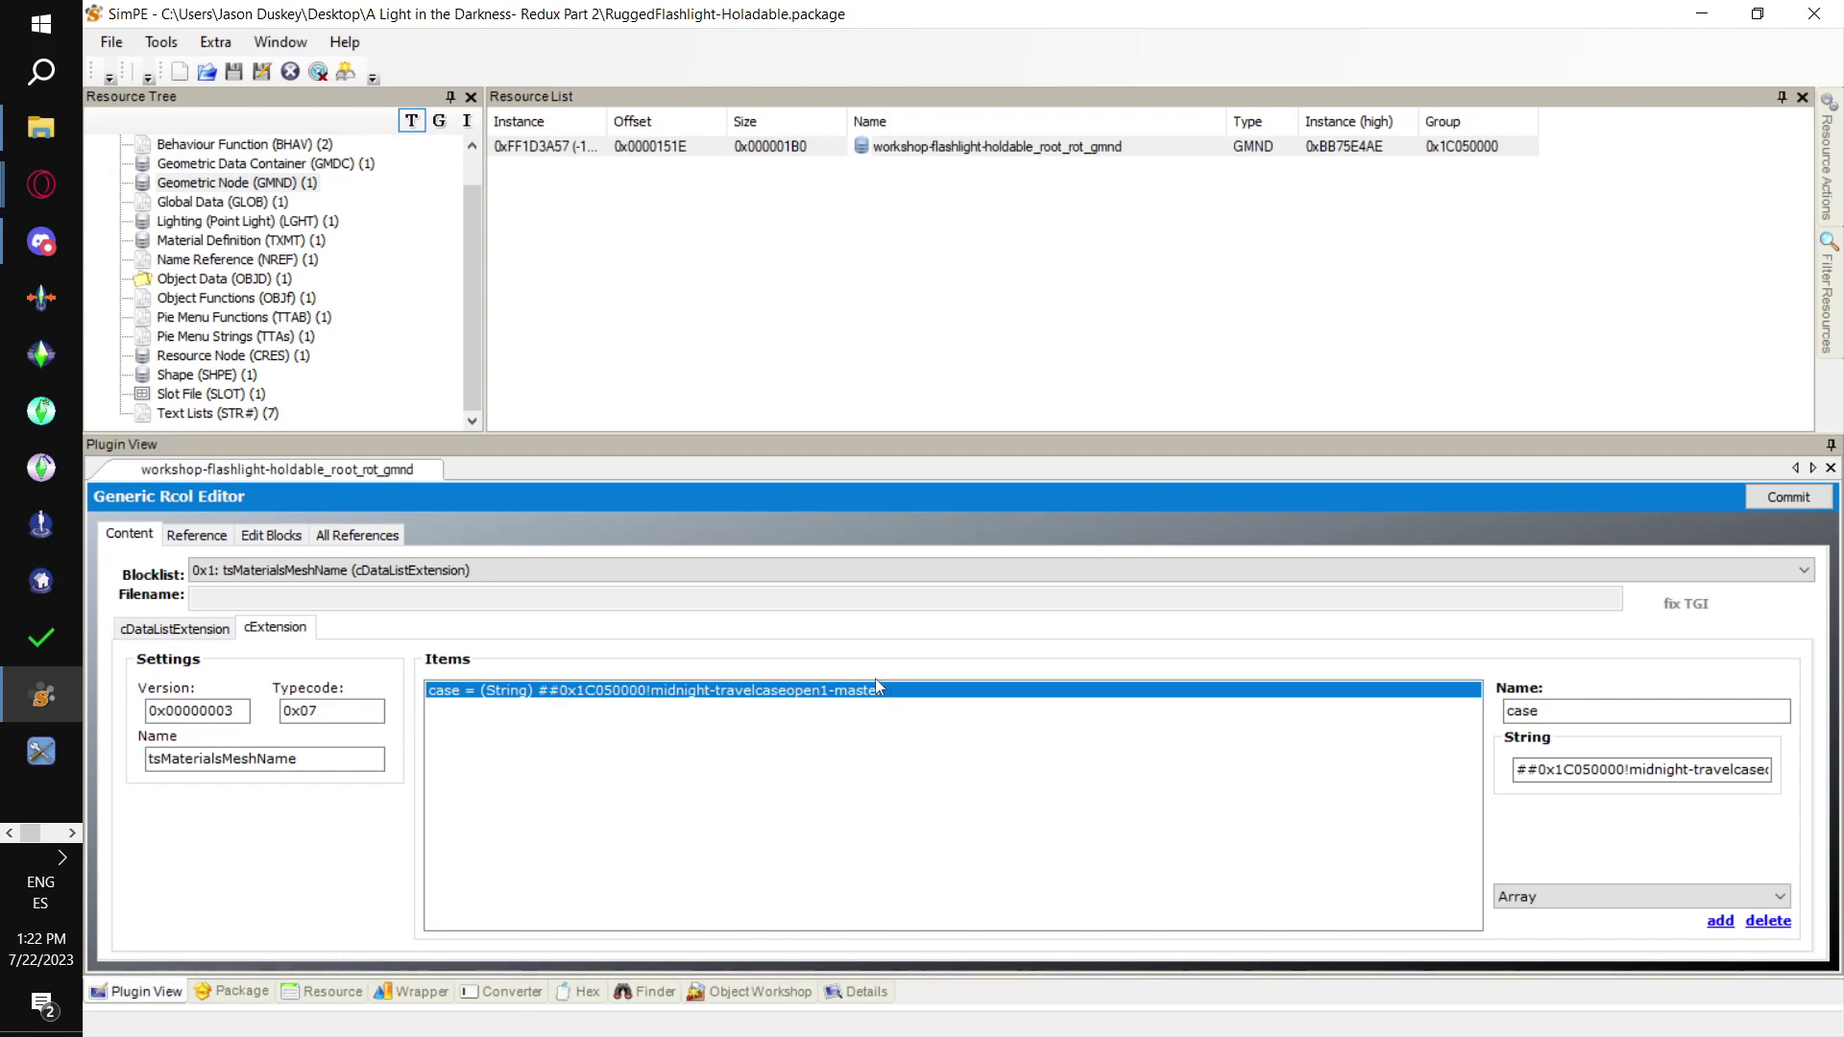
{"action": "key", "text": "alt+Tab"}
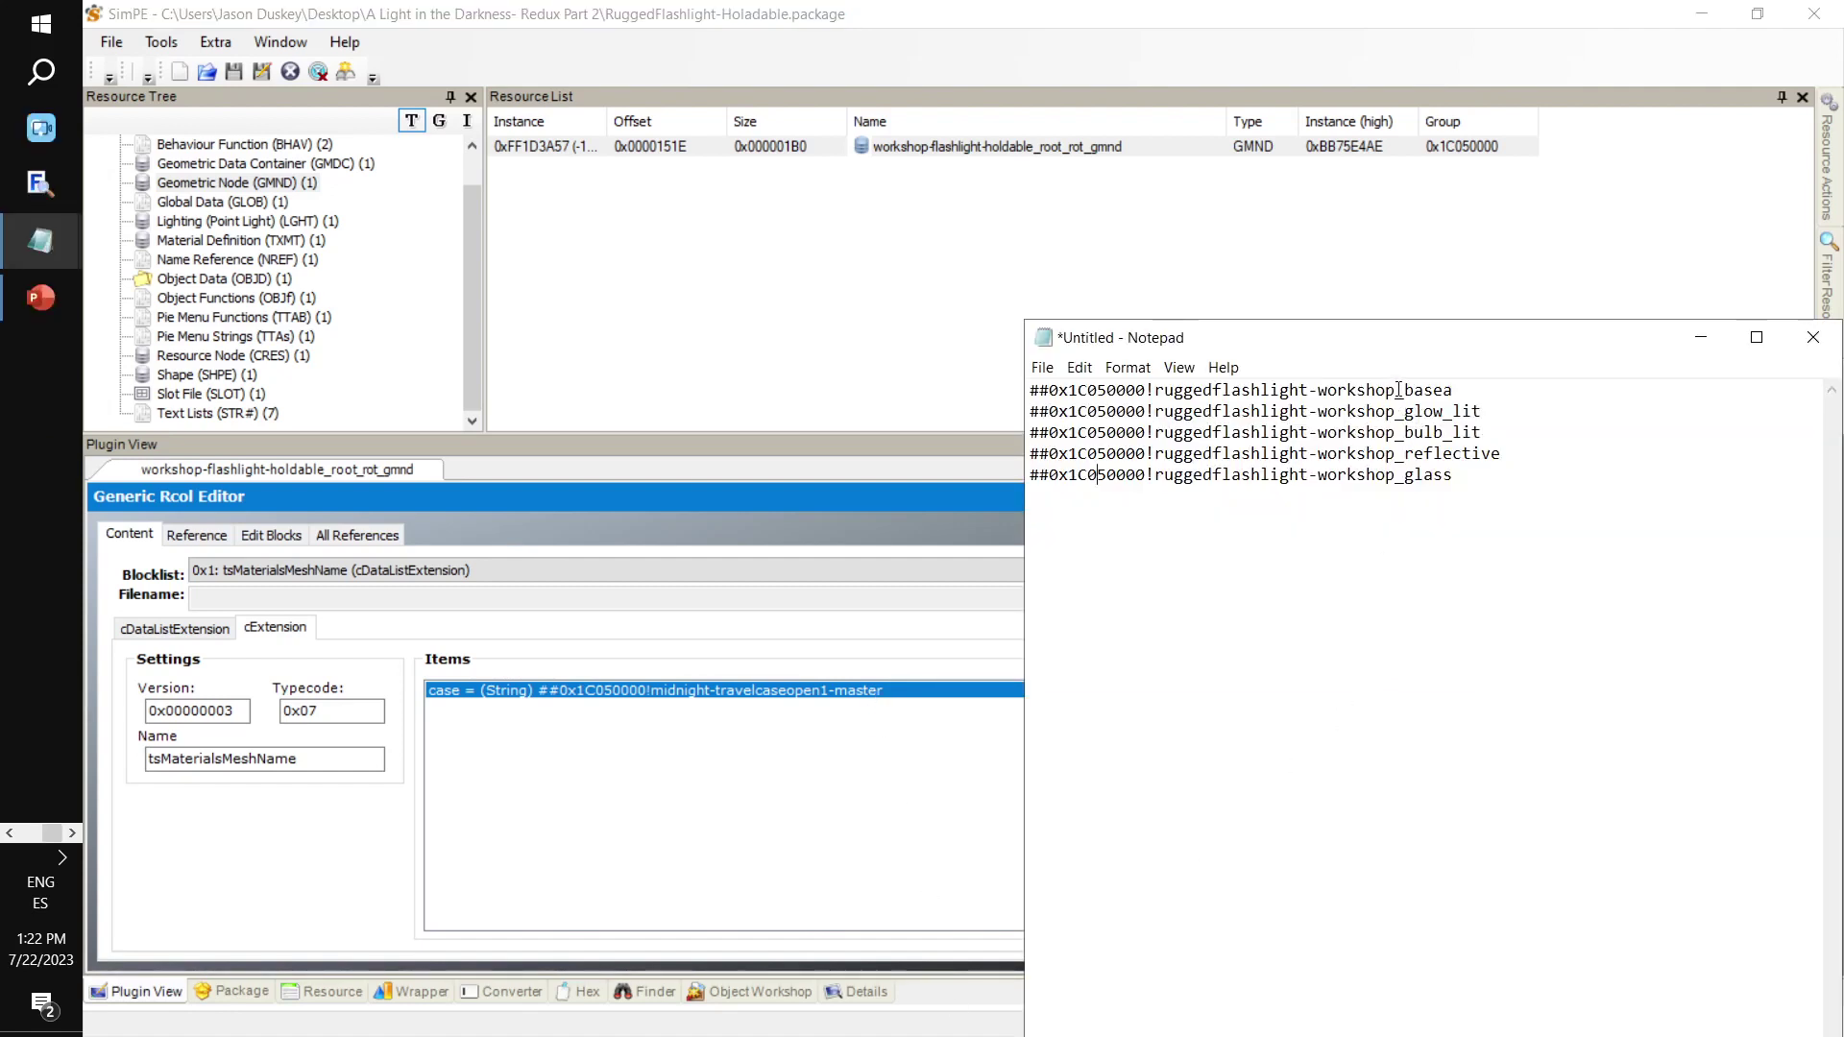
{"action": "left_click_drag", "start_coordinate": [1395, 389], "coordinate": [1030, 389]}
{"action": "key", "text": "ctrl+c"}
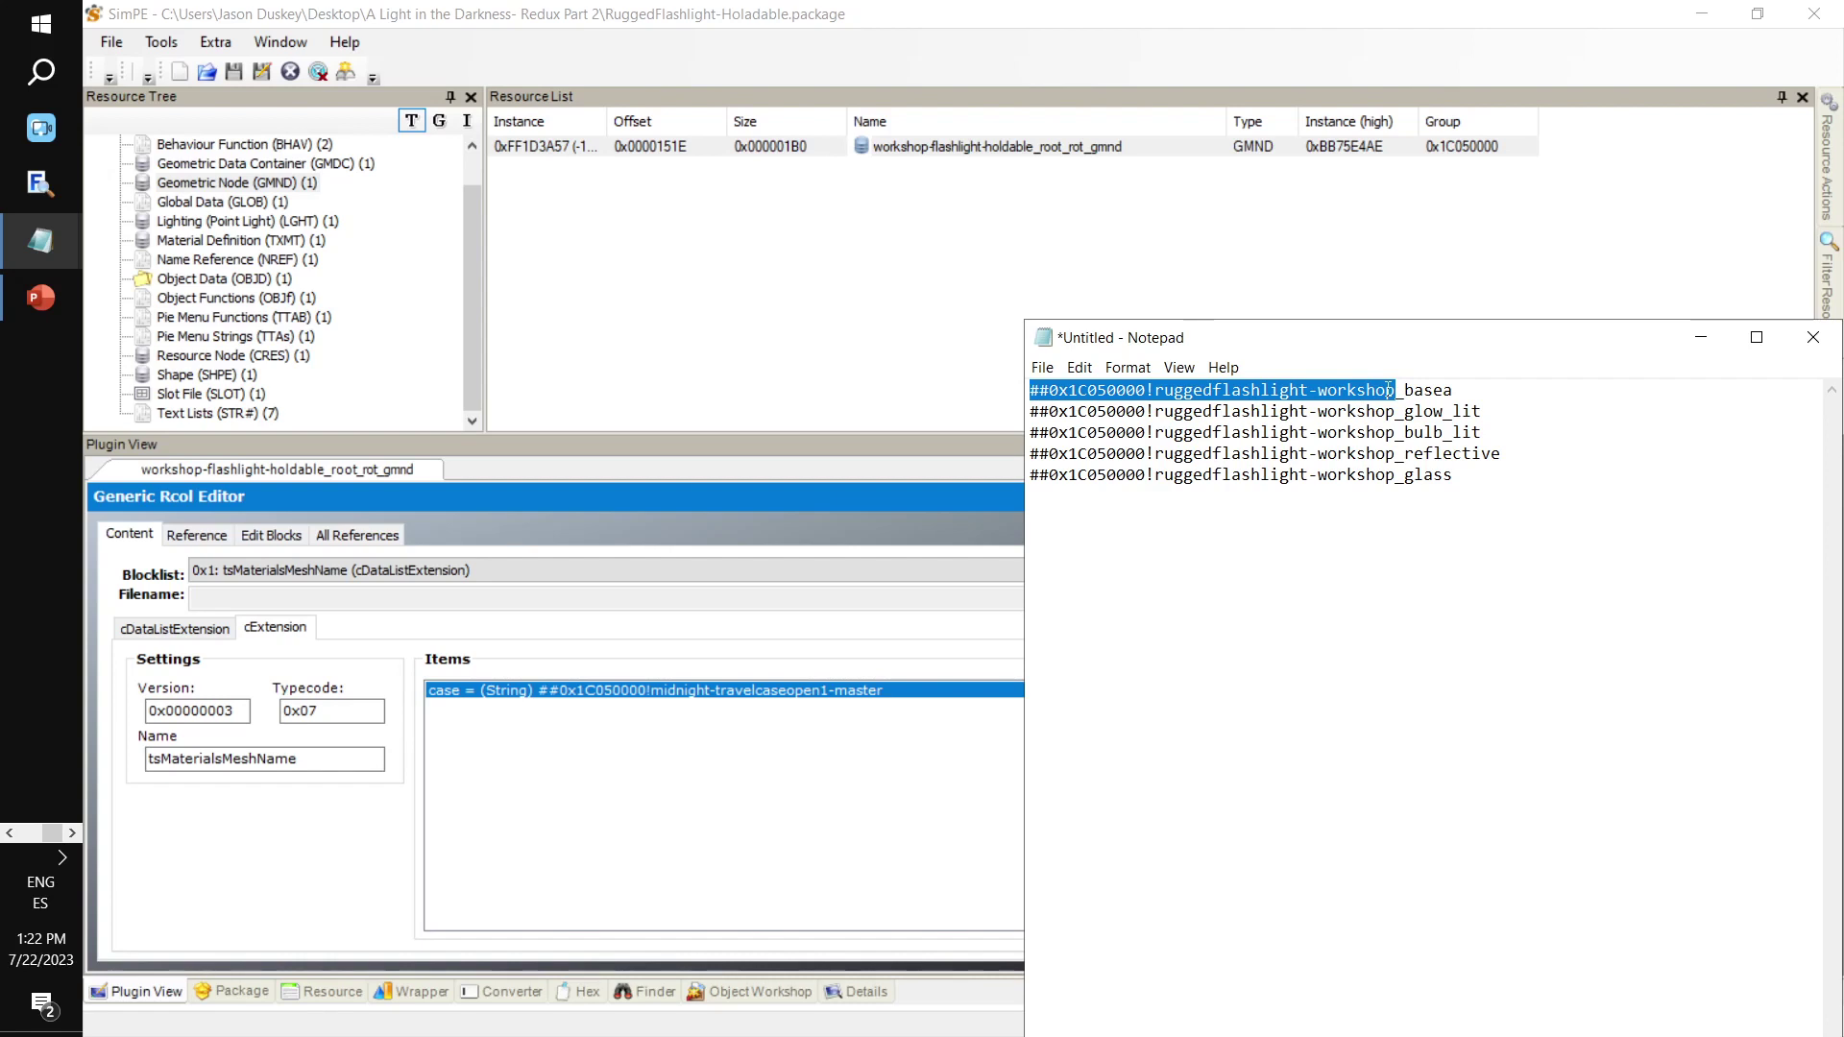
{"action": "left_click", "coordinate": [747, 698]}
{"action": "left_click", "coordinate": [1564, 774]}
{"action": "key", "text": "ctrl+a"}
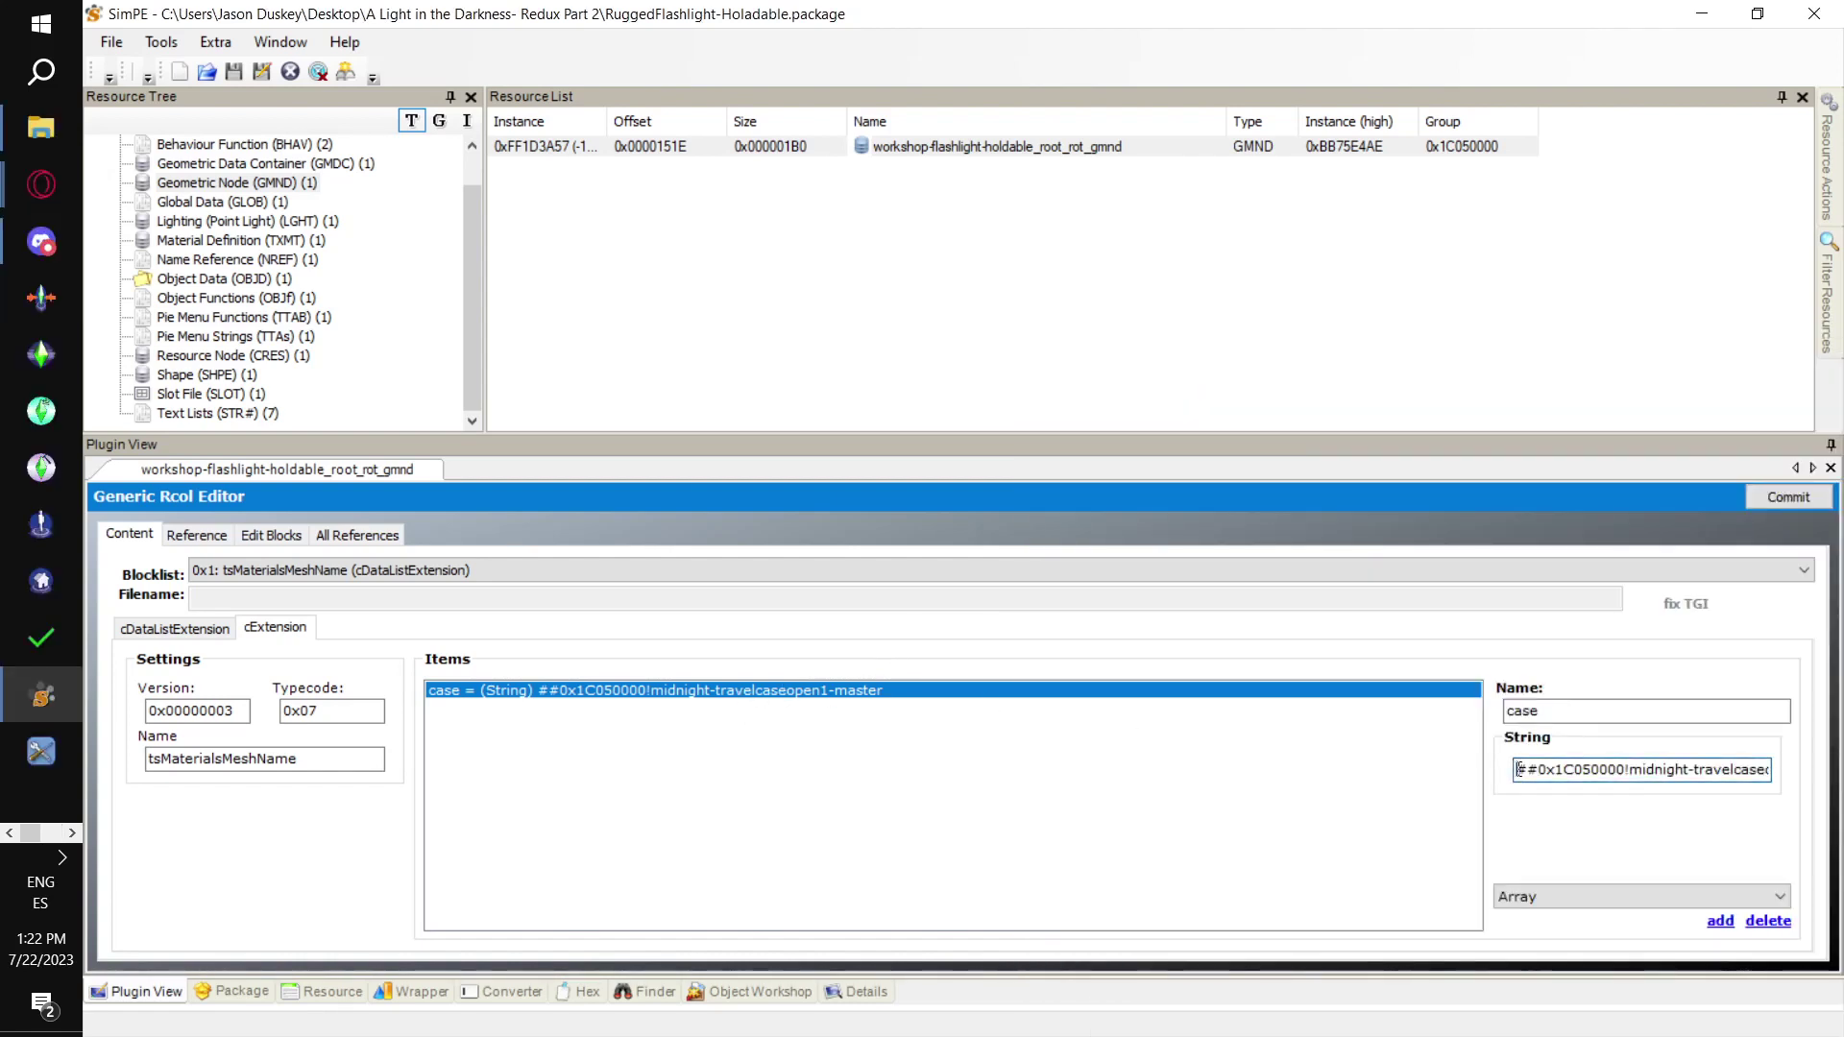
{"action": "key", "text": "ctrl+v"}
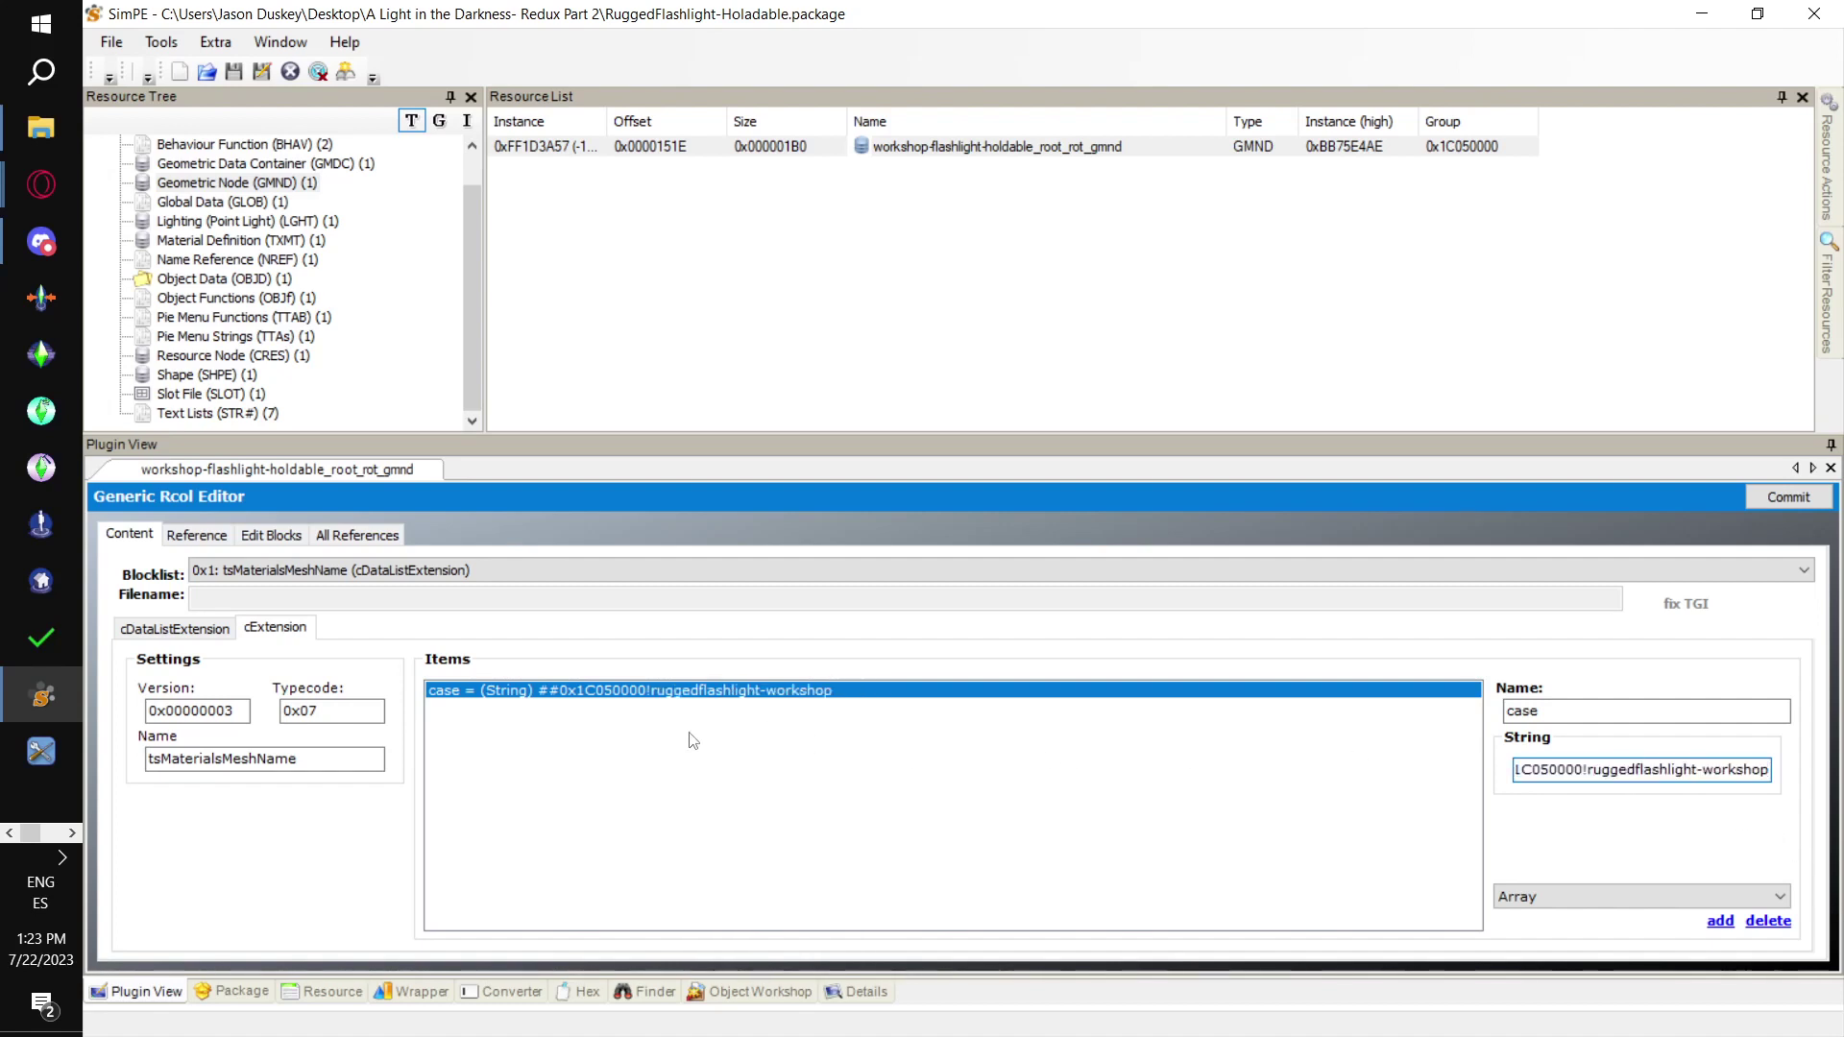
Rename the tsMaterialsMeshName block's case item to base and commit the Geometric Node
{"action": "double_click", "coordinate": [1525, 711]}
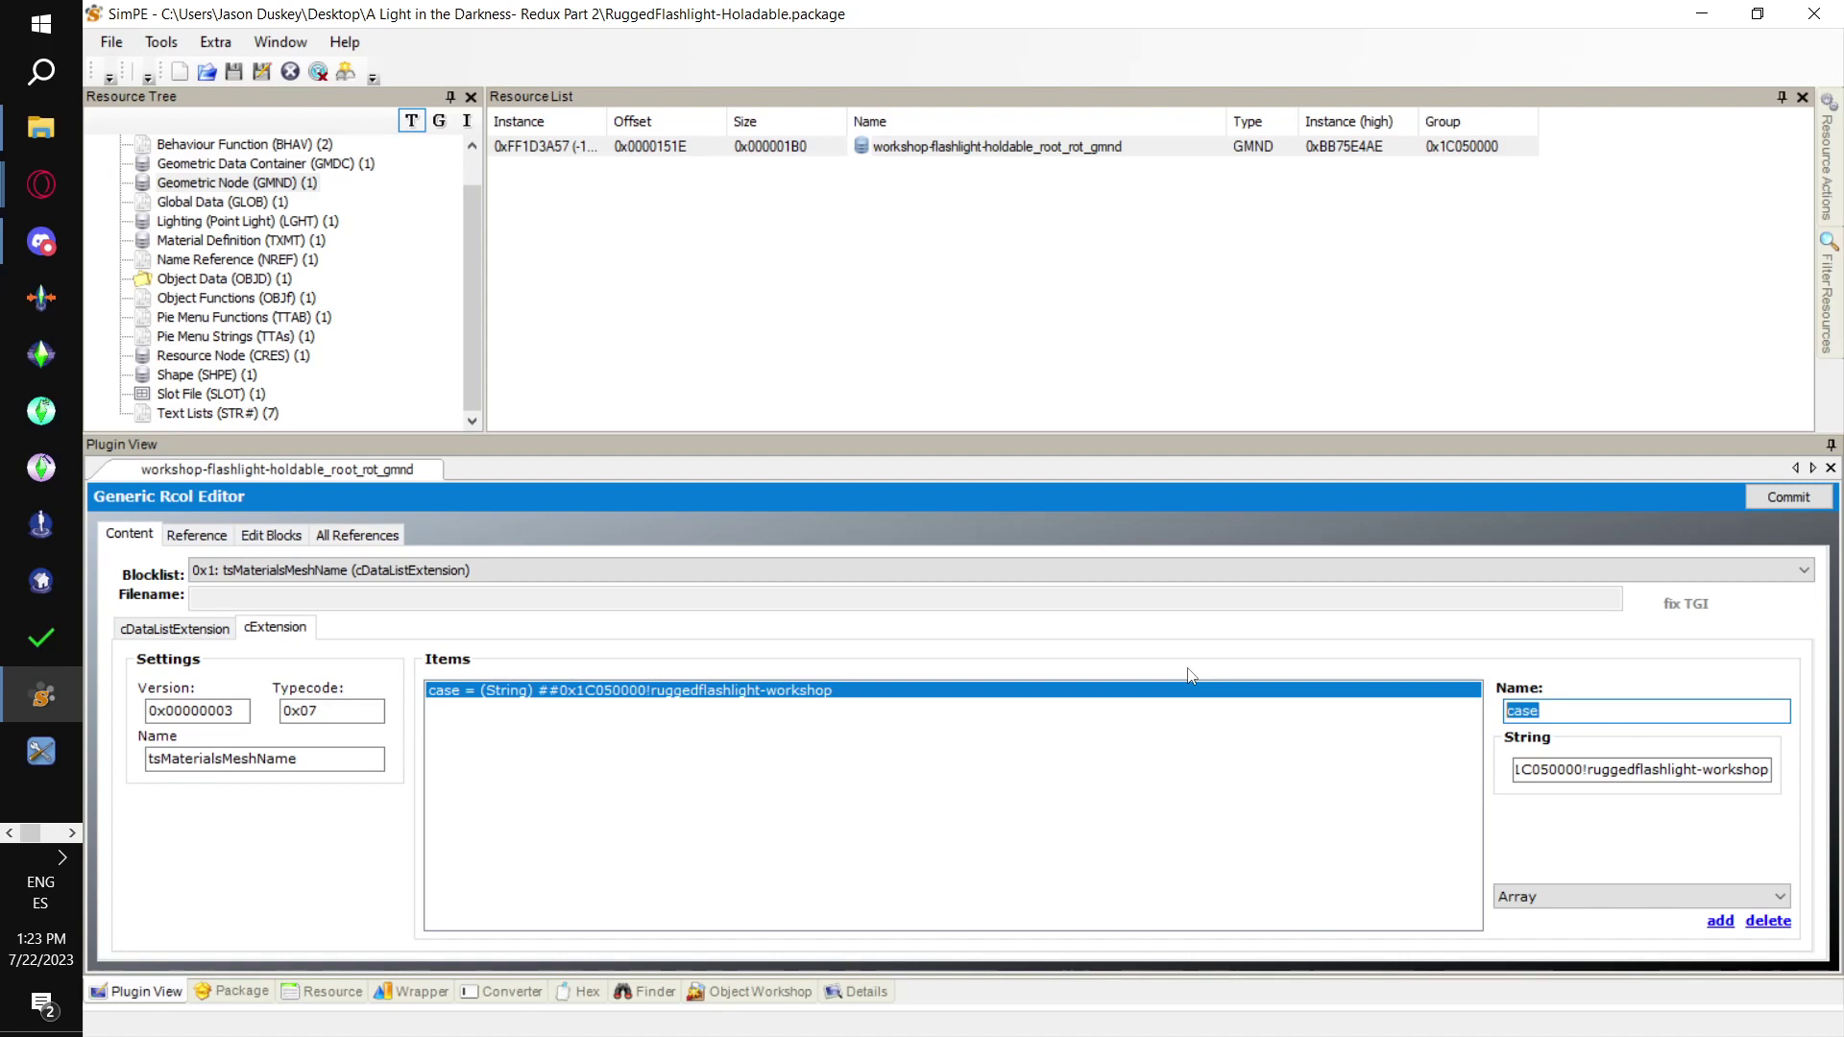
{"action": "type", "text": "base"}
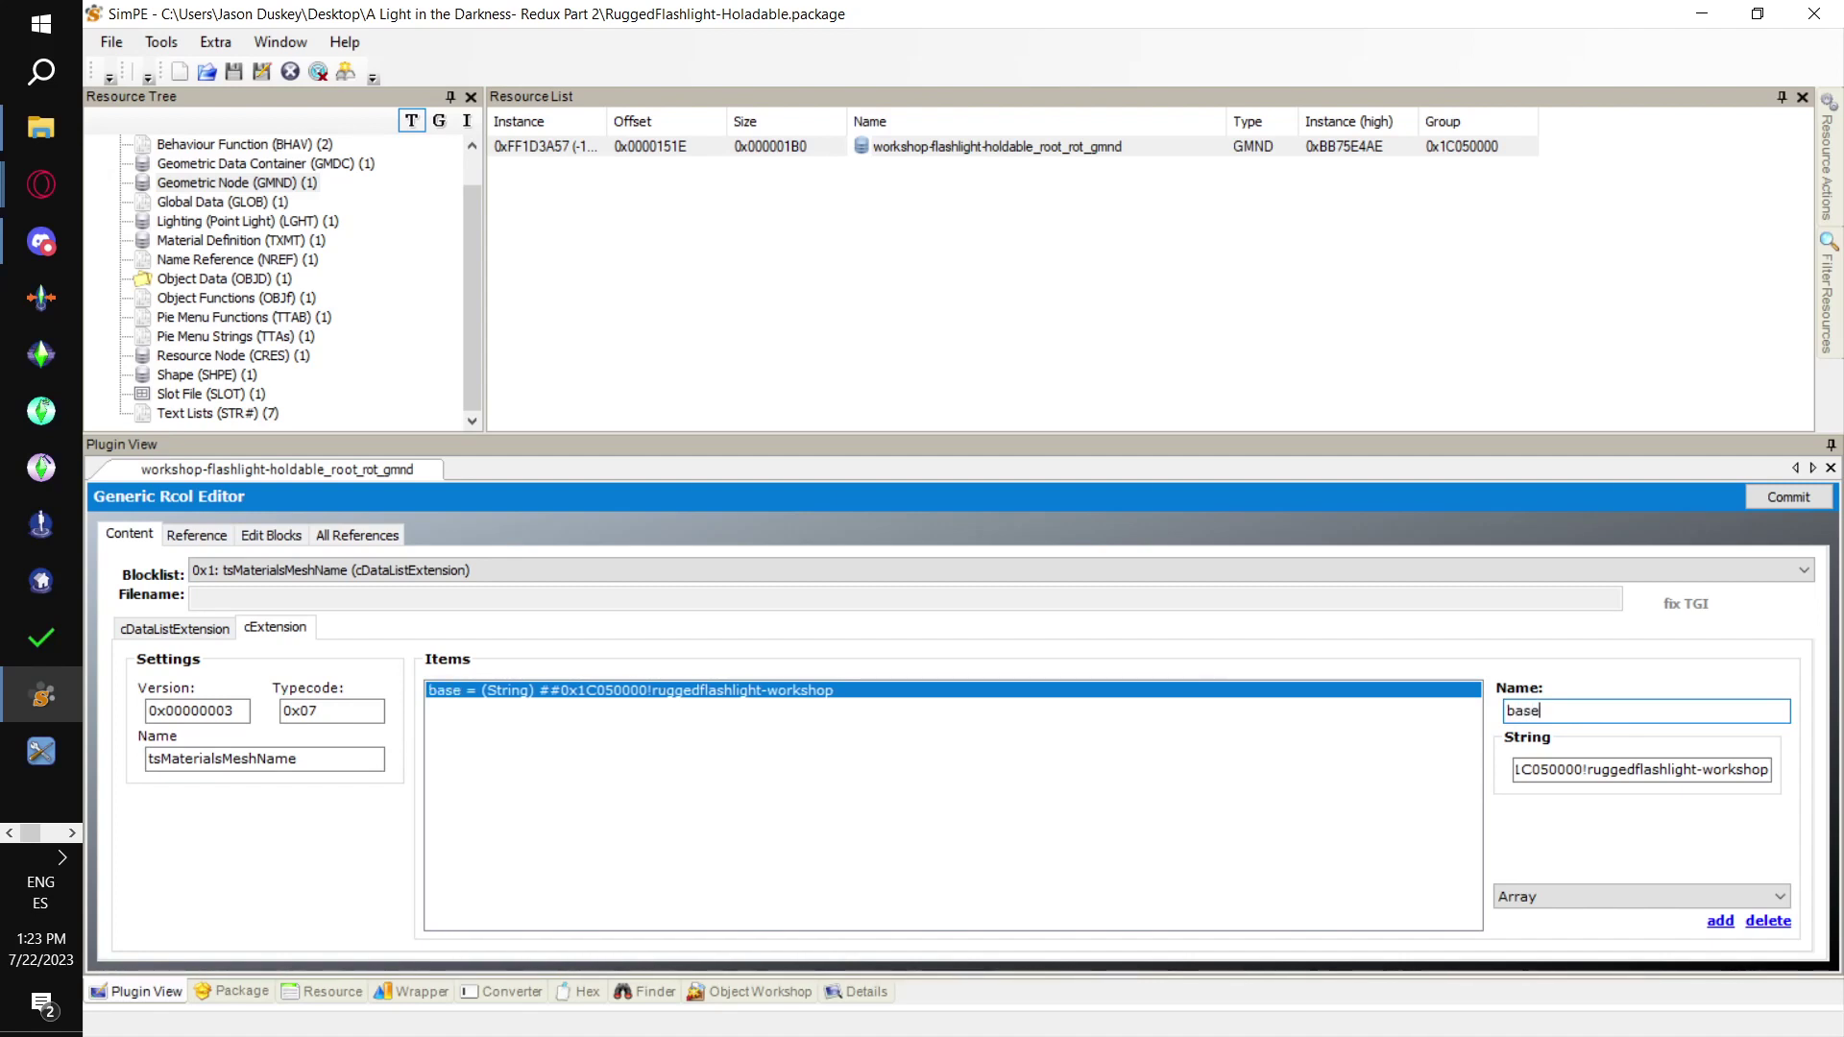
{"action": "left_click", "coordinate": [1802, 497]}
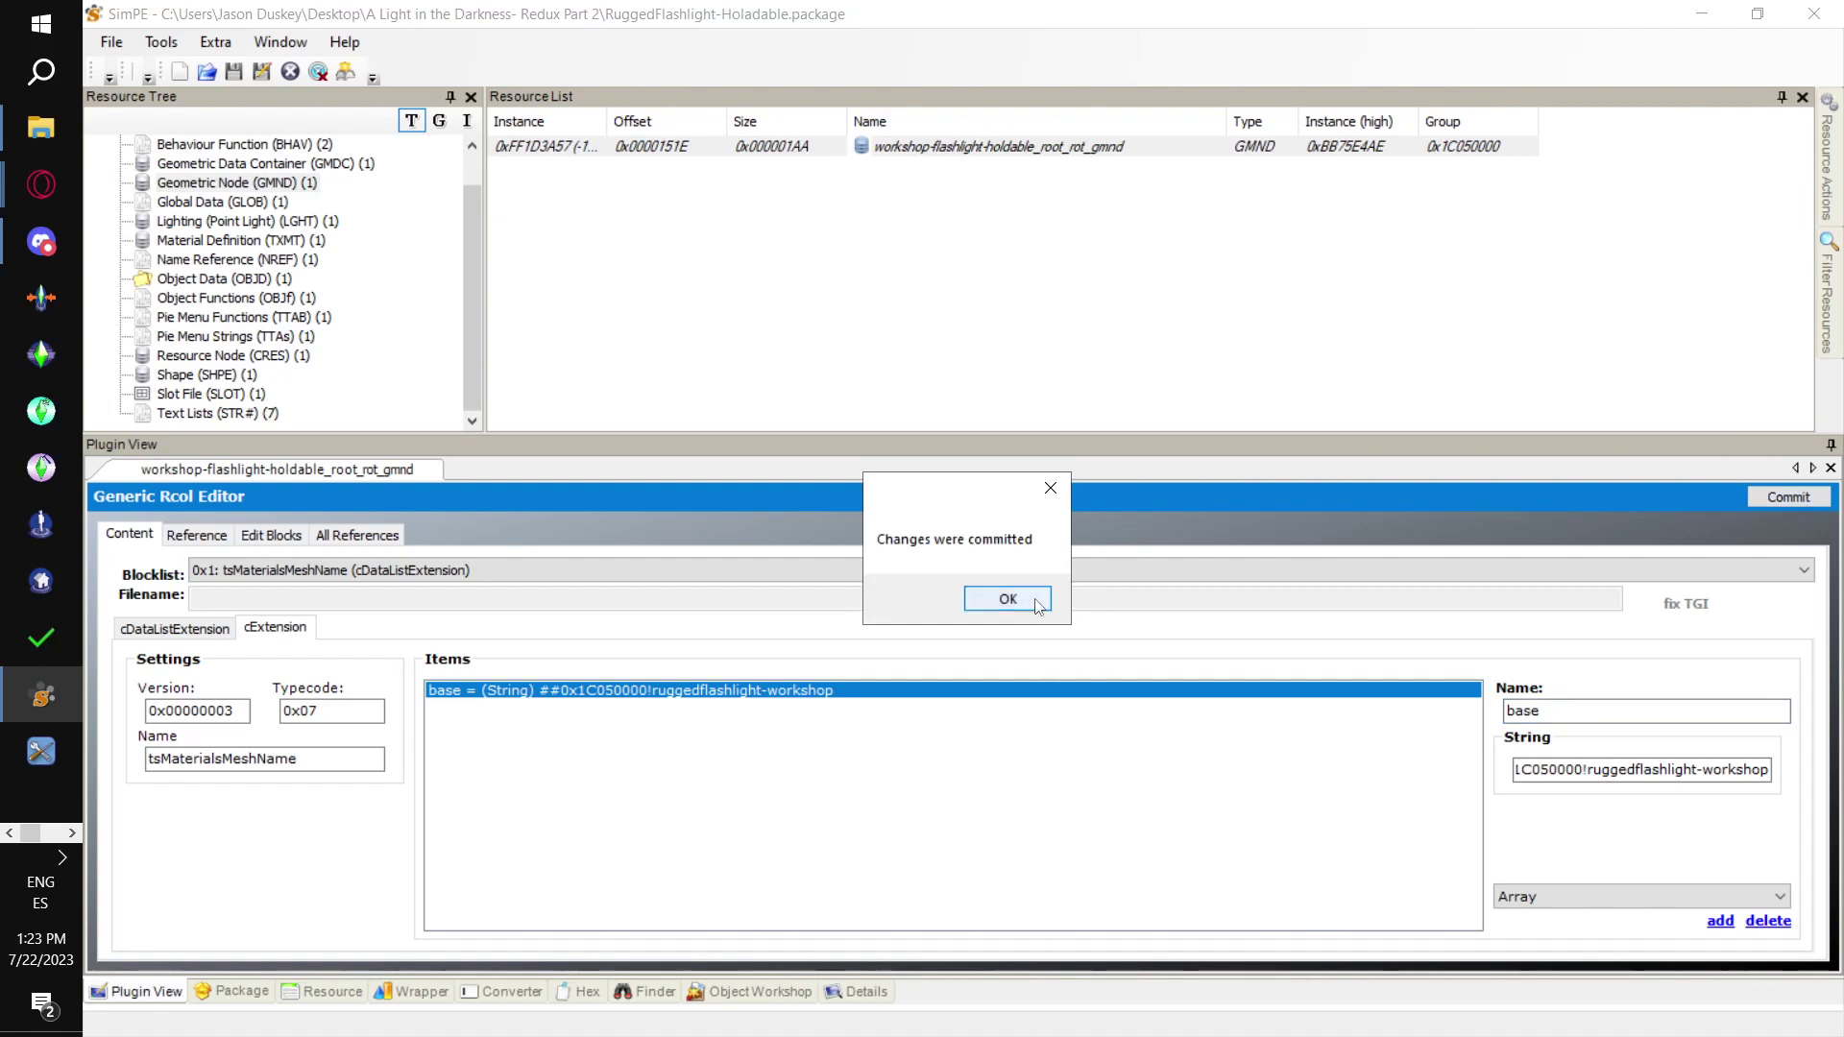
{"action": "left_click", "coordinate": [997, 601]}
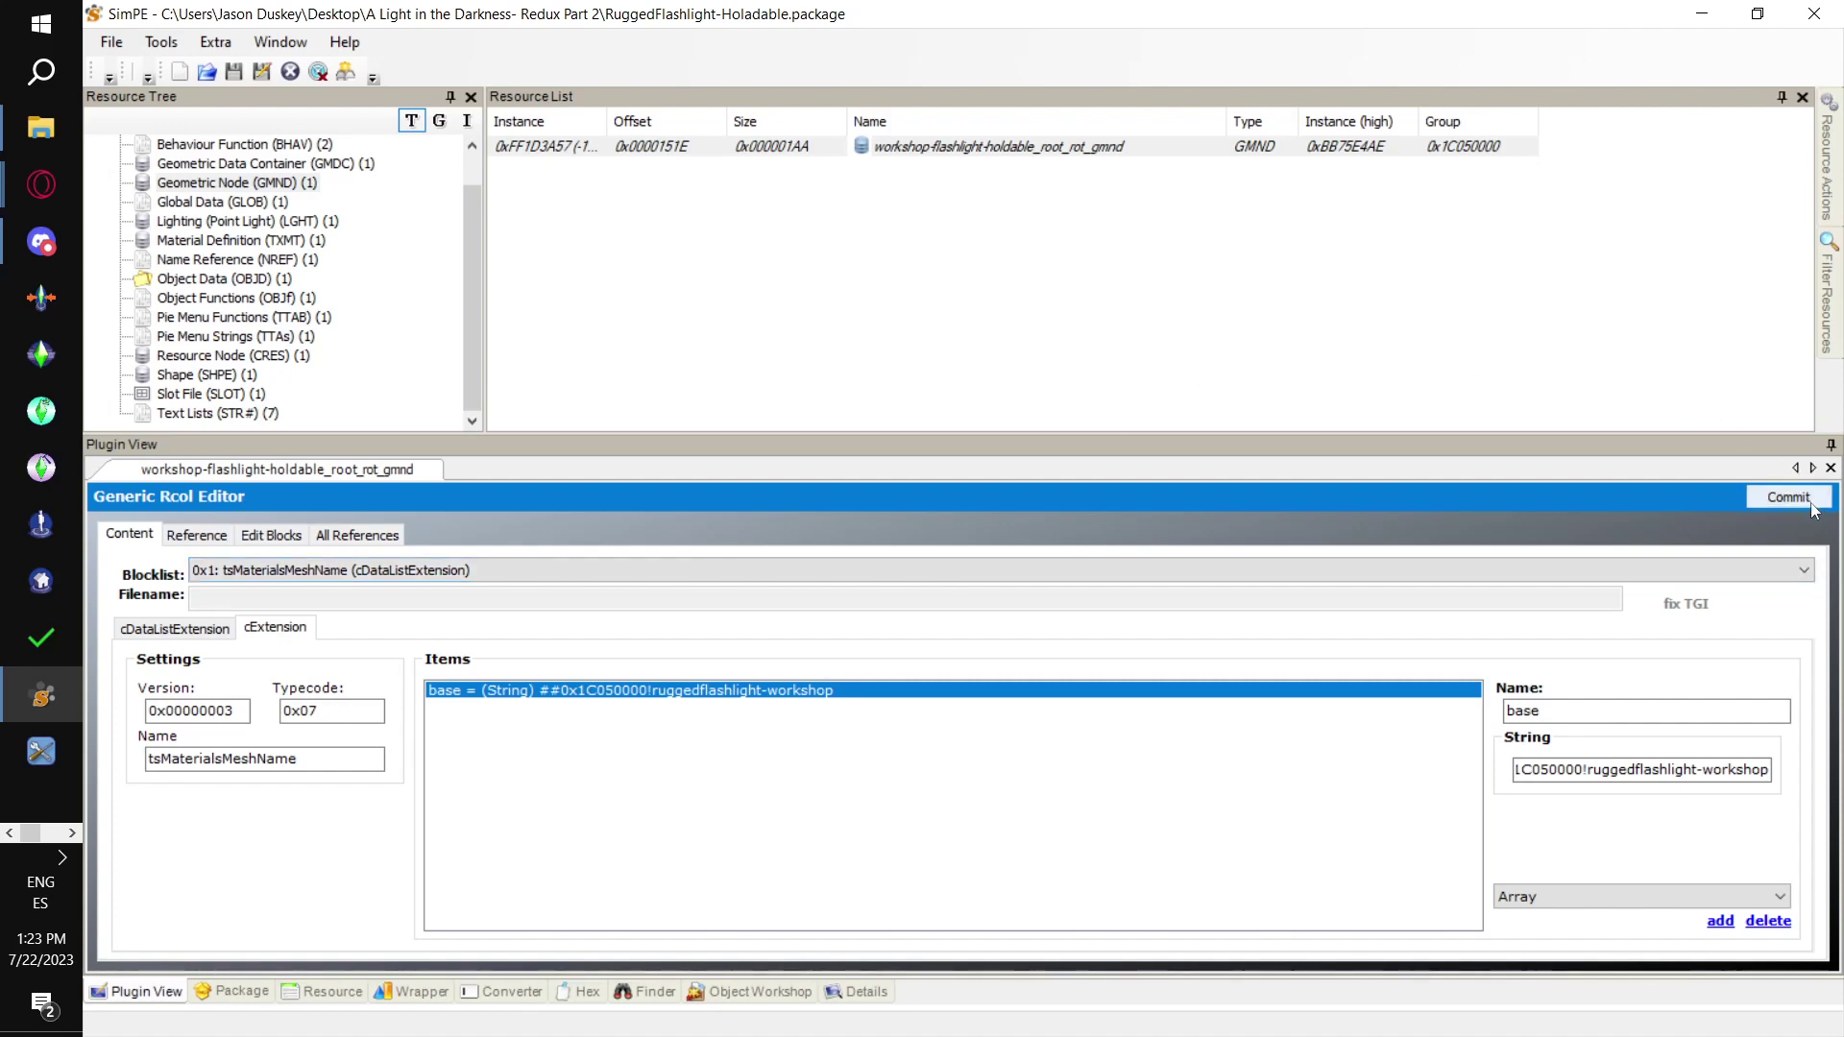
{"action": "left_click", "coordinate": [1796, 494]}
{"action": "left_click", "coordinate": [988, 596]}
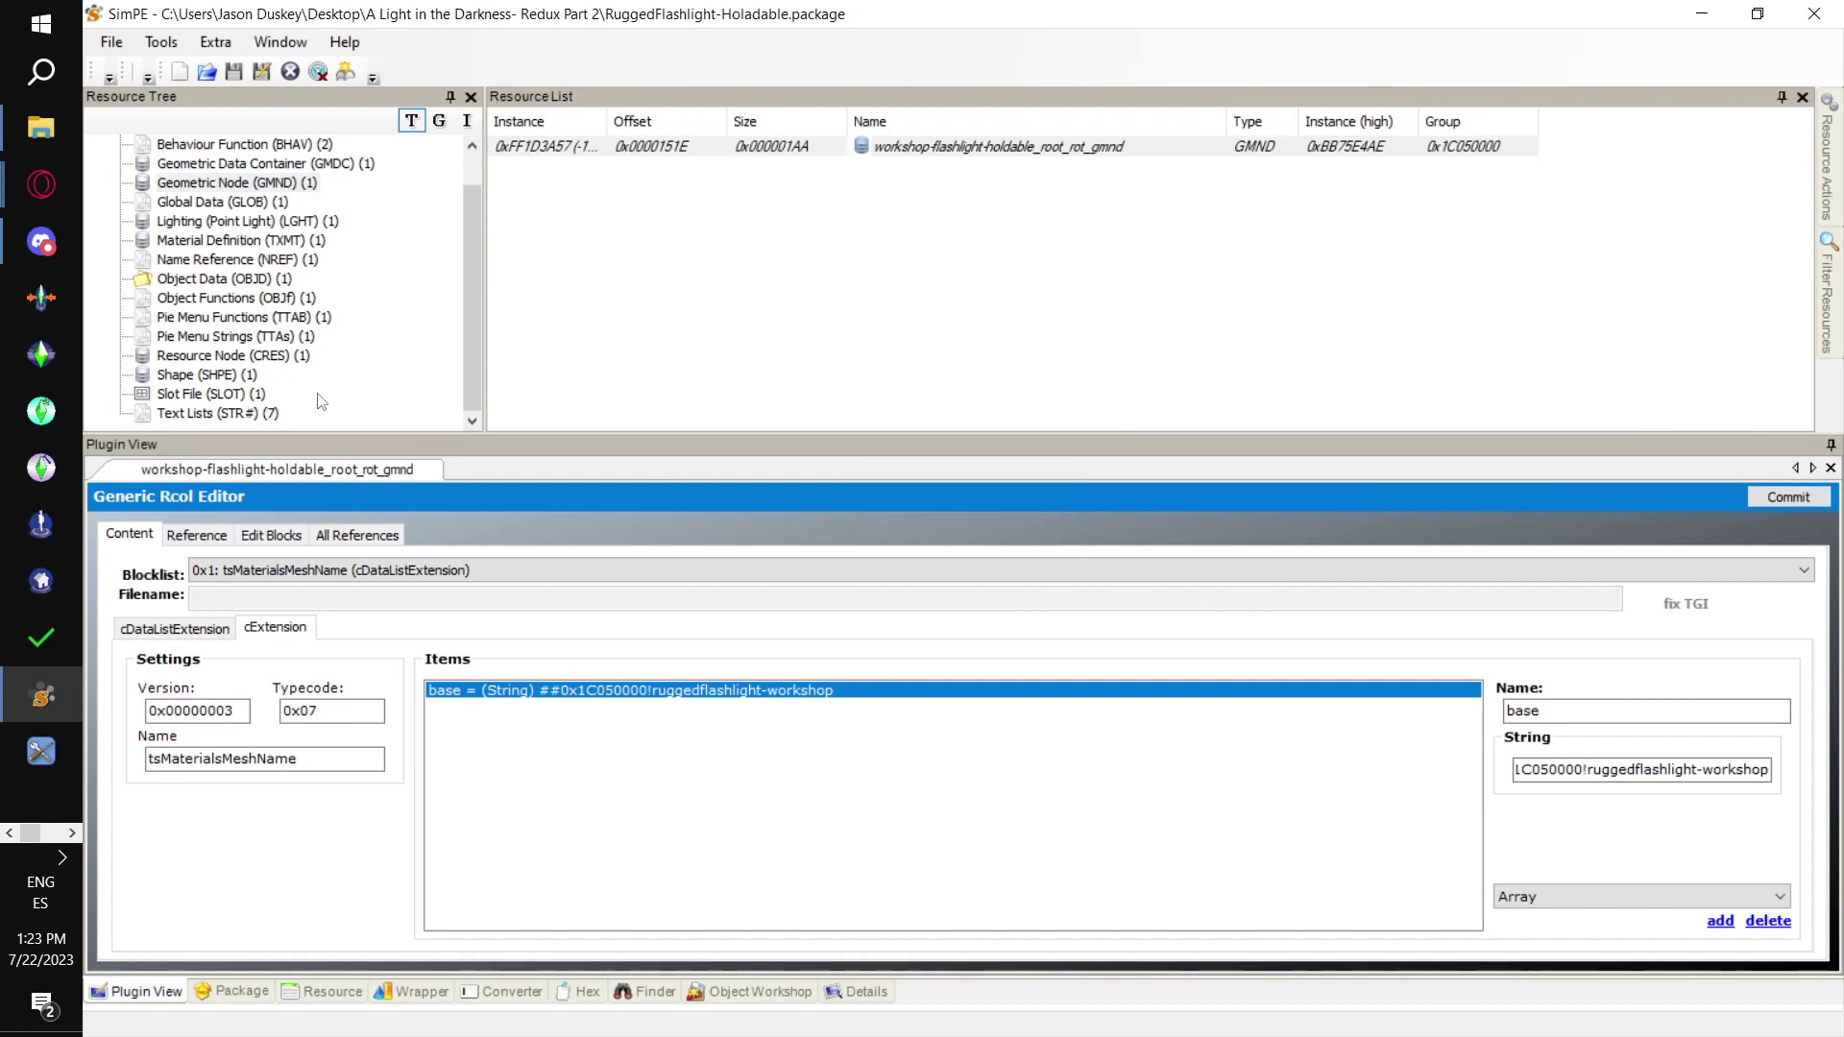
Reopen the Shape resource, check the base part's material definition against the Geometric Node's mesh name, and commit the resource
{"action": "left_click", "coordinate": [206, 375]}
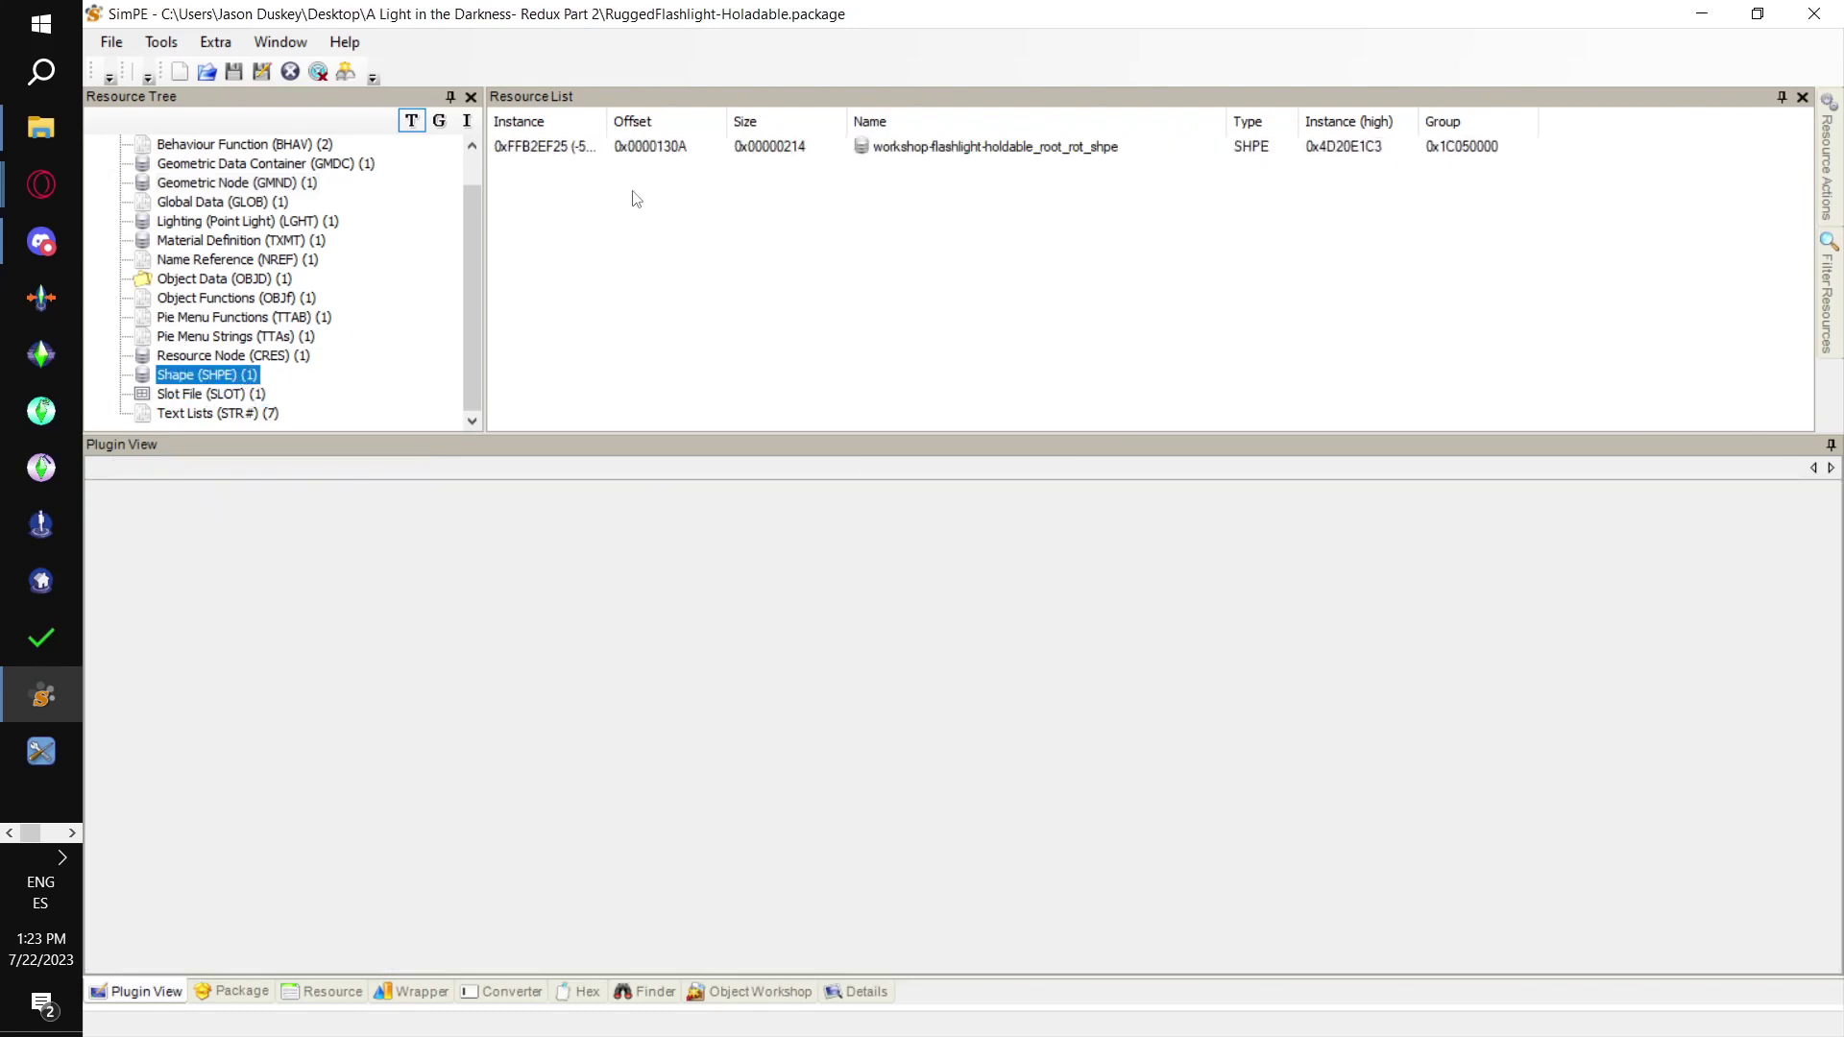
{"action": "left_click", "coordinate": [634, 149]}
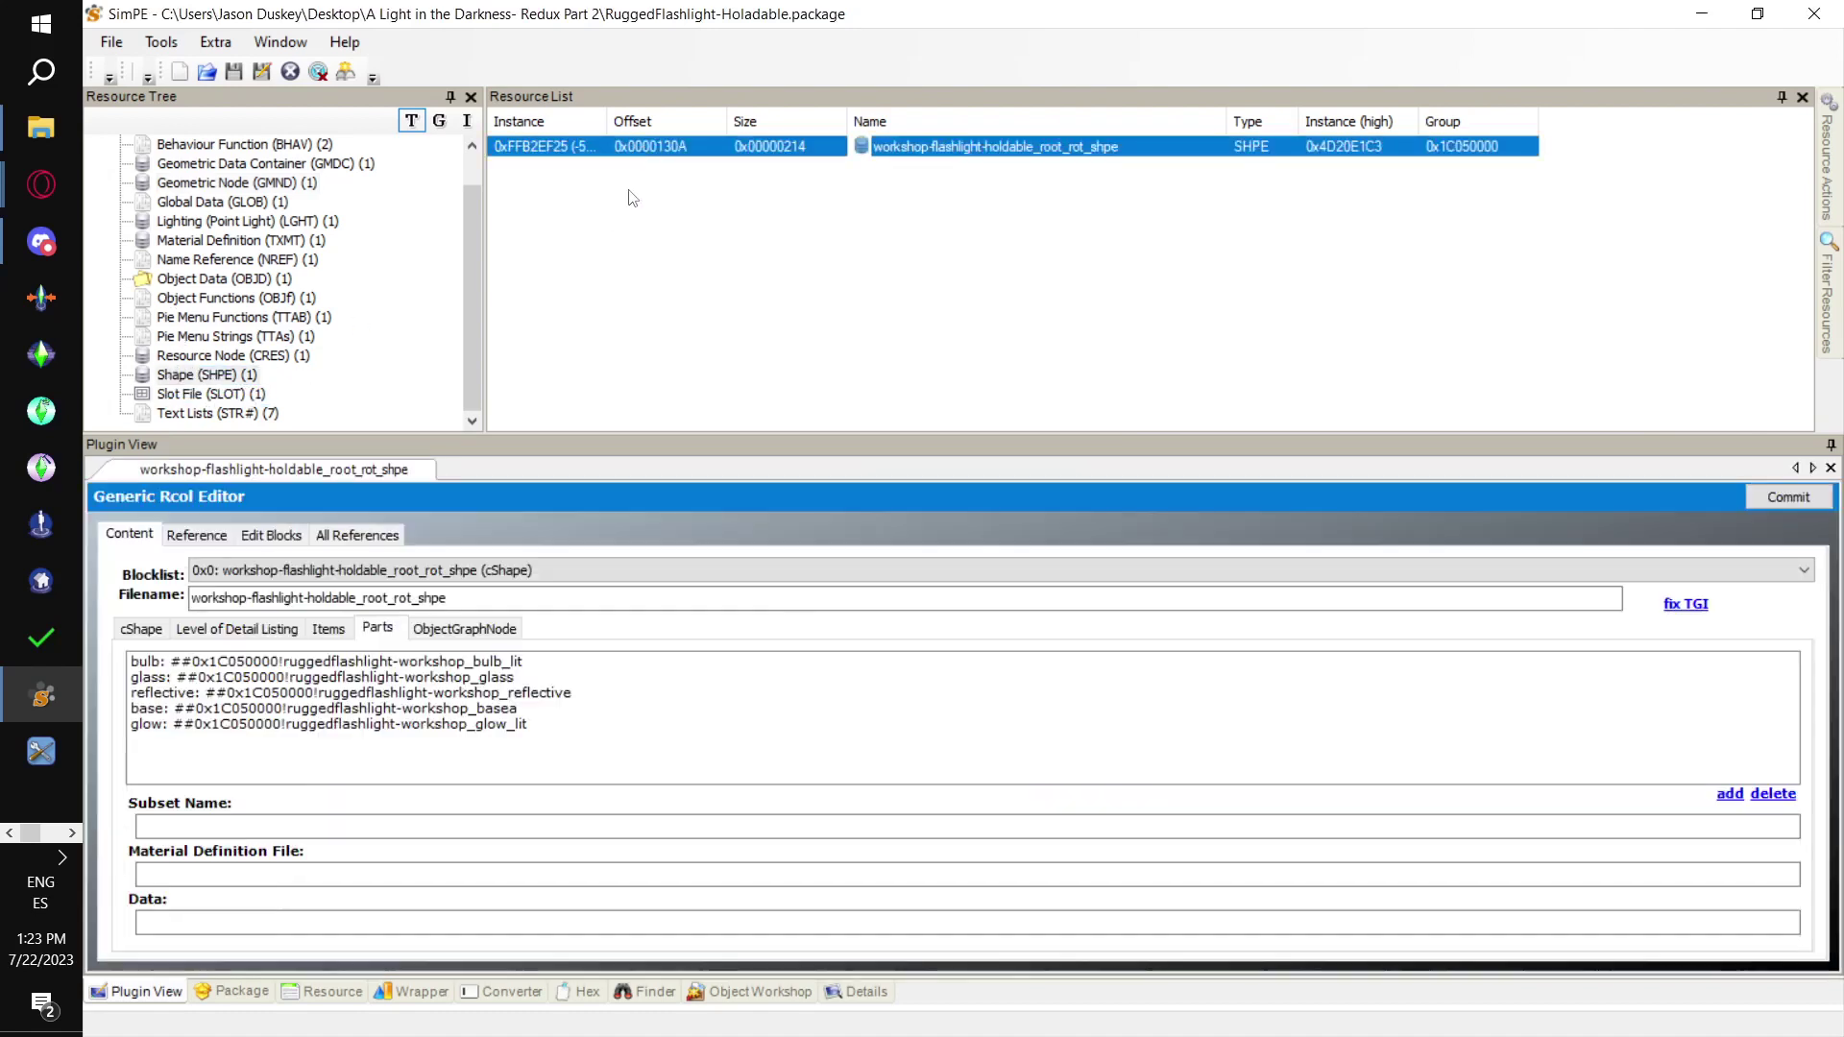
{"action": "left_click", "coordinate": [526, 709]}
{"action": "left_click", "coordinate": [514, 876]}
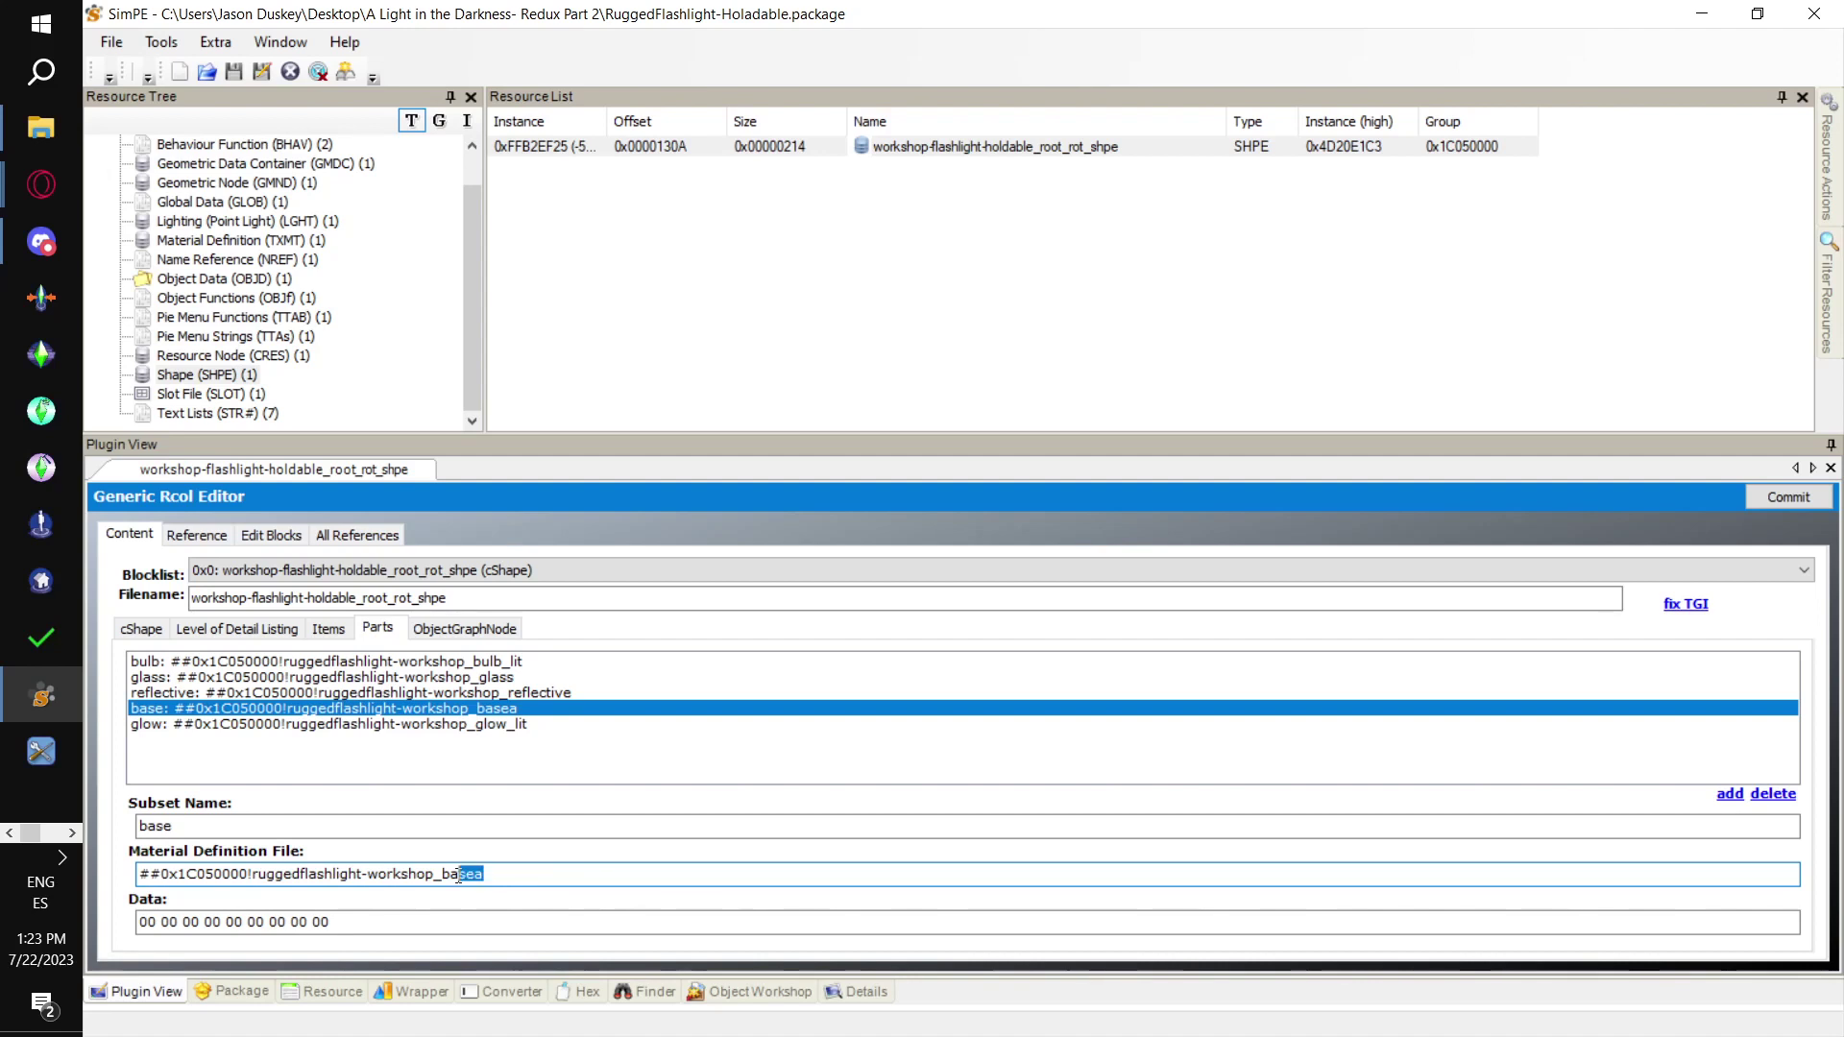
{"action": "double_click", "coordinate": [317, 874]}
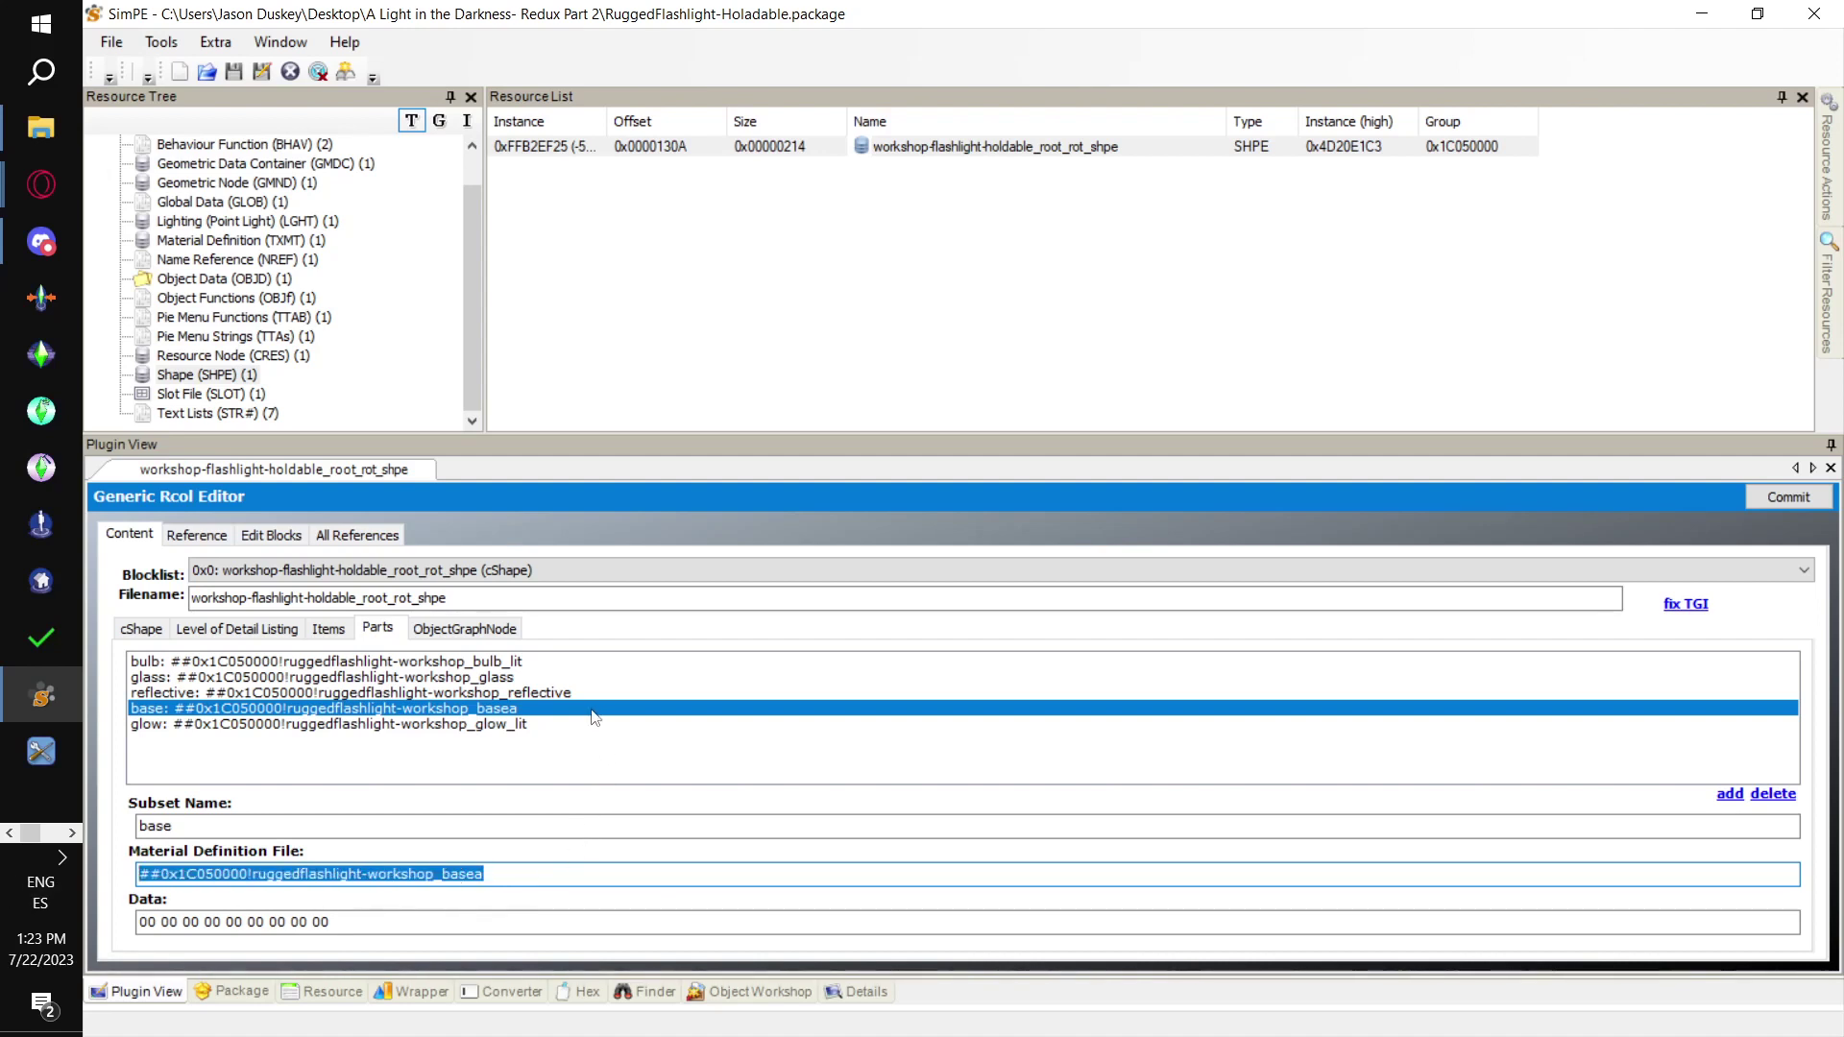
{"action": "left_click", "coordinate": [565, 871]}
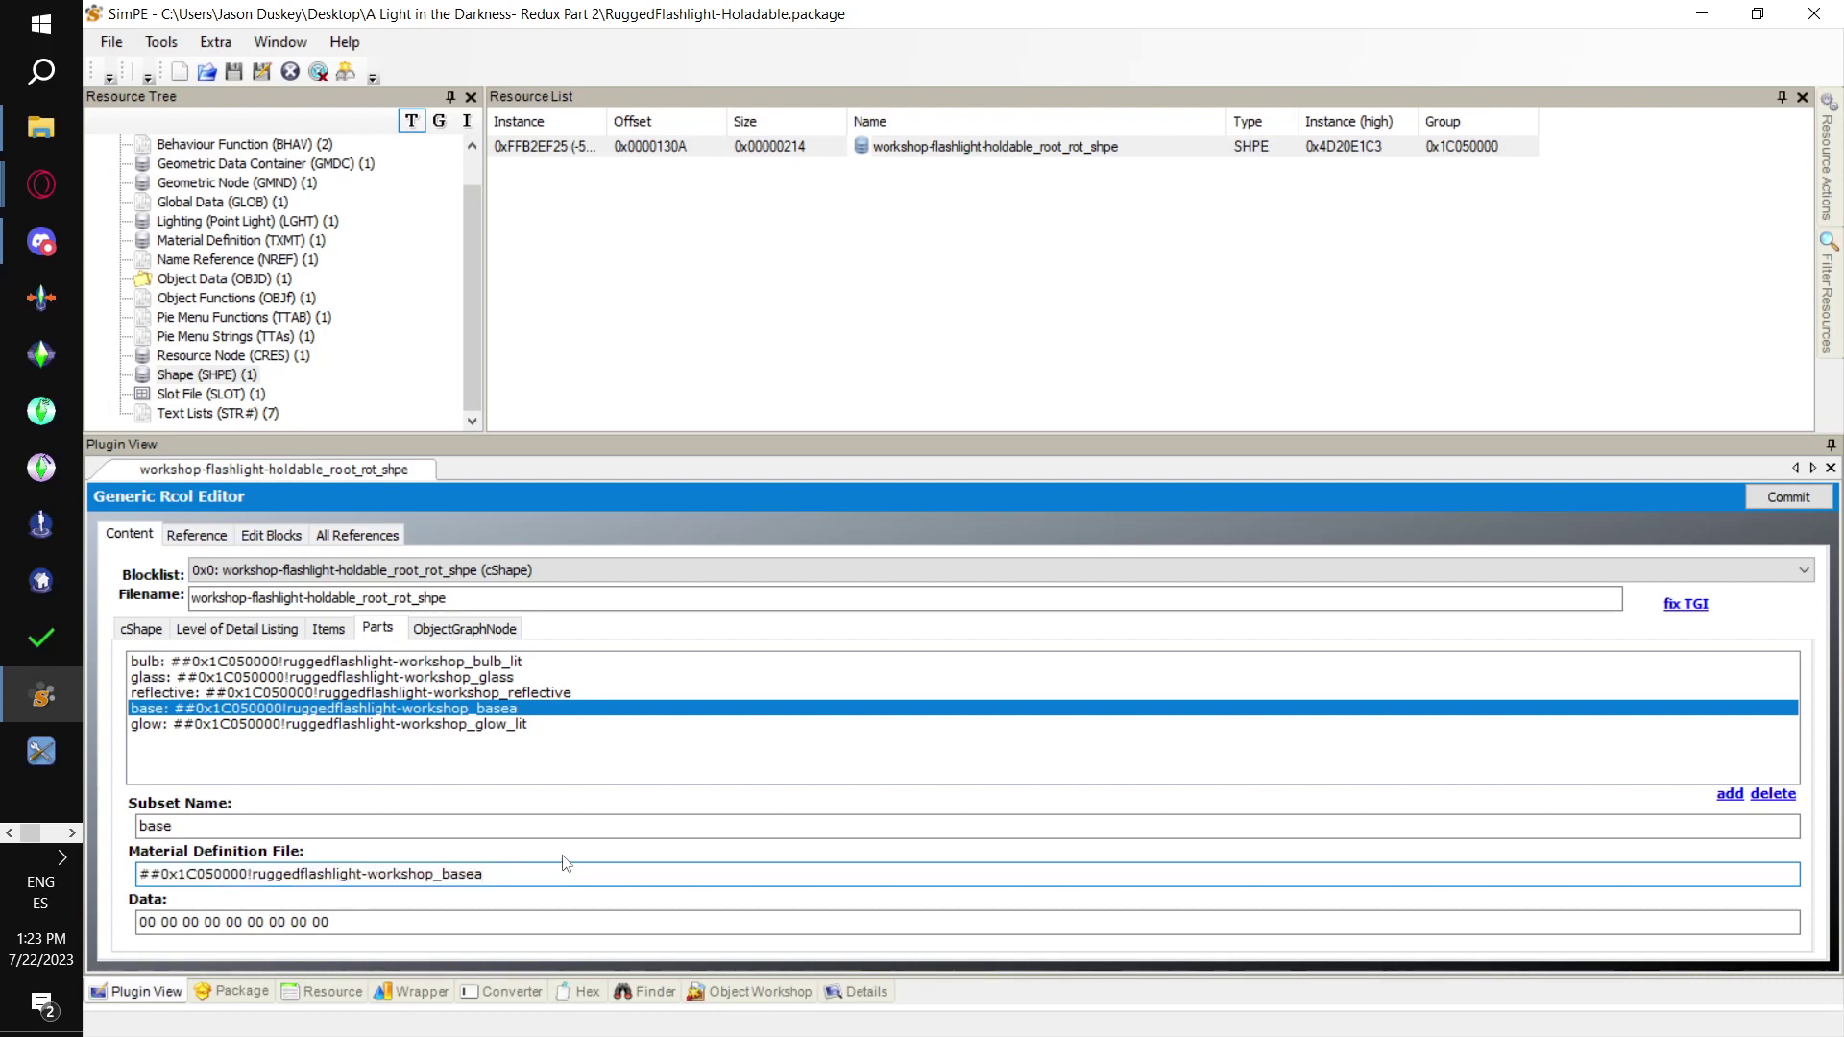
{"action": "left_click", "coordinate": [1795, 503]}
{"action": "left_click", "coordinate": [1013, 597]}
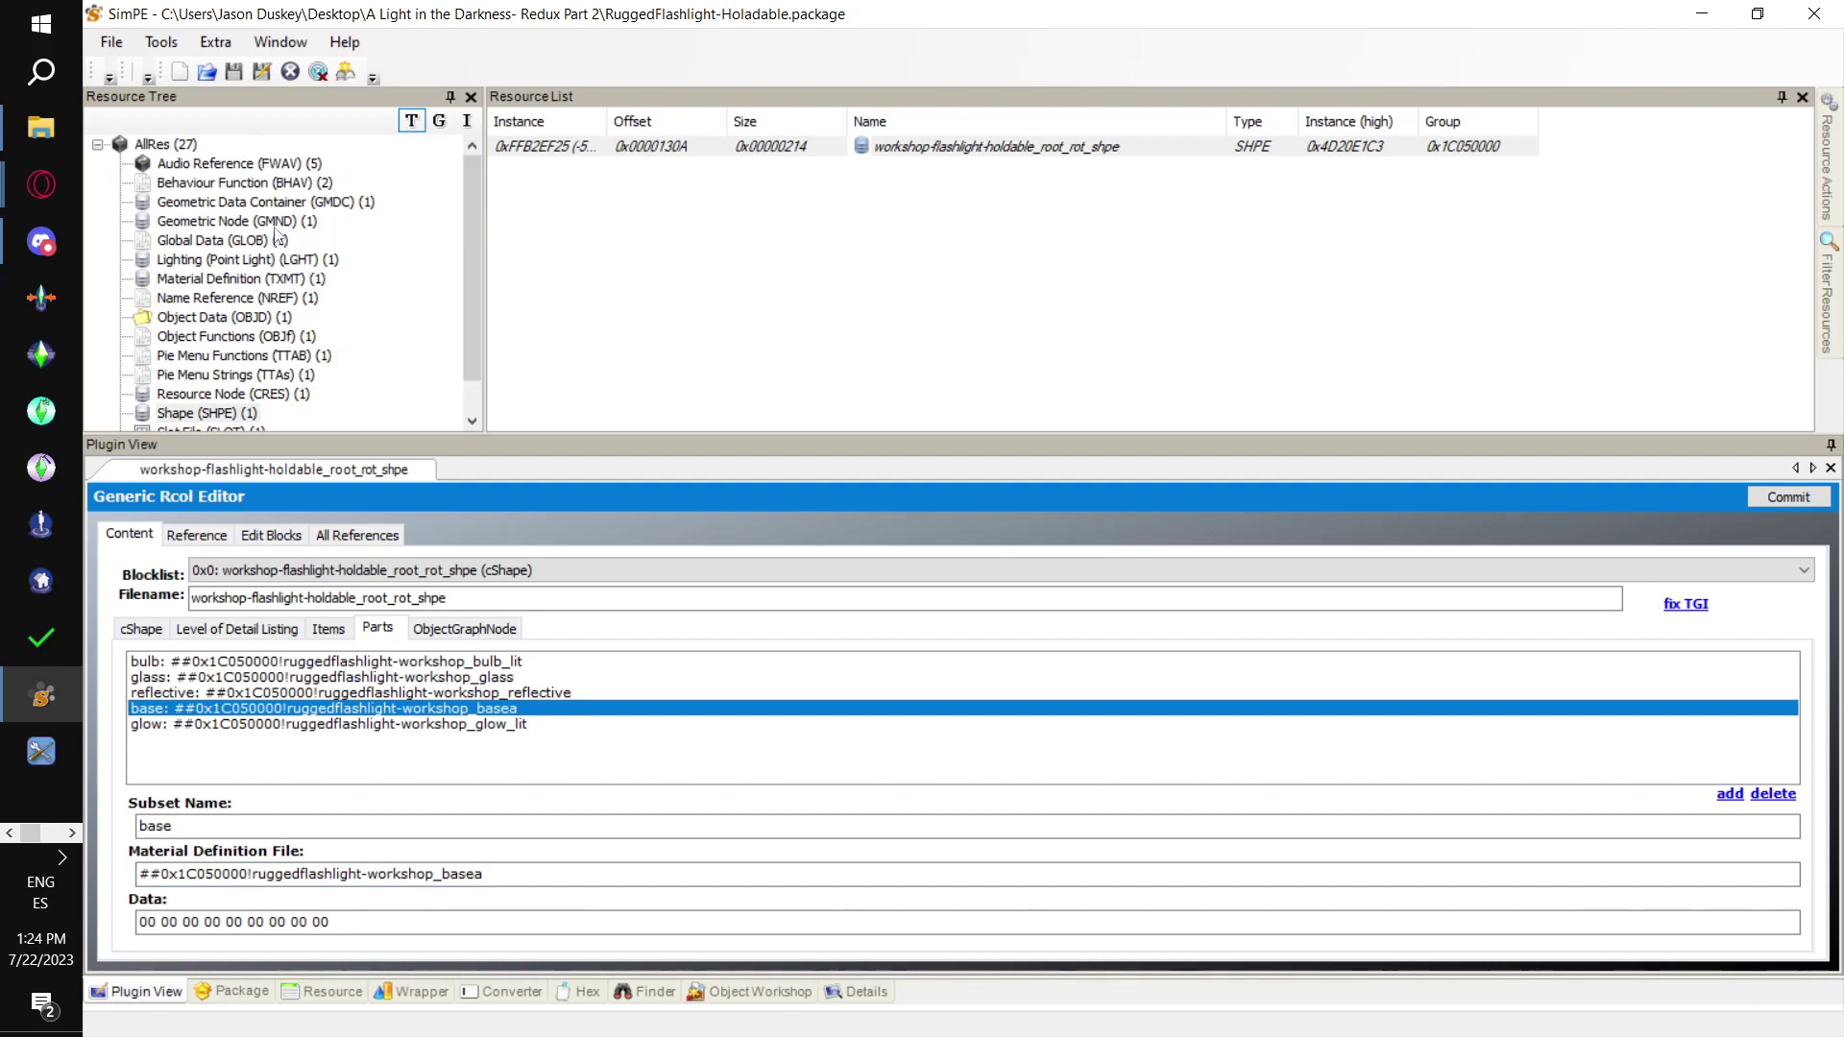
Reopen the Geometric Node and check the base items in its tsDesignModeEnabled and tsMaterialsMeshName blocks
{"action": "left_click", "coordinate": [279, 223]}
{"action": "left_click", "coordinate": [664, 150]}
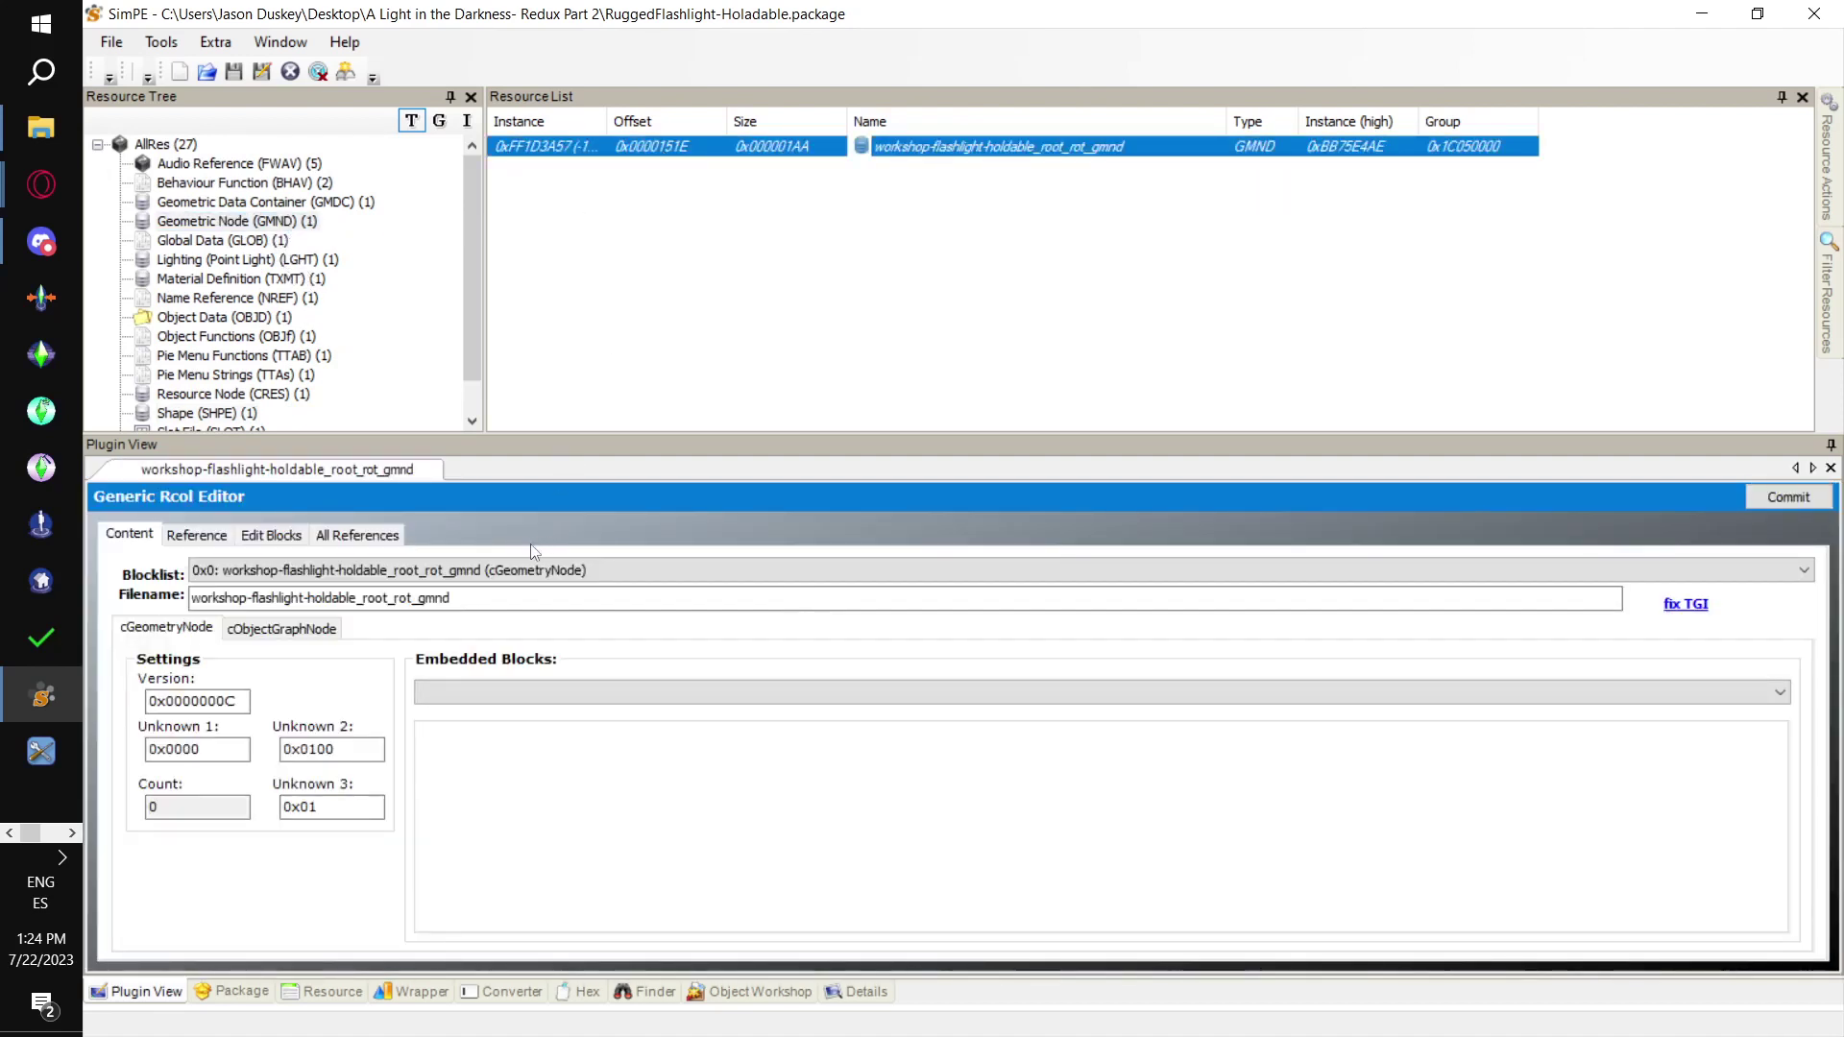
{"action": "left_click", "coordinate": [584, 572]}
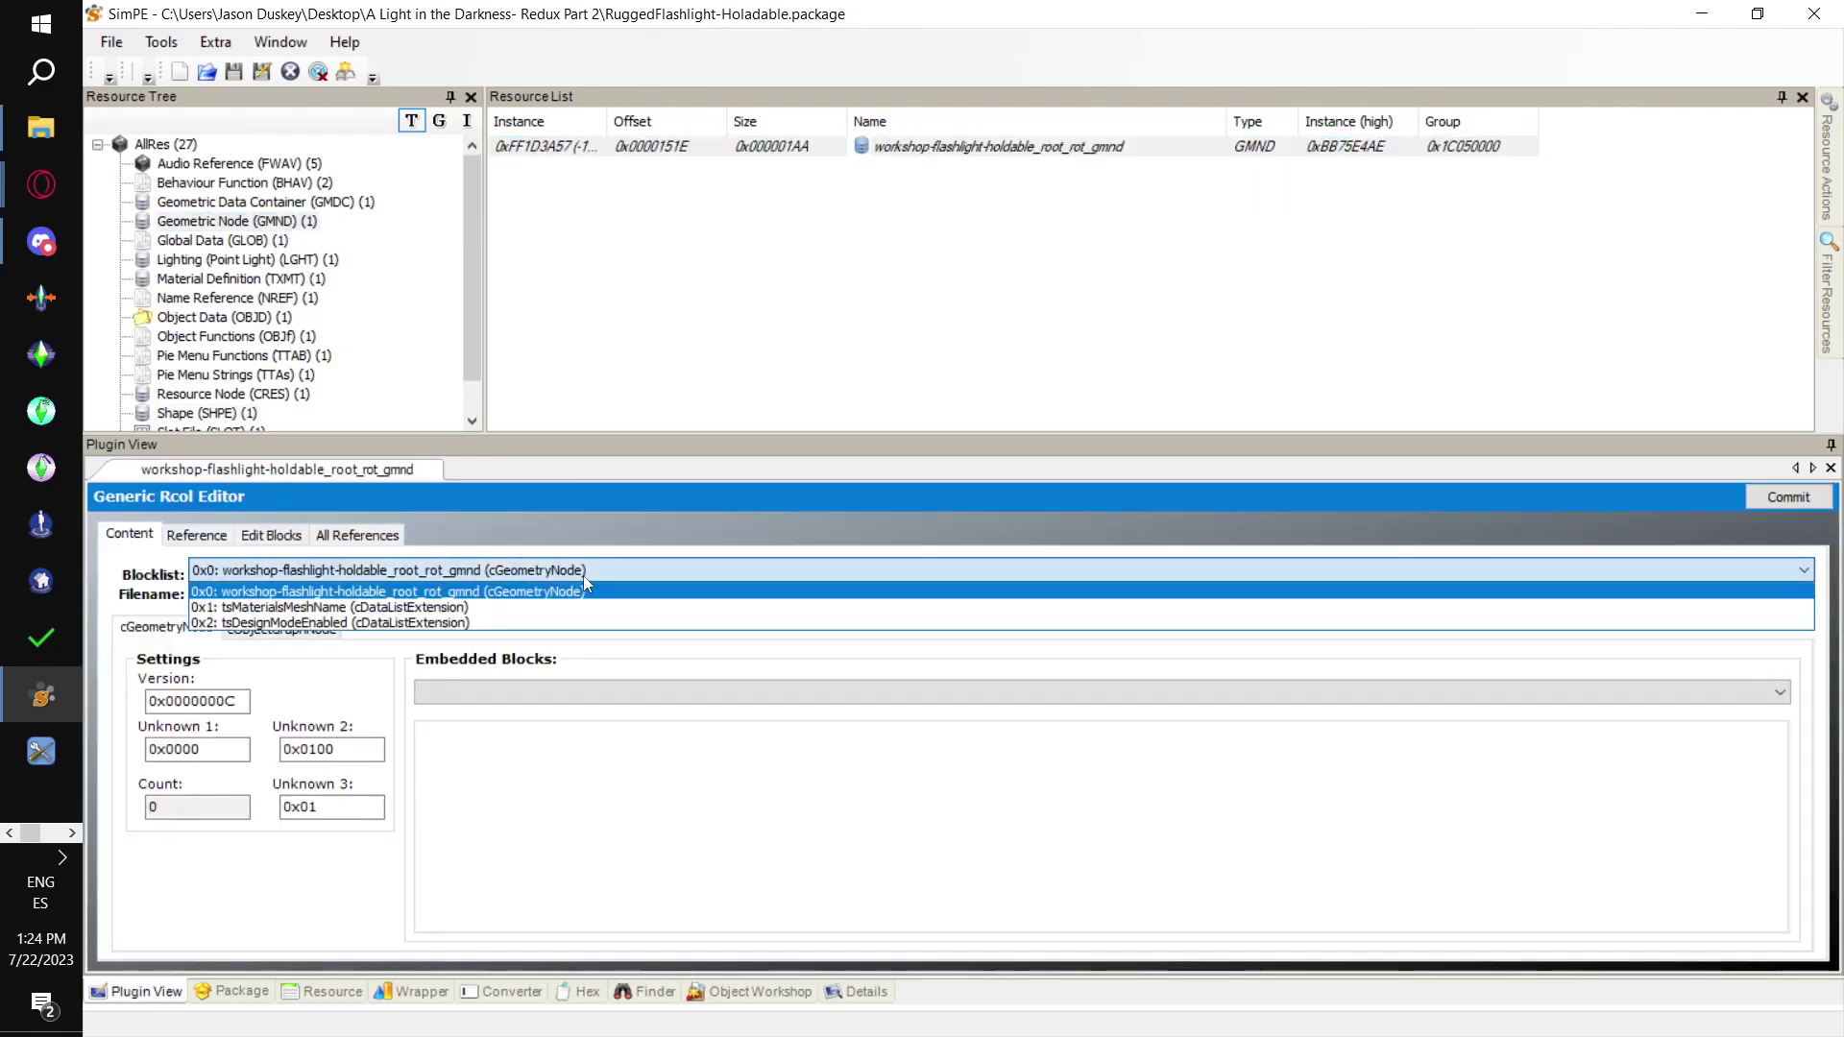
{"action": "left_click", "coordinate": [537, 622]}
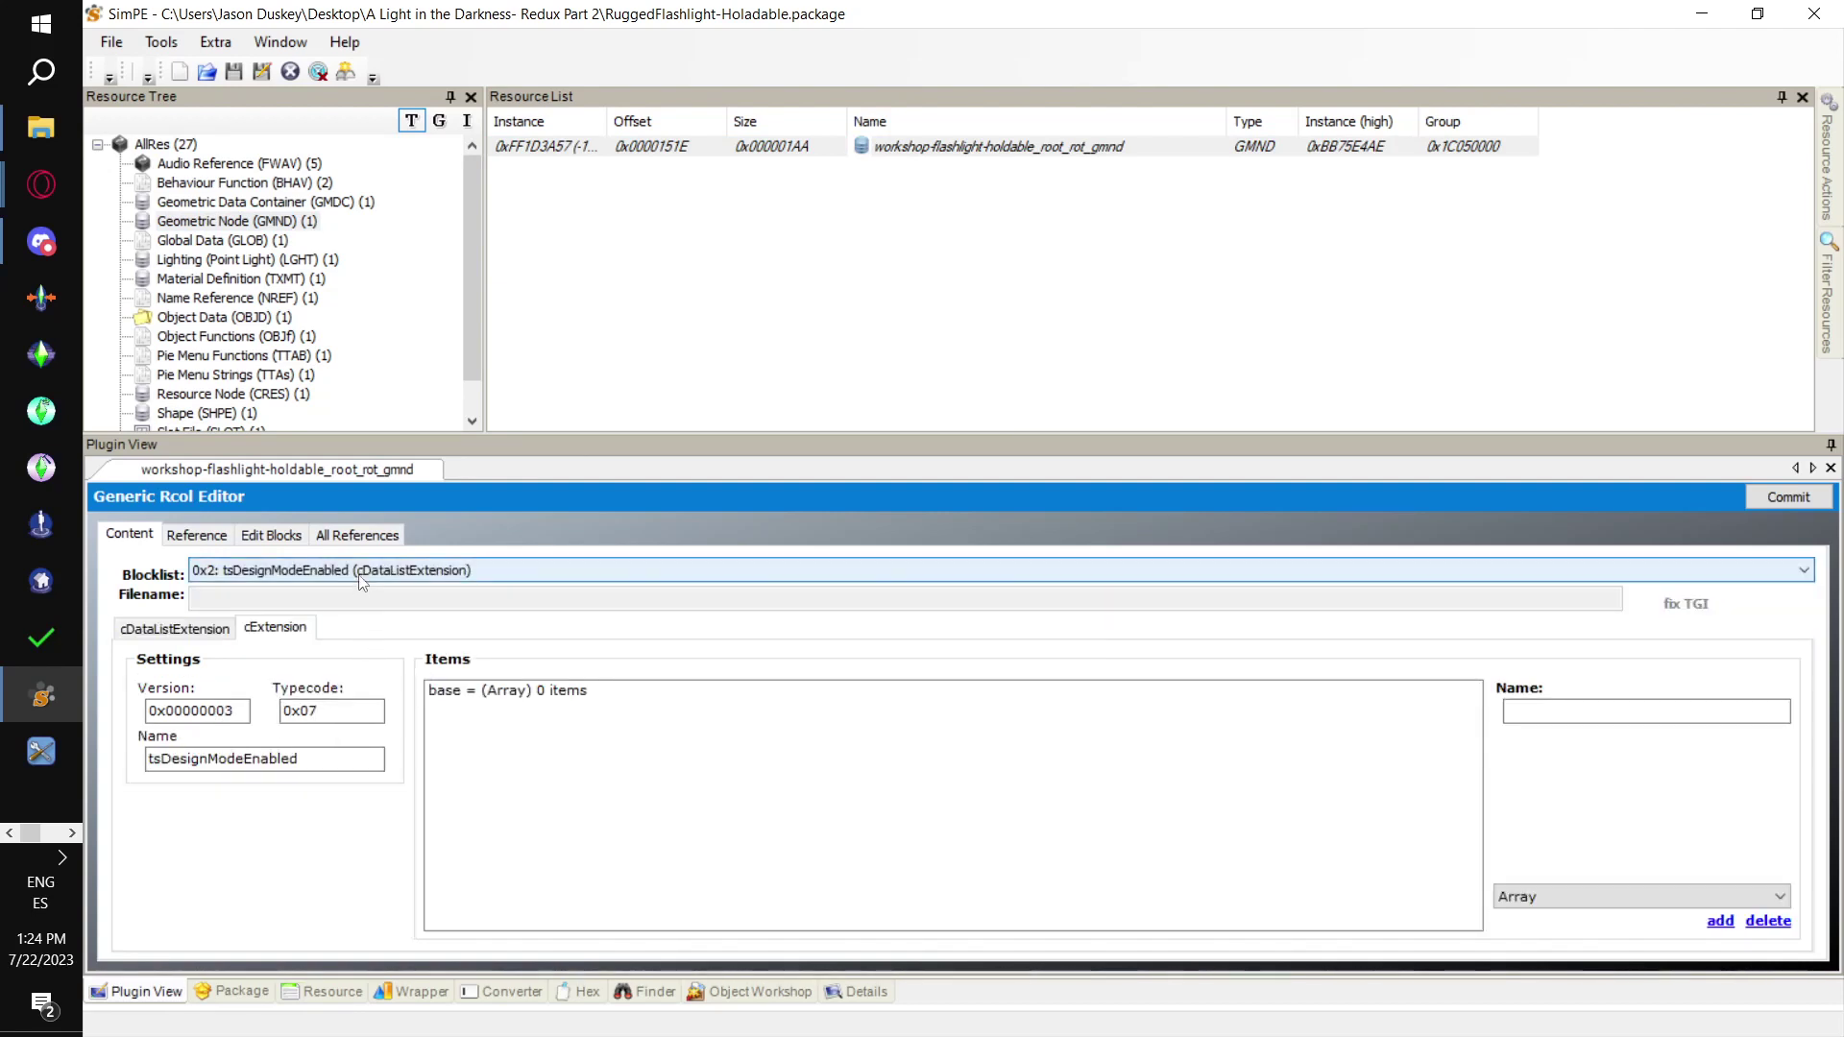
{"action": "left_click", "coordinate": [484, 691]}
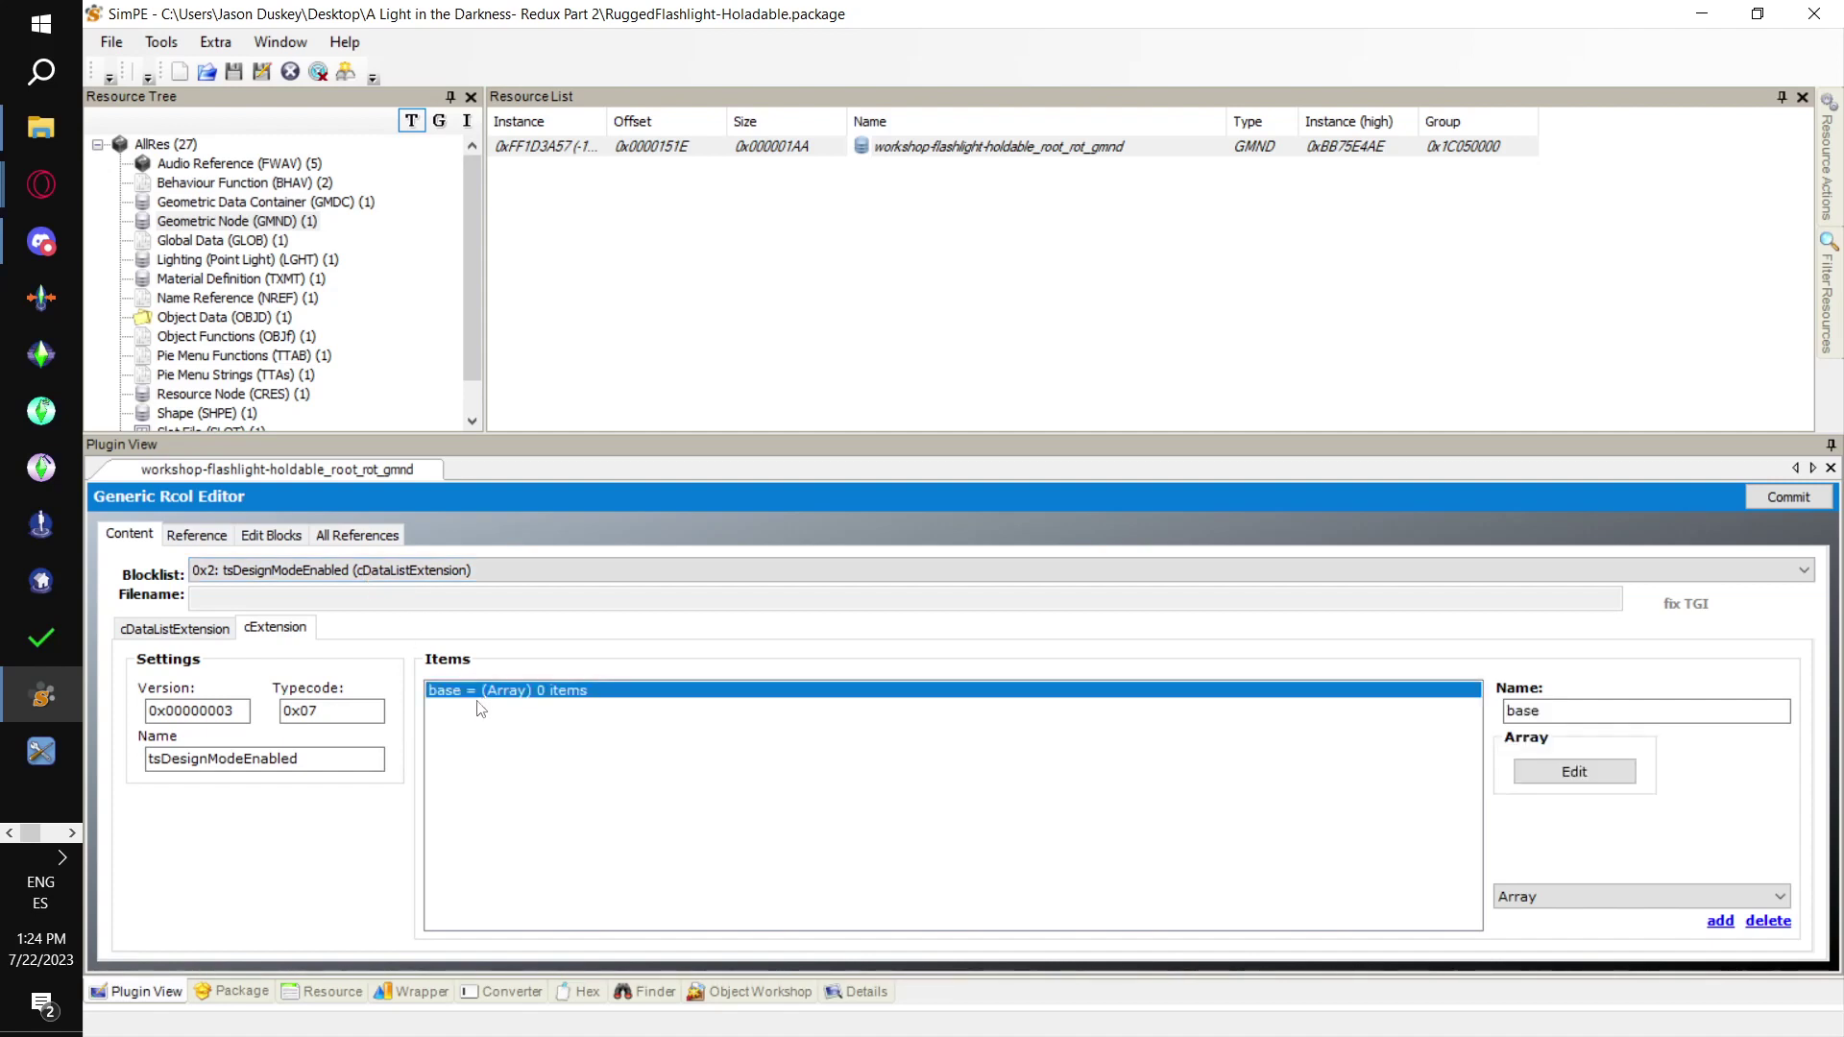
{"action": "left_click", "coordinate": [424, 571]}
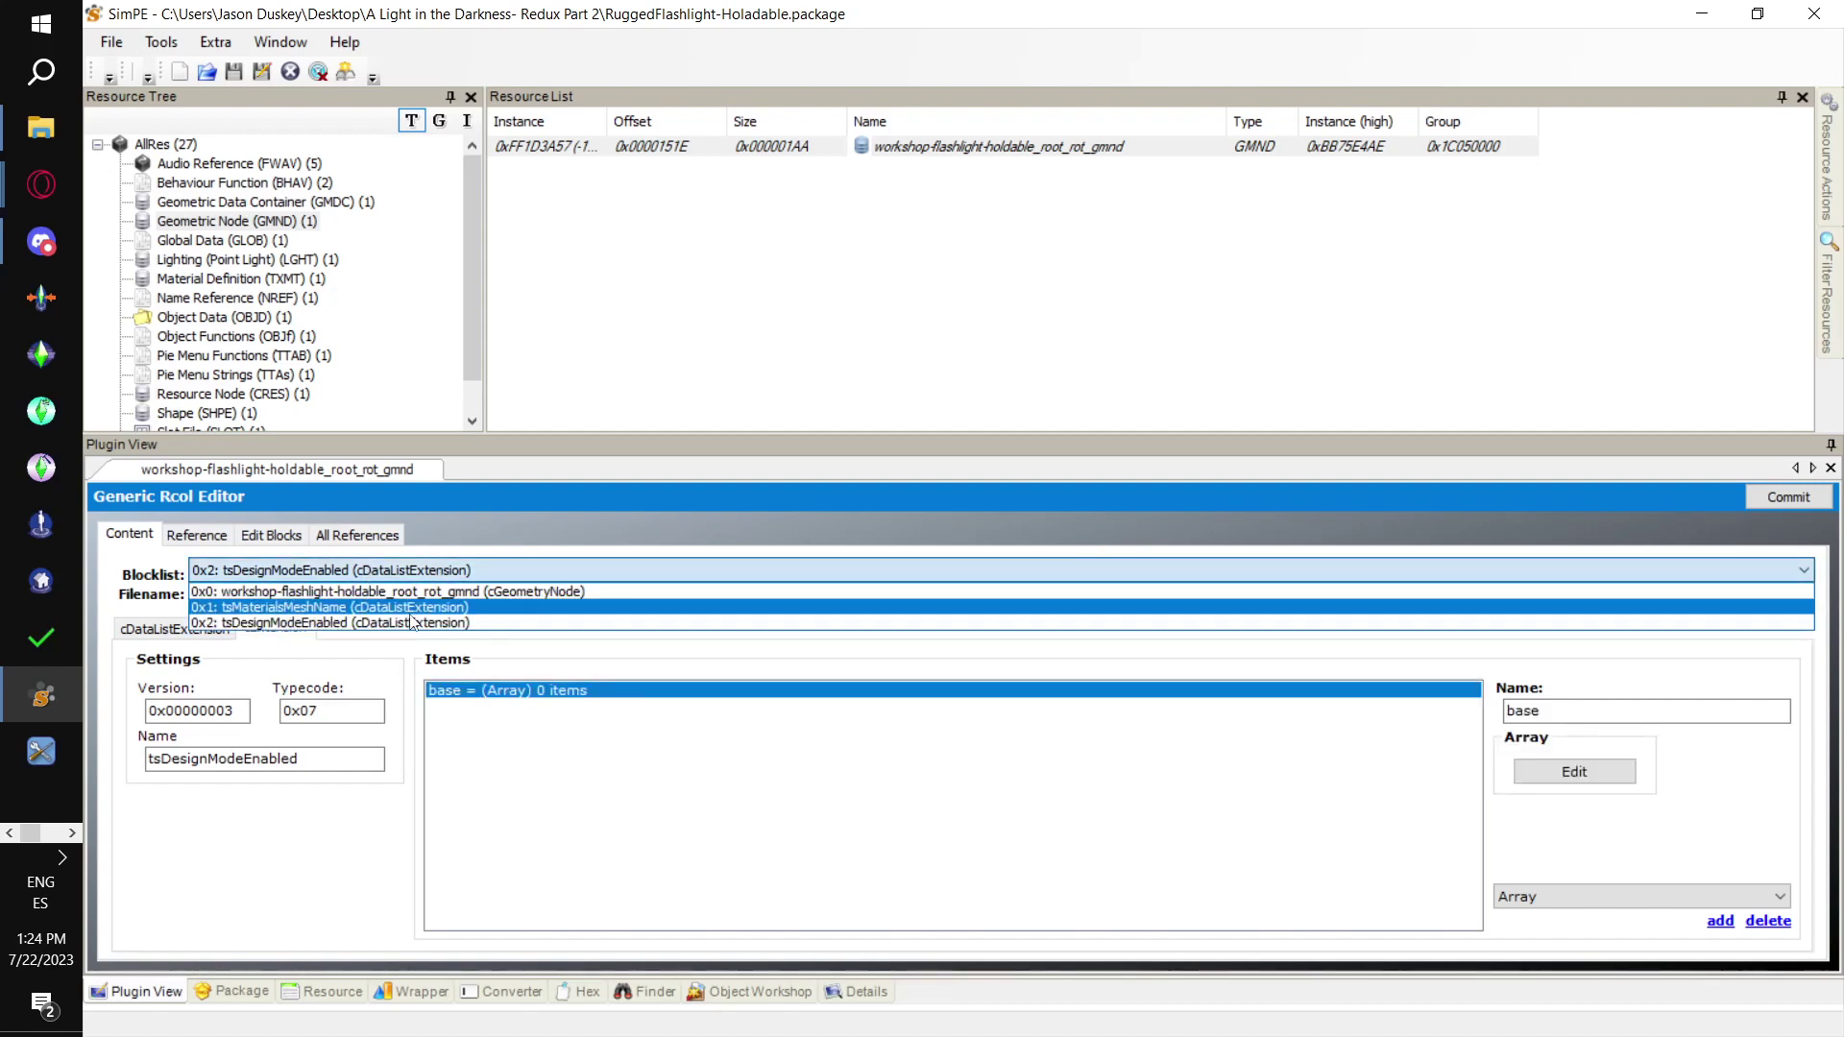
{"action": "left_click", "coordinate": [413, 608]}
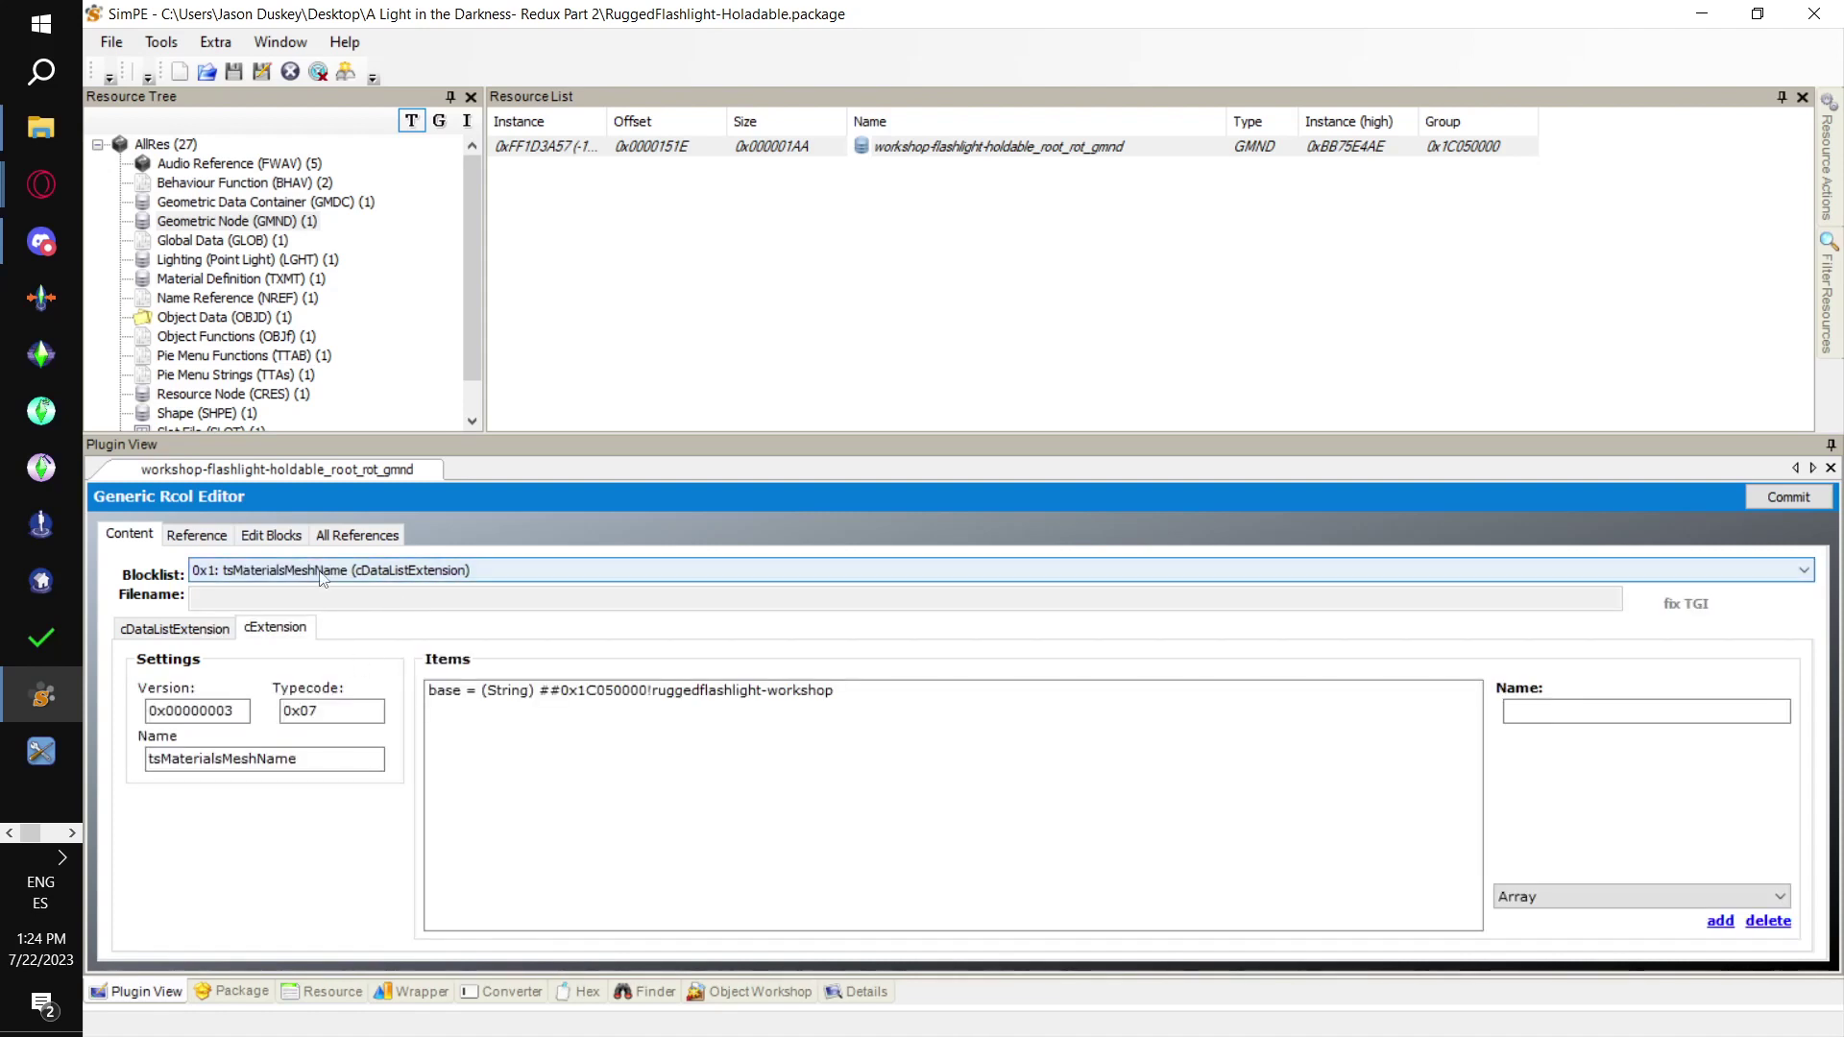
{"action": "left_click", "coordinate": [511, 691]}
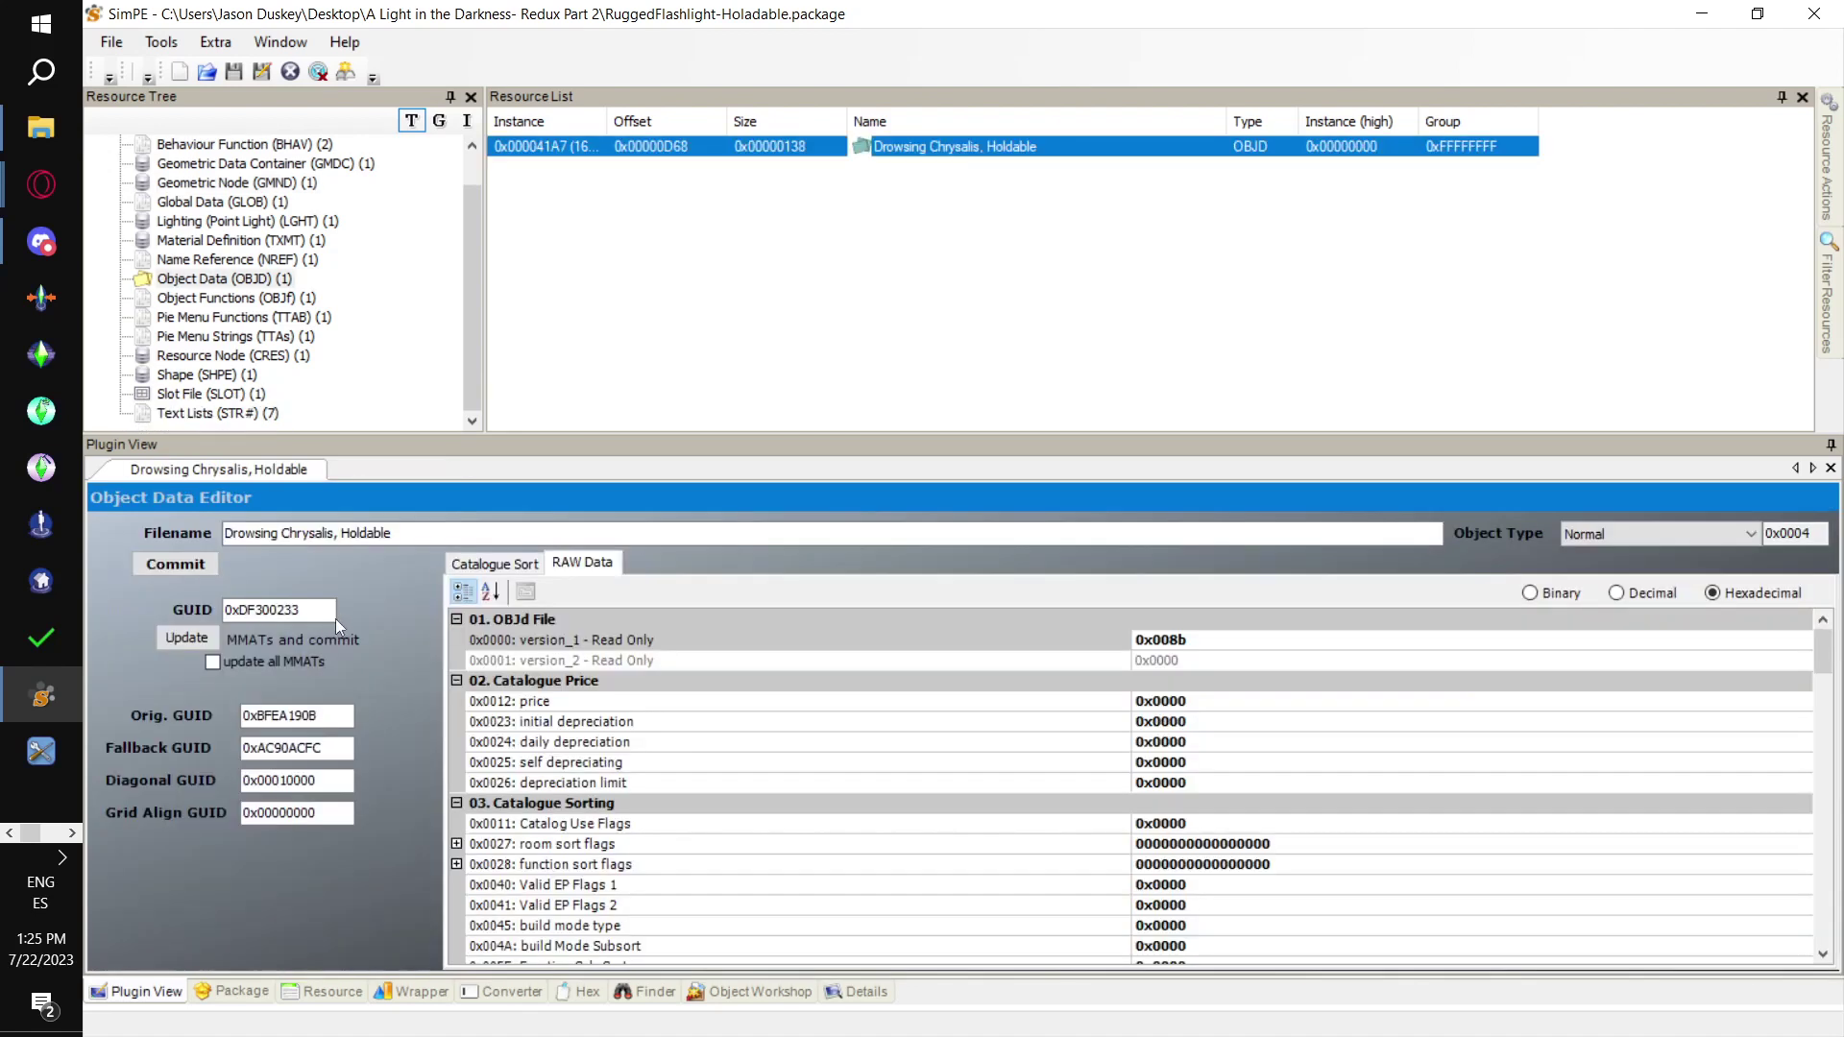
In the GUID Database sheet, complete the label for 0xDF300873 as "Workshop flashlight holdable" and copy that GUID
{"action": "key", "text": "alt+Tab"}
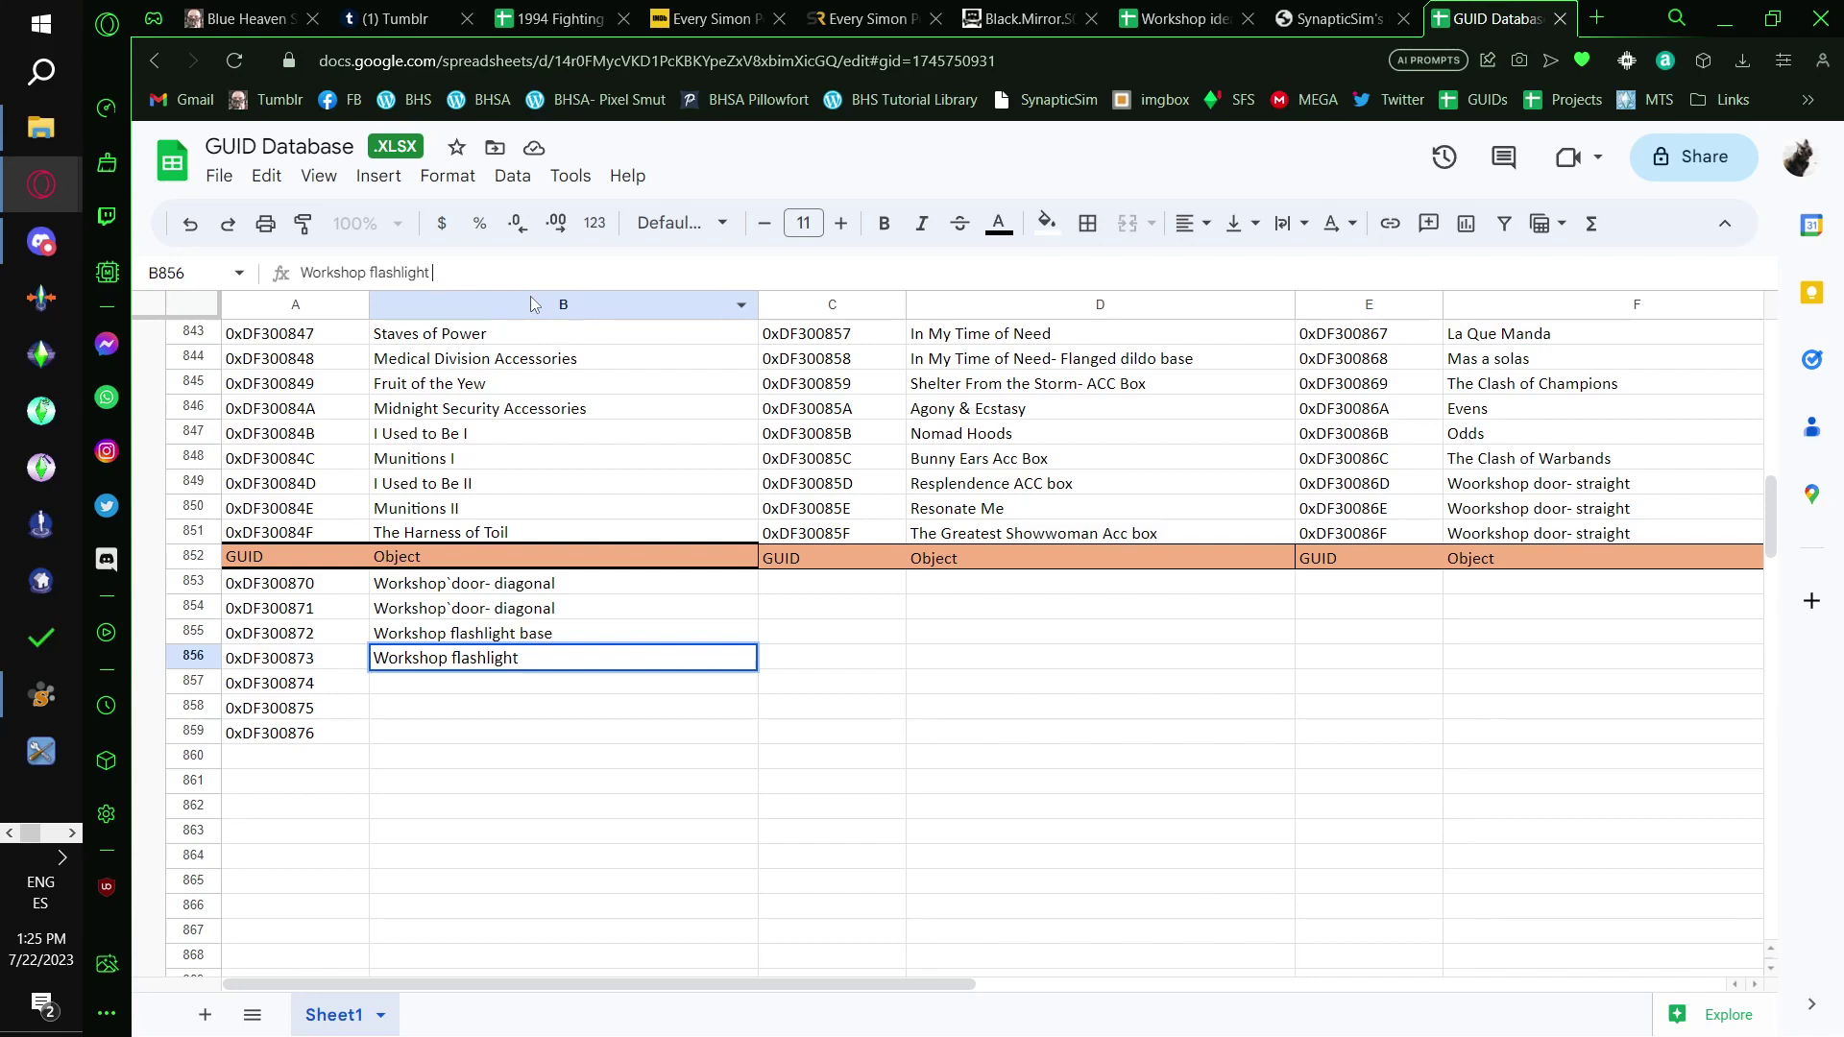
{"action": "type", "text": "holdable"}
{"action": "key", "text": "Return"}
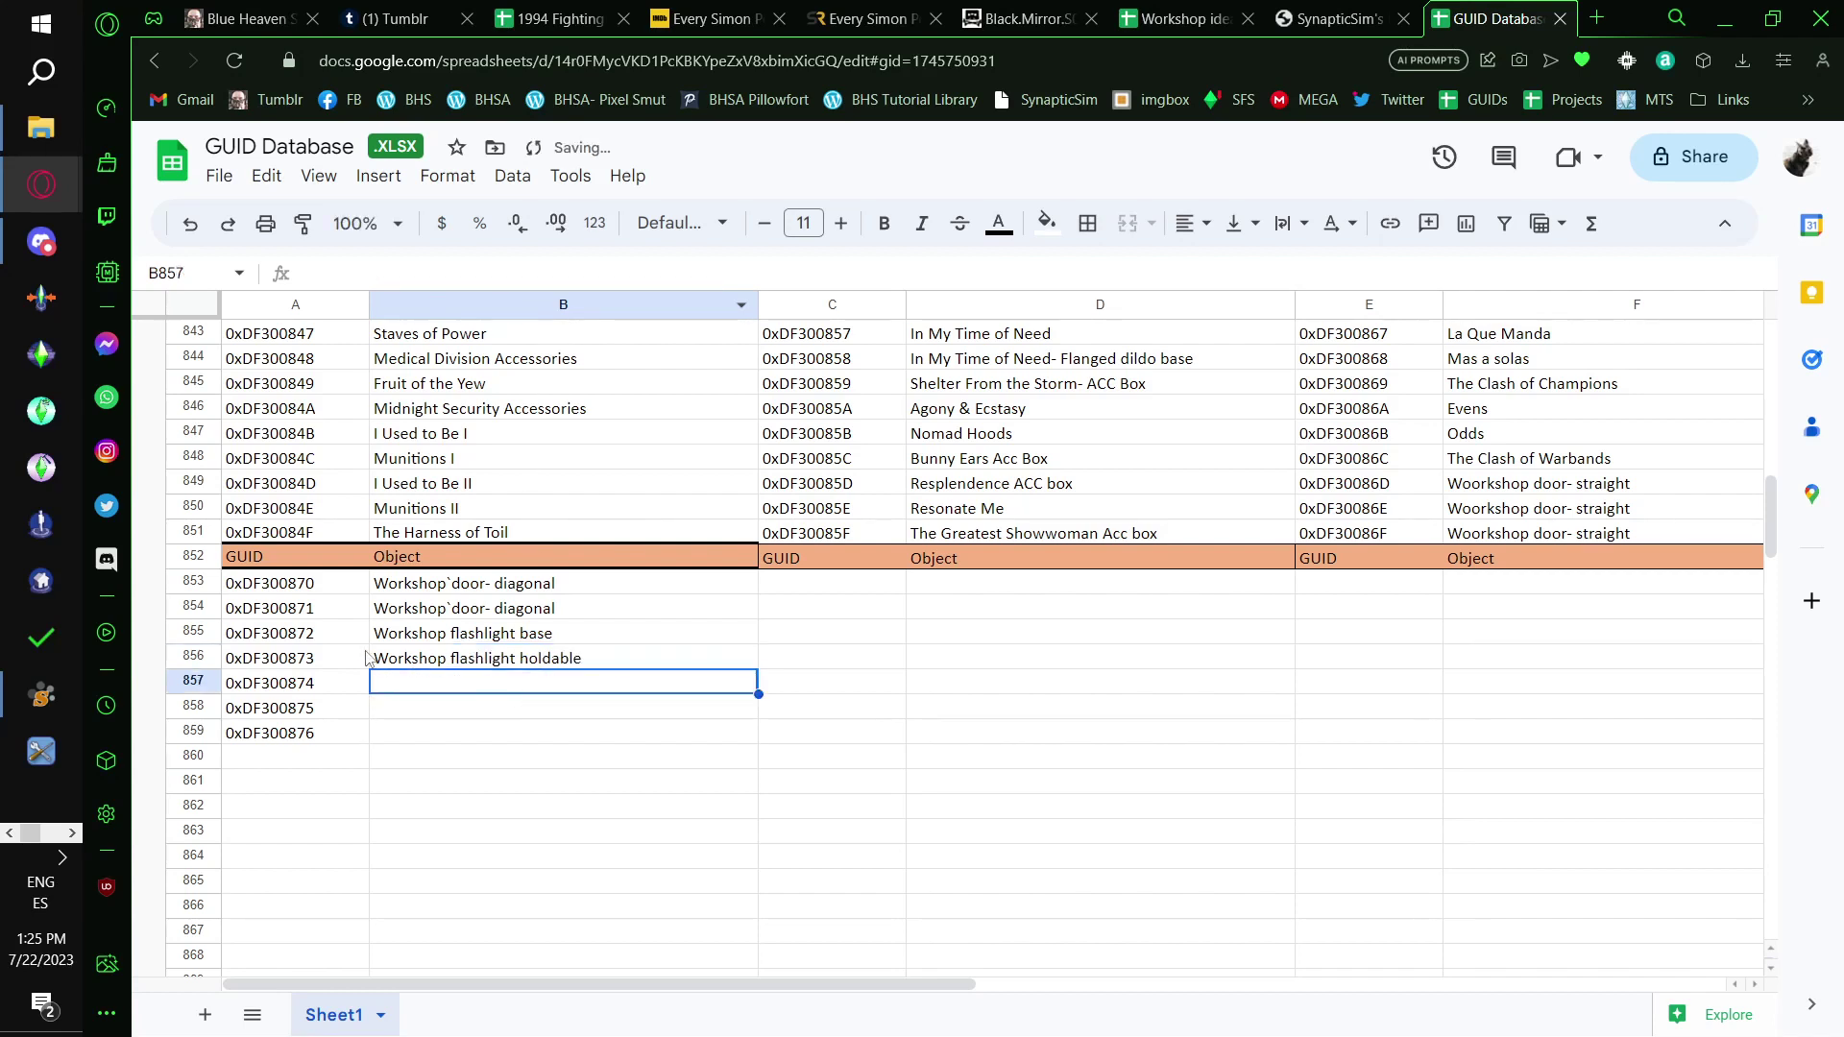
{"action": "left_click", "coordinate": [366, 658]}
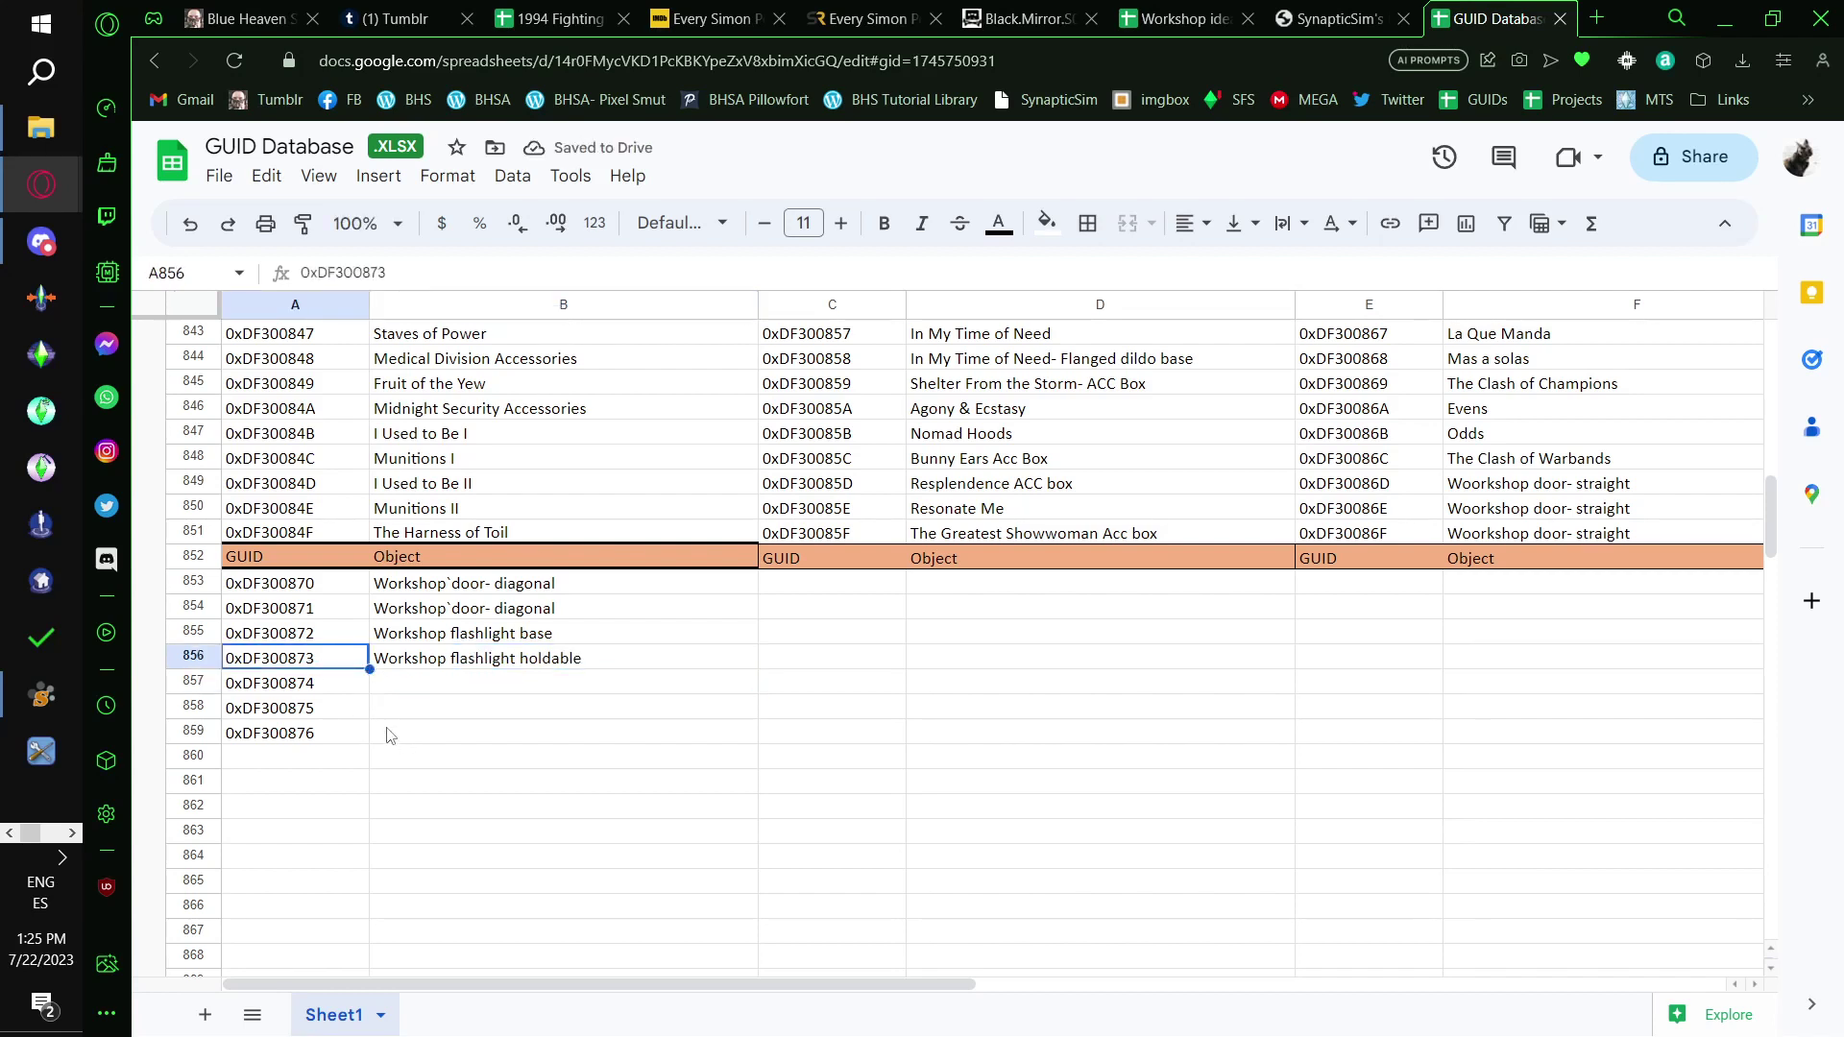
{"action": "key", "text": "ctrl+c"}
Back in SimPE, set the Object Data GUID to 0xDF300873, commit the resource and save the package
{"action": "left_click", "coordinate": [41, 695]}
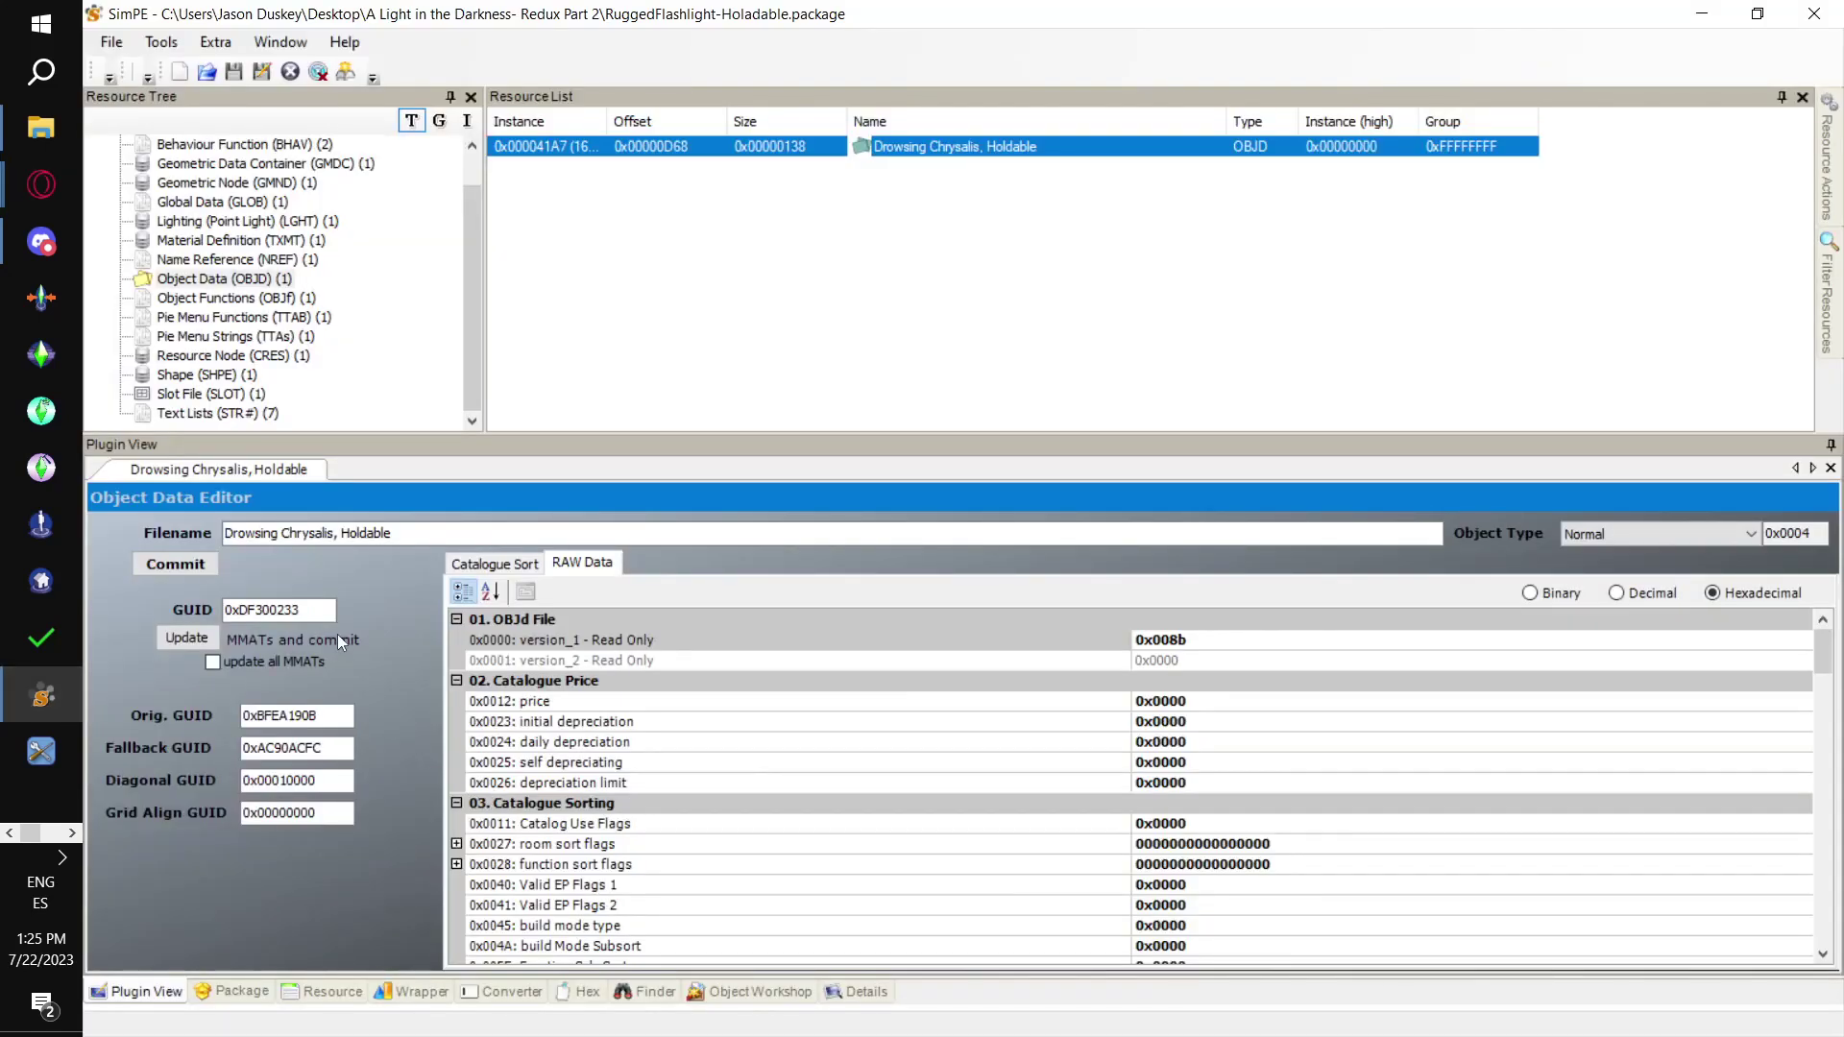
{"action": "double_click", "coordinate": [279, 610]}
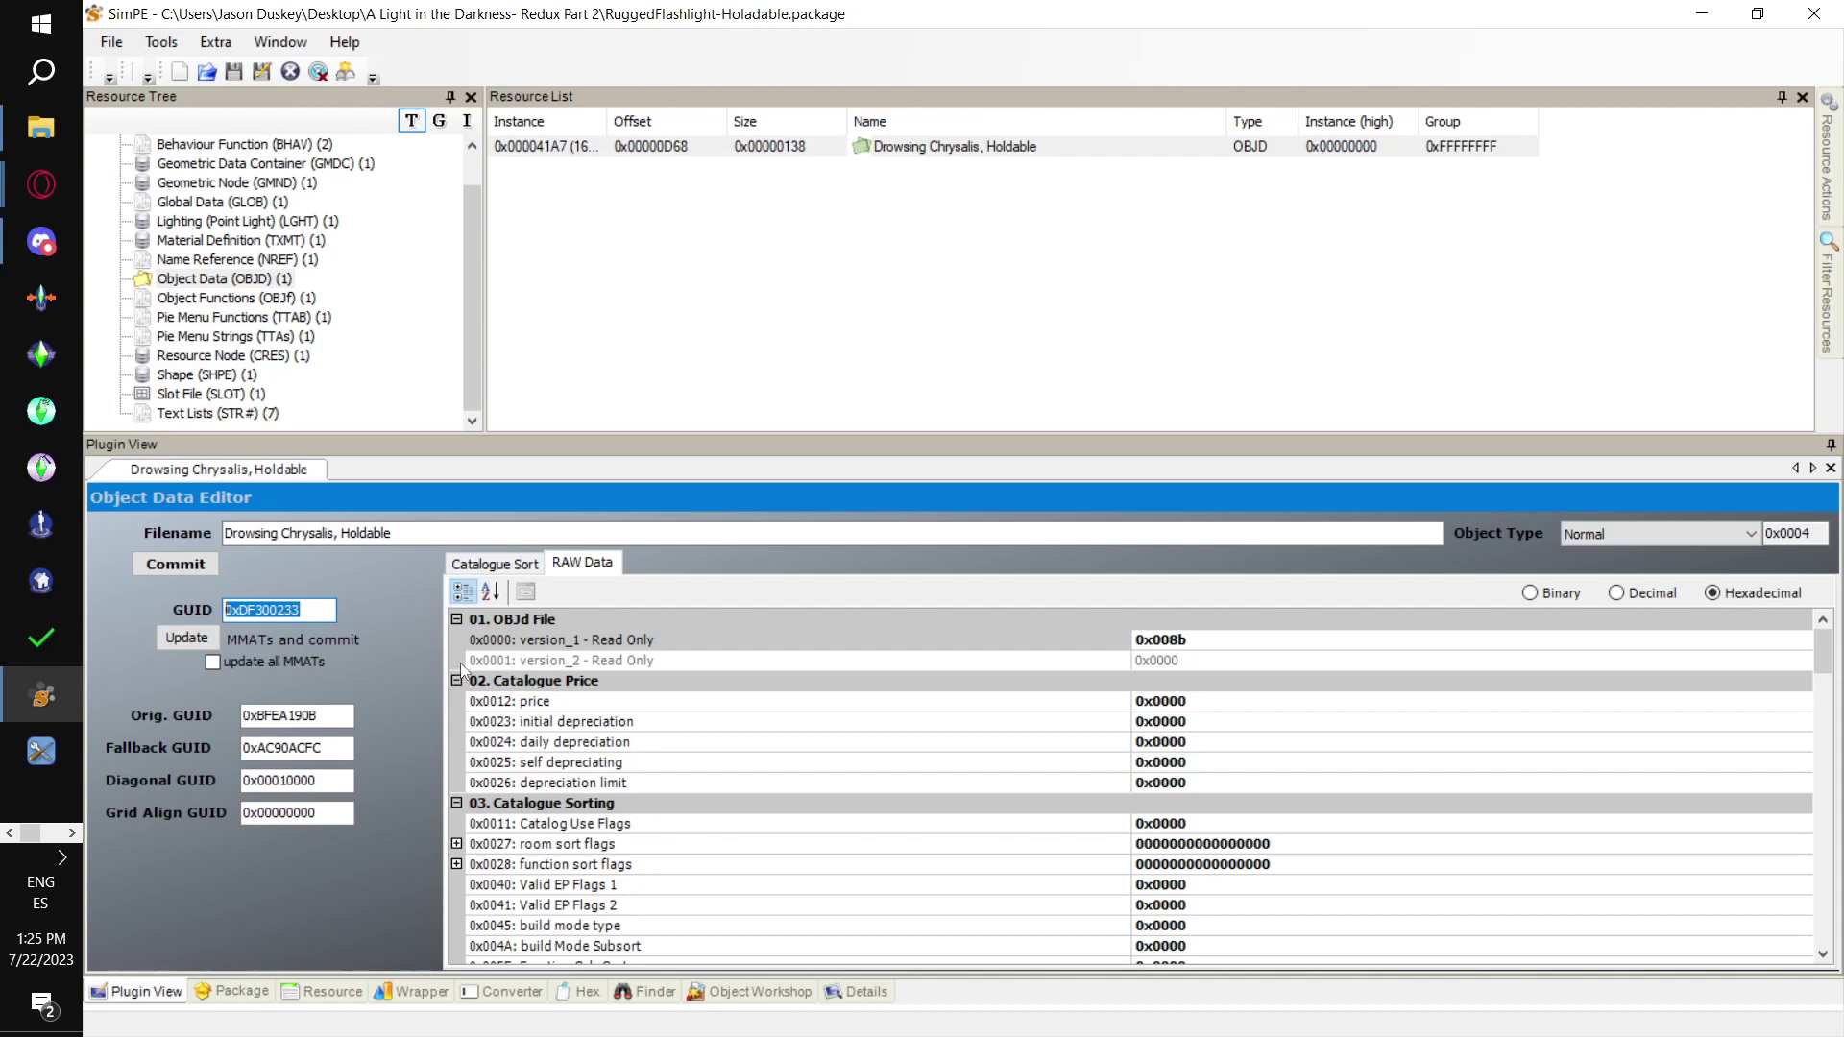
{"action": "key", "text": "ctrl+v"}
{"action": "left_click", "coordinate": [167, 568]}
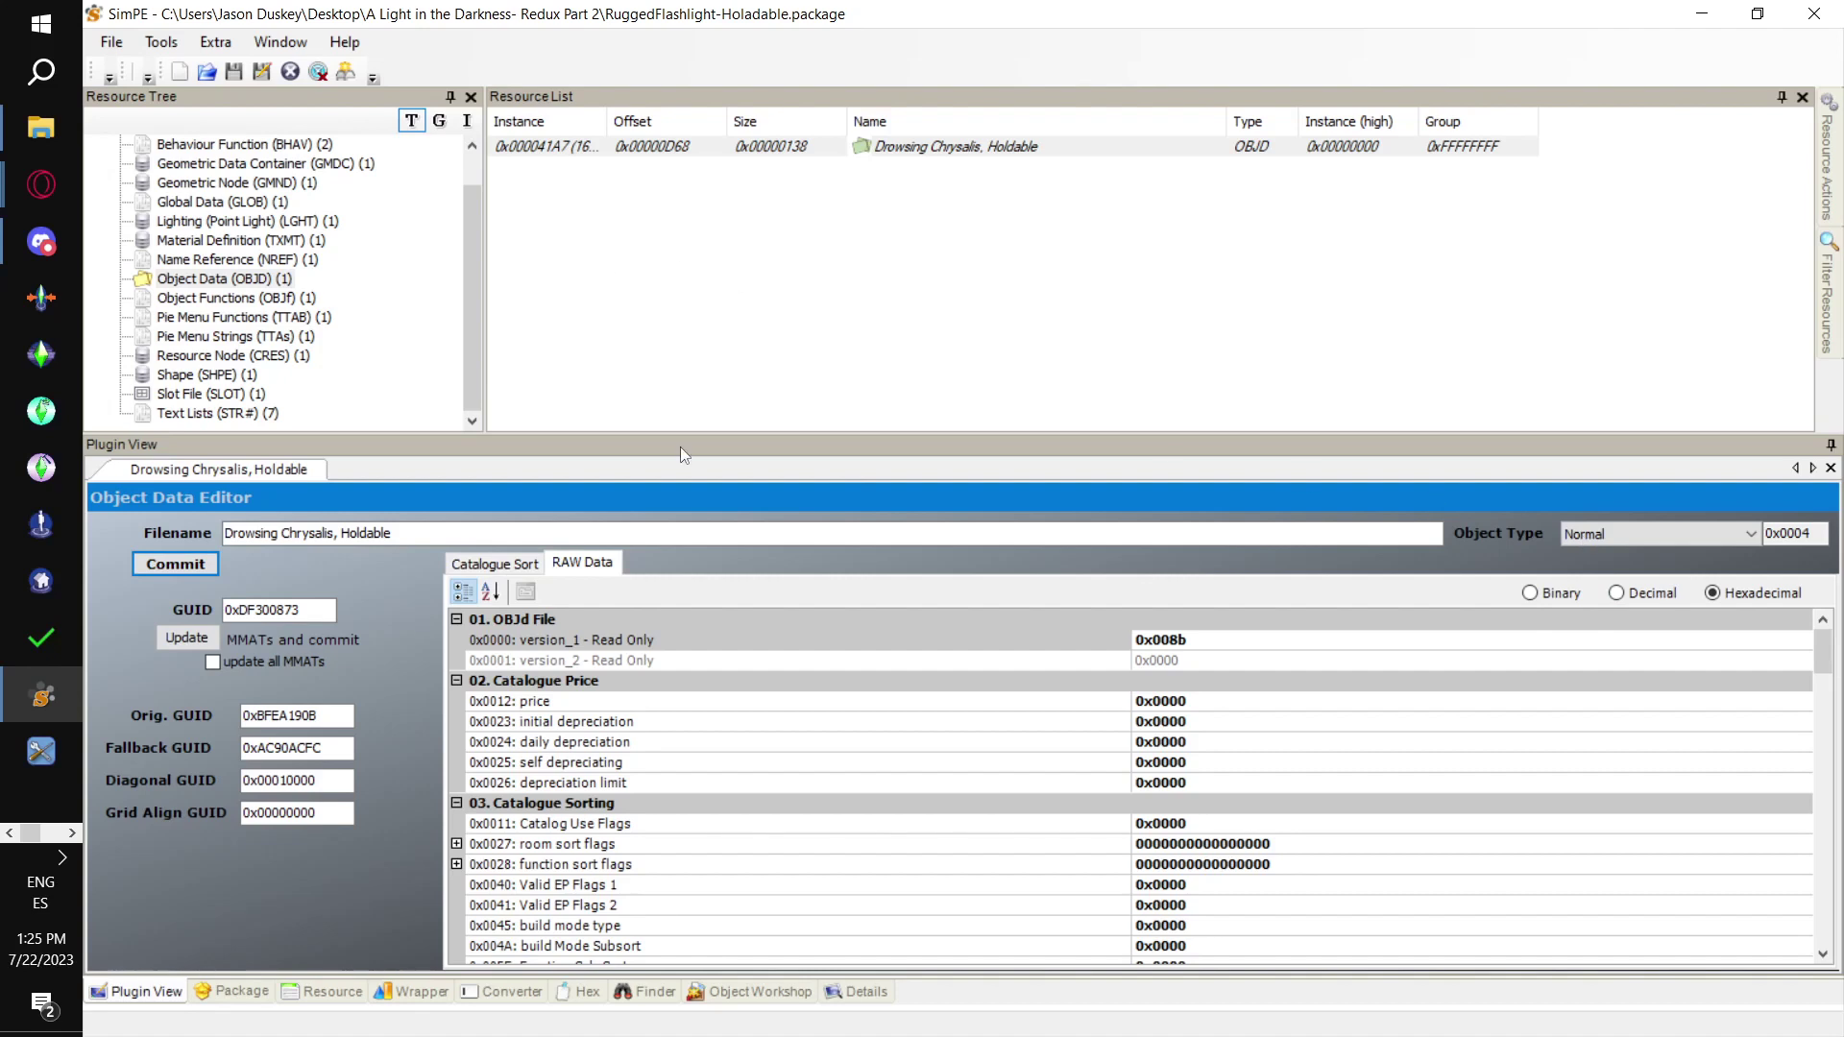
{"action": "left_click", "coordinate": [111, 42]}
{"action": "left_click", "coordinate": [174, 187]}
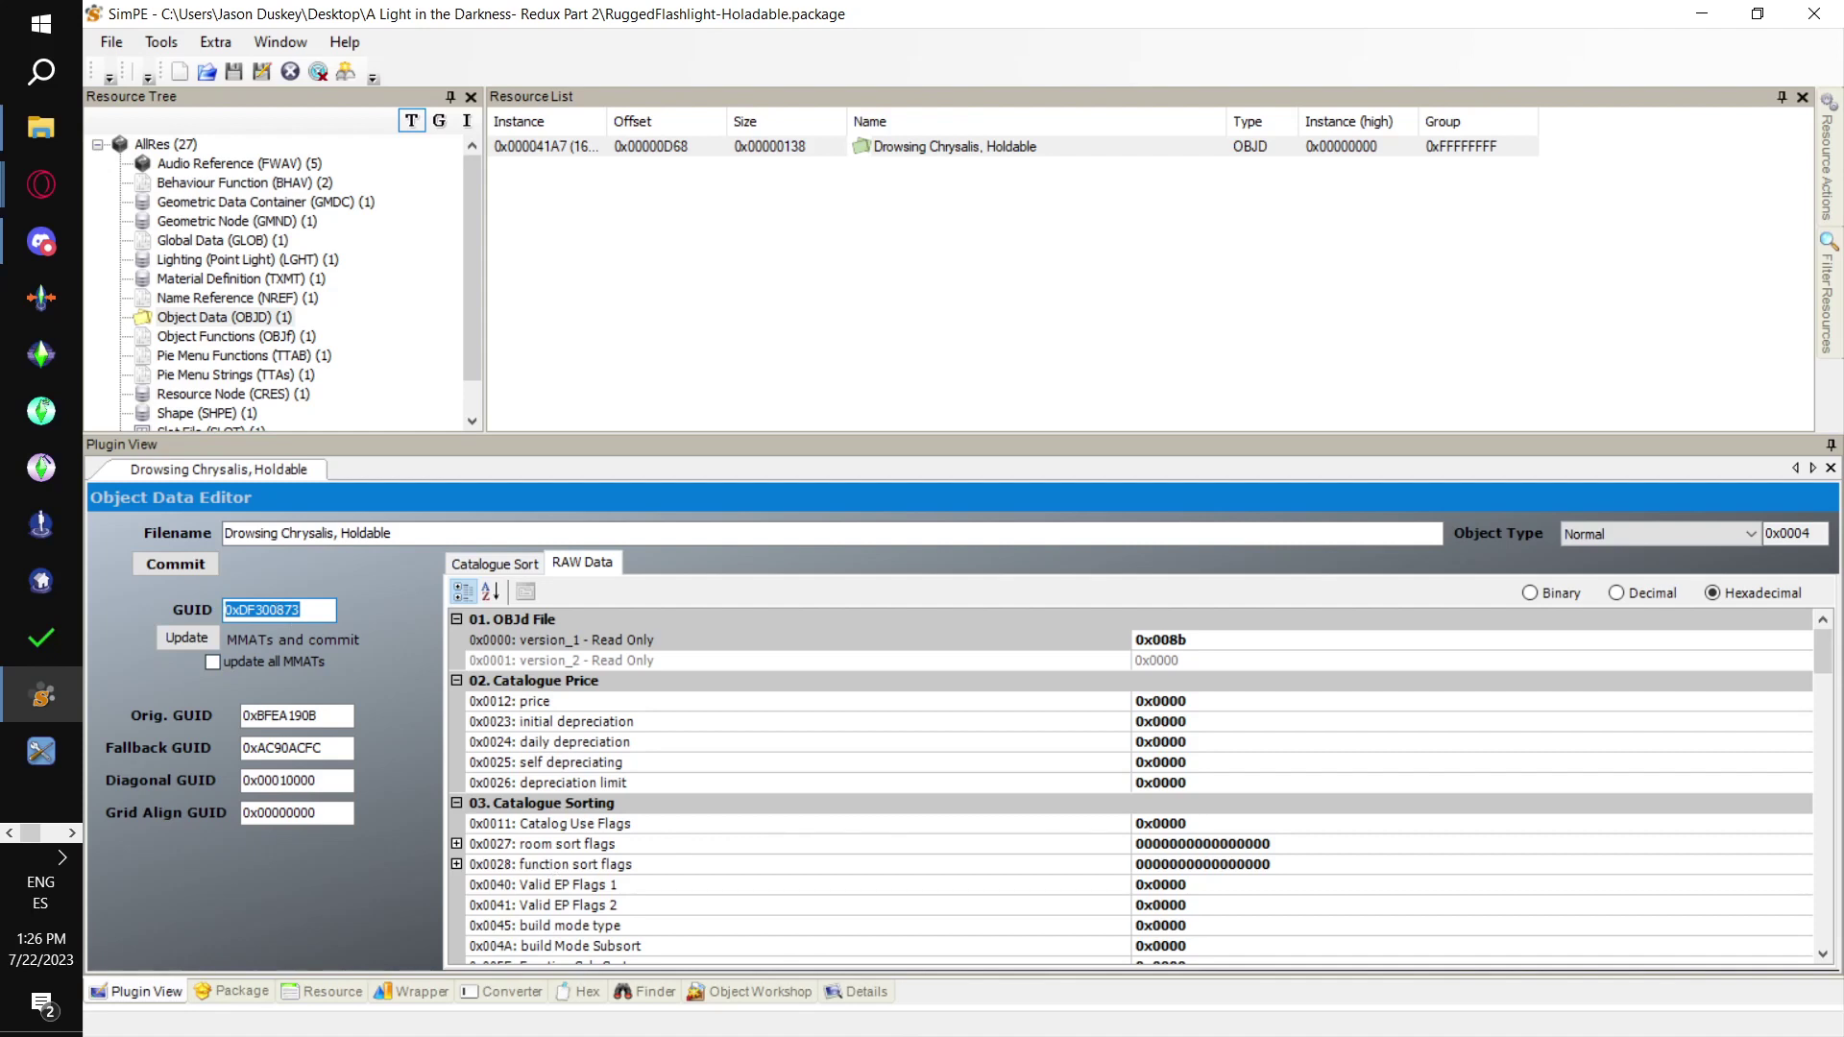
Paste the GUID 0xDF300873 into the Notepad notes, below the list of material names
{"action": "key", "text": "alt+Tab"}
{"action": "key", "text": "Return"}
{"action": "key", "text": "Return"}
{"action": "key", "text": "ctrl+v"}
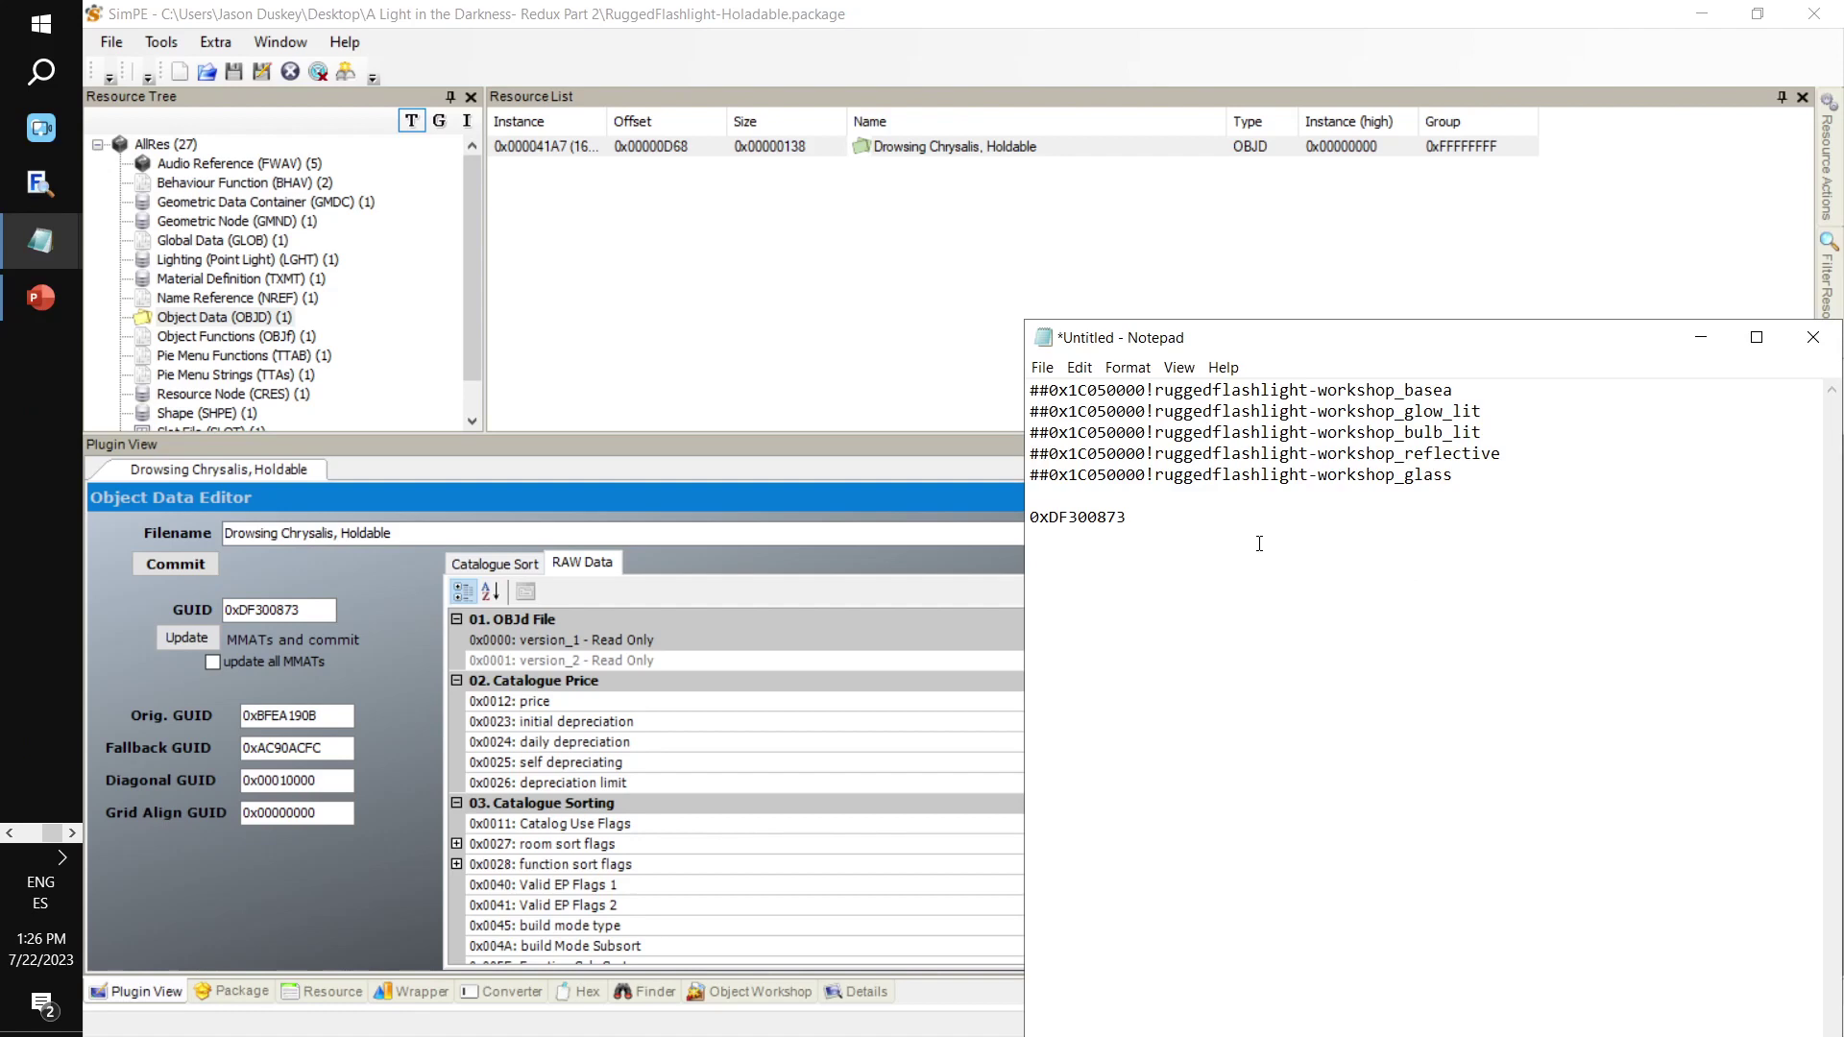
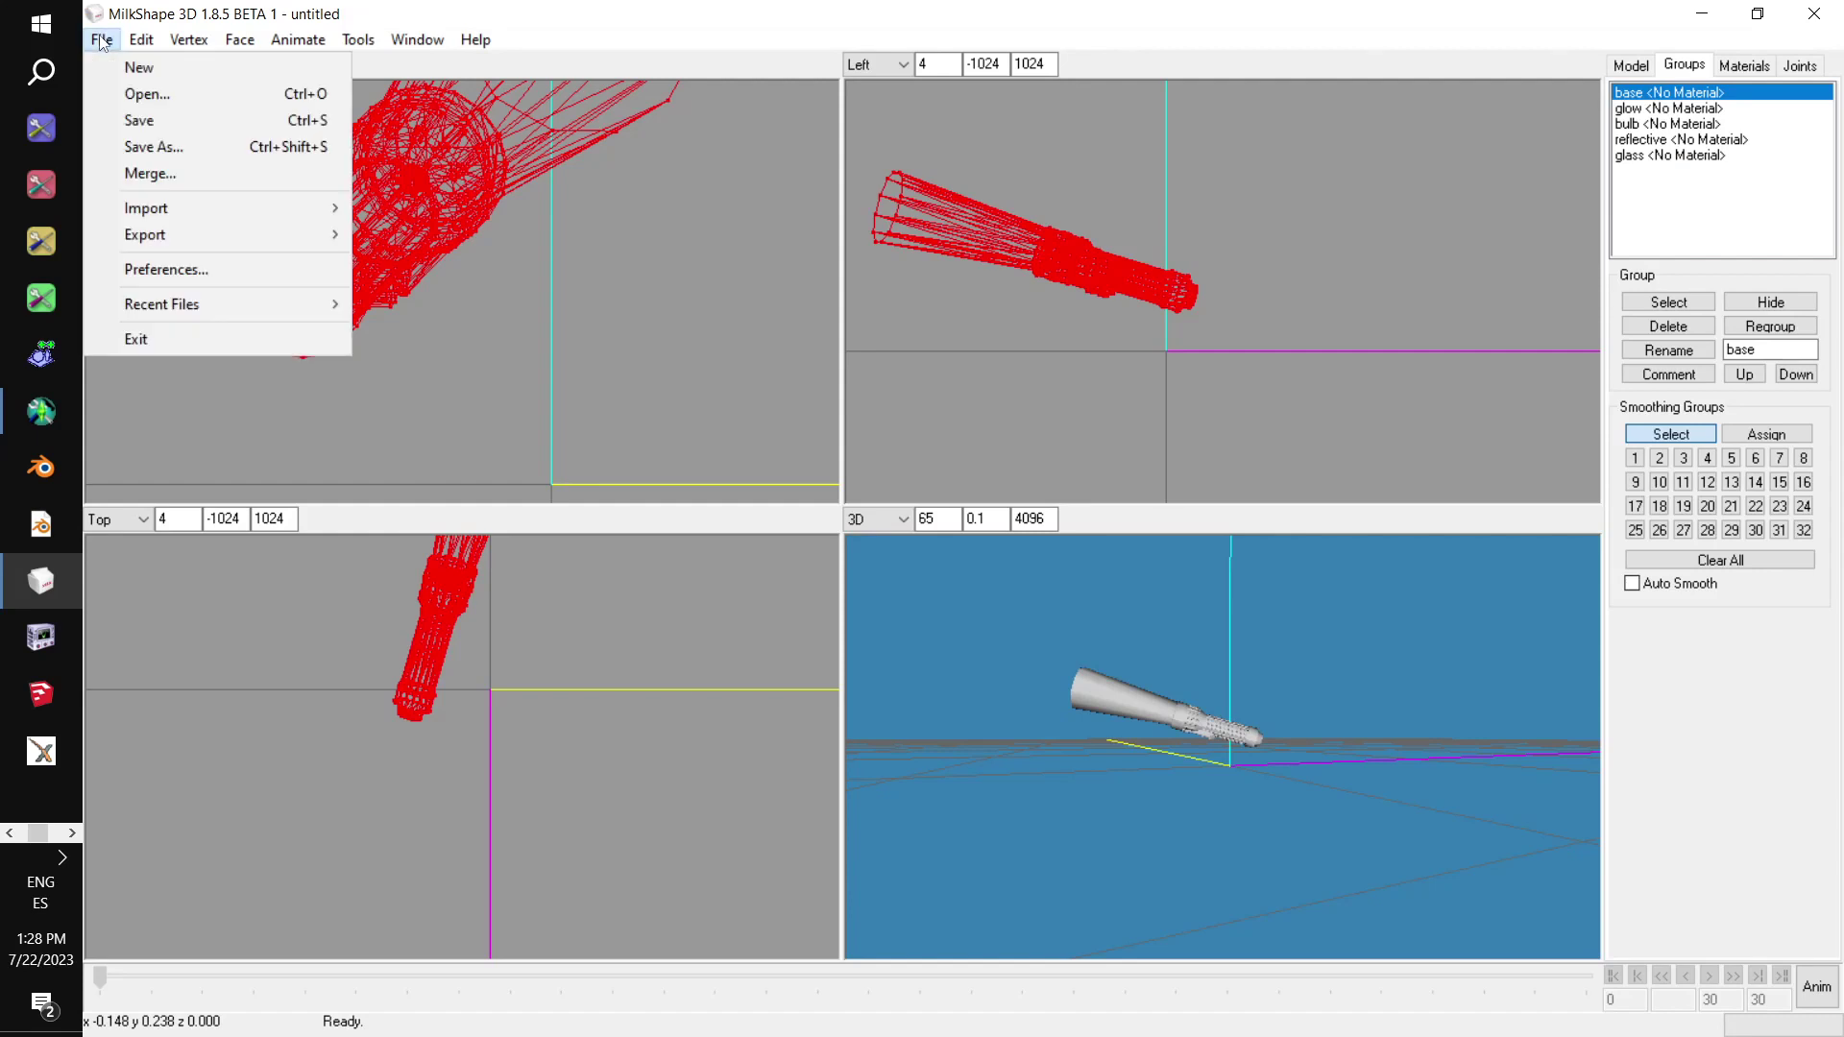
In MilkShape 3D, open AFanimBase.ms3d from the desktop folder "A Light in the Darkness- Redux Part 2" and deselect its mesh
{"action": "left_click", "coordinate": [161, 97]}
{"action": "left_click", "coordinate": [1008, 612]}
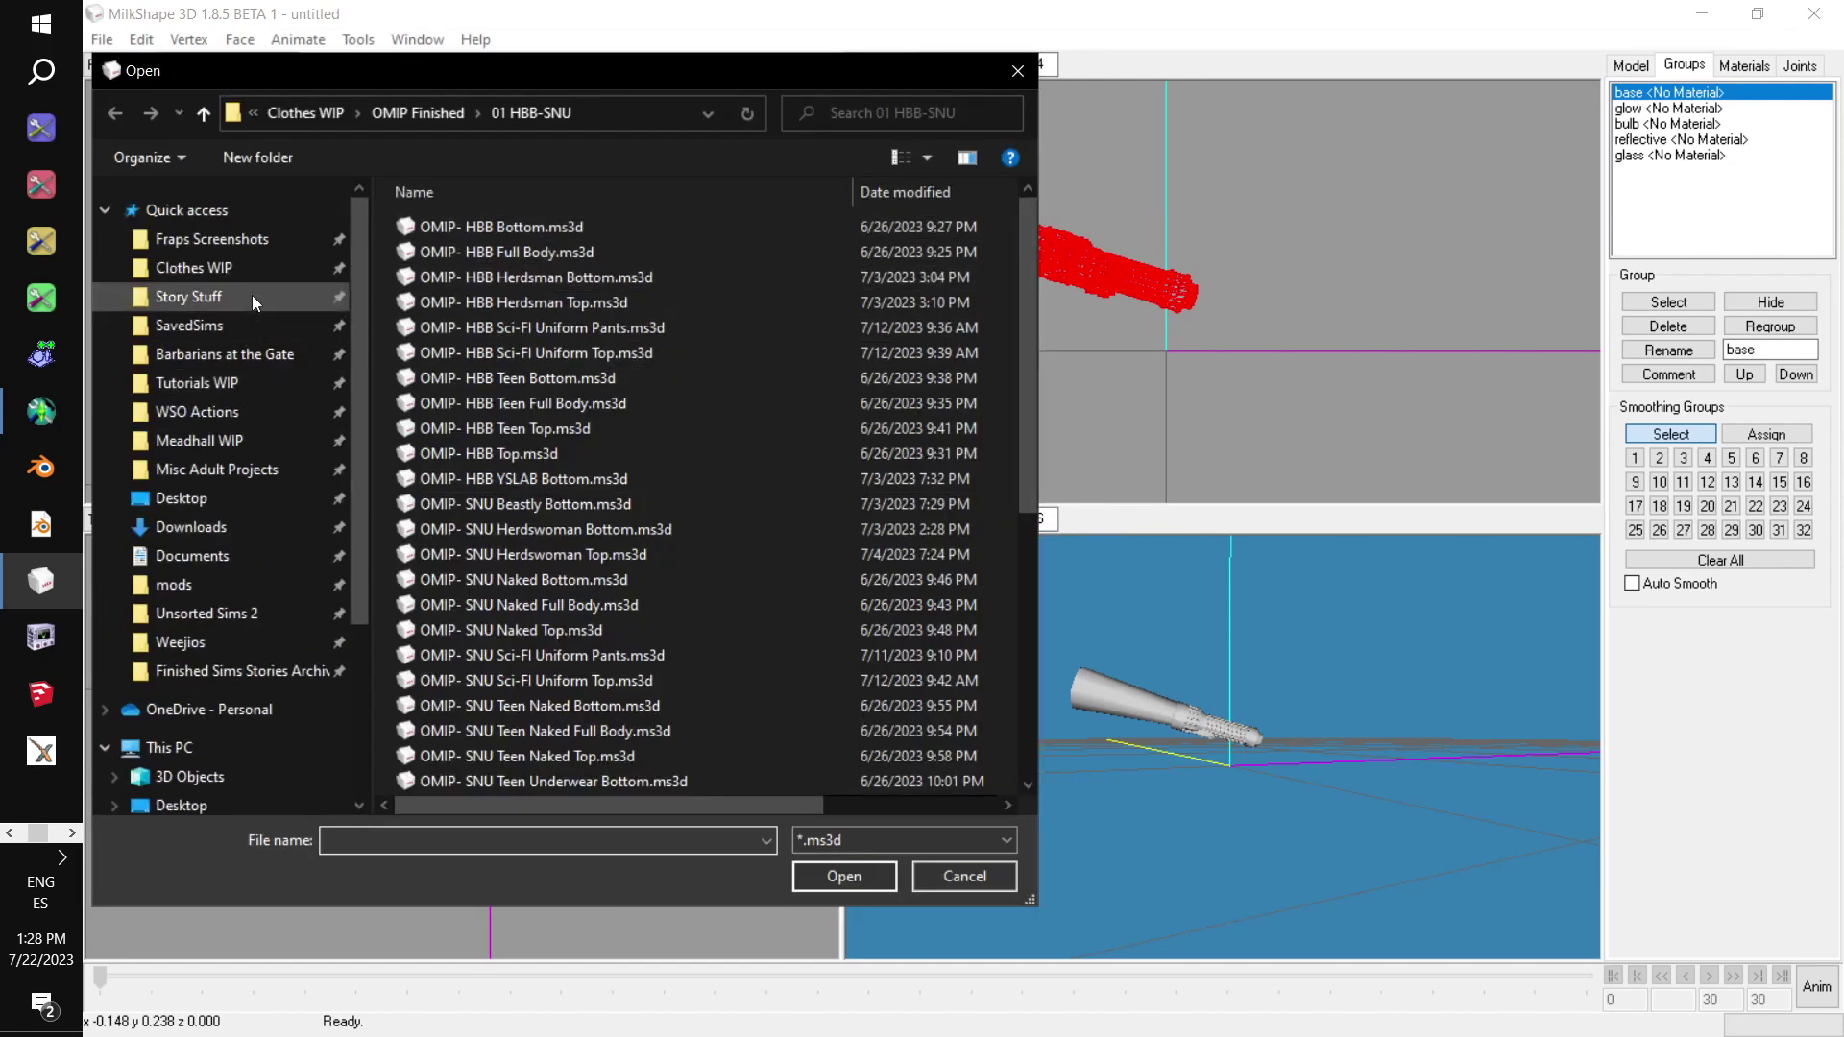
{"action": "left_click", "coordinate": [181, 498]}
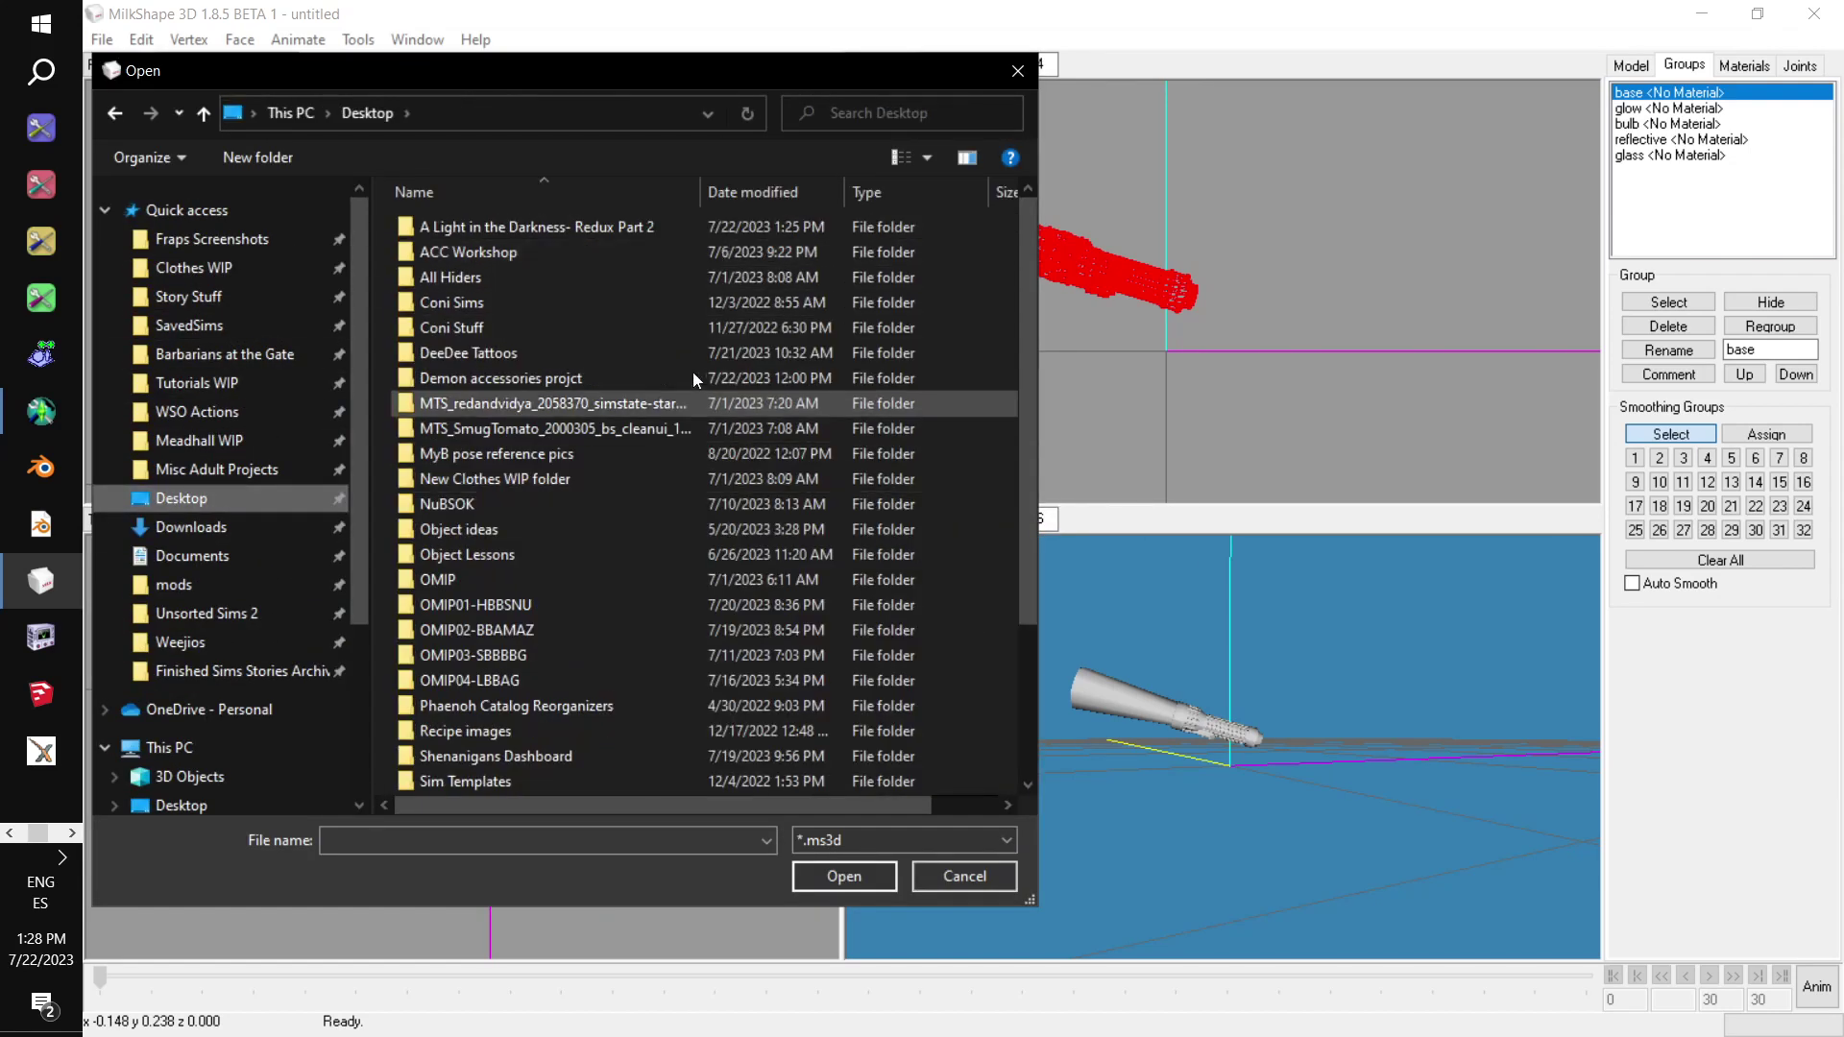
{"action": "double_click", "coordinate": [654, 227]}
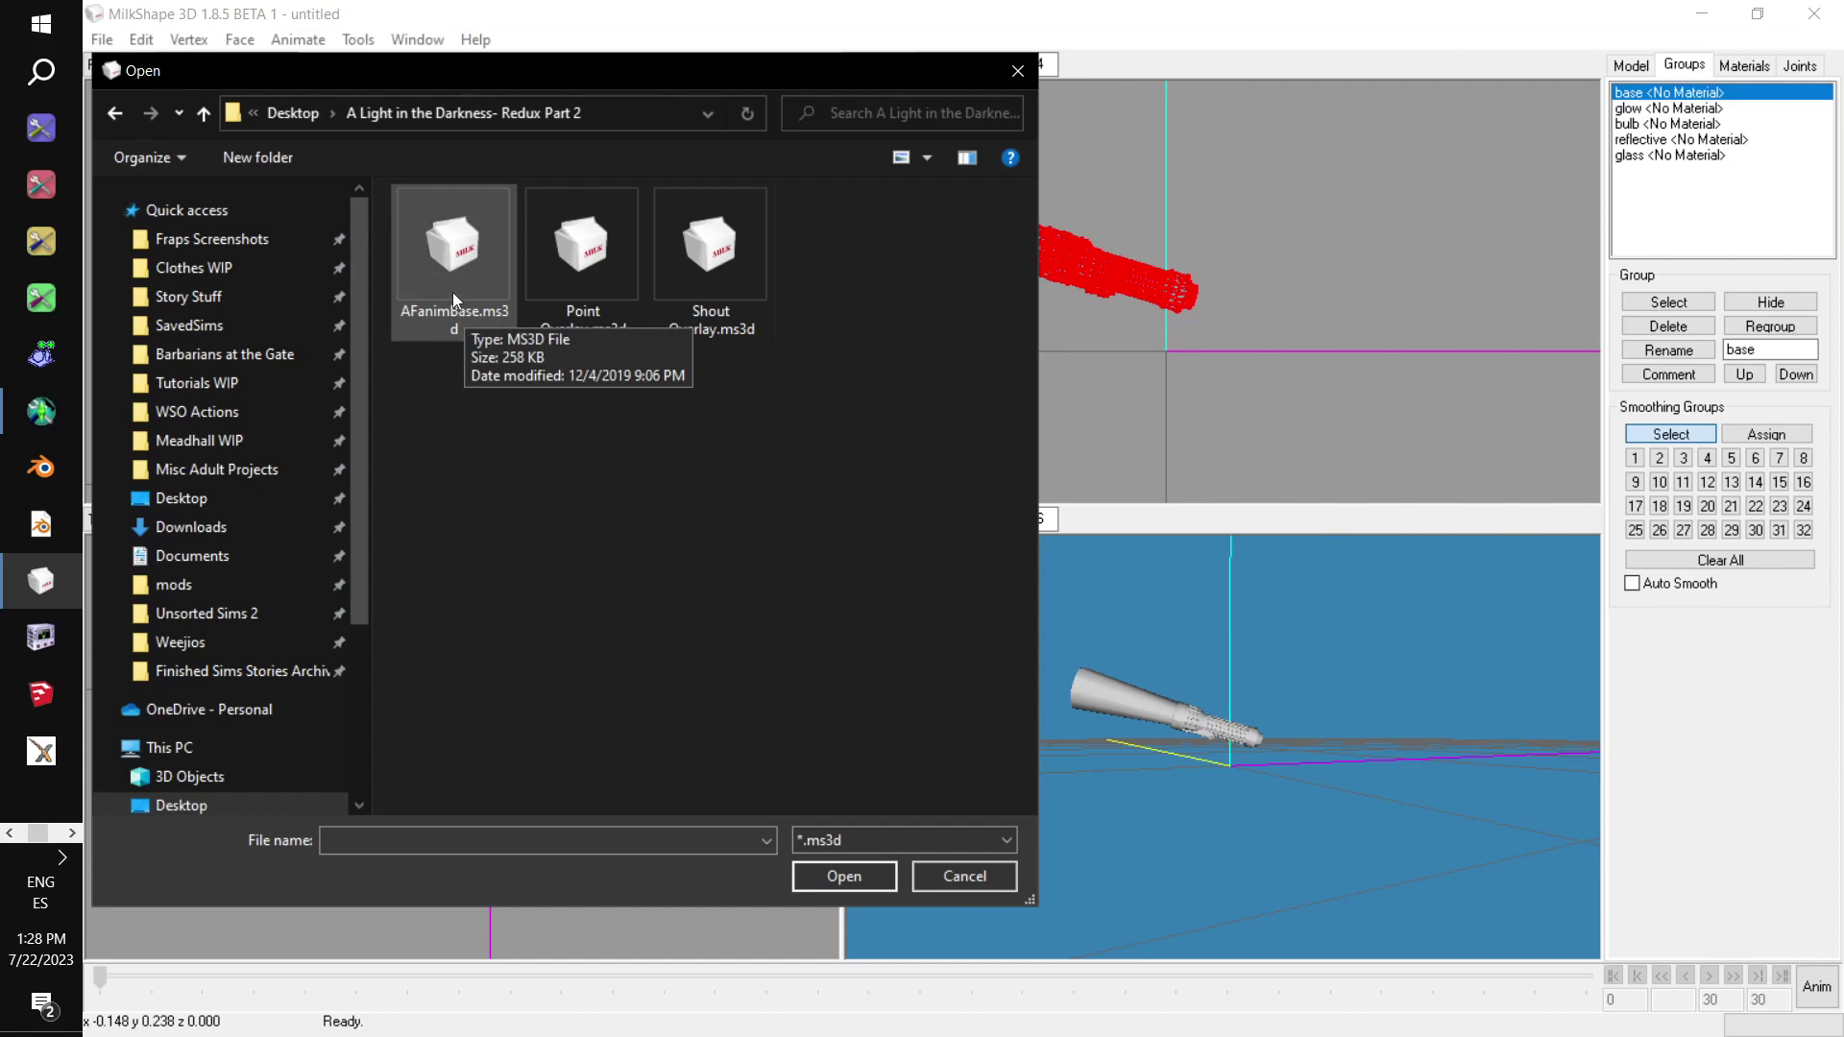
{"action": "double_click", "coordinate": [449, 264]}
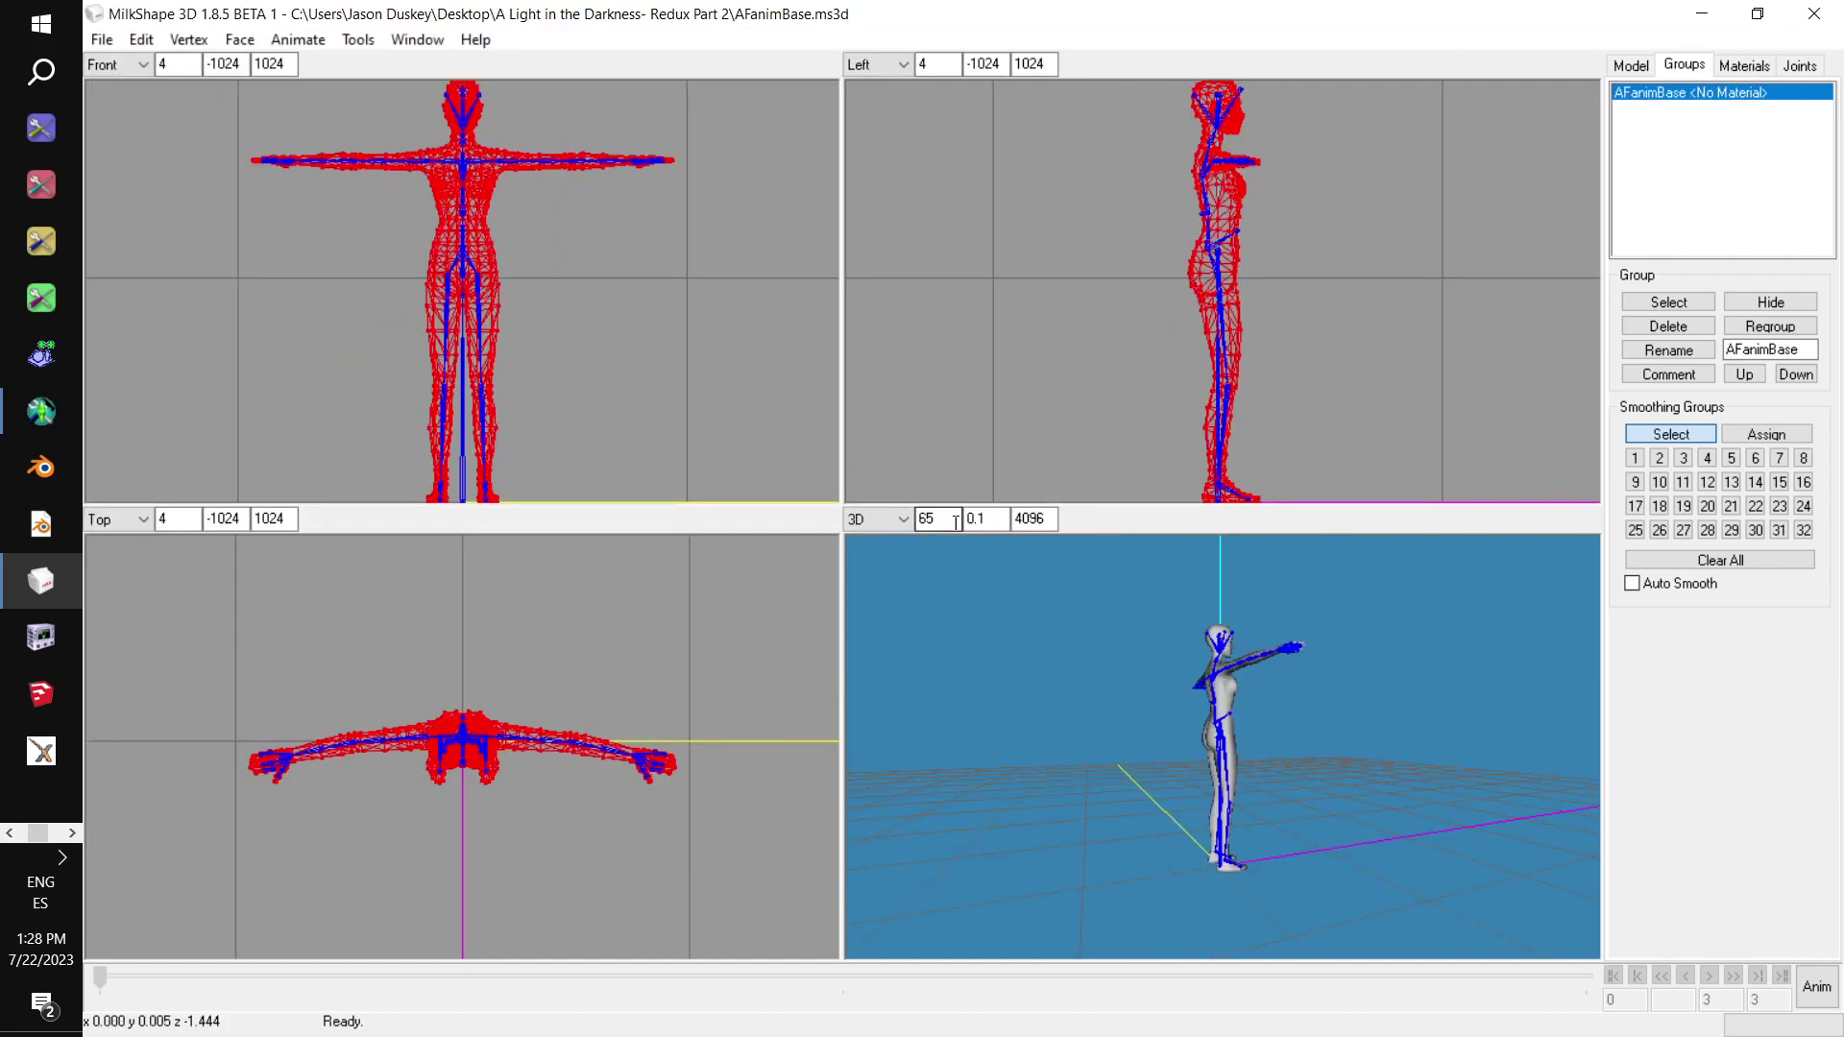
{"action": "left_click", "coordinate": [918, 474]}
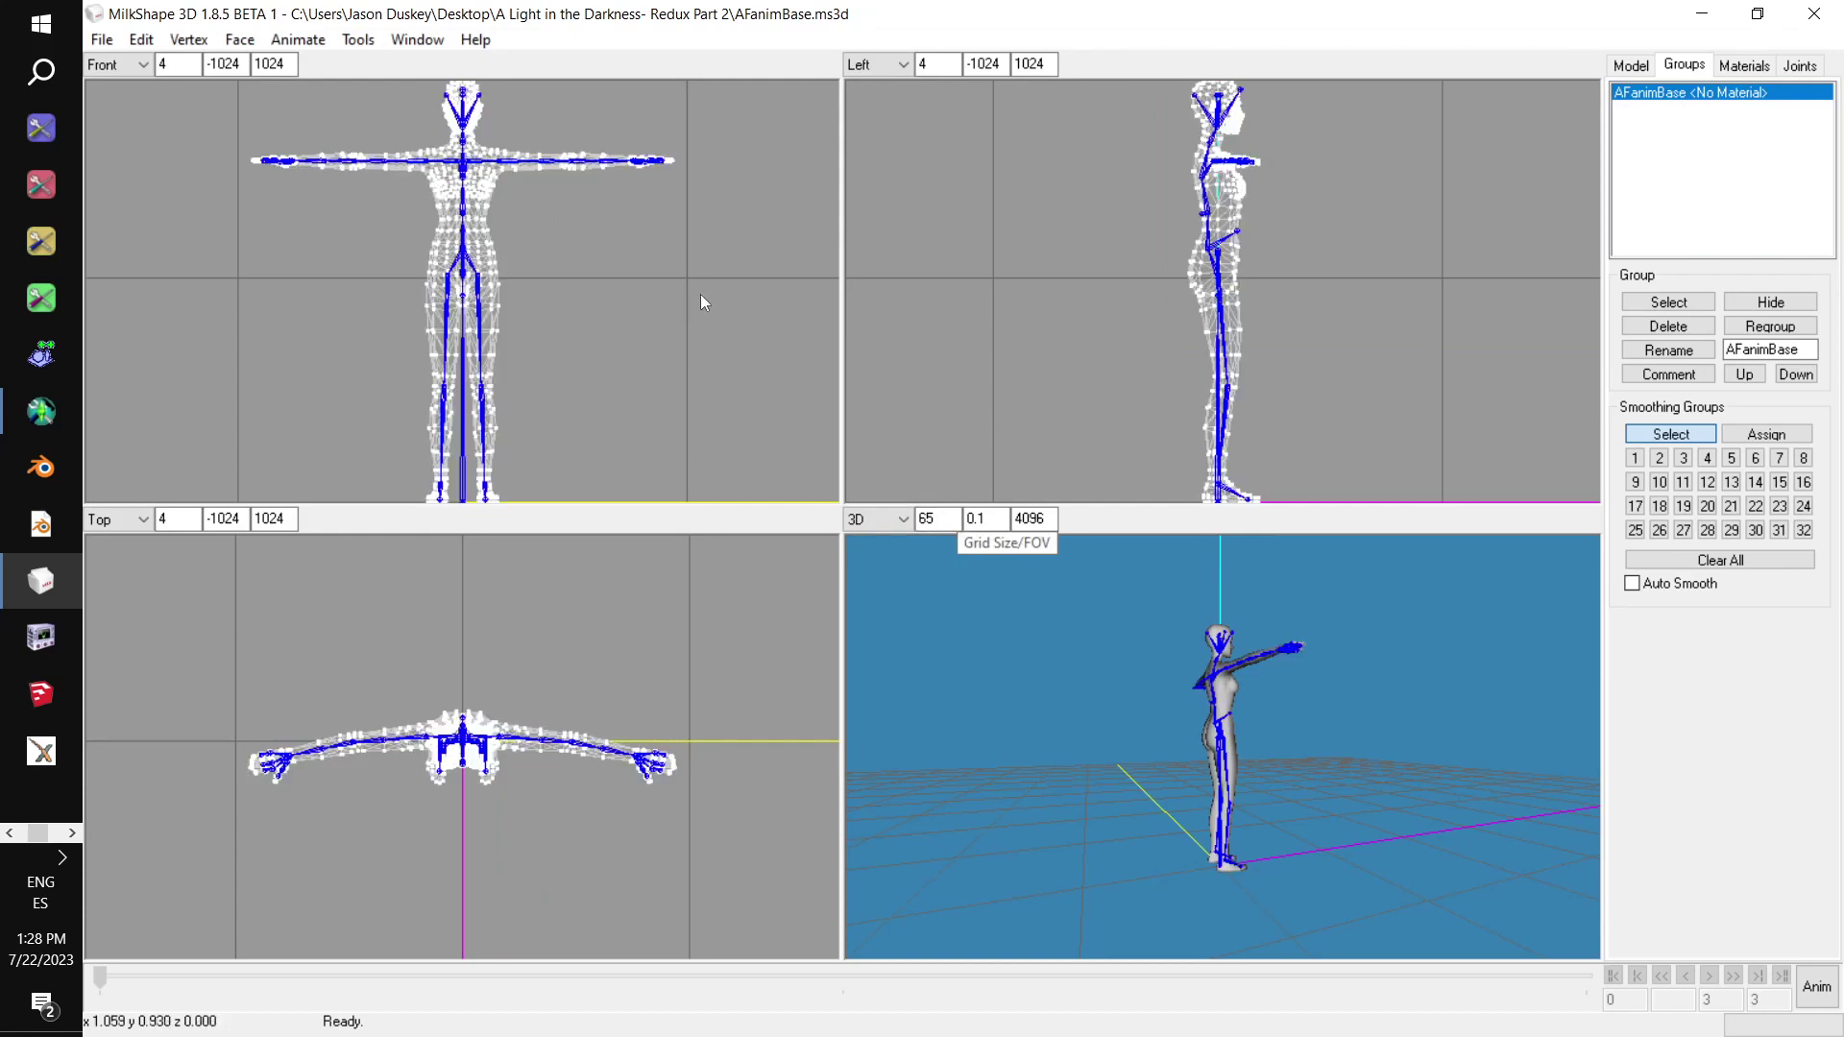
Import Hand.obj as a Wavefront OBJ alongside the animation body and turn on animation mode
{"action": "left_click", "coordinate": [104, 43]}
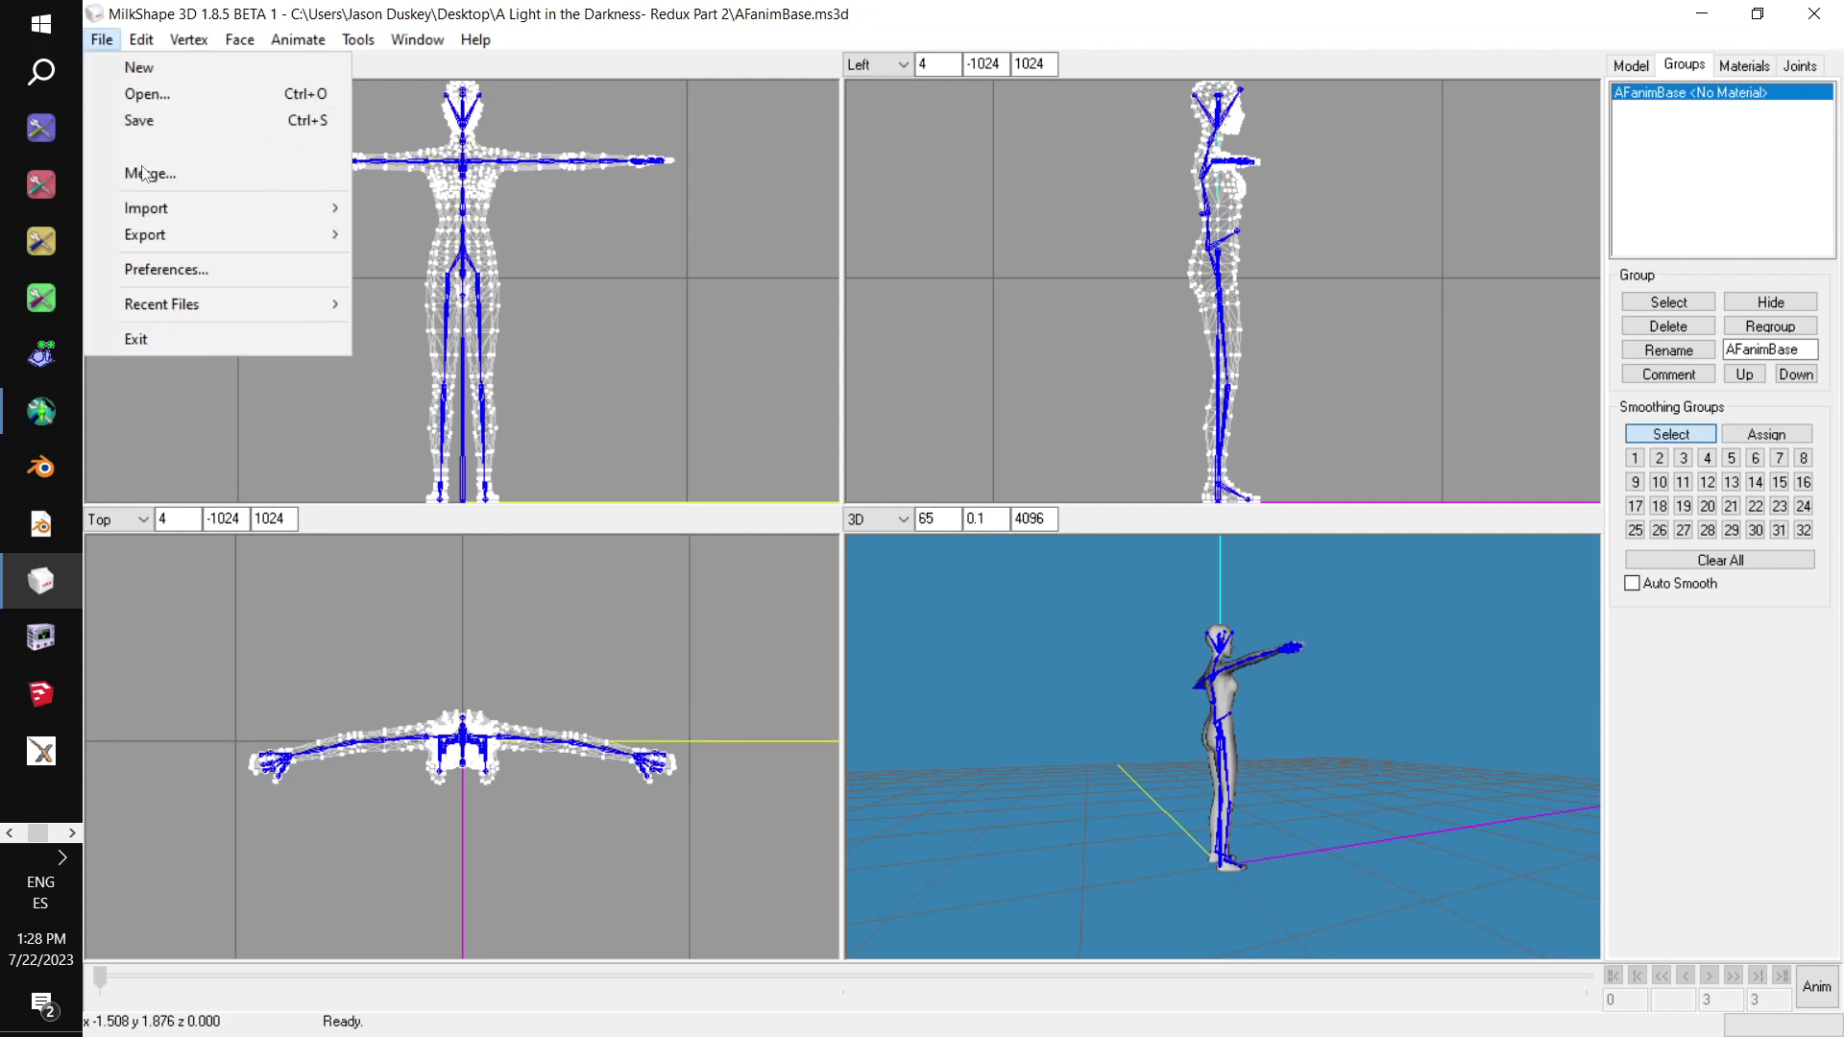
{"action": "mouse_move", "coordinate": [192, 234]}
{"action": "mouse_move", "coordinate": [293, 211]}
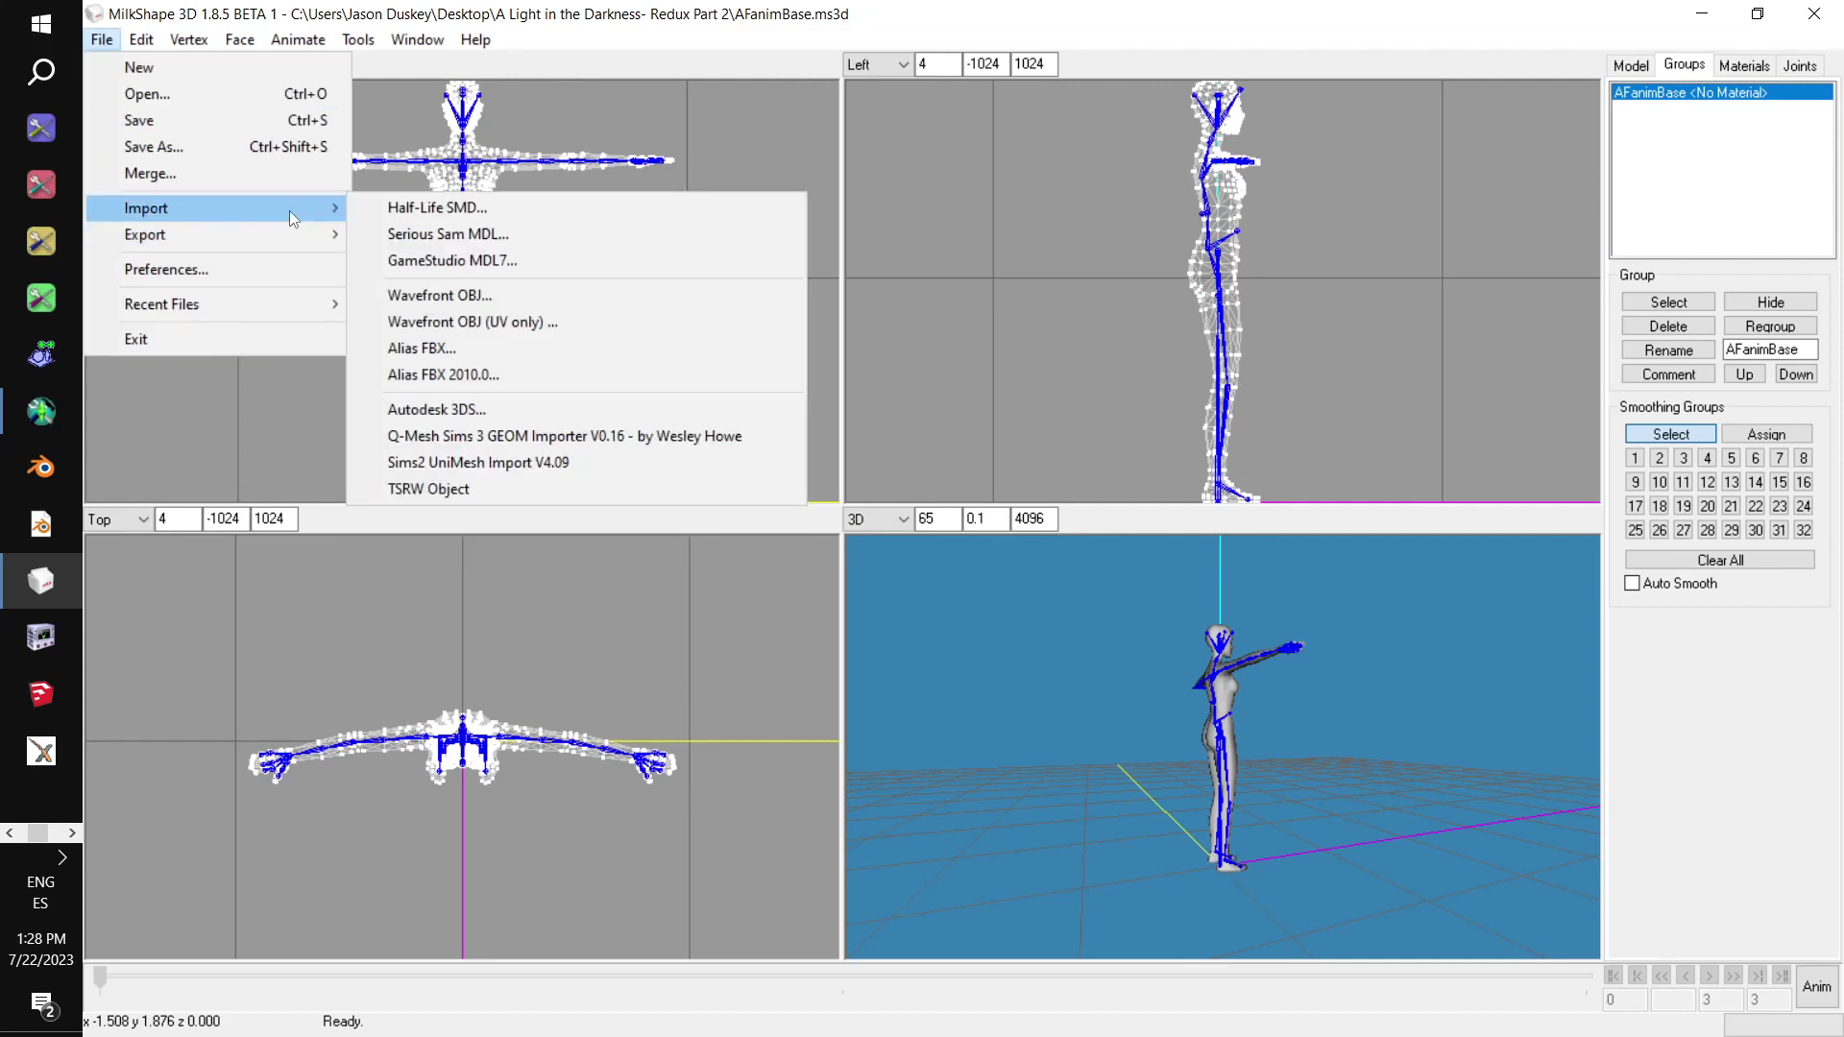
{"action": "left_click", "coordinate": [450, 303]}
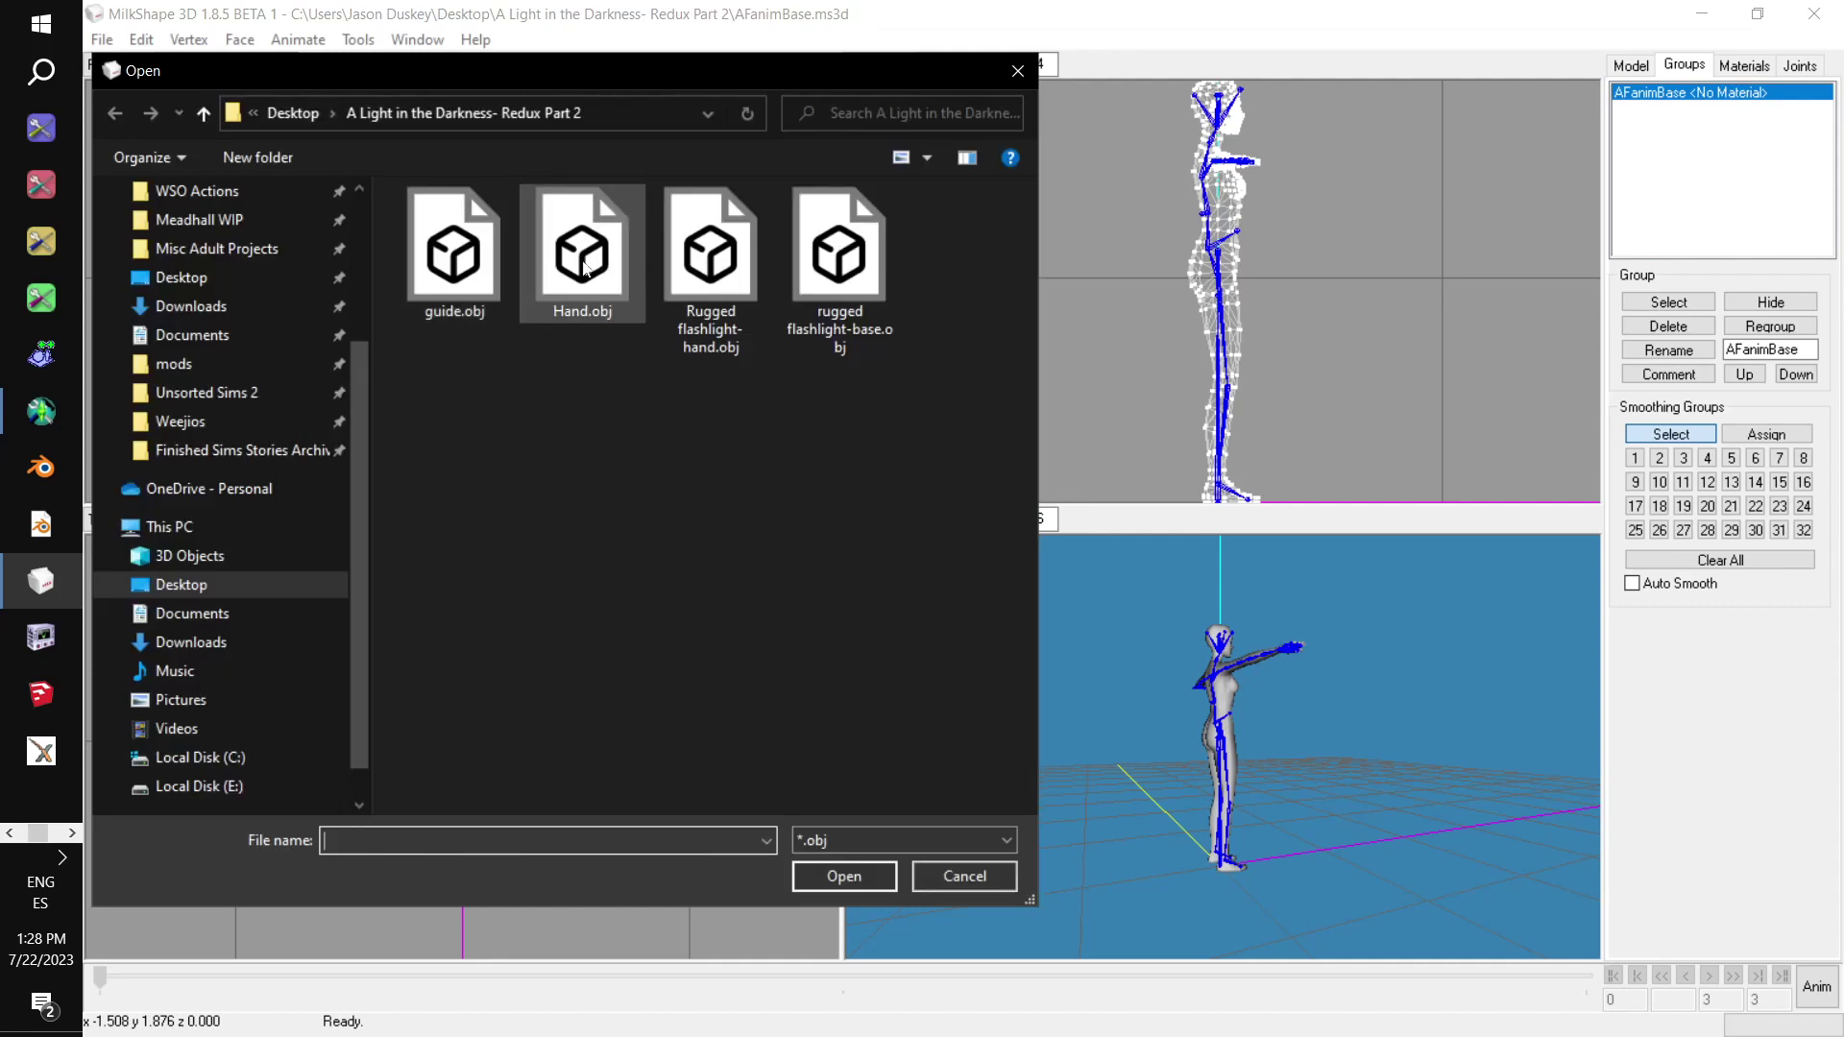
{"action": "double_click", "coordinate": [585, 285]}
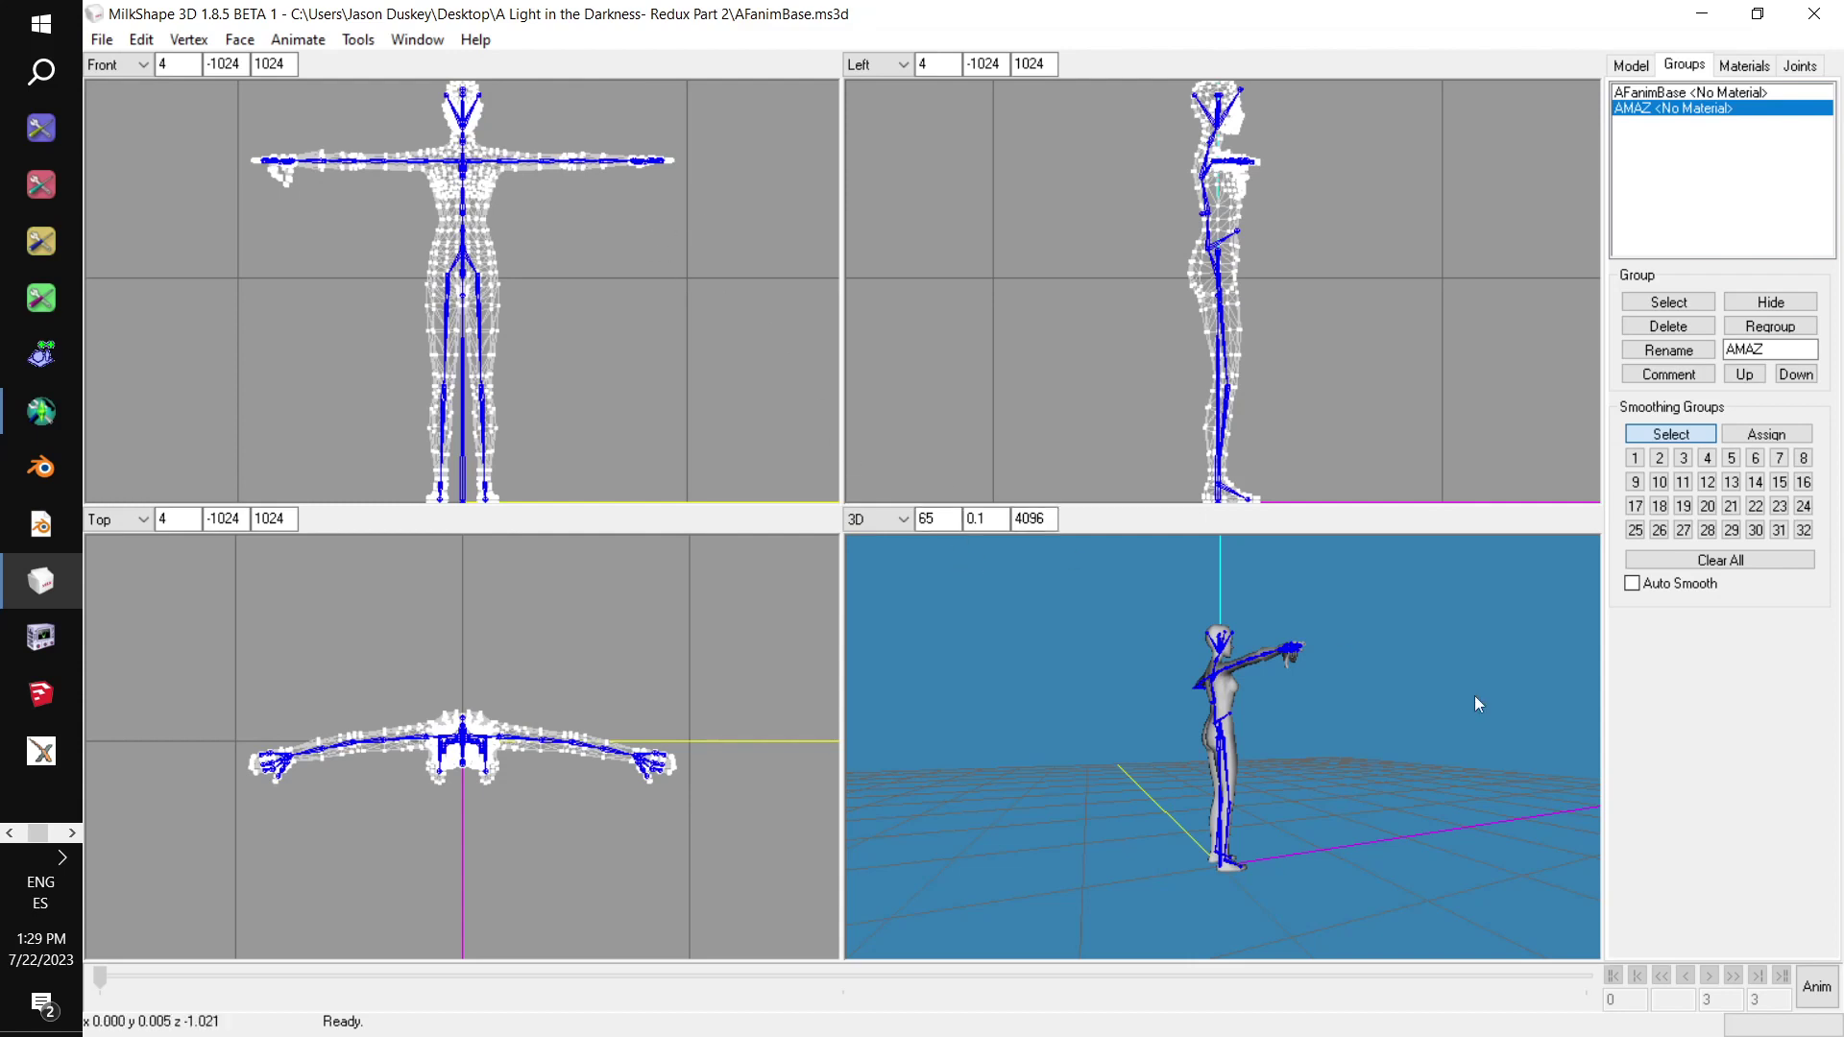
{"action": "left_click", "coordinate": [1816, 988]}
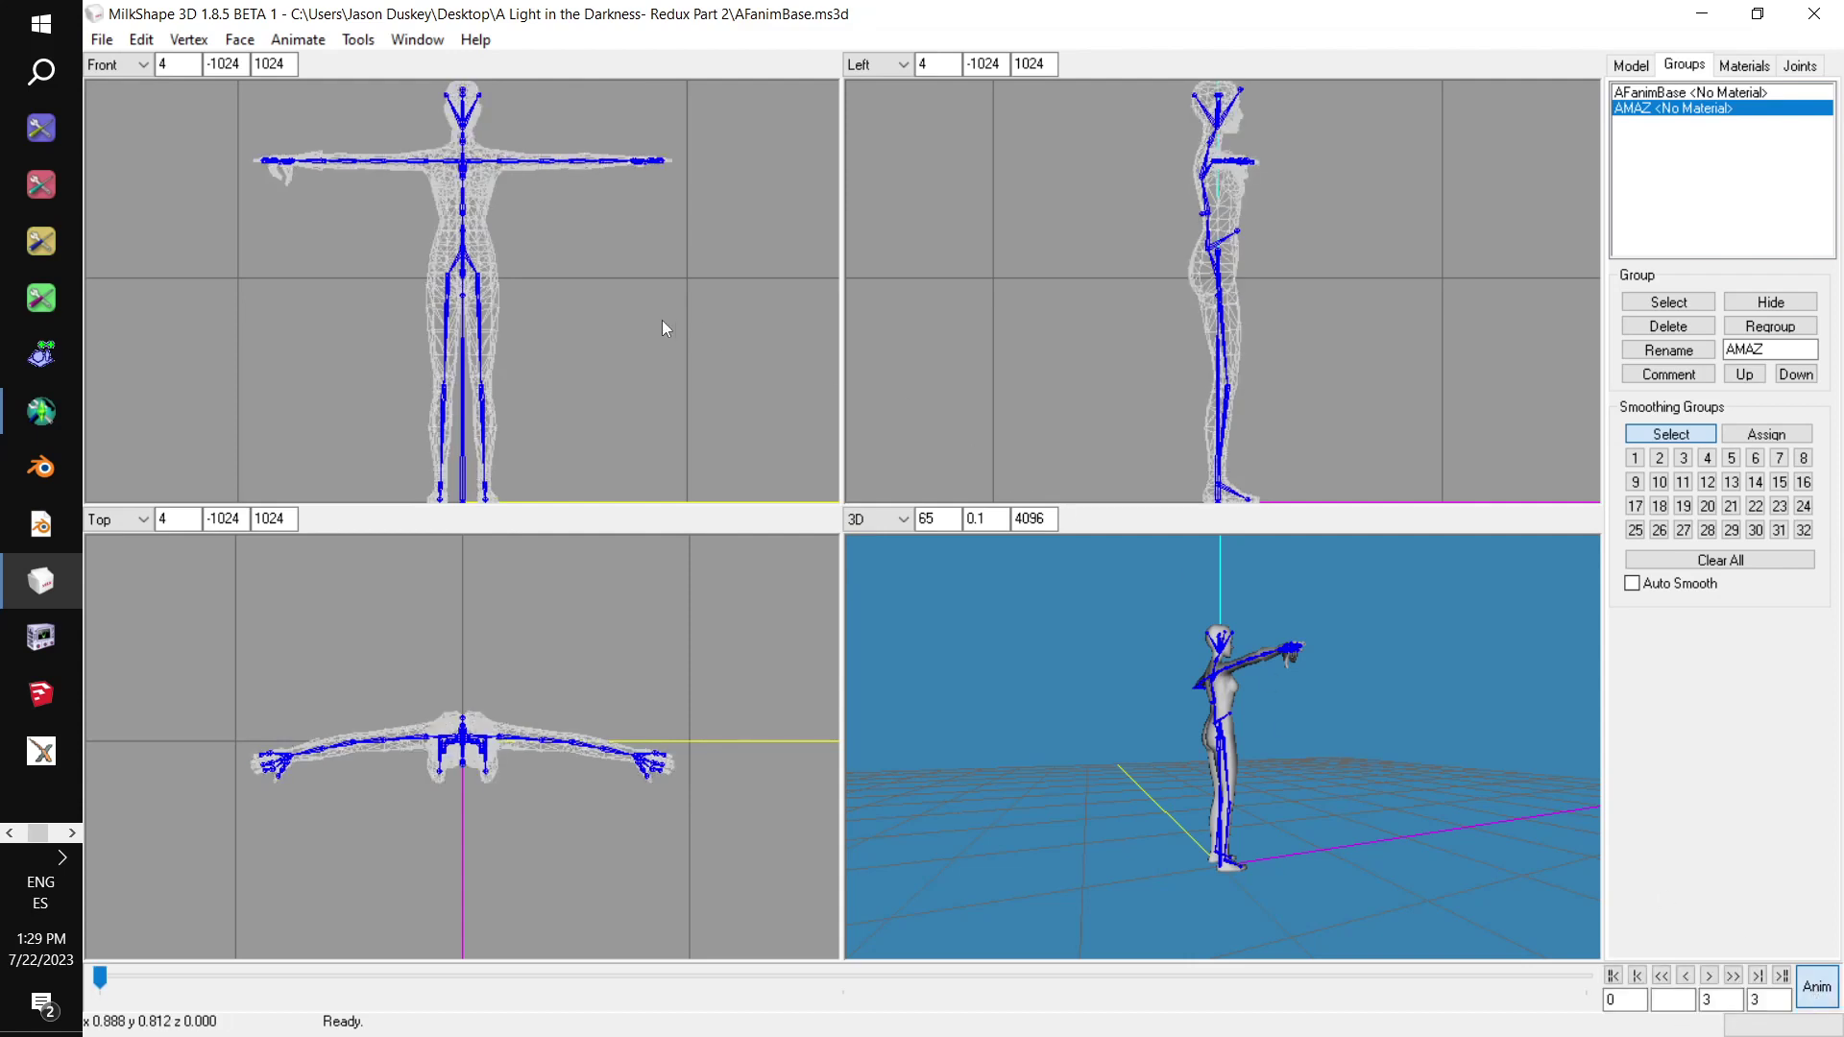
Turn off Operate On Selected Joints Only, set a keyframe for all joints, then delete it and re-enable the option
{"action": "left_click", "coordinate": [313, 41]}
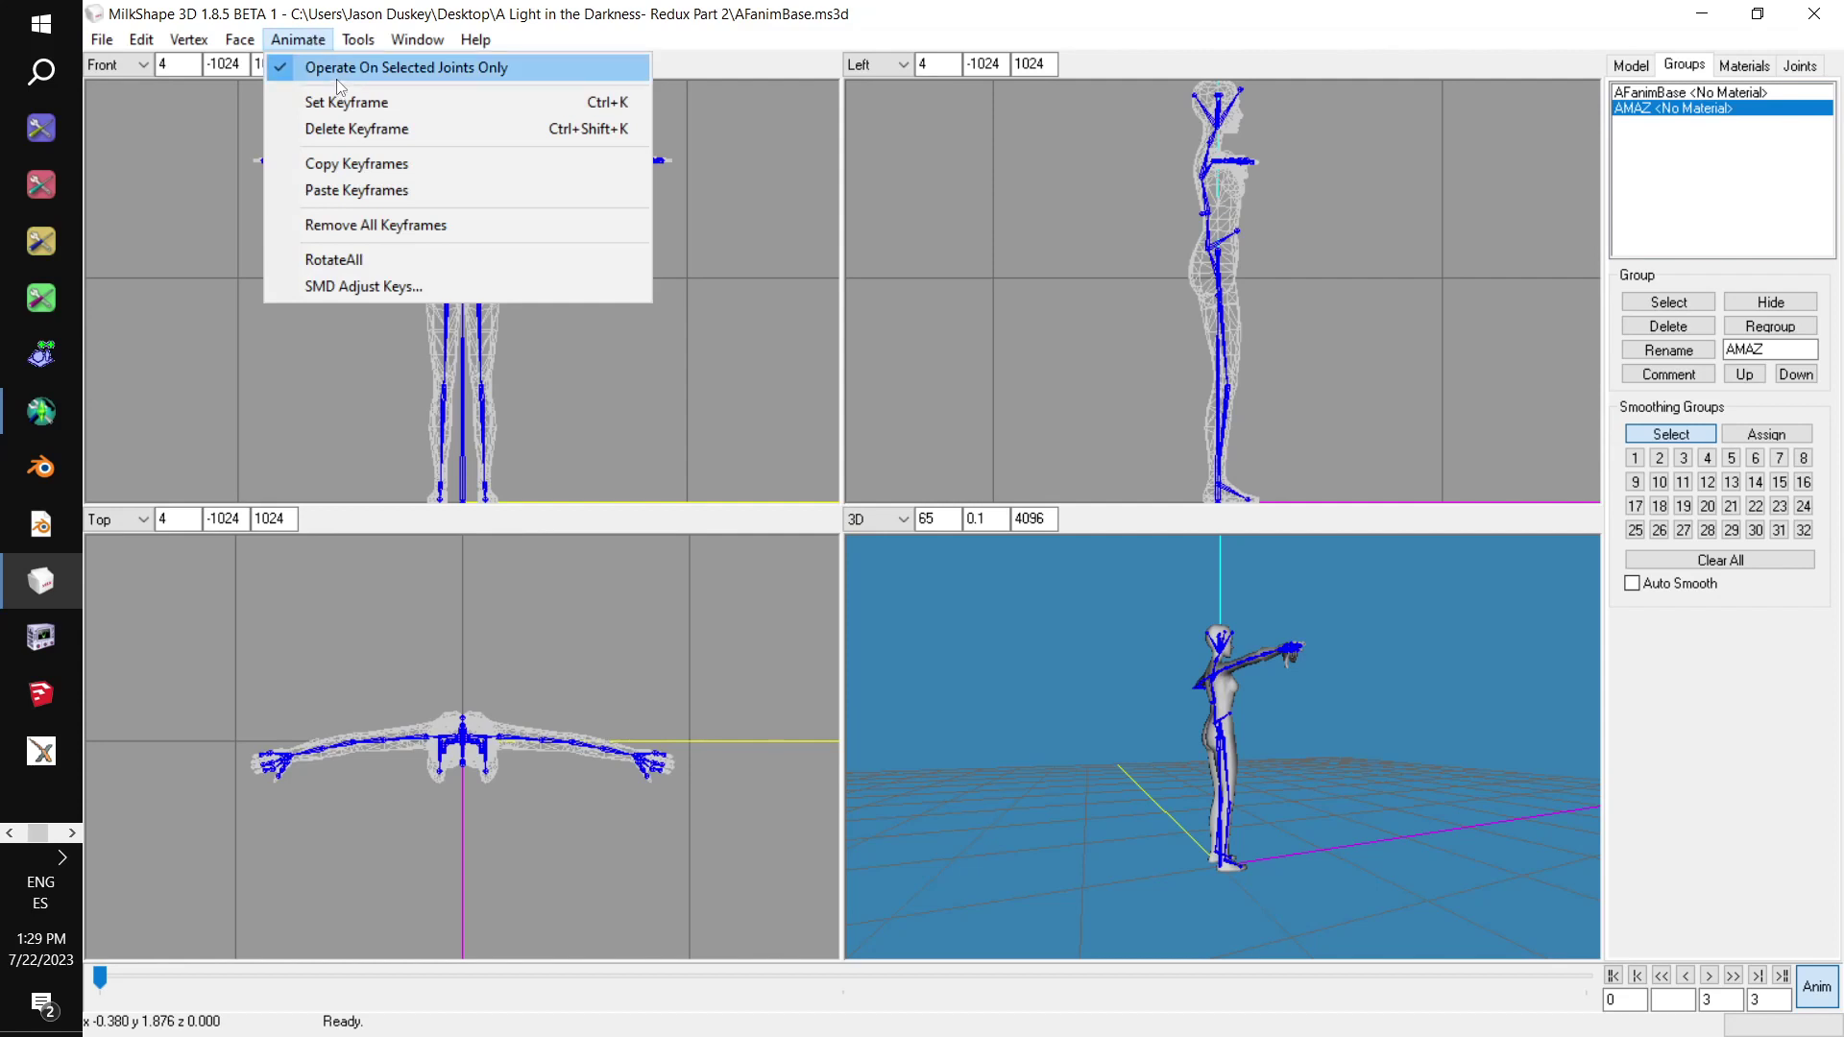
{"action": "left_click", "coordinate": [337, 79]}
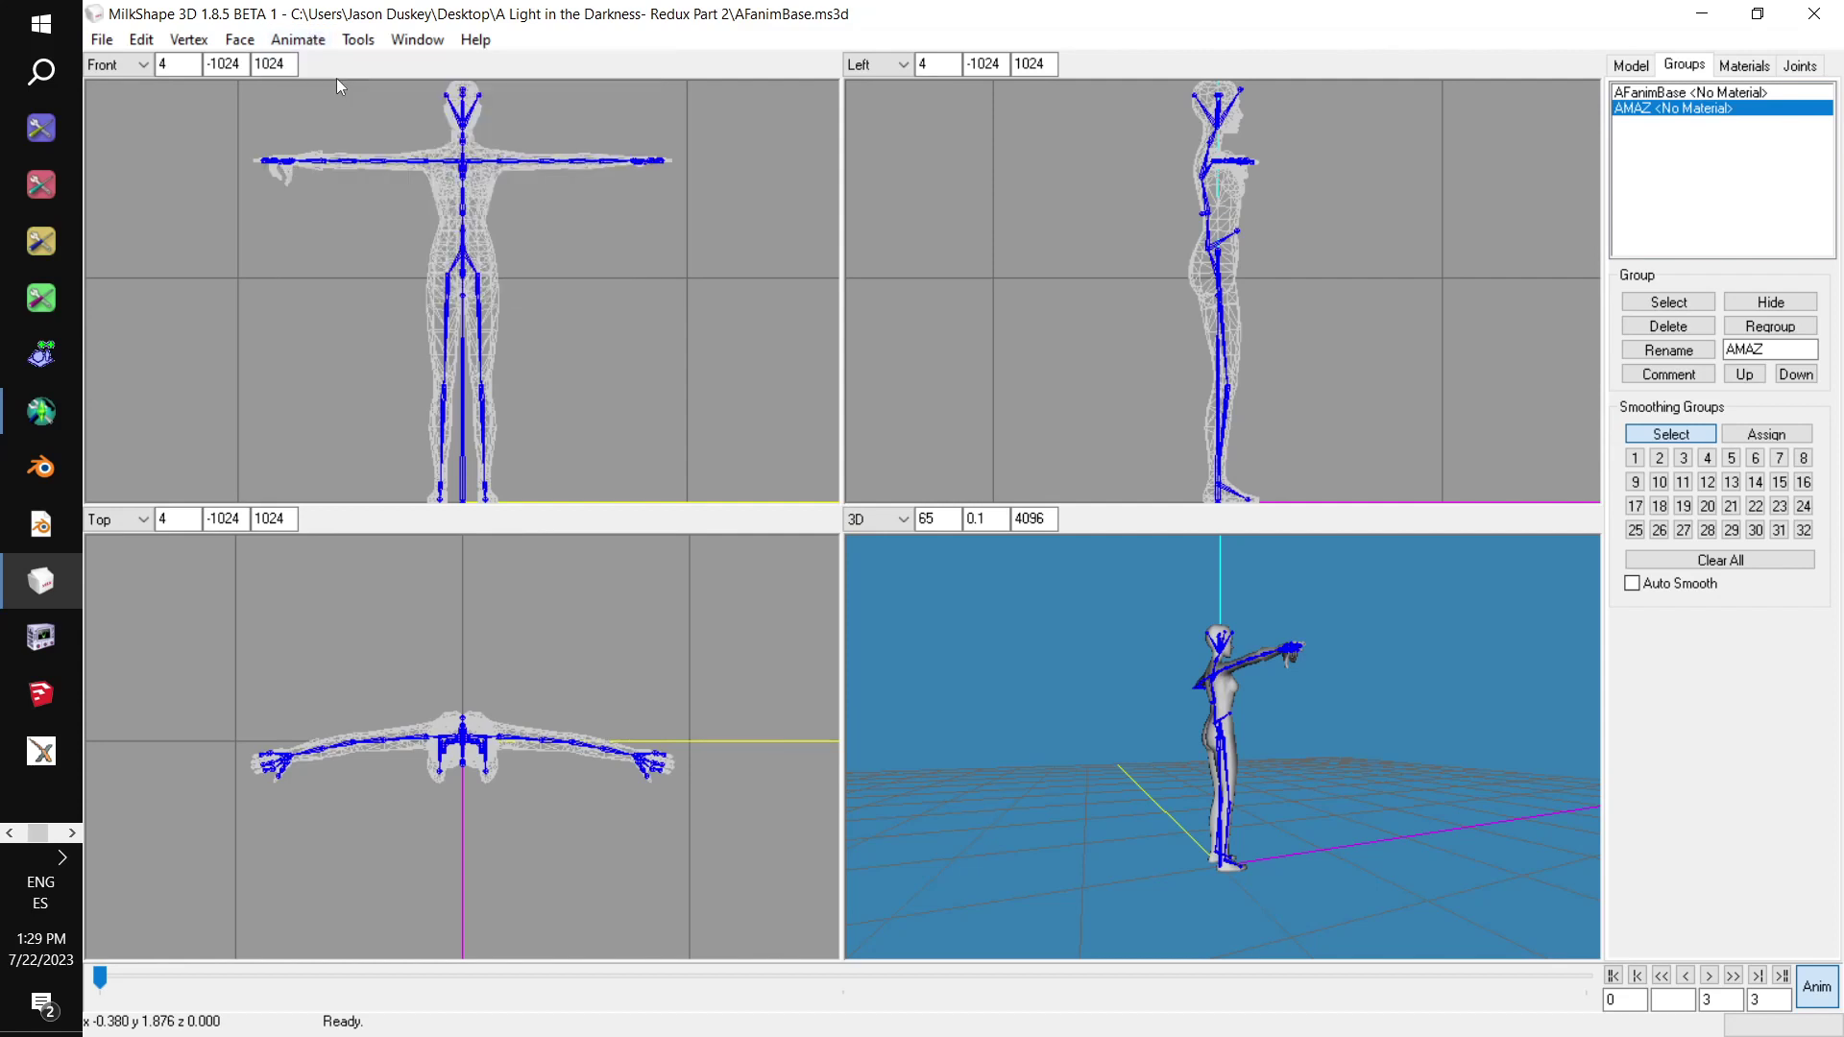
{"action": "left_click", "coordinate": [297, 44]}
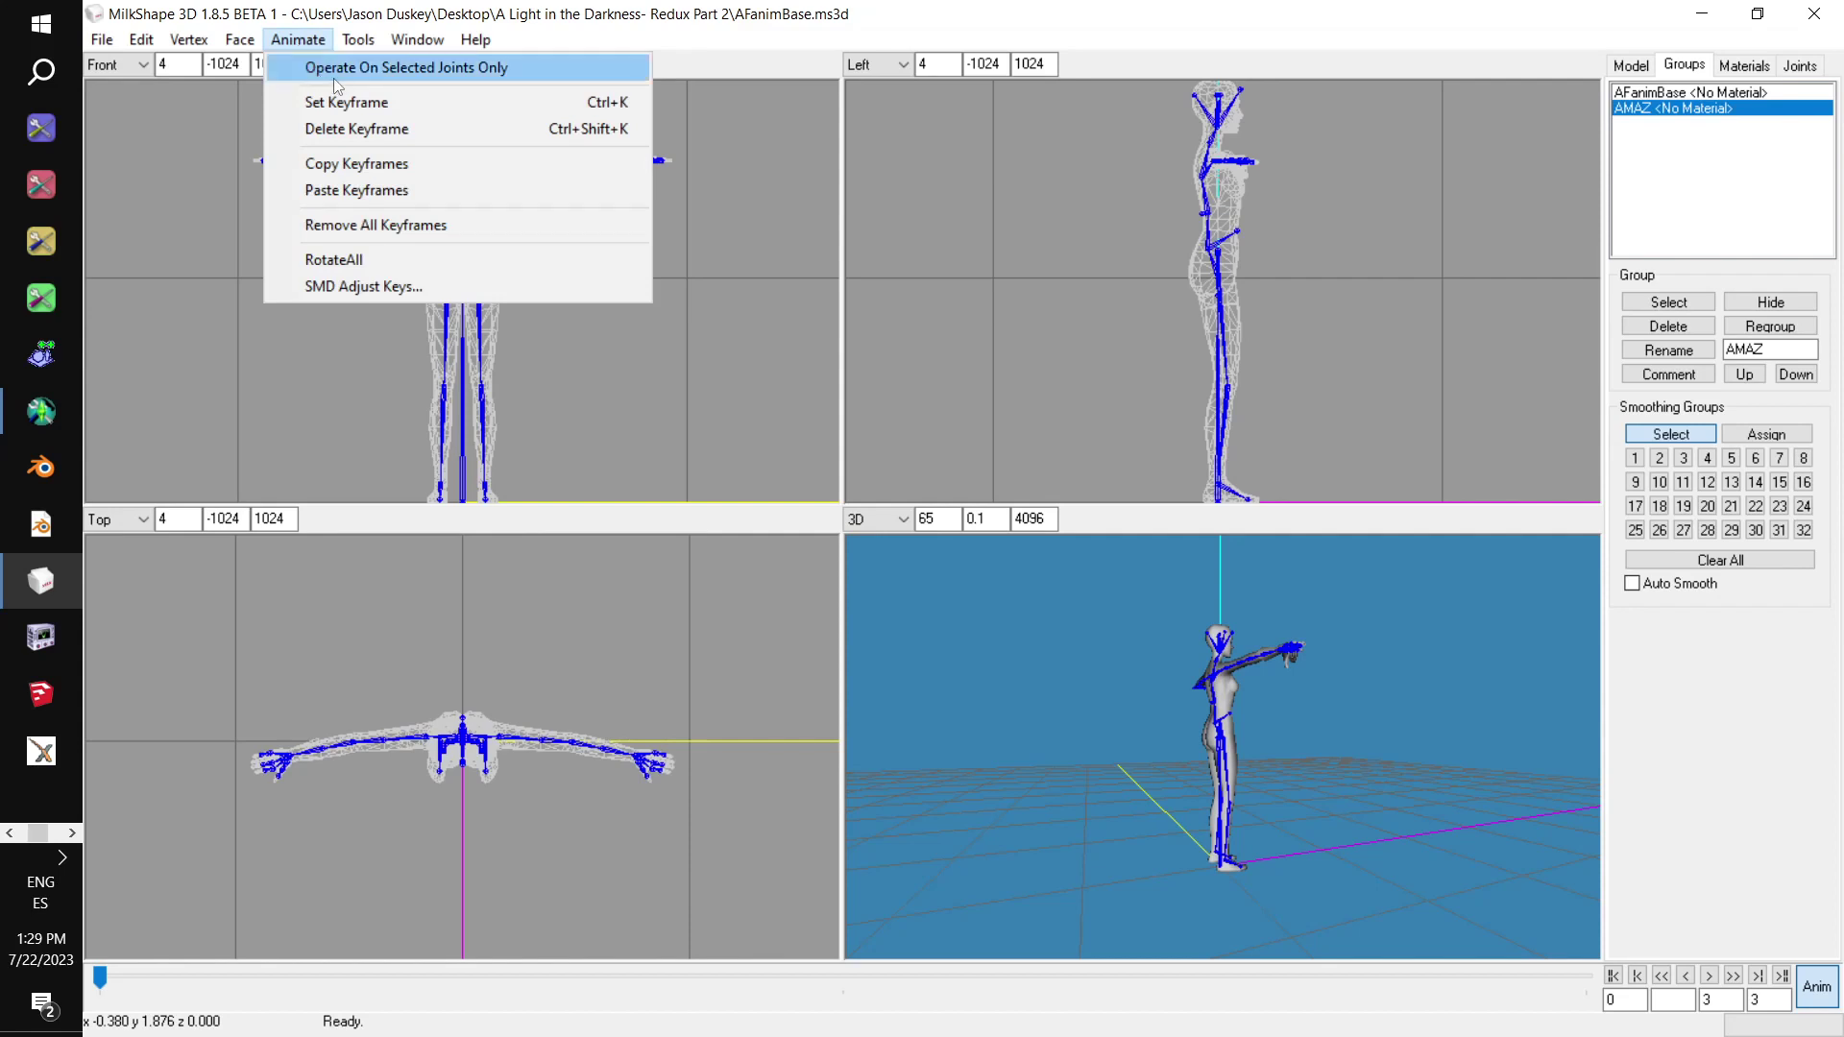
{"action": "left_click", "coordinate": [344, 101]}
{"action": "left_click", "coordinate": [298, 39]}
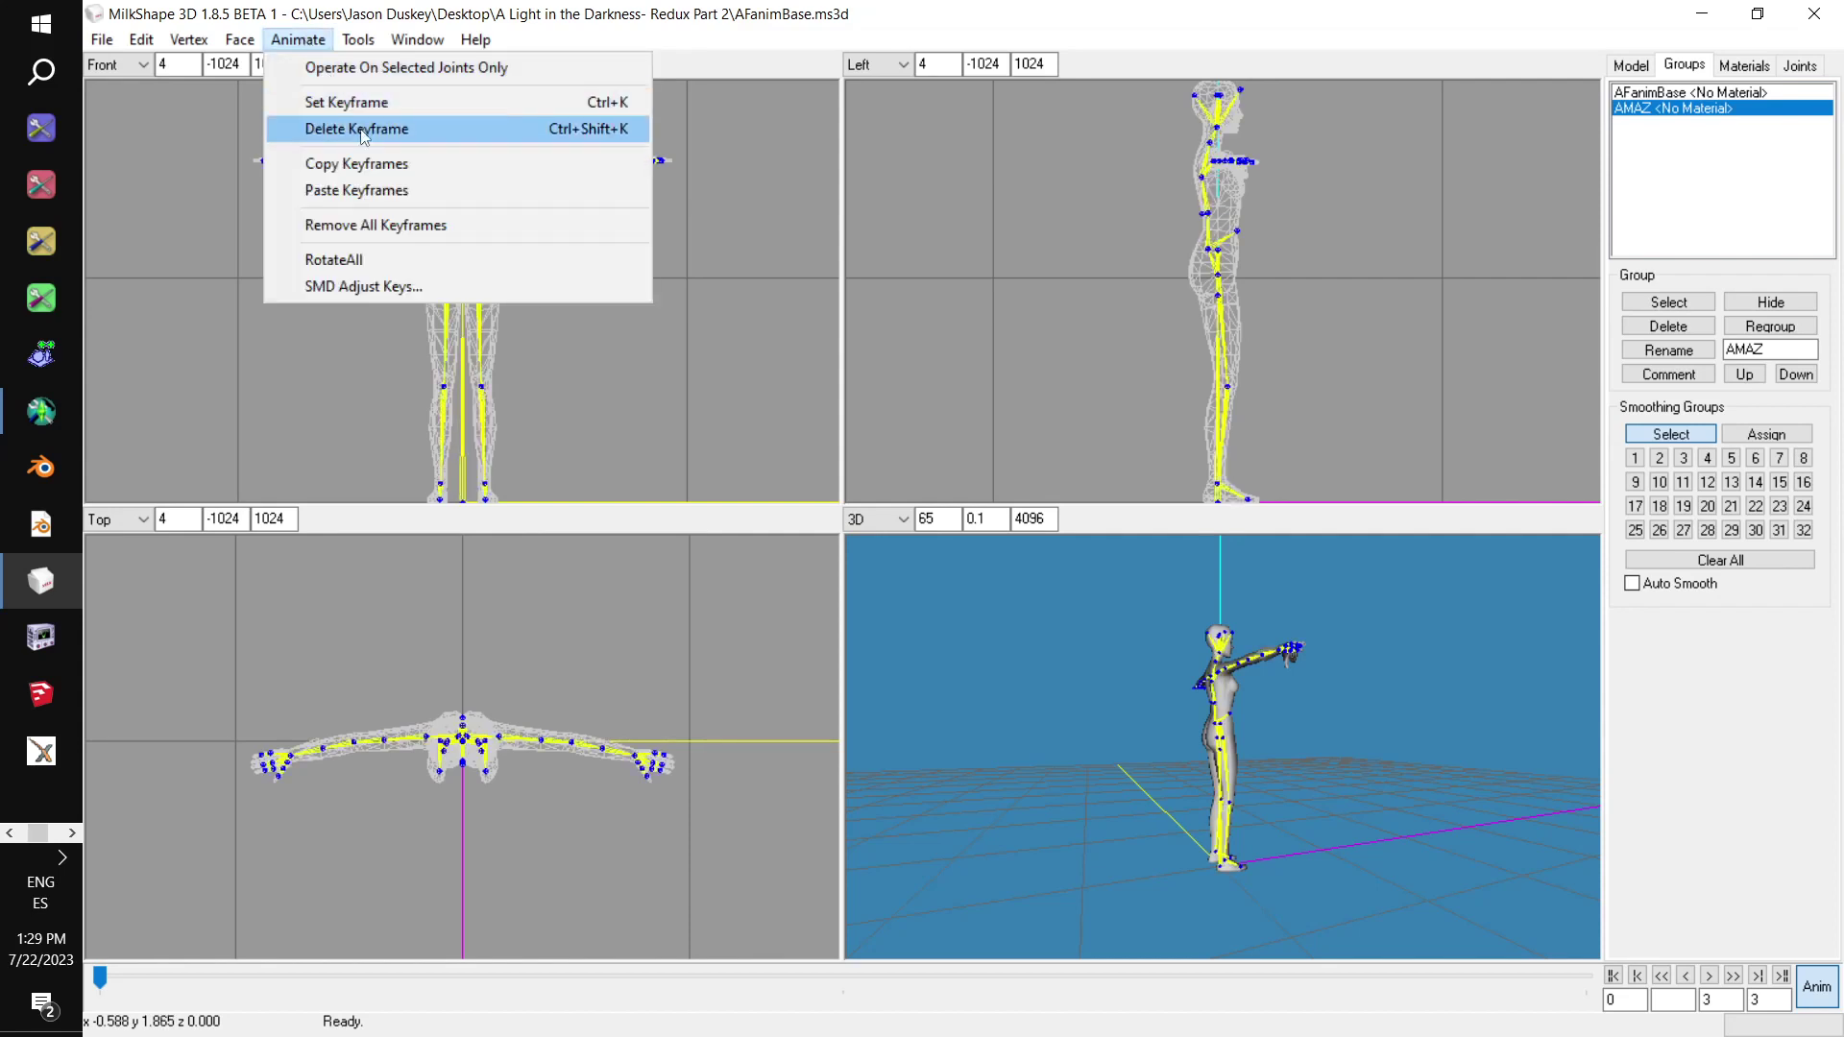
{"action": "left_click", "coordinate": [366, 139]}
{"action": "left_click", "coordinate": [322, 47]}
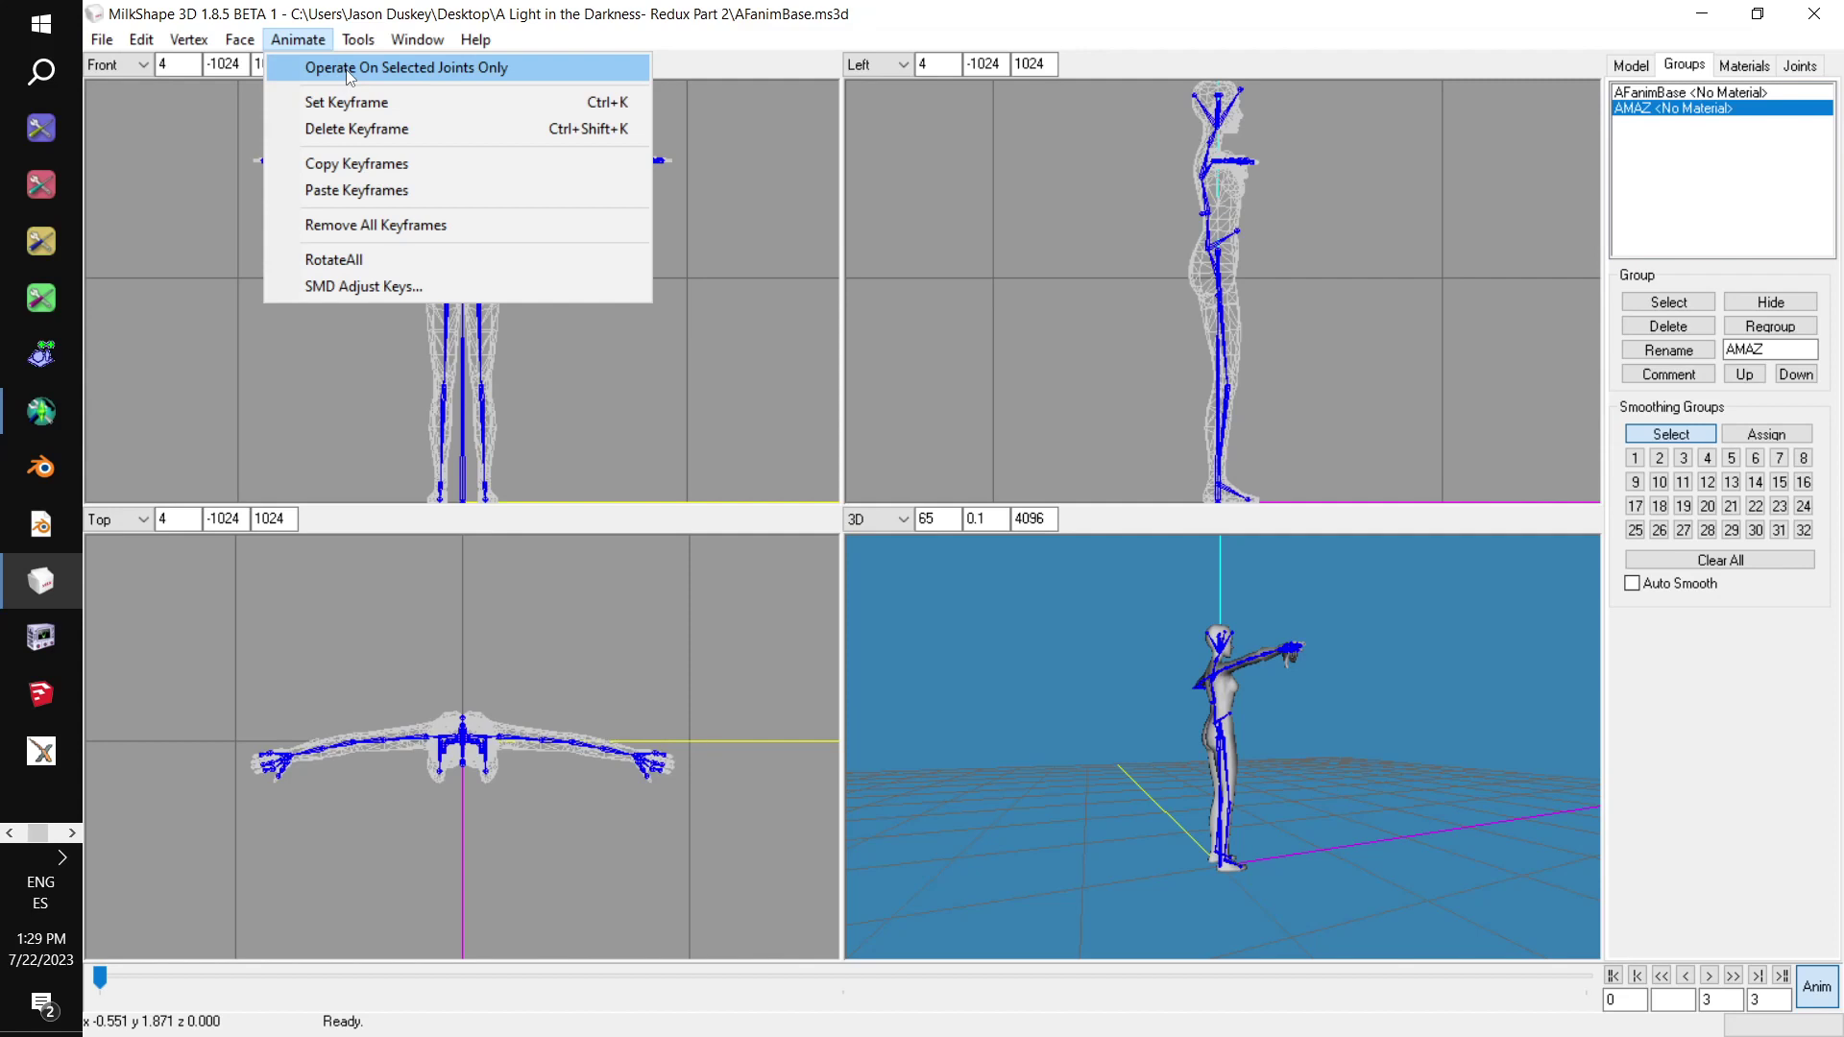
{"action": "left_click", "coordinate": [348, 70]}
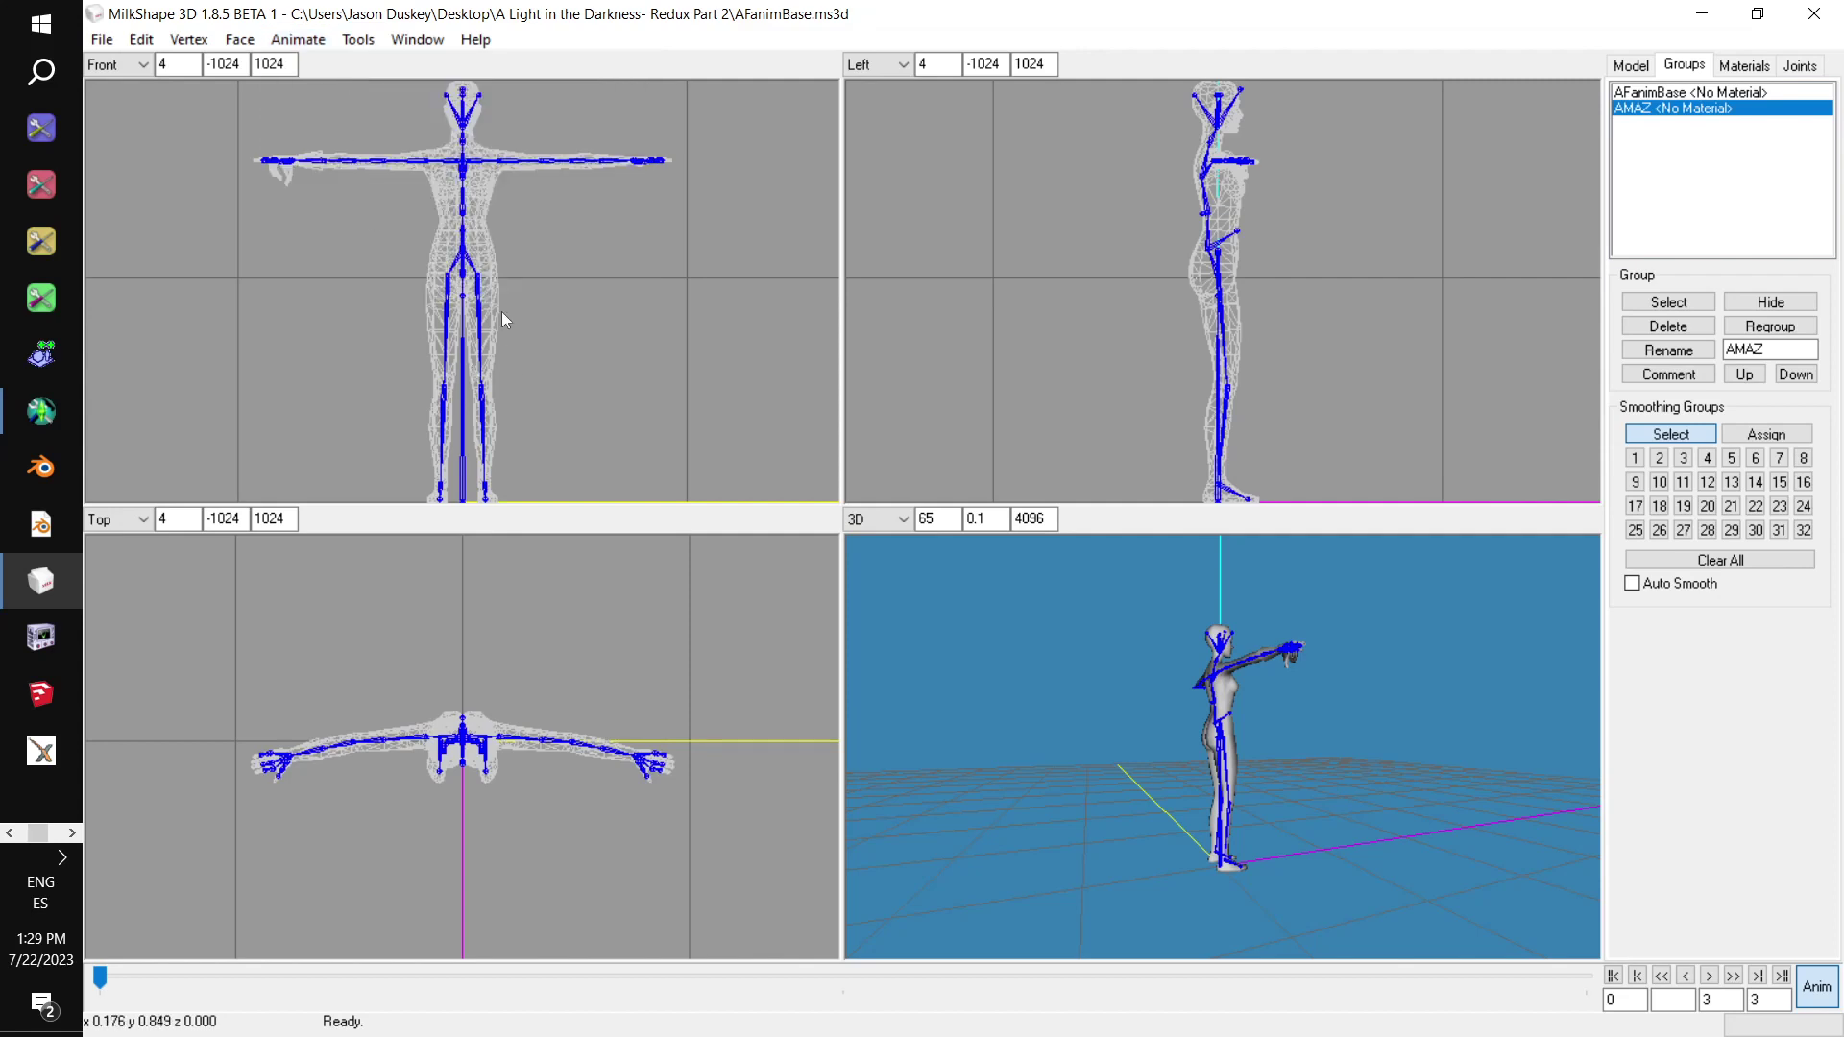
Set Rotate to local axes and rotate the r_thumb0 joint downward toward the thumb of the imported reference hand
{"action": "scroll", "coordinate": [501, 311], "scroll_direction": "up", "scroll_amount": 5}
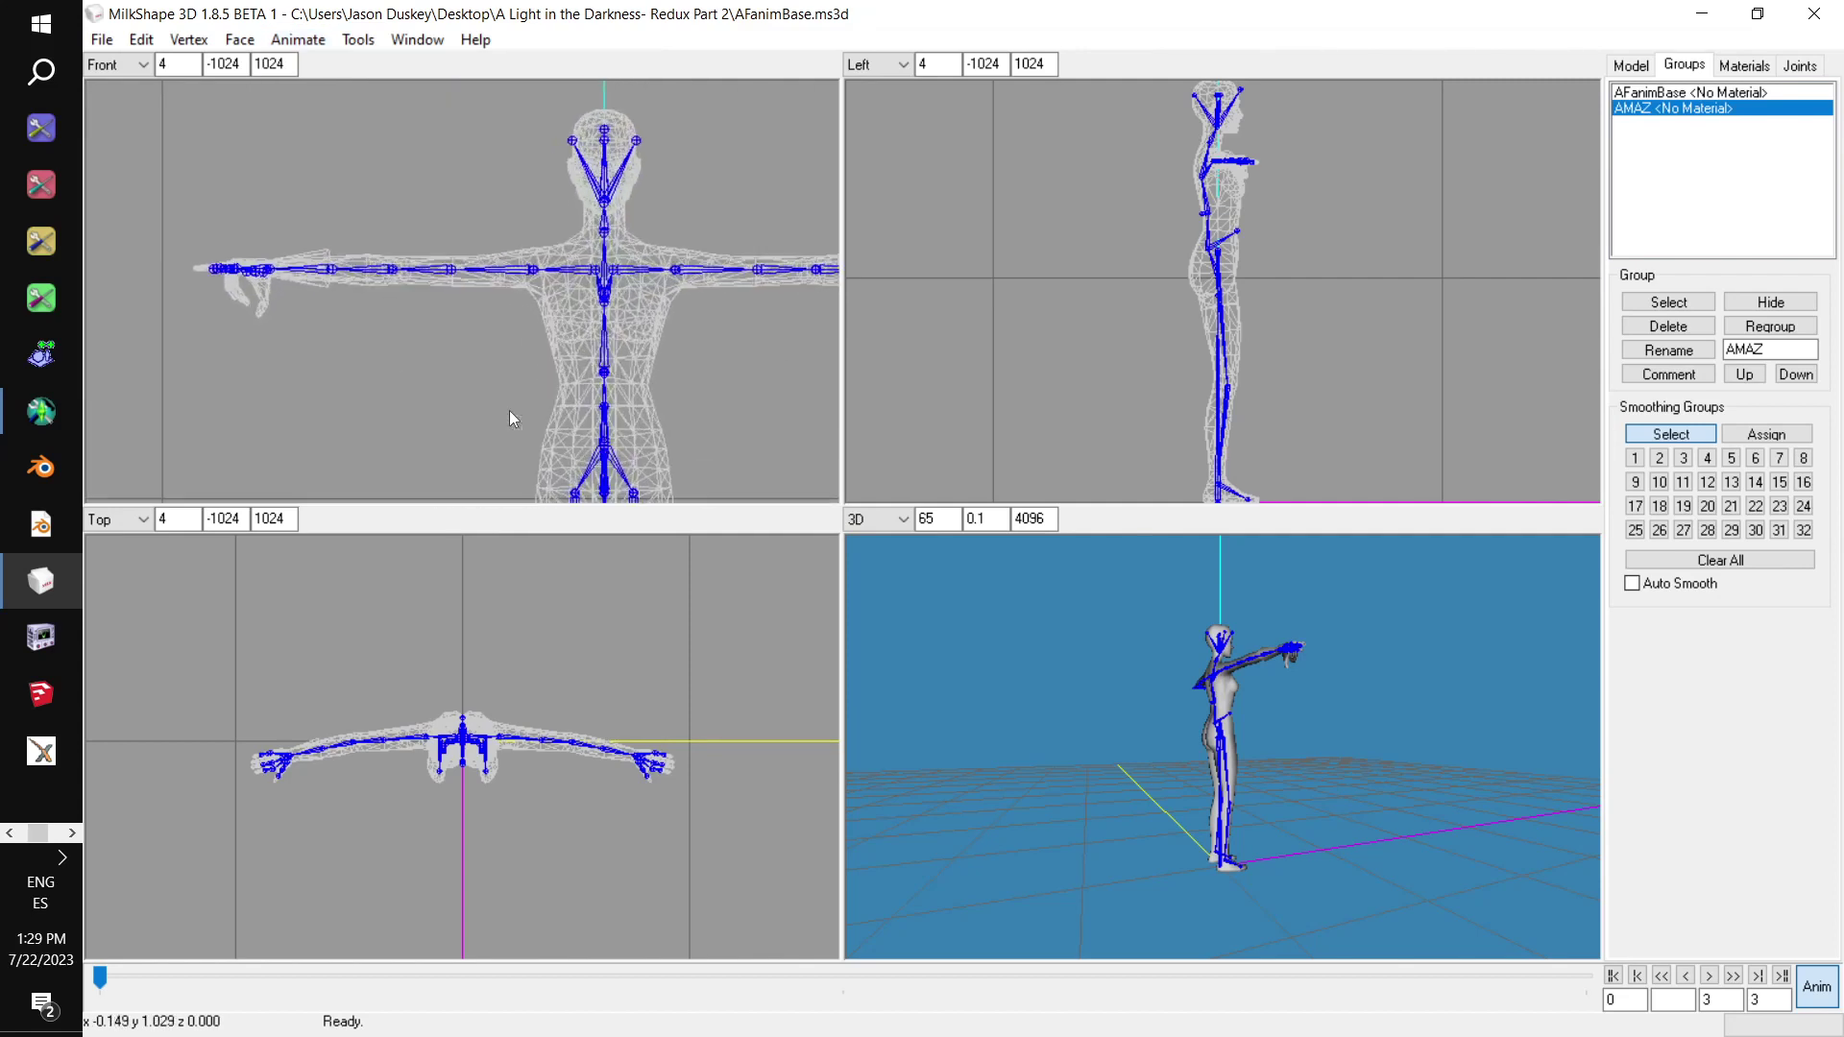
{"action": "scroll", "coordinate": [509, 411], "scroll_direction": "up", "scroll_amount": 6}
{"action": "right_click_drag", "start_coordinate": [320, 325], "coordinate": [727, 349]}
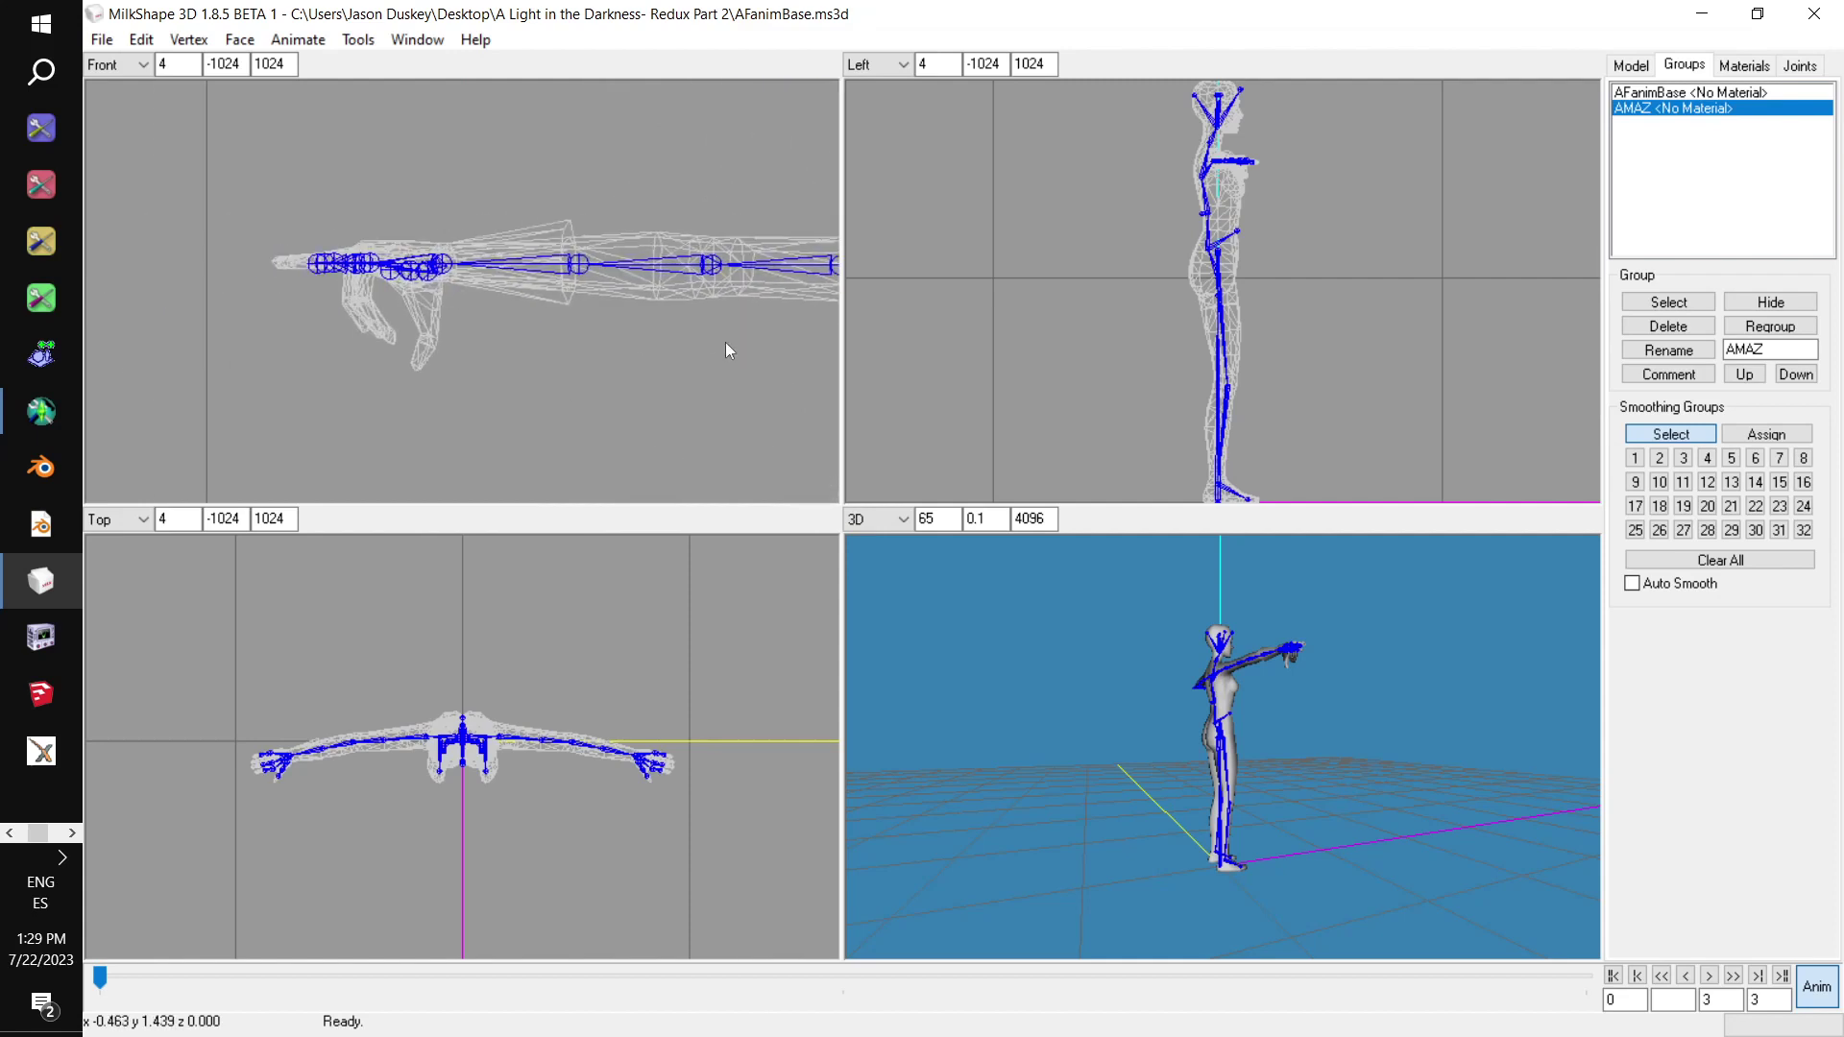
{"action": "scroll", "coordinate": [589, 347], "scroll_direction": "up", "scroll_amount": 5}
{"action": "scroll", "coordinate": [592, 341], "scroll_direction": "up", "scroll_amount": 4}
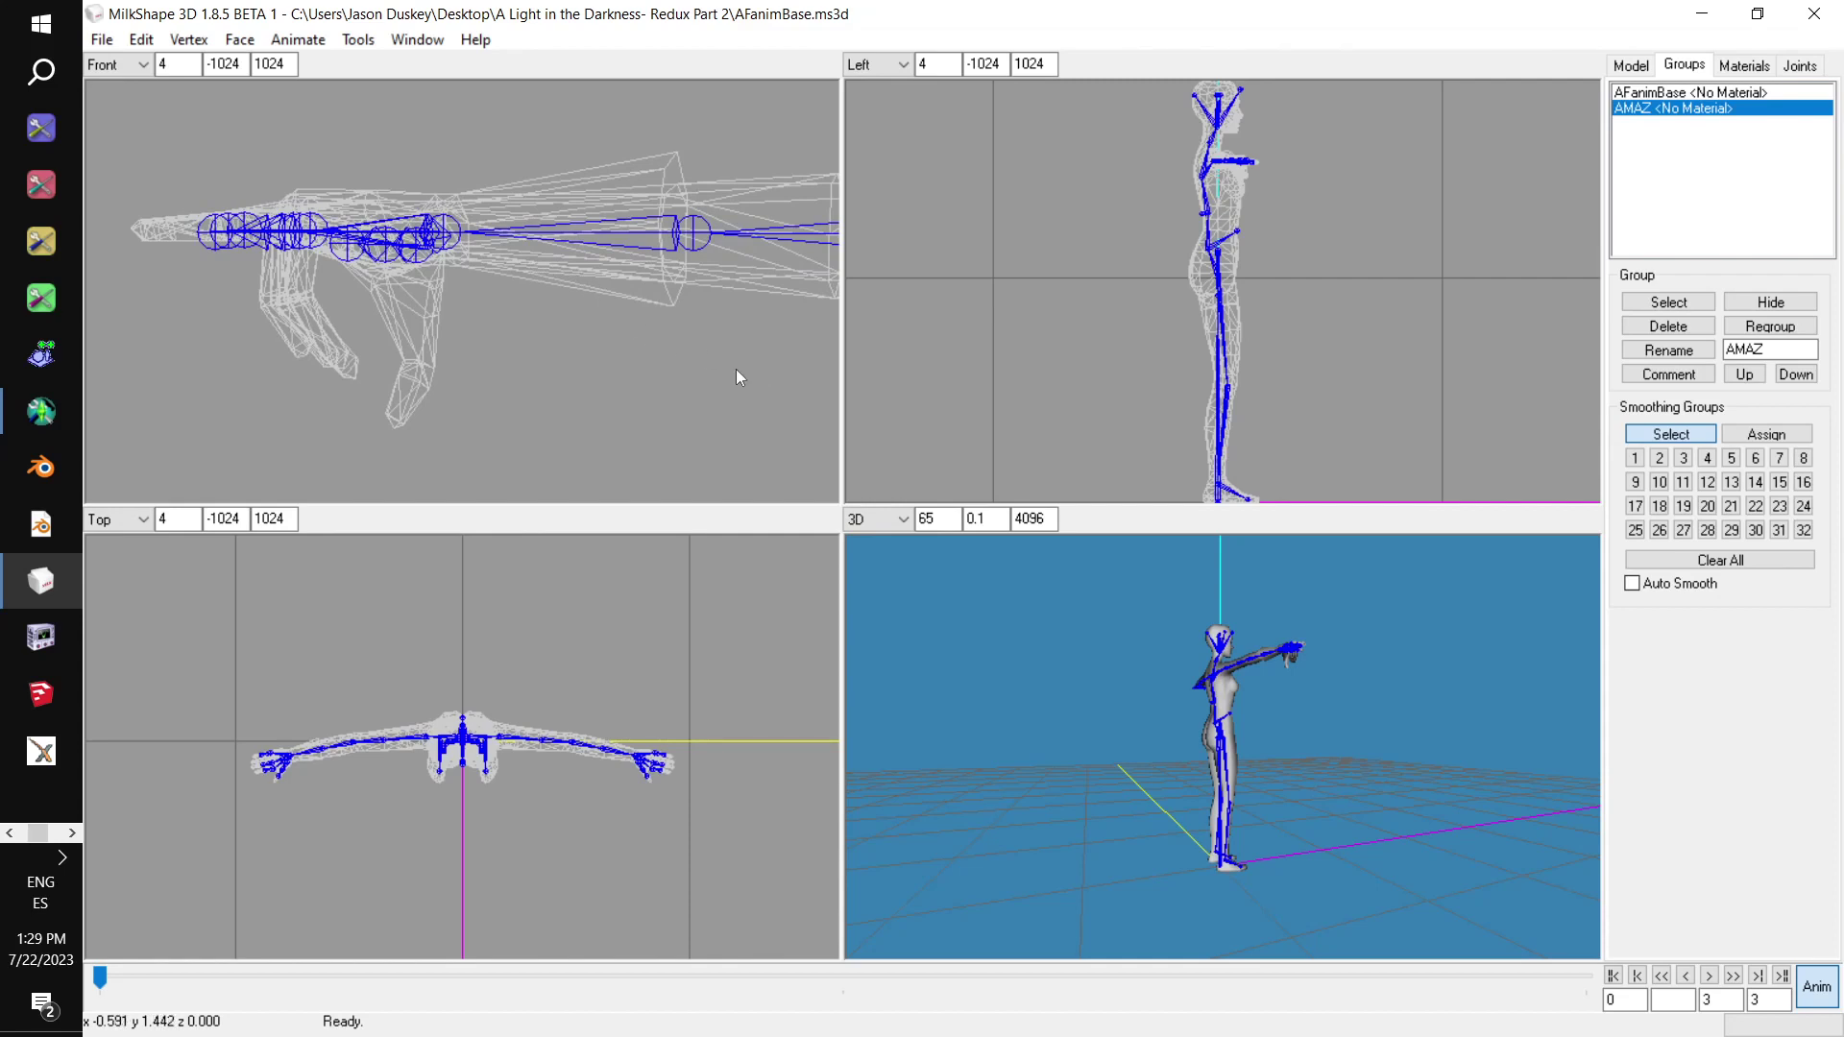
{"action": "left_click", "coordinate": [1803, 67]}
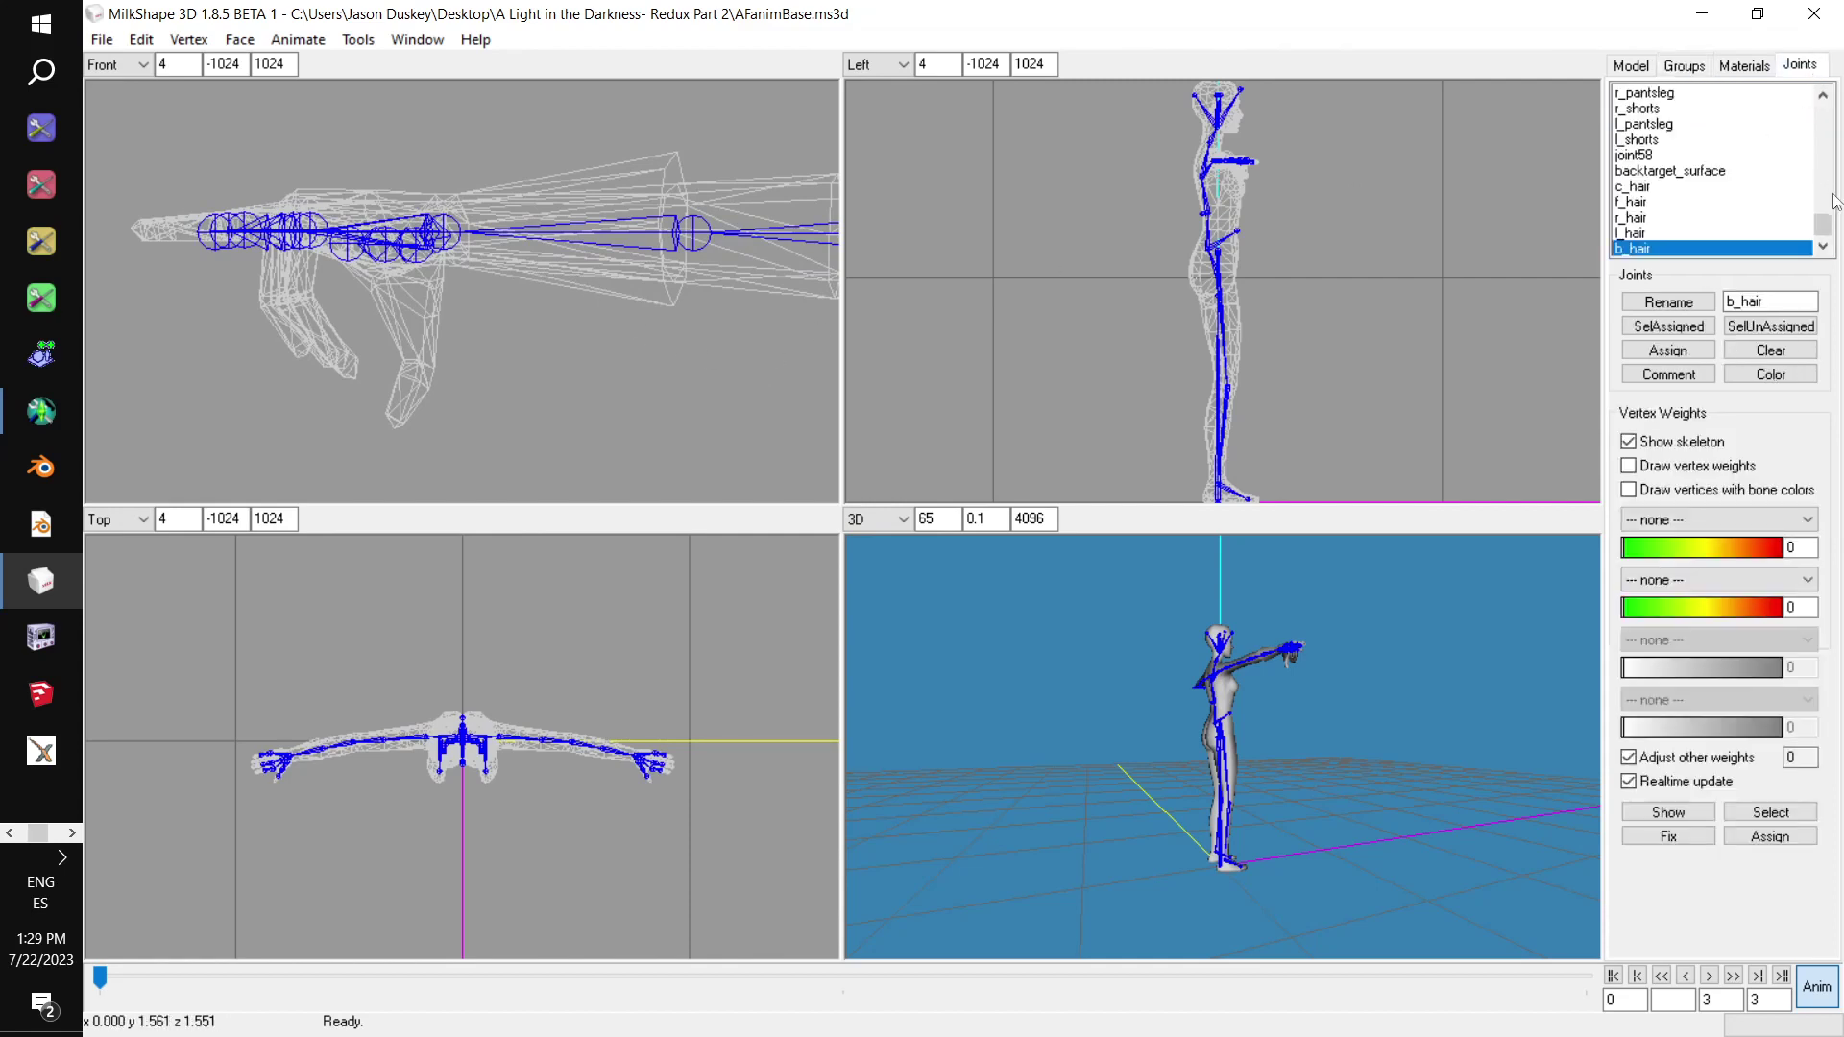
{"action": "left_click_drag", "start_coordinate": [1825, 227], "coordinate": [1824, 112]}
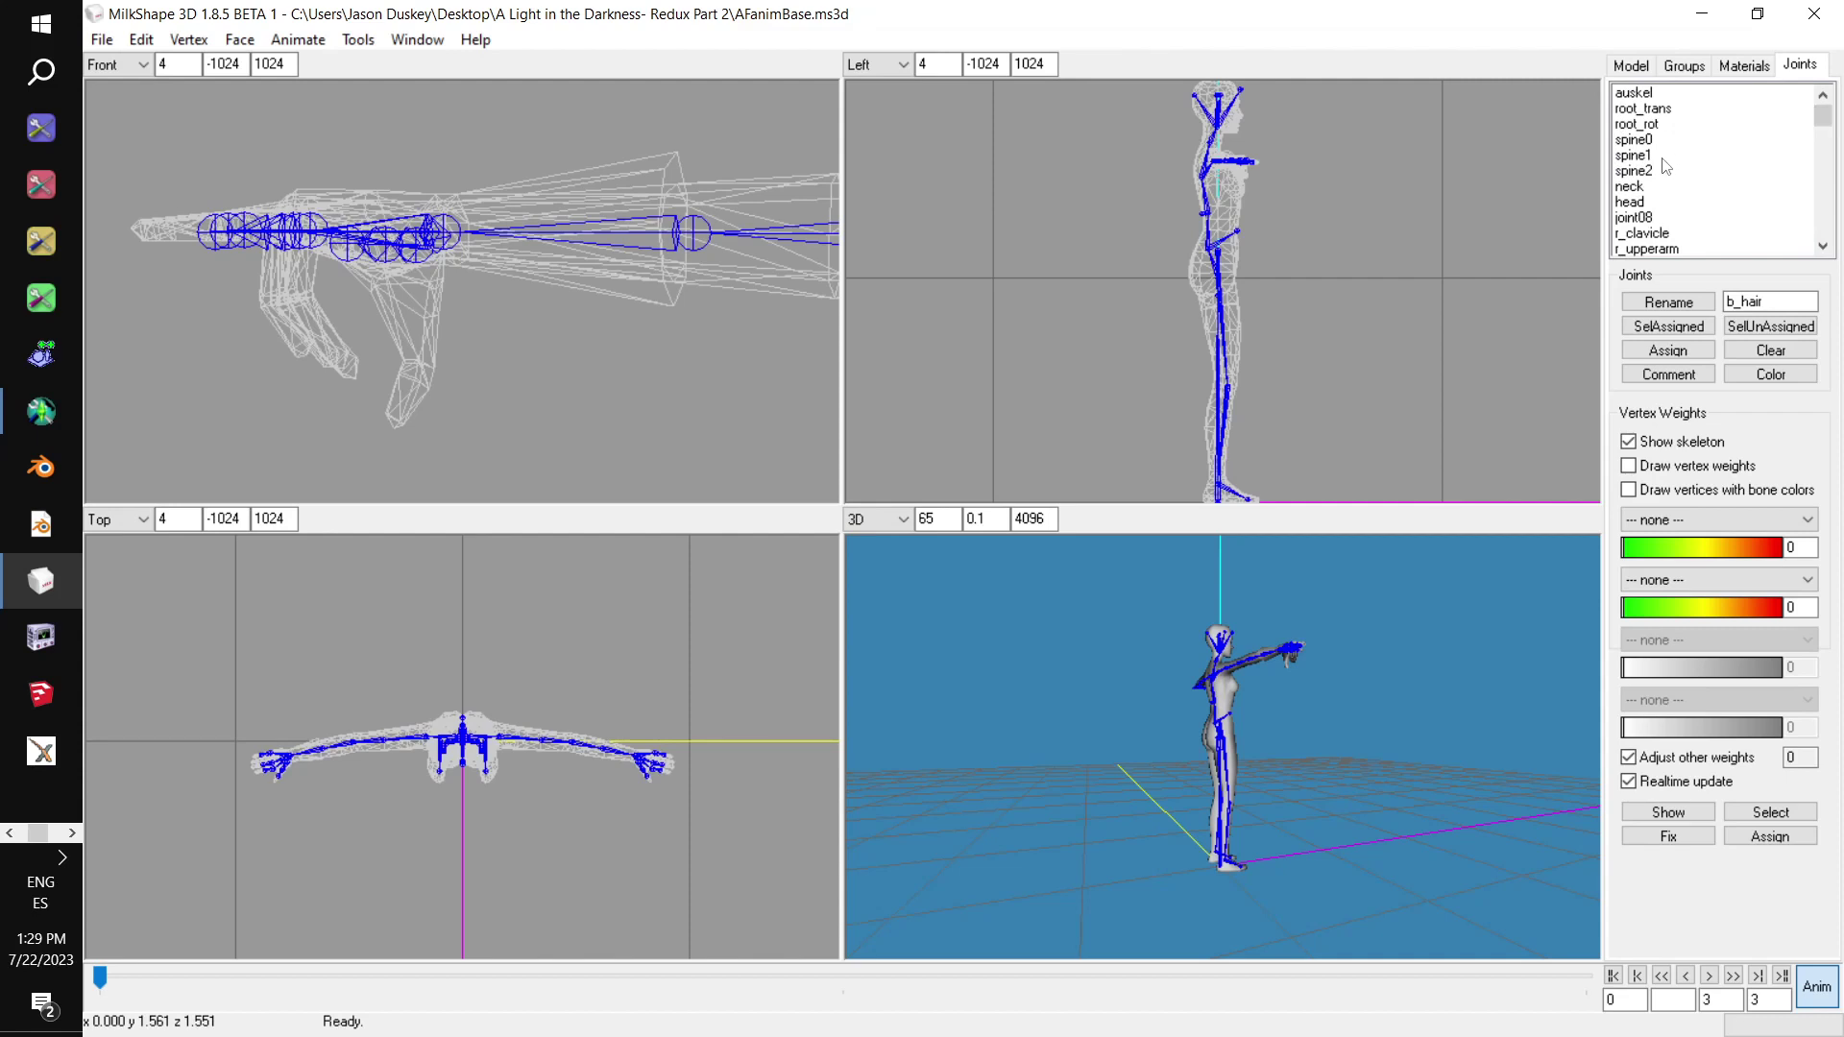
{"action": "scroll", "coordinate": [1676, 168], "scroll_direction": "down", "scroll_amount": 5}
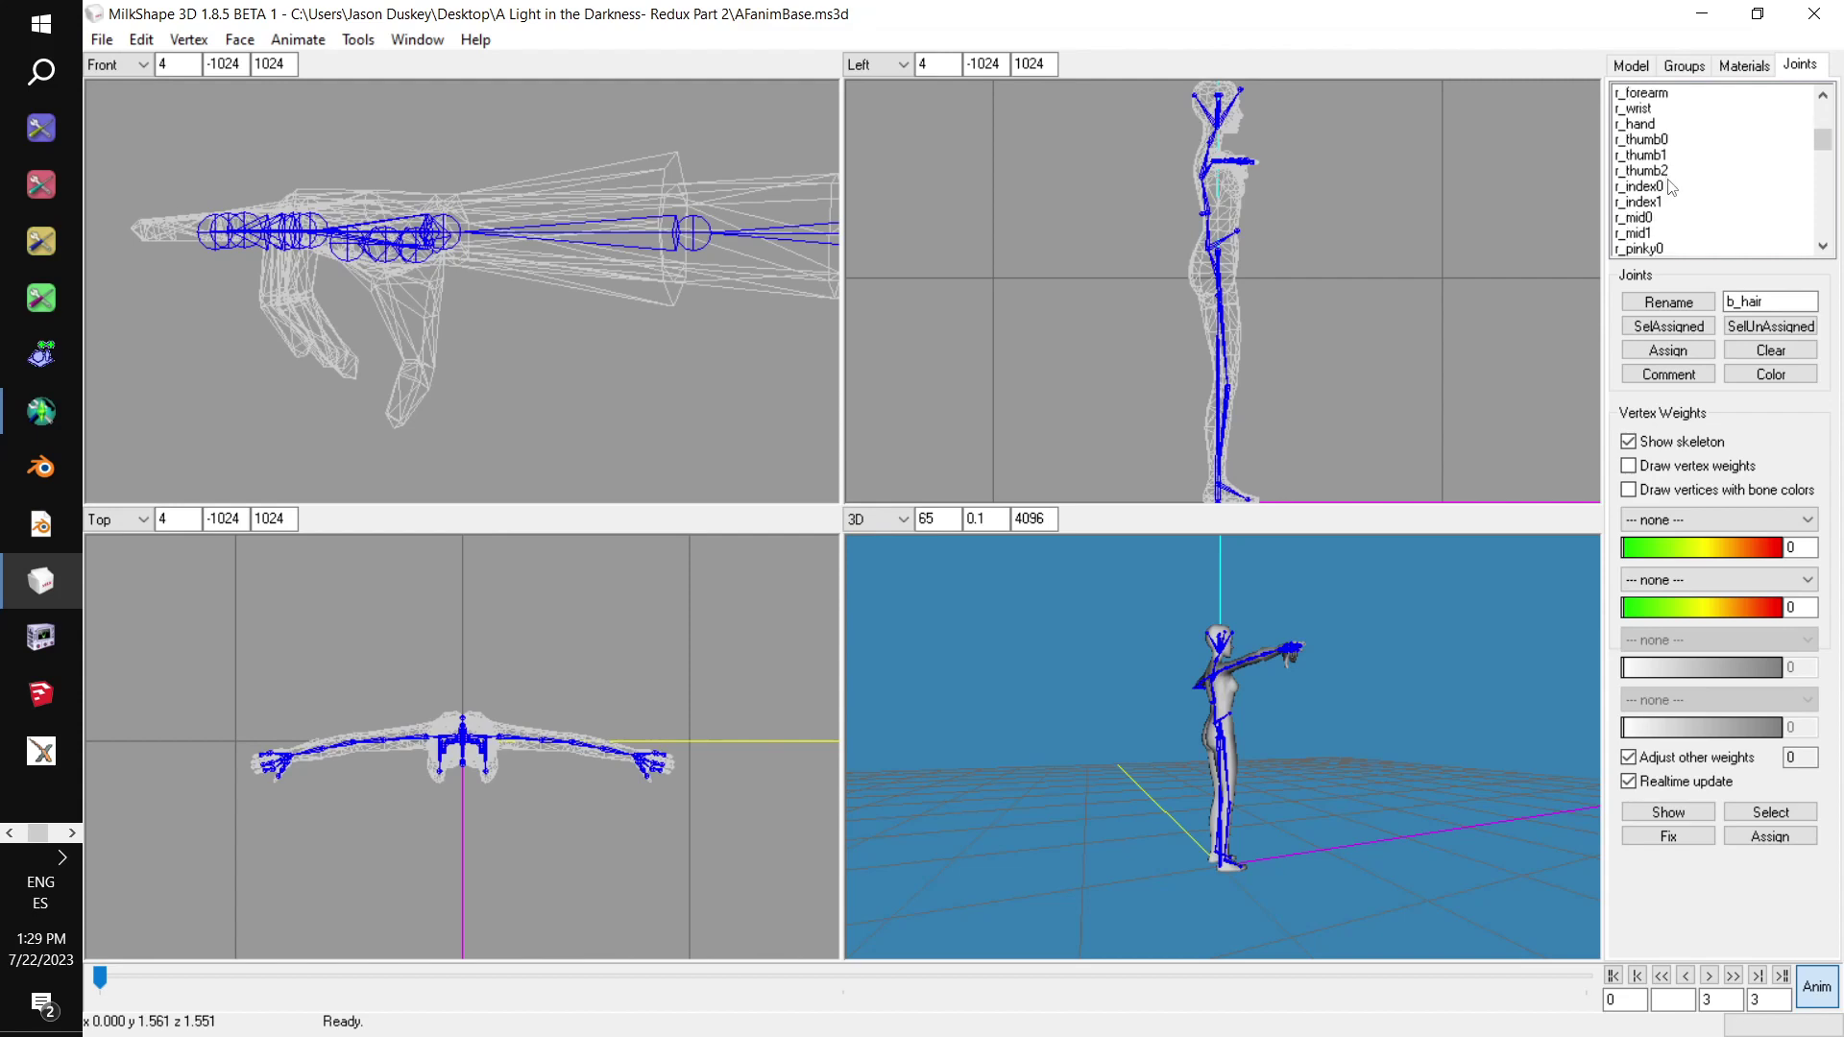
{"action": "scroll", "coordinate": [1676, 184], "scroll_direction": "up", "scroll_amount": 3}
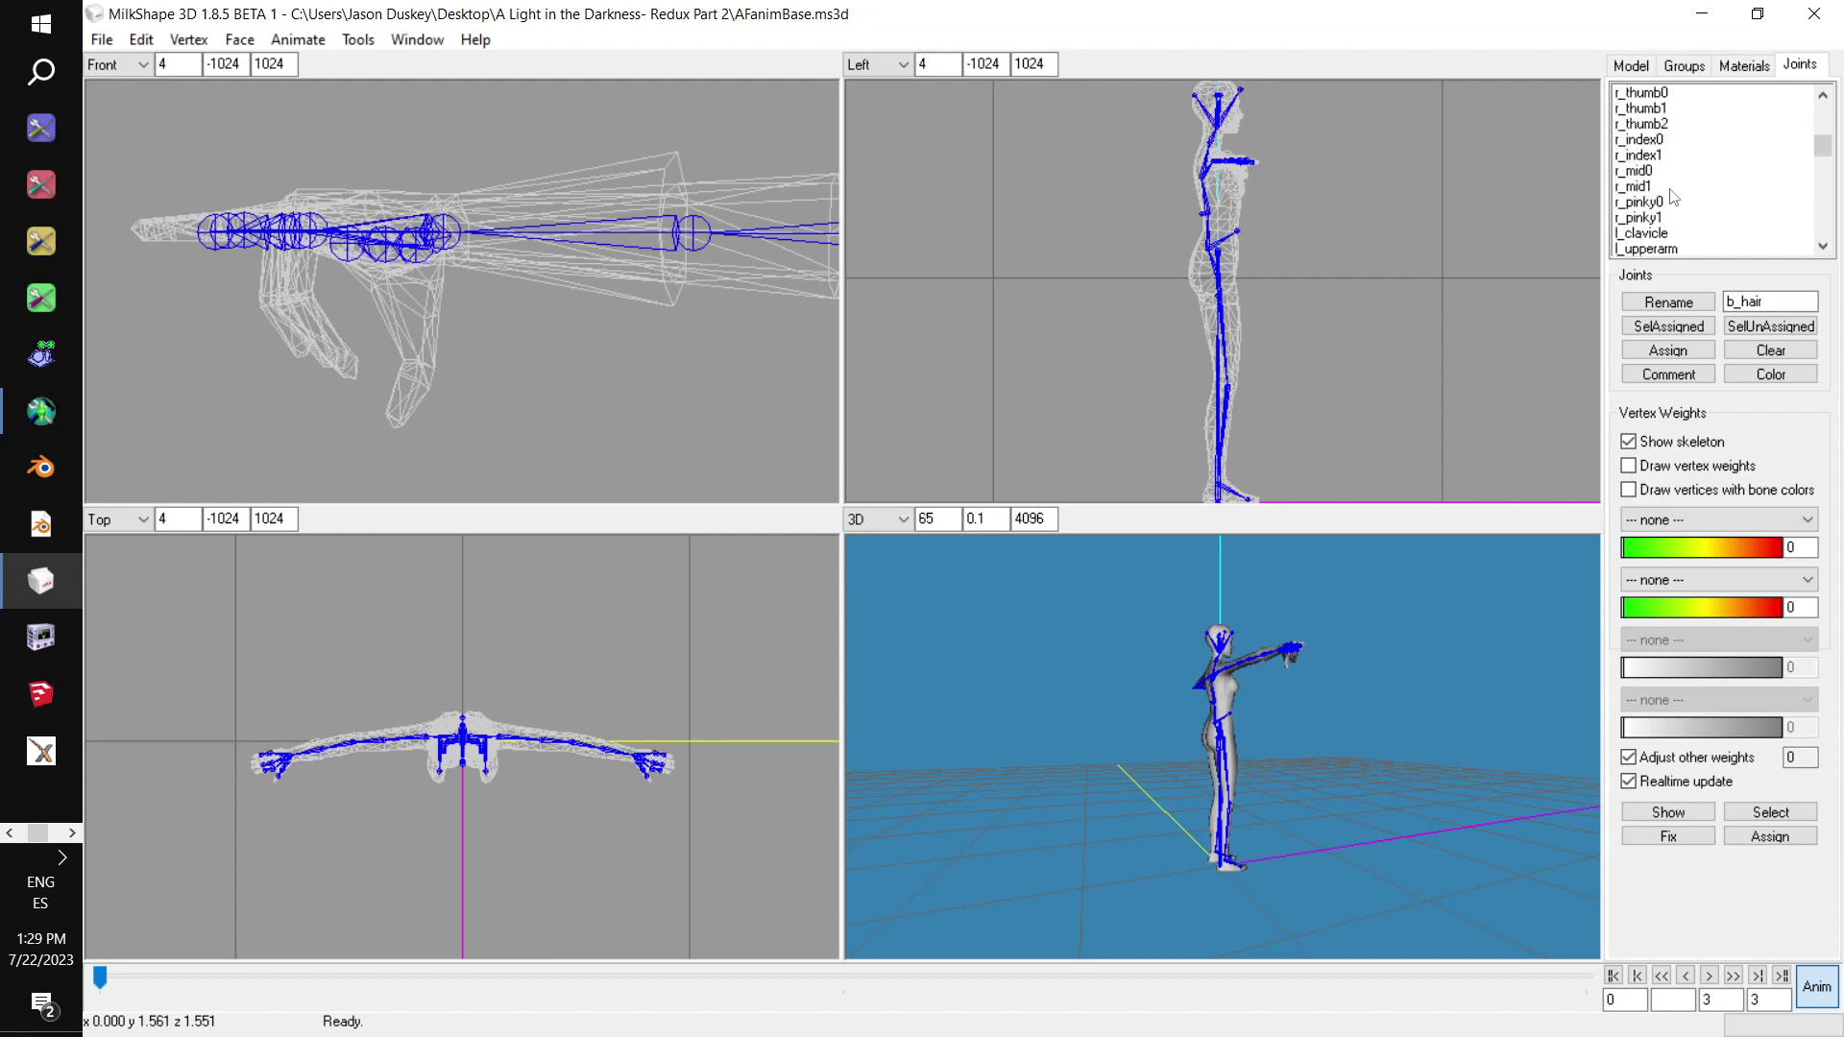
{"action": "left_click", "coordinate": [1672, 188]}
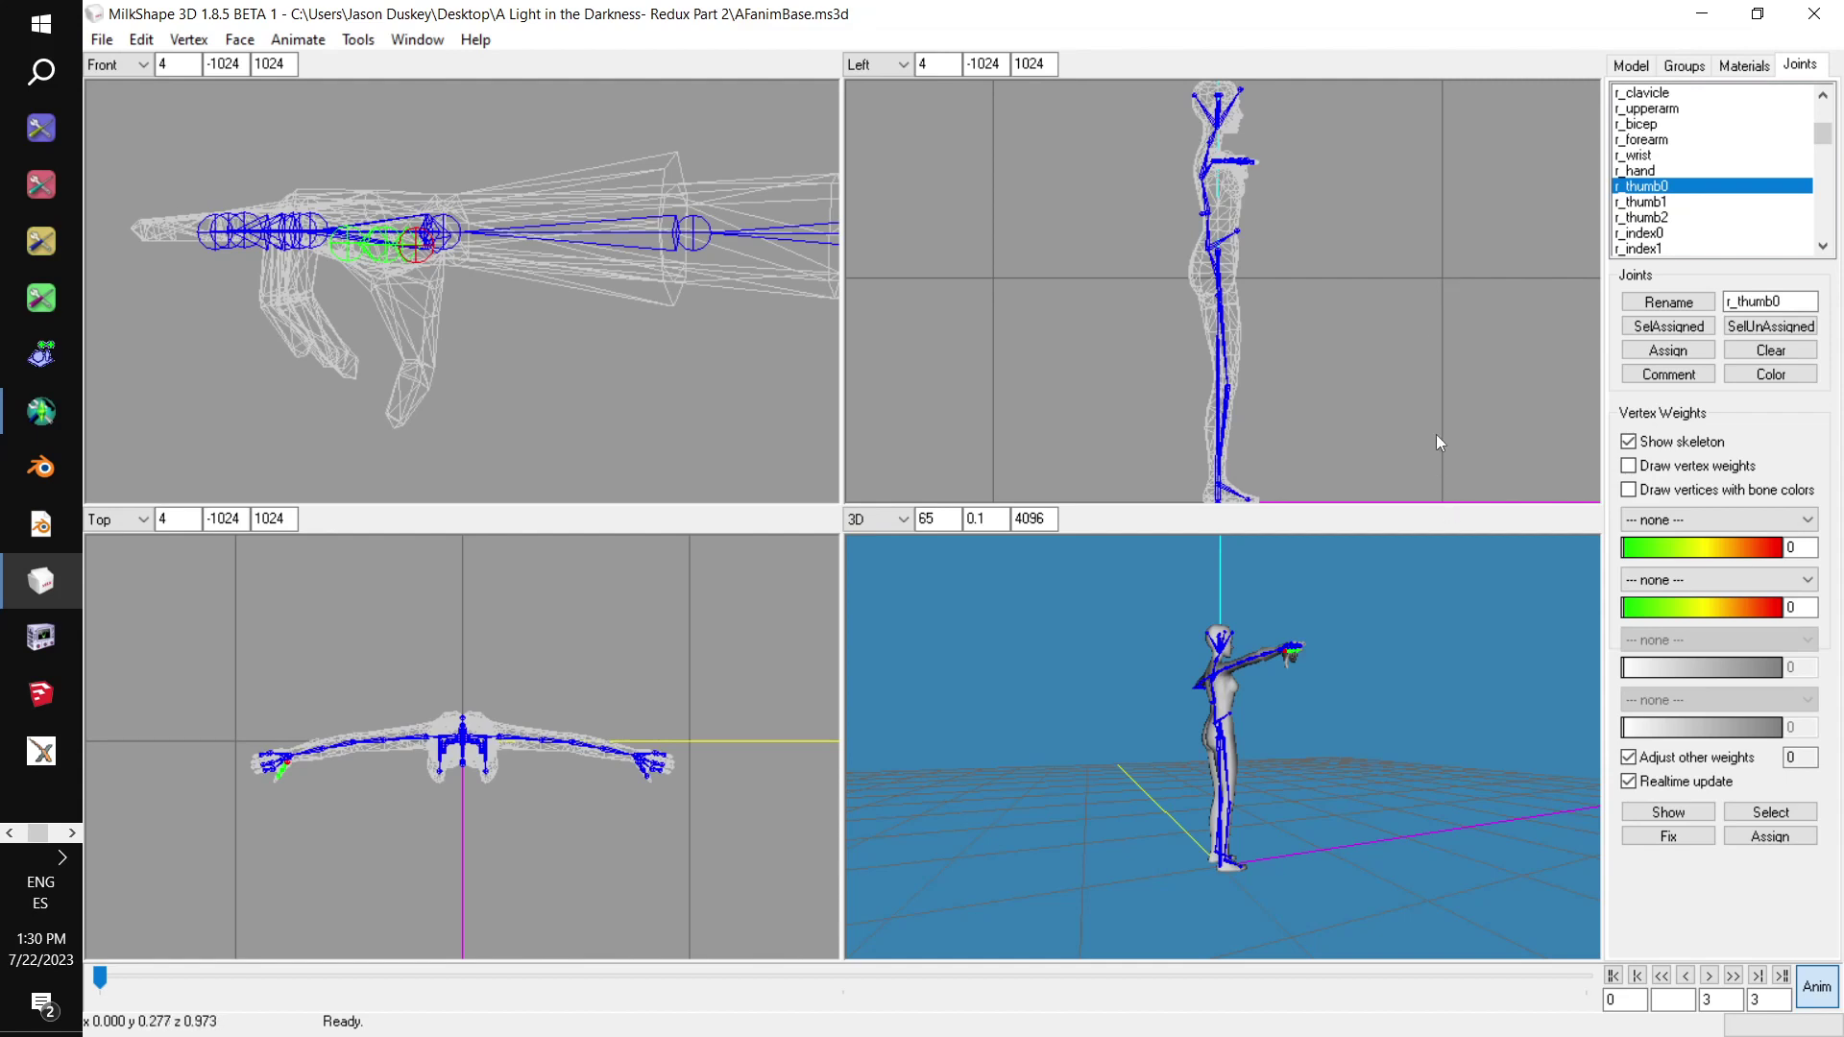
{"action": "left_click", "coordinate": [1630, 65]}
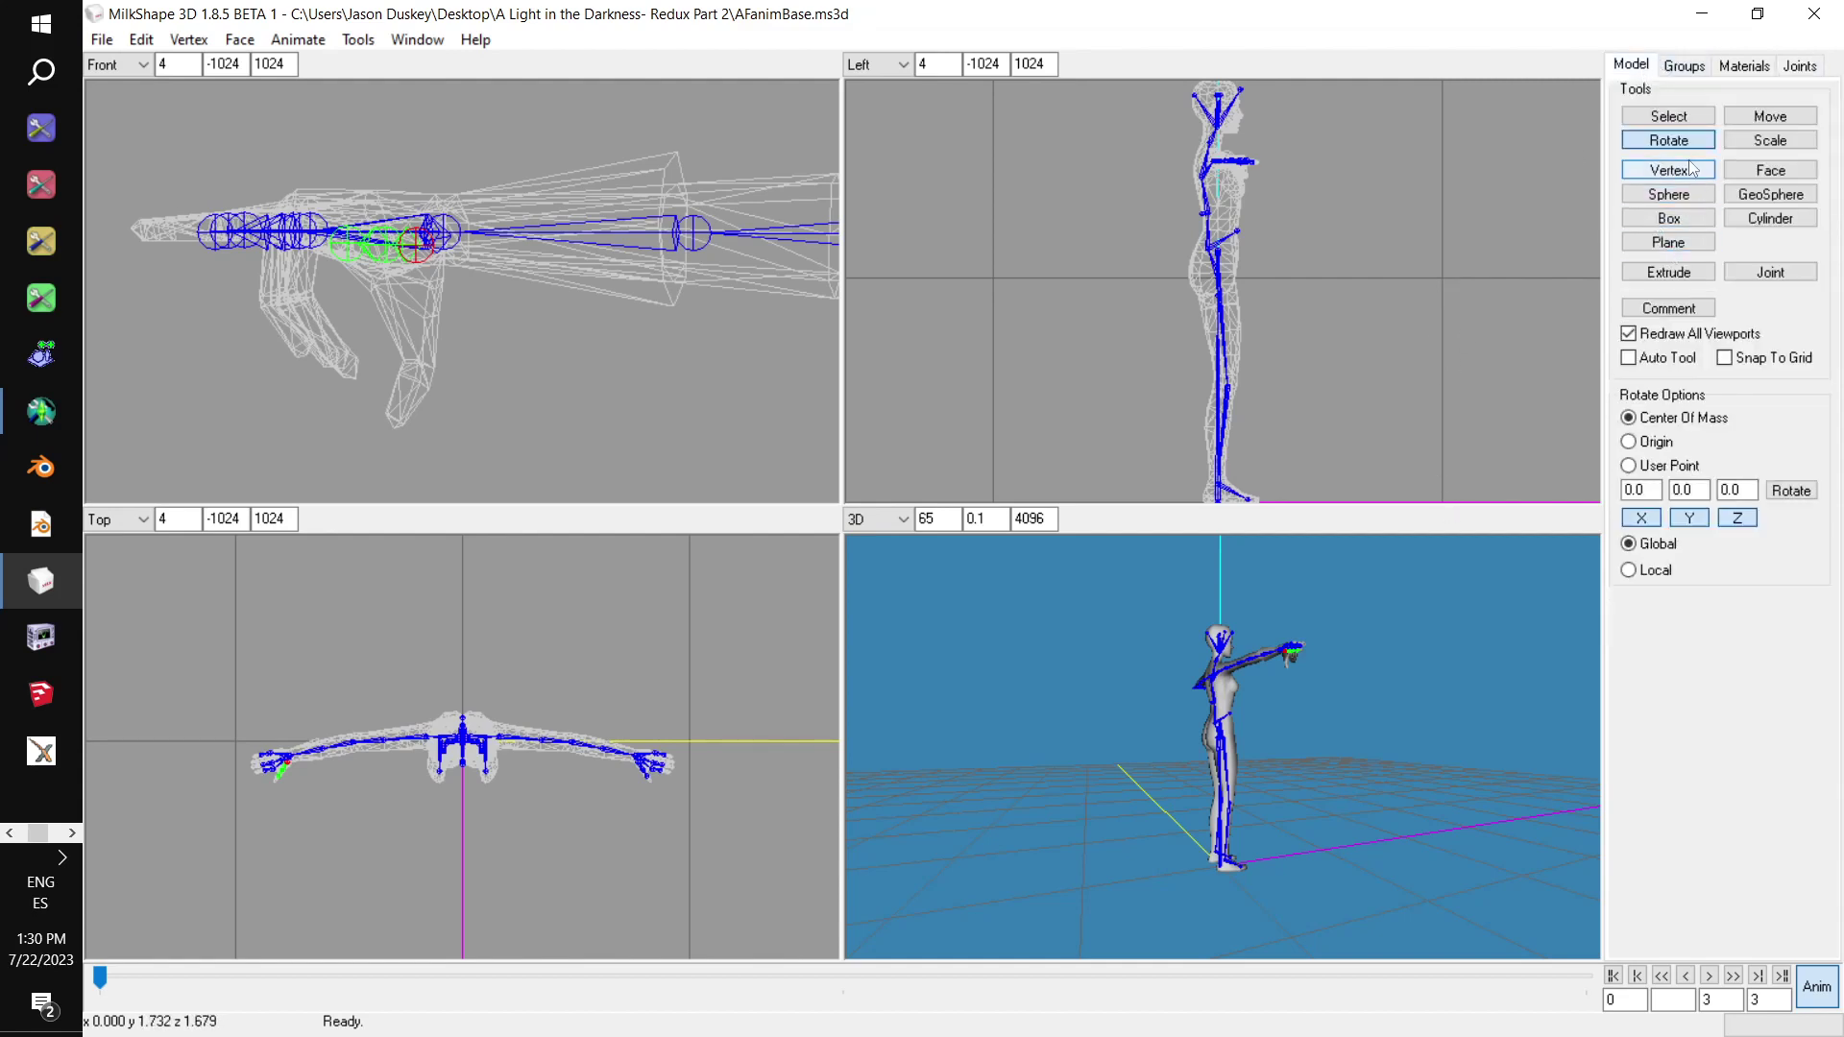
{"action": "scroll", "coordinate": [1321, 308], "scroll_direction": "up", "scroll_amount": 5}
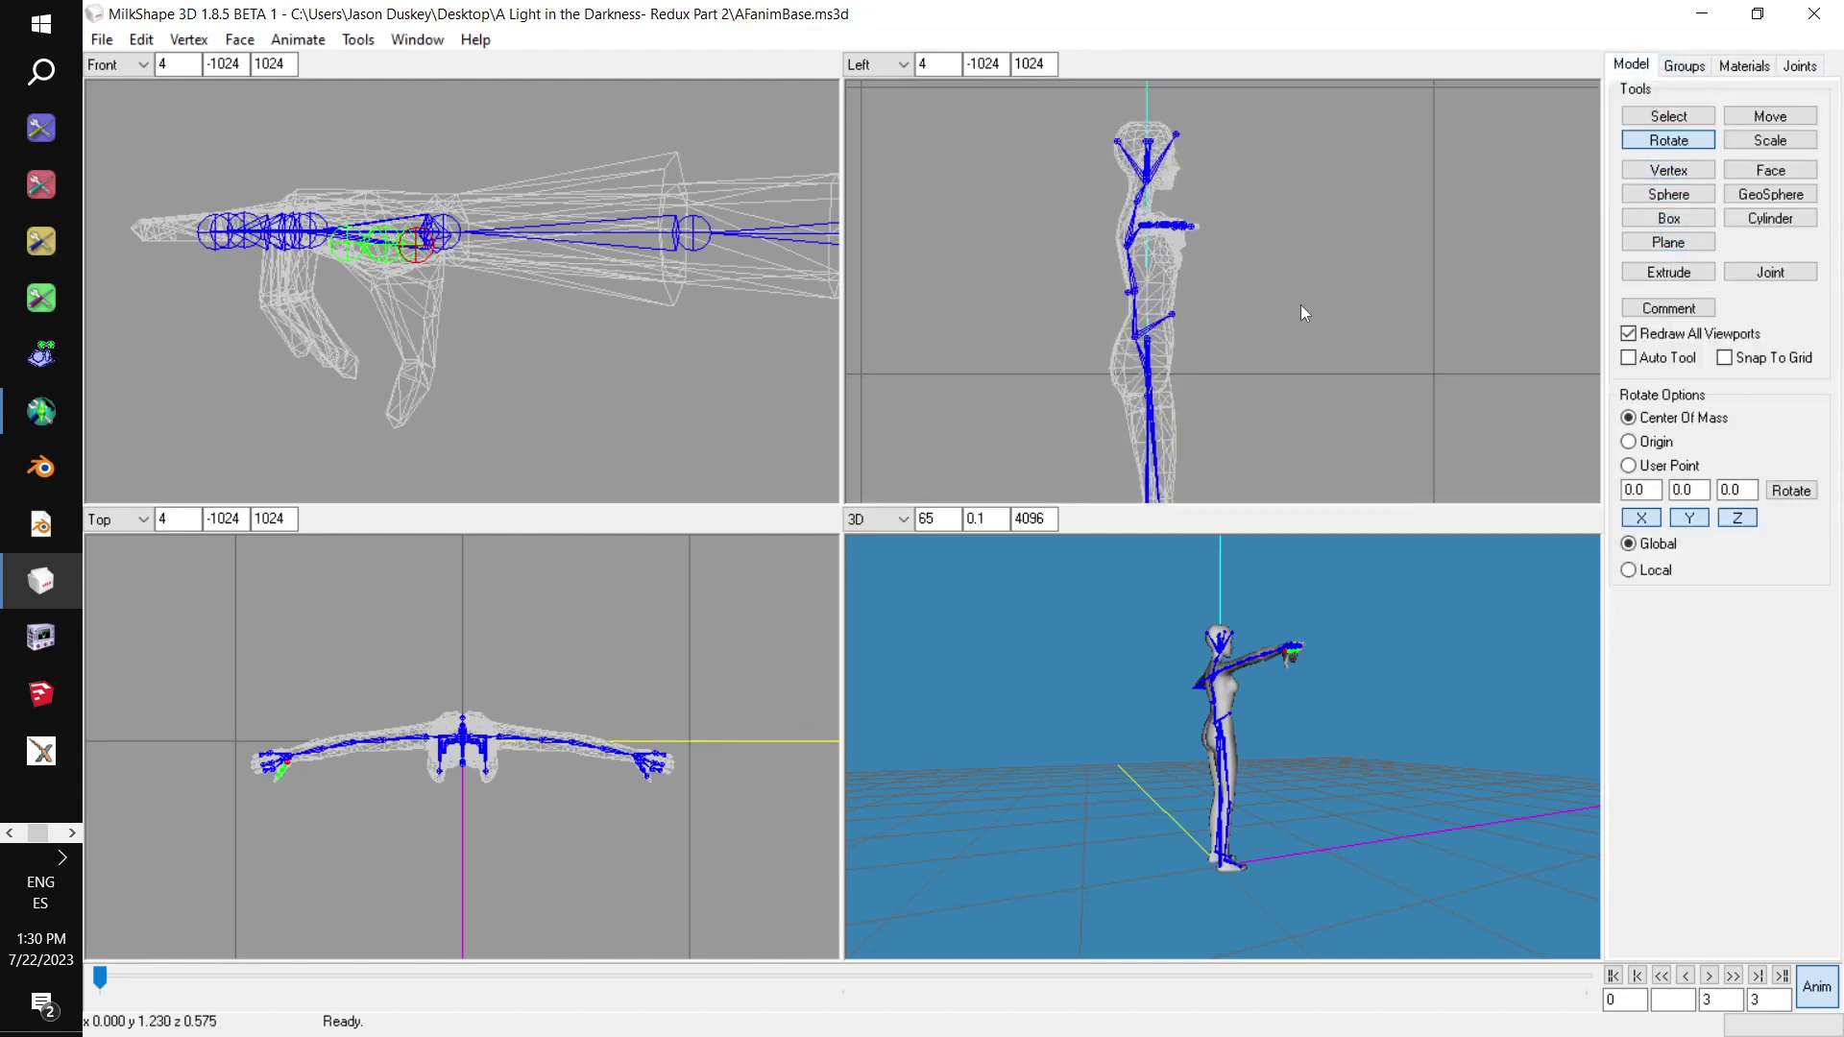
{"action": "left_click_drag", "start_coordinate": [1469, 653], "coordinate": [1421, 660]}
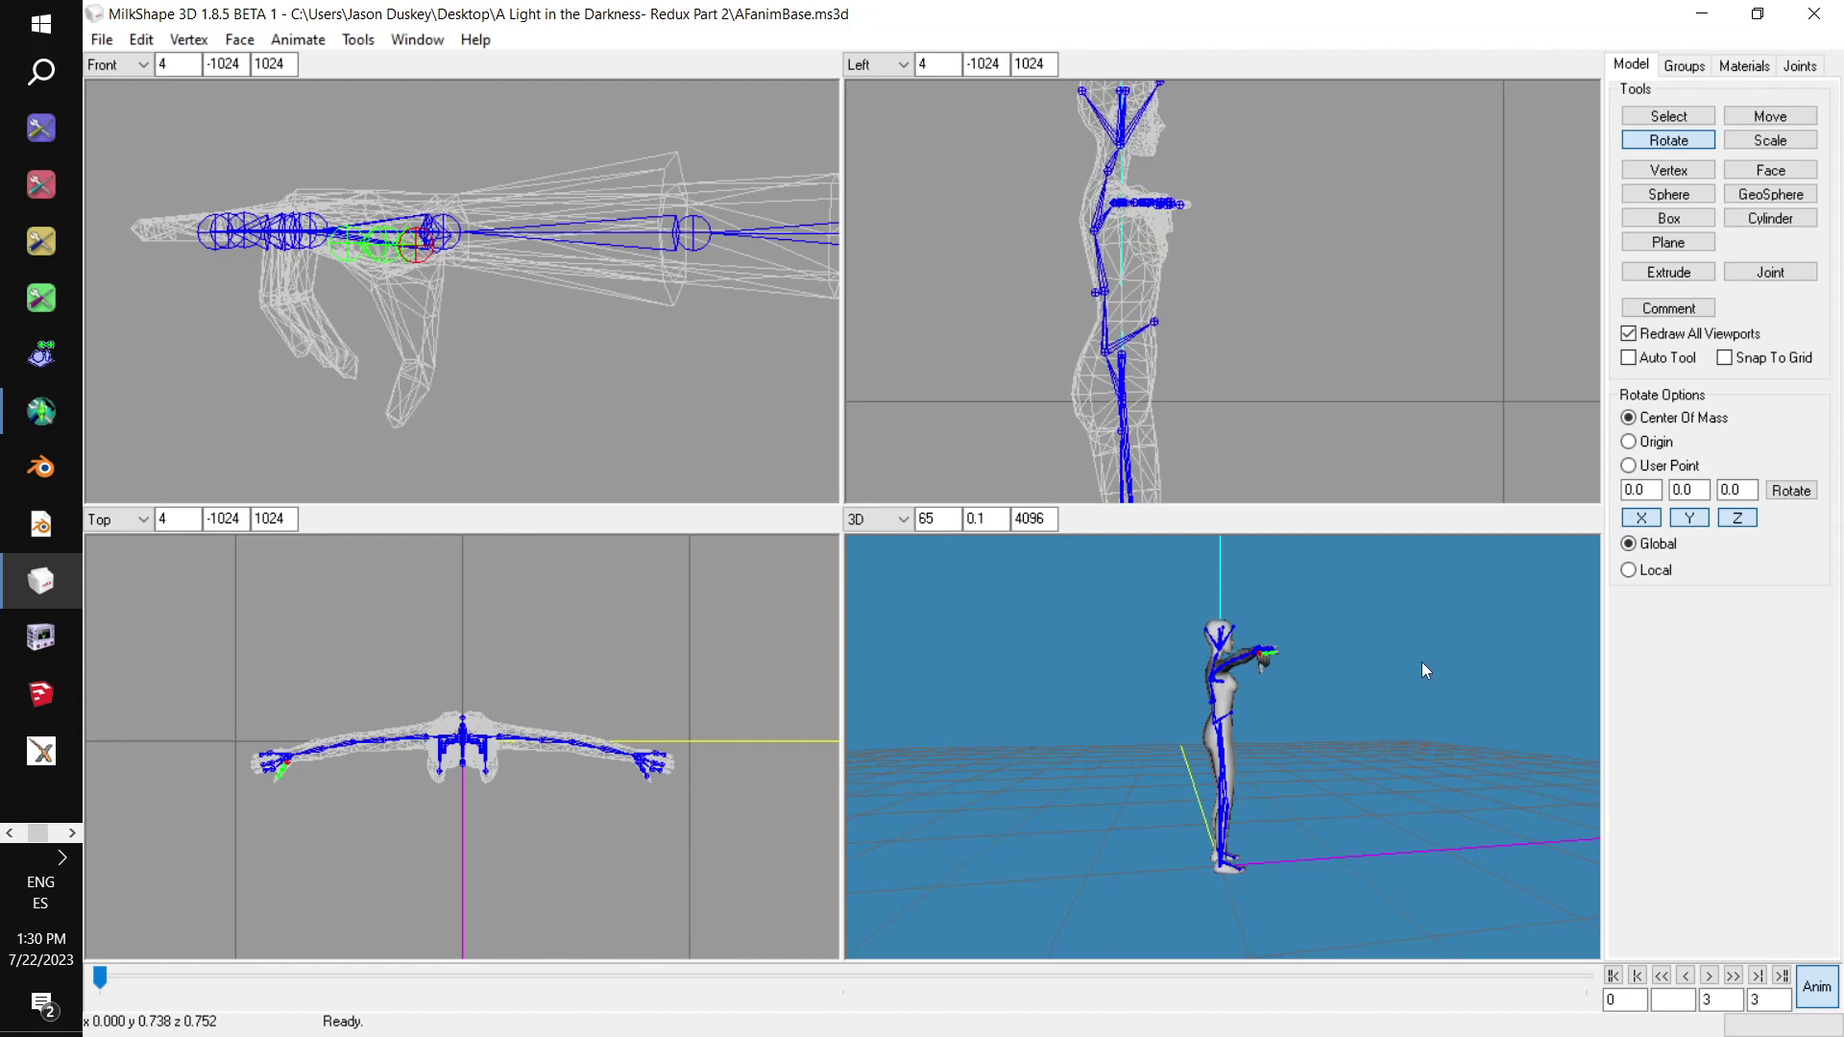
{"action": "left_click", "coordinate": [1628, 570]}
{"action": "left_click_drag", "start_coordinate": [1421, 696], "coordinate": [1352, 660]}
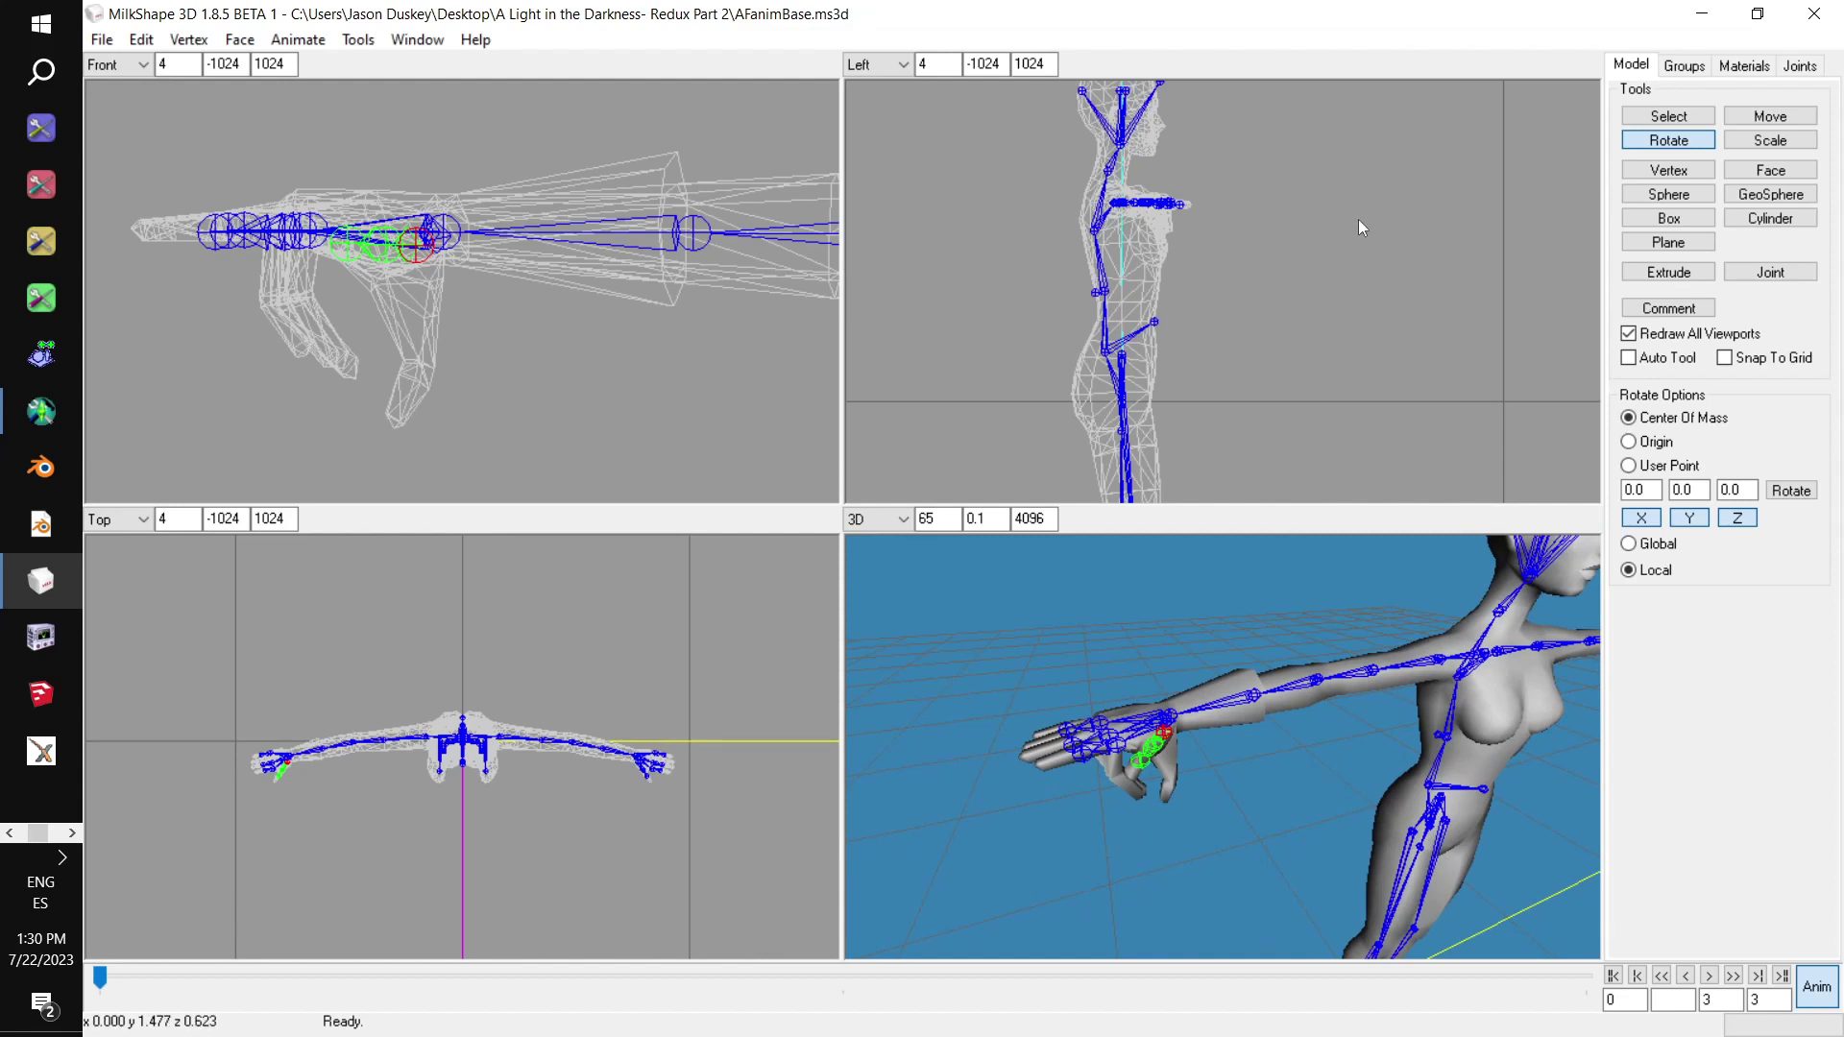
{"action": "left_click_drag", "start_coordinate": [1354, 219], "coordinate": [1334, 298]}
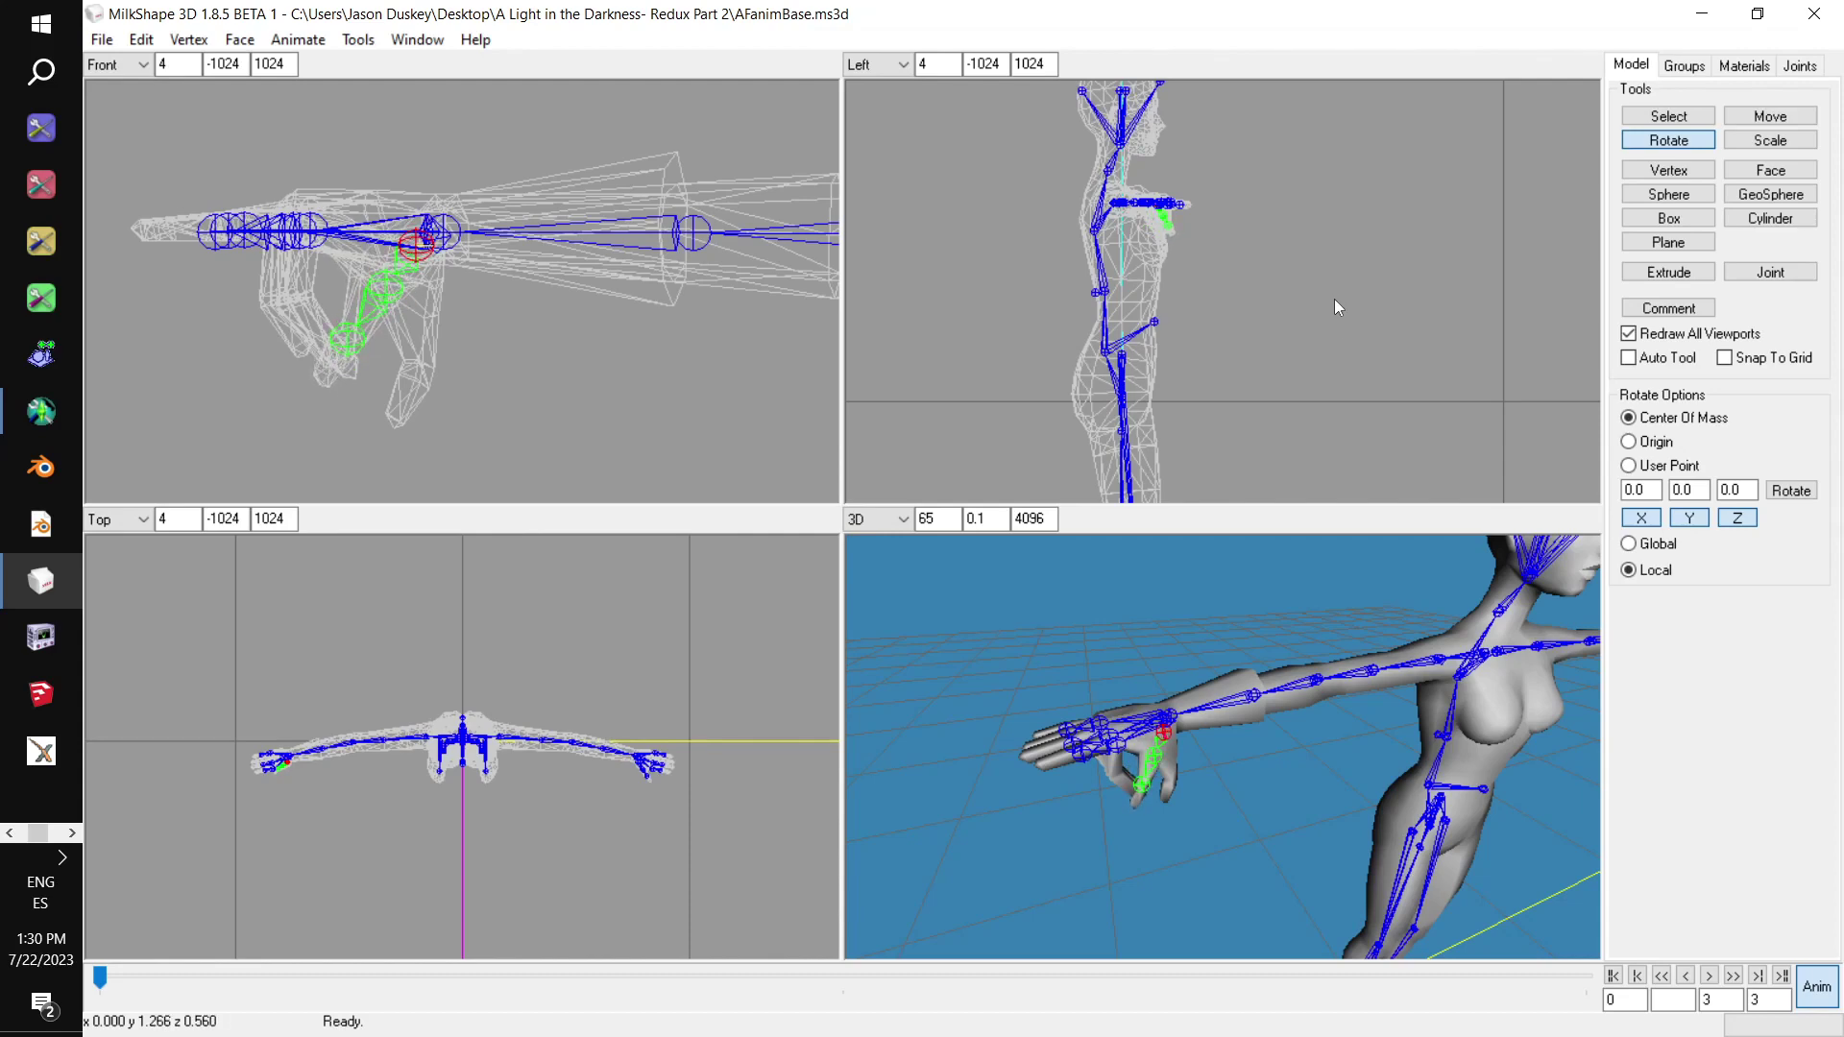
Refine the rotation of r_thumb0 until the thumb bones line up with the reference hand's thumb
{"action": "left_click_drag", "start_coordinate": [1403, 624], "coordinate": [1343, 682]}
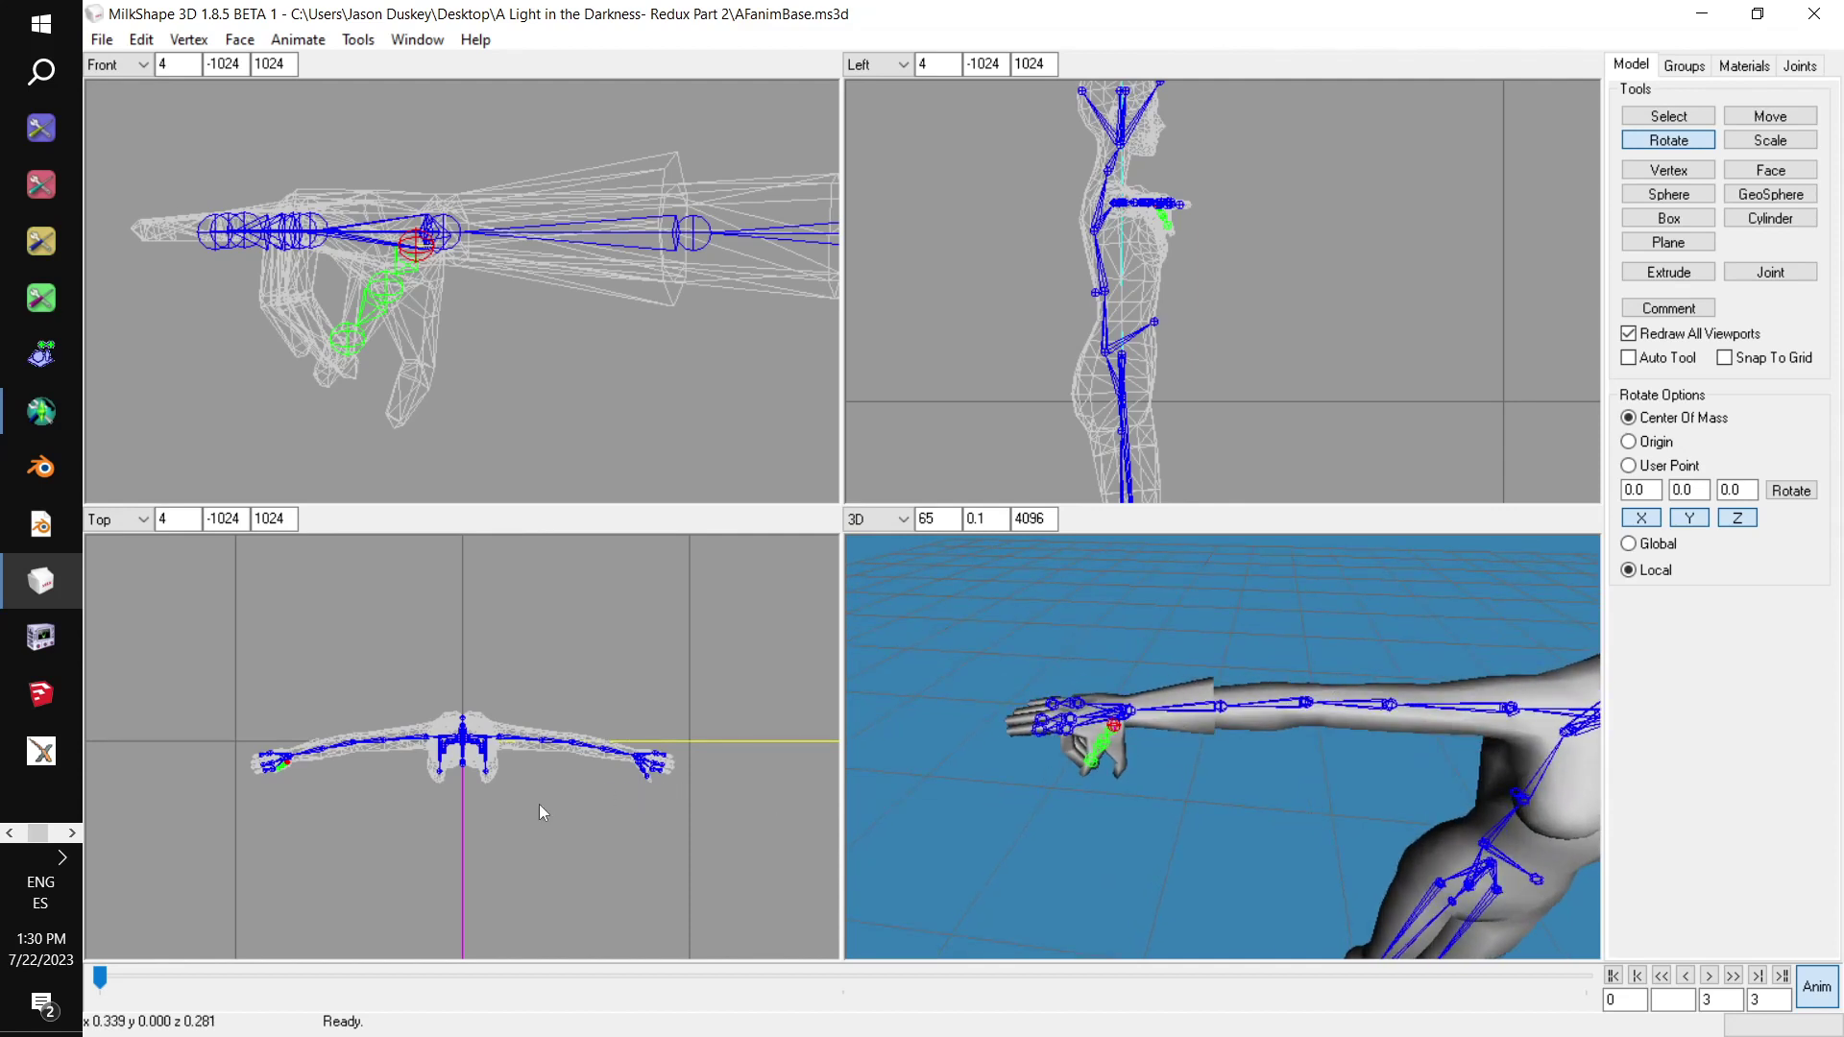
{"action": "left_click_drag", "start_coordinate": [538, 804], "coordinate": [518, 755]}
{"action": "key", "text": "ctrl+z"}
{"action": "left_click_drag", "start_coordinate": [606, 415], "coordinate": [599, 361]}
{"action": "left_click_drag", "start_coordinate": [1262, 752], "coordinate": [1369, 719]}
{"action": "left_click_drag", "start_coordinate": [1306, 389], "coordinate": [1307, 407]}
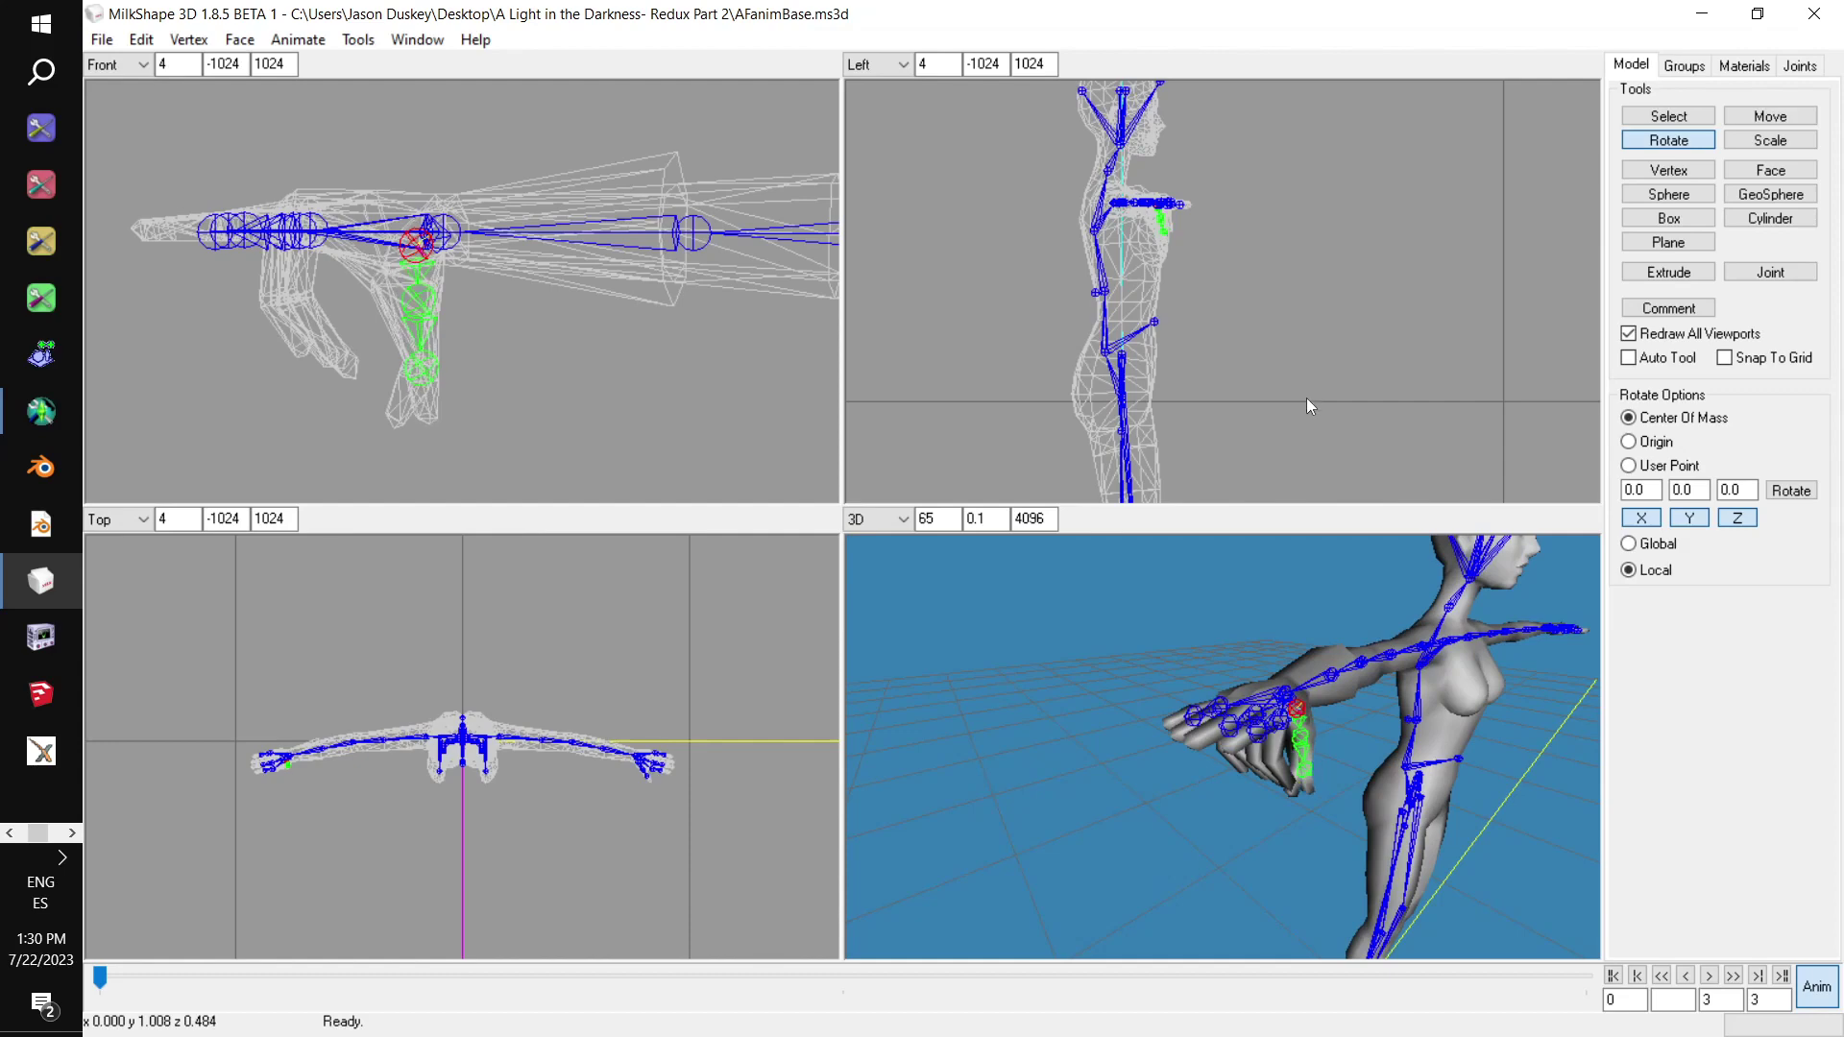
{"action": "mouse_move", "coordinate": [1339, 682]}
{"action": "left_mouse_down"}
{"action": "mouse_move", "coordinate": [1270, 671]}
{"action": "mouse_move", "coordinate": [1298, 687]}
{"action": "mouse_move", "coordinate": [1333, 653]}
{"action": "left_mouse_up"}
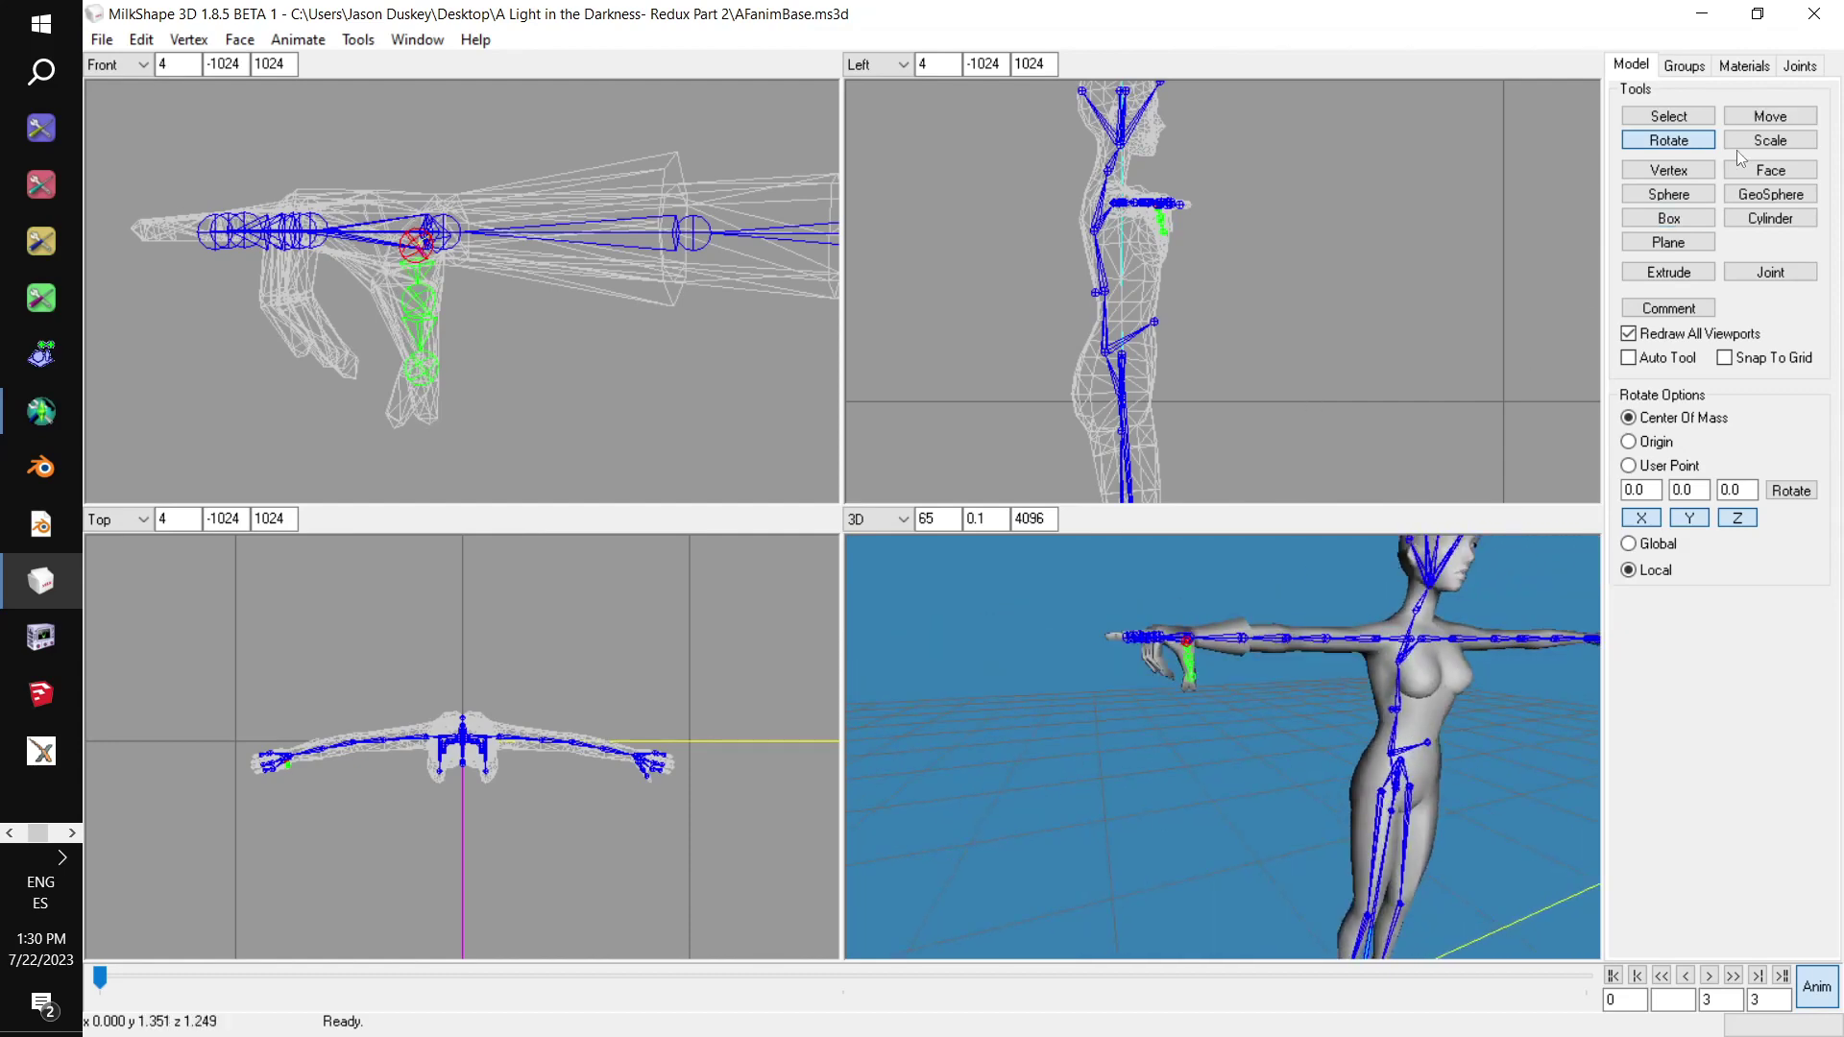
Rotate the r_thumb1 and r_thumb2 joints slightly to match the reference hand's thumb
{"action": "left_click", "coordinate": [1800, 66]}
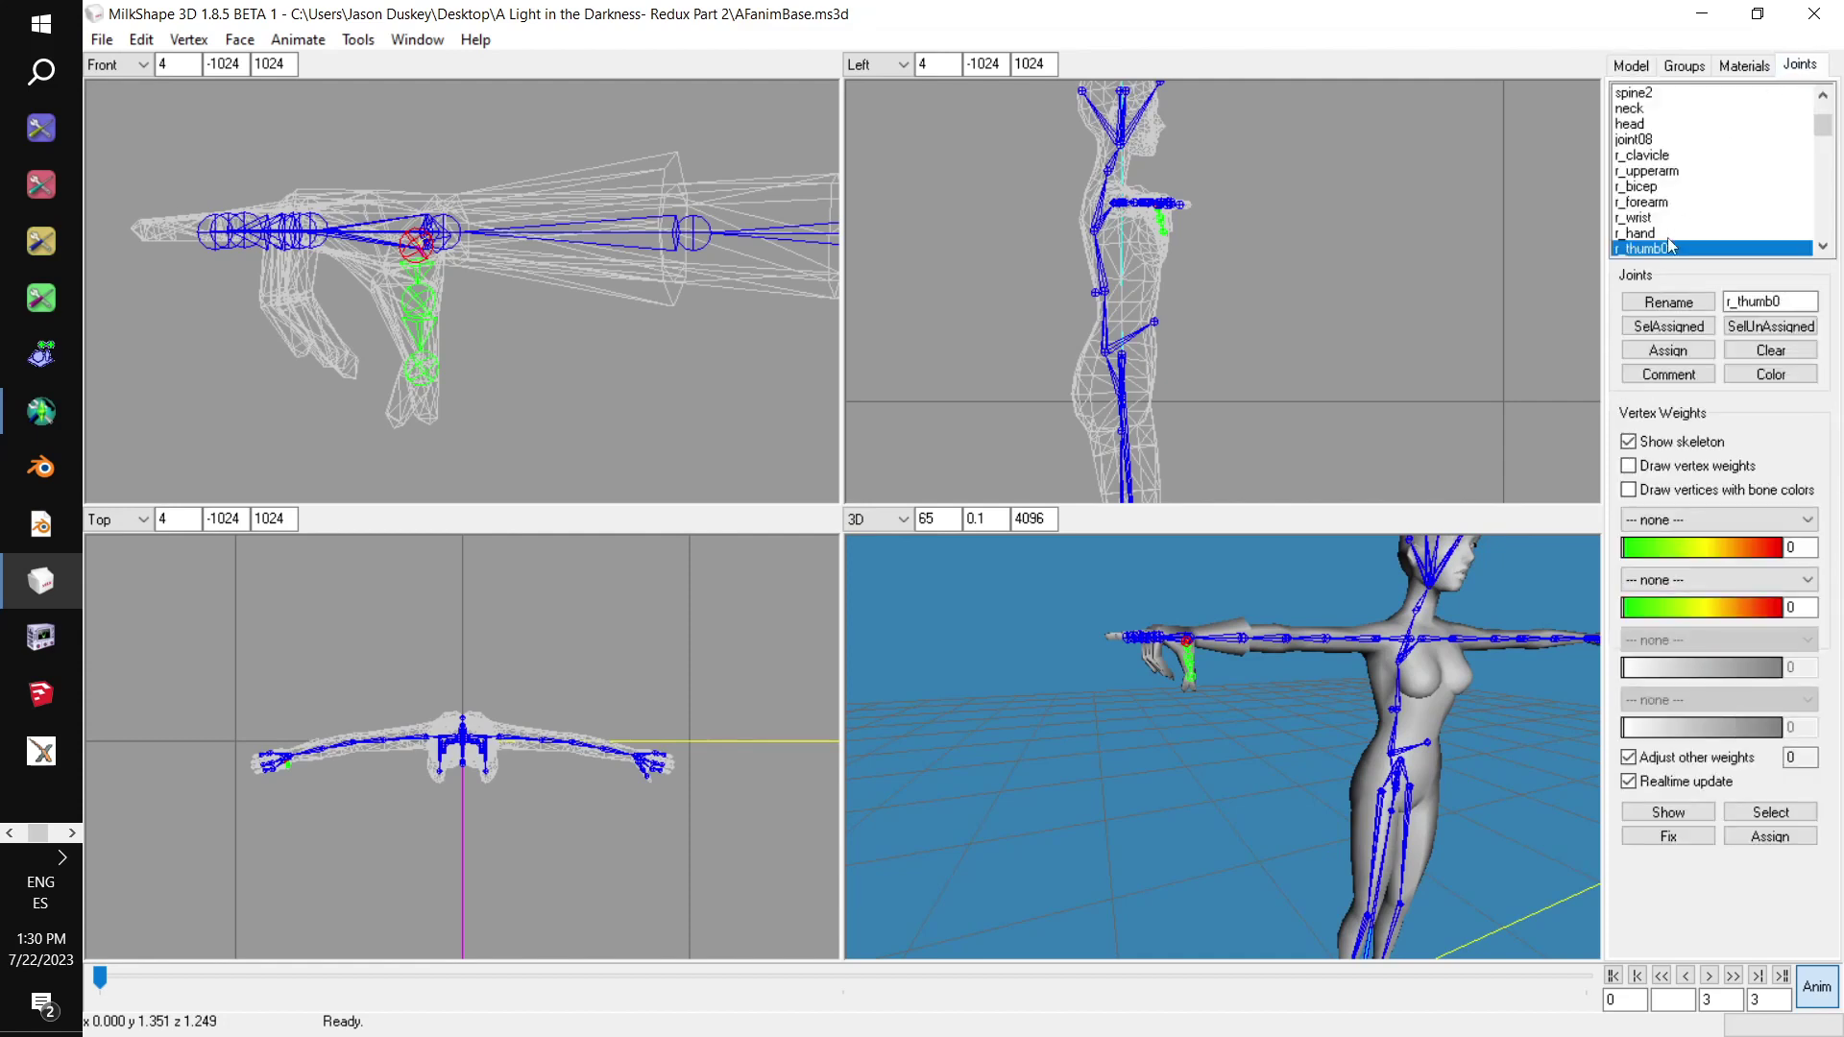
{"action": "scroll", "coordinate": [1663, 202], "scroll_direction": "down", "scroll_amount": 2}
{"action": "left_click", "coordinate": [1657, 172]}
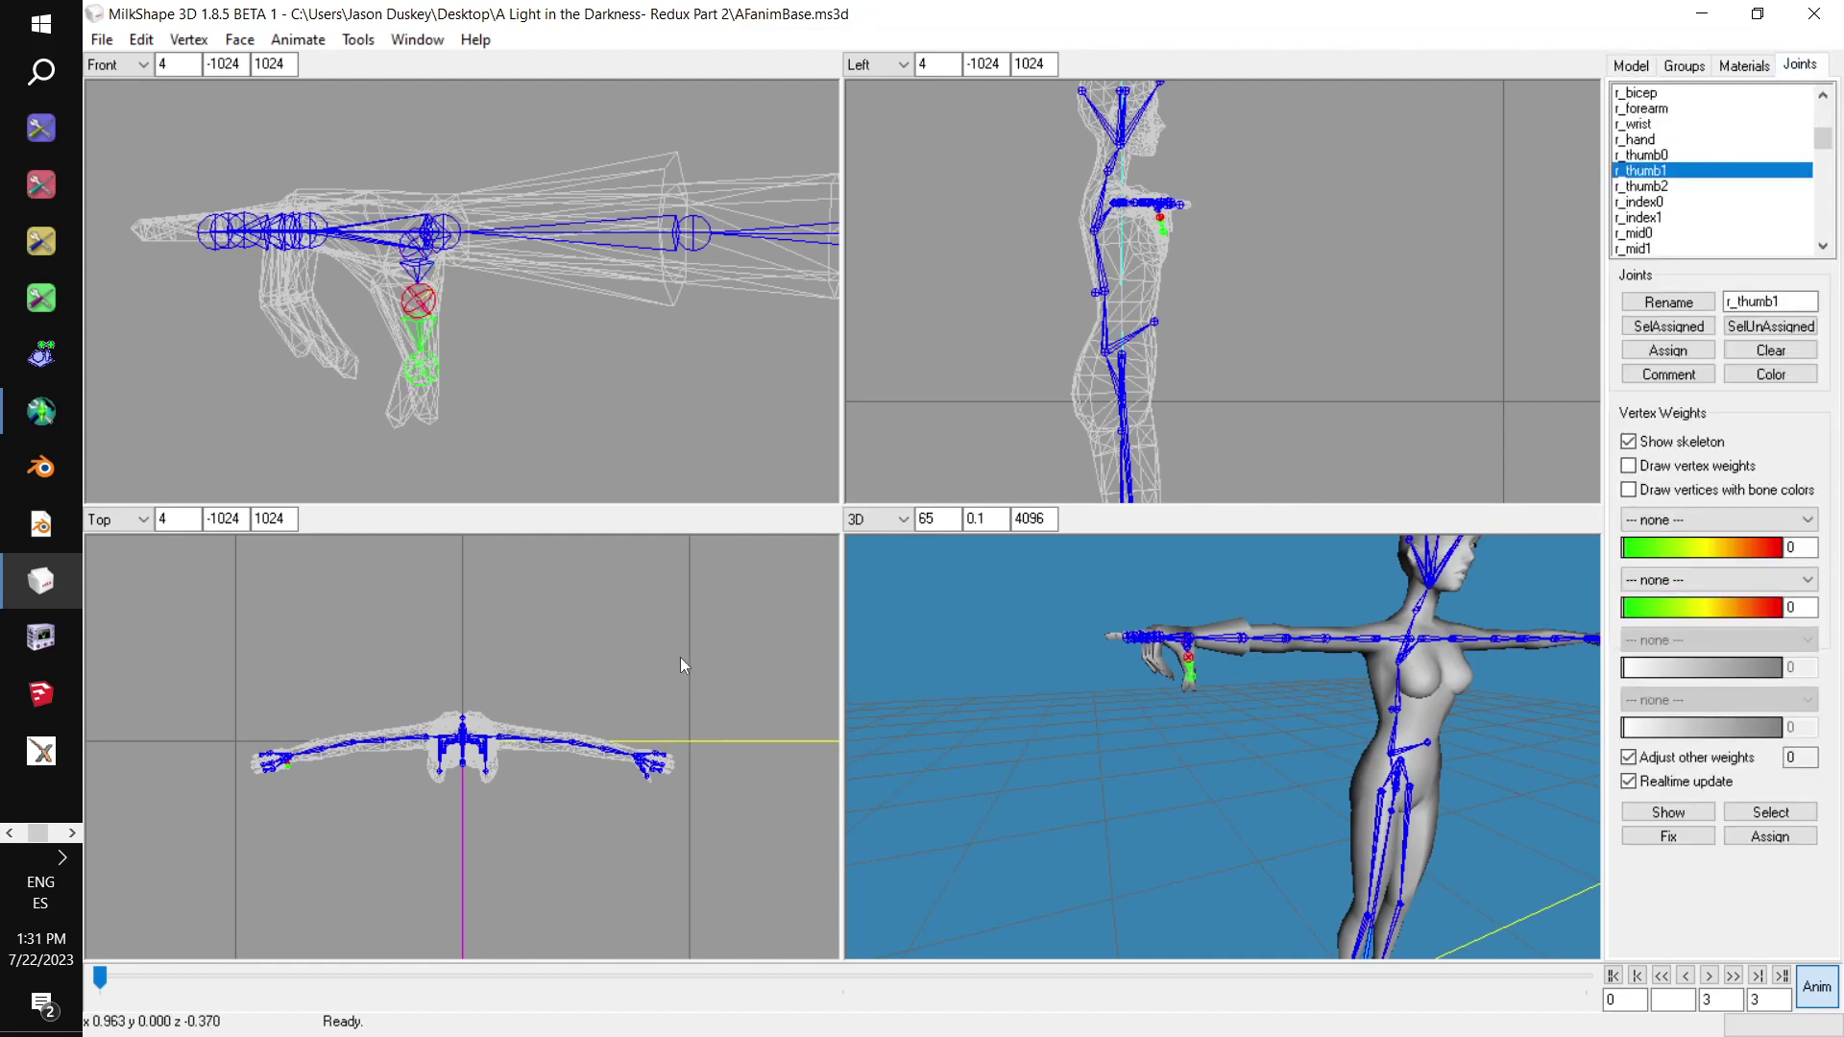
{"action": "mouse_move", "coordinate": [683, 661]}
{"action": "left_mouse_down"}
{"action": "mouse_move", "coordinate": [694, 647]}
{"action": "mouse_move", "coordinate": [697, 665]}
{"action": "left_mouse_up"}
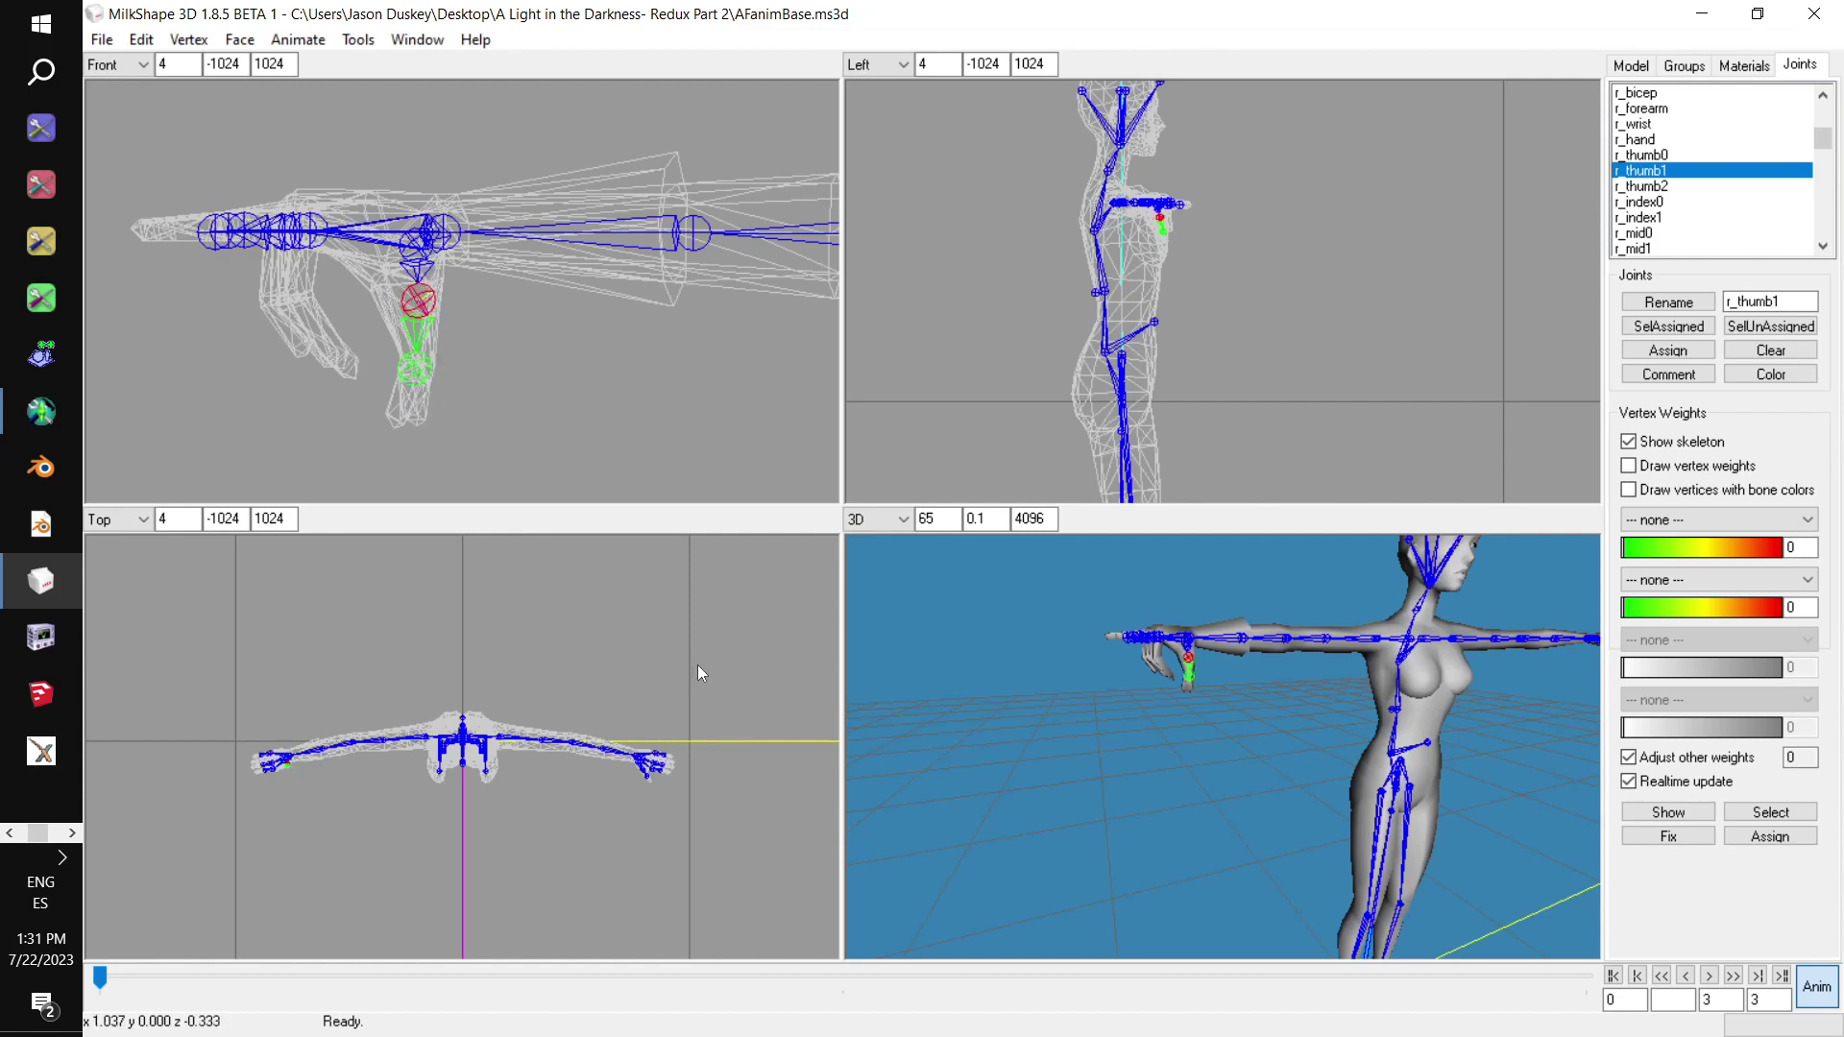
{"action": "left_click", "coordinate": [1667, 189]}
{"action": "left_click_drag", "start_coordinate": [603, 725], "coordinate": [602, 749]}
{"action": "left_click_drag", "start_coordinate": [1147, 734], "coordinate": [1269, 752]}
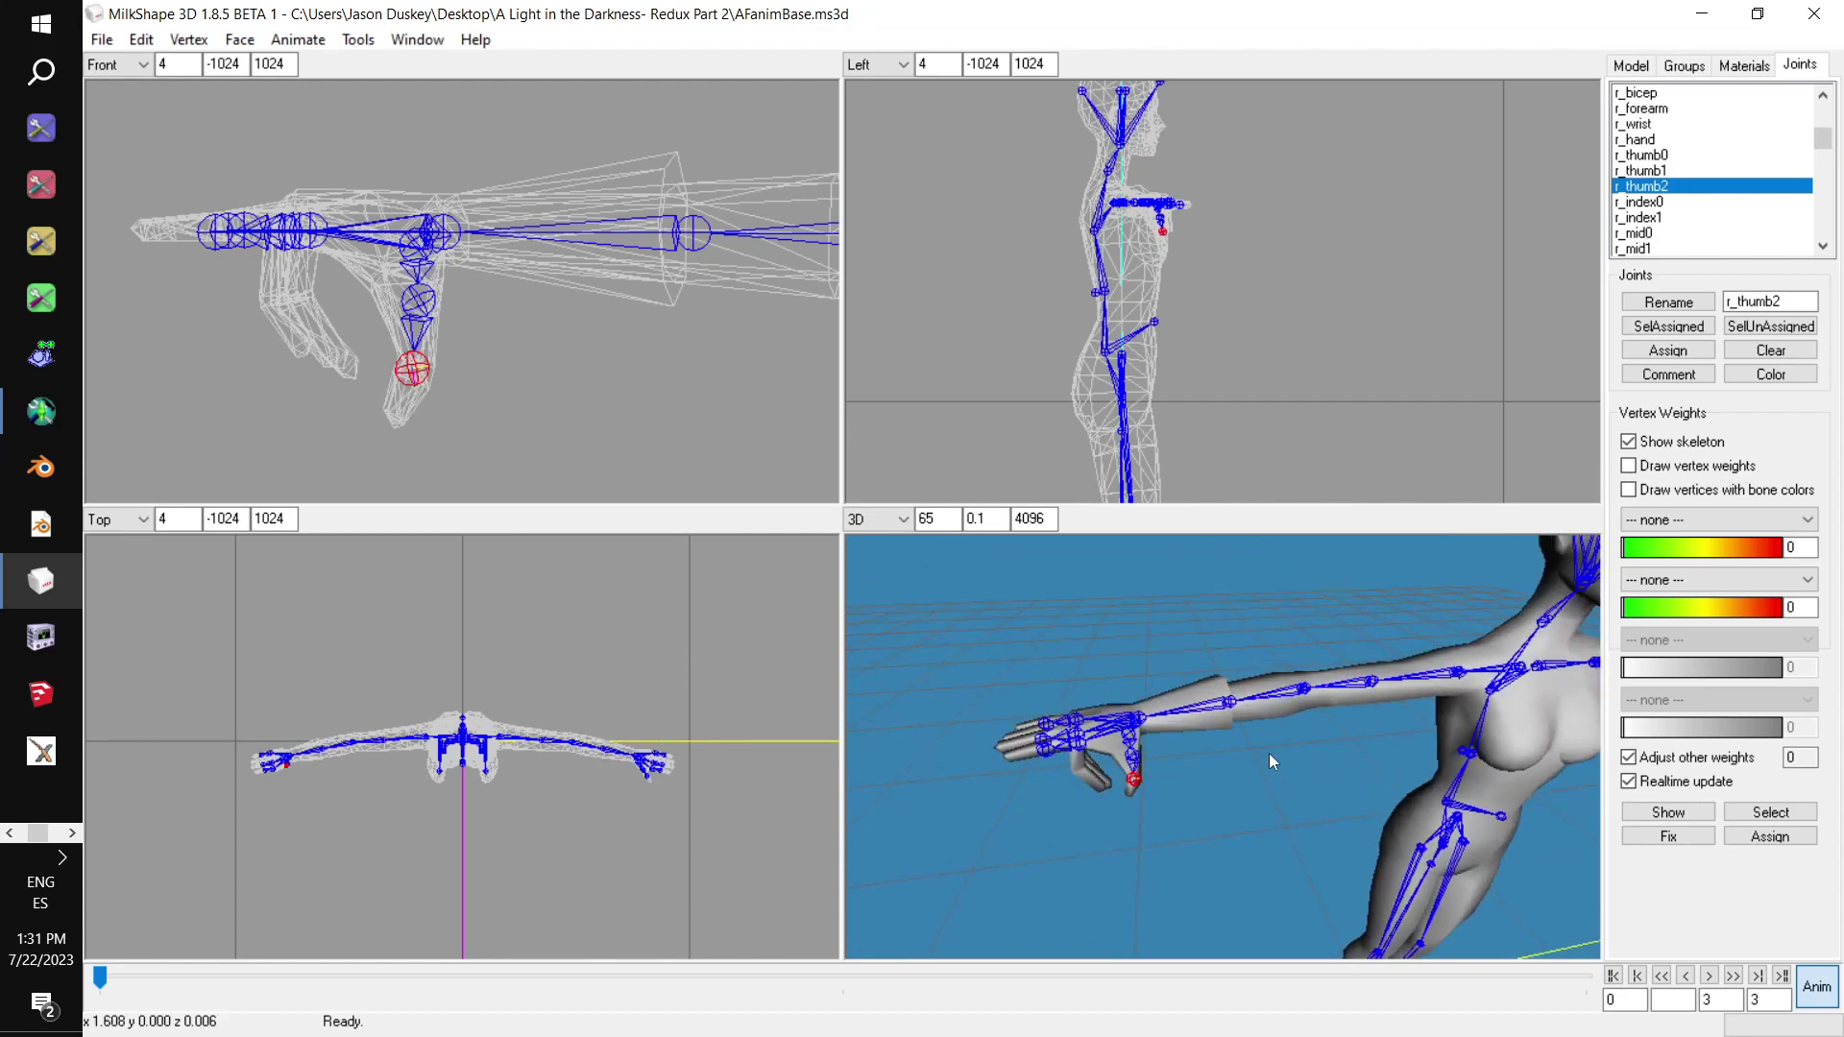
Bend the right index finger by rotating r_index0 and r_index1 to follow the curled finger of the reference hand
{"action": "left_click", "coordinate": [1708, 218]}
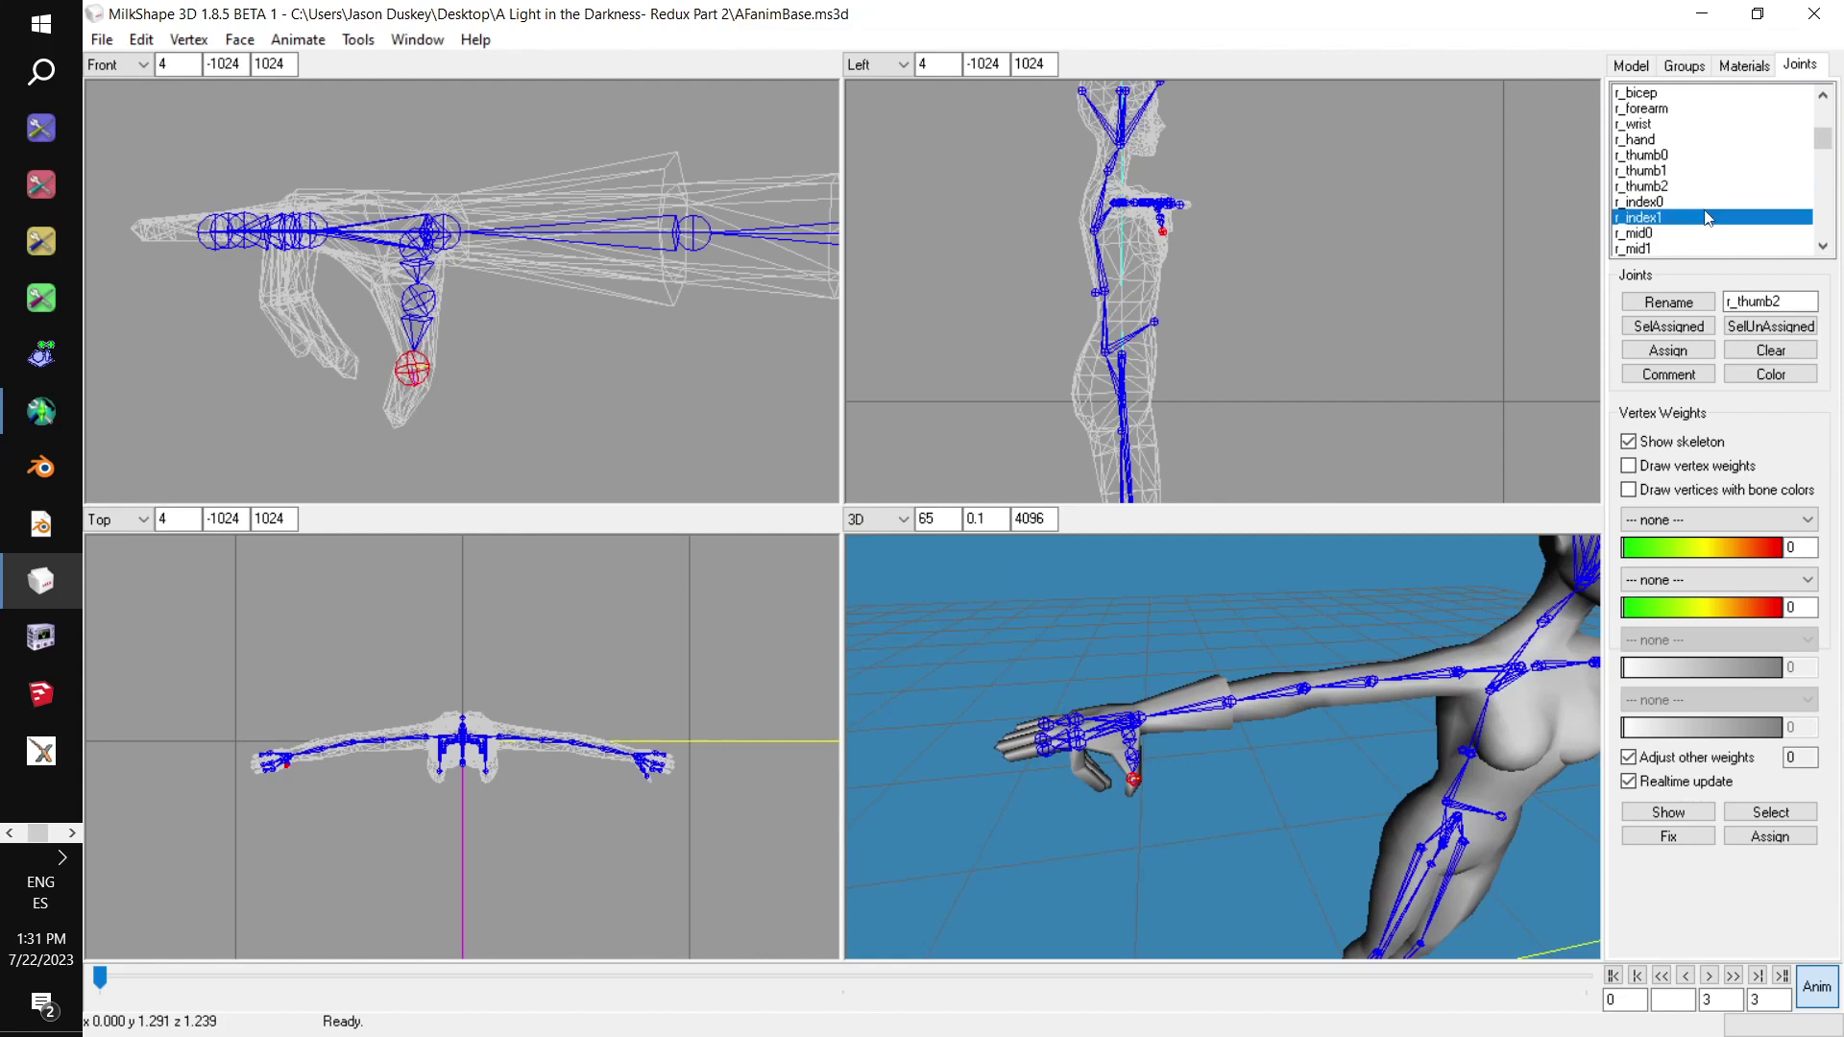
{"action": "left_click", "coordinate": [1686, 203]}
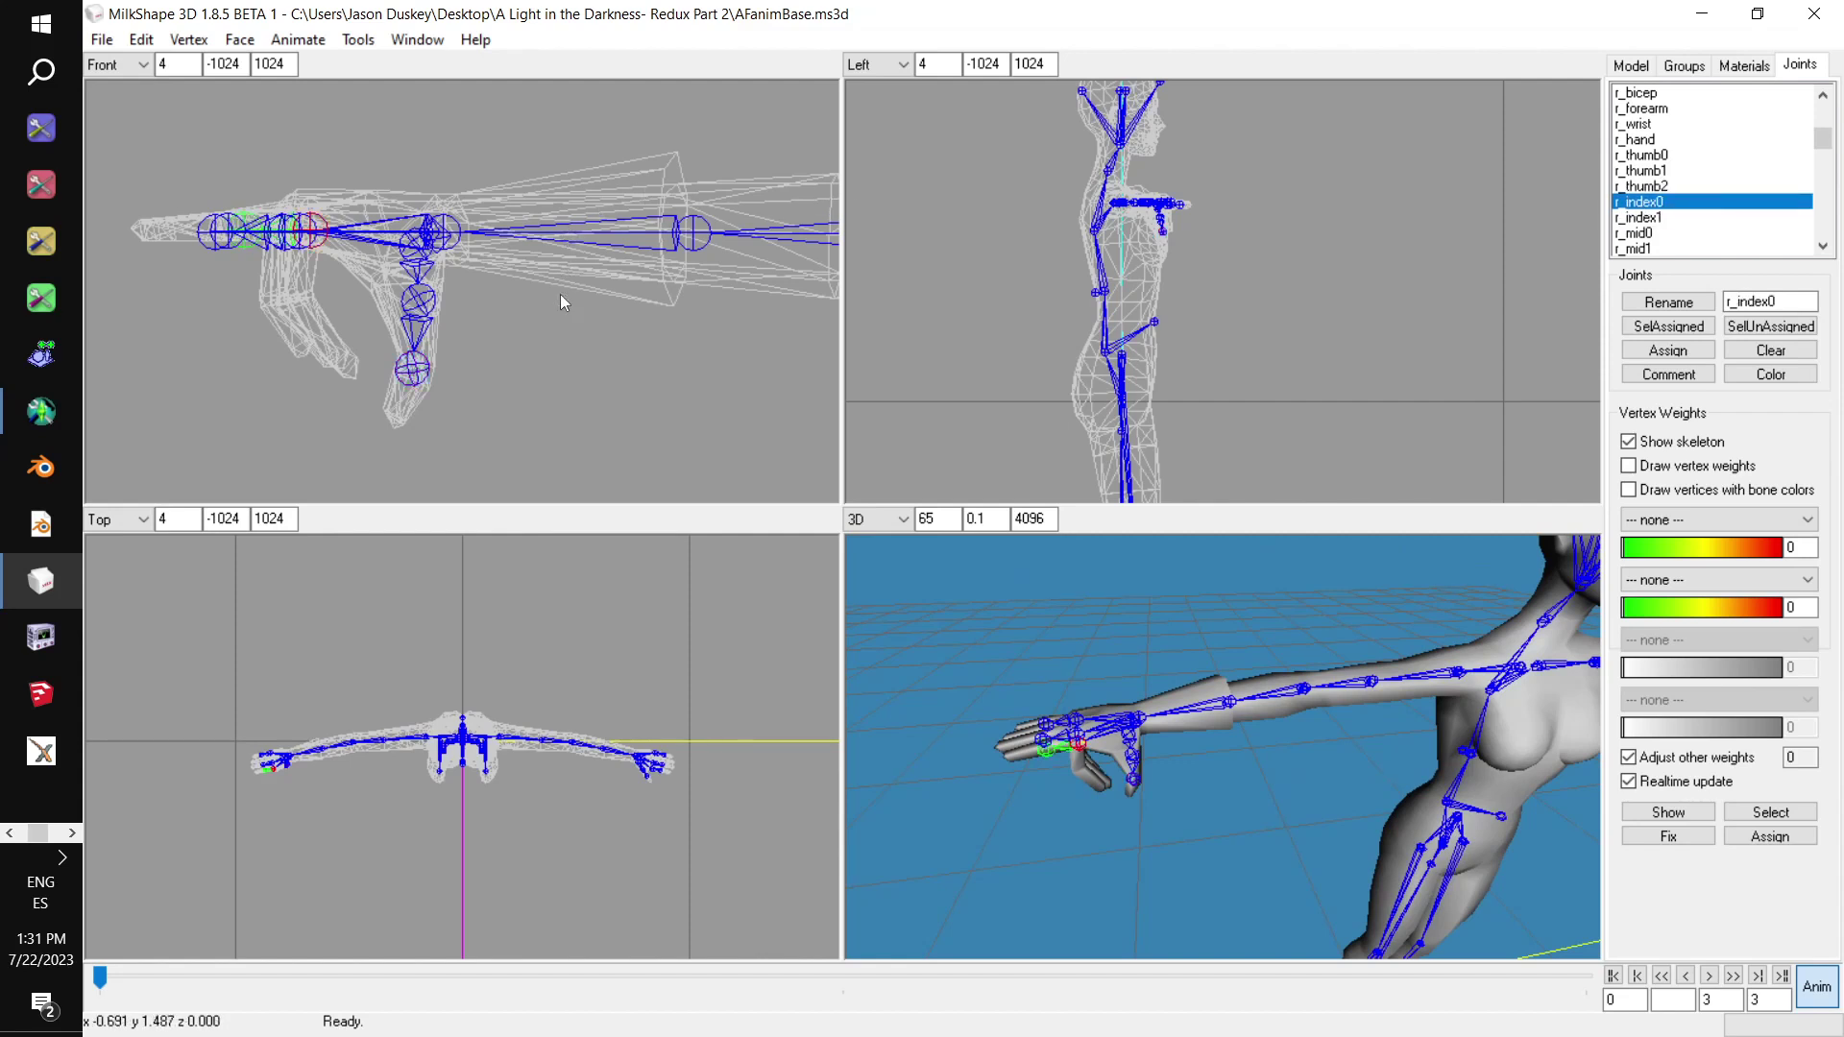
{"action": "left_click_drag", "start_coordinate": [556, 300], "coordinate": [533, 197]}
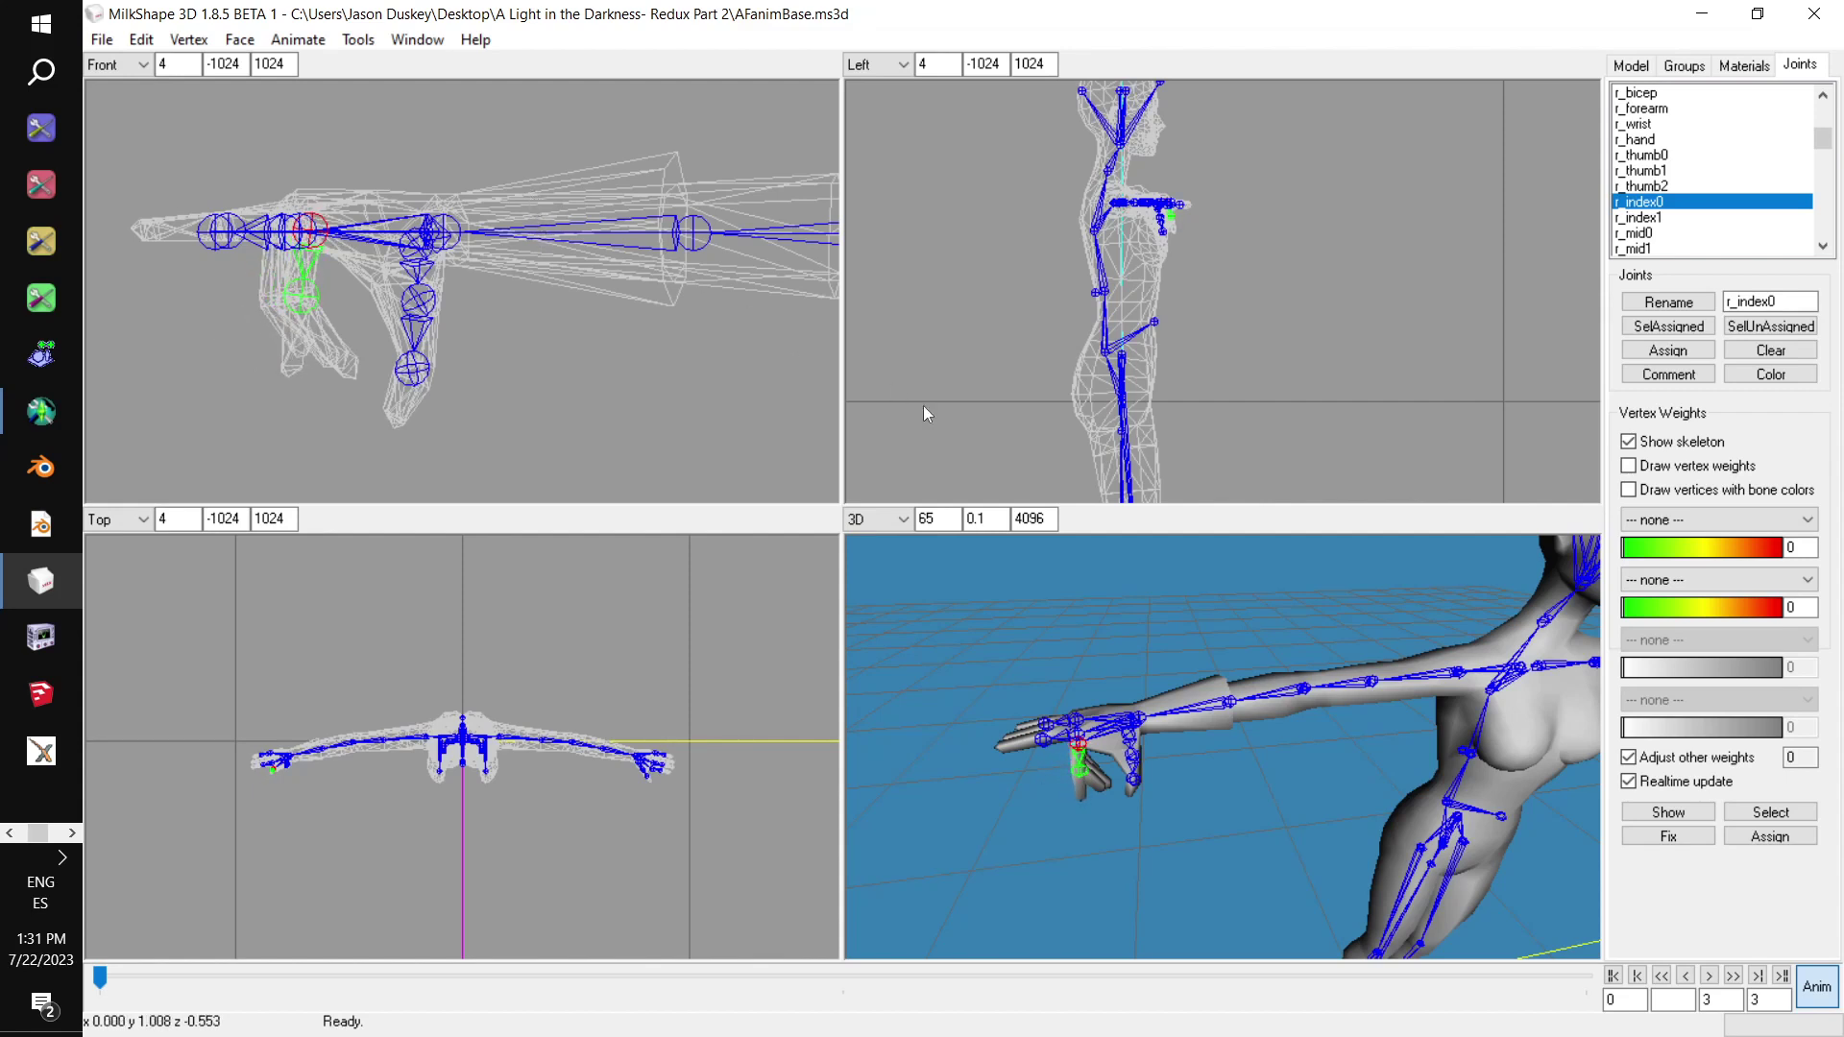
{"action": "left_click", "coordinate": [1649, 220]}
{"action": "left_click_drag", "start_coordinate": [545, 374], "coordinate": [546, 328]}
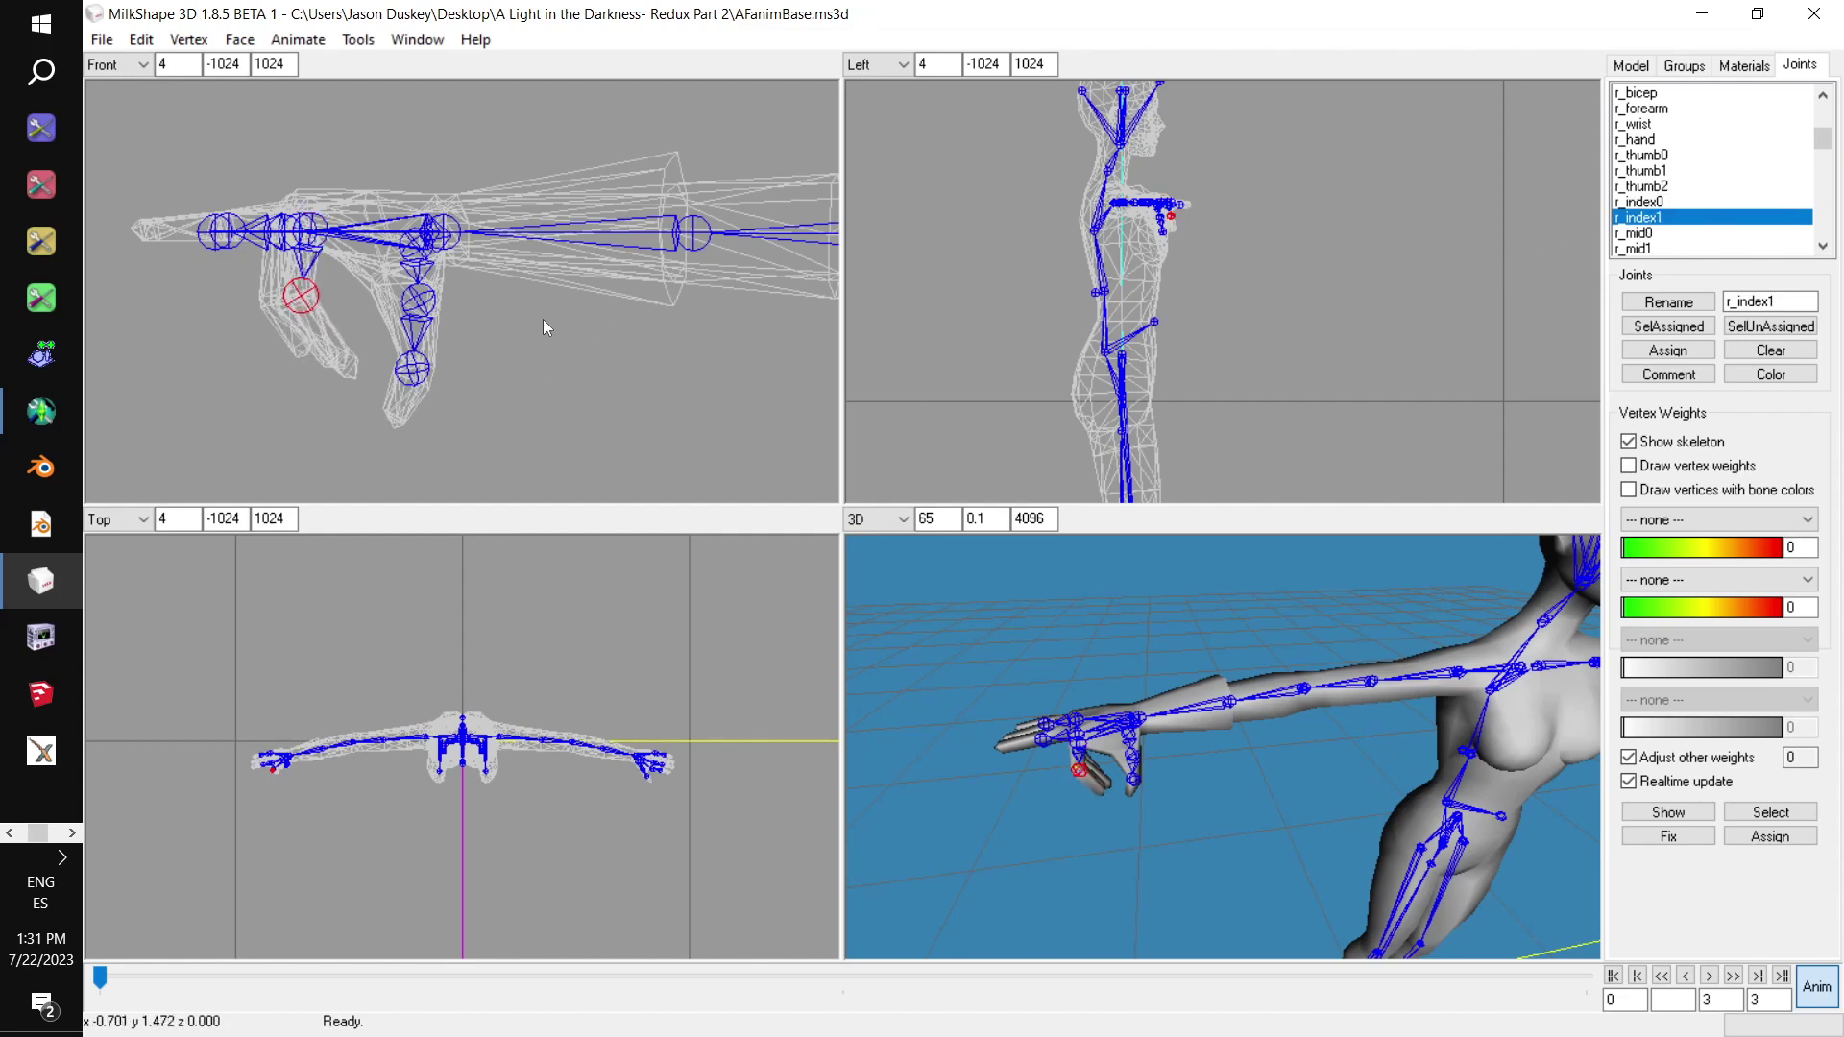
Curl the right middle finger by rotating r_mid0 and r_mid1 to match the reference hand
{"action": "left_click", "coordinate": [1642, 233]}
{"action": "left_click_drag", "start_coordinate": [651, 224], "coordinate": [531, 184]}
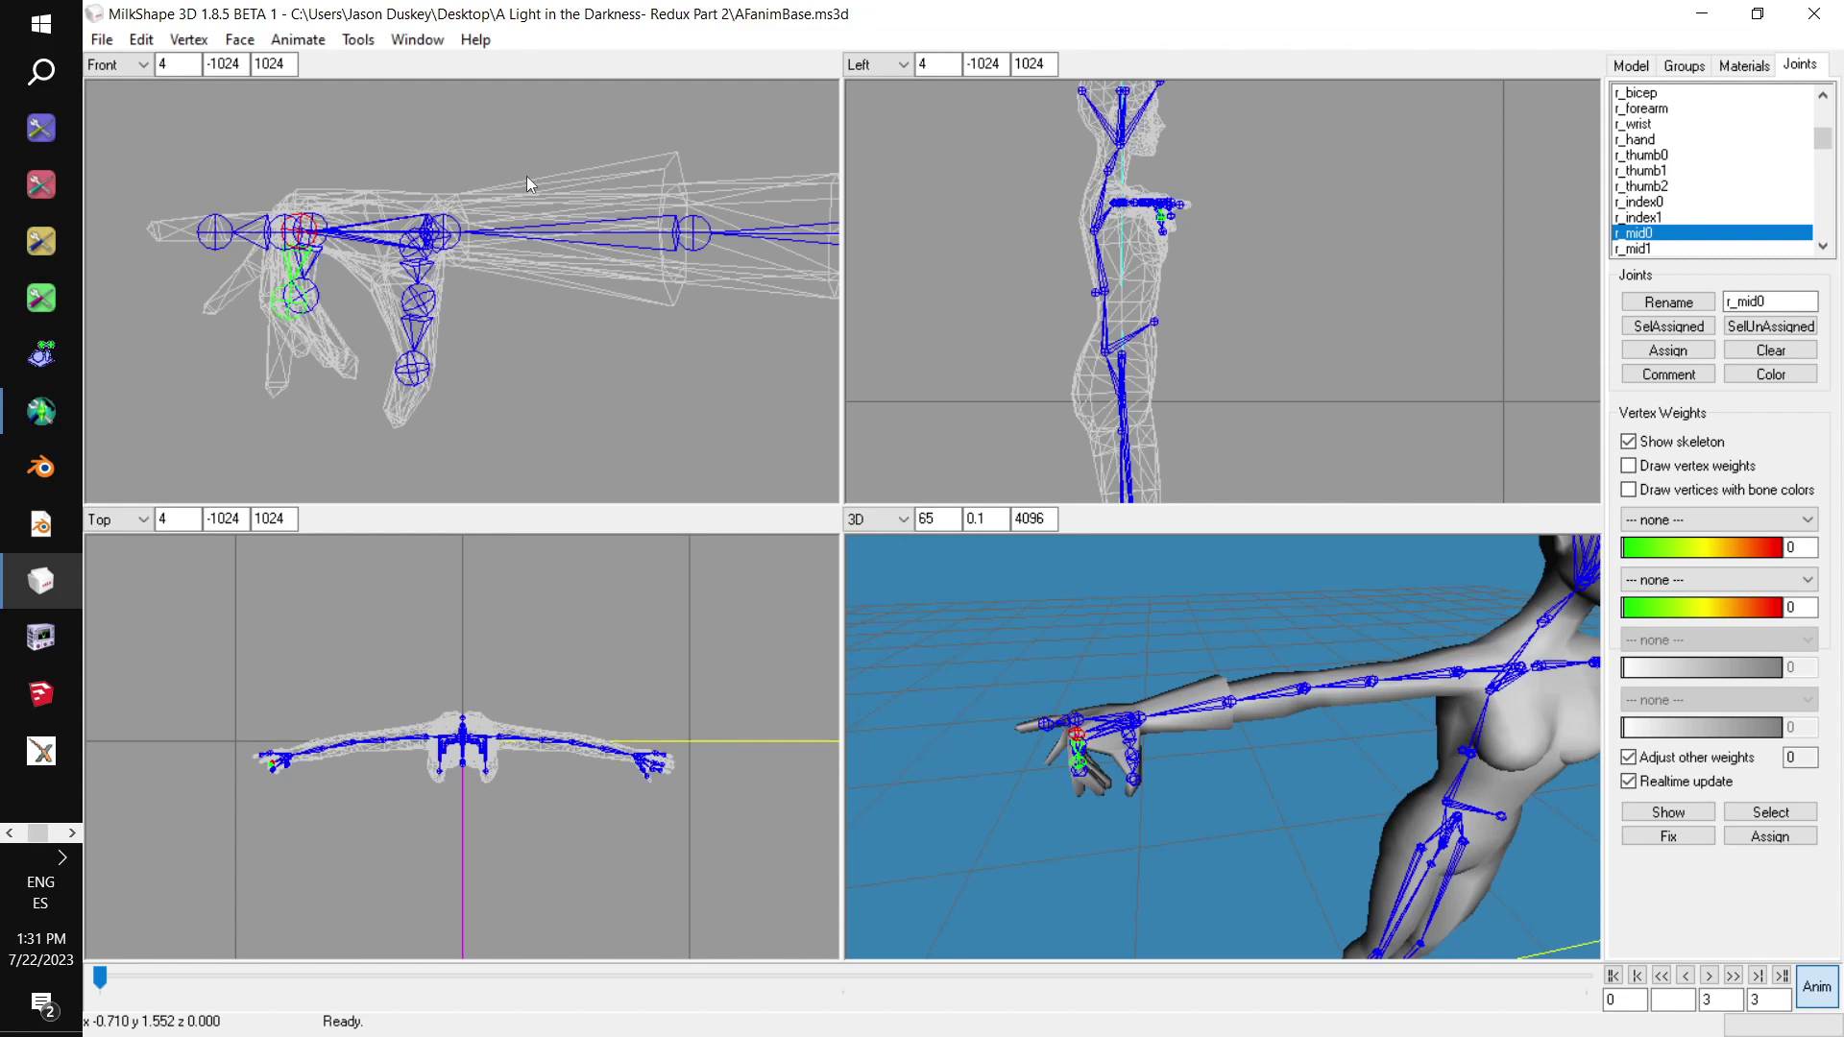
{"action": "left_click", "coordinate": [1650, 247]}
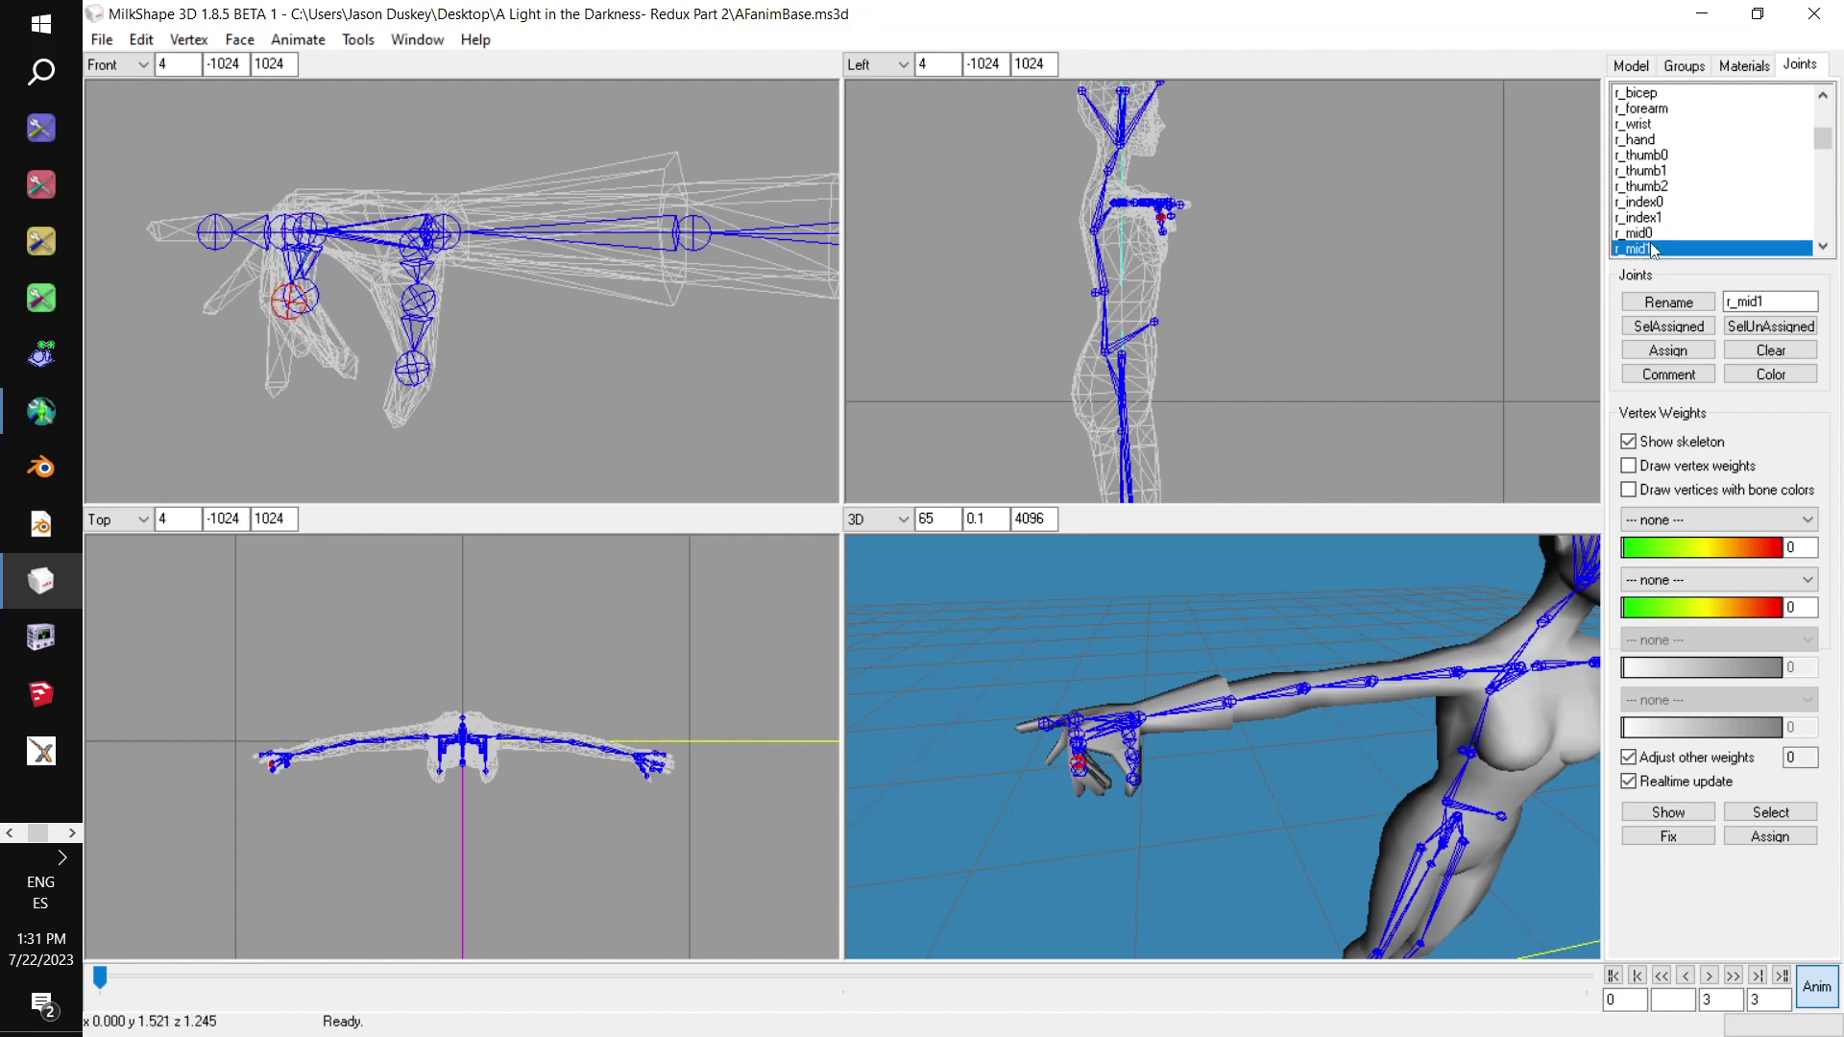
{"action": "left_click_drag", "start_coordinate": [505, 336], "coordinate": [505, 278]}
{"action": "left_click_drag", "start_coordinate": [1021, 562], "coordinate": [1208, 653]}
{"action": "left_click_drag", "start_coordinate": [1212, 663], "coordinate": [1428, 441]}
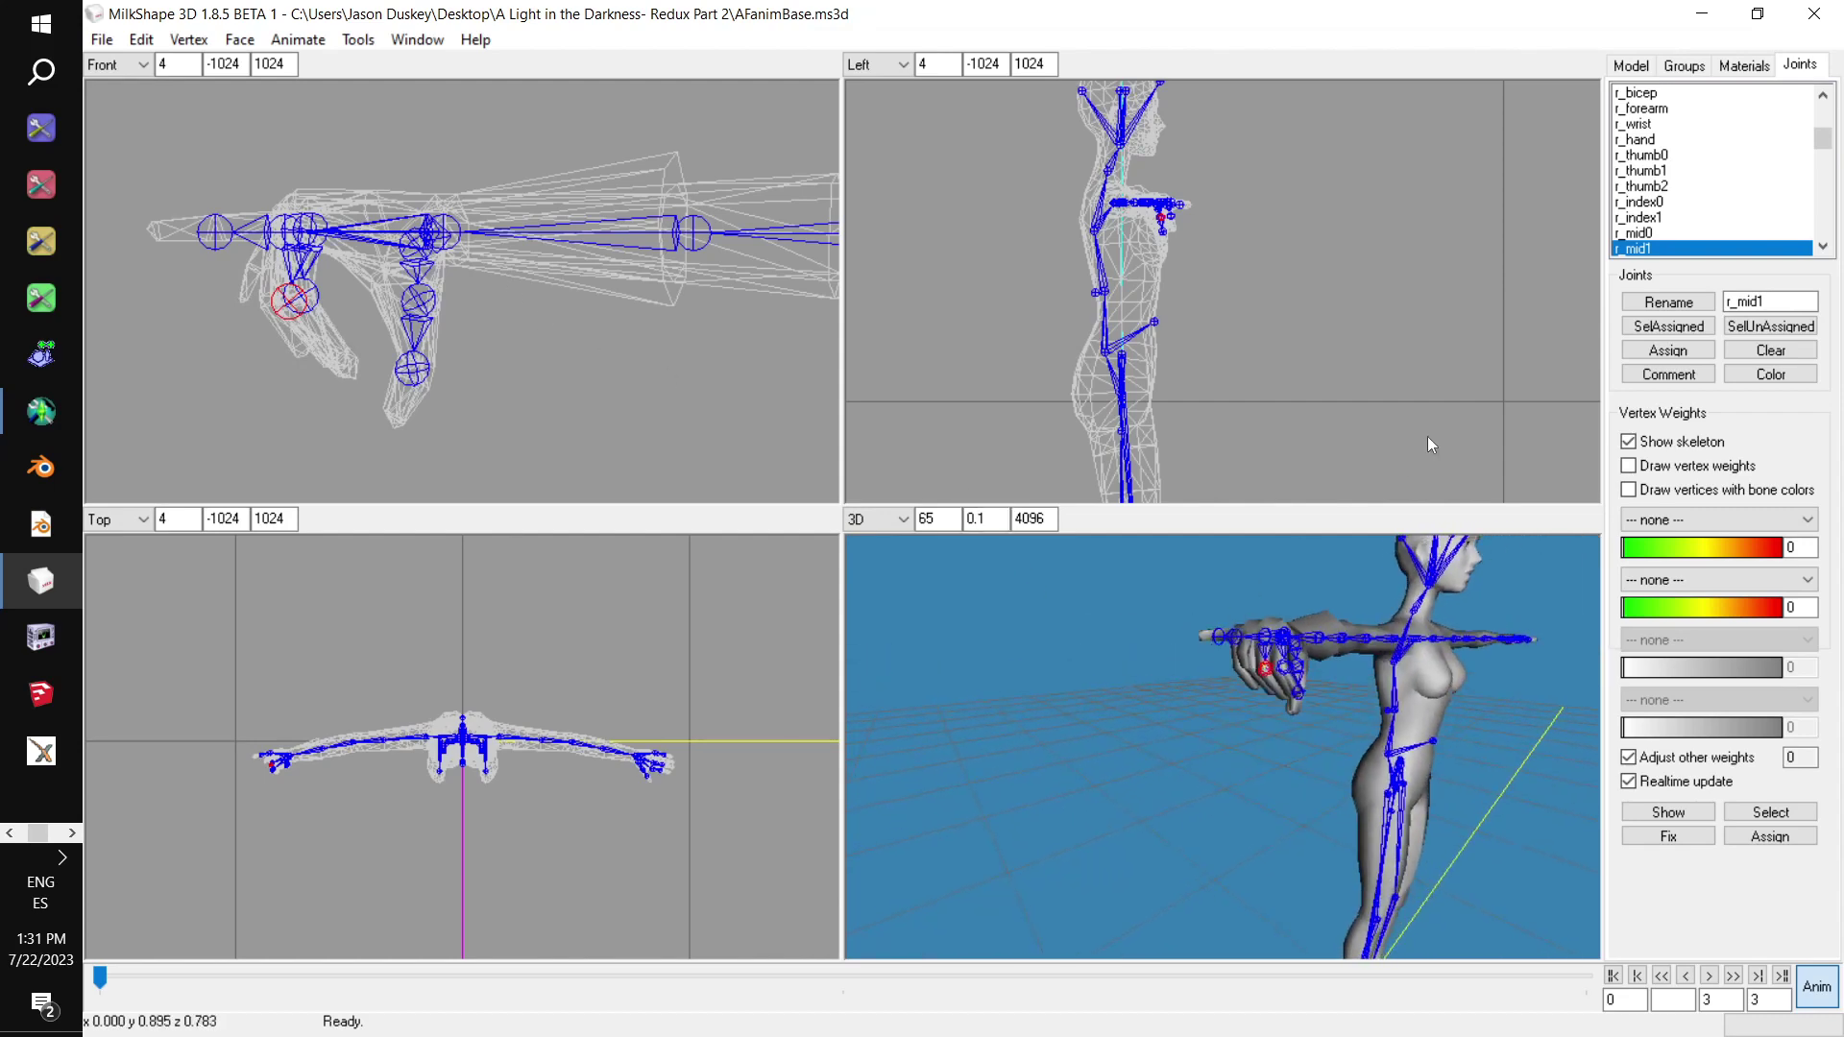
Curl the right pinky by rotating r_pinky0 and r_pinky1 to match the reference hand
{"action": "scroll", "coordinate": [1656, 188], "scroll_direction": "down", "scroll_amount": 2}
{"action": "left_click", "coordinate": [1650, 170]}
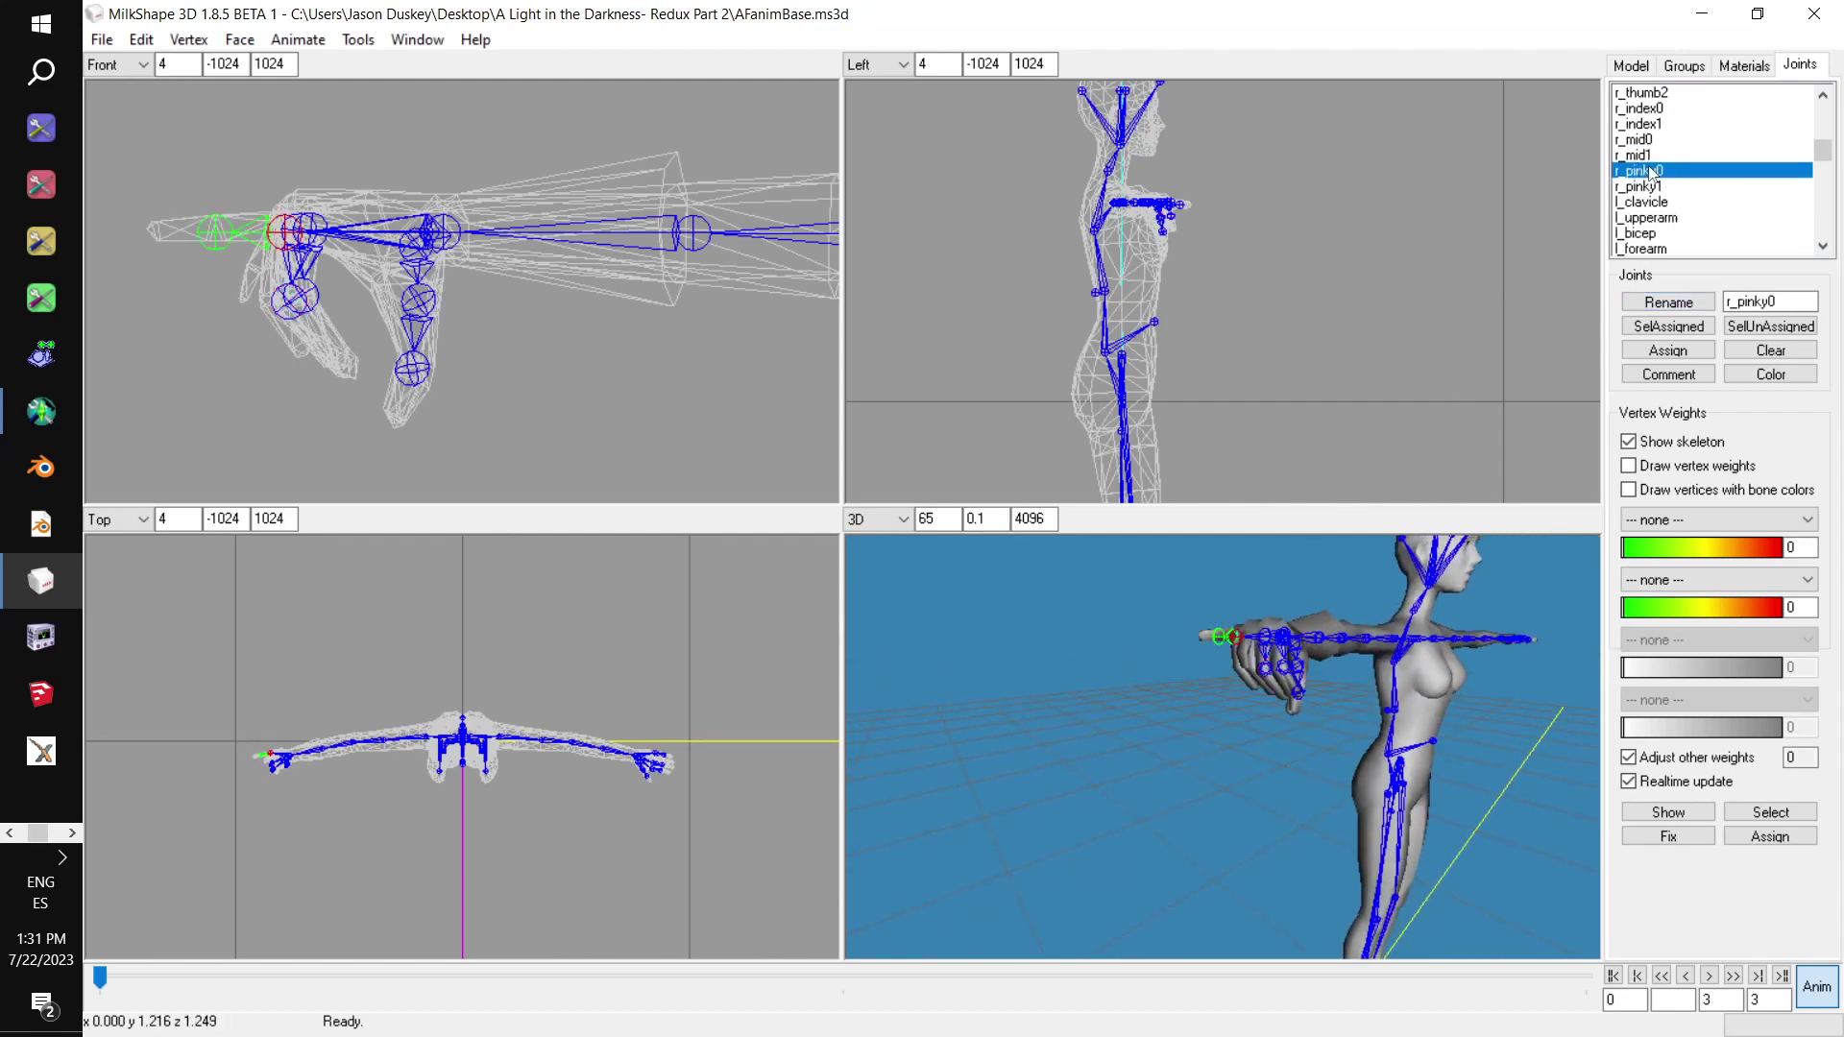
{"action": "left_click_drag", "start_coordinate": [440, 251], "coordinate": [425, 151]}
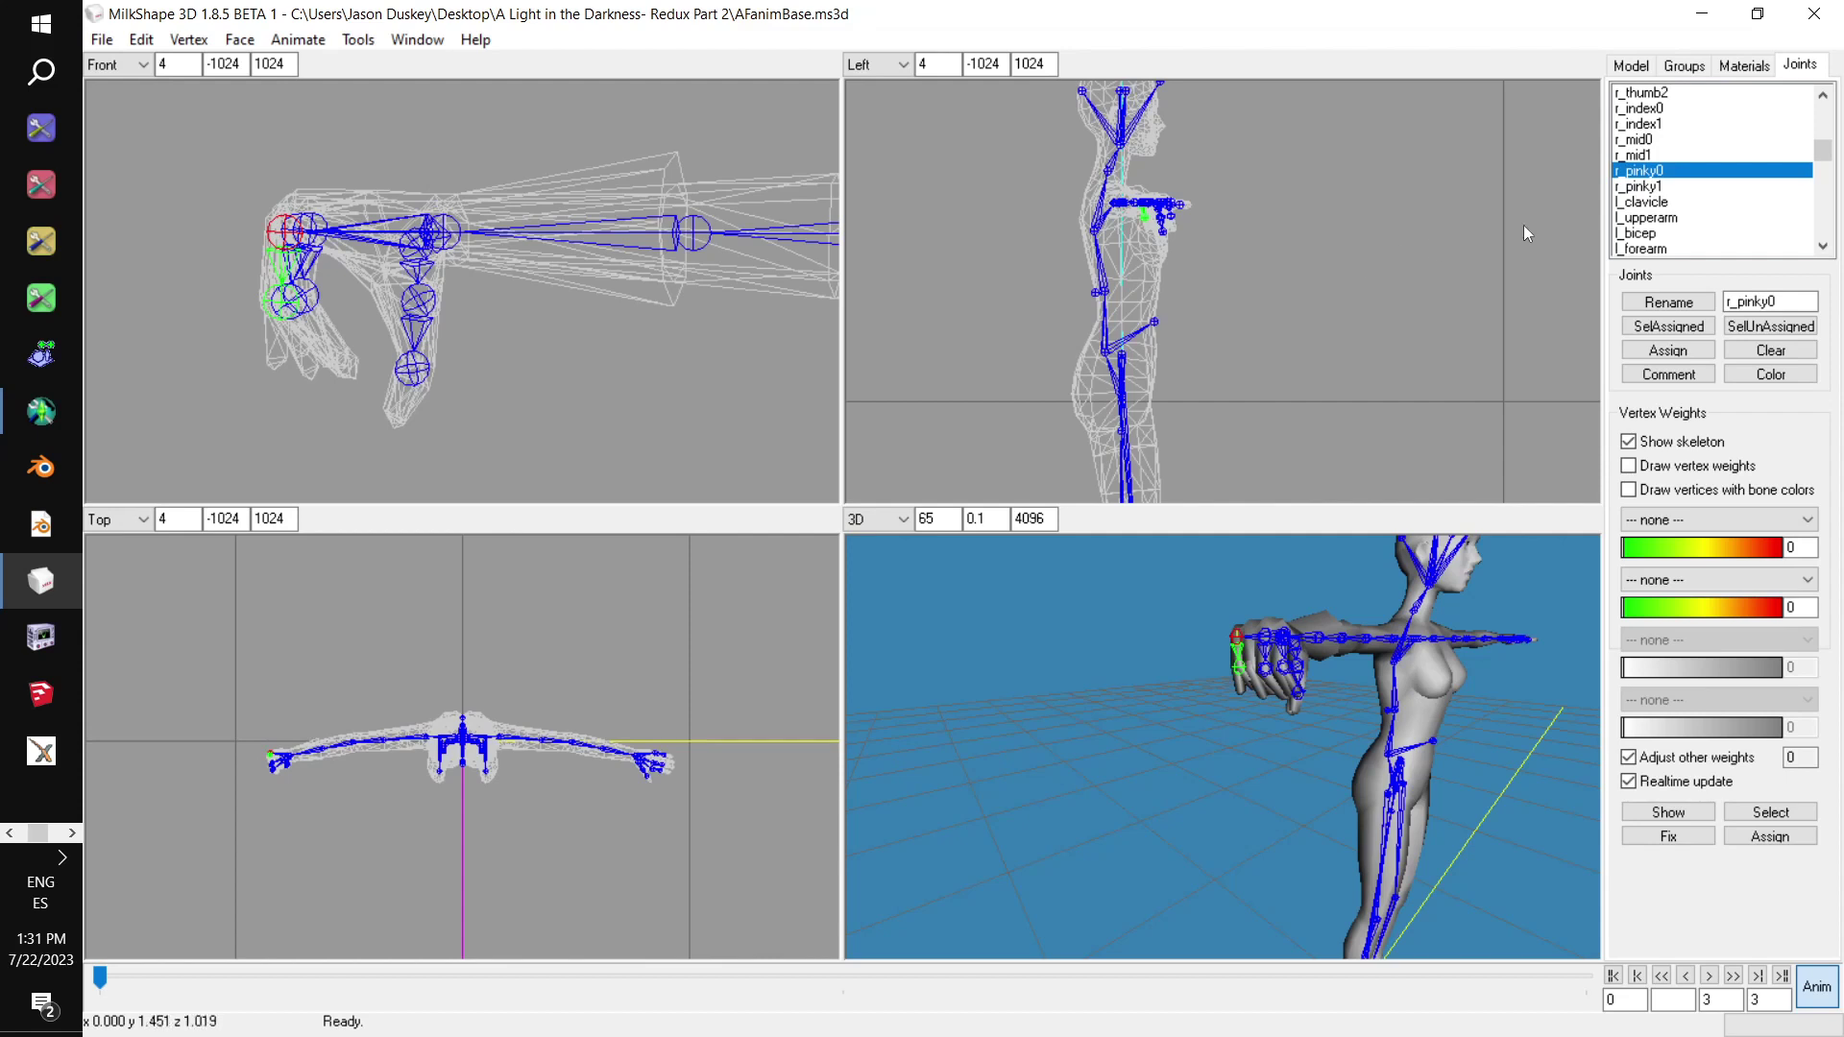
{"action": "left_click", "coordinate": [1648, 187]}
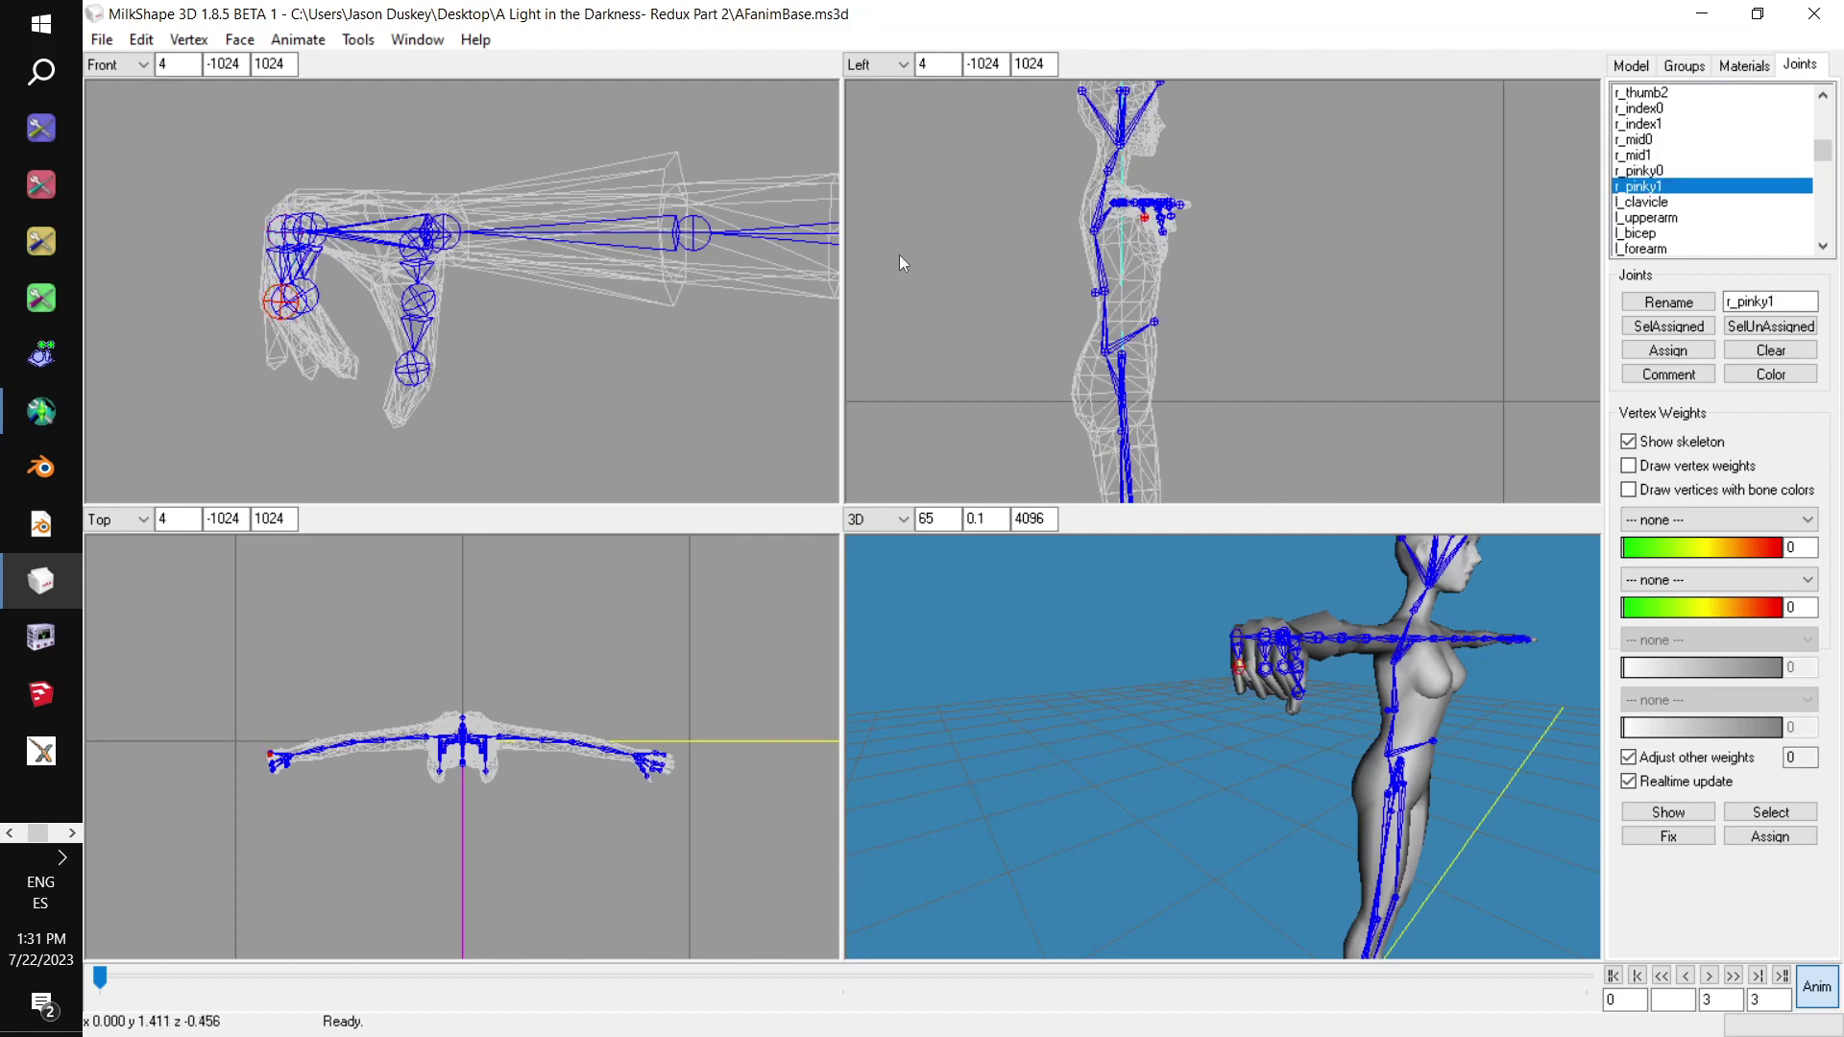
{"action": "left_click_drag", "start_coordinate": [568, 354], "coordinate": [574, 294]}
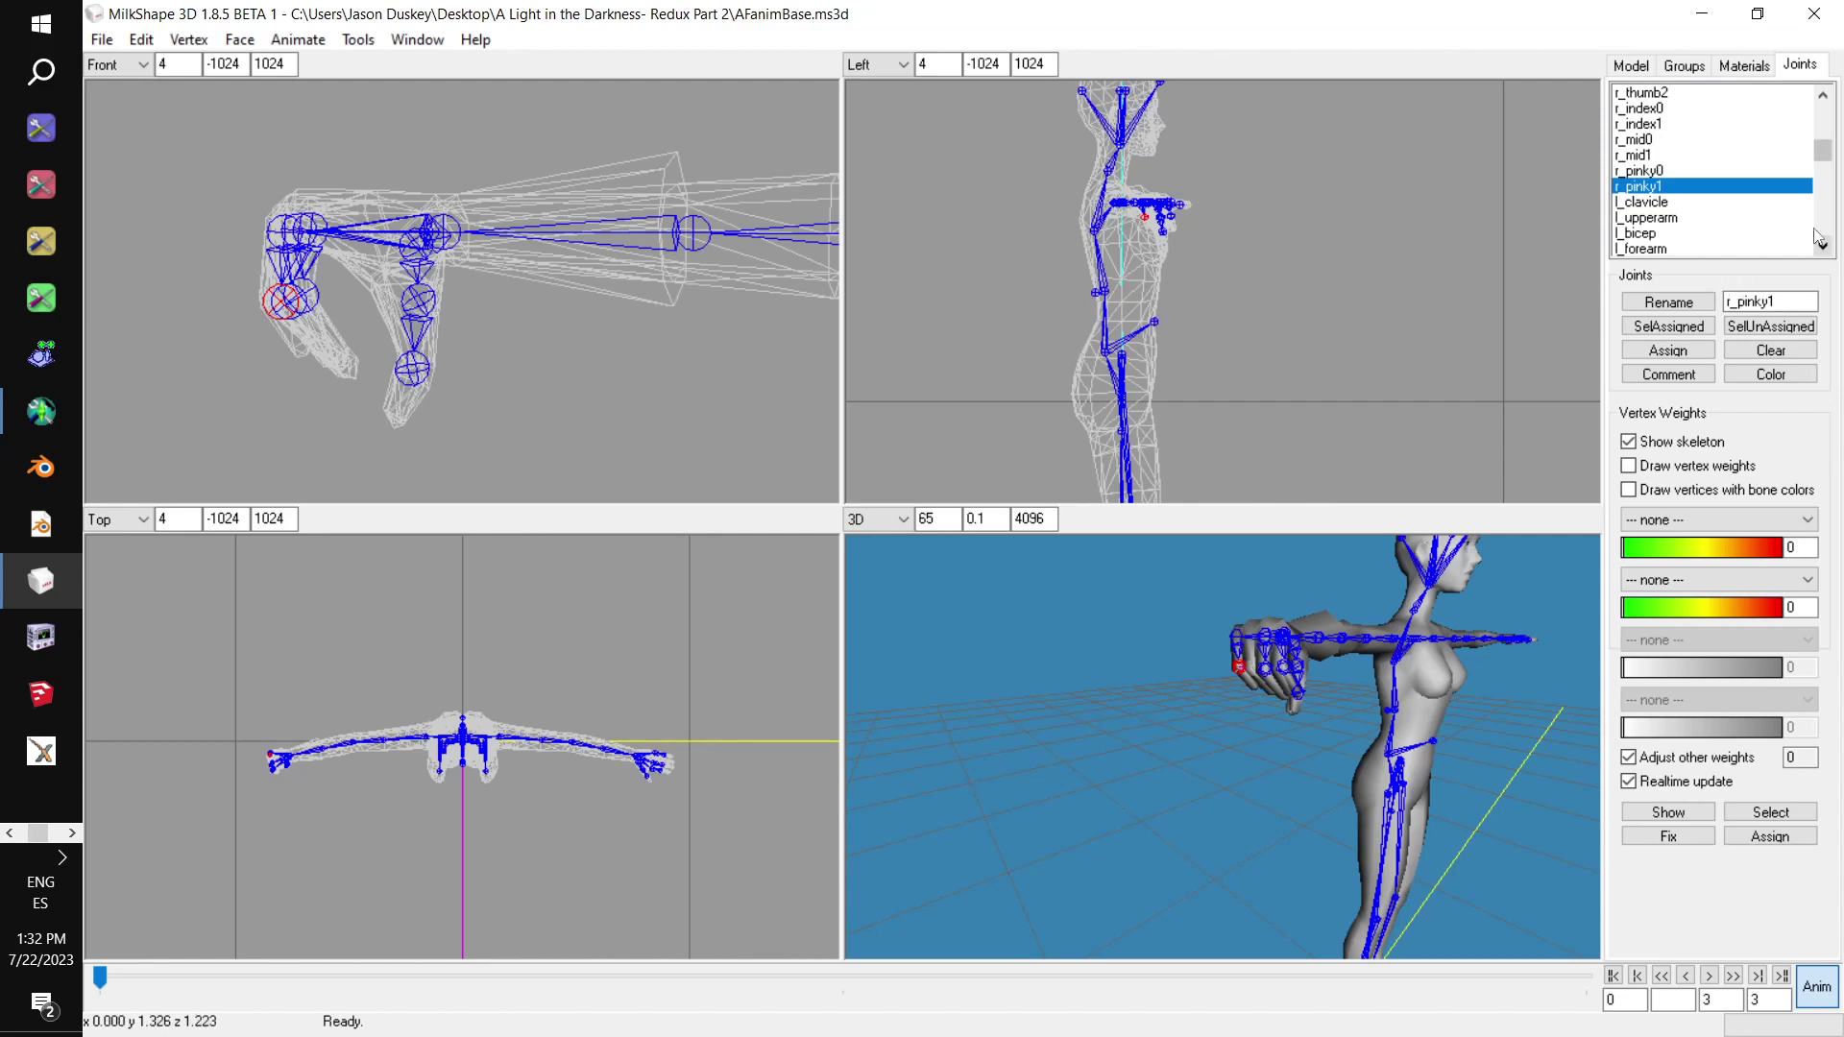
Toggle the visibility of the AMAZ group to compare the posed fingers with the reference hand, leaving the group hidden
{"action": "left_click", "coordinate": [1685, 65]}
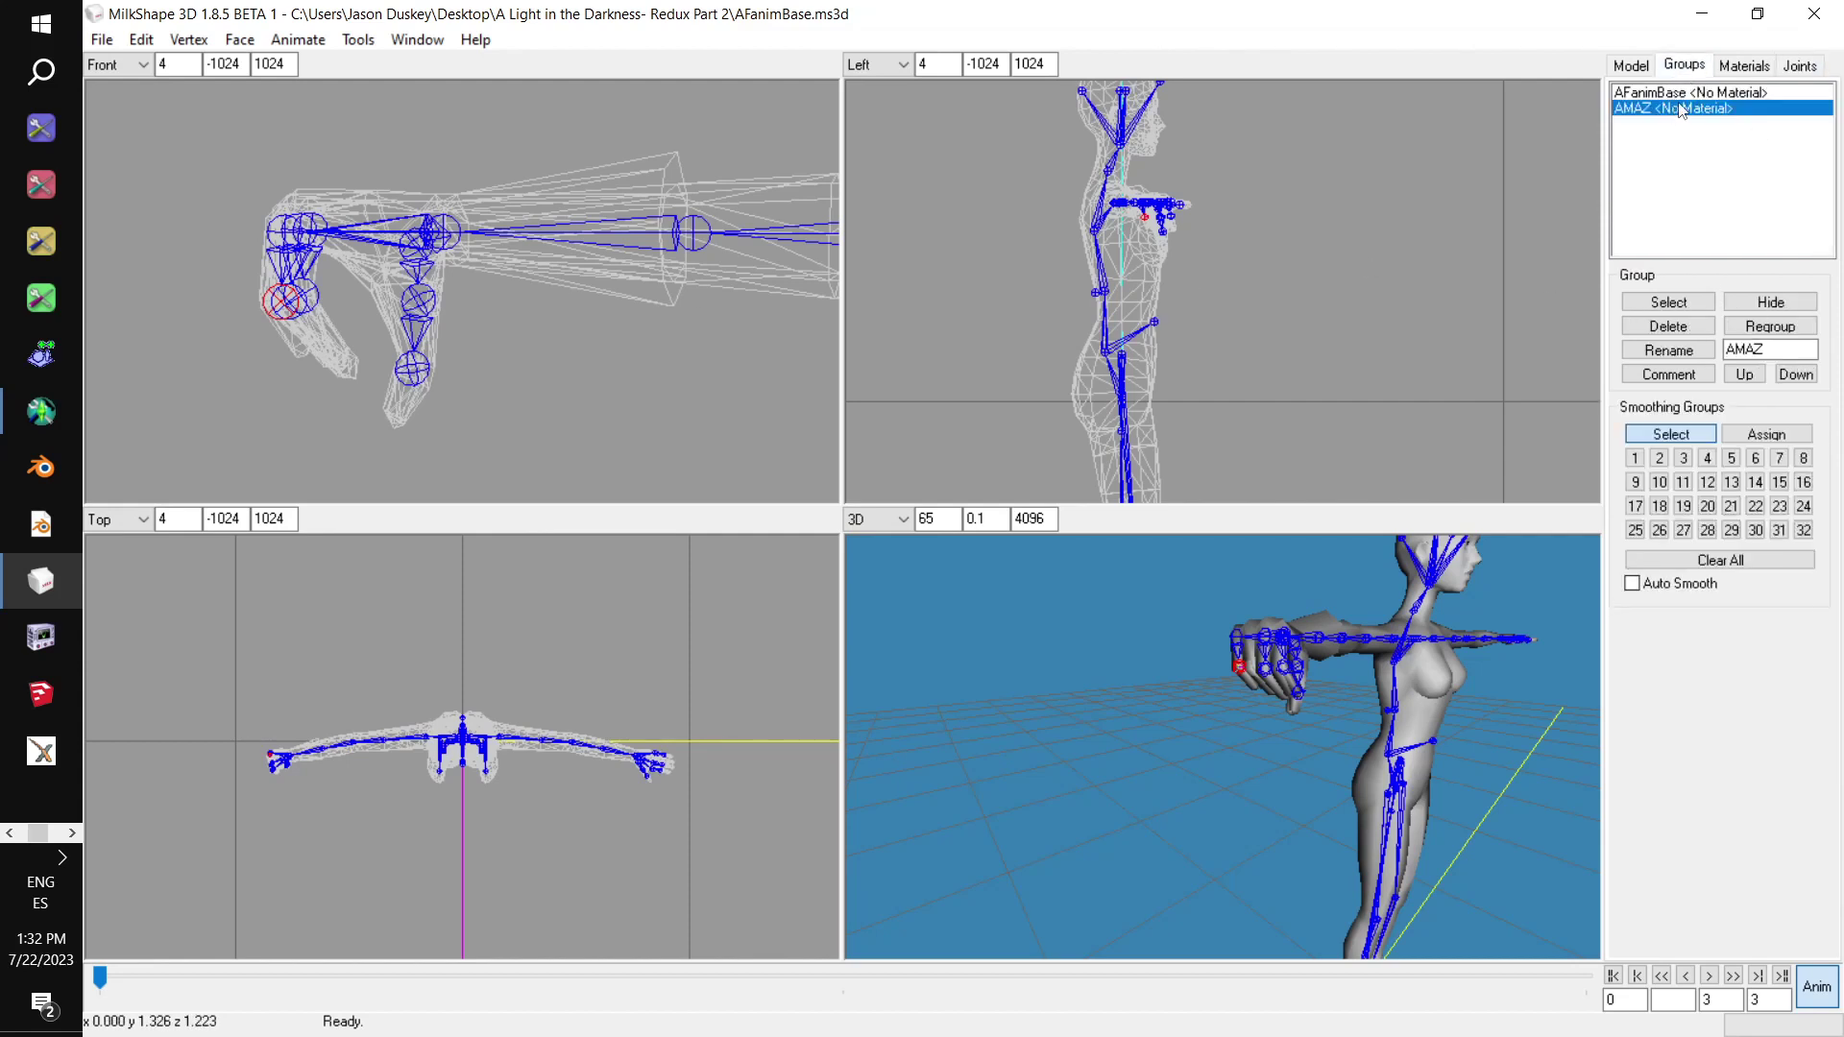
{"action": "left_click", "coordinate": [1769, 299]}
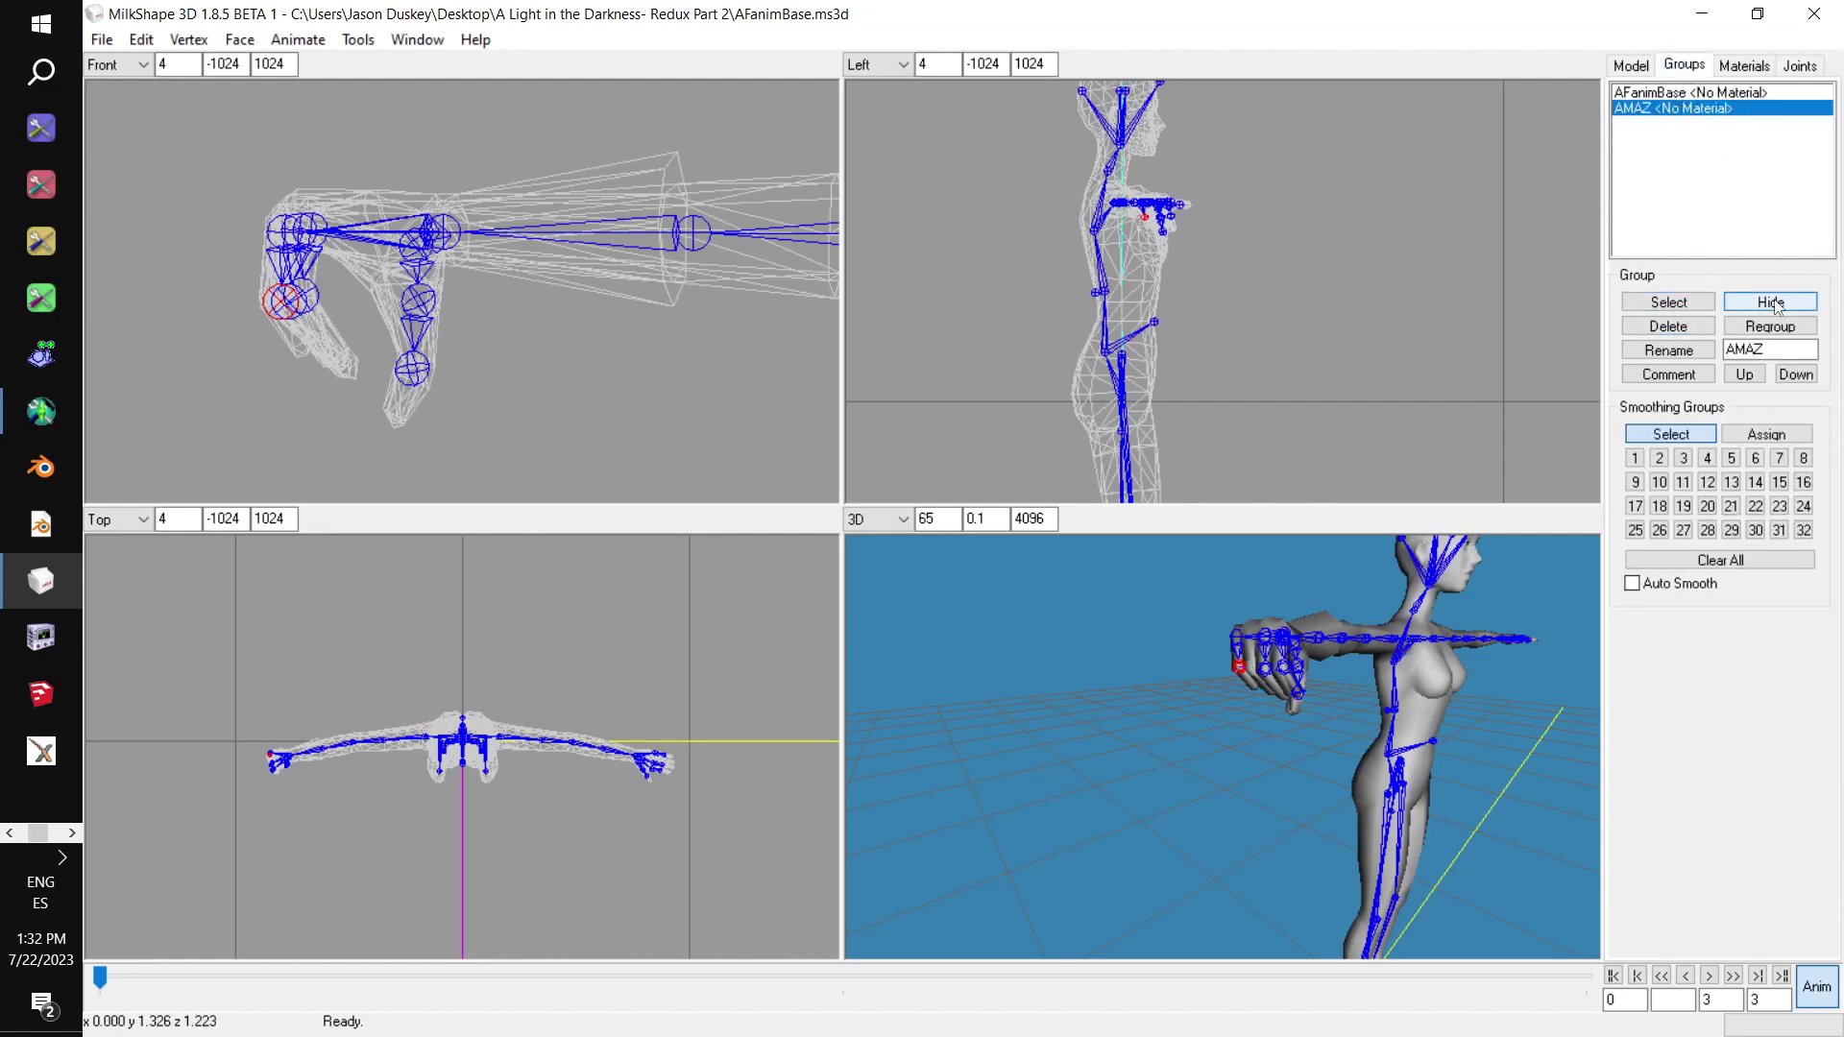
{"action": "mouse_move", "coordinate": [1531, 626]}
{"action": "left_mouse_down"}
{"action": "mouse_move", "coordinate": [1430, 658]}
{"action": "mouse_move", "coordinate": [1531, 638]}
{"action": "mouse_move", "coordinate": [1515, 650]}
{"action": "left_mouse_up"}
{"action": "left_click", "coordinate": [1775, 304]}
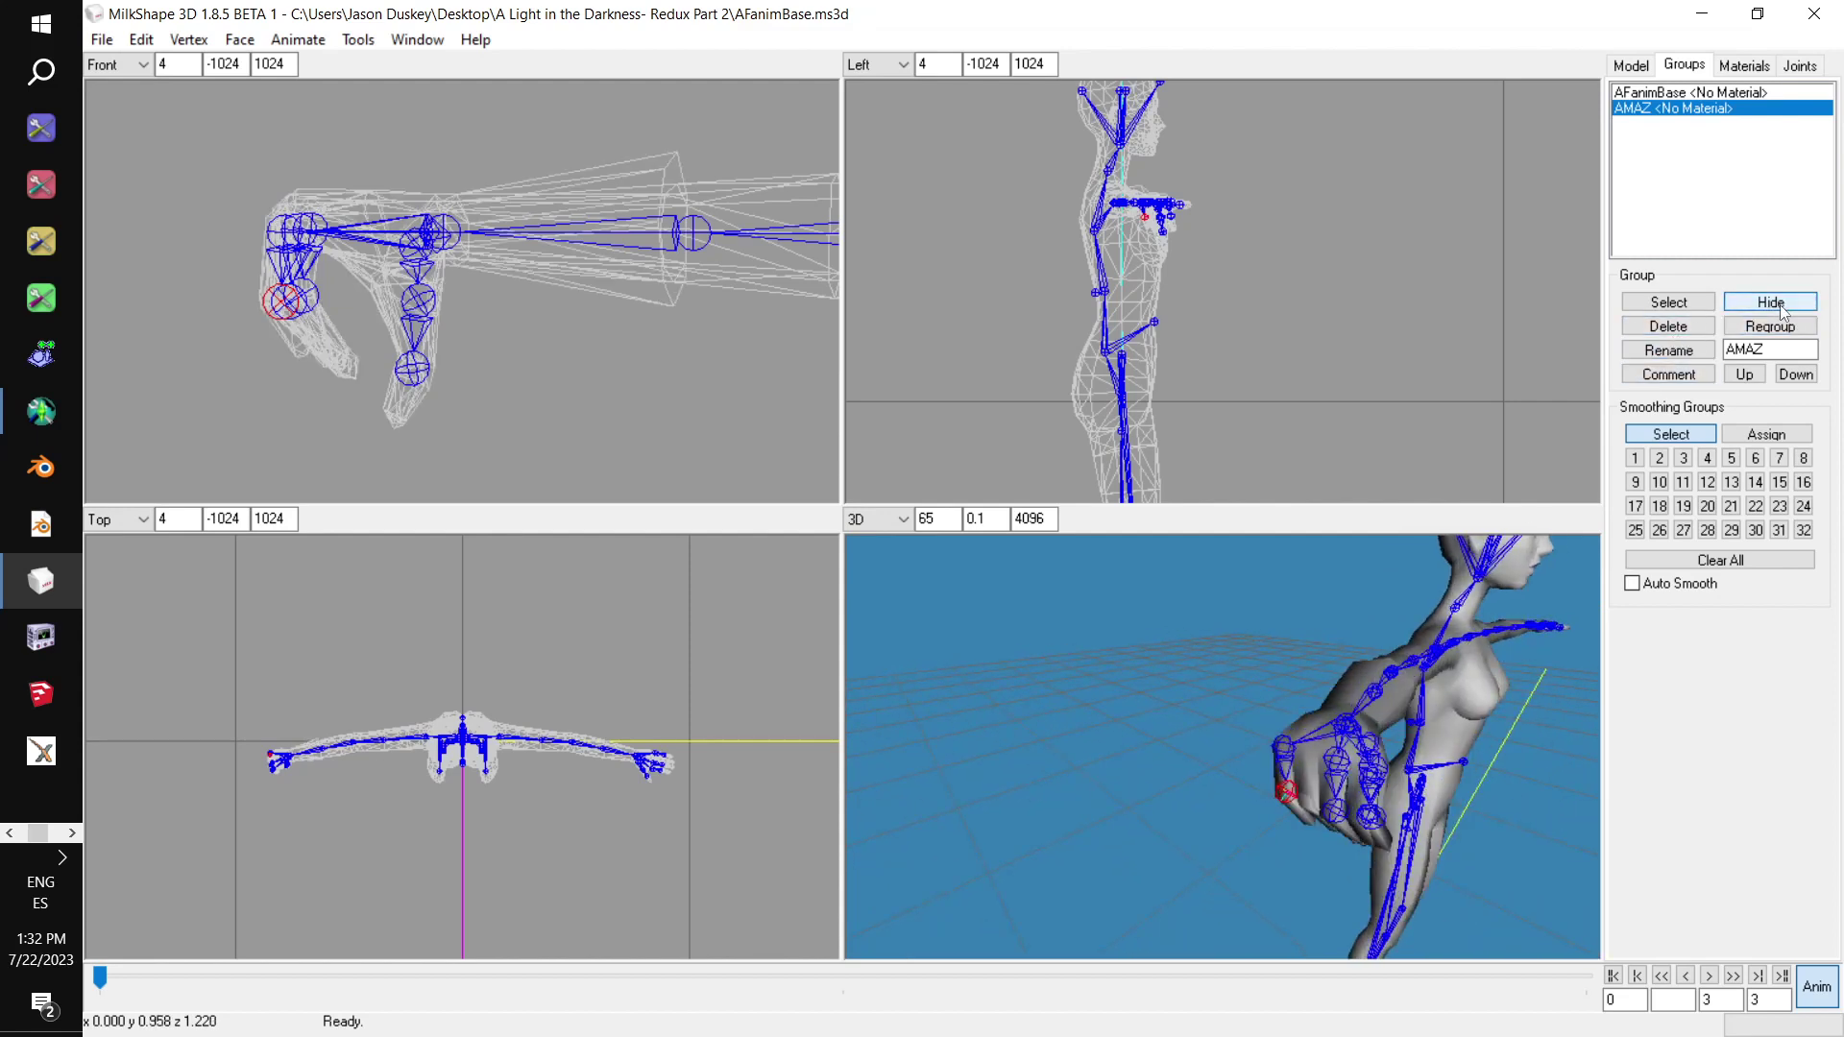
{"action": "left_click", "coordinate": [1774, 304]}
{"action": "left_click", "coordinate": [1775, 303]}
{"action": "left_click", "coordinate": [1775, 303]}
{"action": "left_click", "coordinate": [1631, 66]}
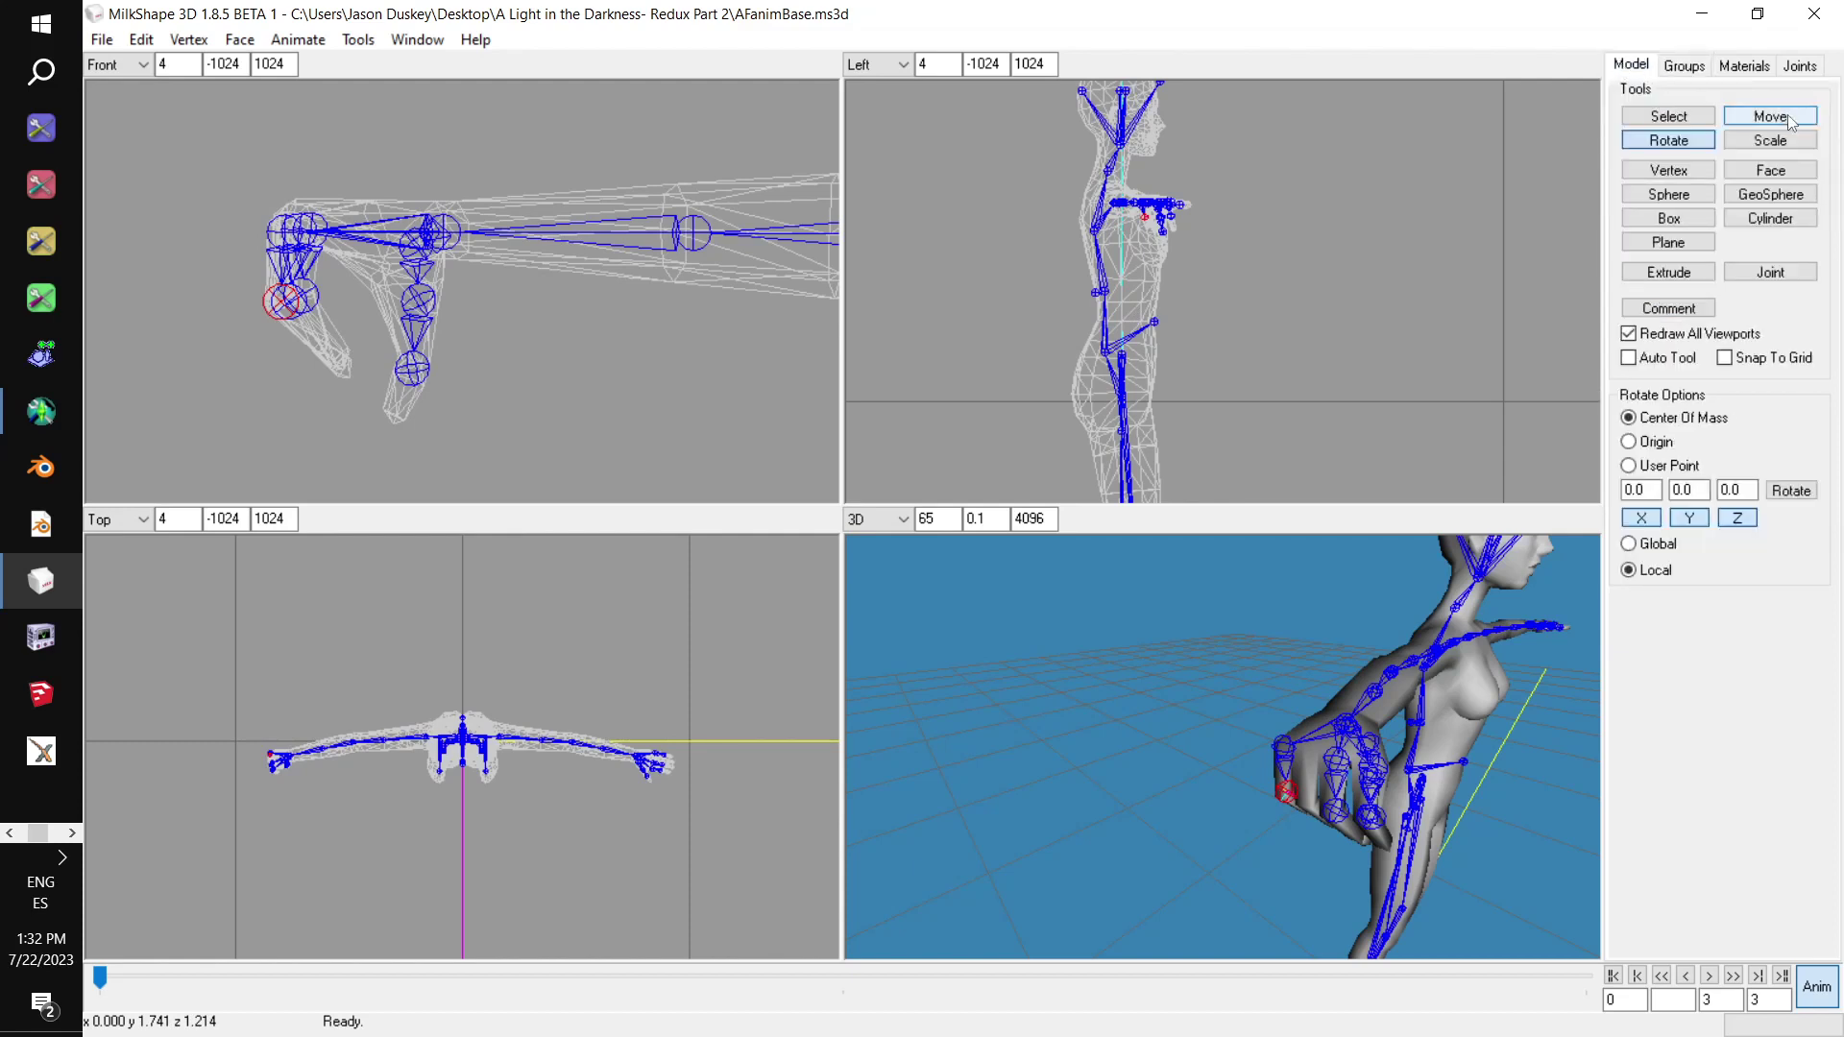
Curl the fingertip joints r_pinky1 and r_mid1 slightly further to refine the right hand's grip
{"action": "left_click", "coordinate": [1801, 67]}
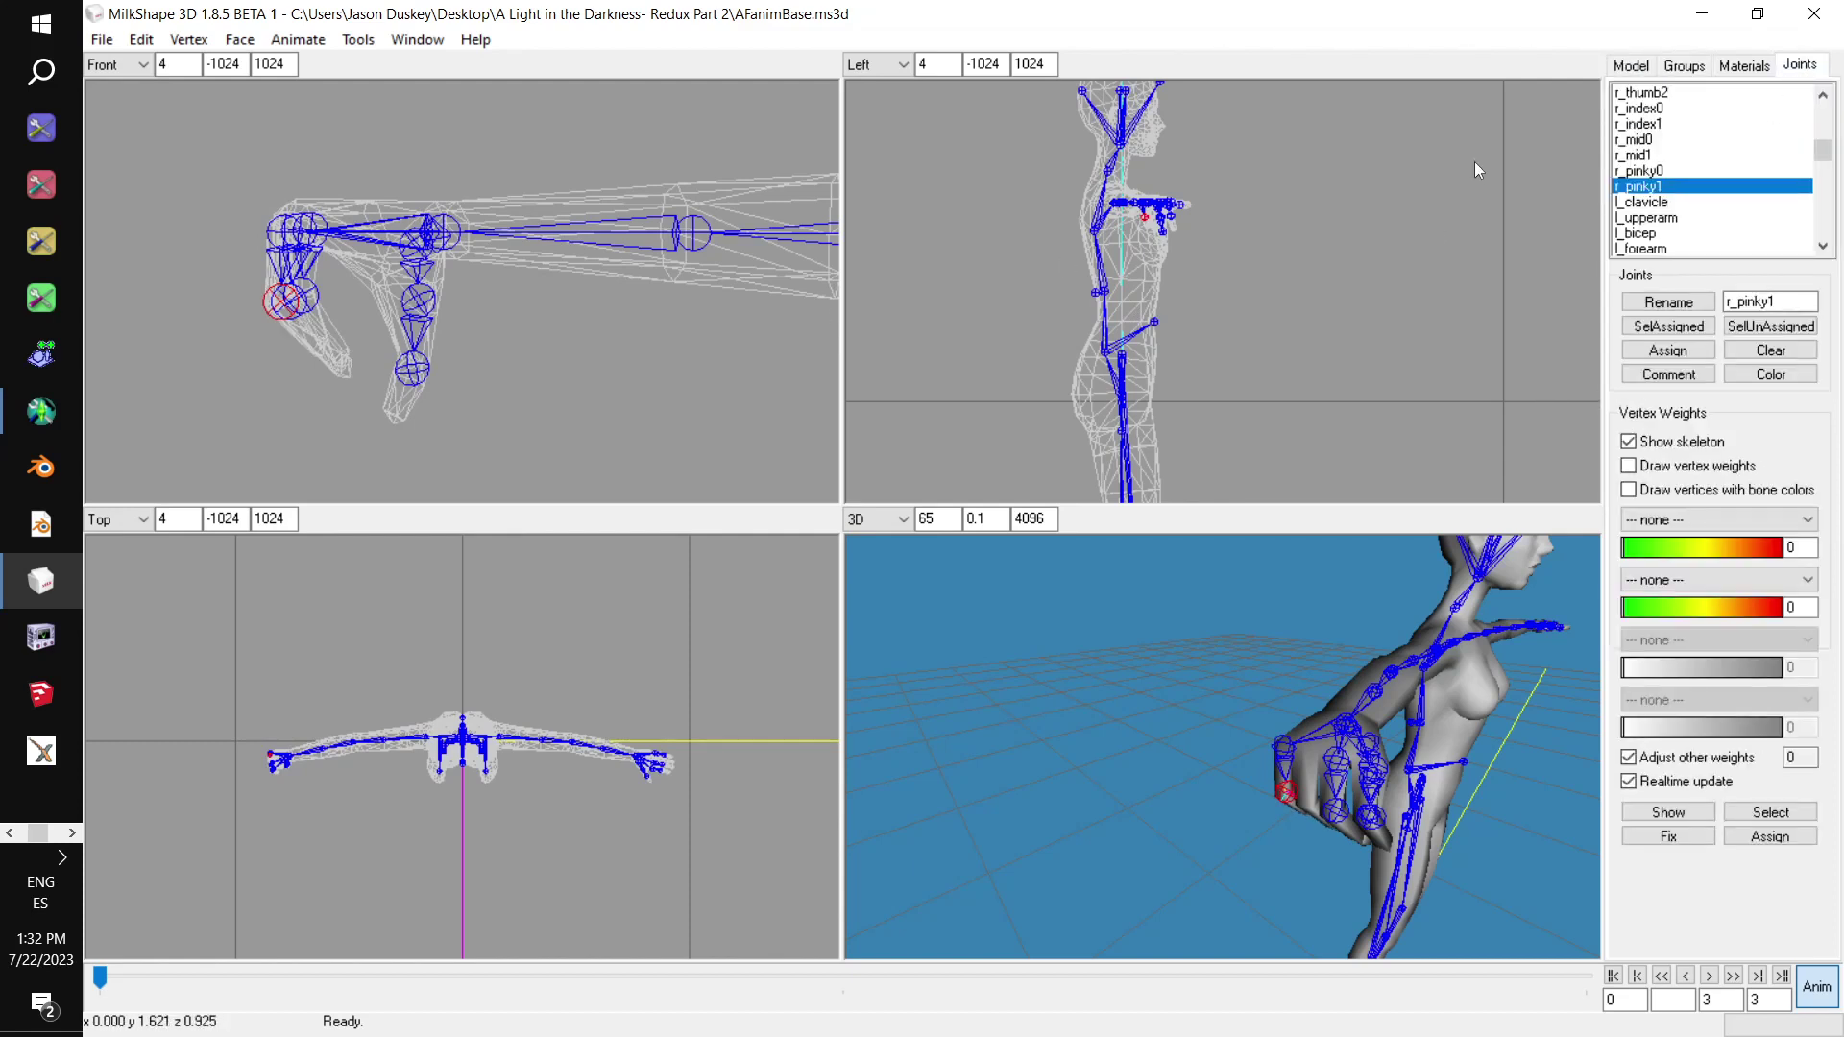
{"action": "left_click", "coordinate": [1678, 155]}
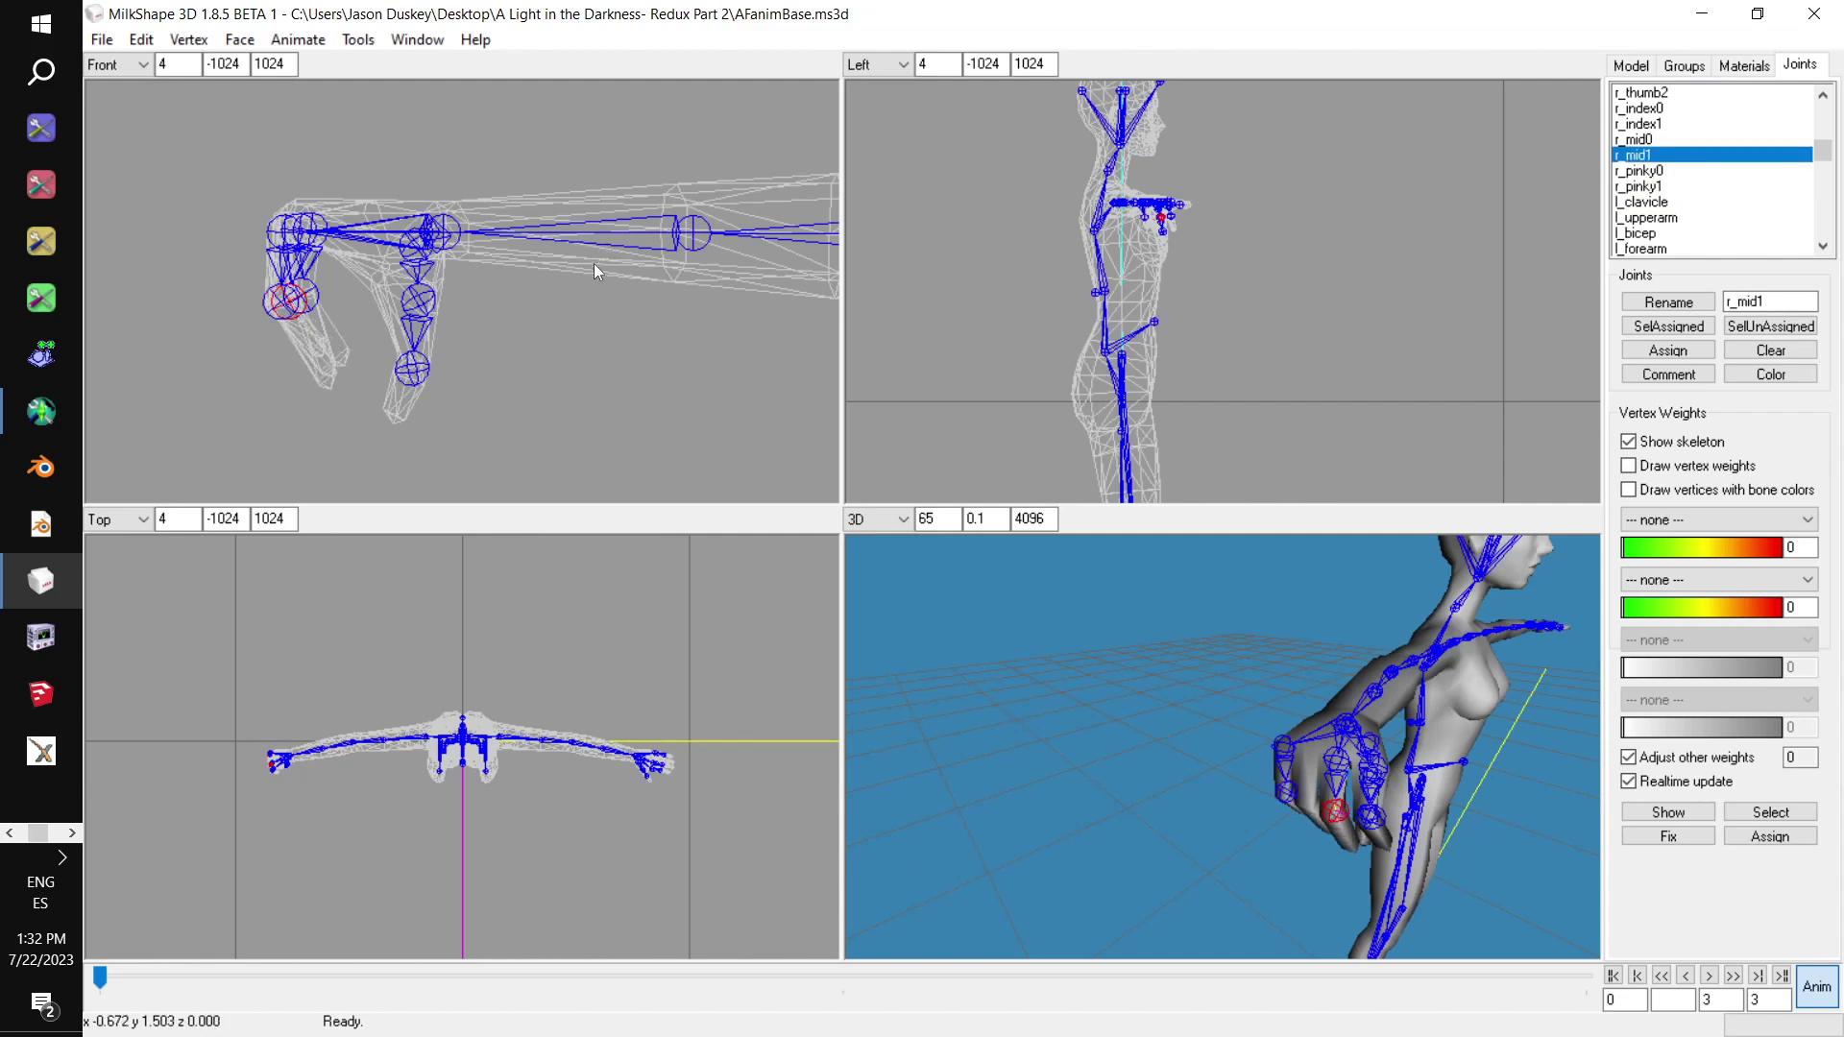
{"action": "left_click", "coordinate": [1659, 187]}
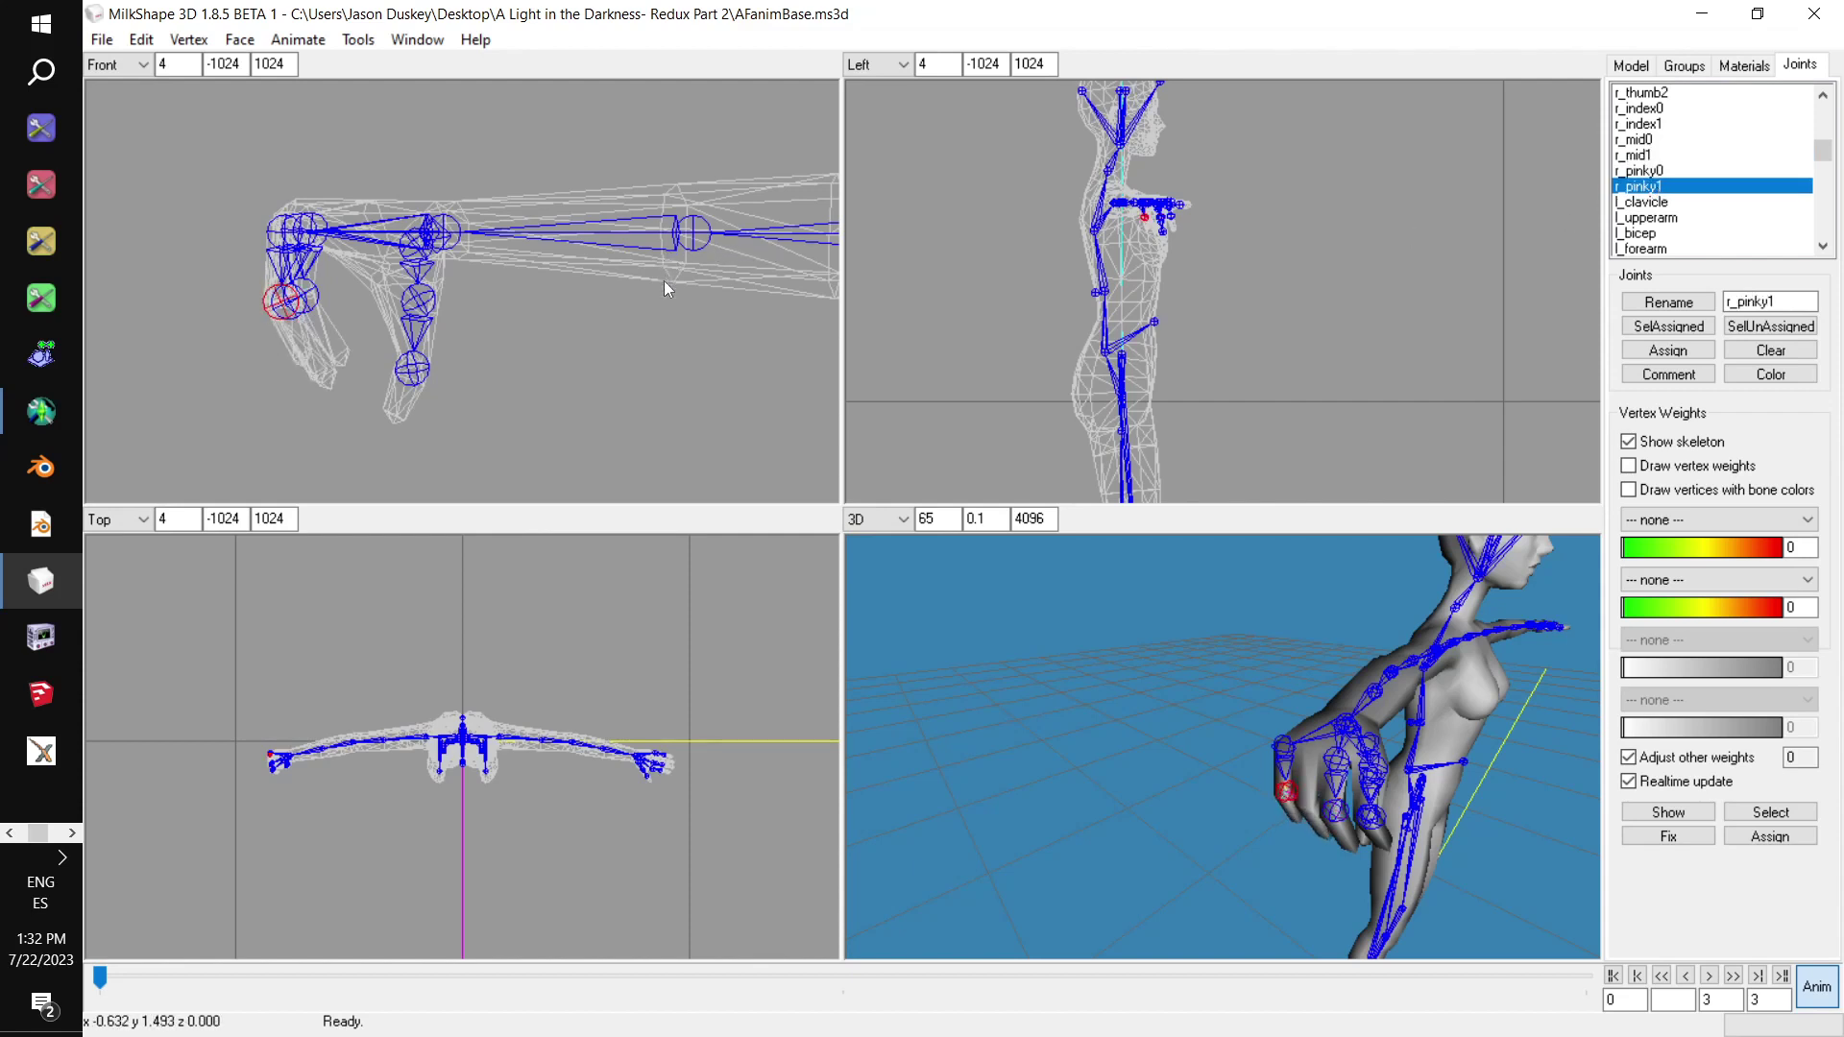
{"action": "left_click", "coordinate": [1680, 156]}
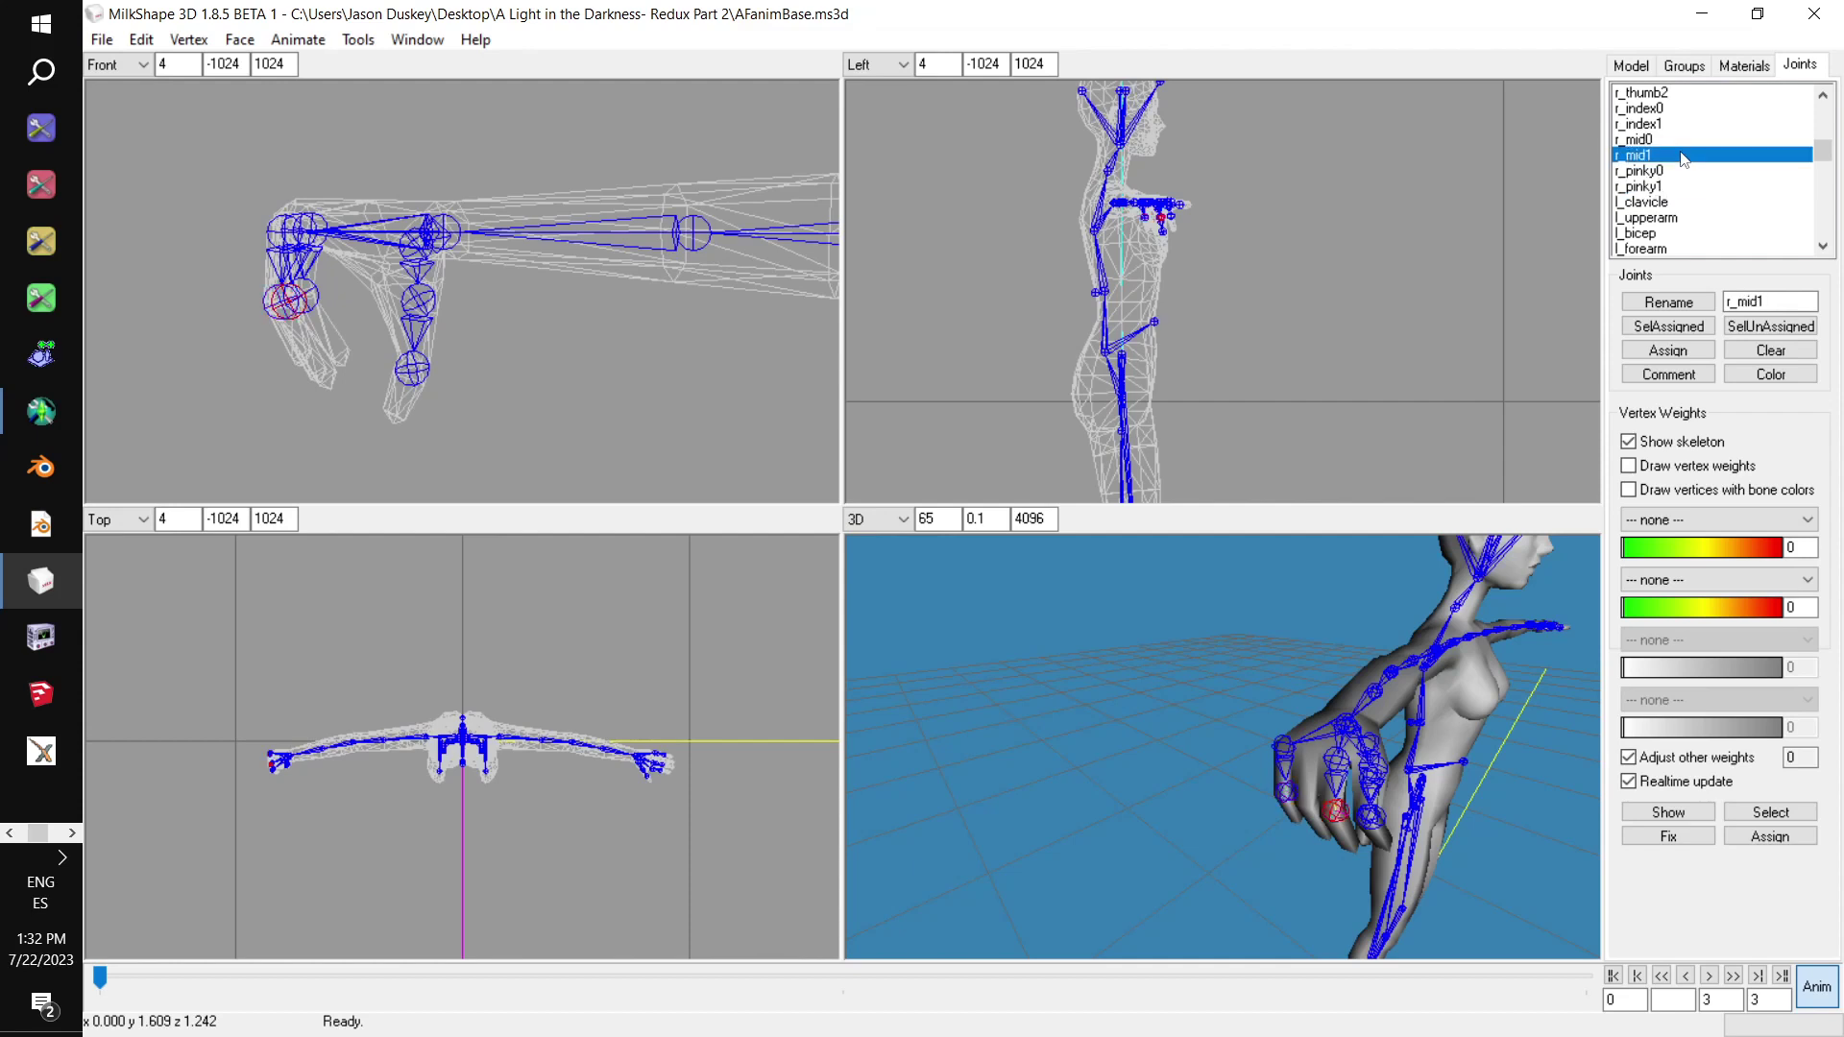
{"action": "left_click_drag", "start_coordinate": [613, 261], "coordinate": [612, 267]}
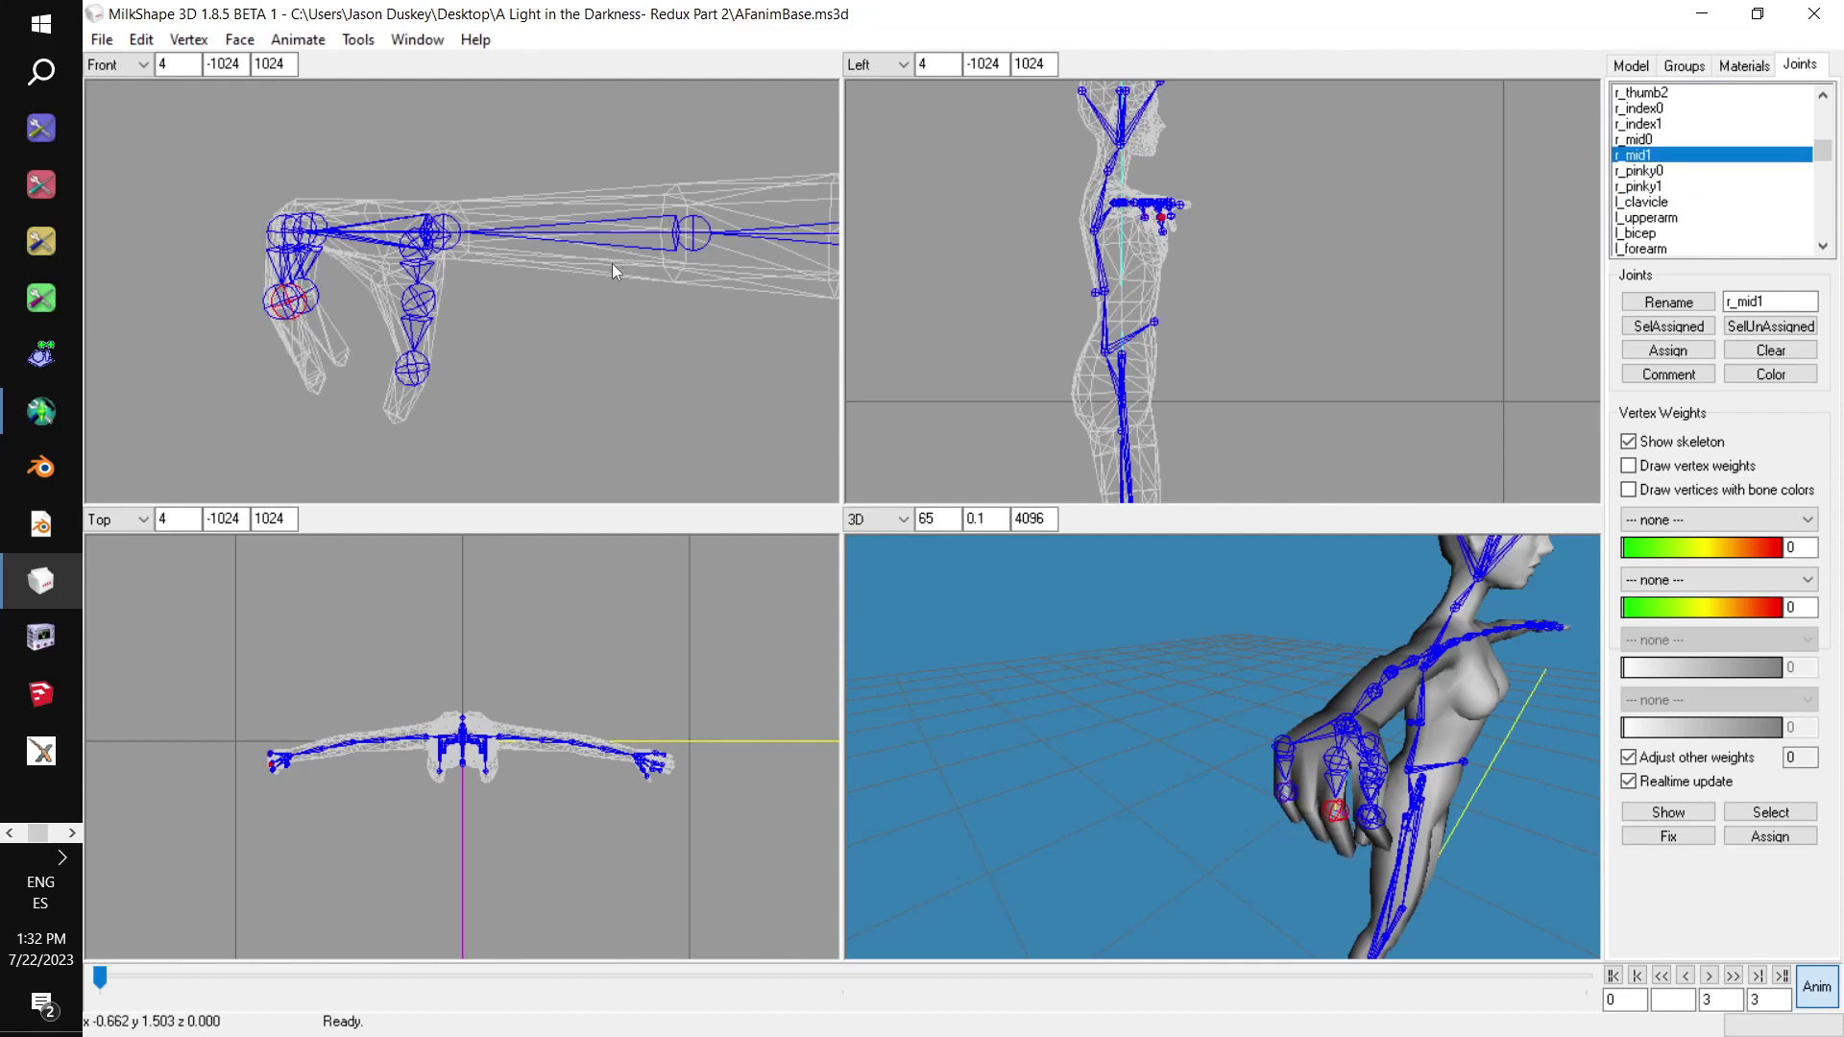
Rotate r_index1 slightly inward so the right index fingertip lines up with the other curled fingers
{"action": "left_click", "coordinate": [1676, 111]}
{"action": "double_click", "coordinate": [1674, 114]}
{"action": "left_click", "coordinate": [1659, 134]}
{"action": "double_click", "coordinate": [1654, 123]}
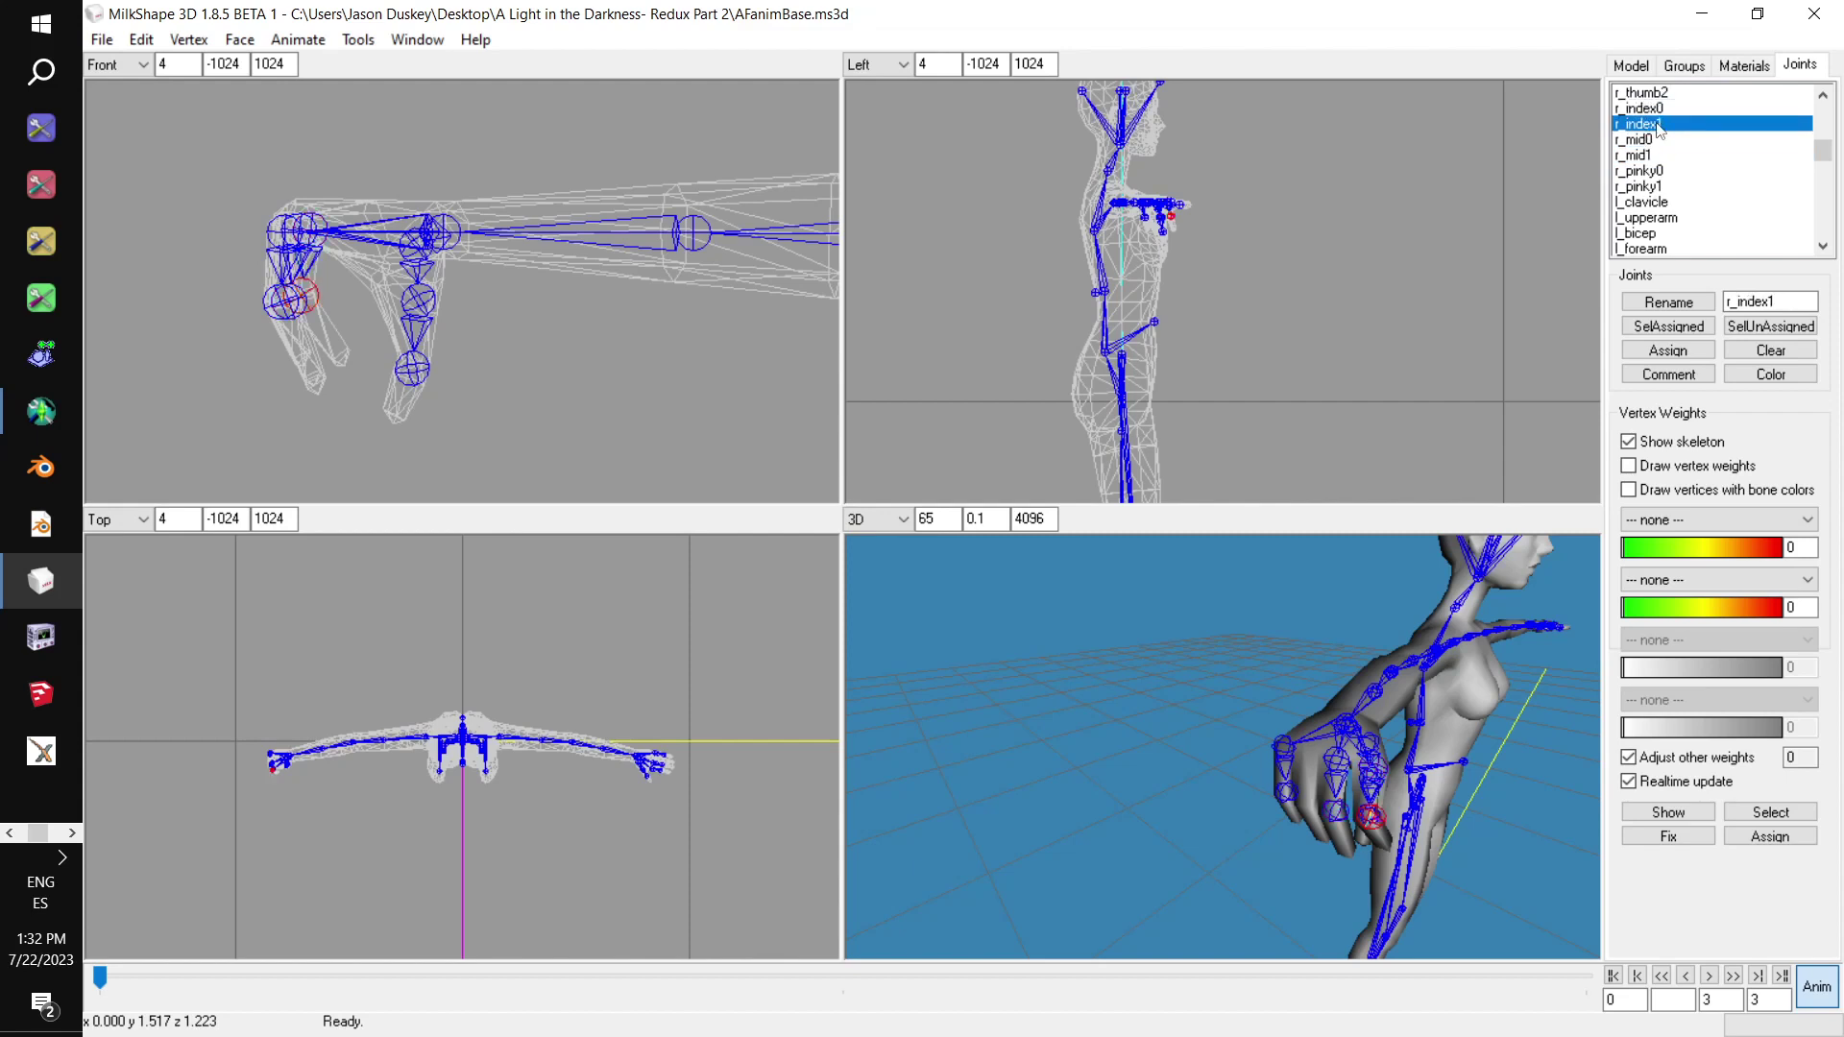
{"action": "left_click_drag", "start_coordinate": [632, 249], "coordinate": [574, 269]}
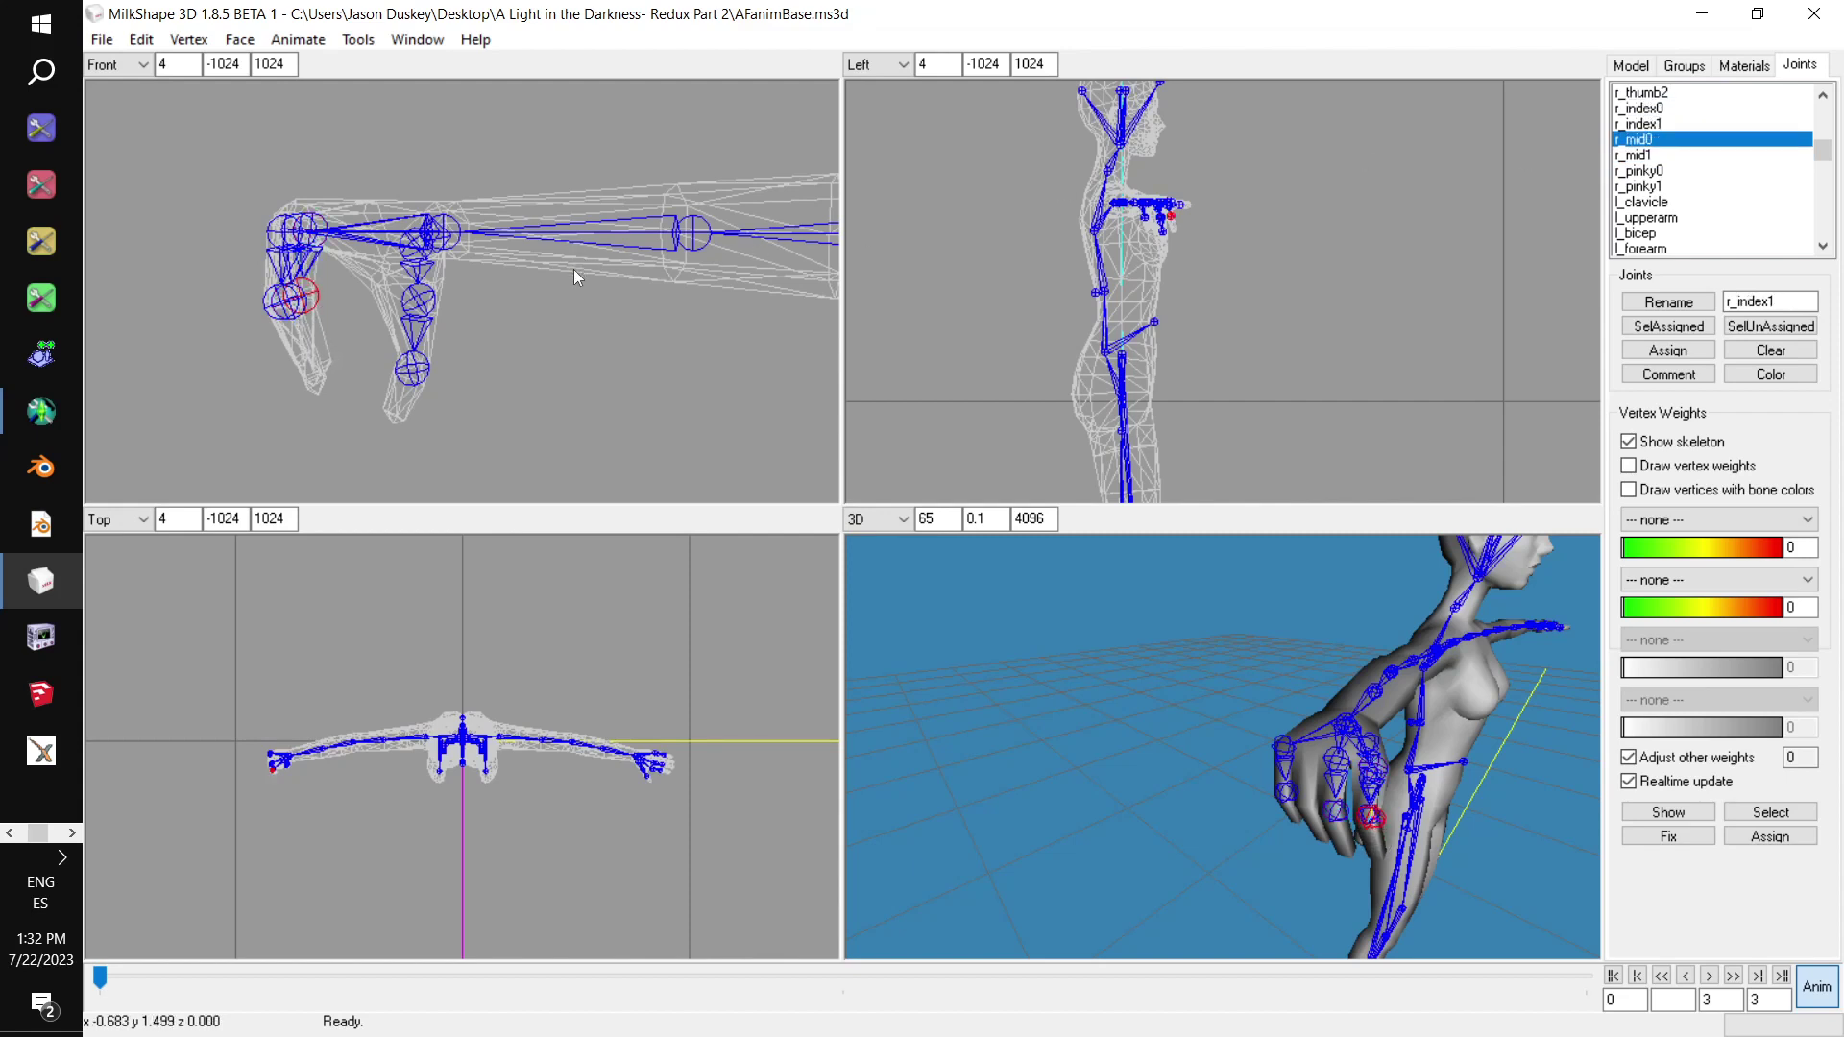
{"action": "left_click_drag", "start_coordinate": [1349, 602], "coordinate": [1279, 638]}
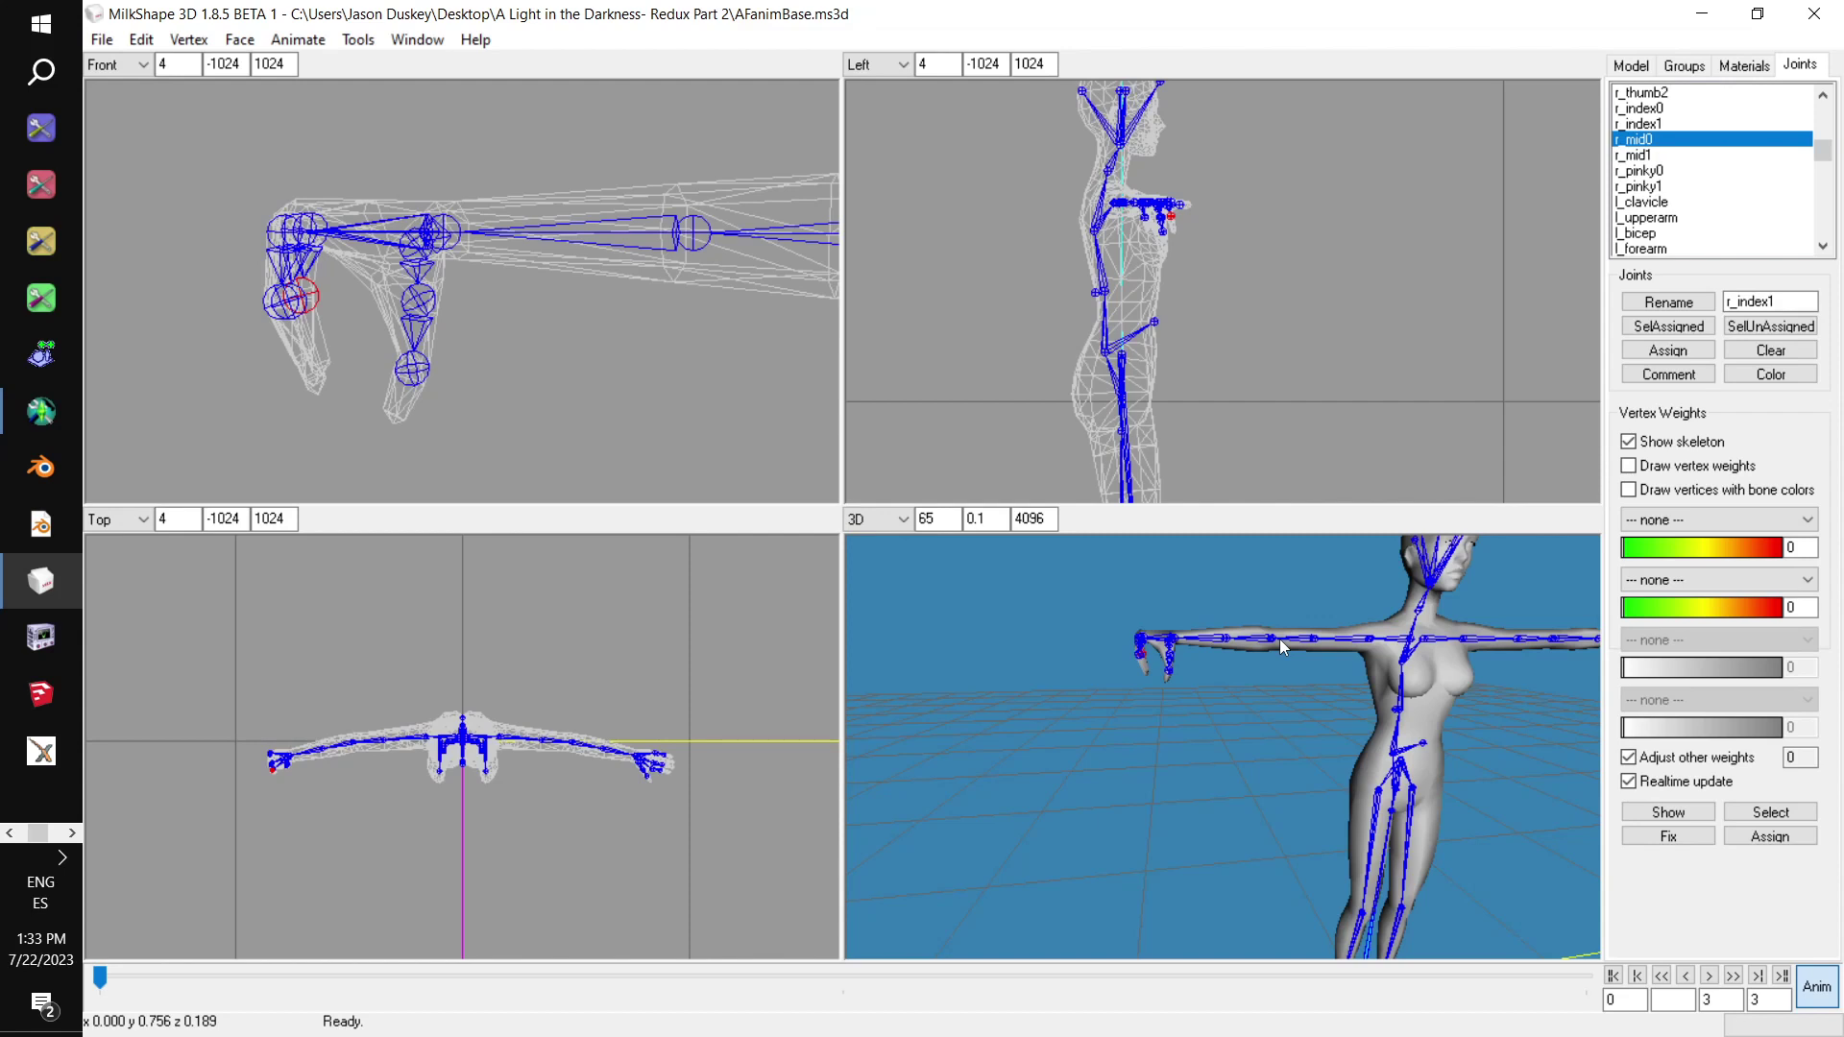
{"action": "mouse_move", "coordinate": [1469, 645]}
{"action": "left_mouse_down"}
{"action": "mouse_move", "coordinate": [1424, 664]}
{"action": "mouse_move", "coordinate": [1453, 670]}
{"action": "left_mouse_up"}
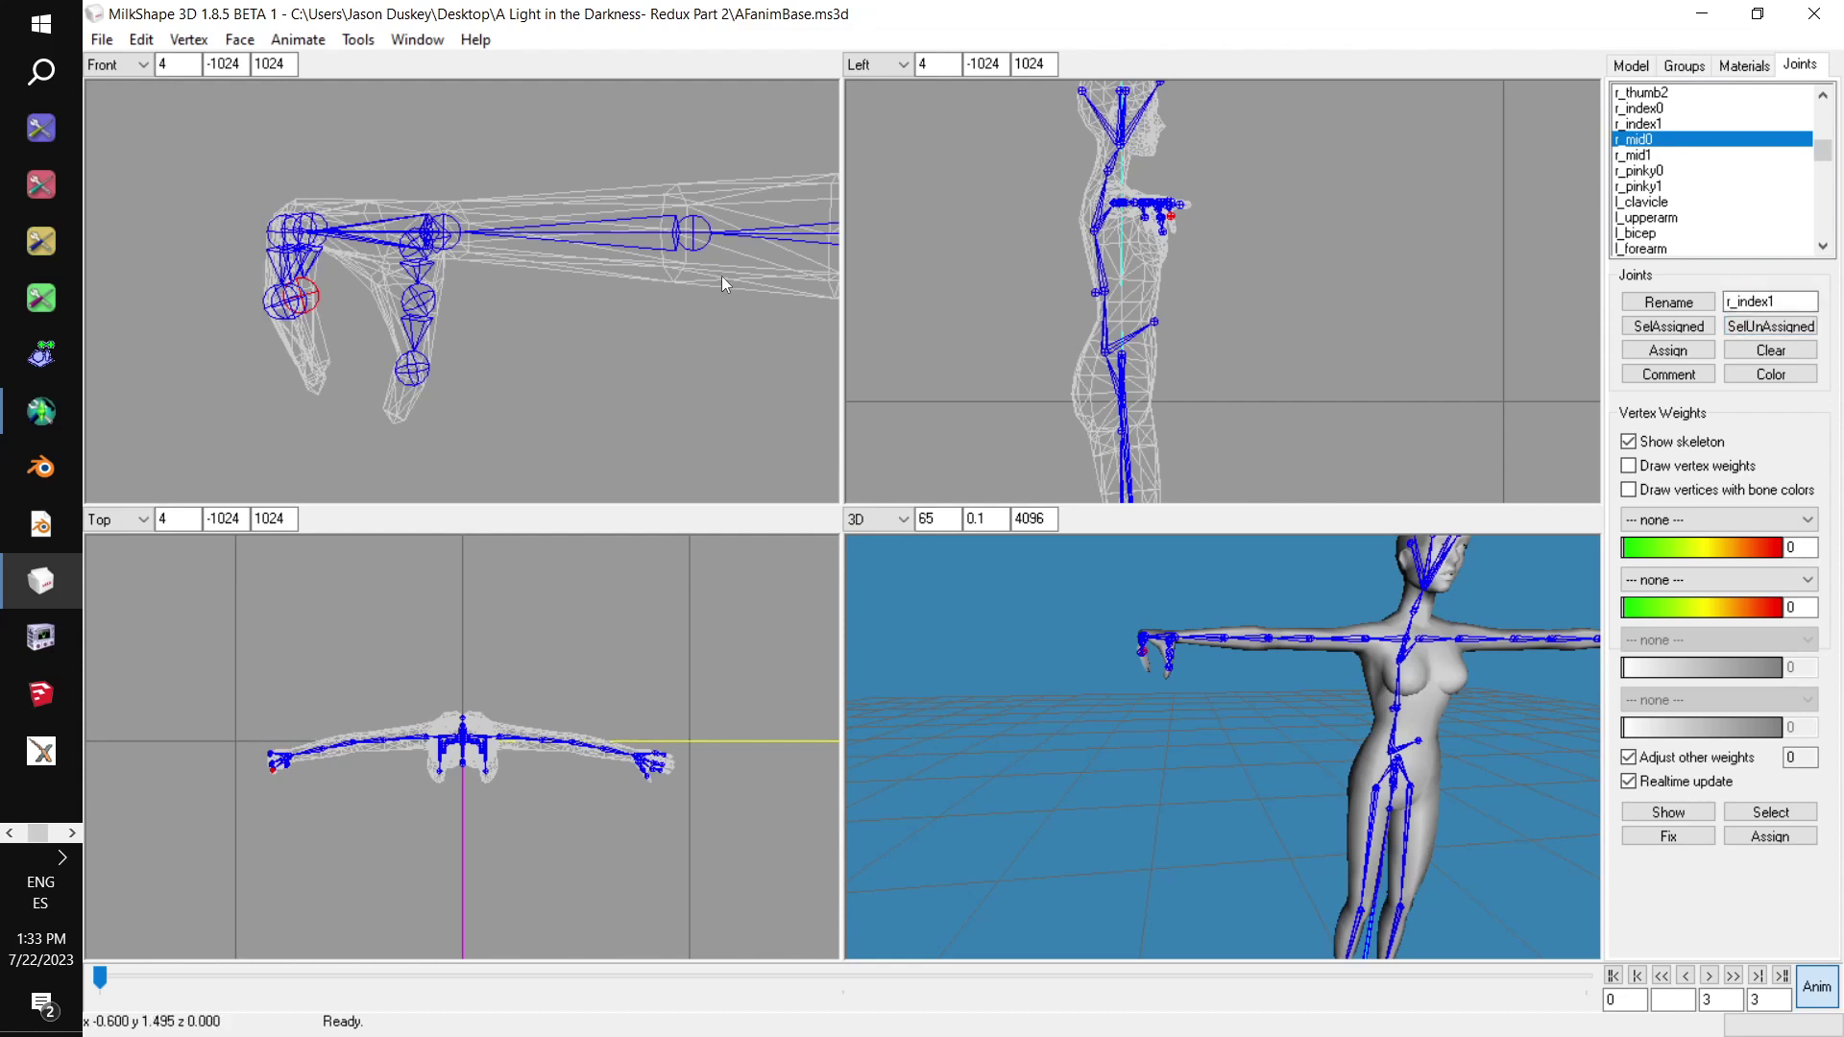
Rotate r_upperarm to lower the right arm beside the body and swing it slightly backward
{"action": "scroll", "coordinate": [705, 289], "scroll_direction": "down", "scroll_amount": 5}
{"action": "scroll", "coordinate": [718, 308], "scroll_direction": "down", "scroll_amount": 2}
{"action": "left_click_drag", "start_coordinate": [729, 313], "coordinate": [492, 302], "text": "ctrl"}
{"action": "scroll", "coordinate": [489, 294], "scroll_direction": "down", "scroll_amount": 1}
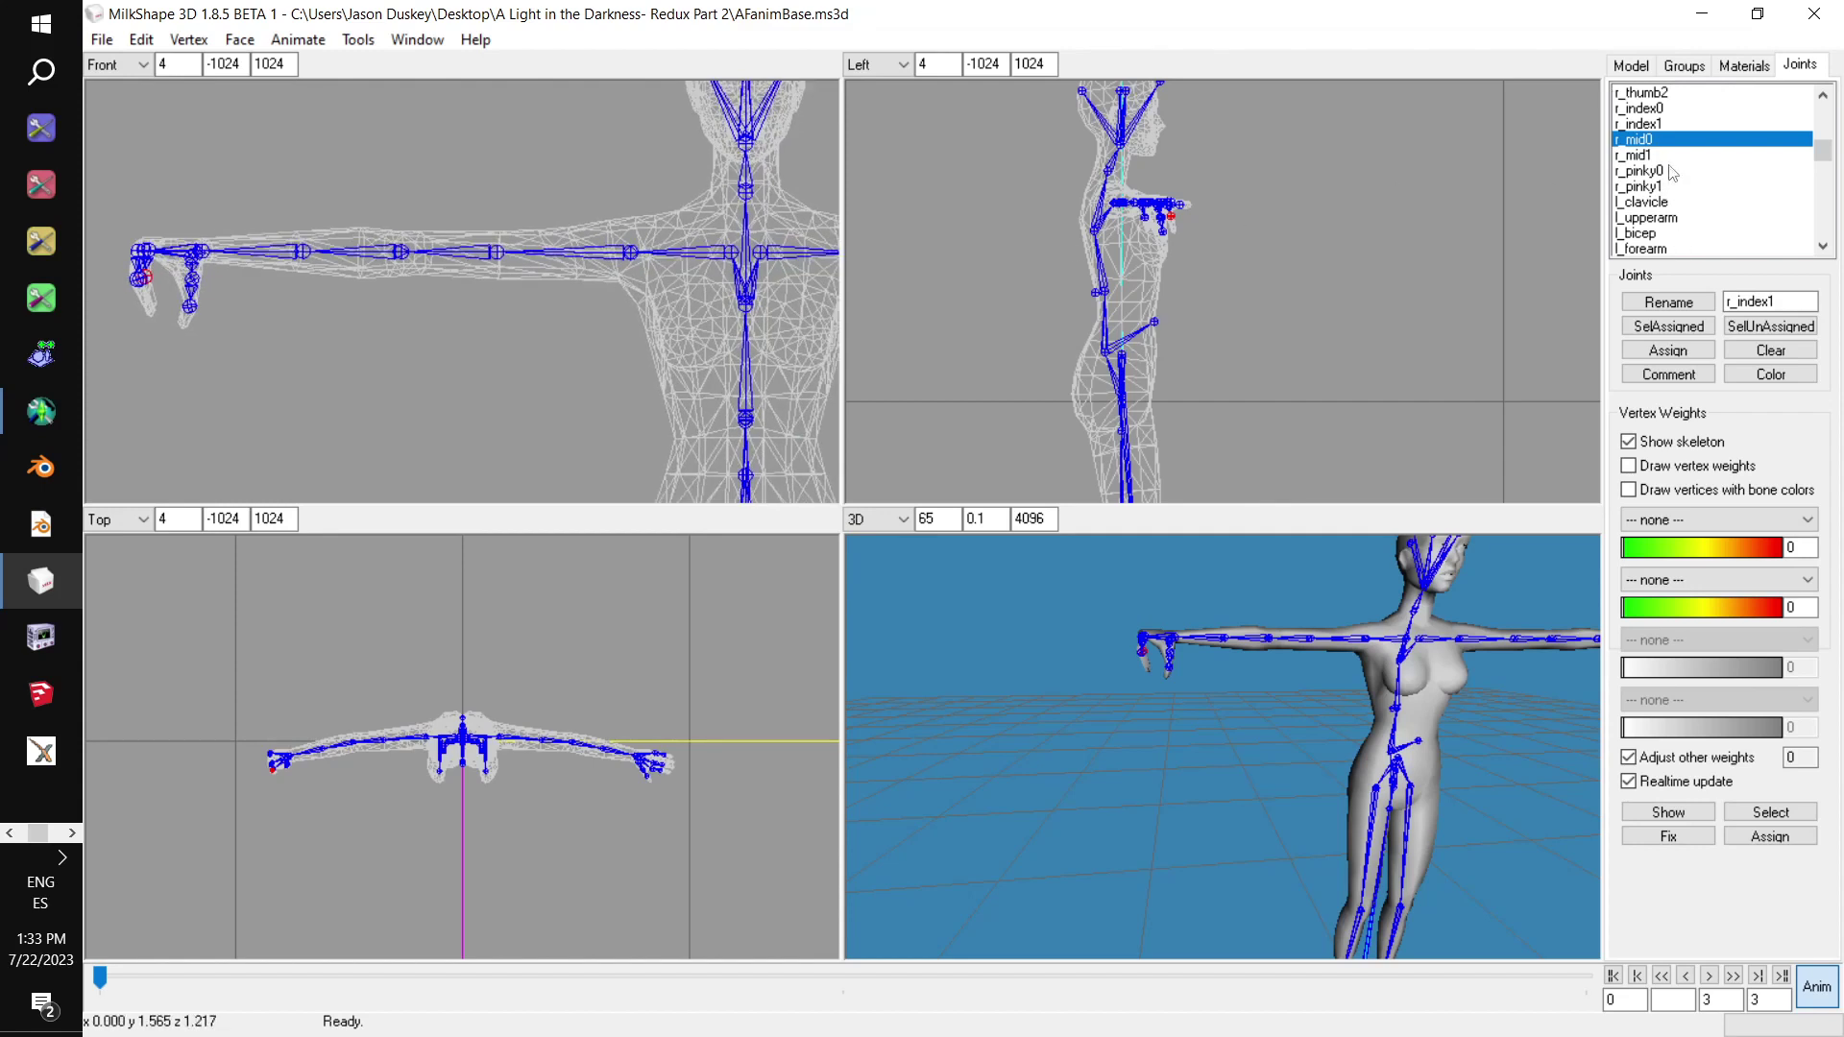
{"action": "left_click", "coordinate": [1664, 218]}
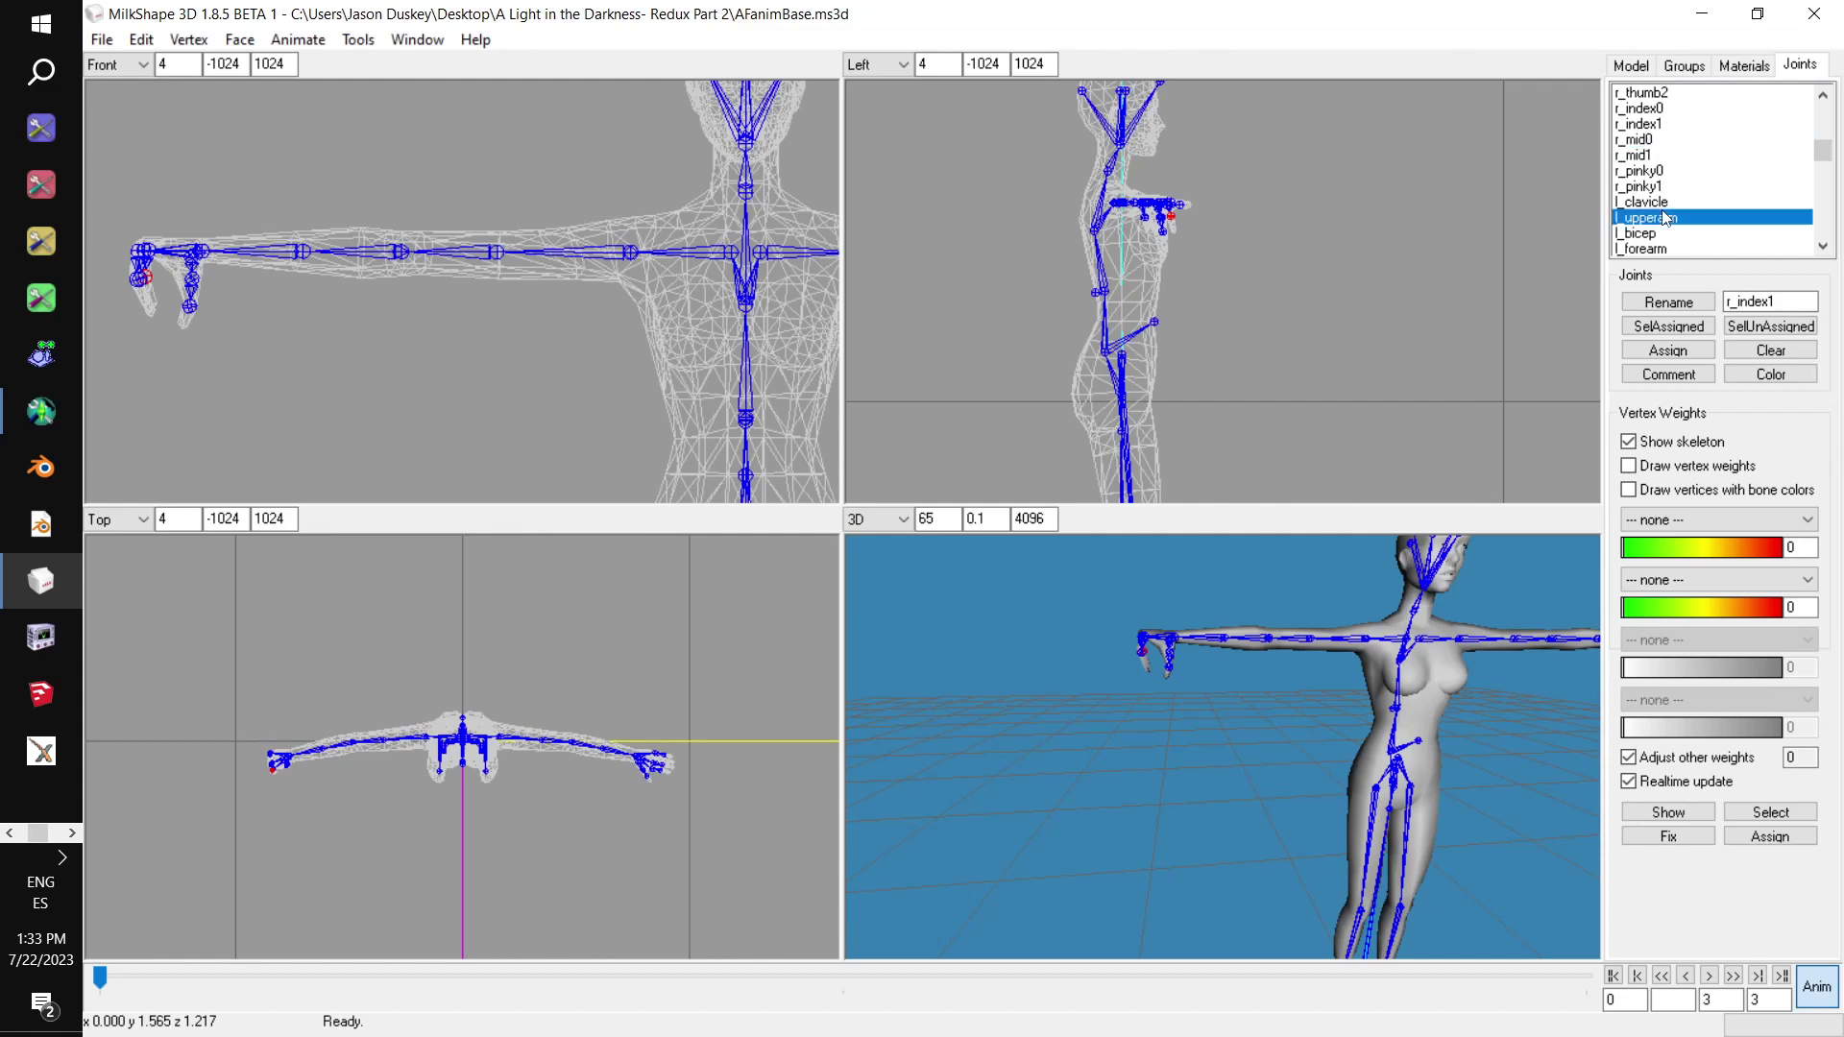
{"action": "scroll", "coordinate": [1674, 159], "scroll_direction": "up", "scroll_amount": 1}
{"action": "scroll", "coordinate": [1676, 163], "scroll_direction": "up", "scroll_amount": 2}
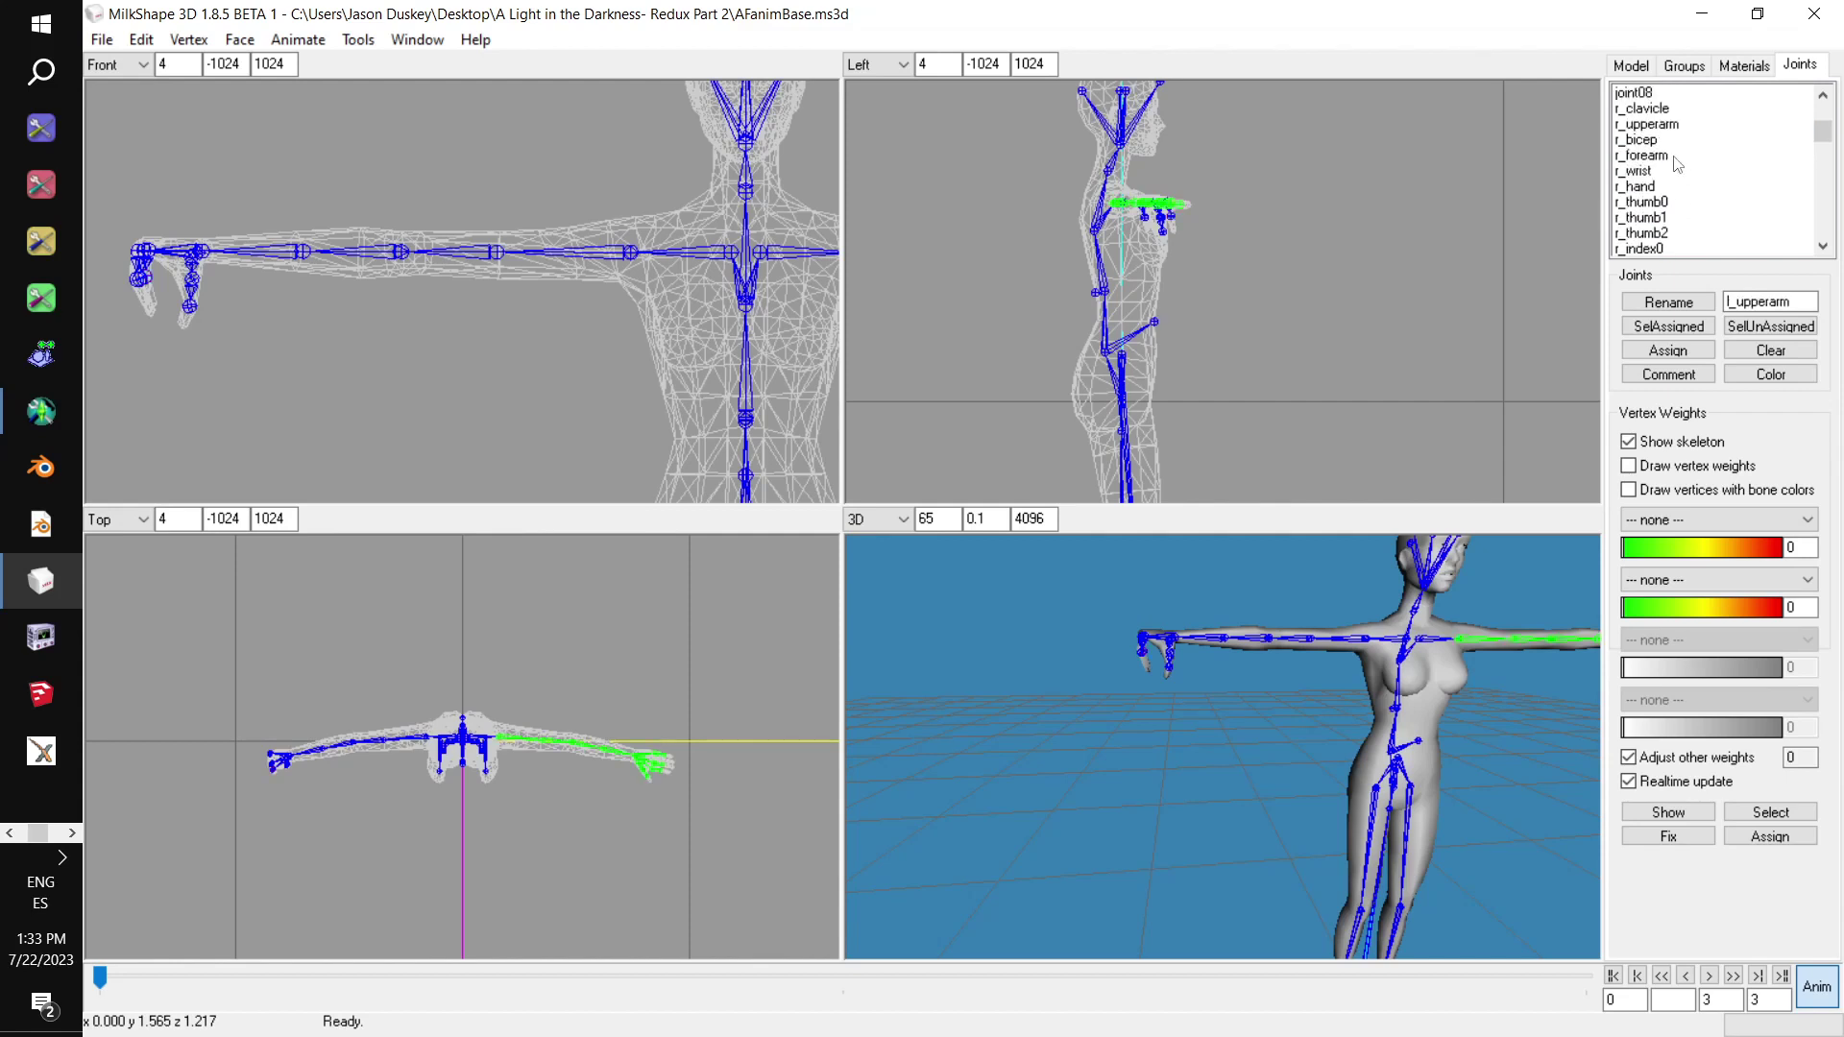
{"action": "left_click", "coordinate": [1689, 125]}
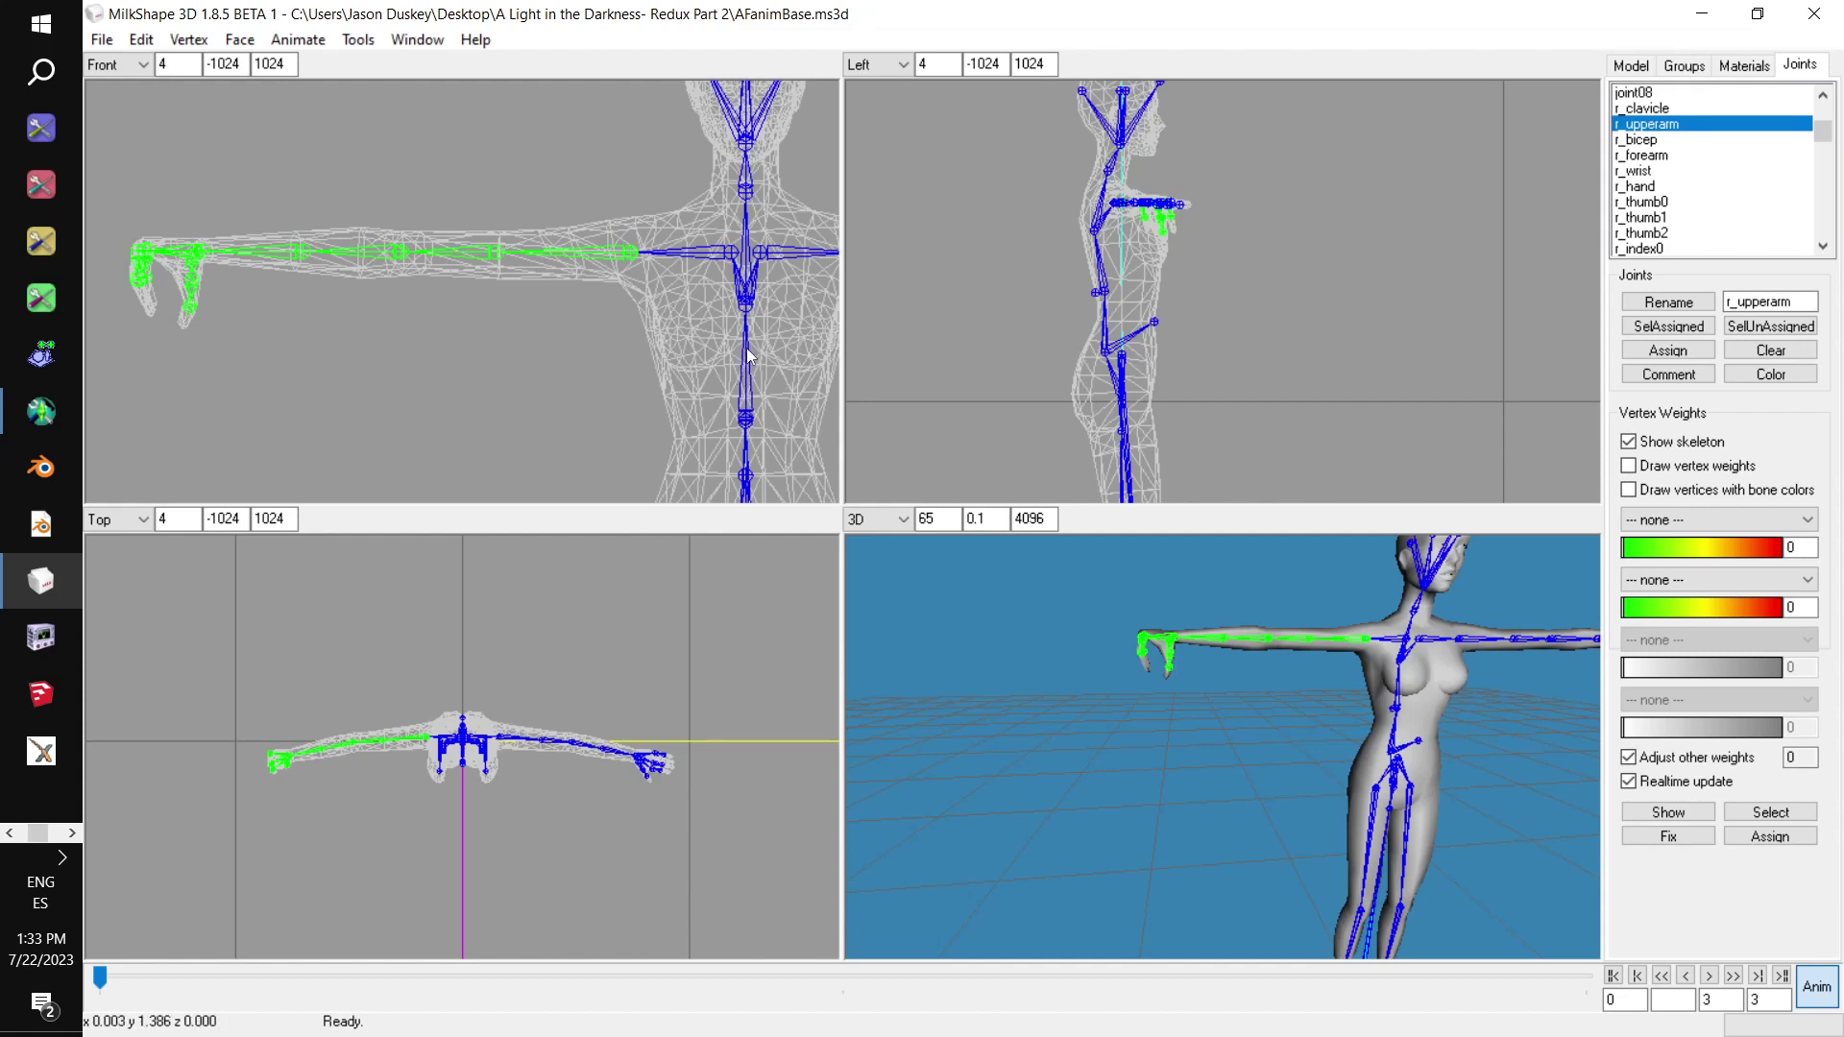
{"action": "left_click_drag", "start_coordinate": [750, 356], "coordinate": [719, 269]}
{"action": "left_click_drag", "start_coordinate": [1333, 277], "coordinate": [1329, 284]}
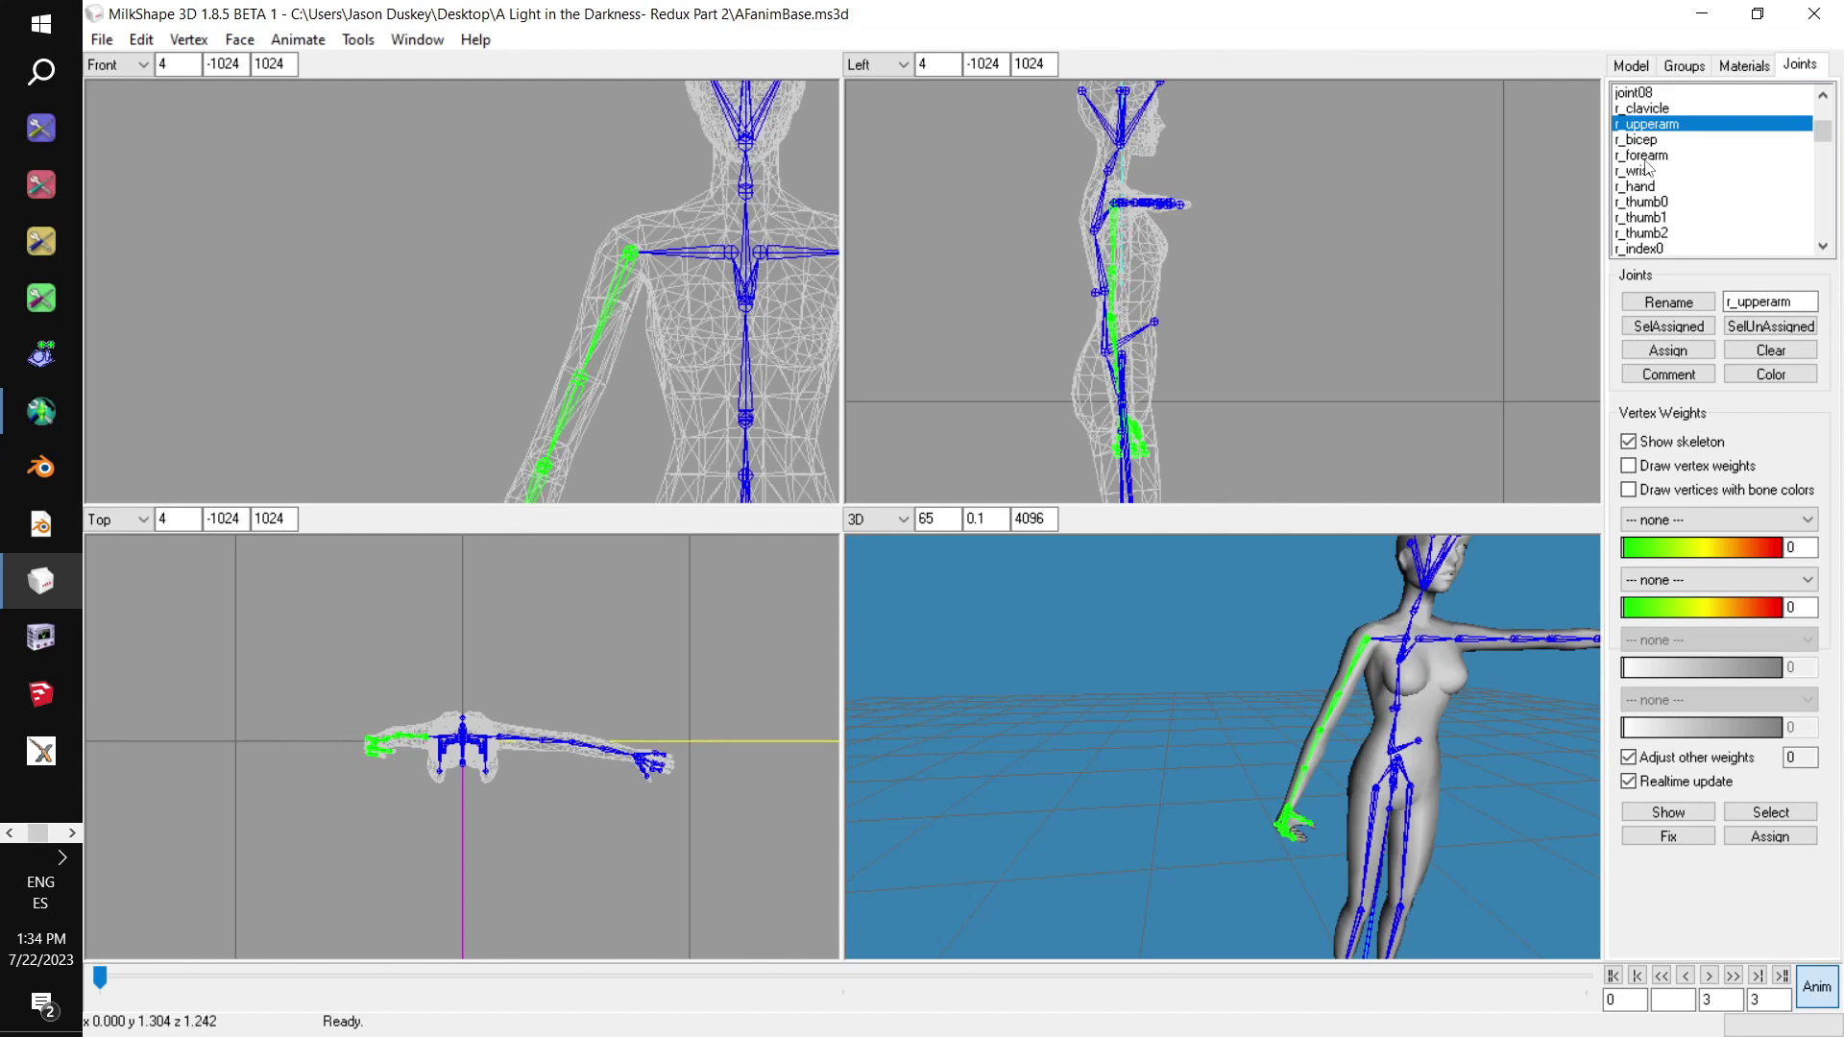
{"action": "left_click_drag", "start_coordinate": [1372, 271], "coordinate": [1371, 281]}
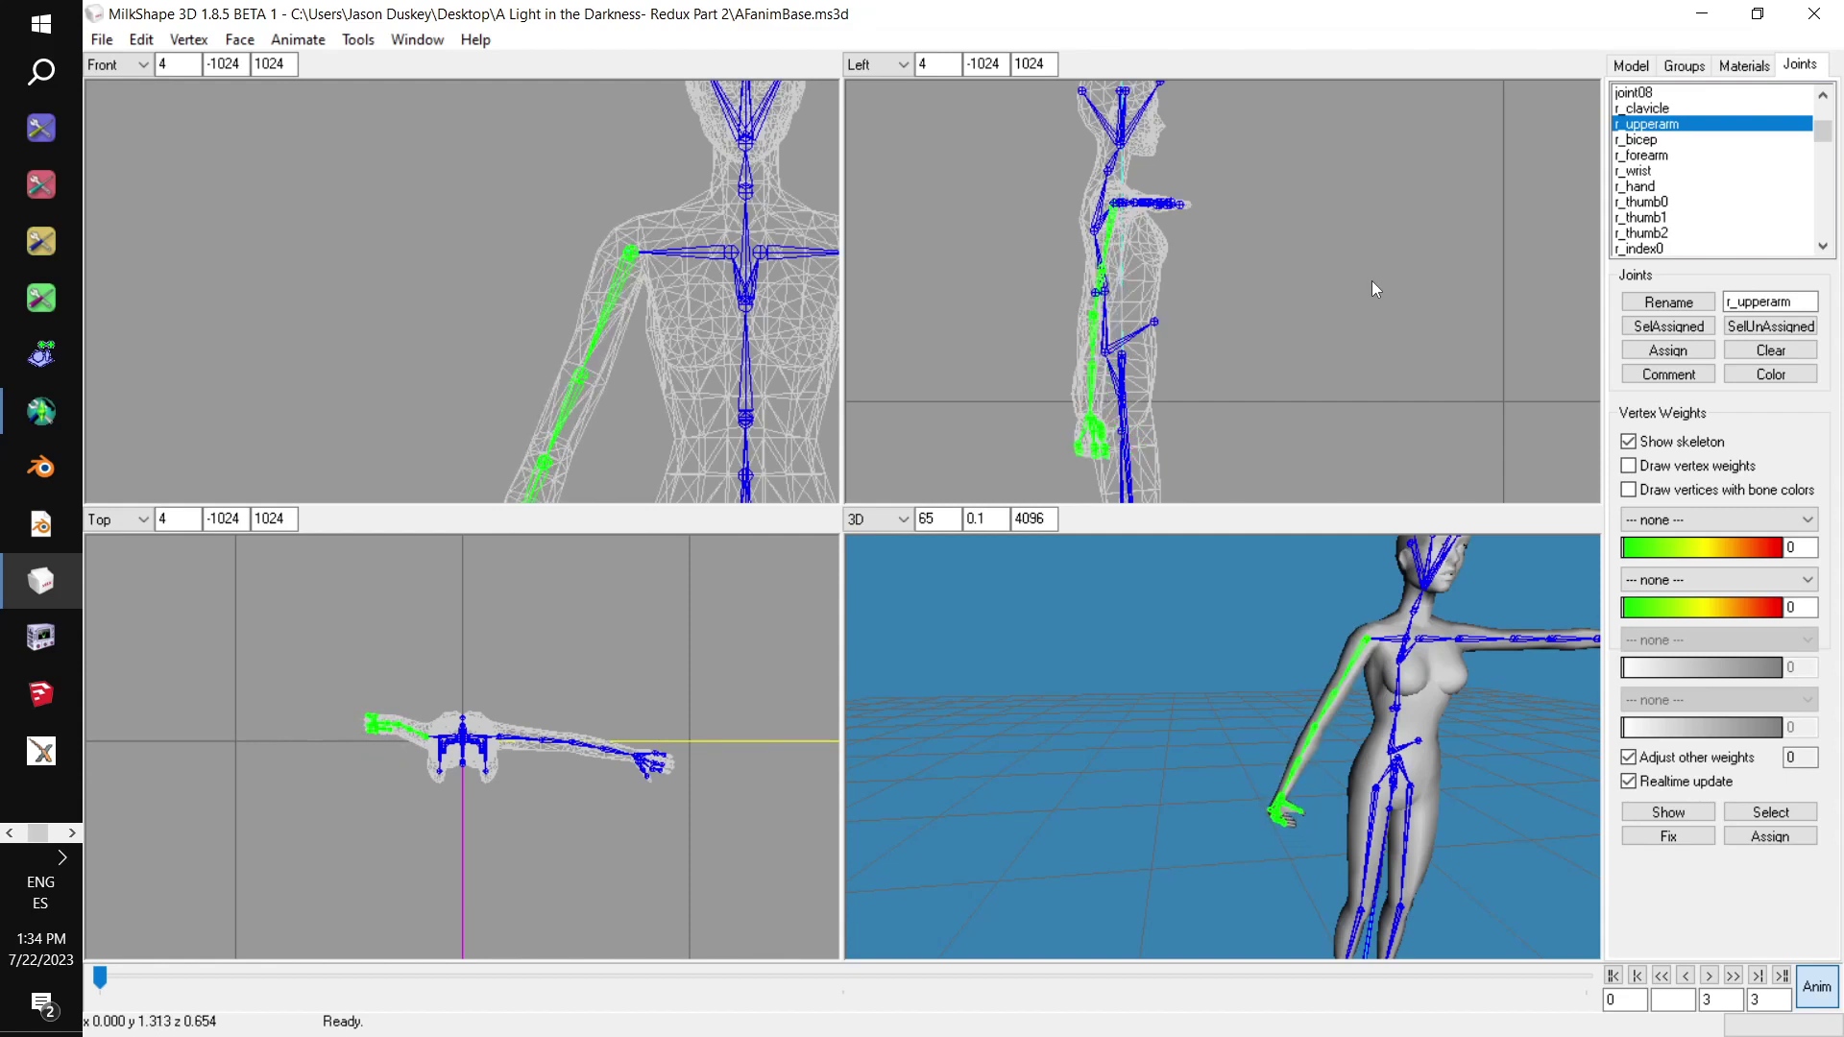
Rotate r_forearm to bend the right elbow forward, bringing the hand in front of the hip
{"action": "left_click", "coordinate": [1668, 170]}
{"action": "left_click", "coordinate": [1663, 157]}
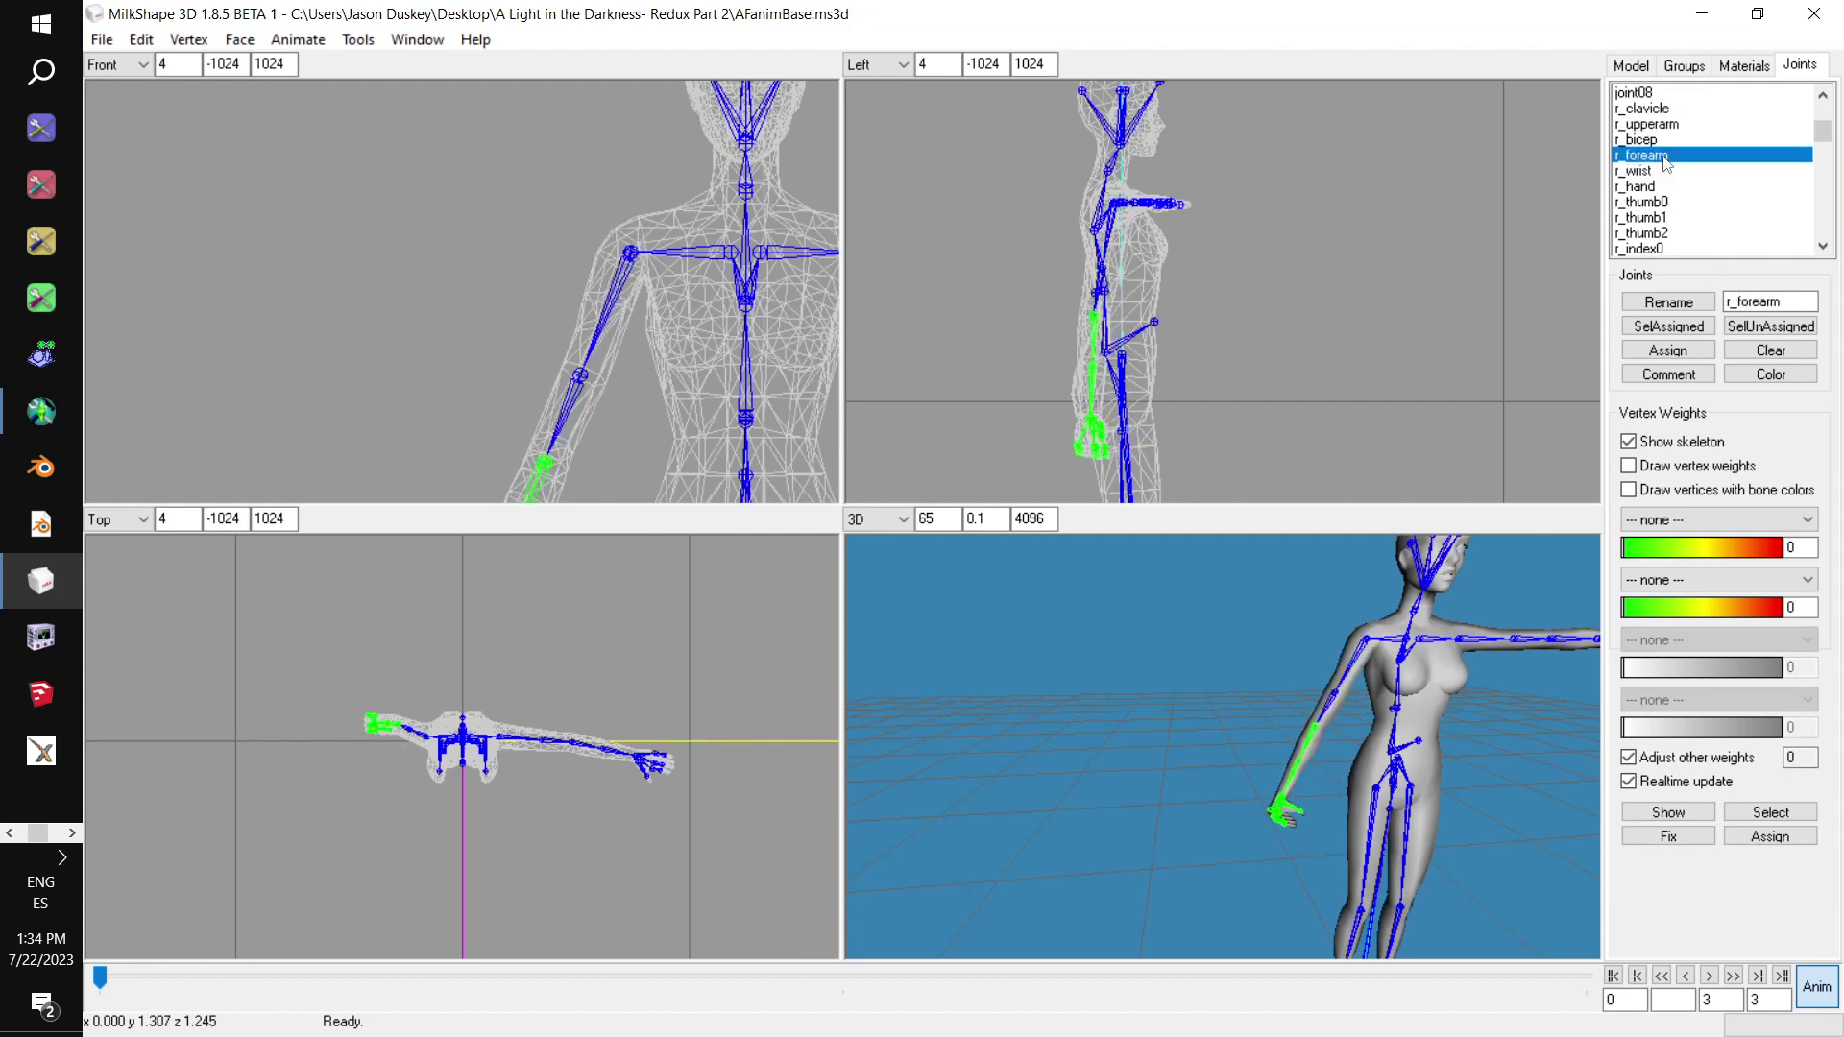
{"action": "left_click_drag", "start_coordinate": [1281, 413], "coordinate": [1279, 405]}
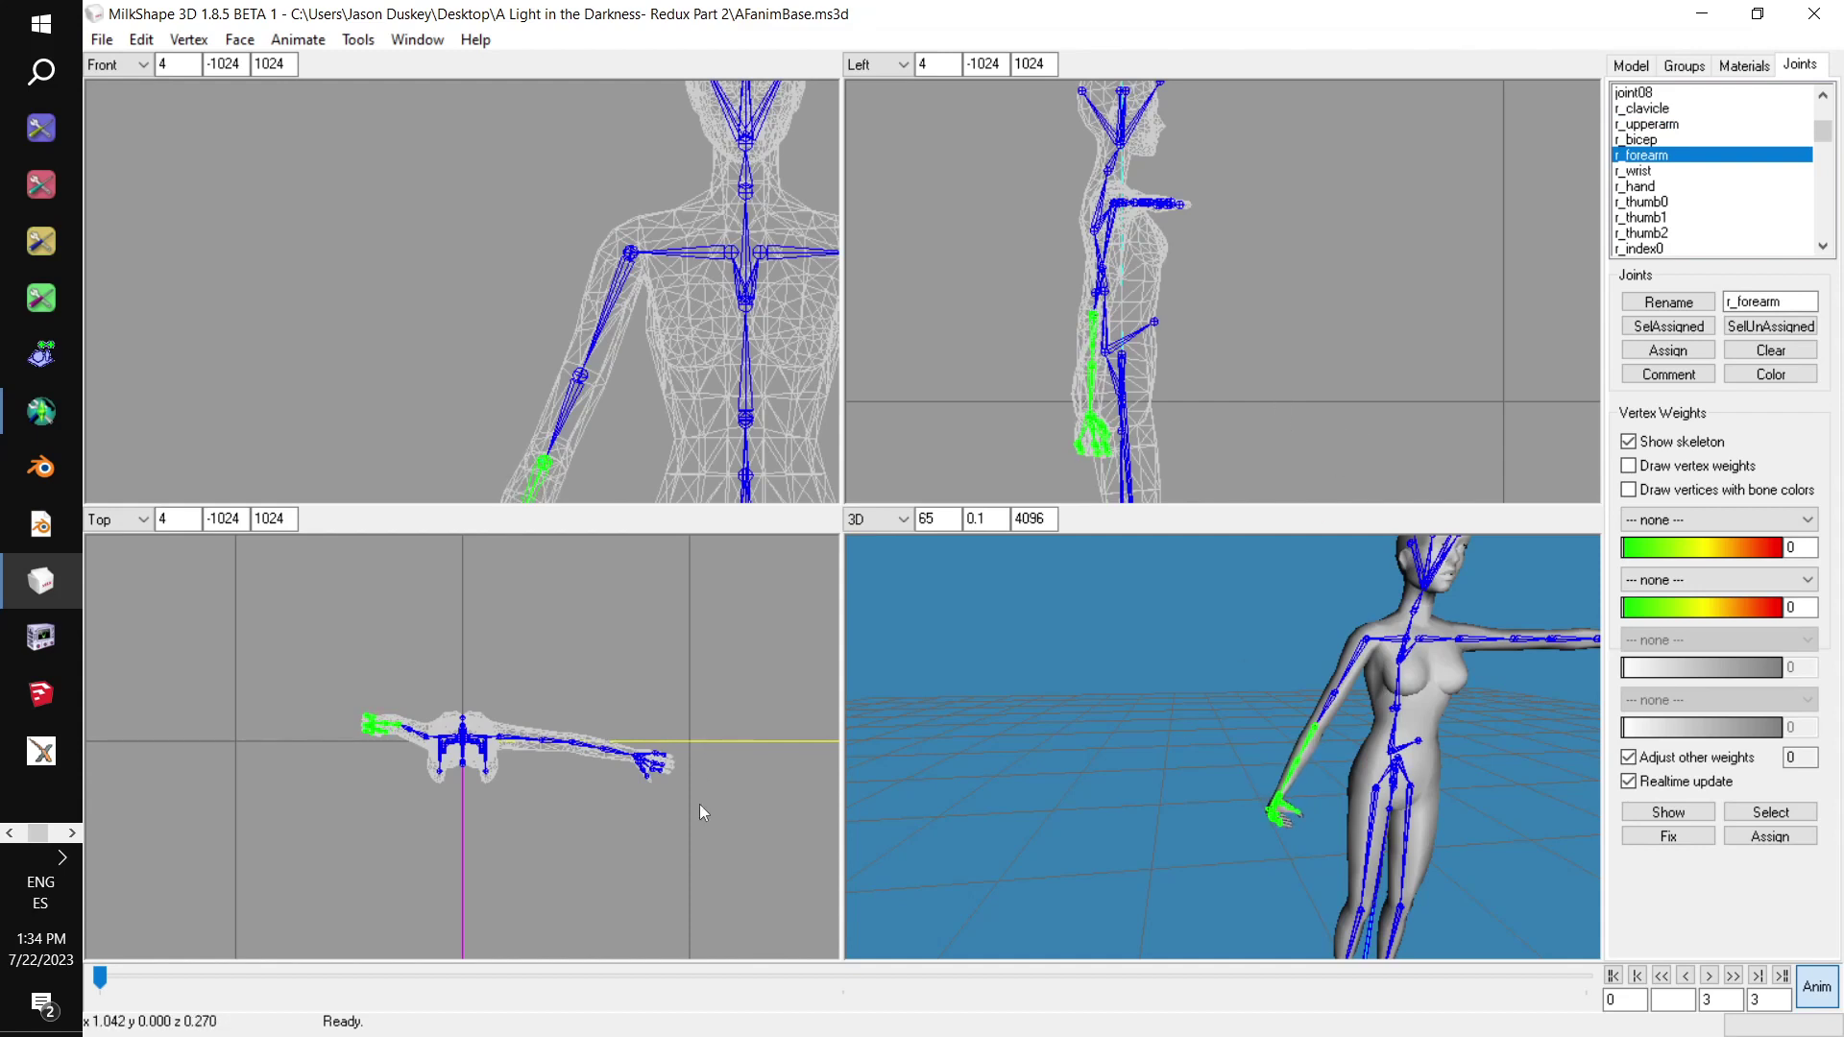
{"action": "left_click_drag", "start_coordinate": [672, 812], "coordinate": [678, 786]}
{"action": "left_click_drag", "start_coordinate": [1241, 753], "coordinate": [1336, 751]}
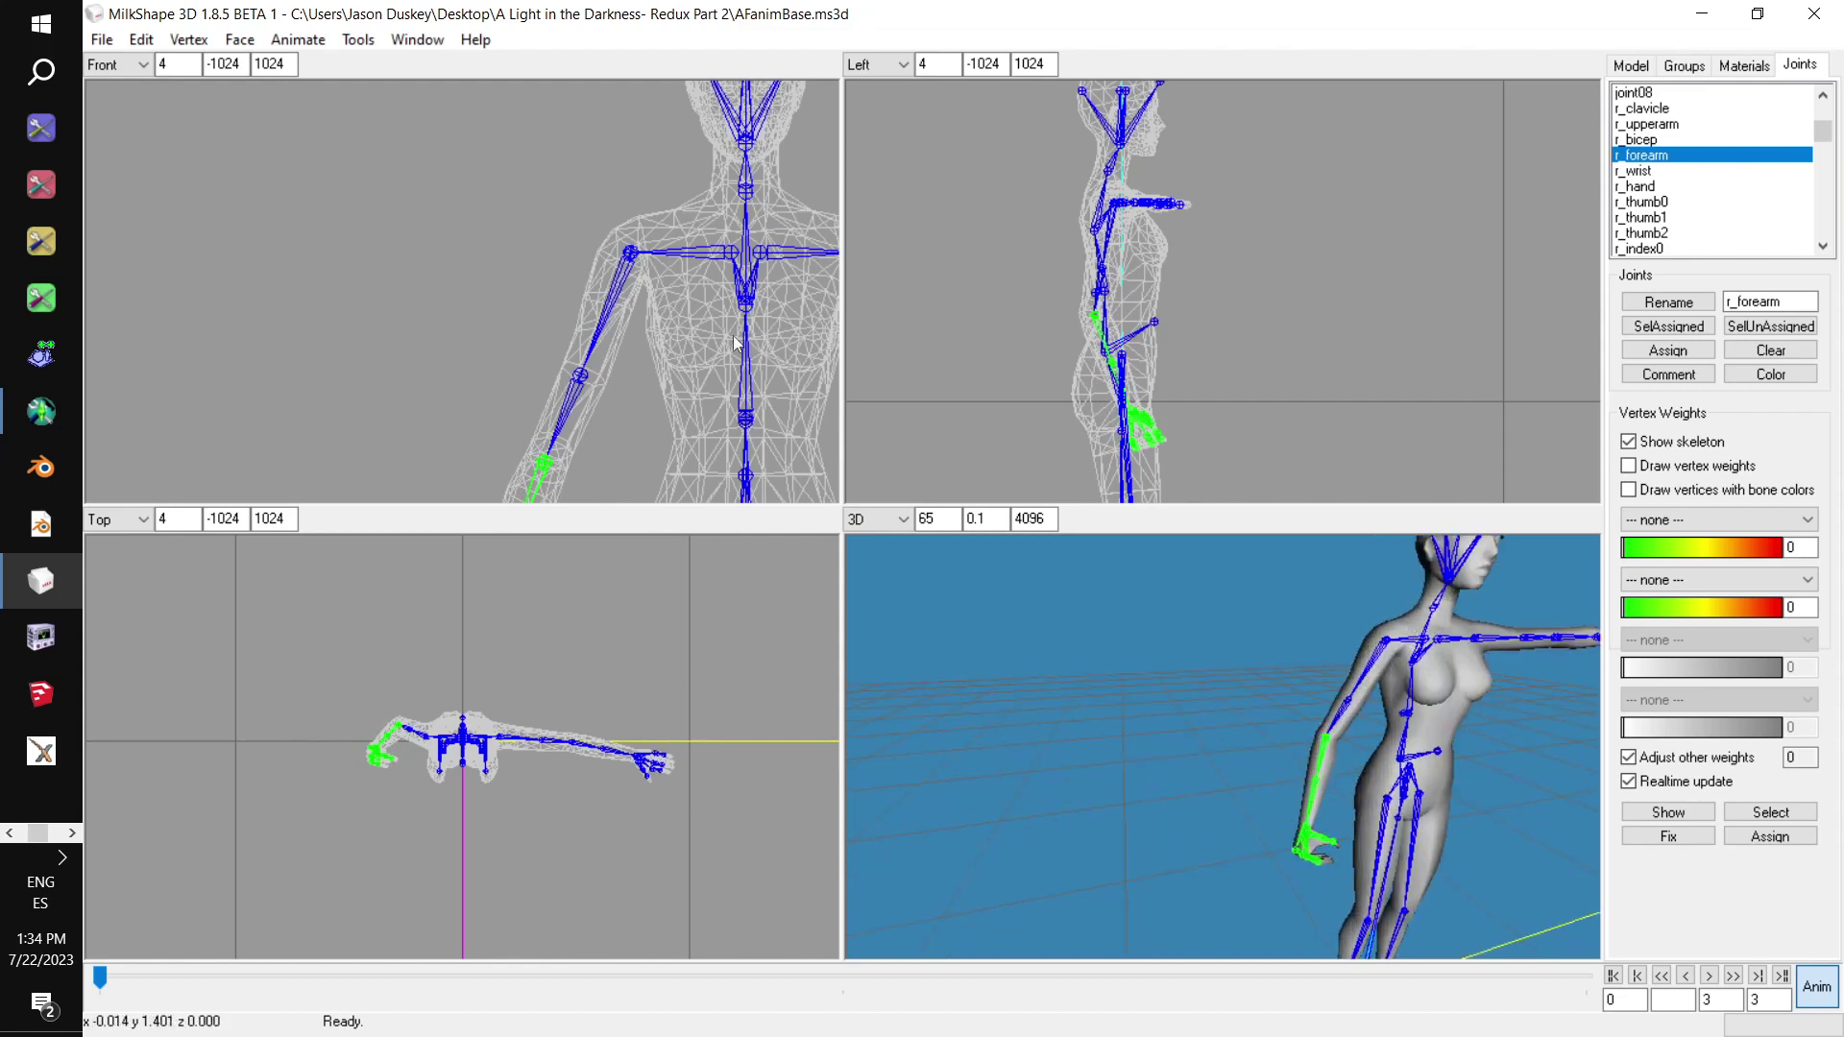
{"action": "left_click_drag", "start_coordinate": [1152, 663], "coordinate": [1289, 659]}
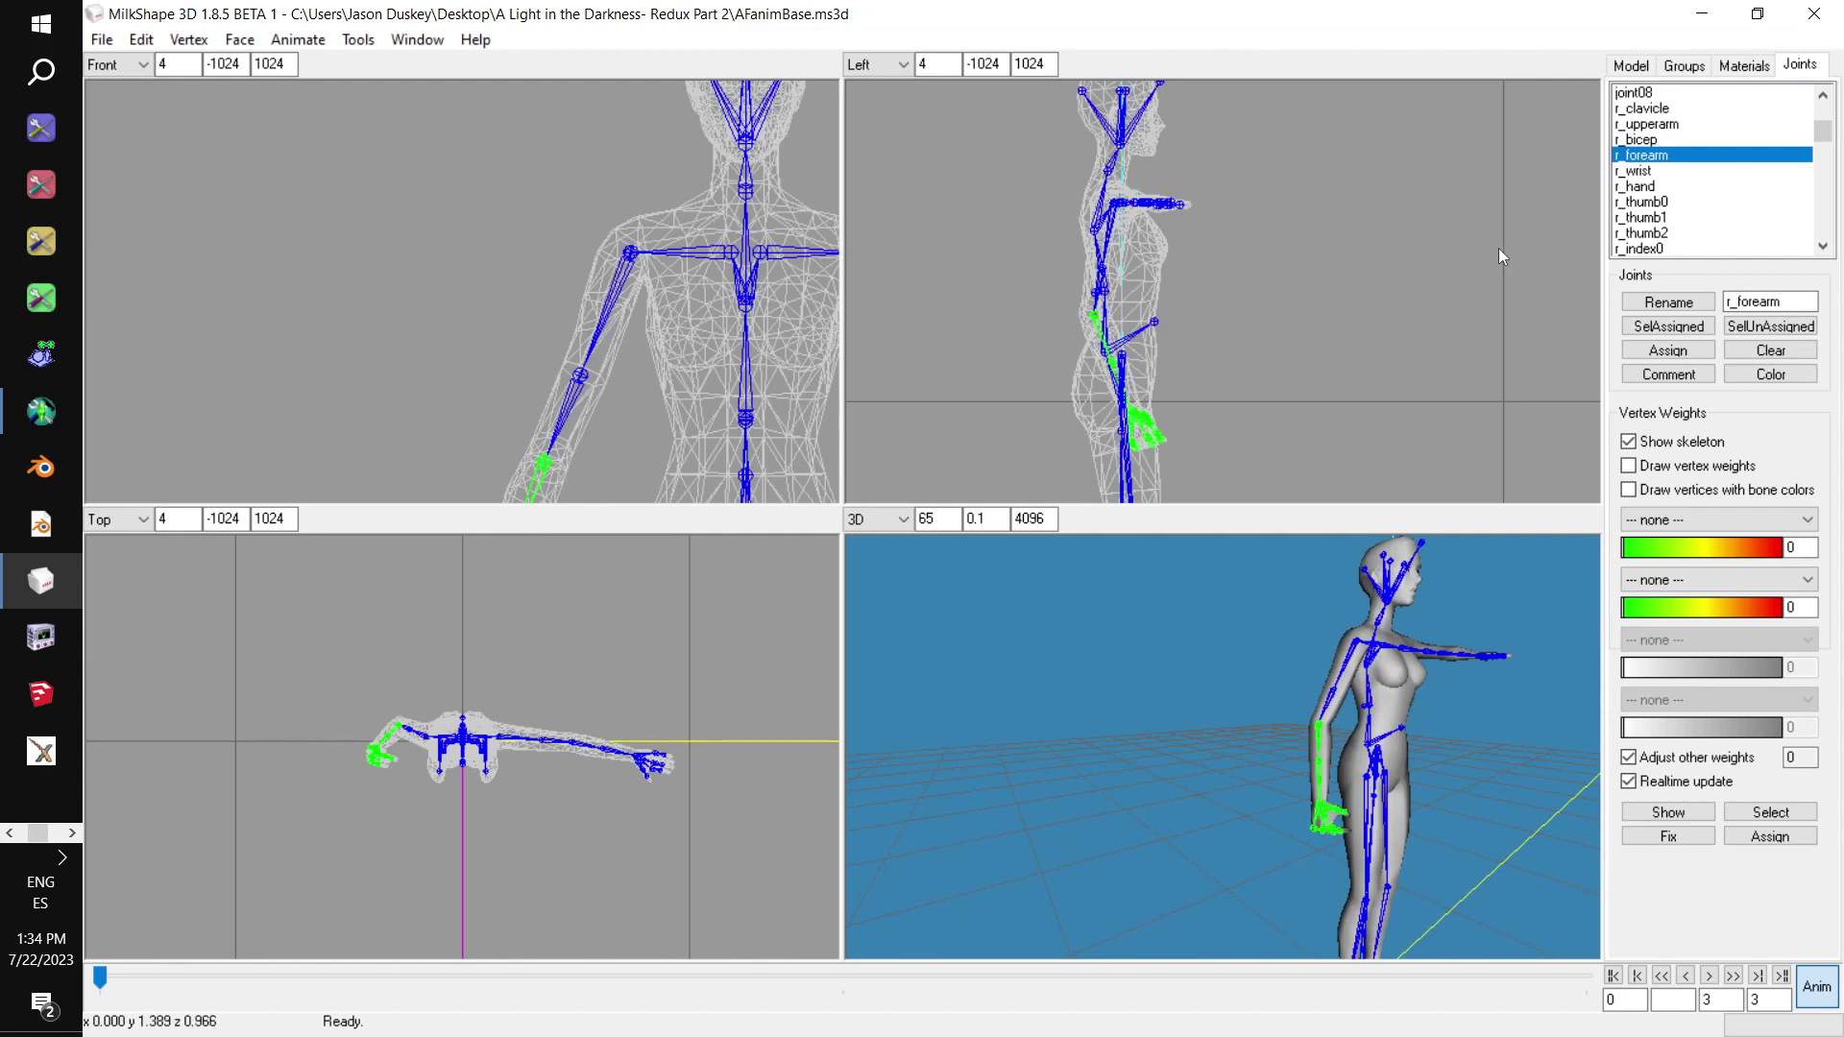
Apply a negligible Y rotation of 00001 to r_clavicle, keeping its pose visually the same
{"action": "left_click", "coordinate": [1664, 124]}
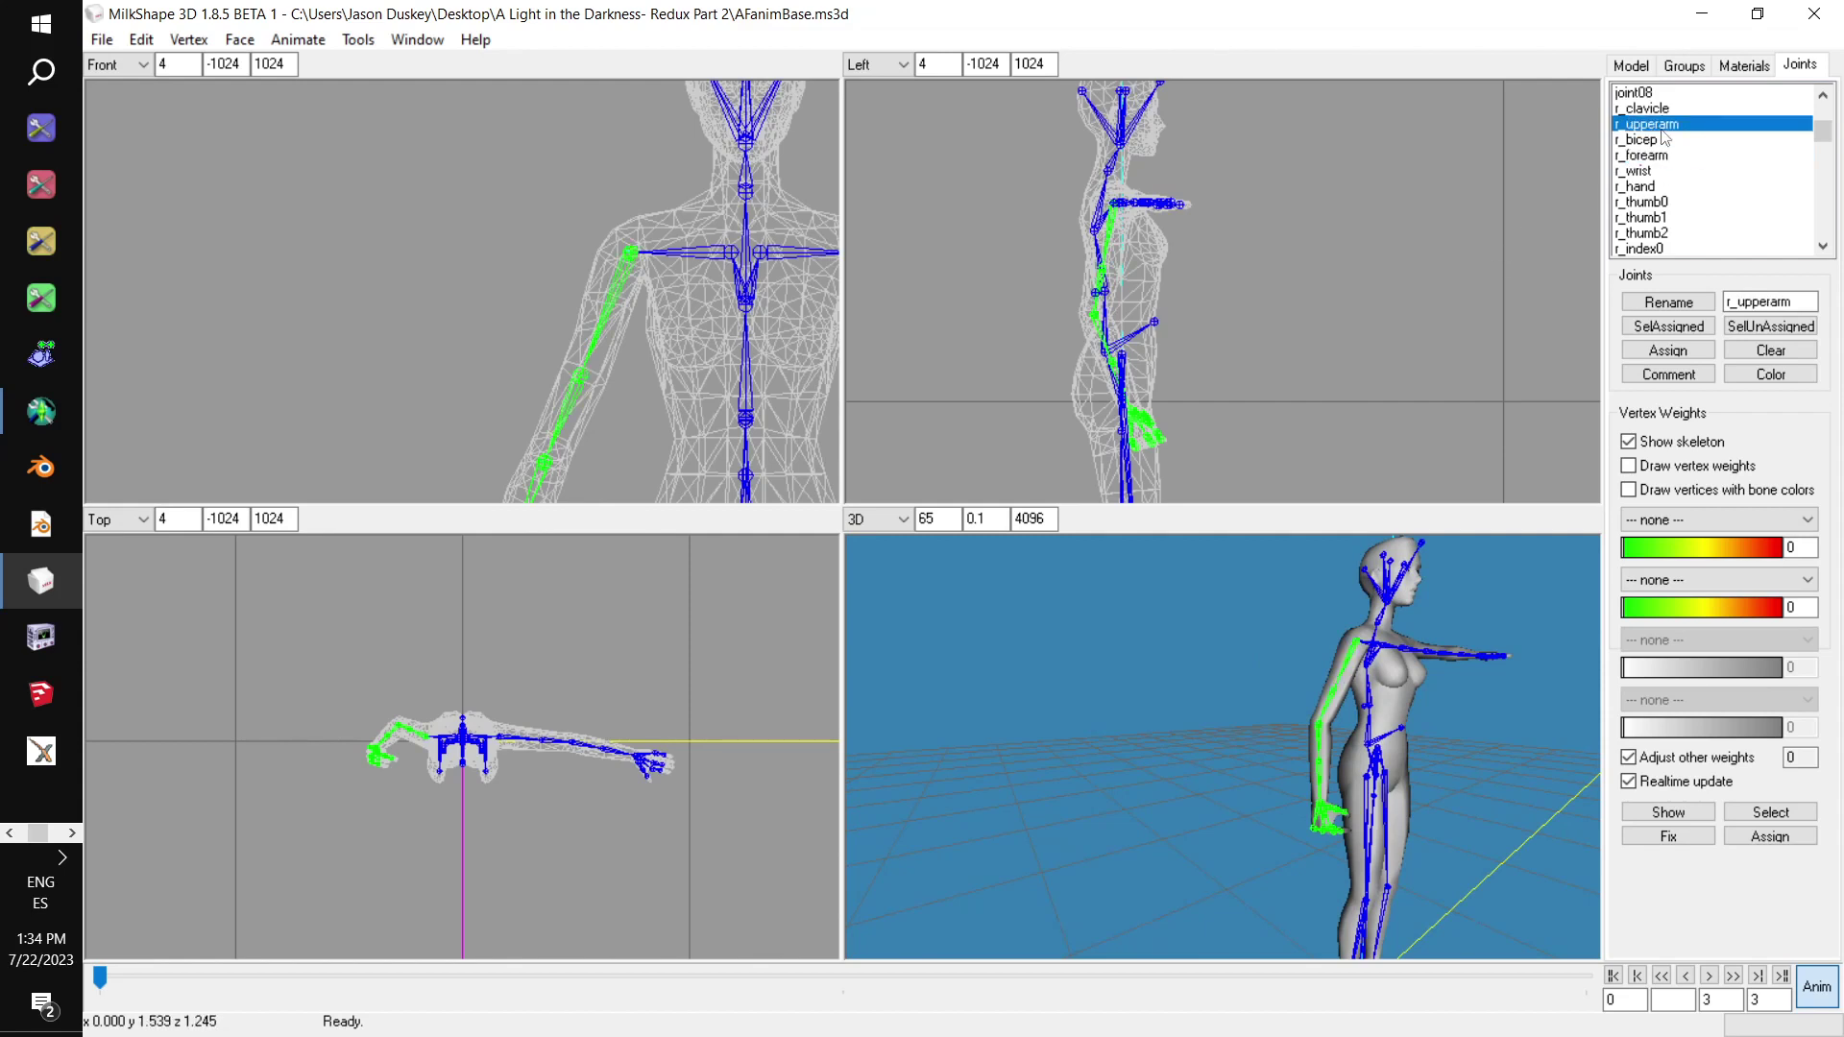
{"action": "left_click", "coordinate": [1666, 109]}
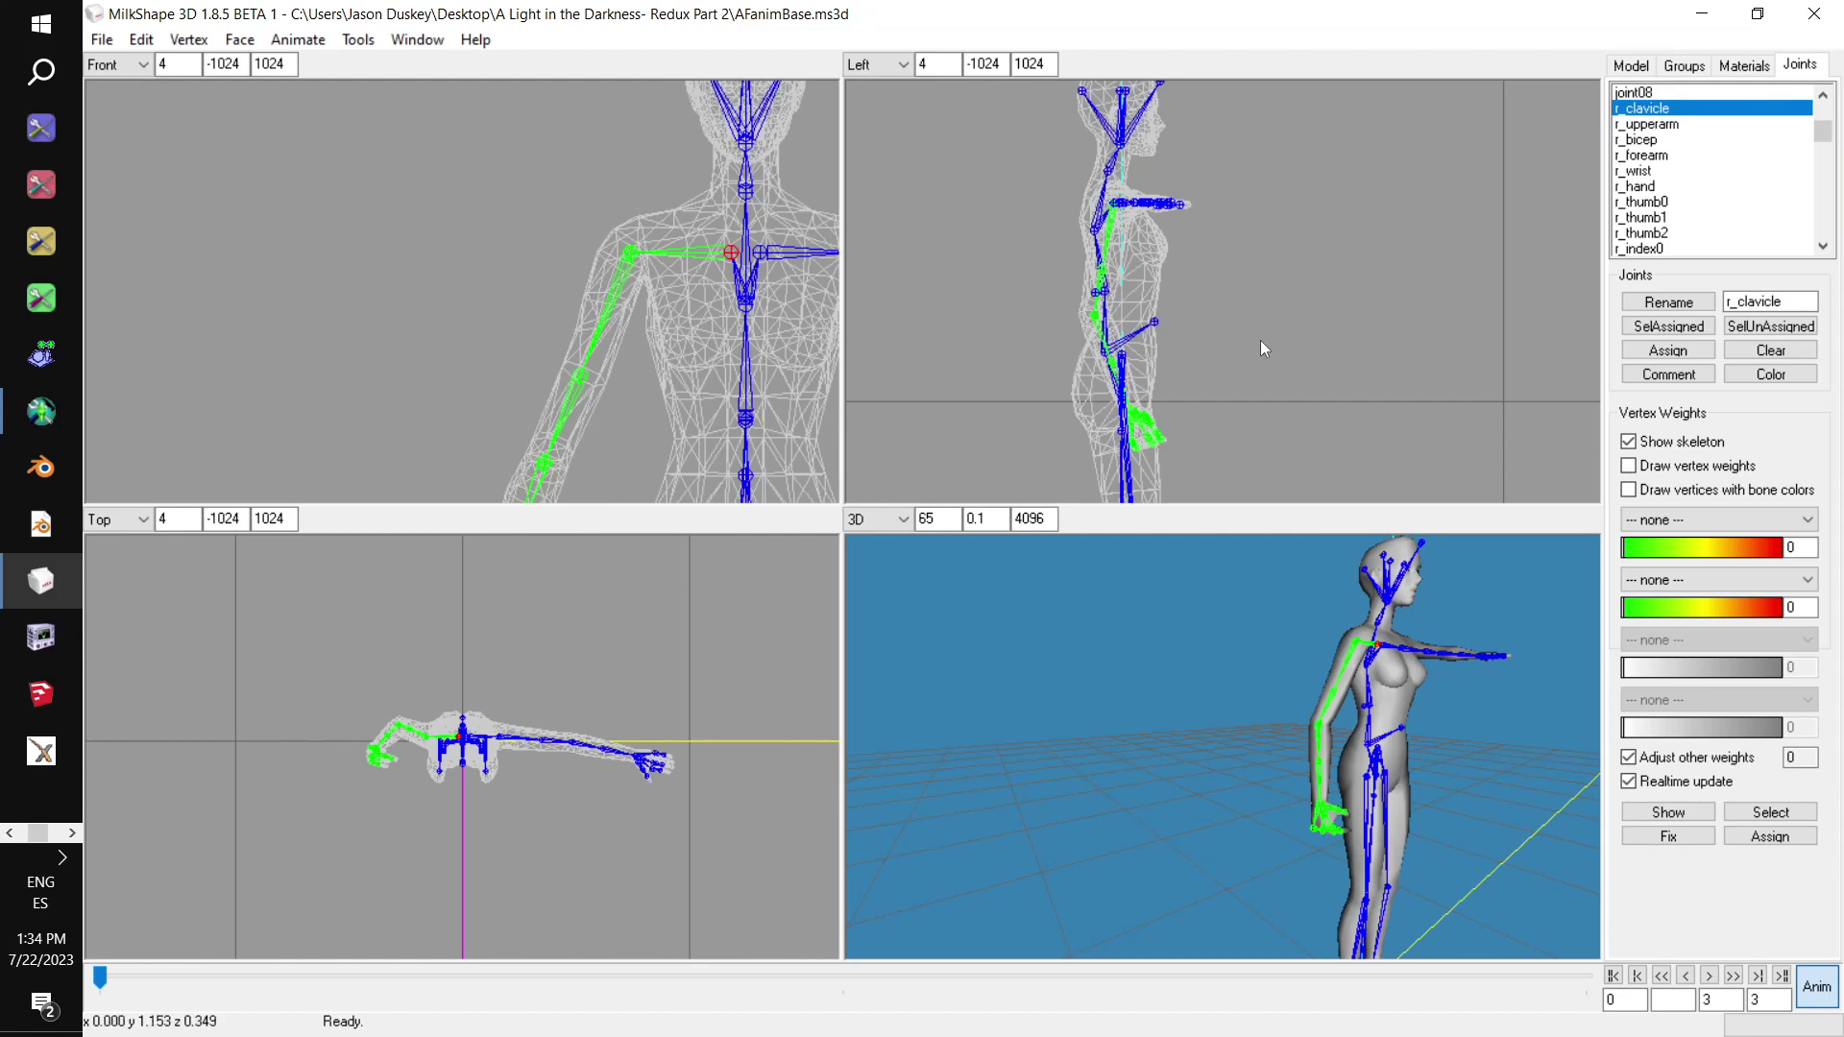
{"action": "left_click", "coordinate": [1635, 66]}
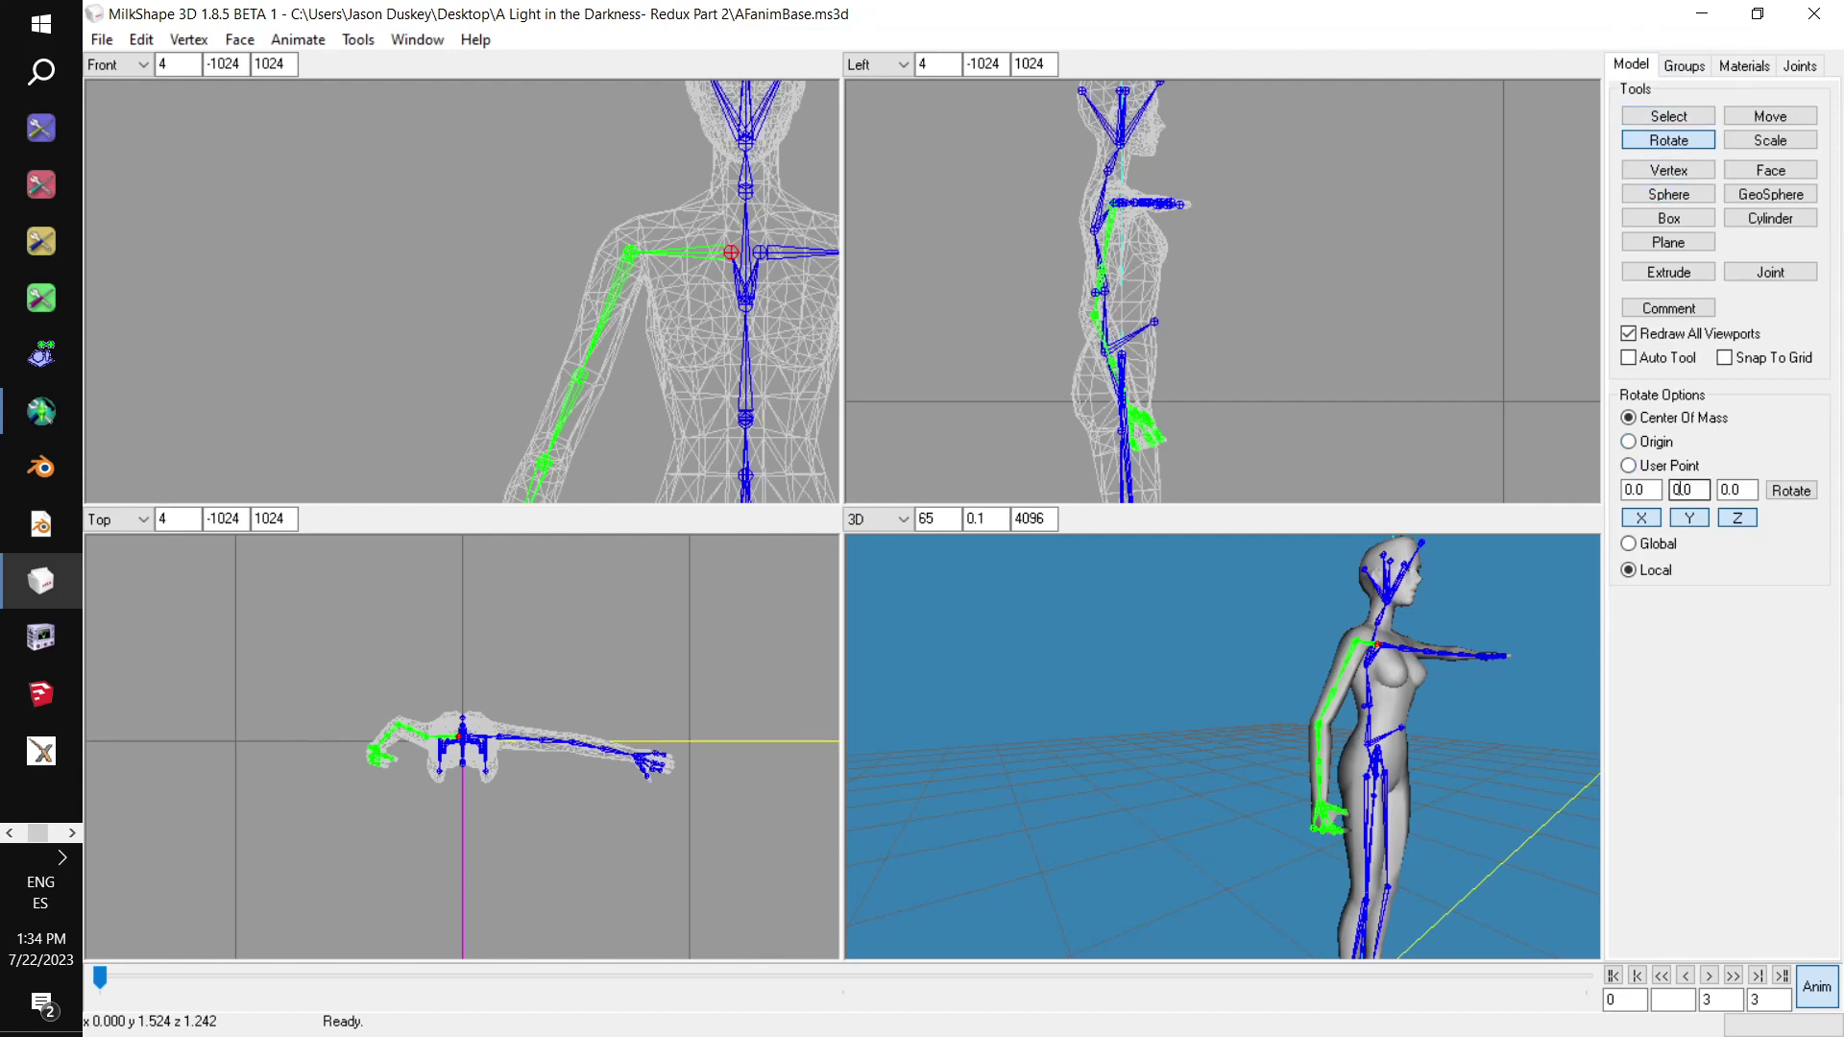
{"action": "left_click", "coordinate": [1699, 484]}
{"action": "type", "text": "00001"}
{"action": "left_click", "coordinate": [1796, 492]}
{"action": "left_click", "coordinate": [1799, 67]}
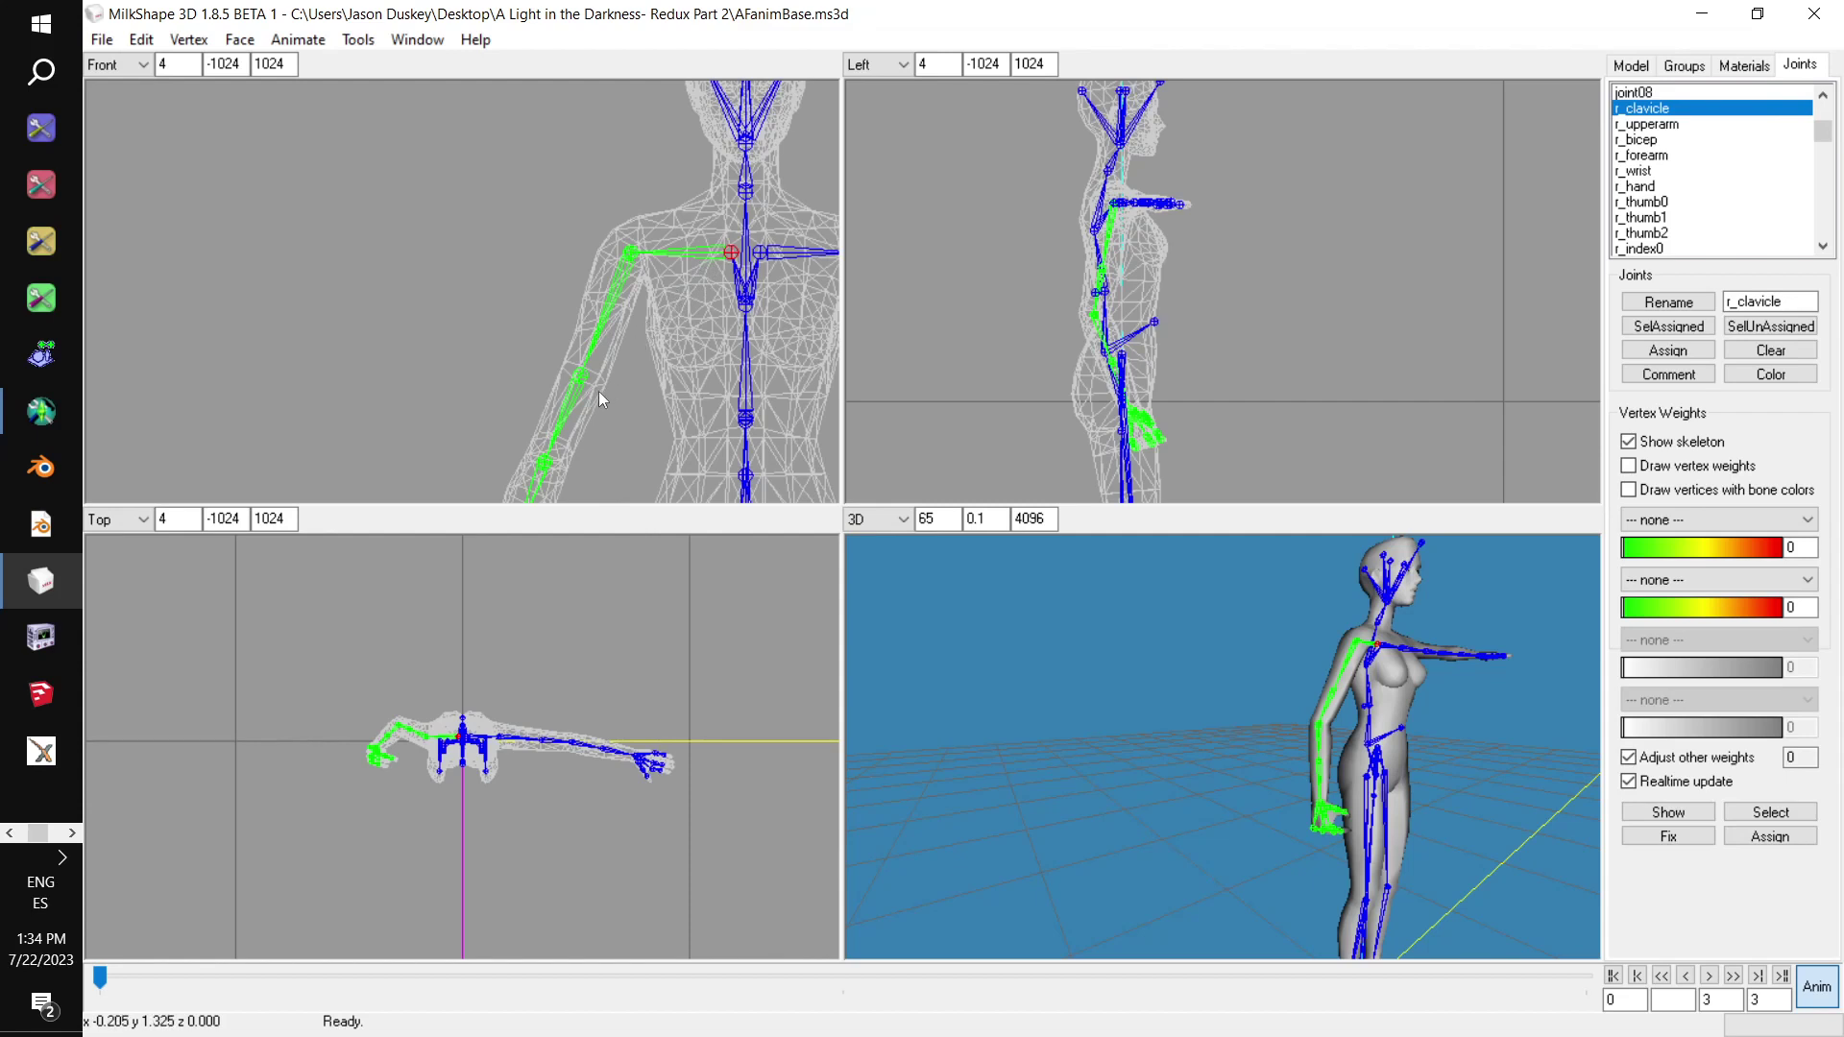
Apply the same negligible Y rotation of 00001 to the r_bicep, r_wrist and r_hand joints
{"action": "left_click", "coordinate": [1666, 142]}
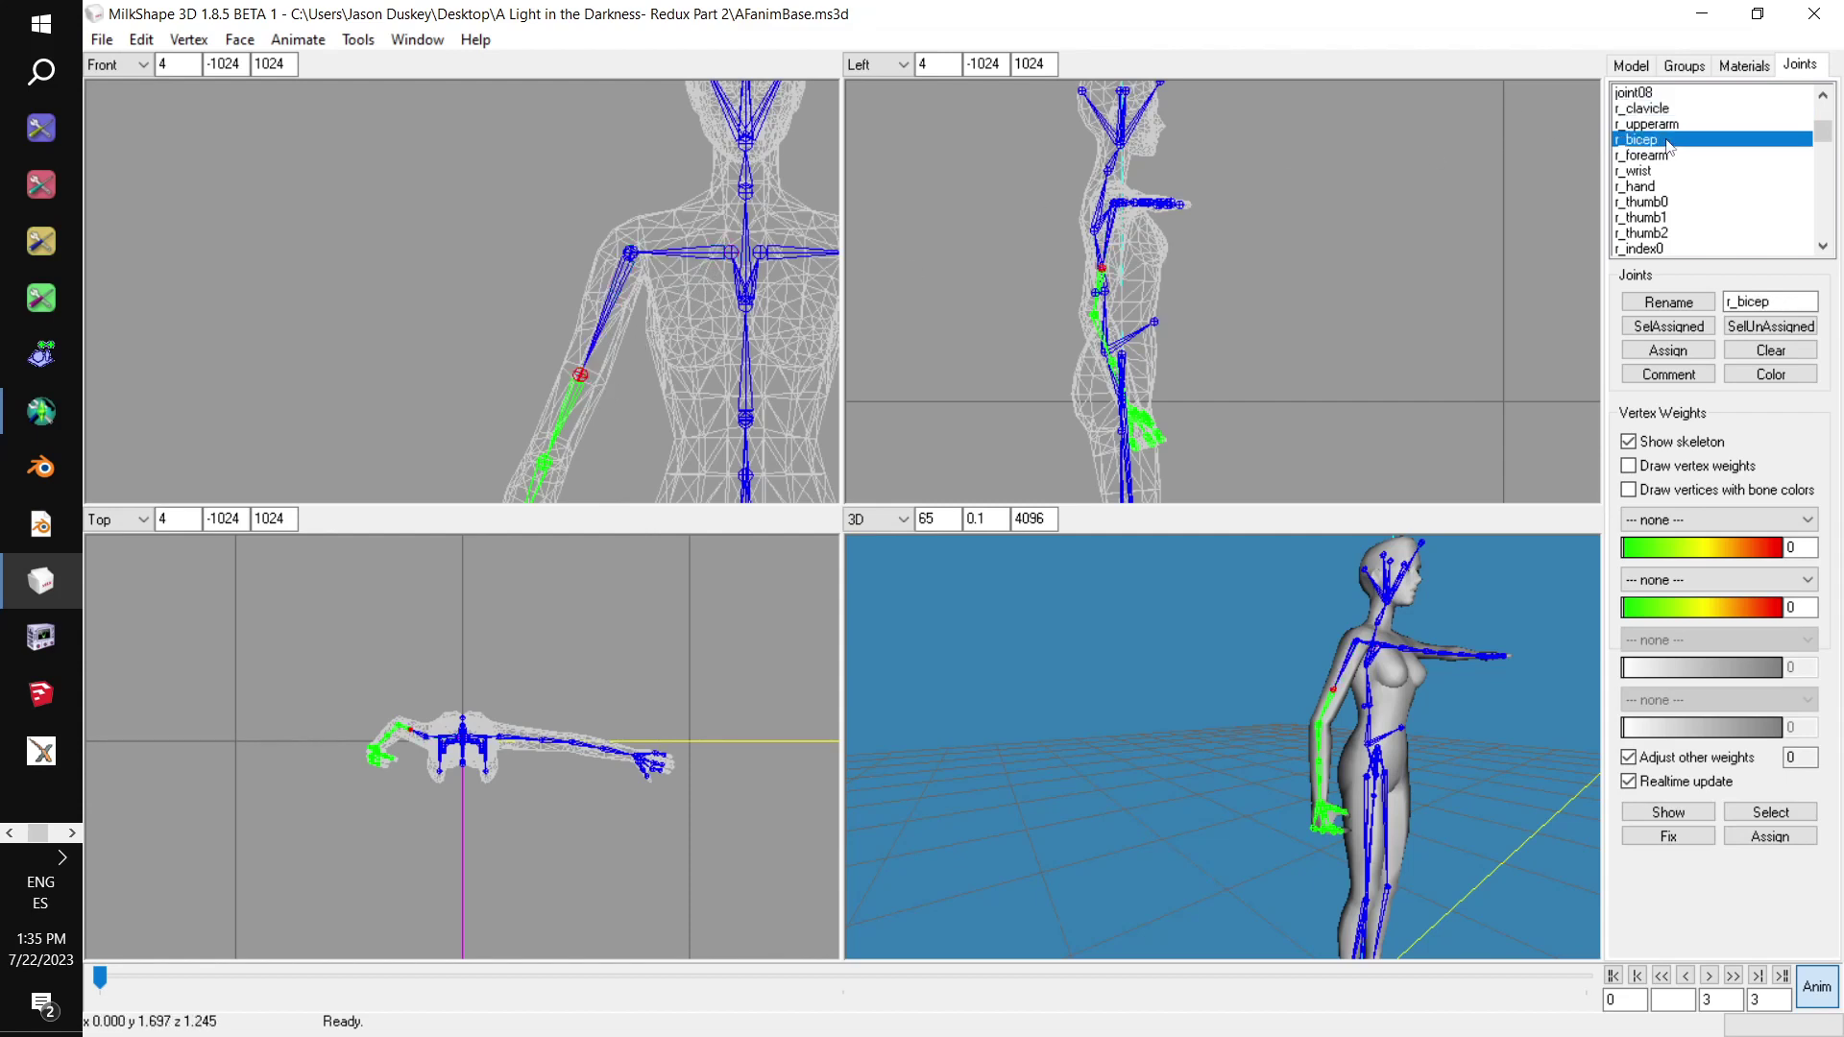
{"action": "left_click", "coordinate": [1632, 67]}
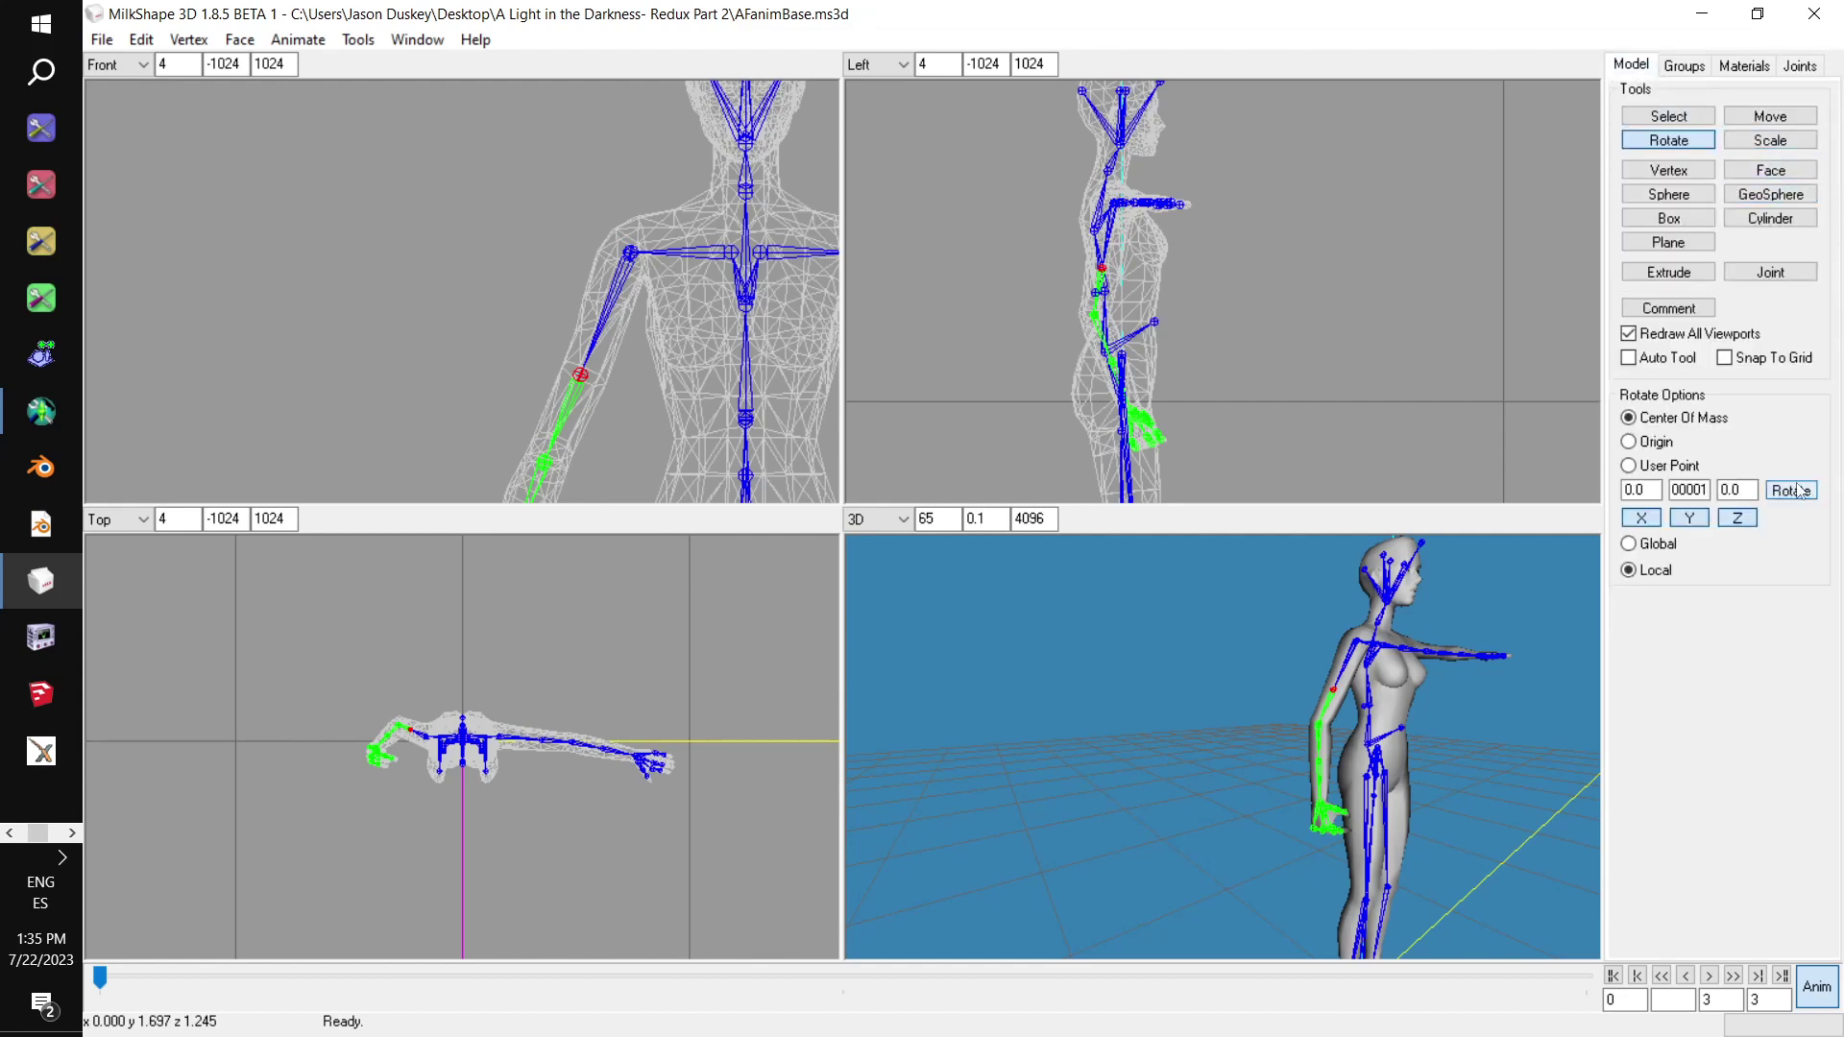
{"action": "left_click_drag", "start_coordinate": [639, 427], "coordinate": [655, 222], "text": "ctrl"}
{"action": "left_click", "coordinate": [1799, 67]}
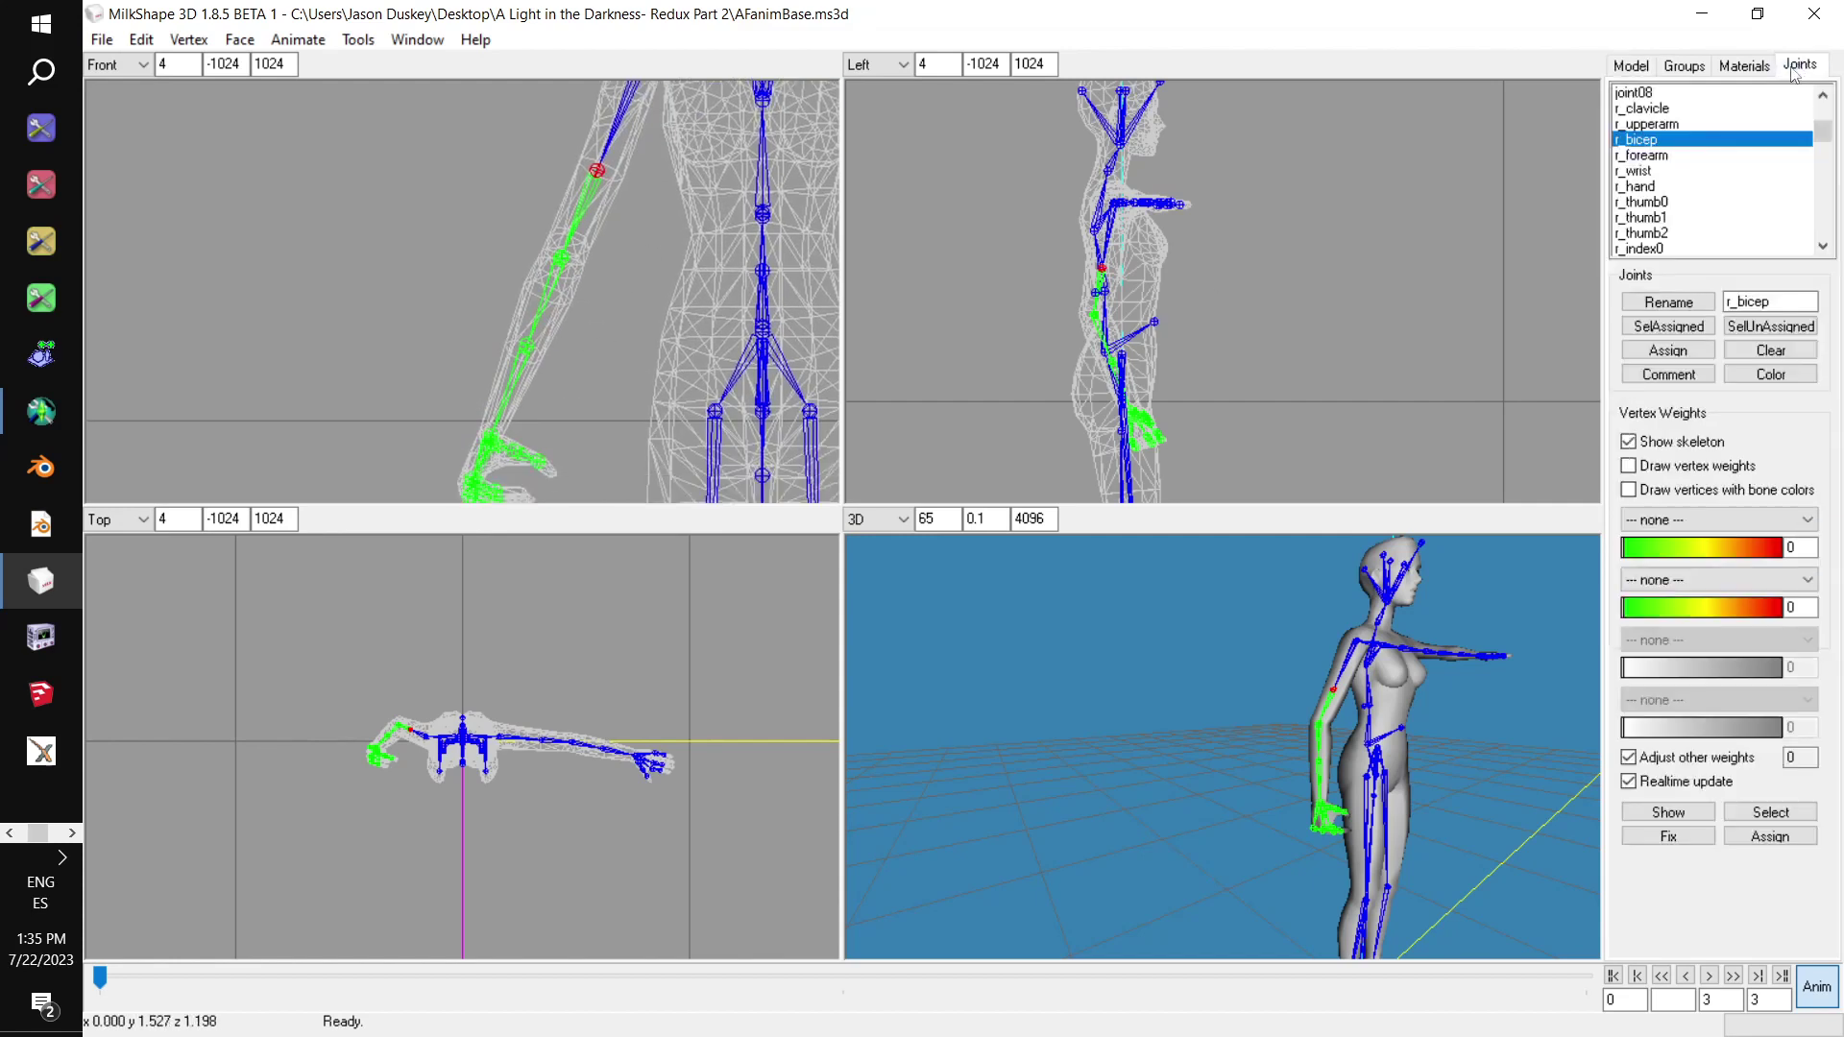
{"action": "left_click", "coordinate": [1658, 156]}
{"action": "left_click", "coordinate": [1638, 67]}
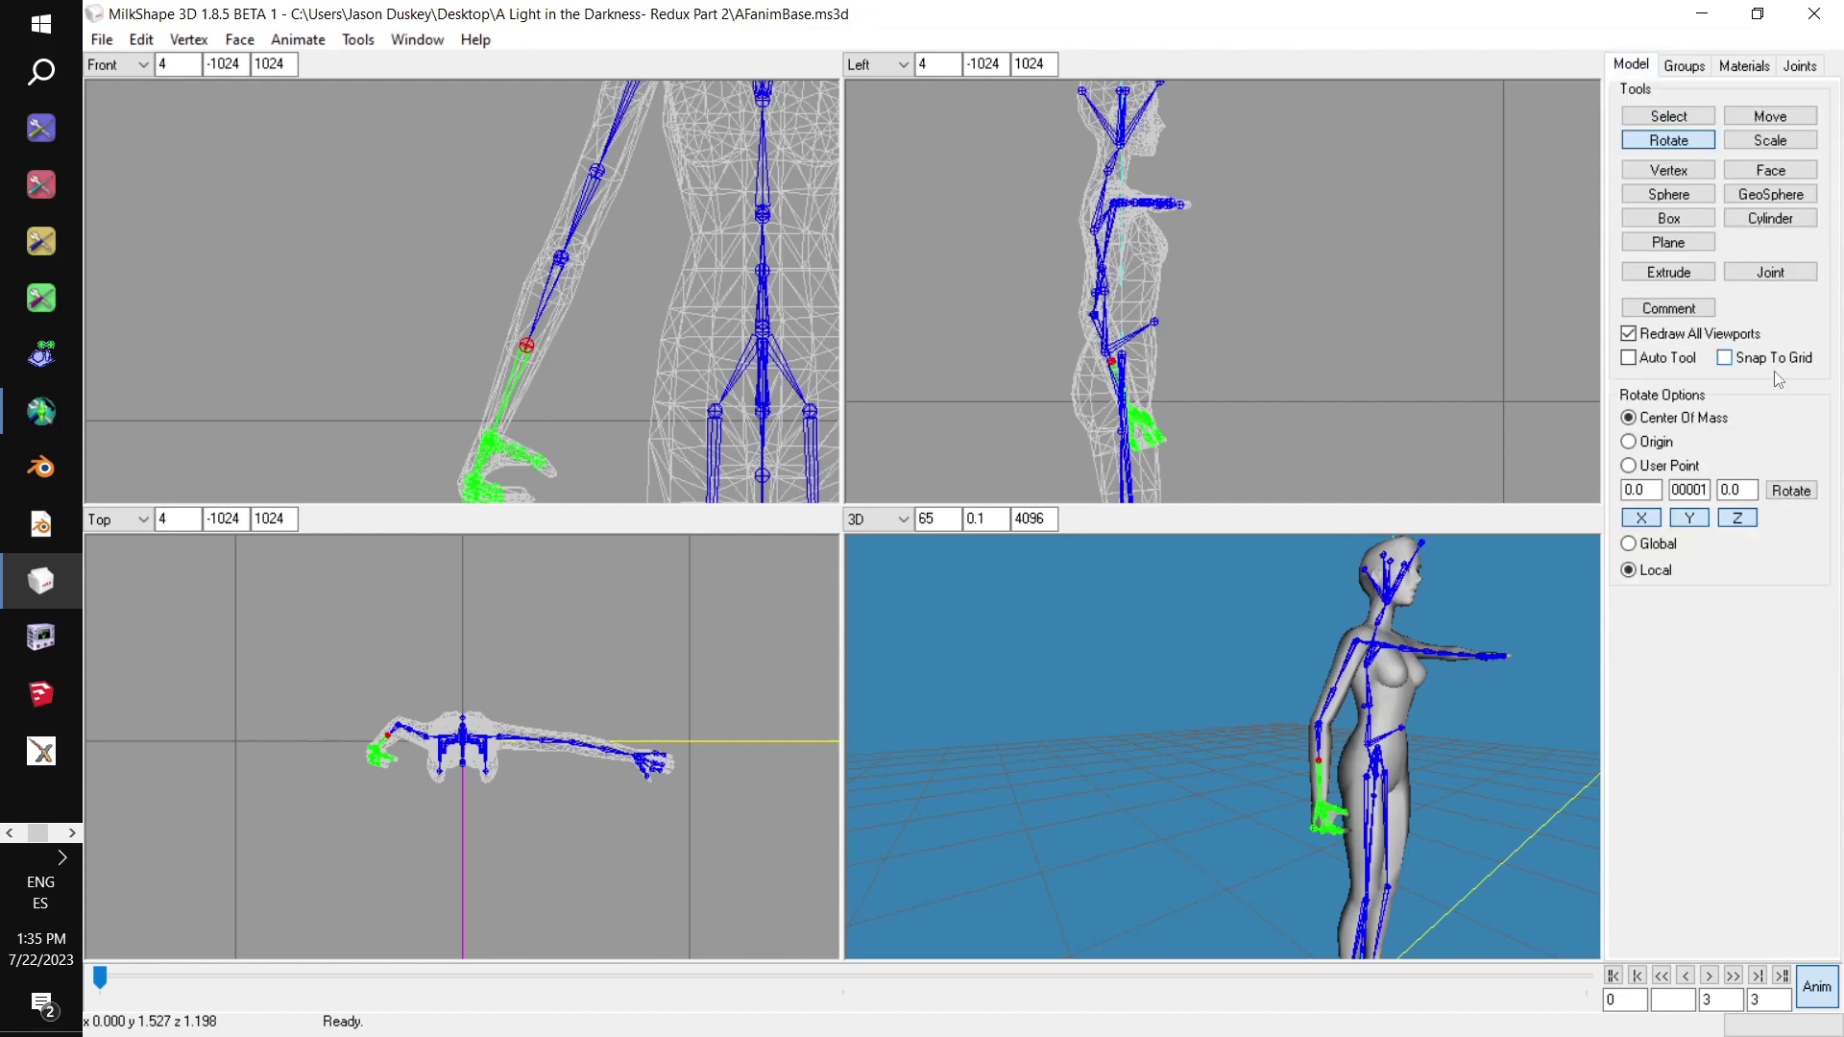
{"action": "left_click", "coordinate": [1798, 66]}
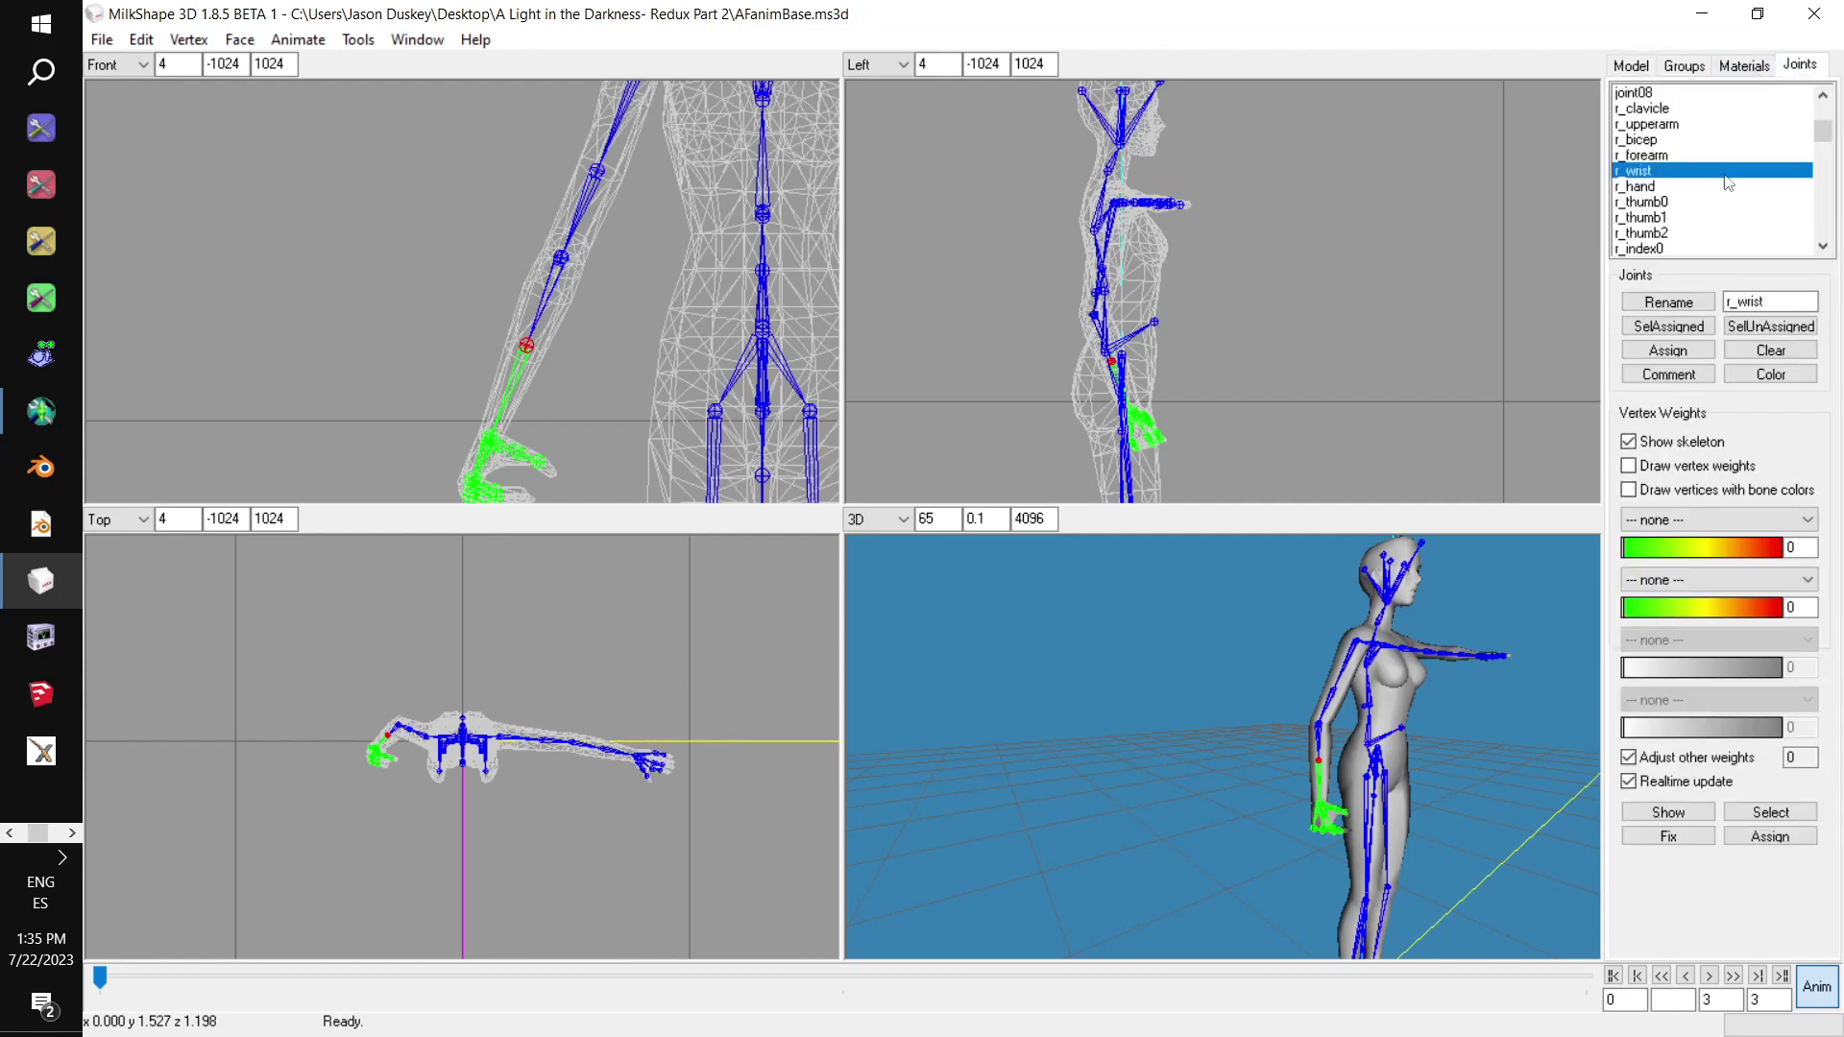
{"action": "left_click", "coordinate": [1671, 187]}
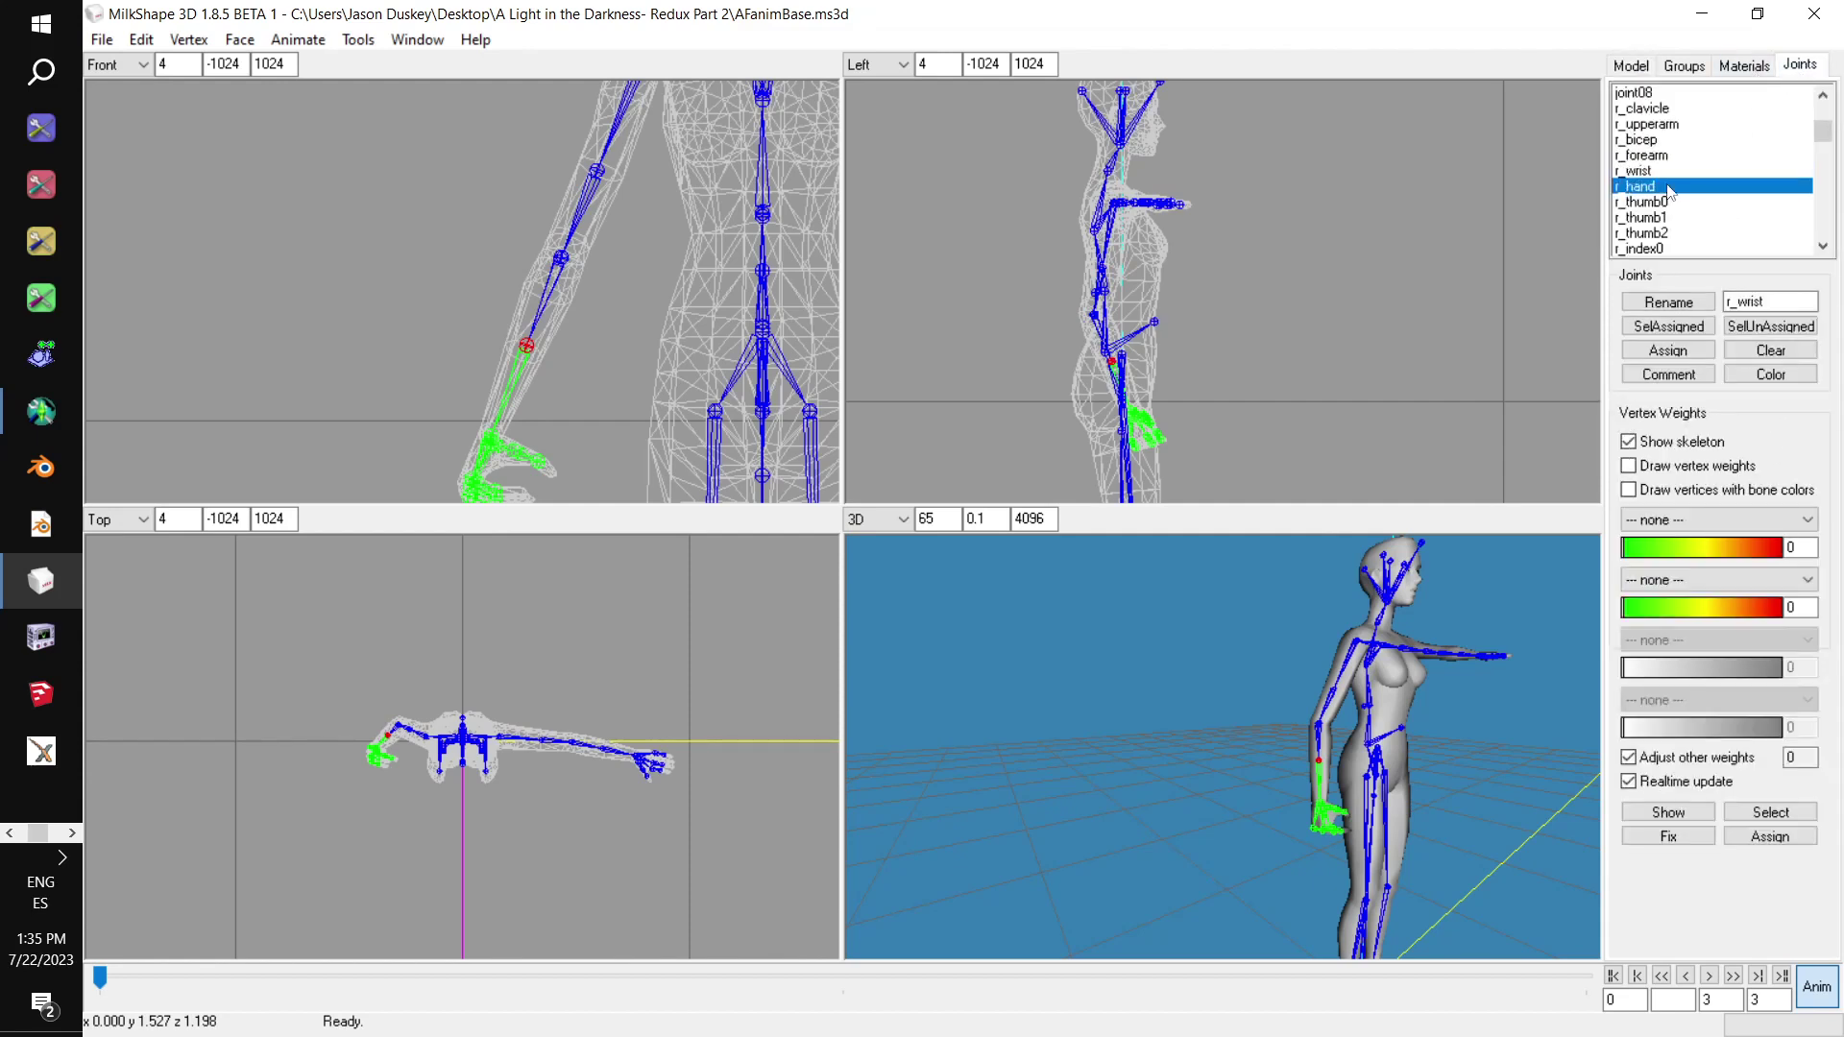
{"action": "left_click", "coordinate": [1632, 67]}
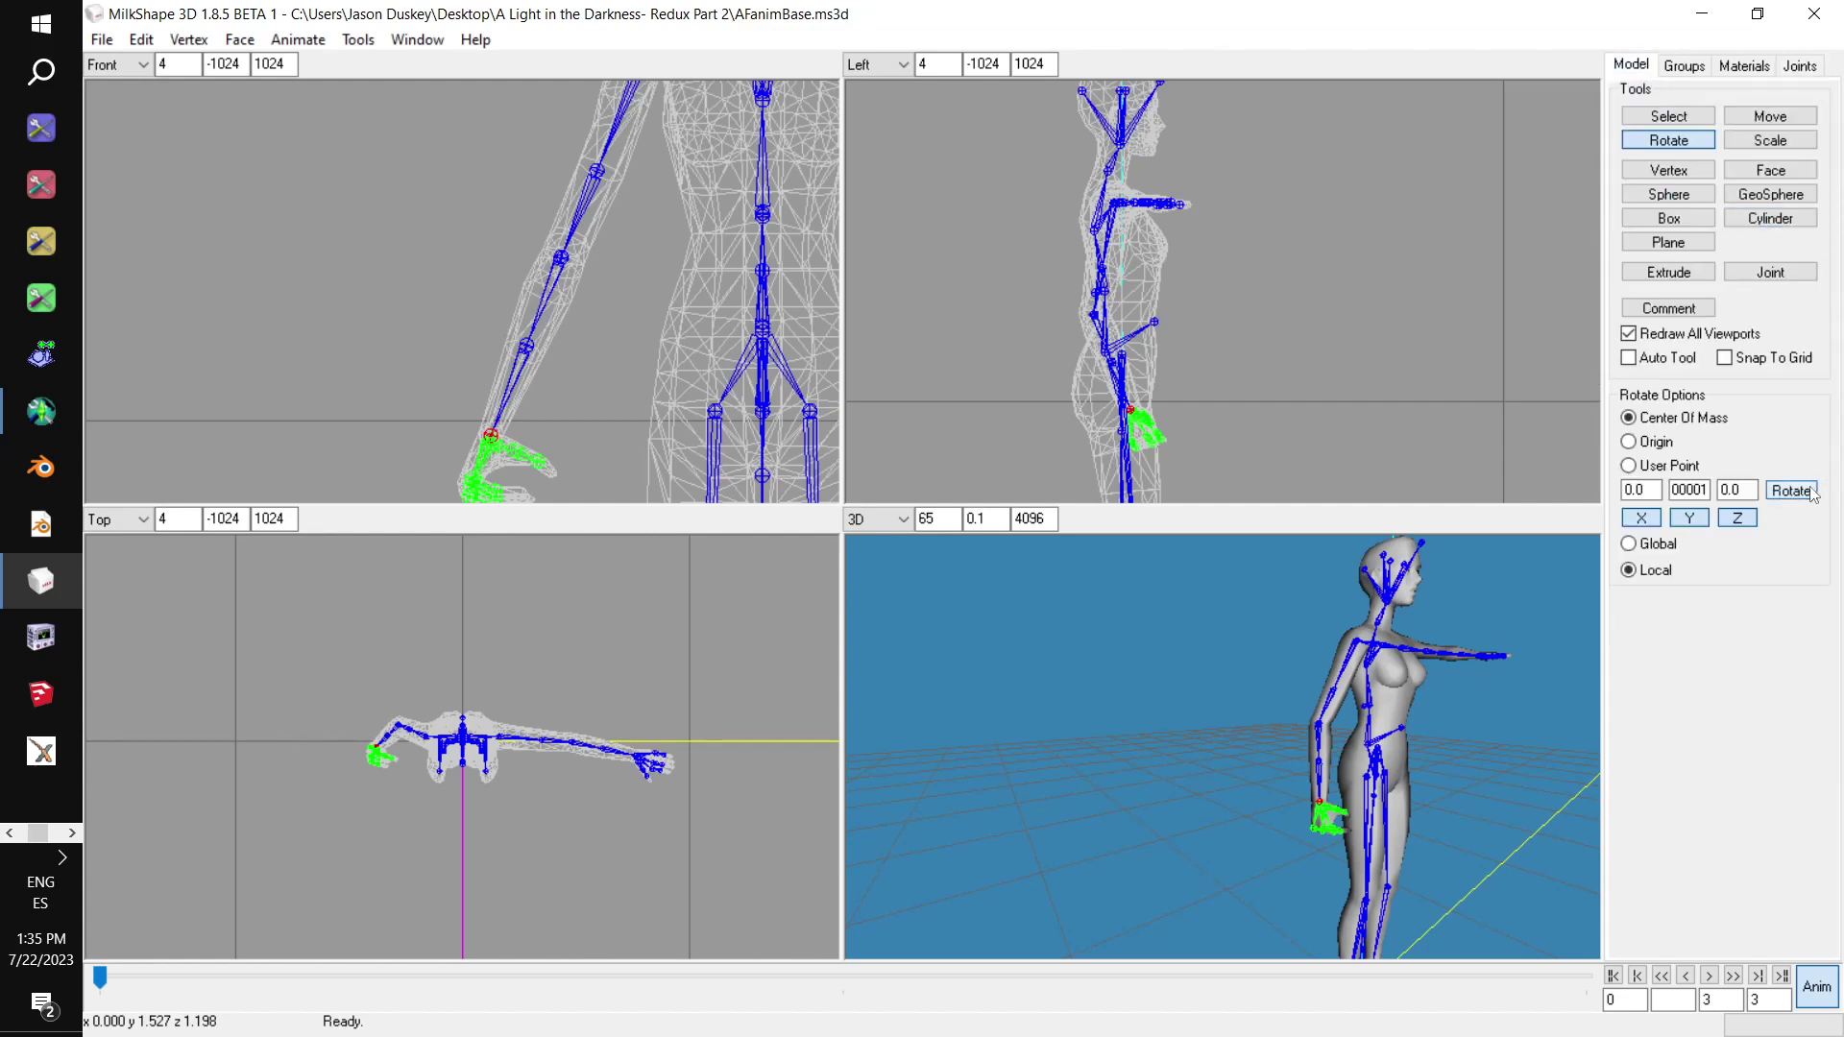
Set a keyframe for the lowered right arm and hand pose
{"action": "left_click", "coordinate": [299, 40]}
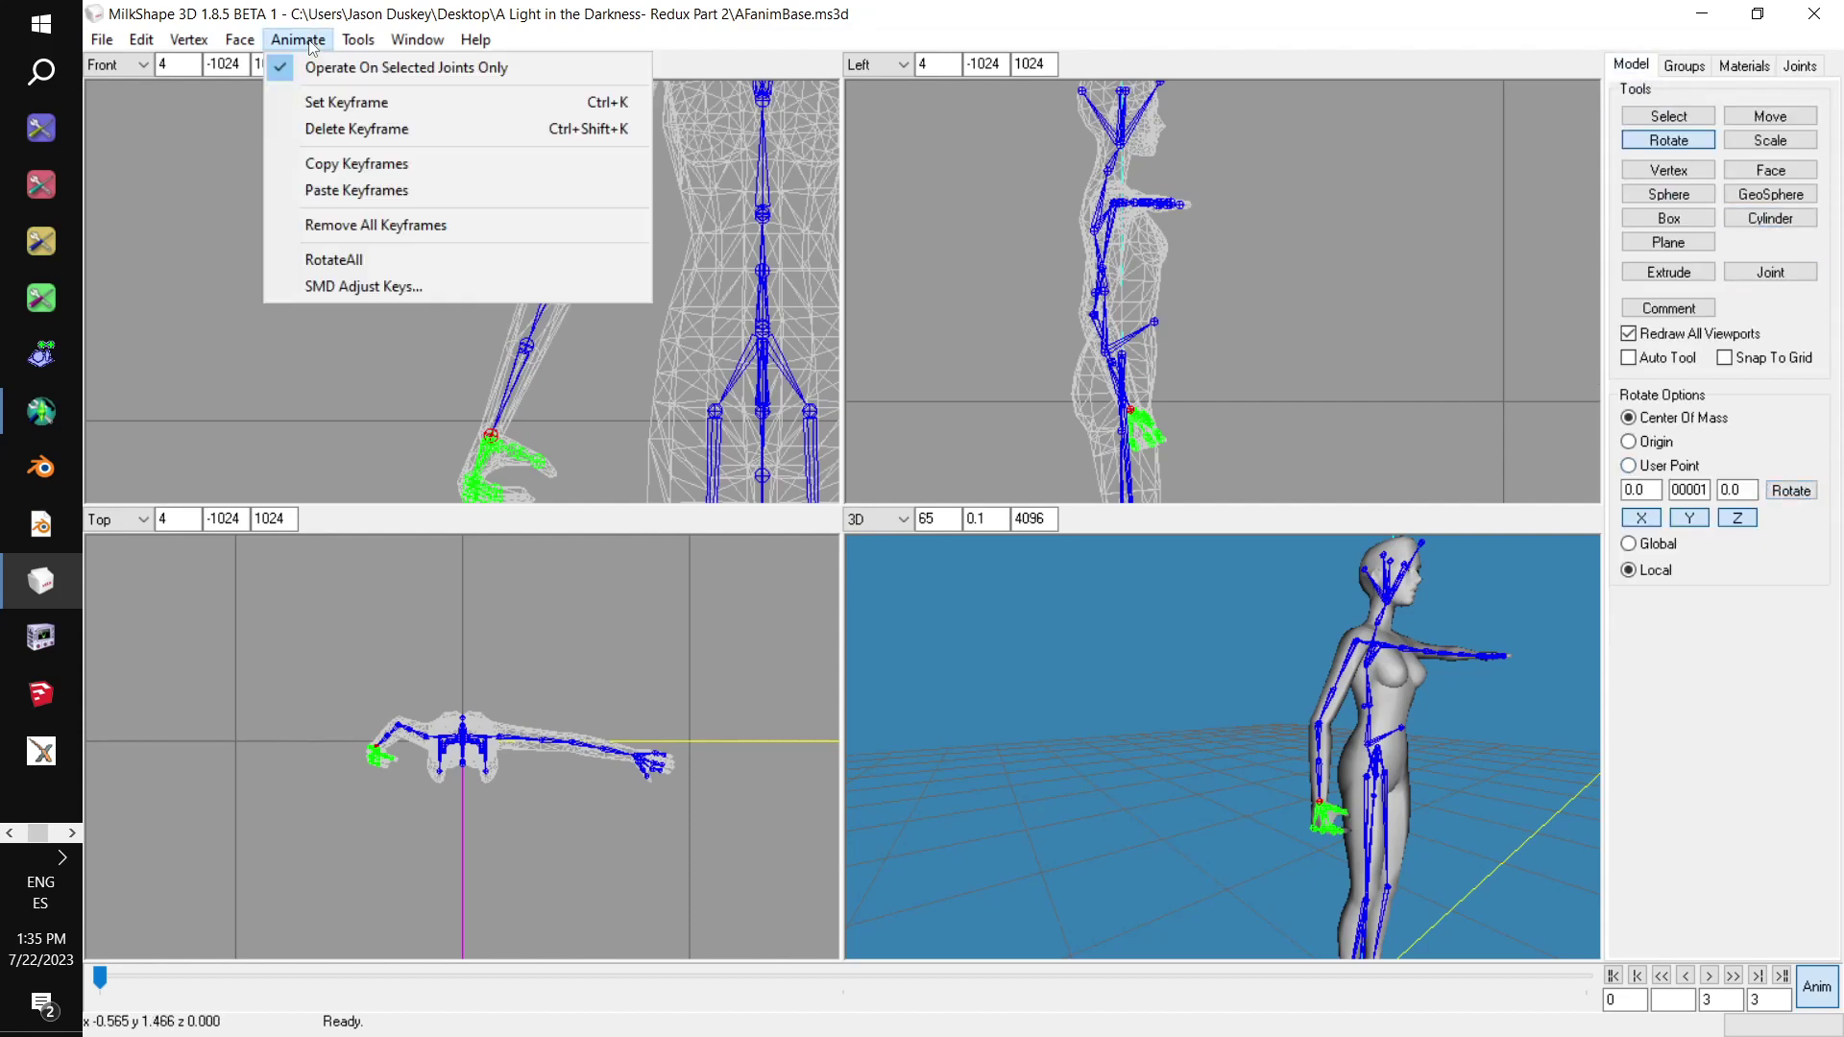
{"action": "left_click", "coordinate": [341, 102]}
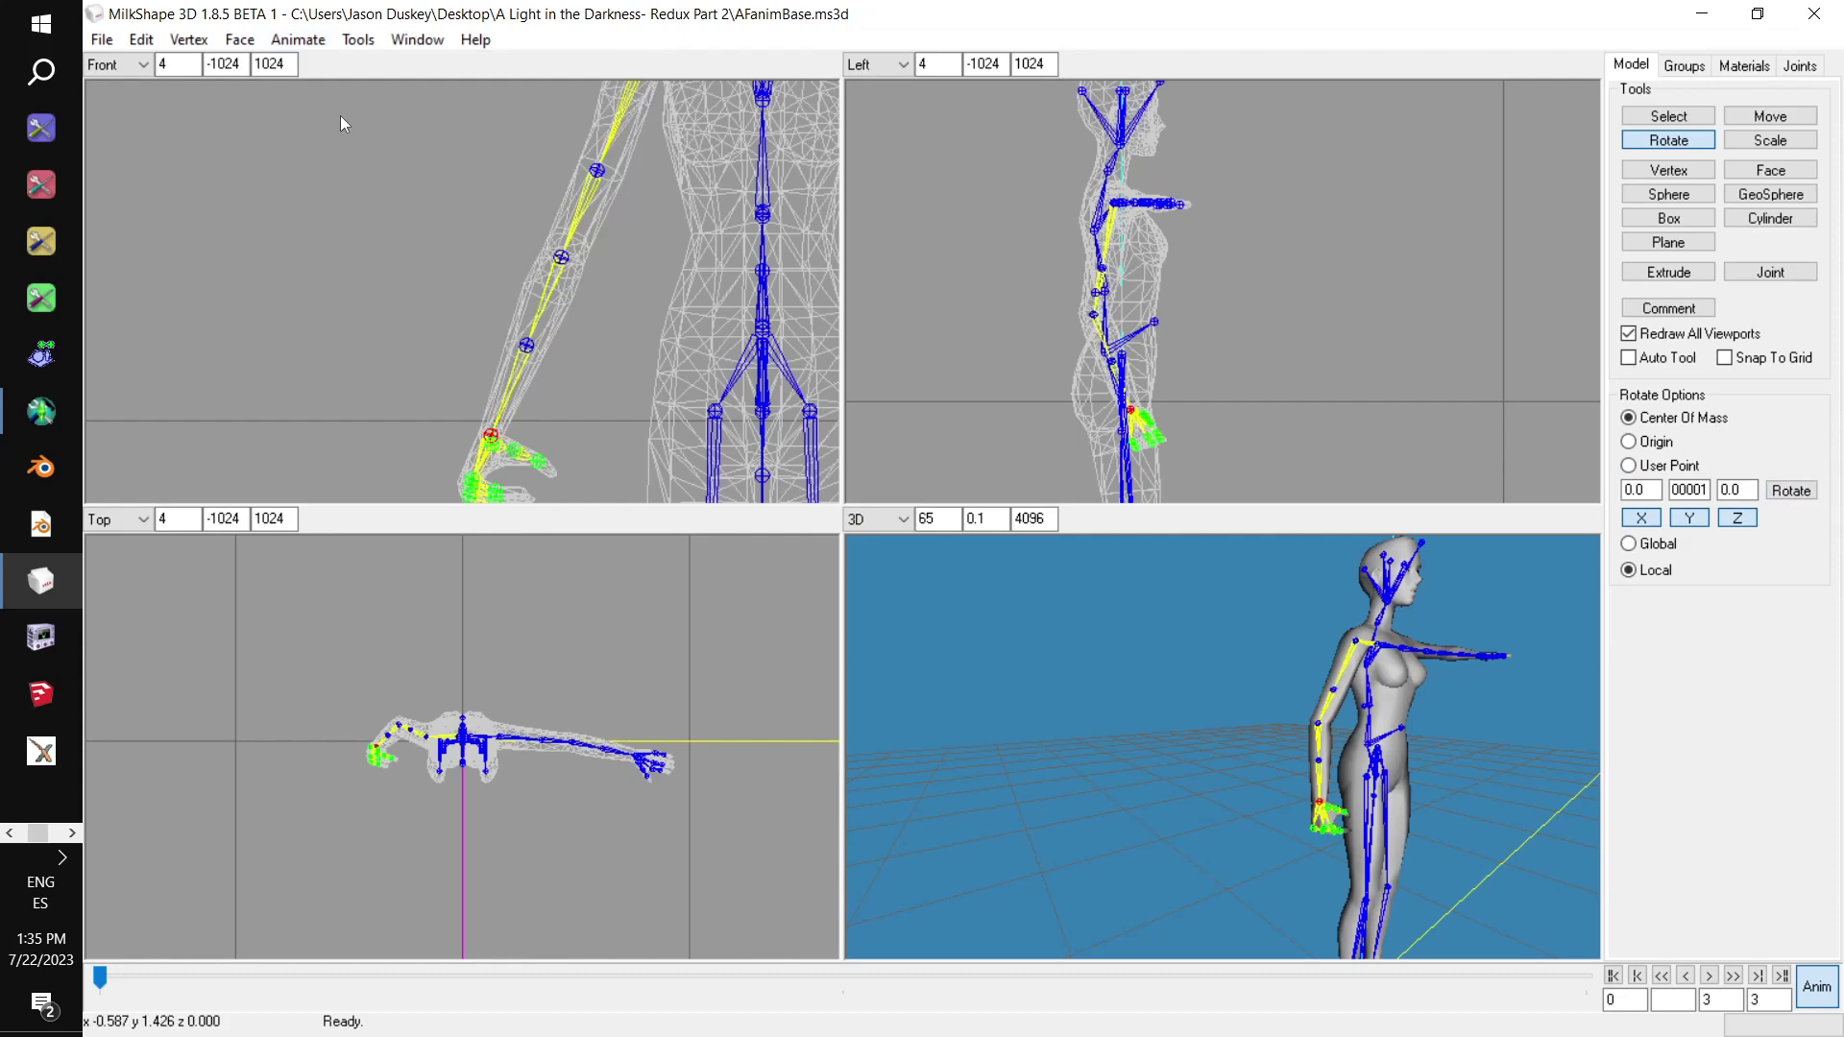
{"action": "left_click_drag", "start_coordinate": [1250, 651], "coordinate": [1270, 734]}
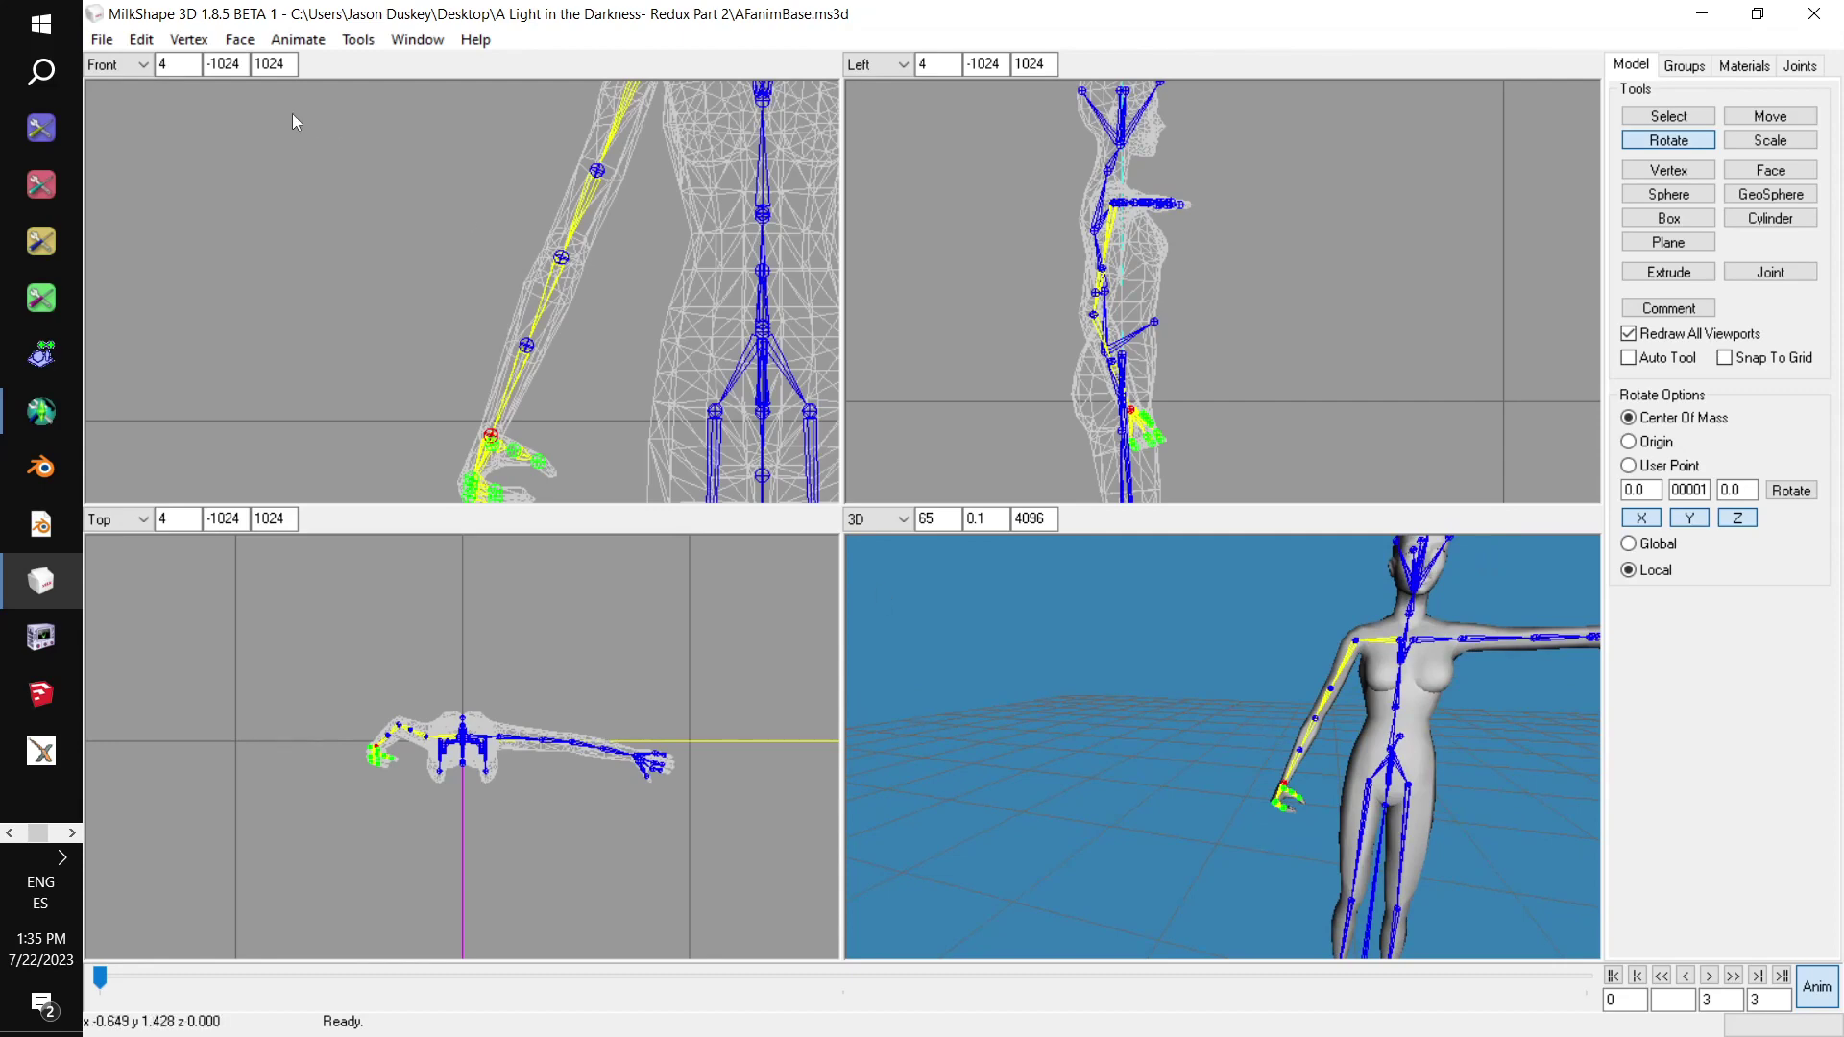
Save the posed model as Hold overlay in the Desktop folder A Light in the Darkness- Redux Part 2
{"action": "left_click", "coordinate": [102, 39]}
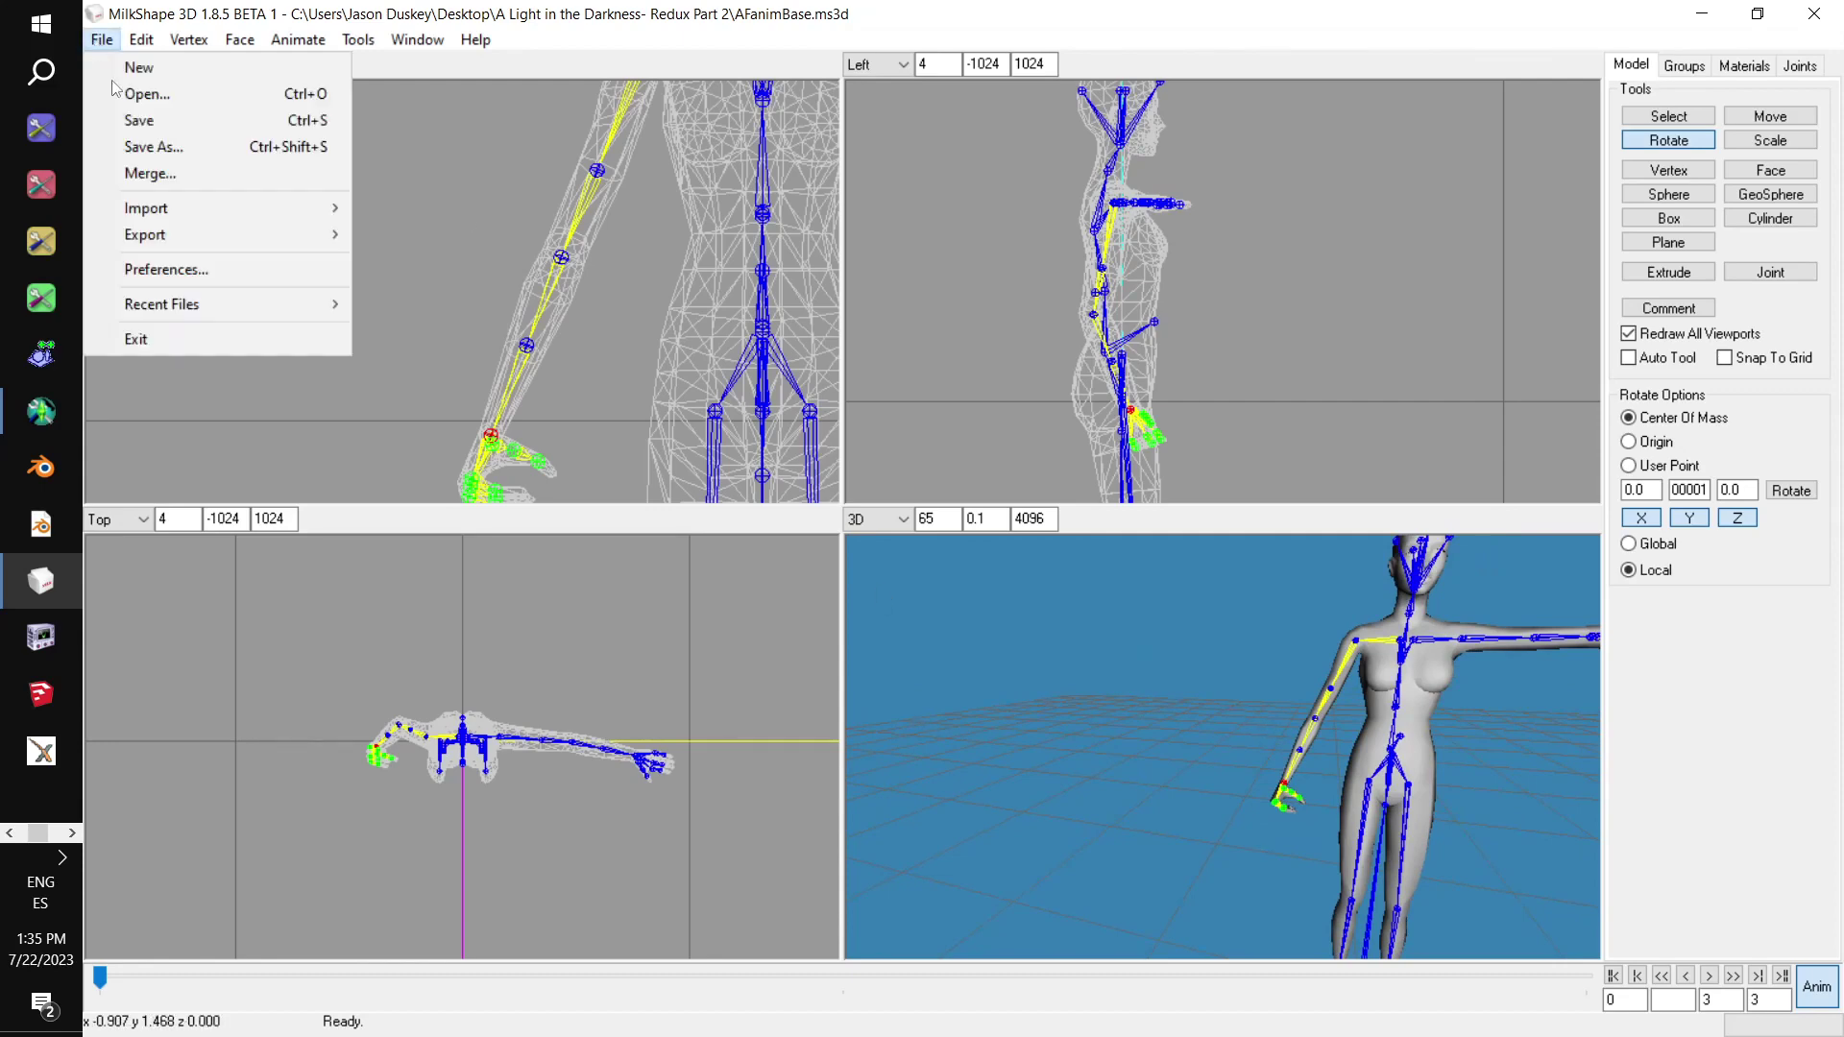
{"action": "left_click", "coordinate": [167, 152]}
{"action": "left_click", "coordinate": [1019, 614]}
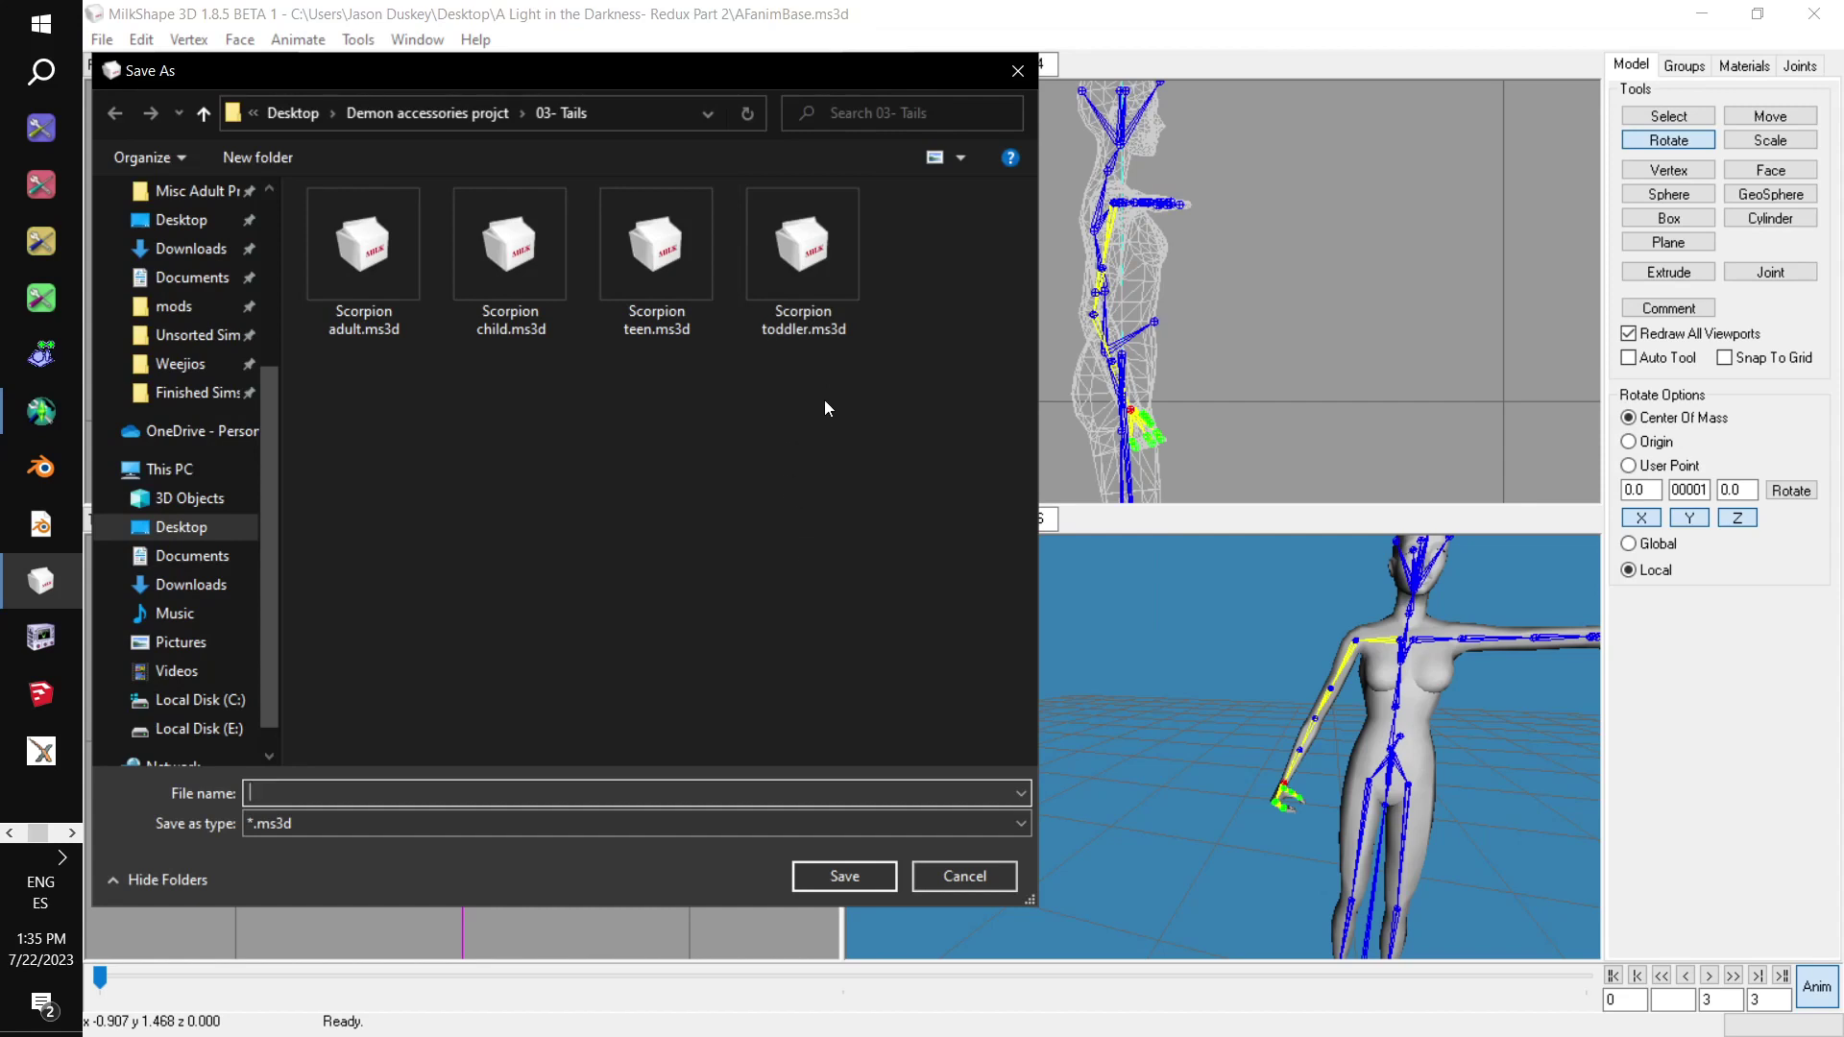
{"action": "scroll", "coordinate": [177, 385], "scroll_direction": "up", "scroll_amount": 3}
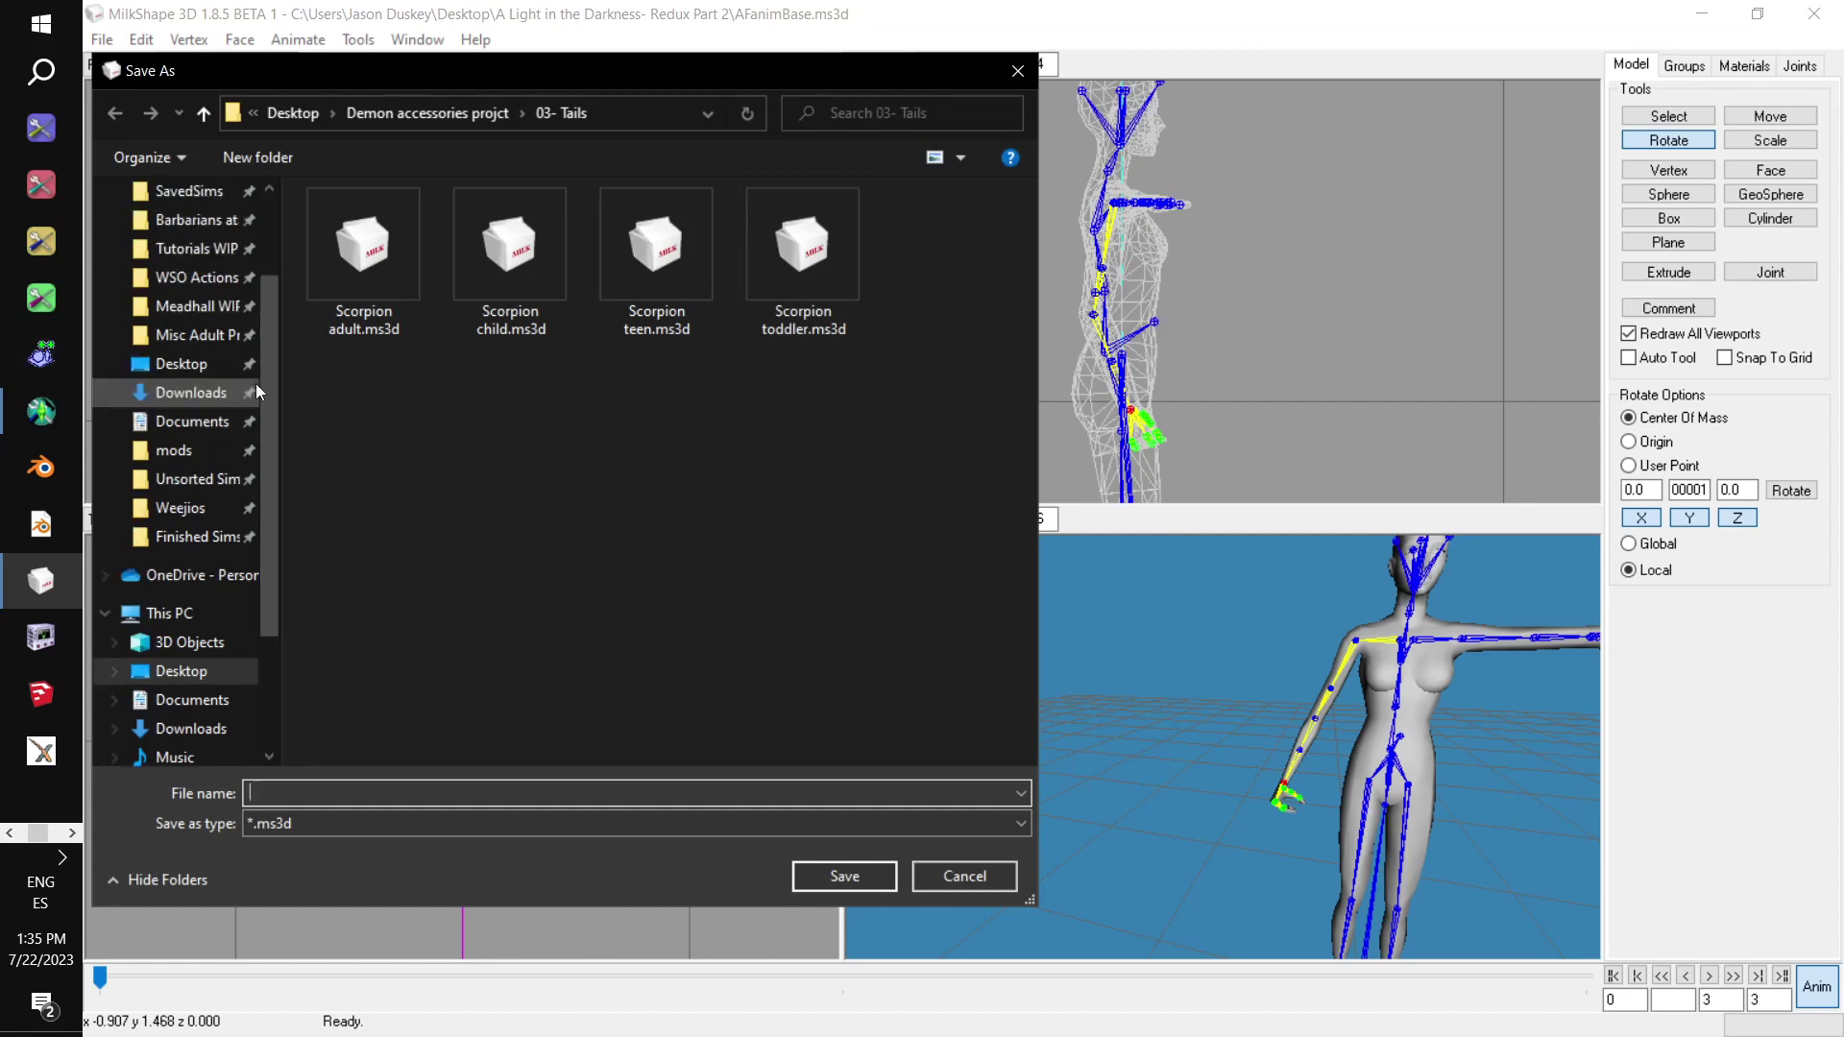
{"action": "left_click", "coordinate": [183, 497]}
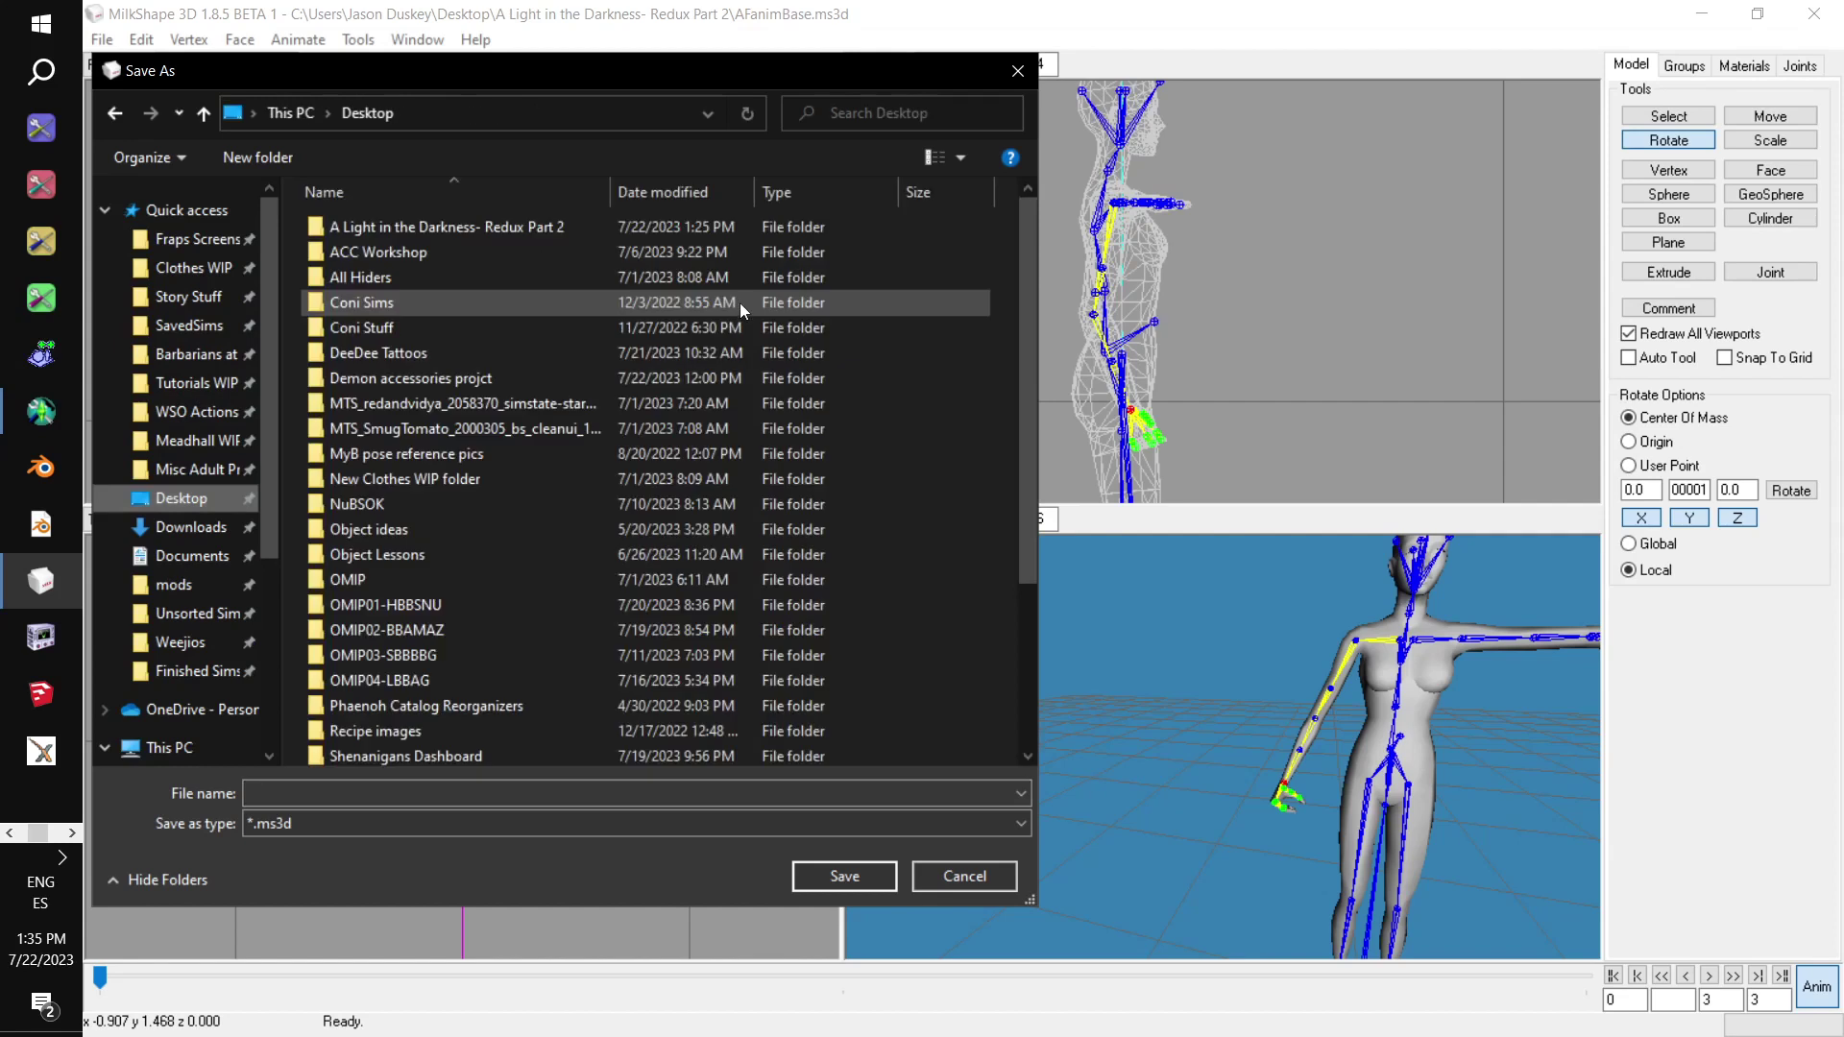
{"action": "double_click", "coordinate": [614, 229]}
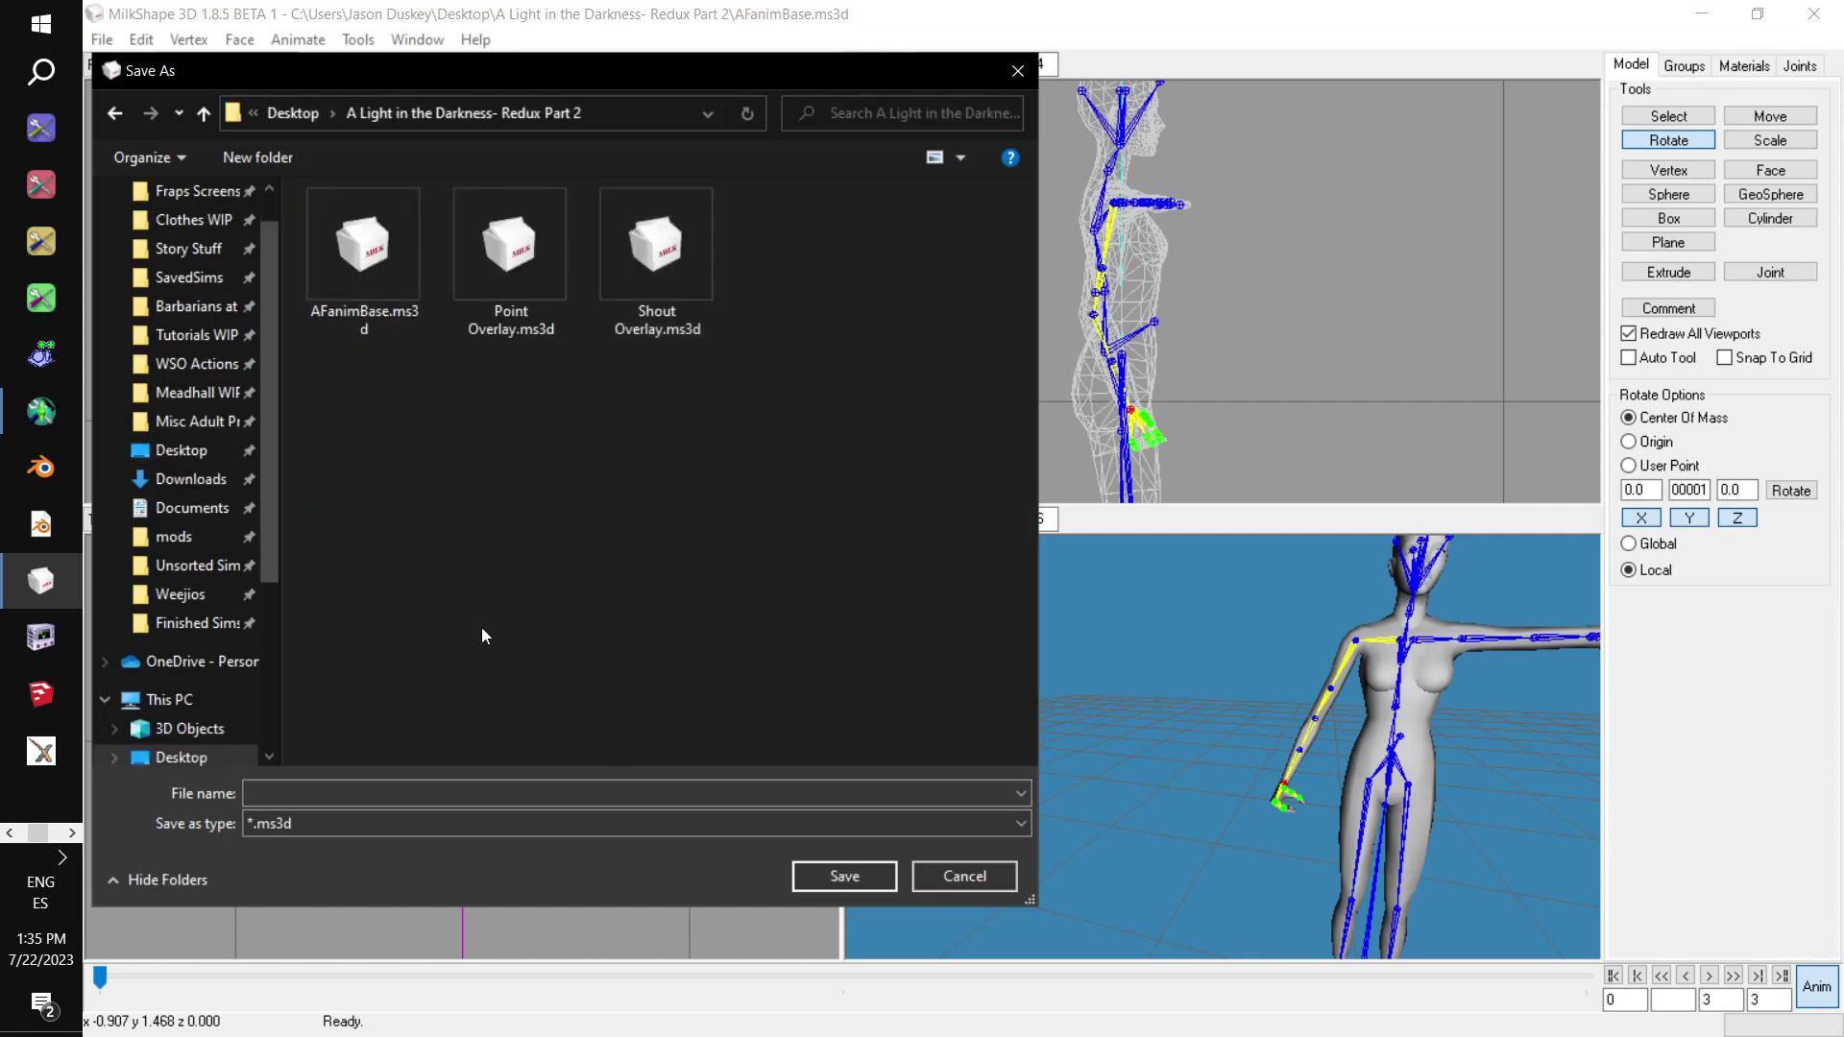
{"action": "left_click", "coordinate": [352, 797]}
{"action": "type", "text": "h"}
{"action": "key", "text": "BackSpace"}
{"action": "type", "text": "Hold"}
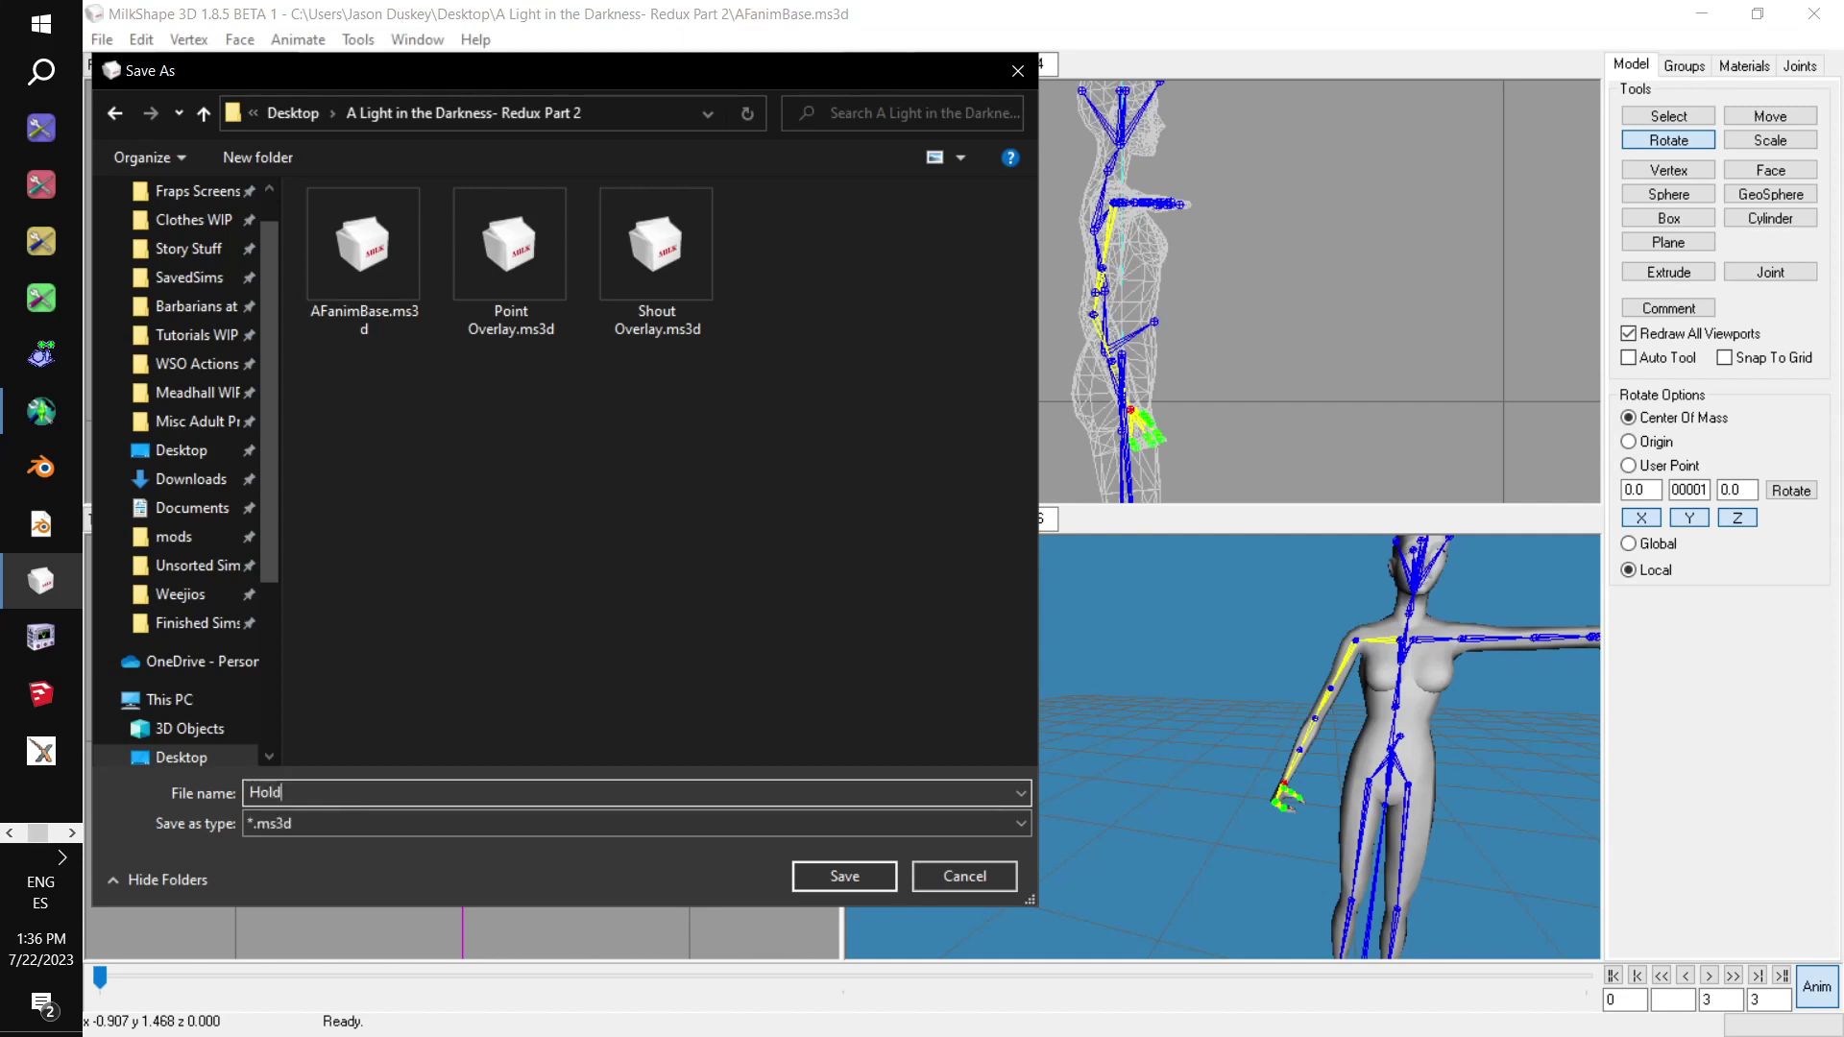
{"action": "type", "text": " overlay"}
{"action": "left_click", "coordinate": [817, 876]}
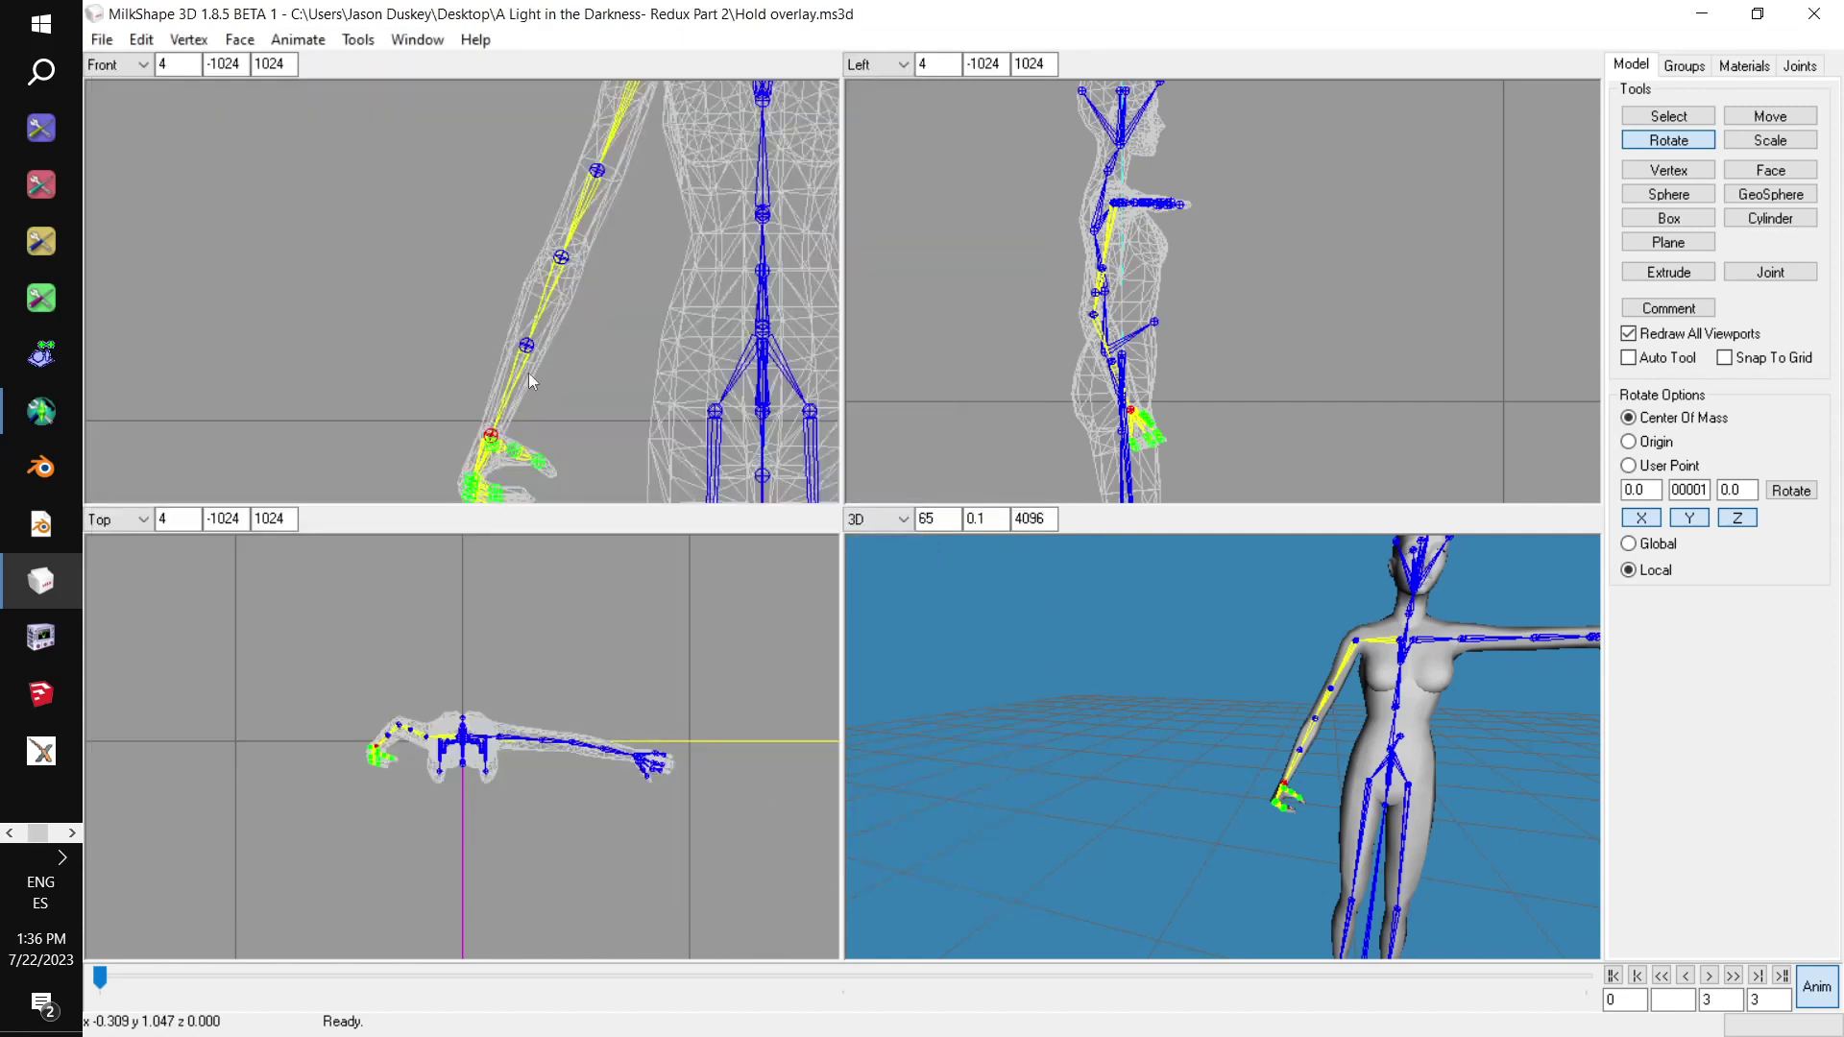
Export the pose with the Sims2 AniMesh ANIM Exporter as flashlight-hold, keeping the default export options
{"action": "left_click", "coordinate": [102, 39]}
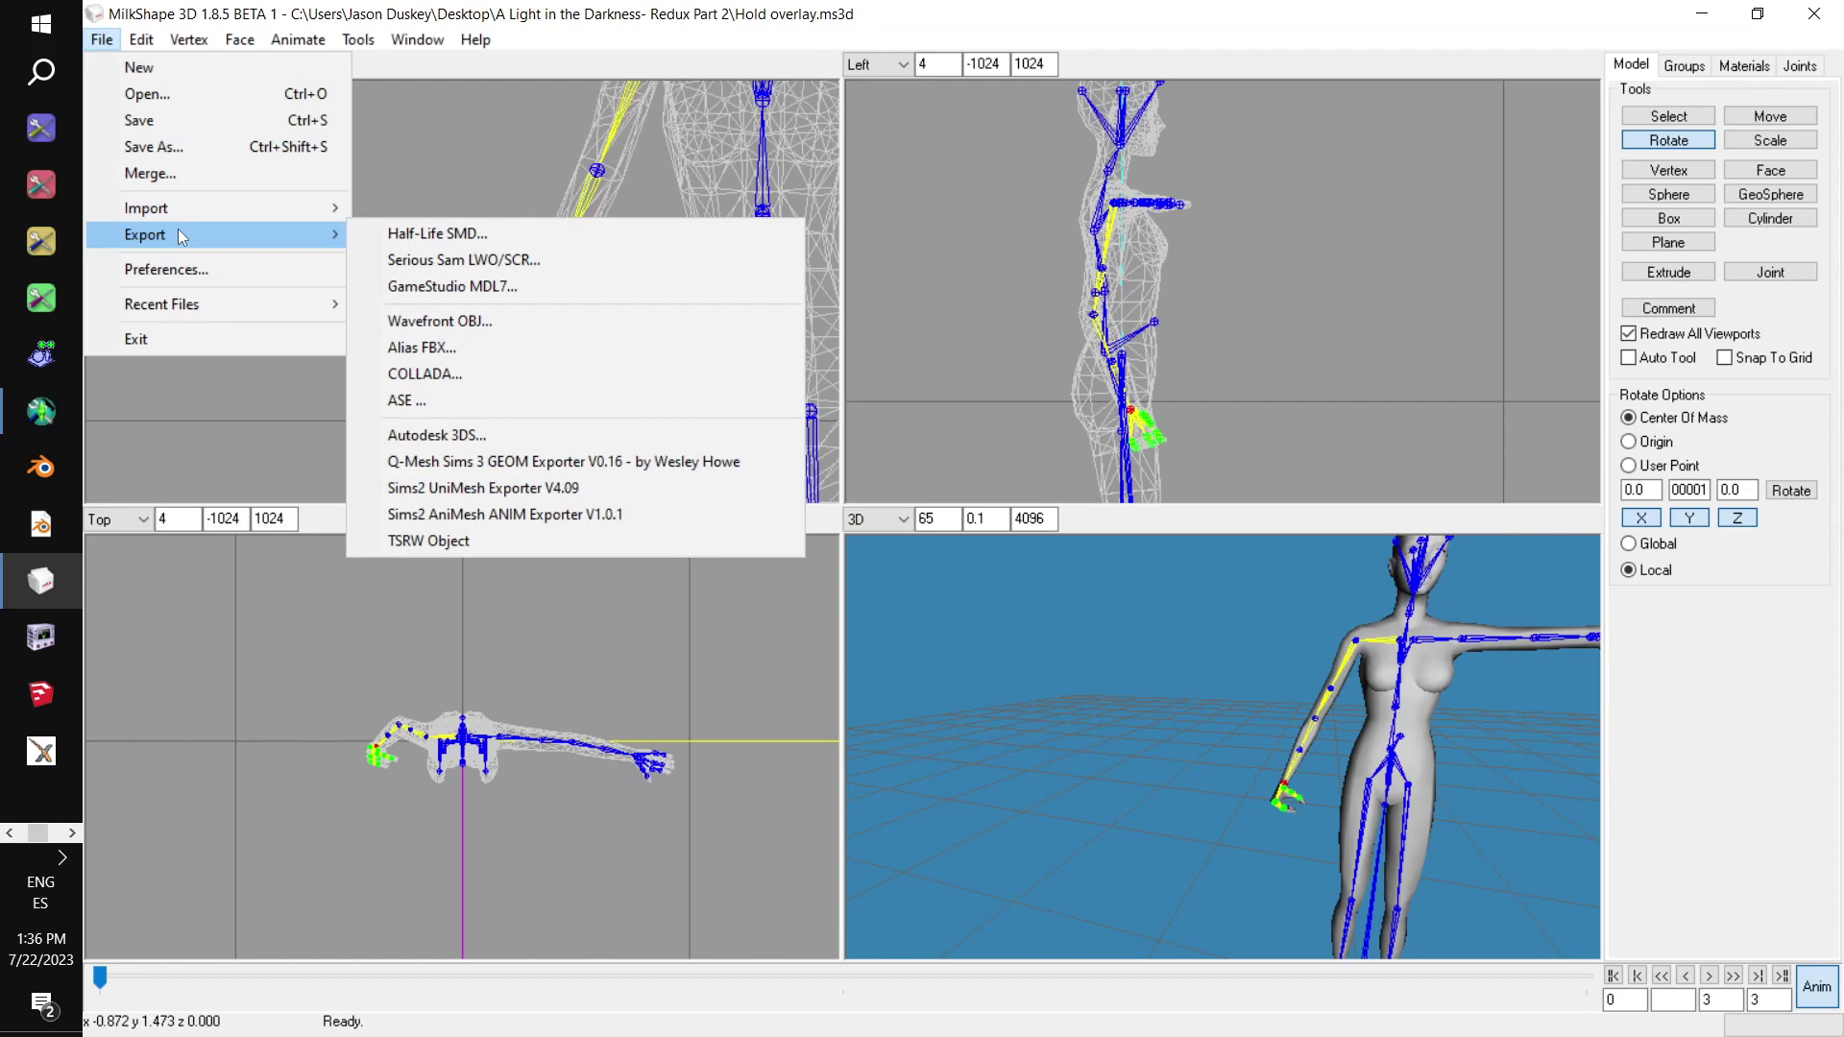
{"action": "mouse_move", "coordinate": [279, 231]}
{"action": "left_click", "coordinate": [578, 512]}
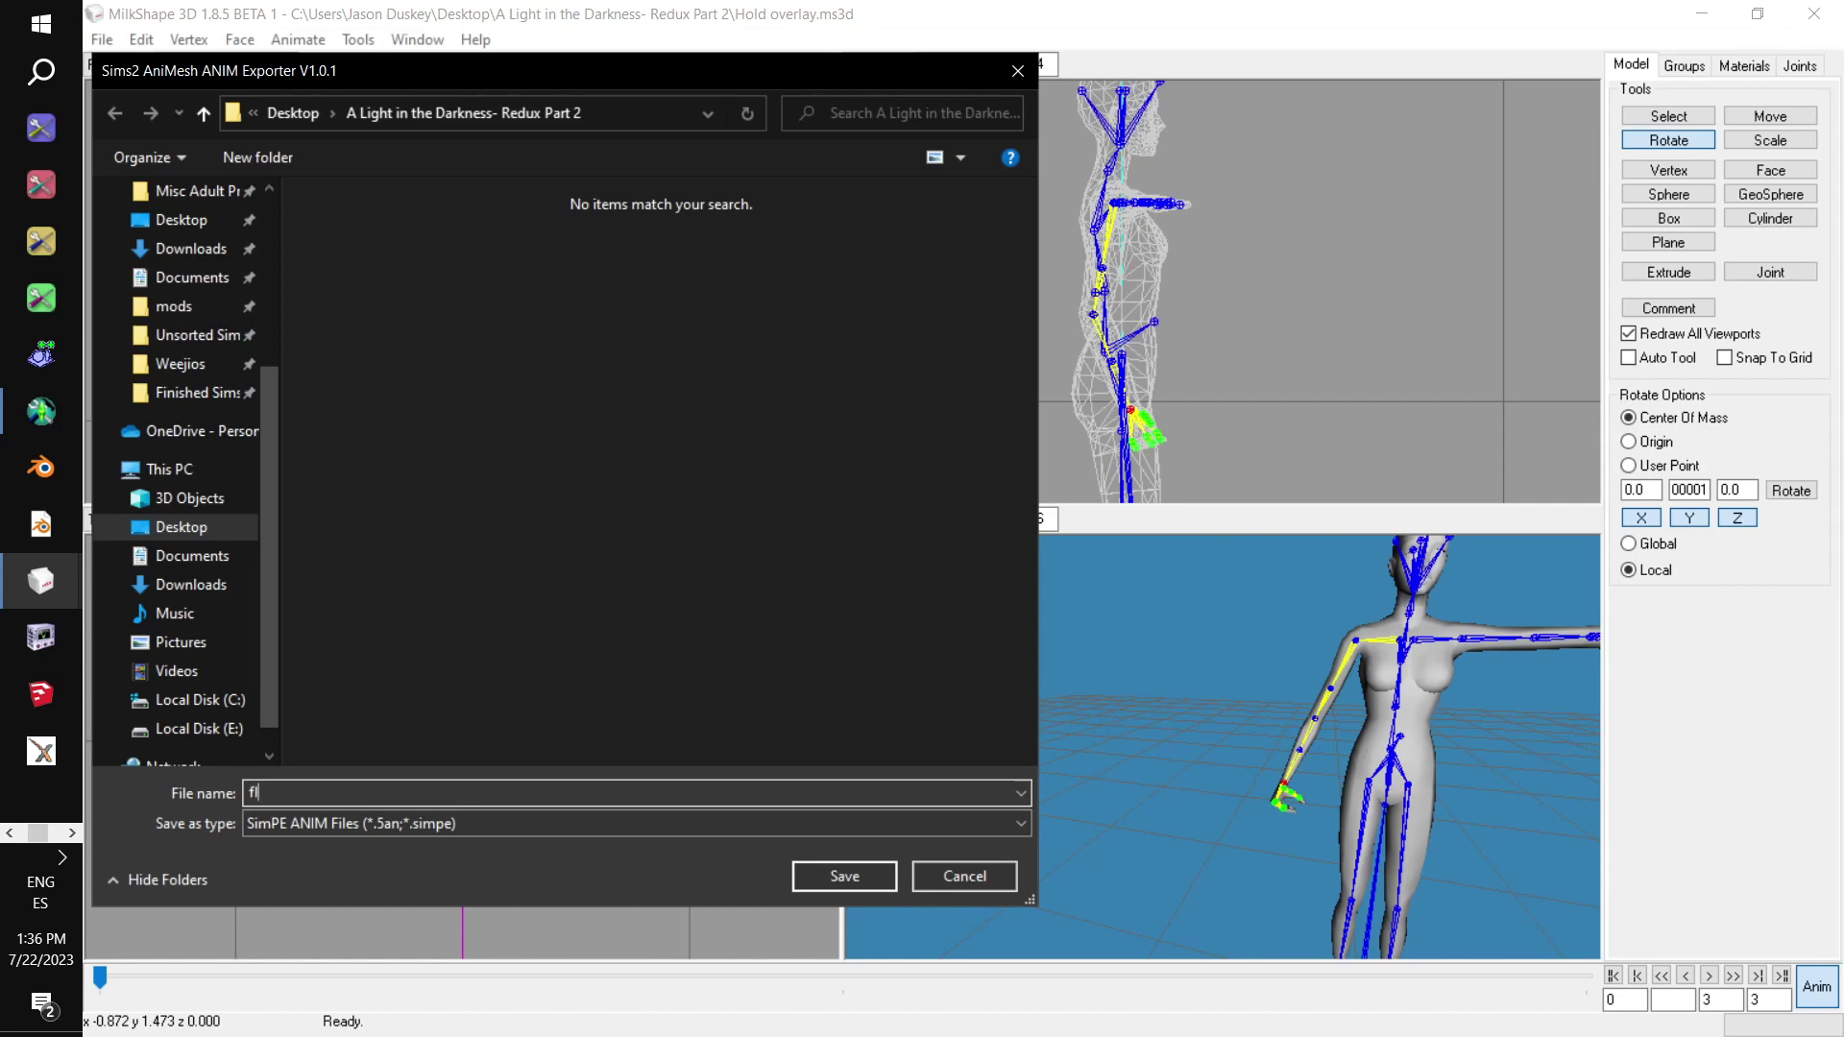
{"action": "type", "text": "flashlight-hold"}
{"action": "left_click", "coordinate": [860, 877]}
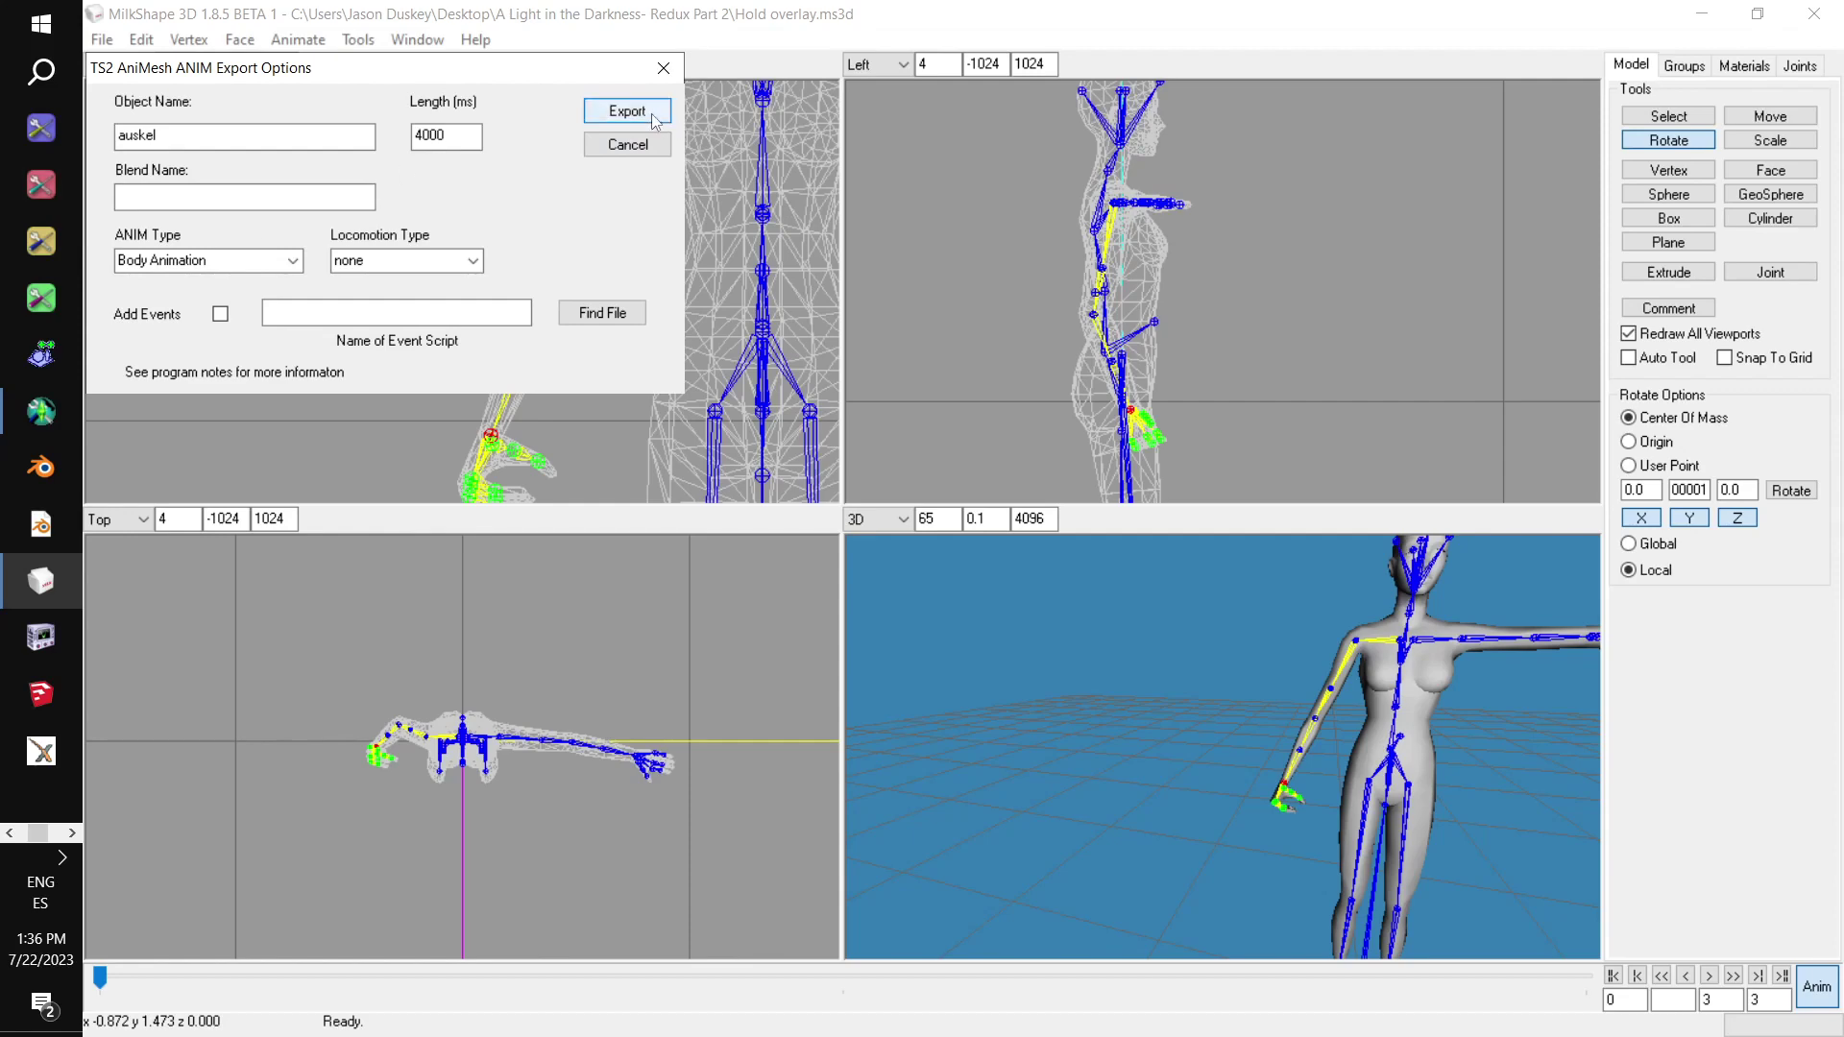
{"action": "left_click", "coordinate": [588, 108]}
Open Point Overlay.ms3d and turn on animation mode to view its arm pose
{"action": "left_click", "coordinate": [101, 39]}
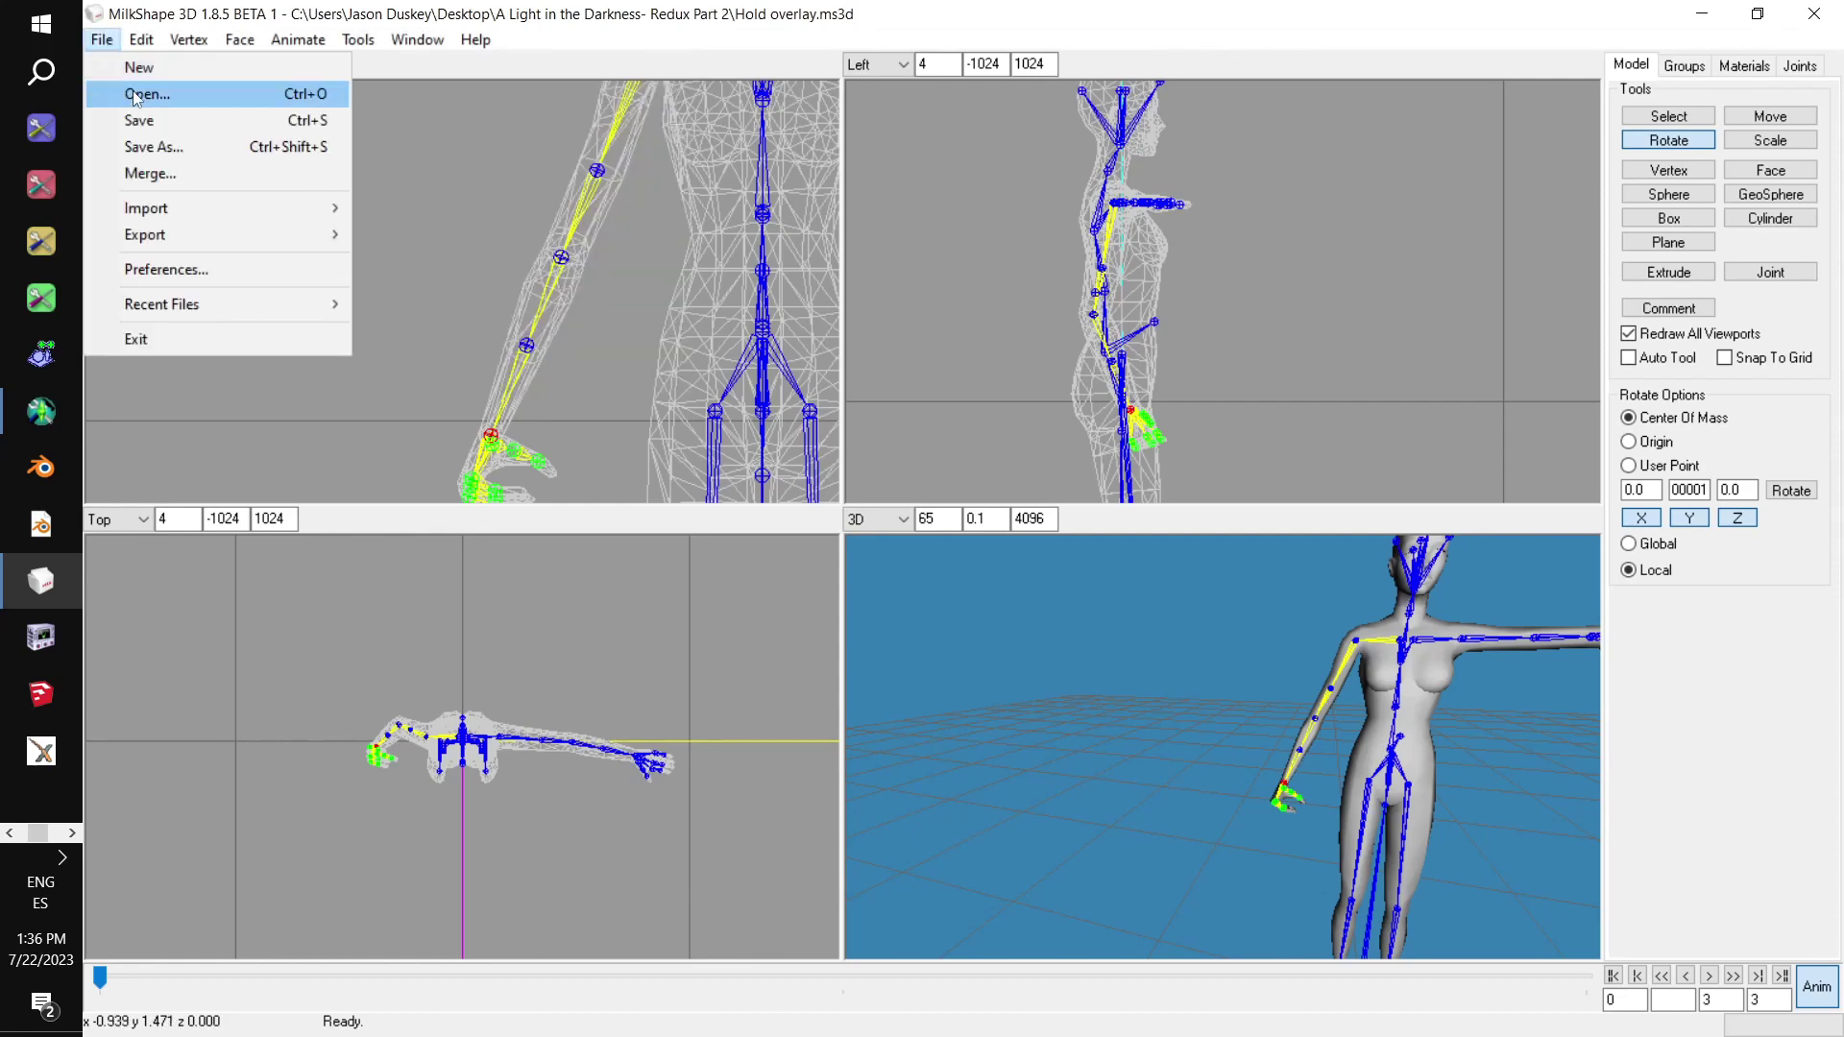
{"action": "left_click", "coordinate": [130, 90]}
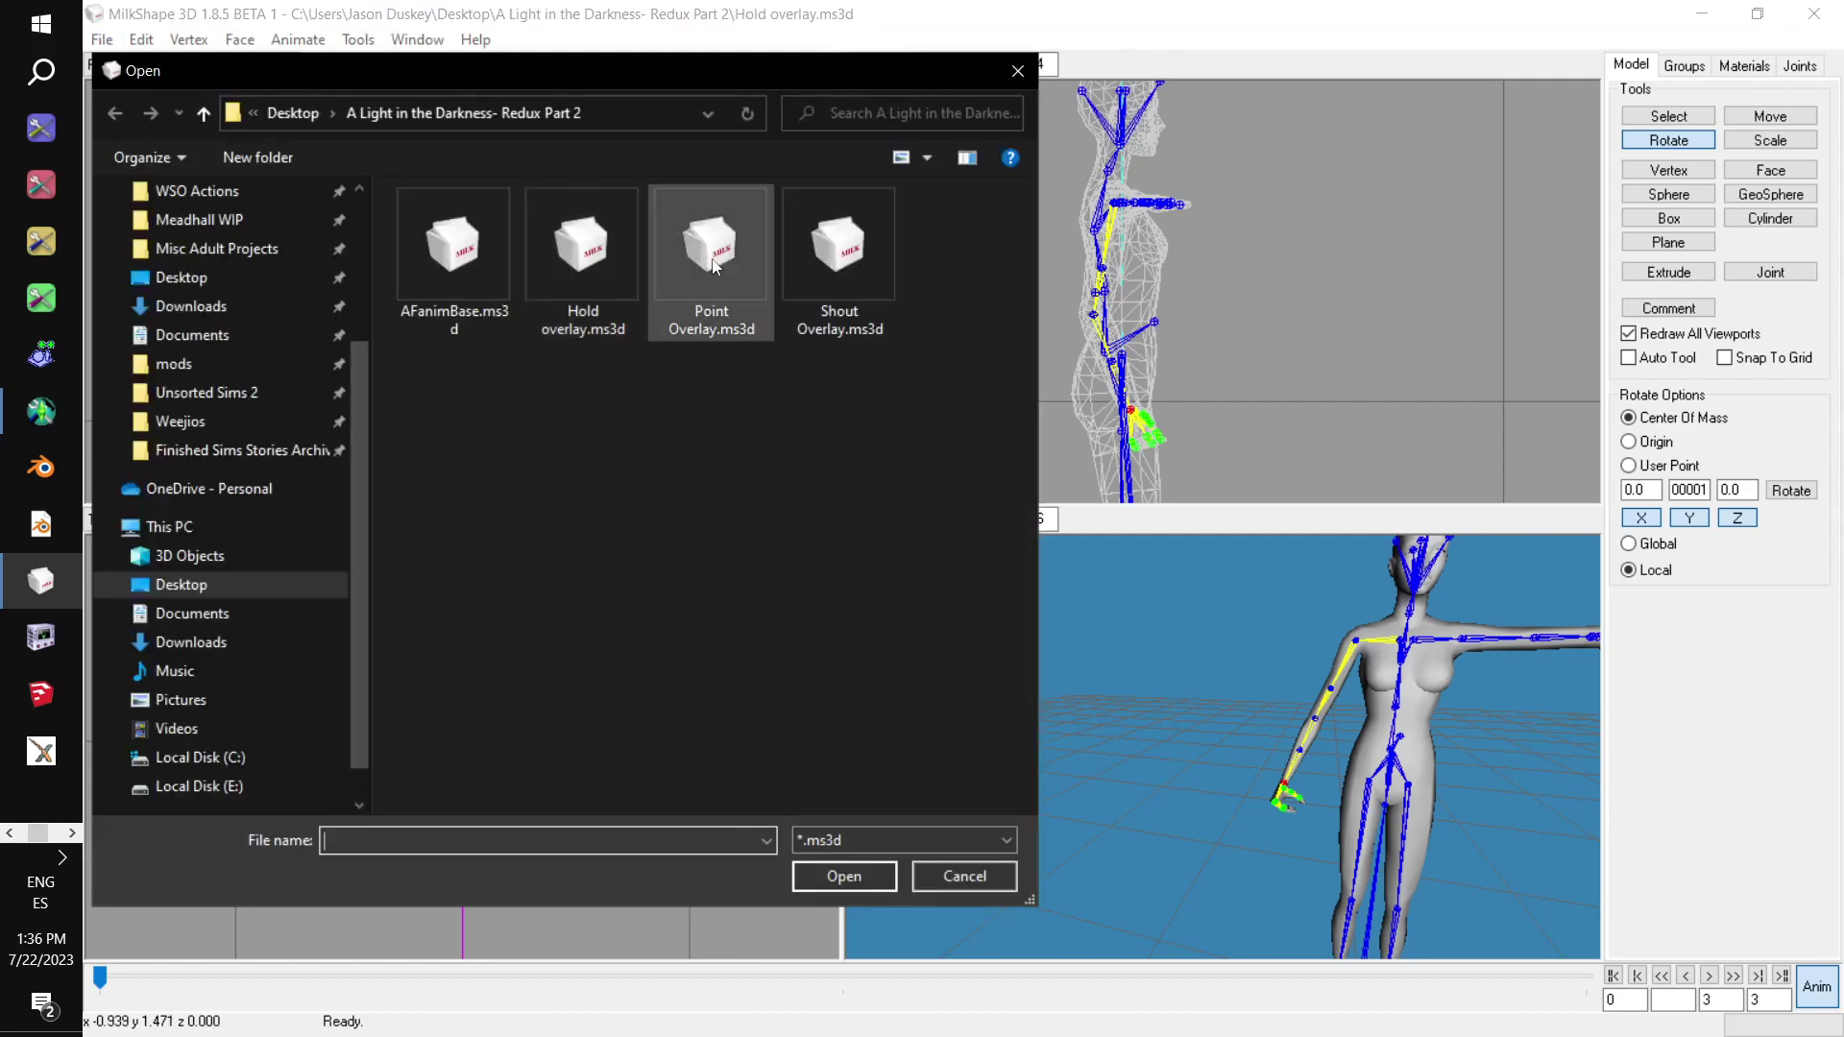
{"action": "double_click", "coordinate": [710, 260]}
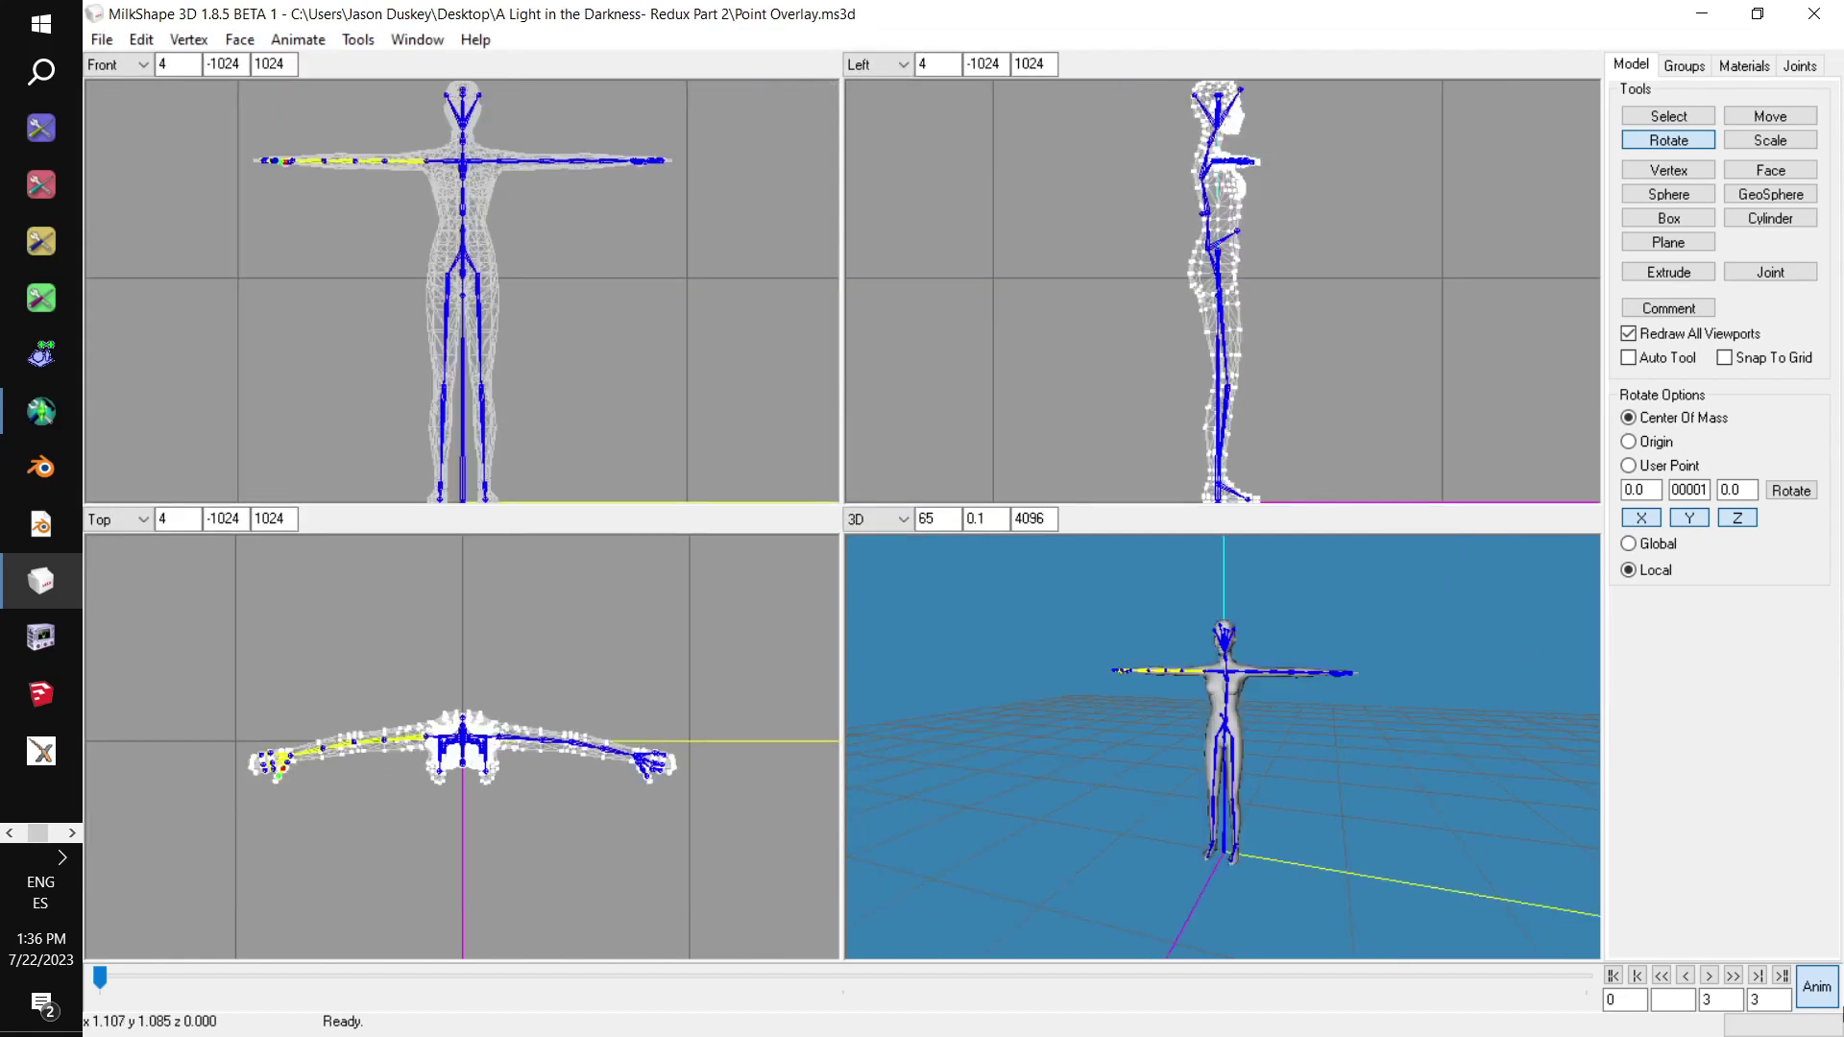
{"action": "left_click", "coordinate": [1816, 986]}
{"action": "mouse_move", "coordinate": [1323, 741]}
{"action": "left_mouse_down"}
{"action": "mouse_move", "coordinate": [1400, 792]}
{"action": "mouse_move", "coordinate": [1321, 765]}
{"action": "left_mouse_up"}
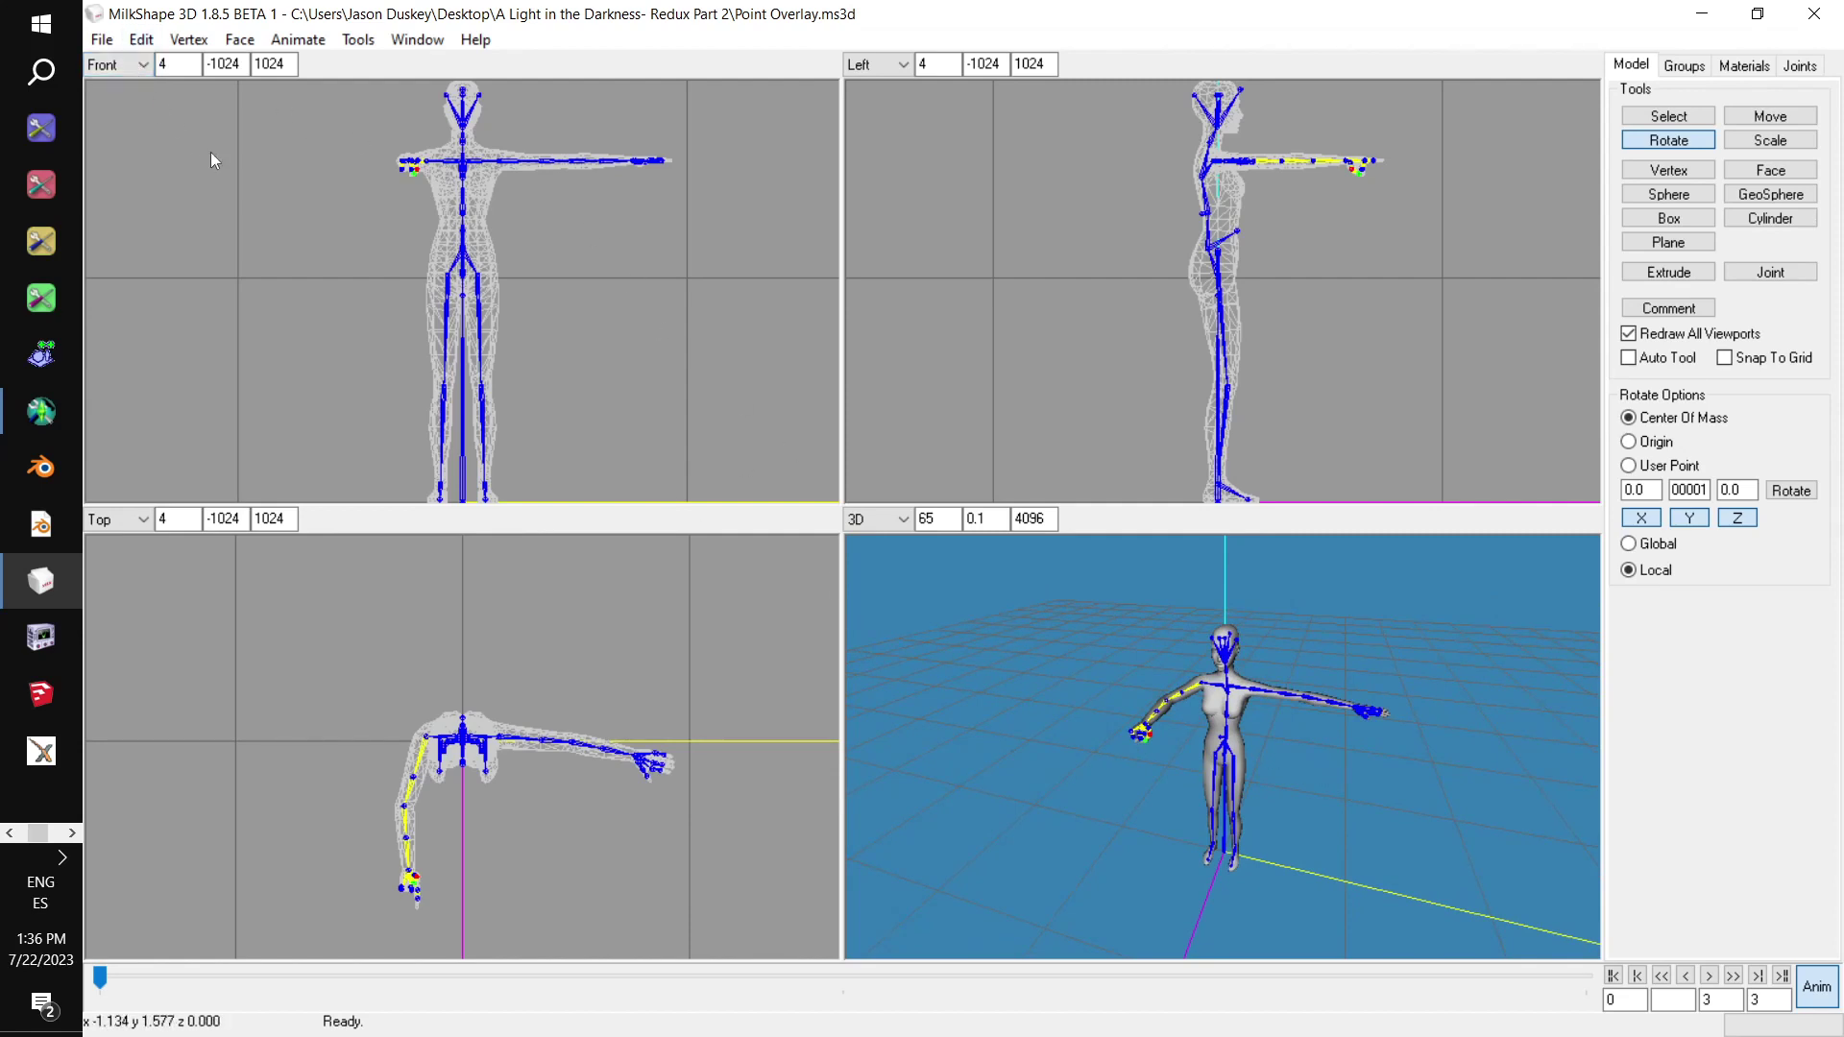
{"action": "left_click_drag", "start_coordinate": [1164, 637], "coordinate": [1219, 593]}
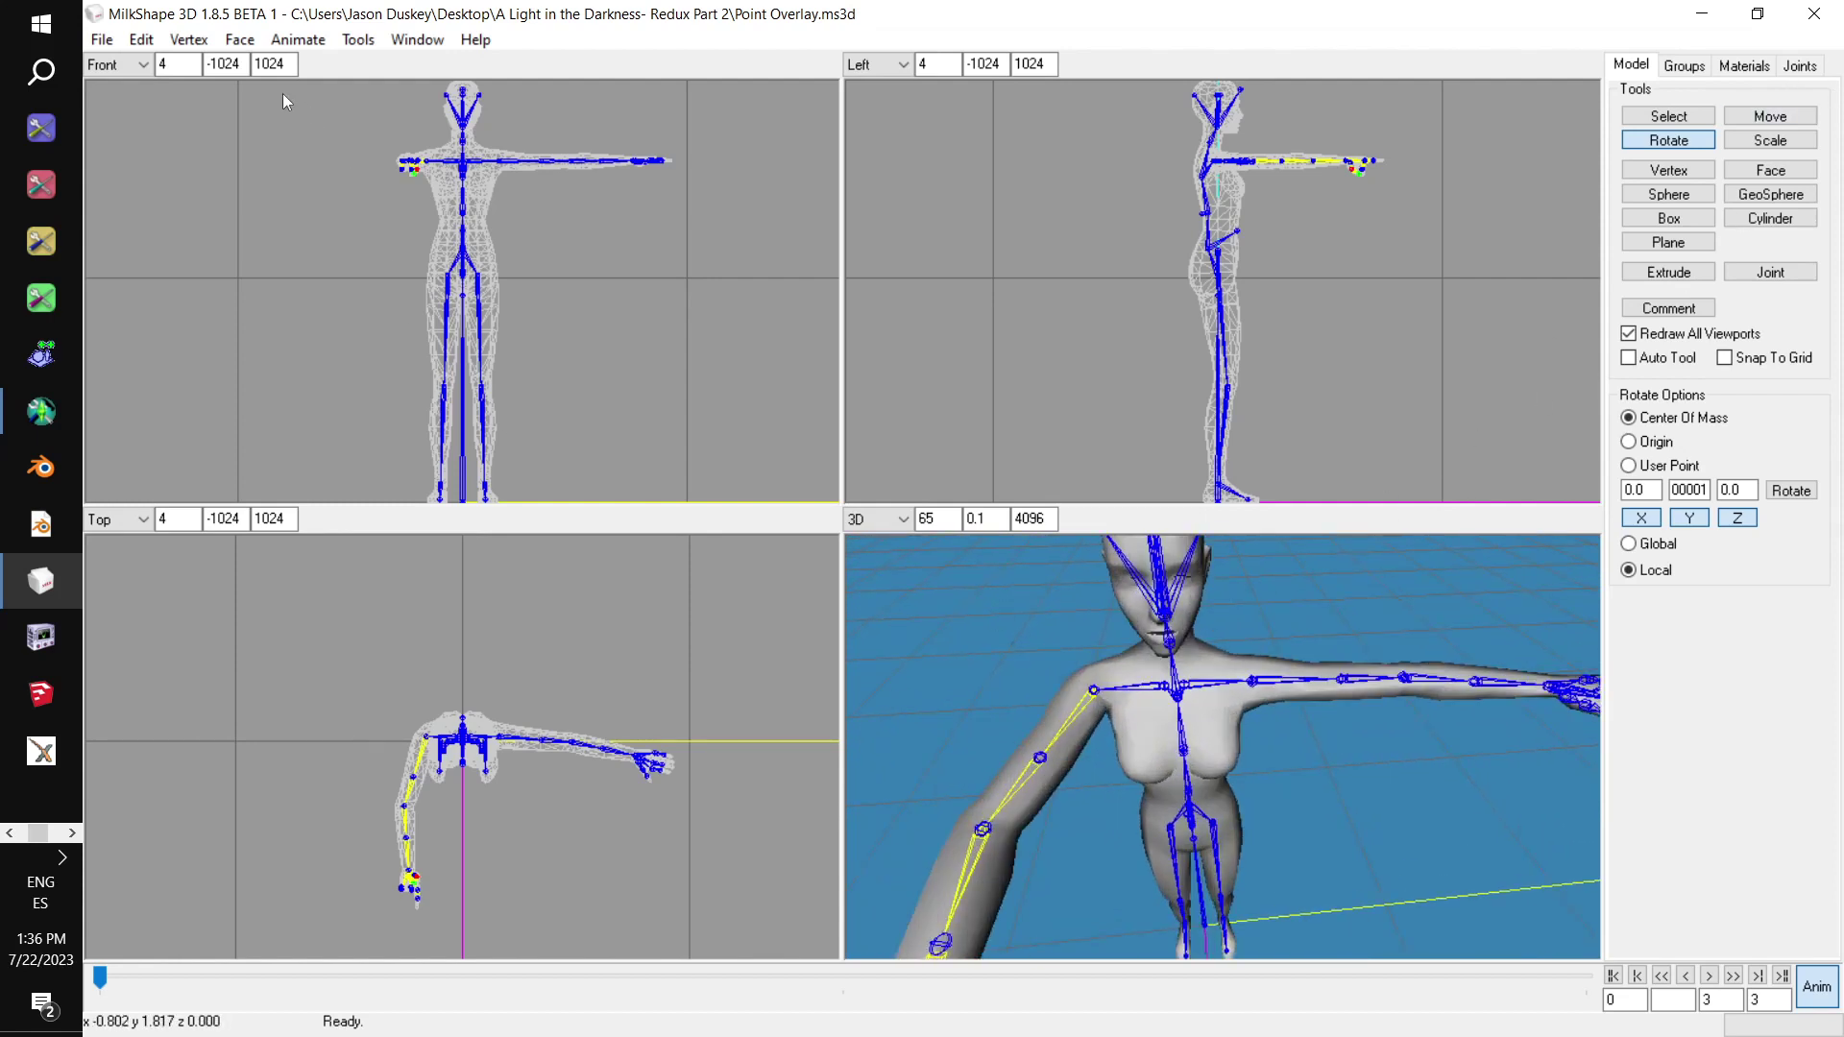
Export the pointing pose with the Sims2 AniMesh ANIM Exporter as flashlight-point, keeping the default export options
{"action": "left_click", "coordinate": [101, 39]}
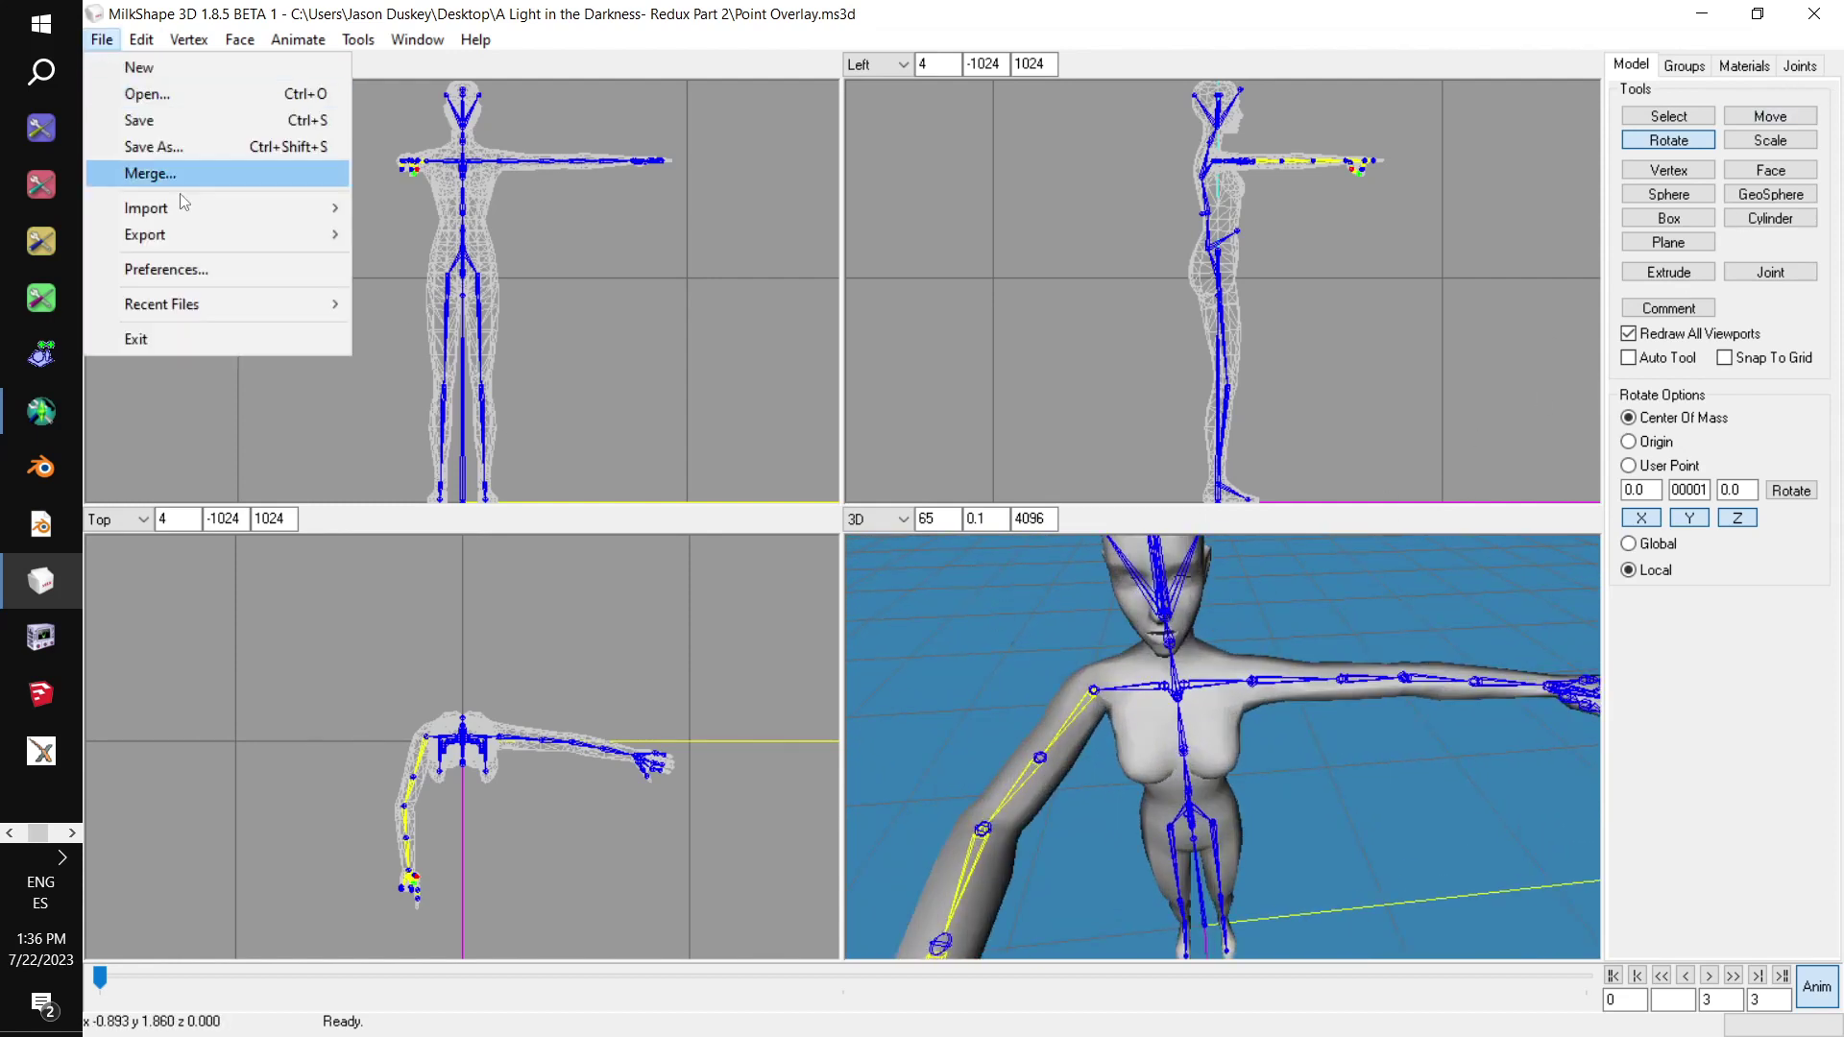
{"action": "mouse_move", "coordinate": [205, 211]}
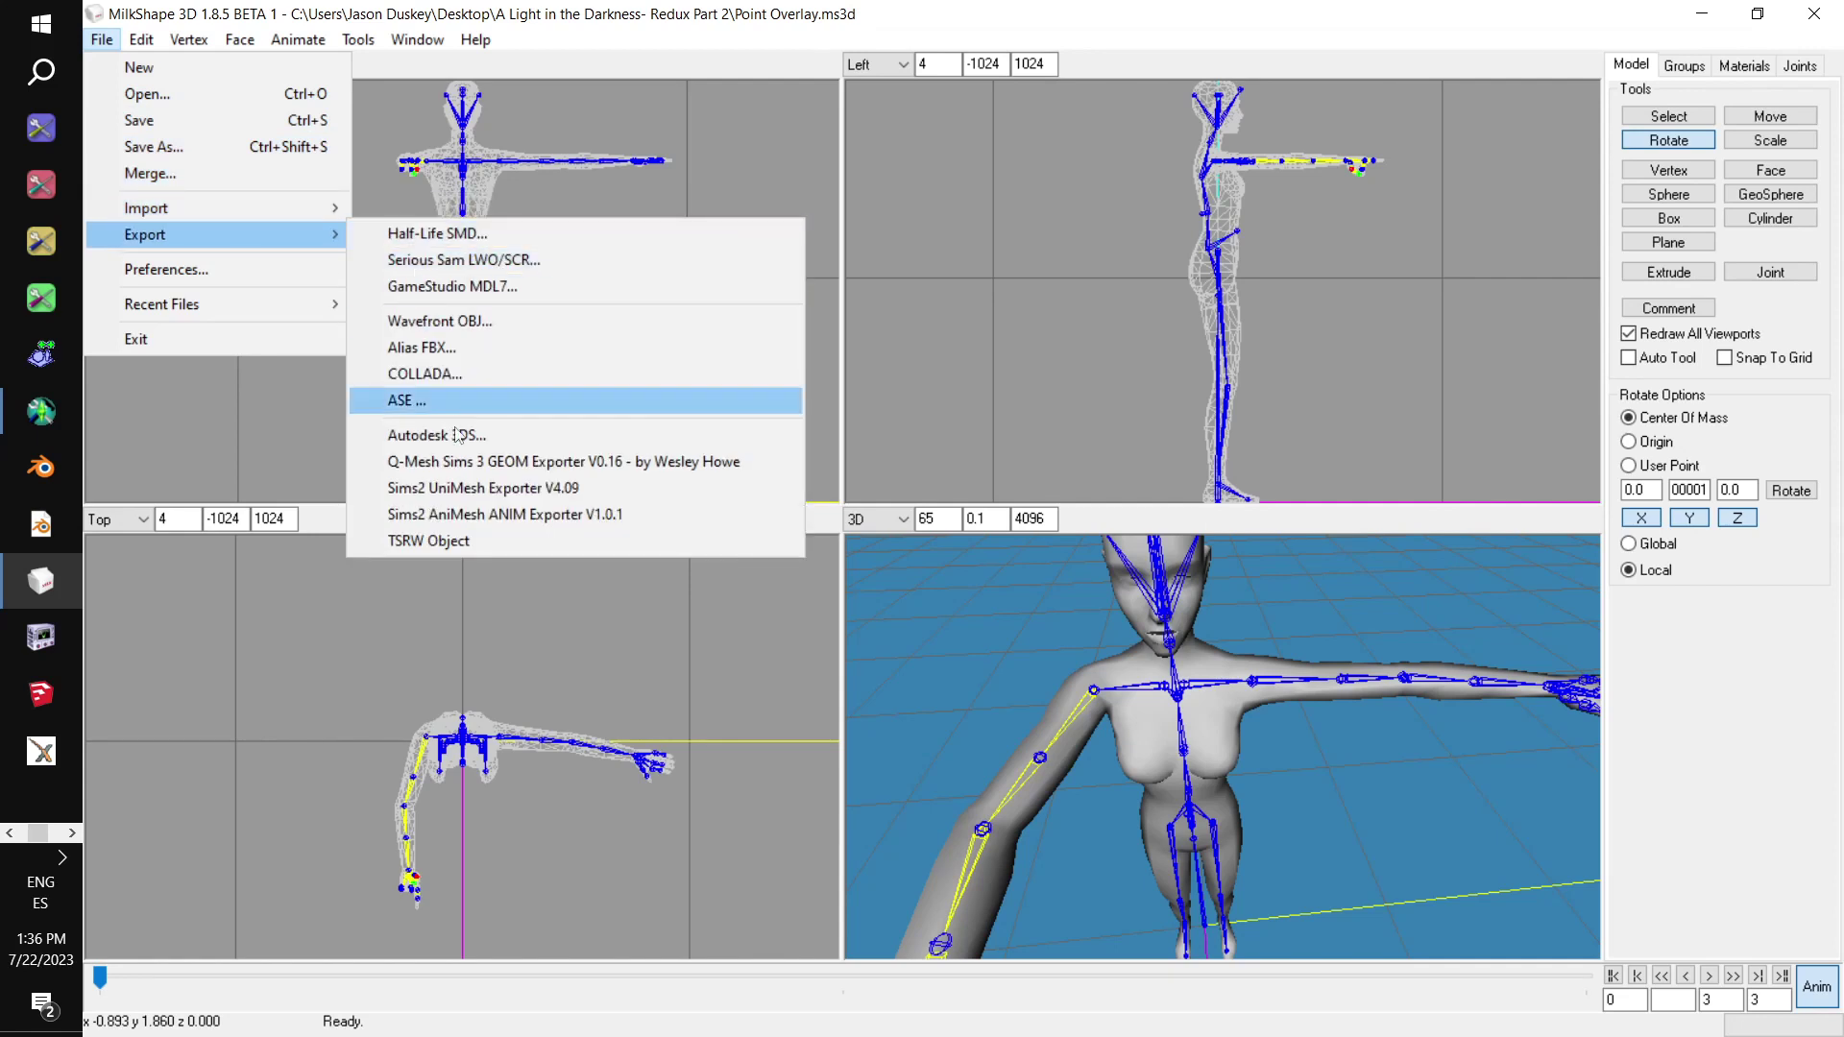
{"action": "left_click", "coordinate": [488, 515]}
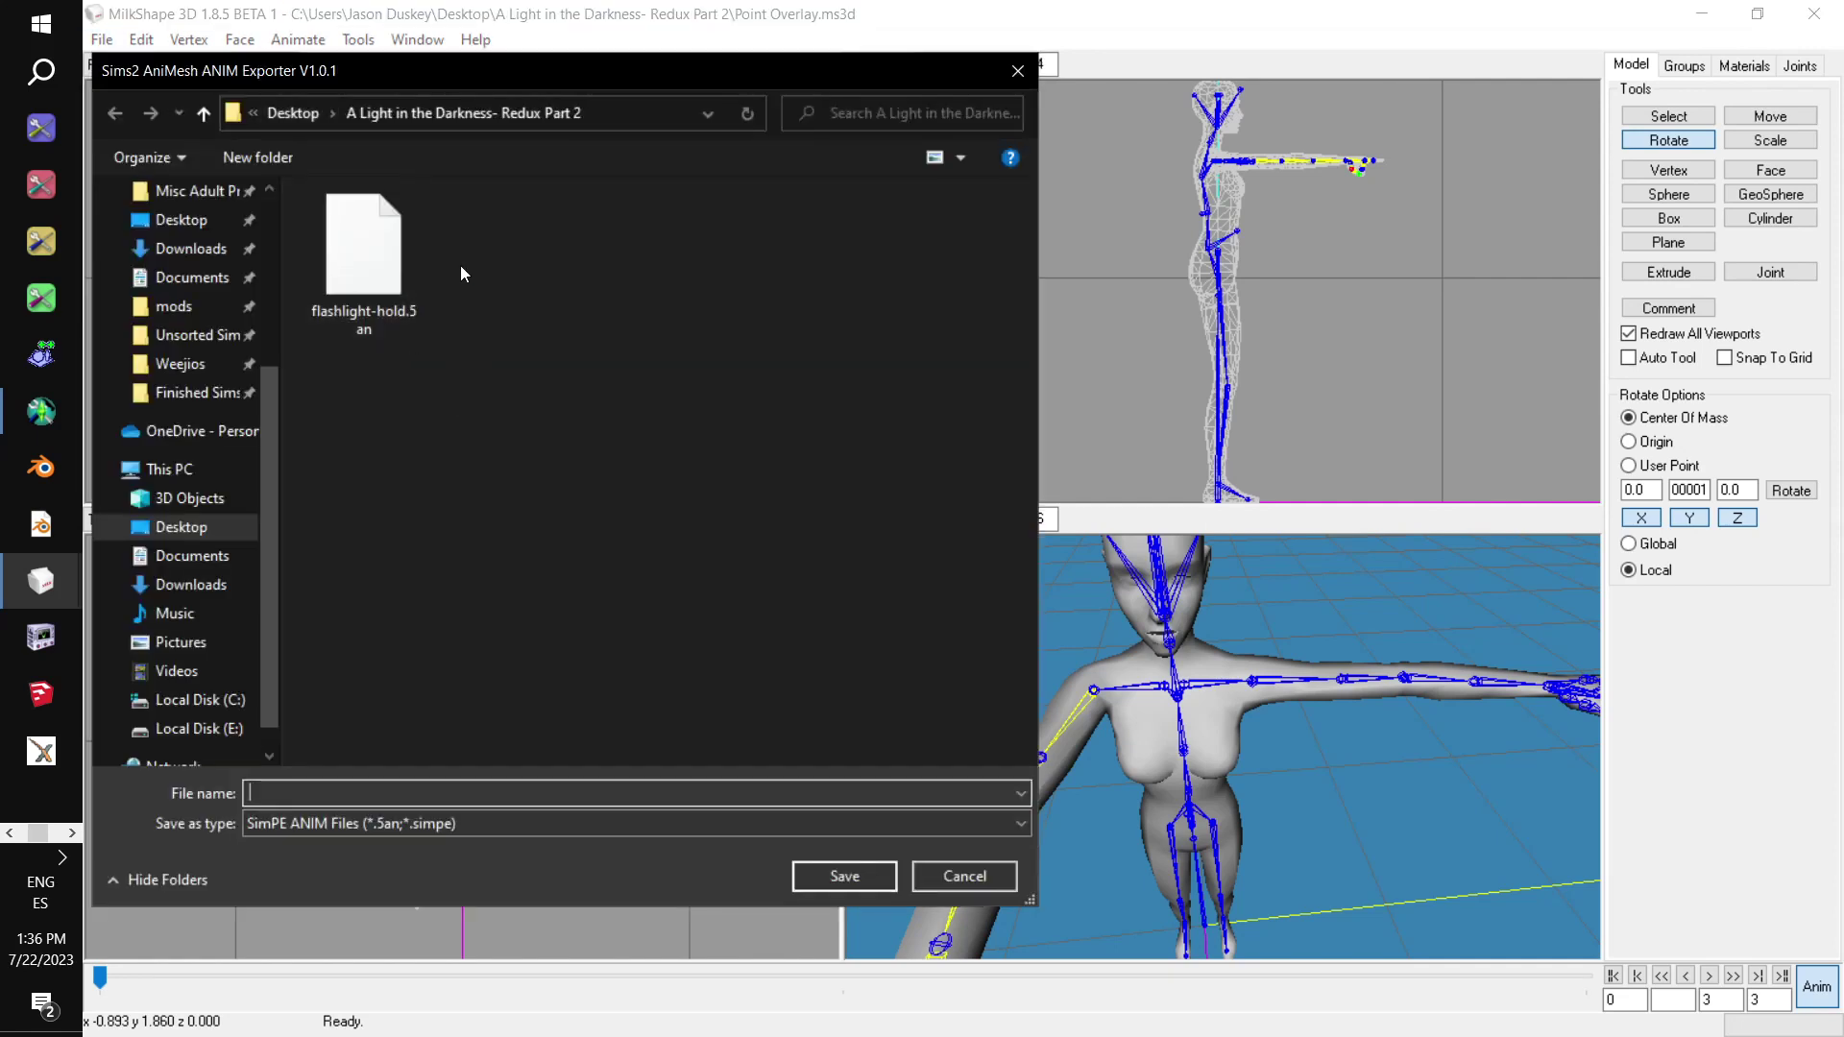
{"action": "left_click", "coordinate": [384, 271]}
{"action": "double_click", "coordinate": [419, 793]}
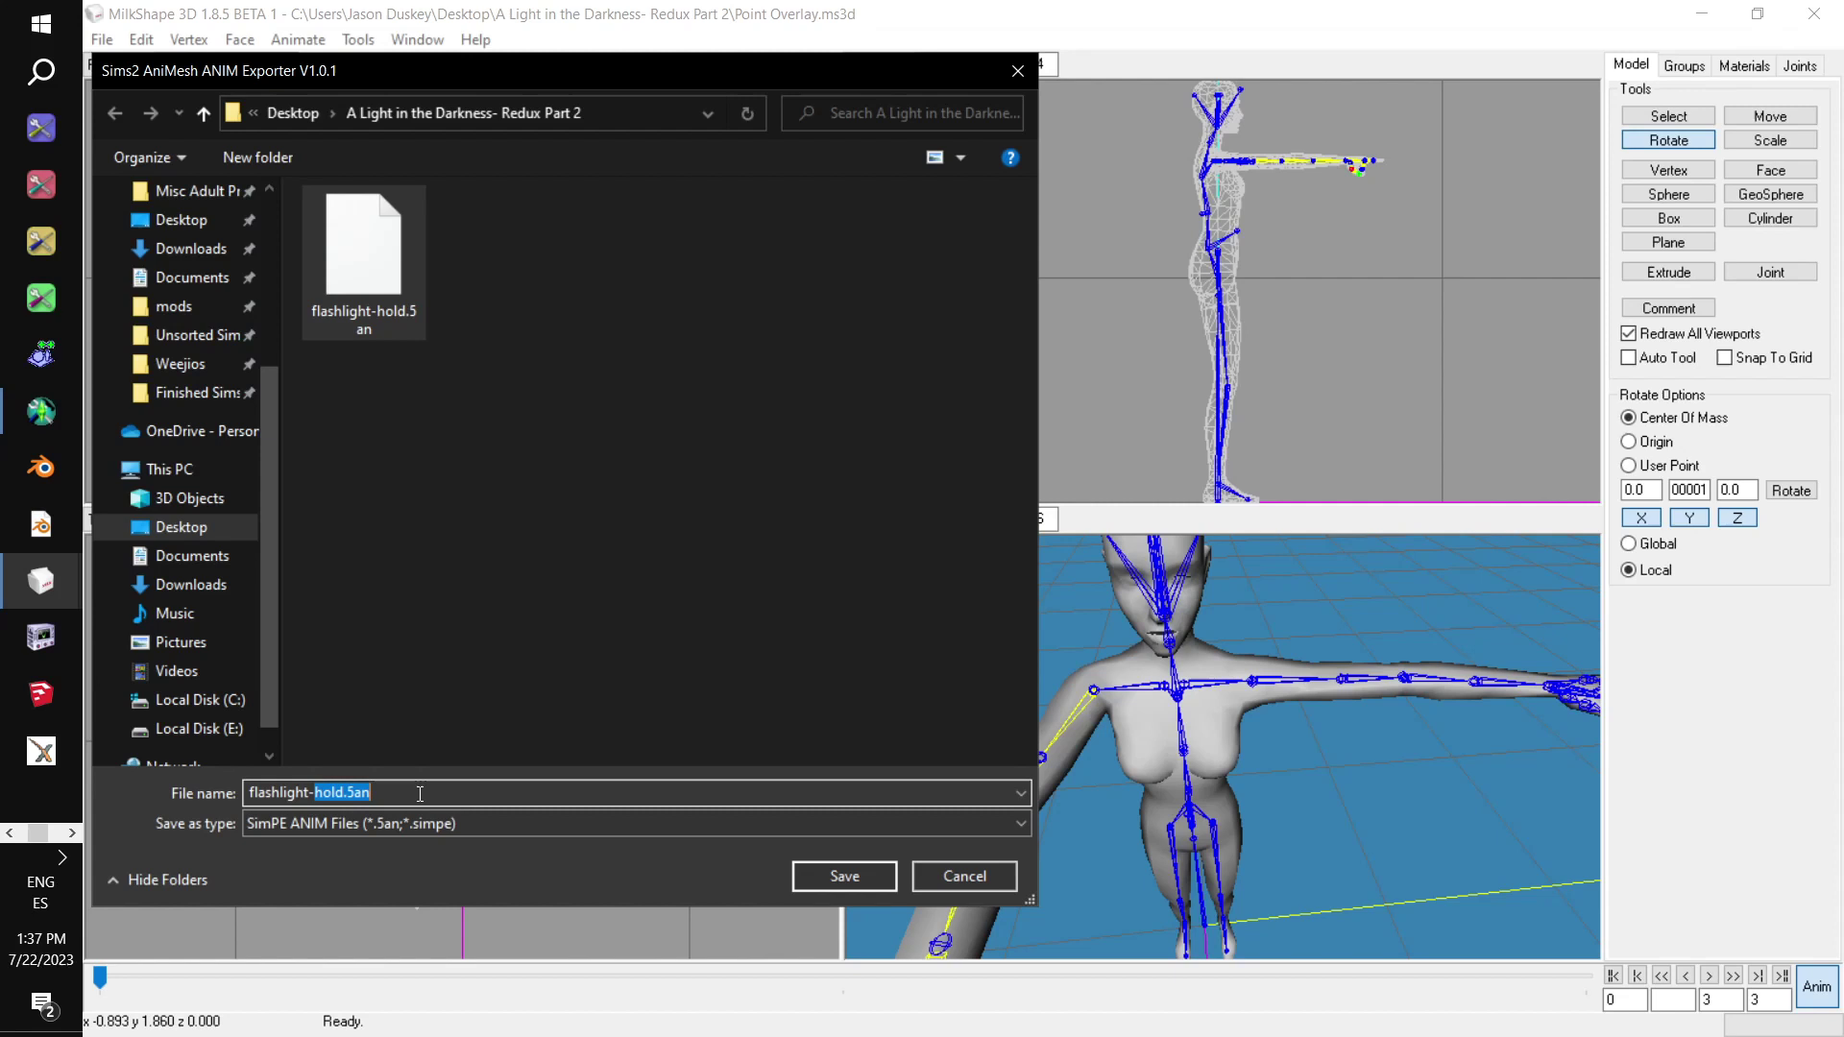
{"action": "type", "text": "point"}
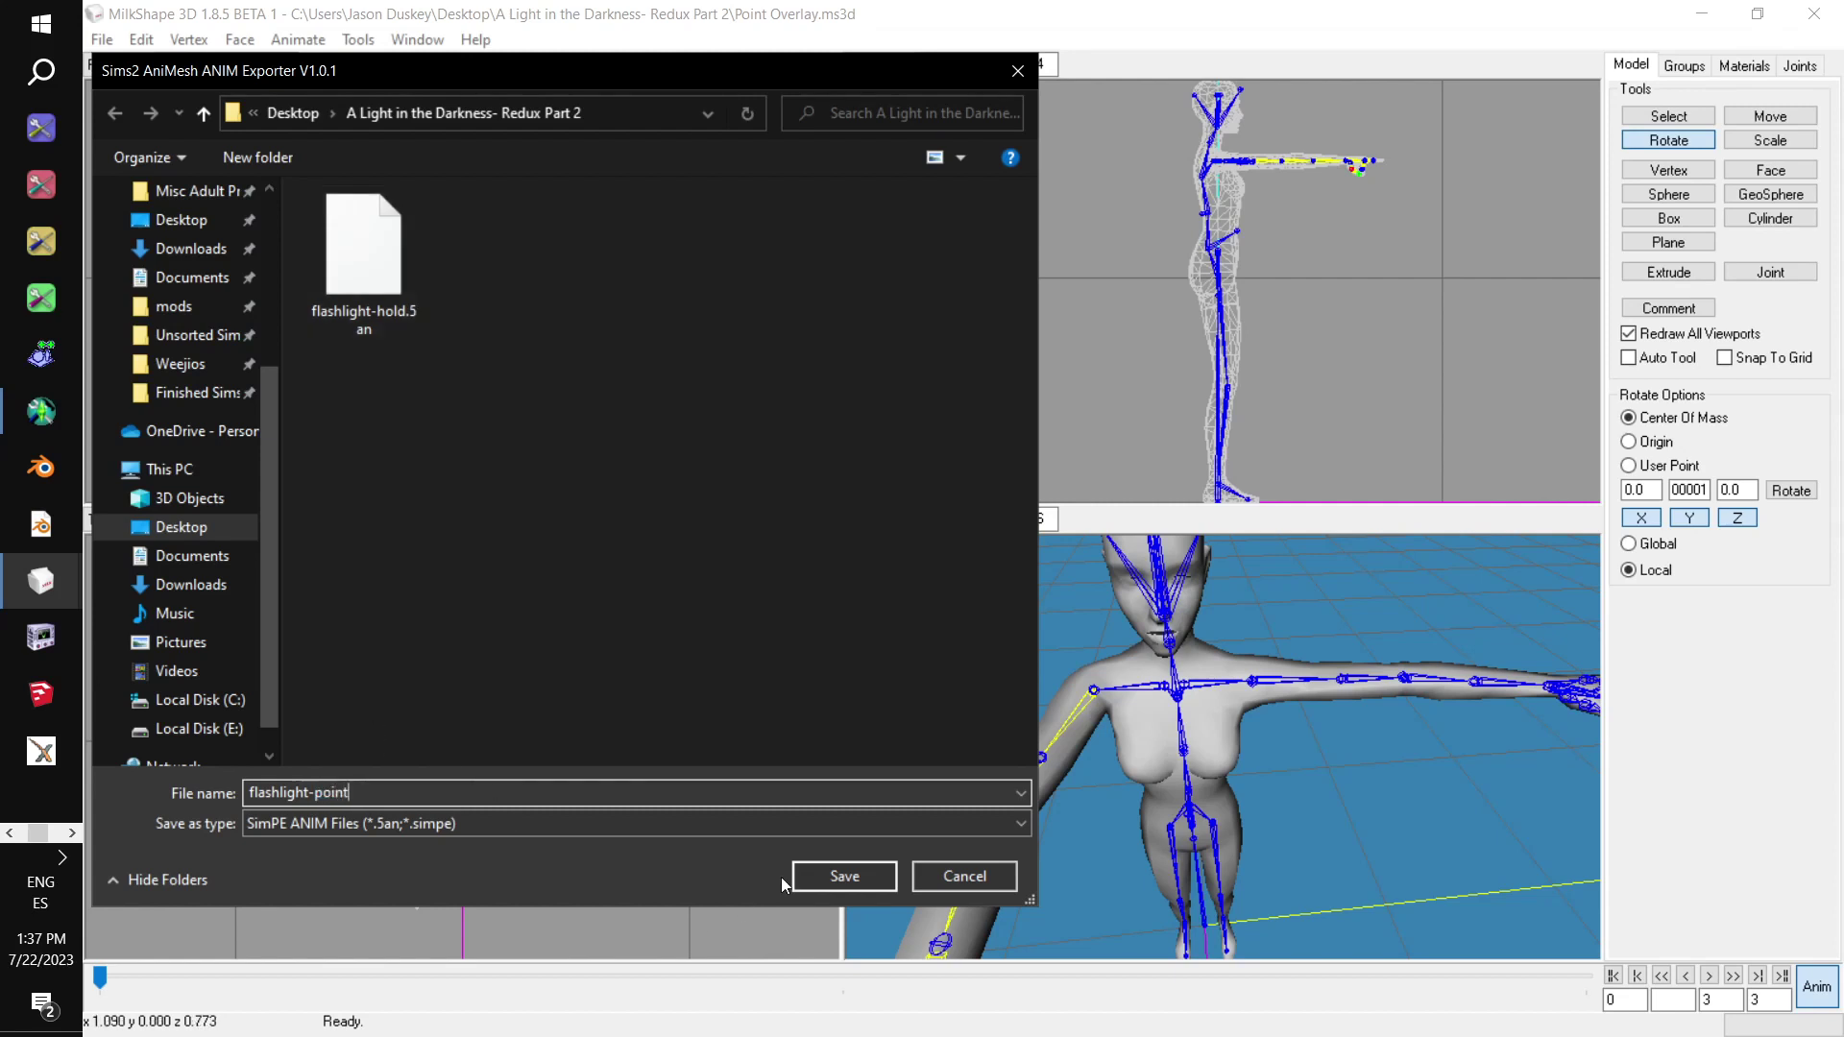
{"action": "left_click", "coordinate": [843, 875]}
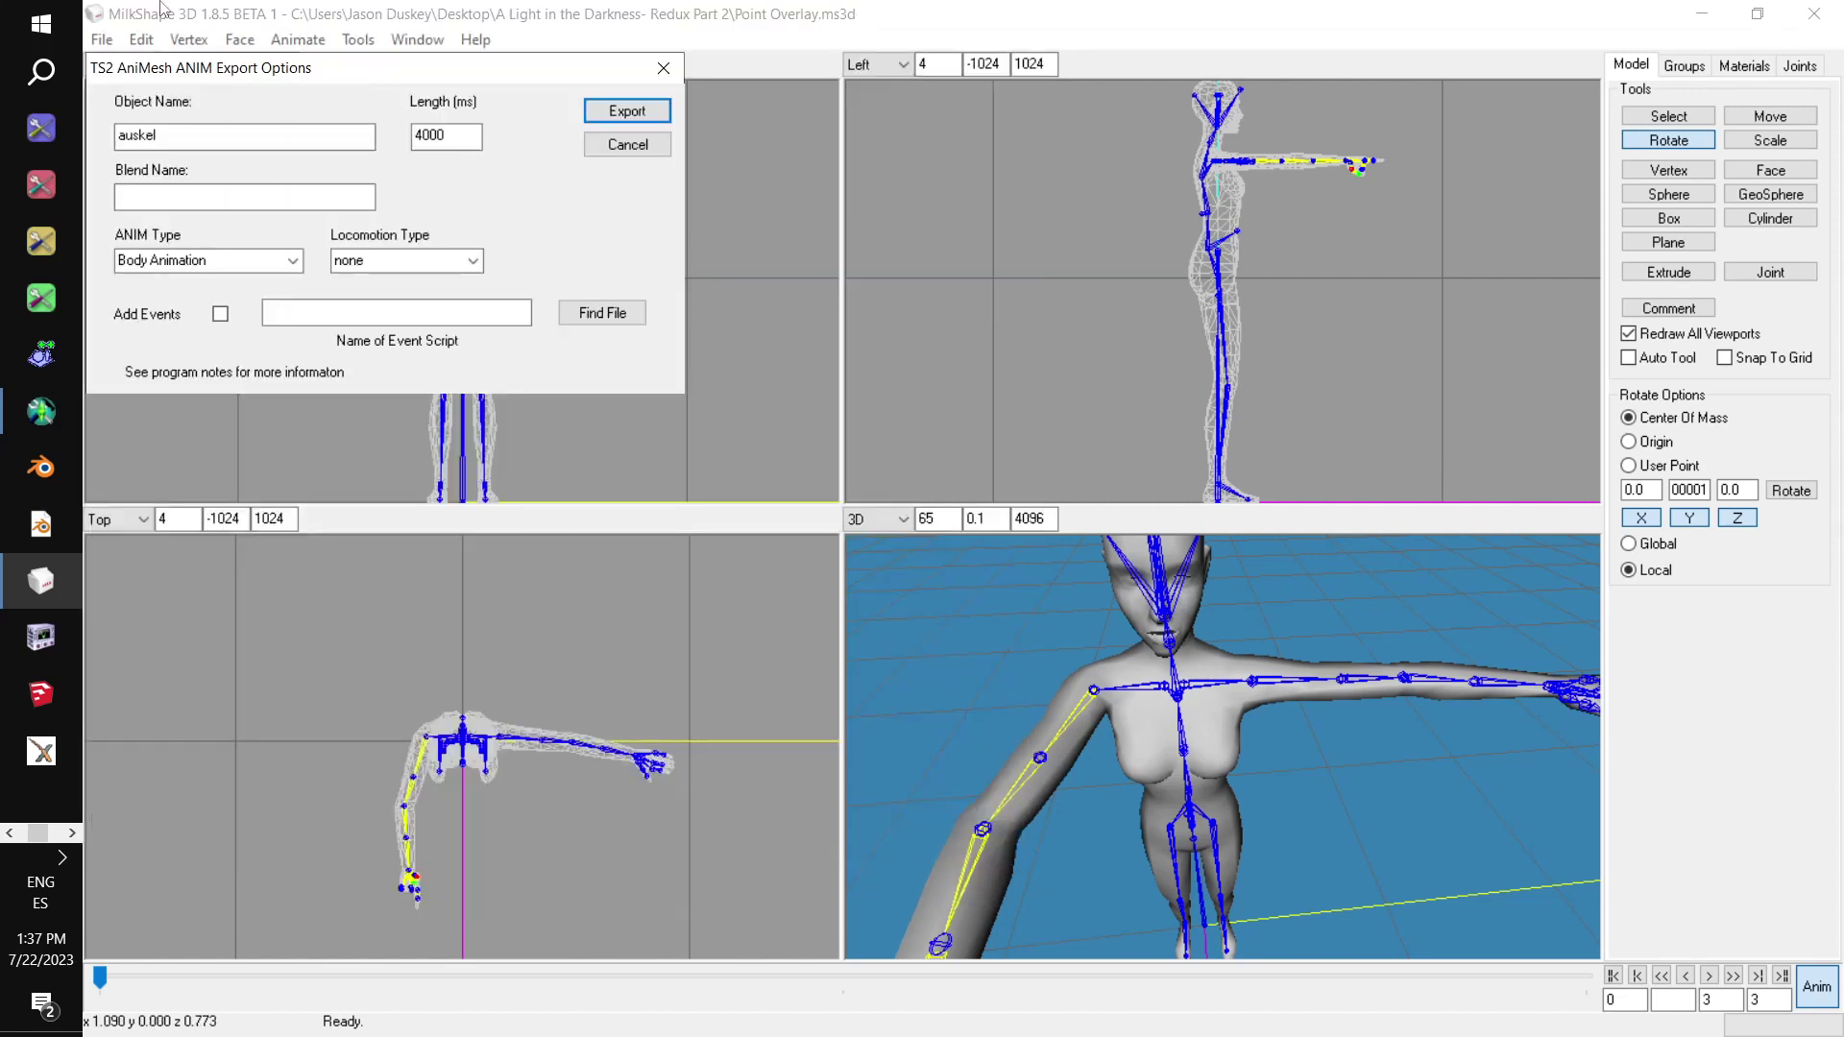
{"action": "left_click", "coordinate": [627, 111]}
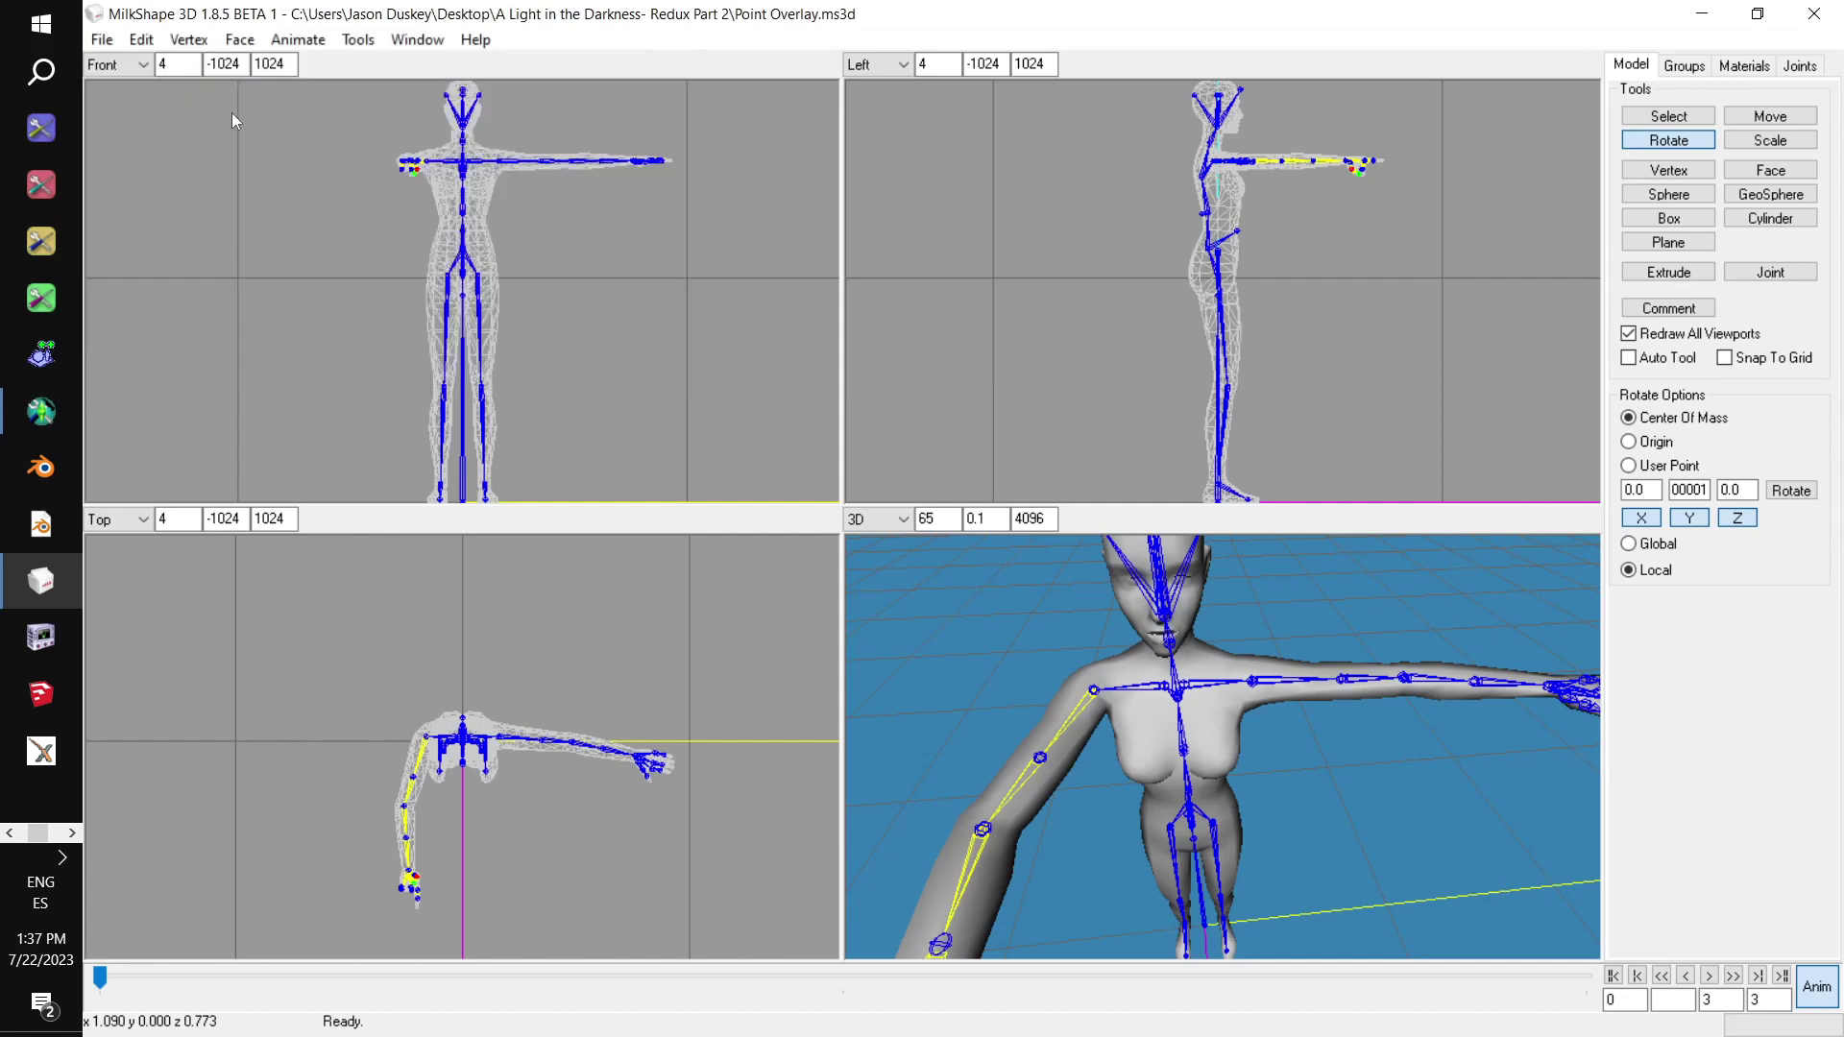
Open Shout Overlay.ms3d and turn on animation mode to view its head and arm pose
{"action": "left_click", "coordinate": [101, 39]}
{"action": "left_click", "coordinate": [128, 101]}
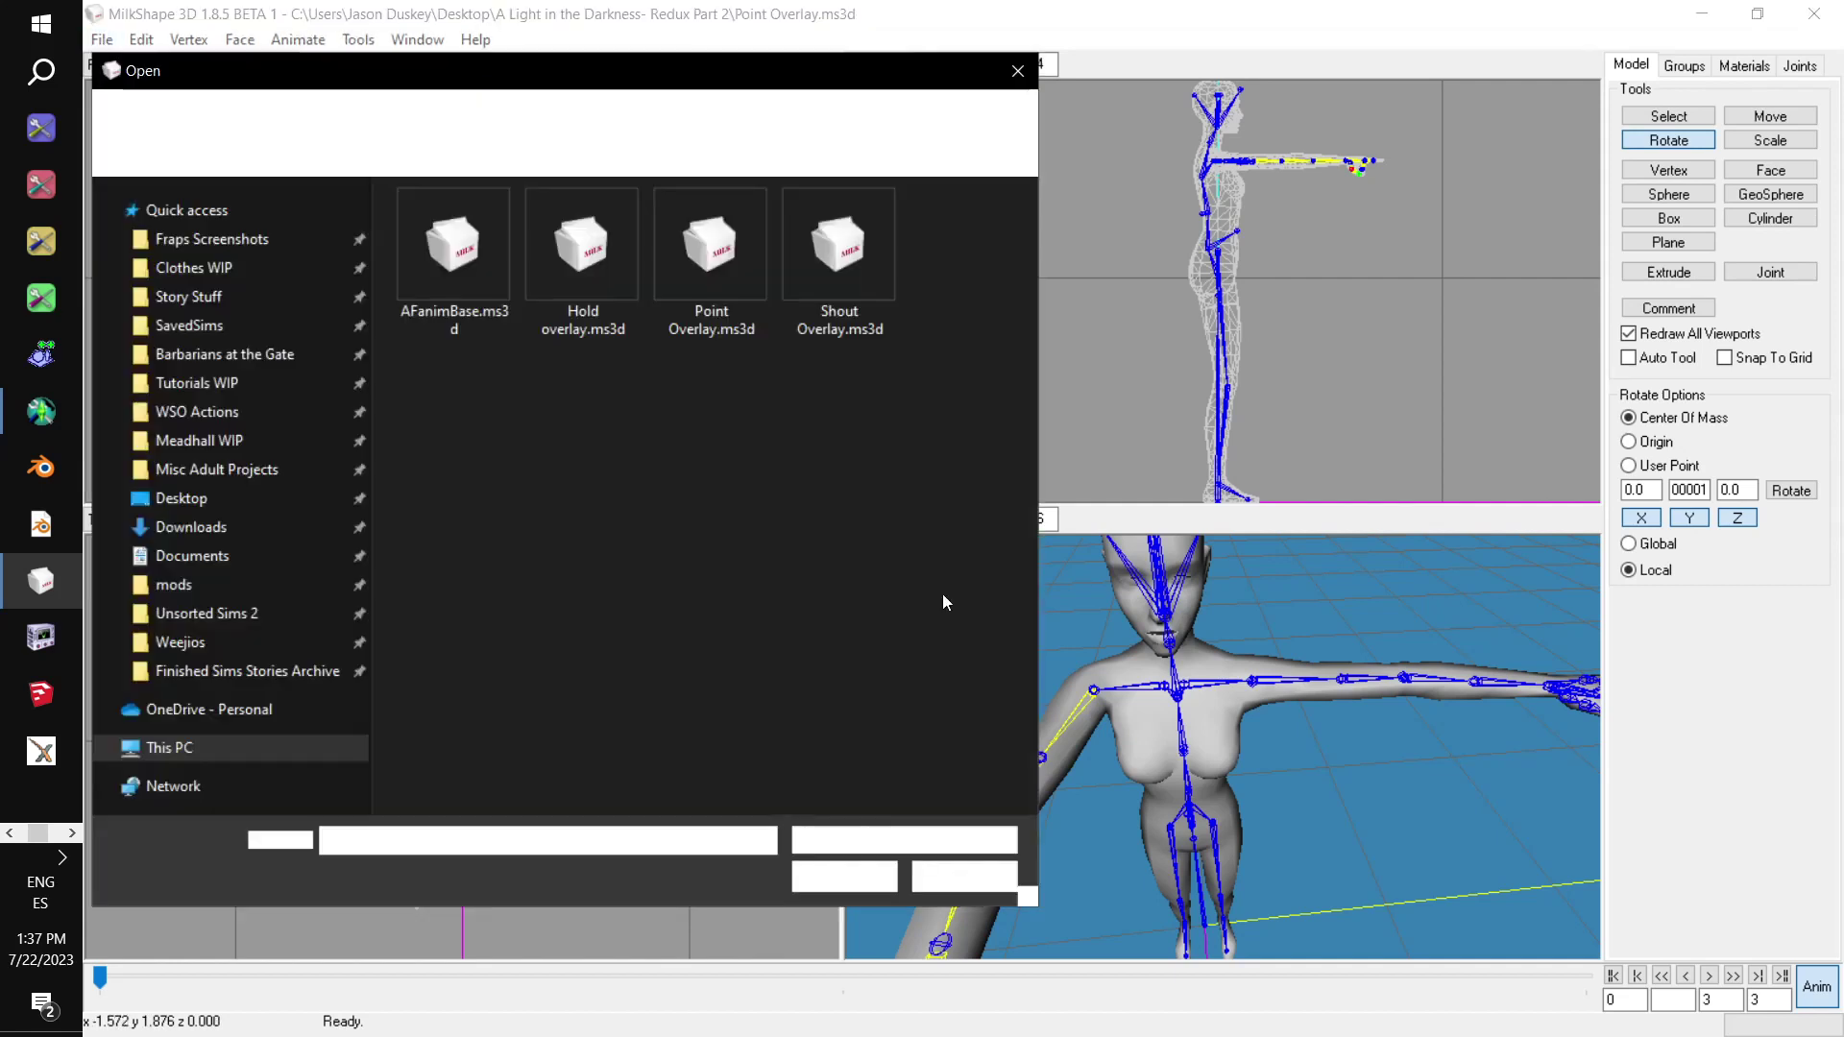
{"action": "double_click", "coordinate": [824, 263]}
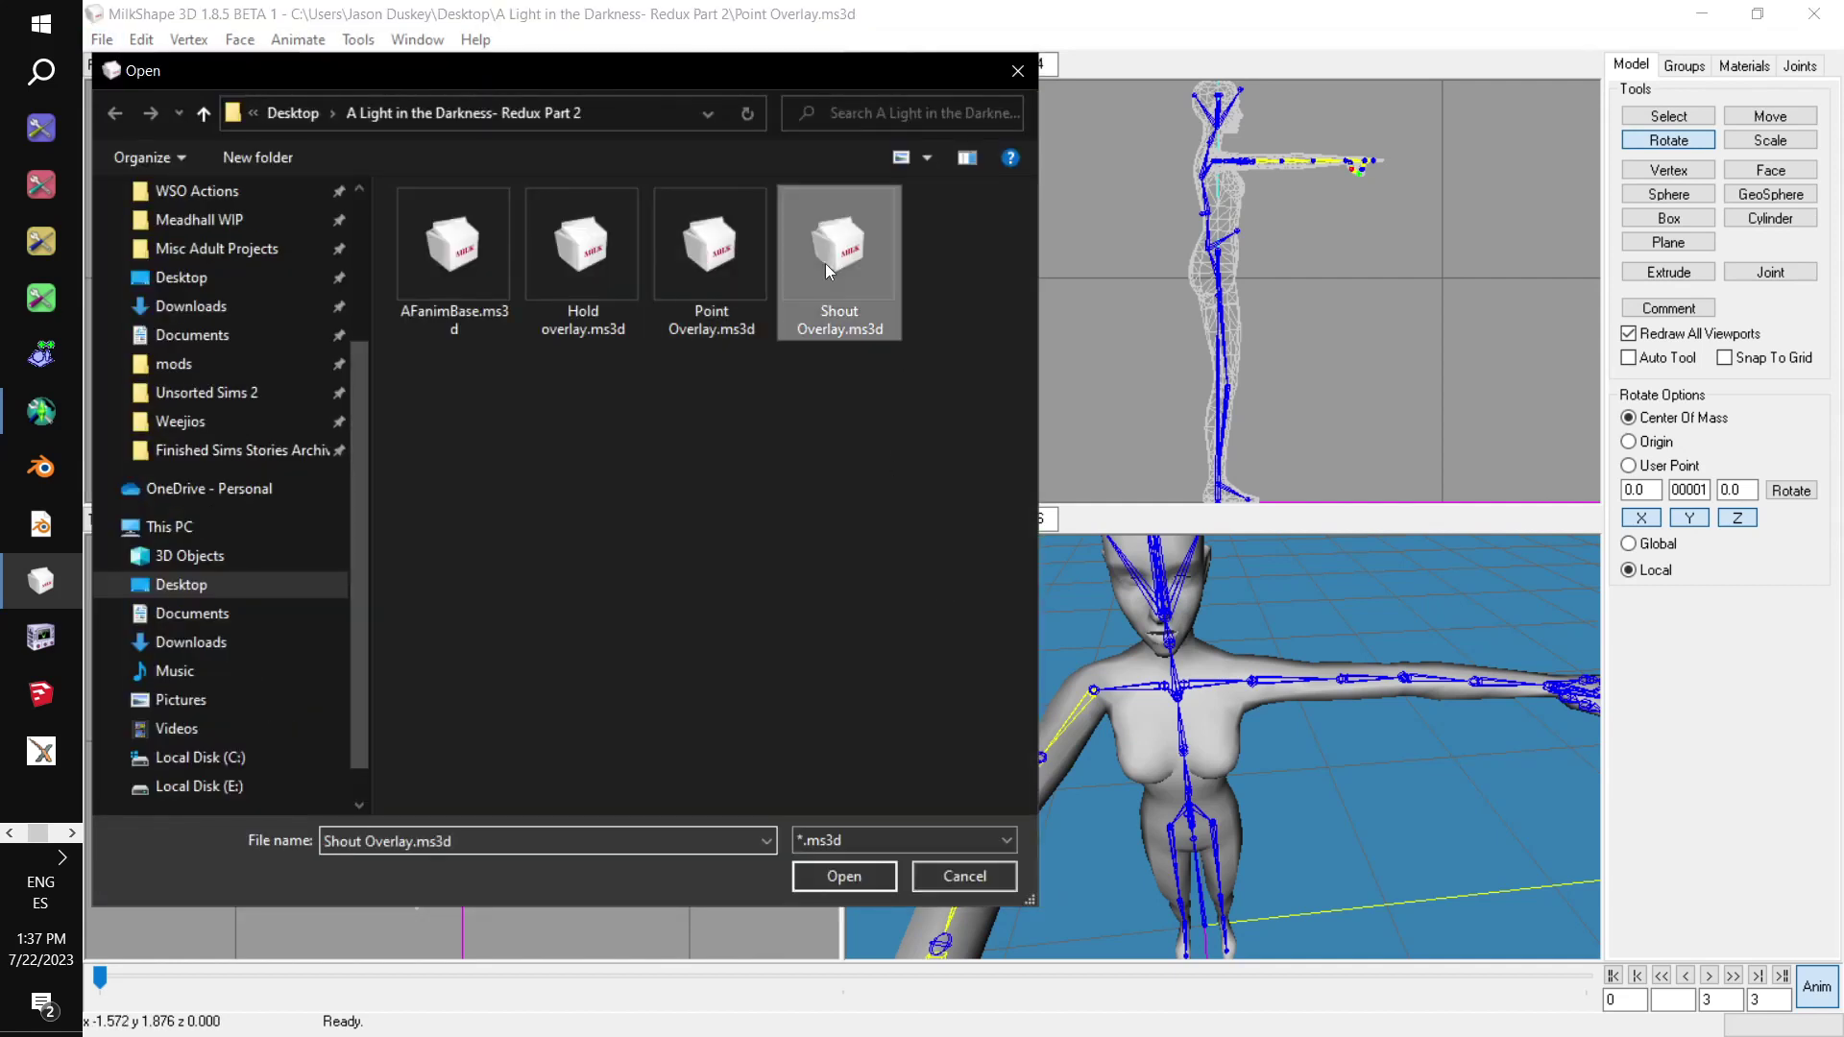
{"action": "left_click", "coordinate": [1805, 985]}
{"action": "left_click_drag", "start_coordinate": [1219, 822], "coordinate": [1290, 855]}
{"action": "scroll", "coordinate": [1272, 672], "scroll_direction": "up", "scroll_amount": 10}
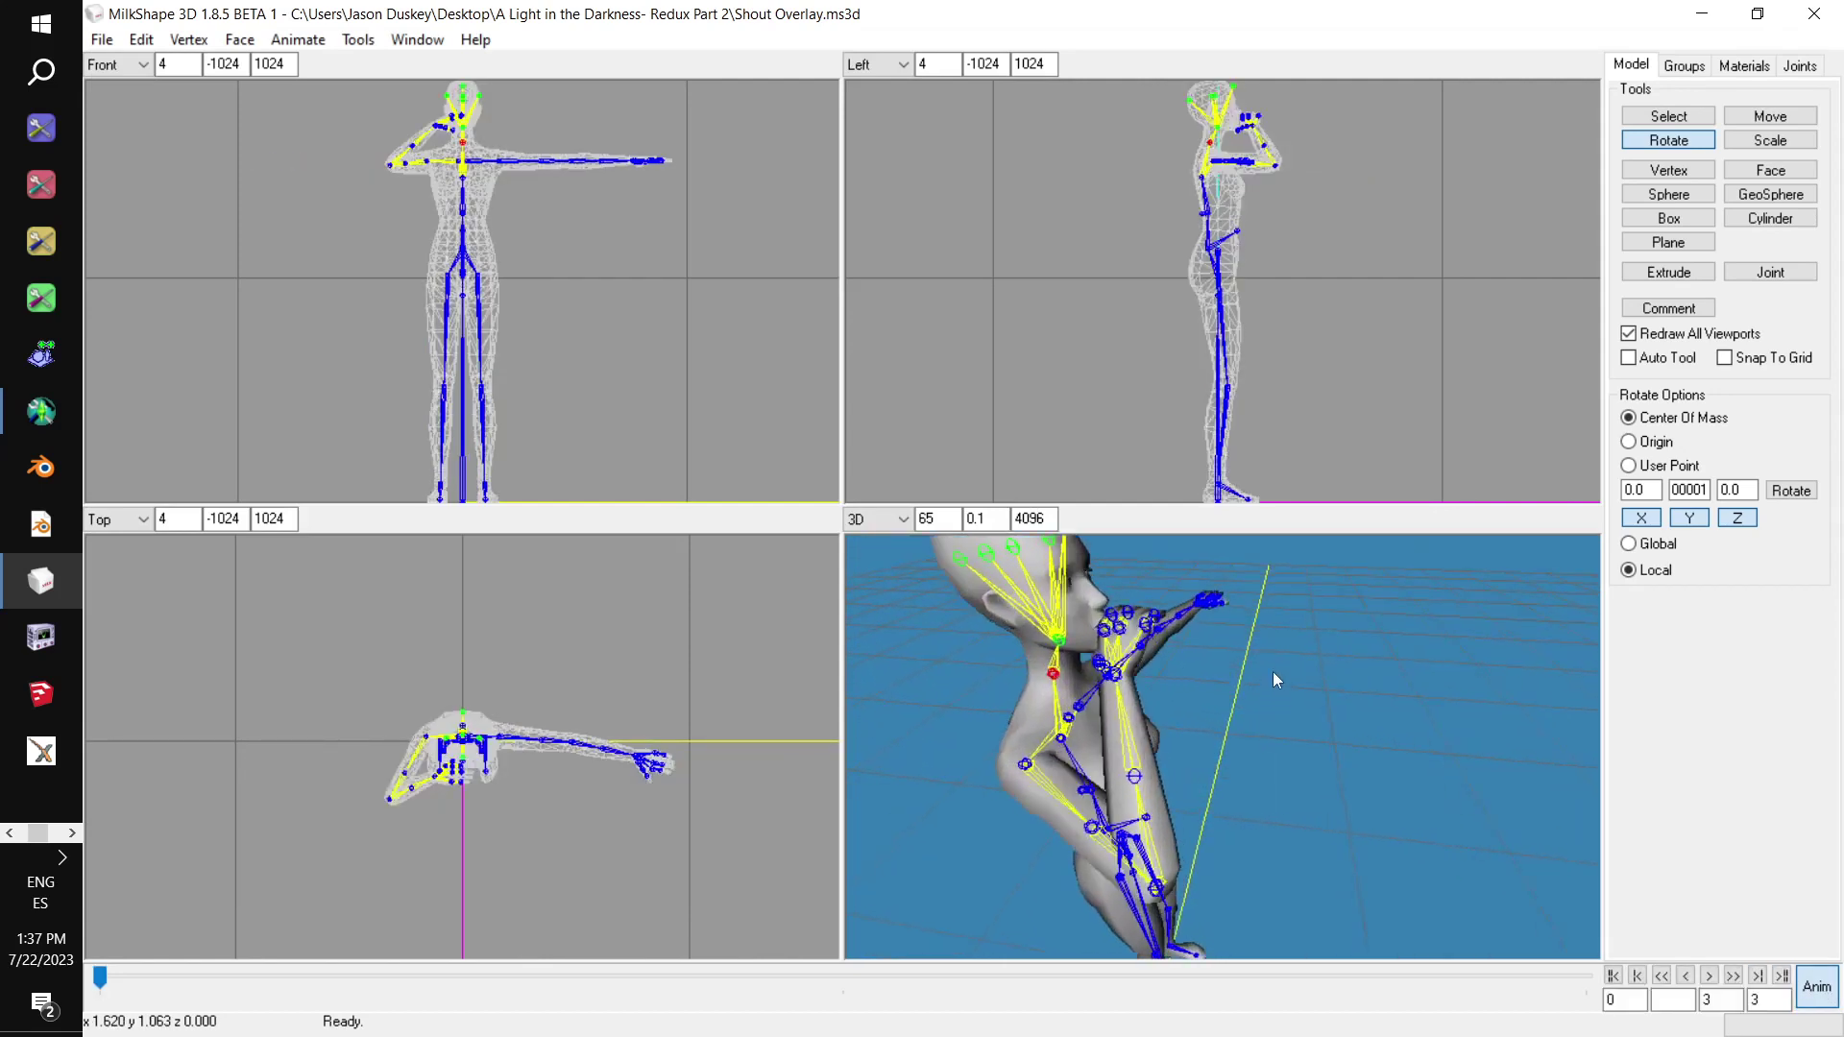
{"action": "left_click_drag", "start_coordinate": [1266, 670], "coordinate": [1183, 660]}
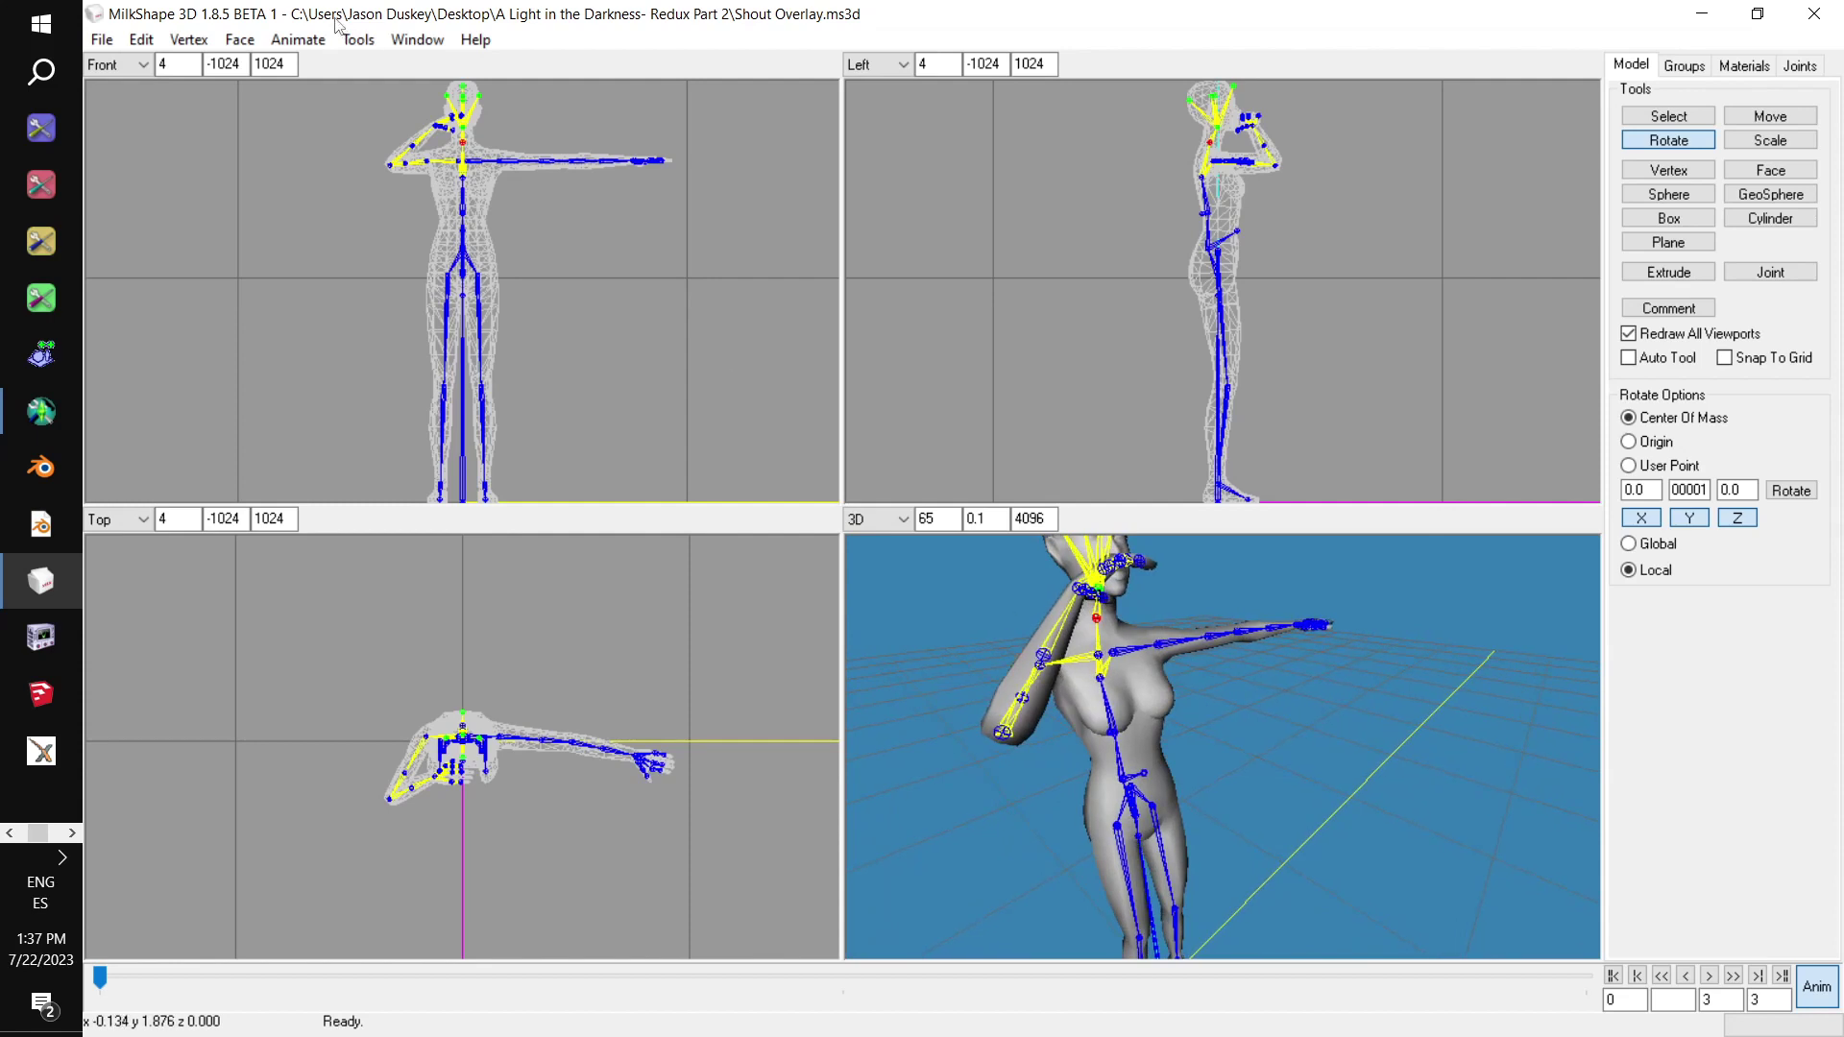
Export the shouting pose with the Sims2 AniMesh ANIM Exporter as flashlight-shout, keeping the default export options
{"action": "left_click", "coordinate": [102, 39]}
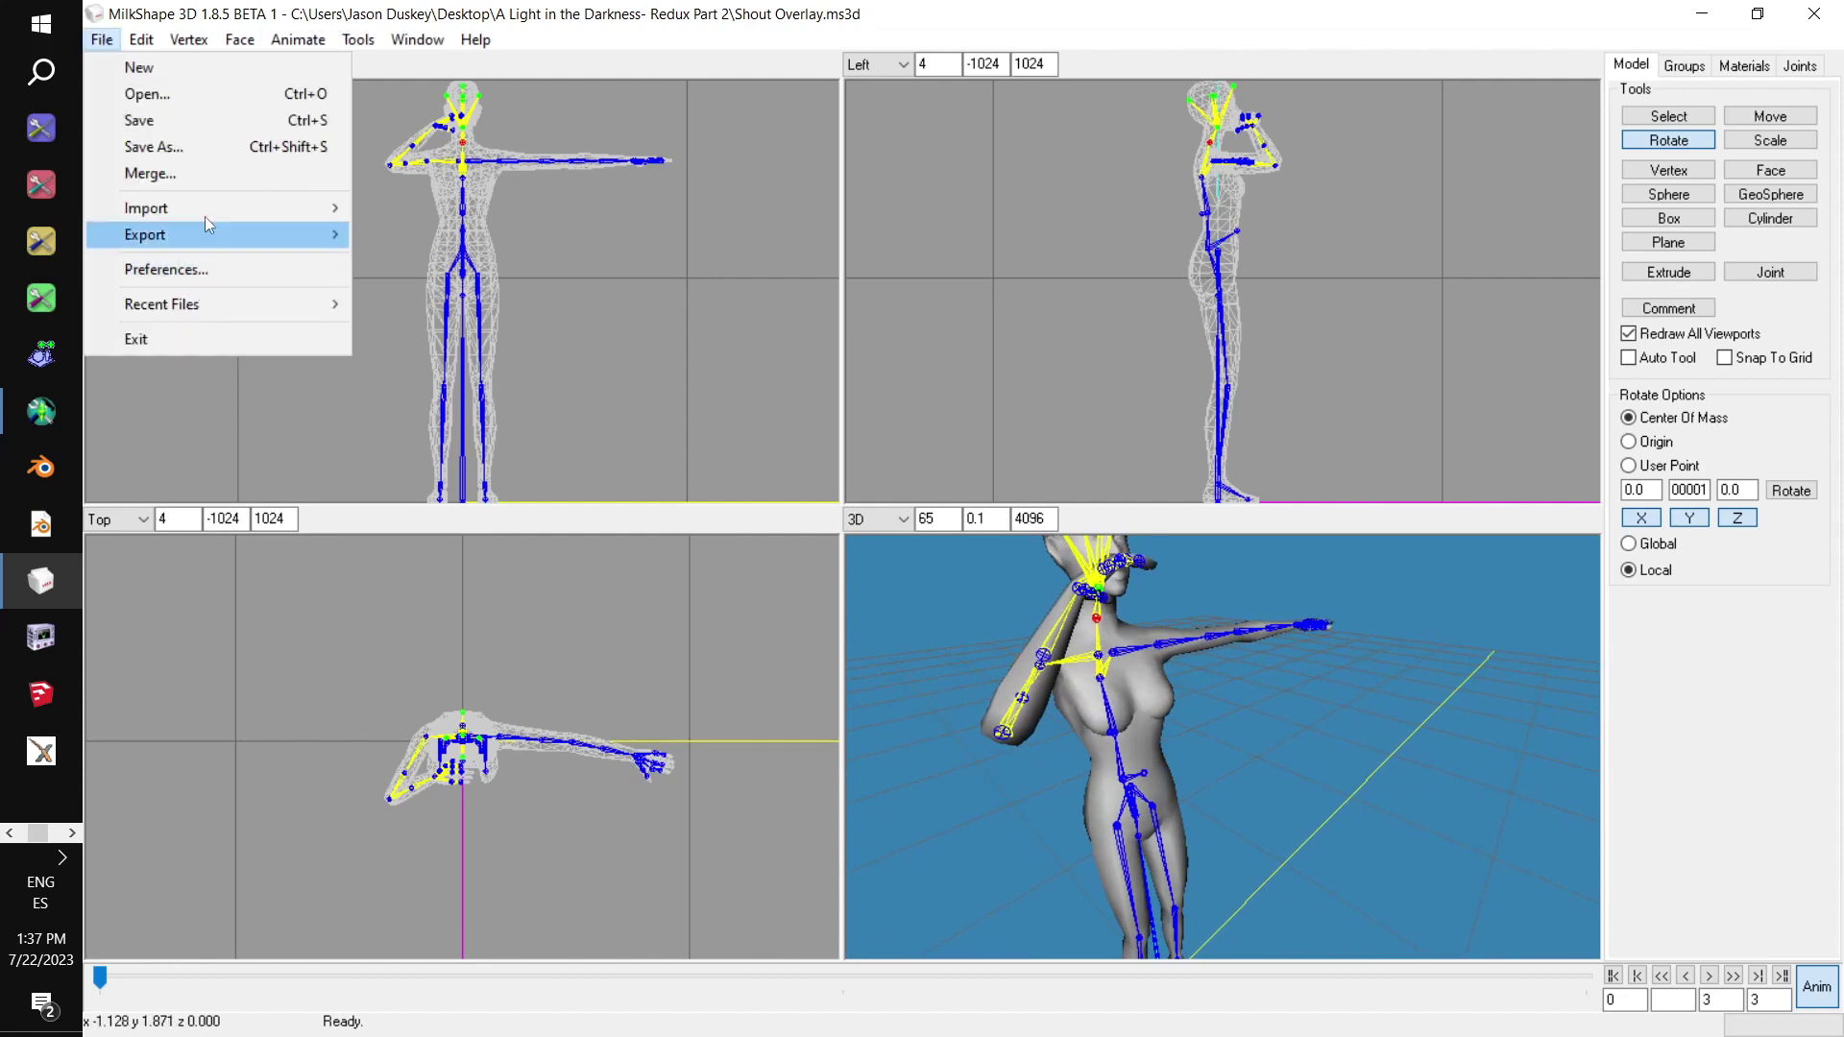
{"action": "mouse_move", "coordinate": [338, 237]}
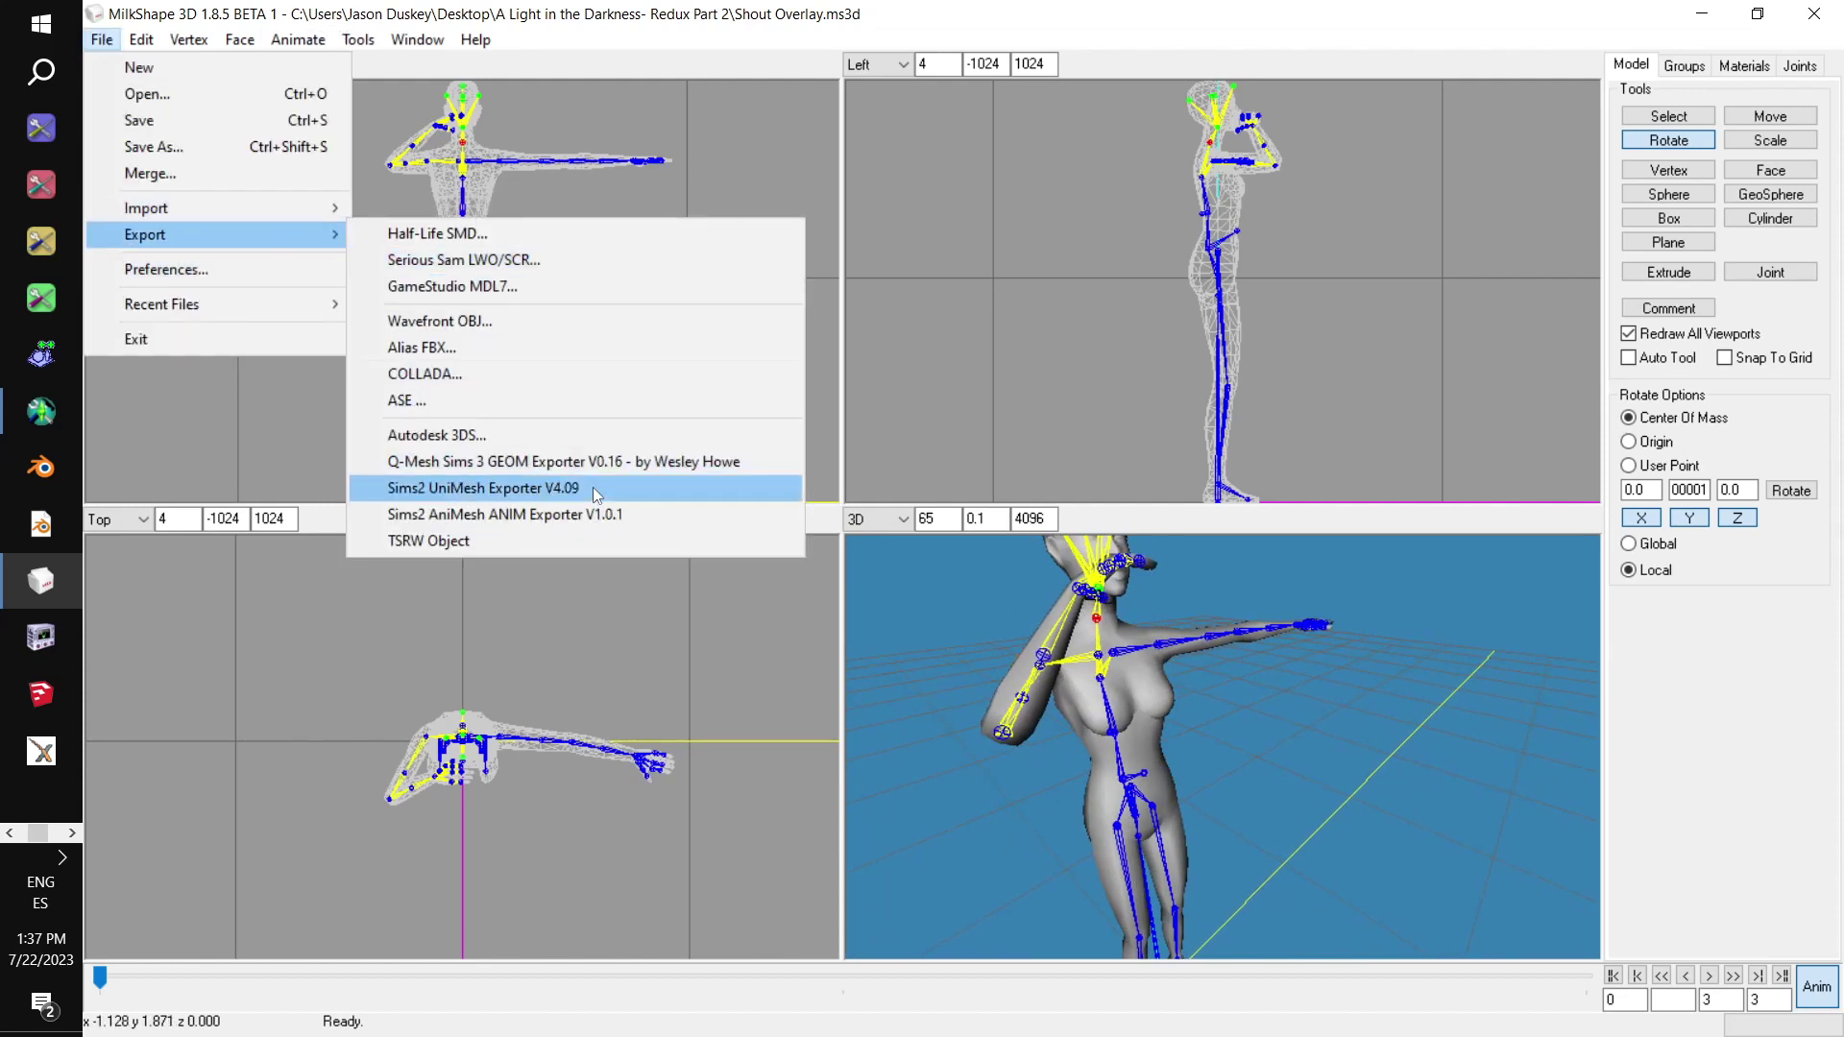
{"action": "left_click", "coordinate": [480, 515]}
{"action": "left_click", "coordinate": [562, 325]}
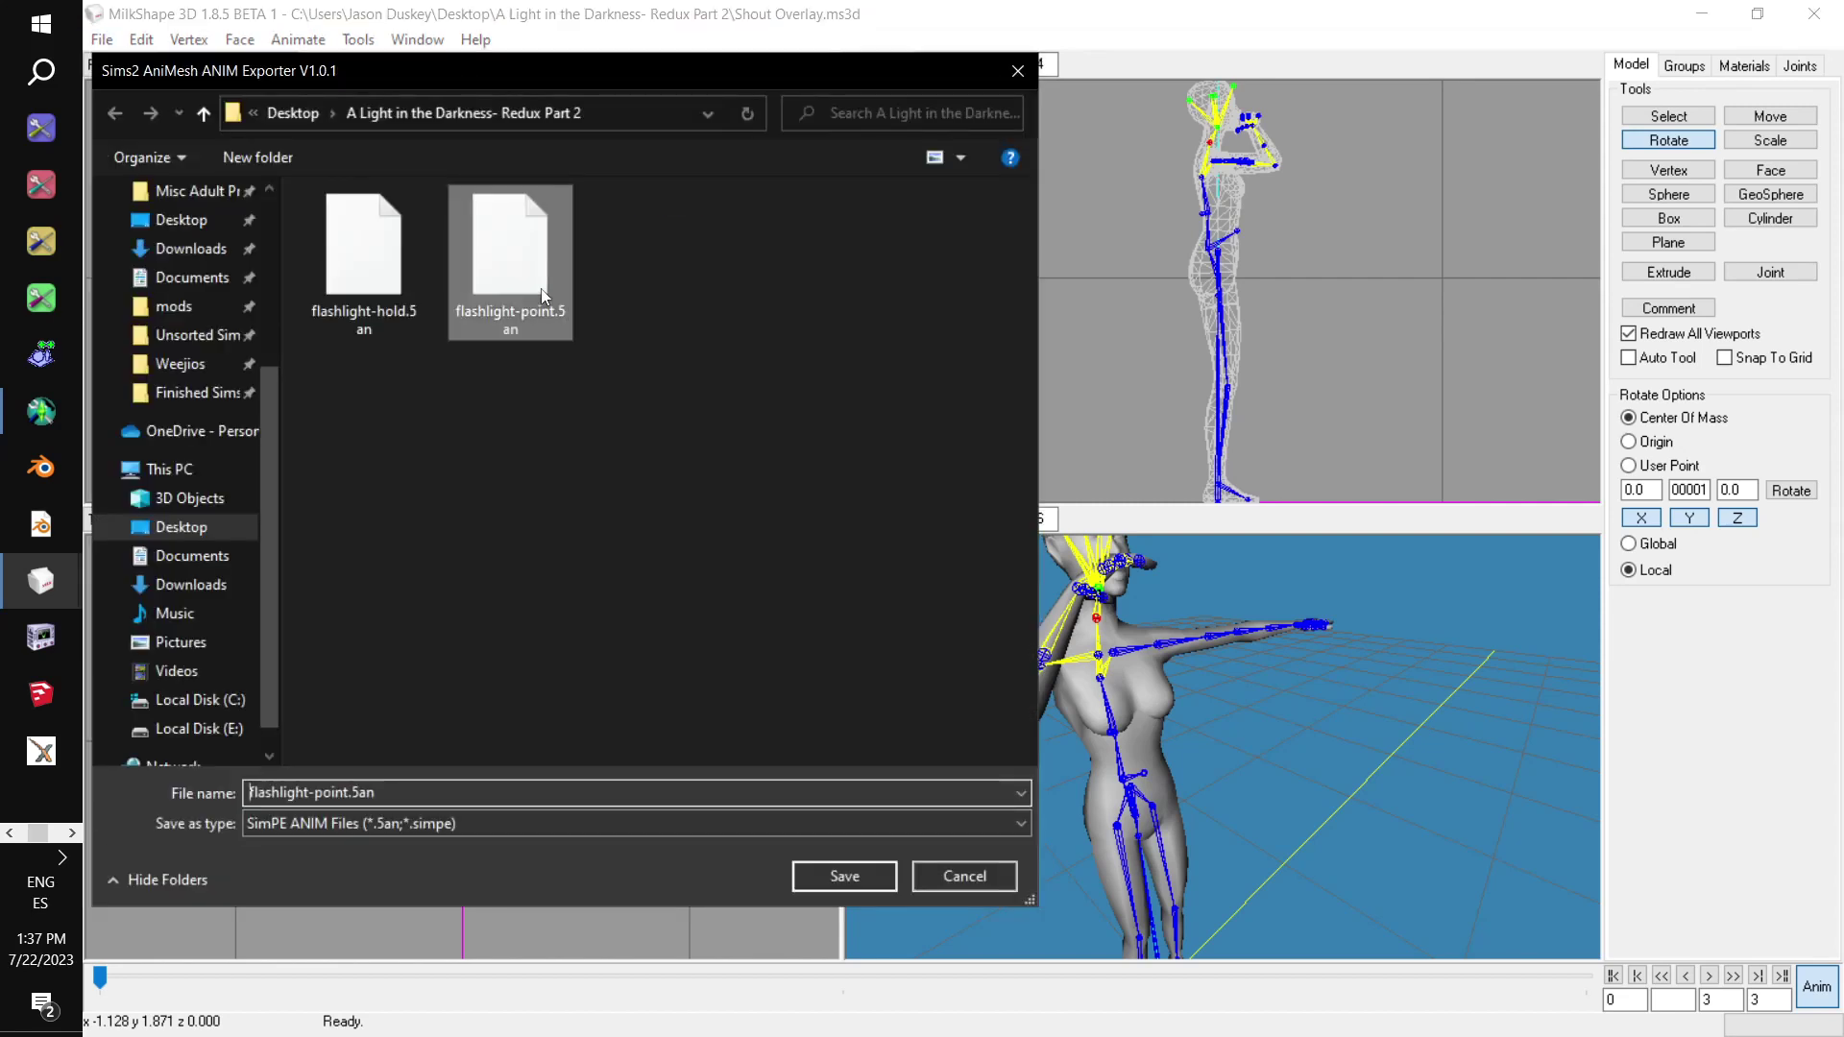
{"action": "left_click", "coordinate": [404, 793]}
{"action": "double_click", "coordinate": [404, 793]}
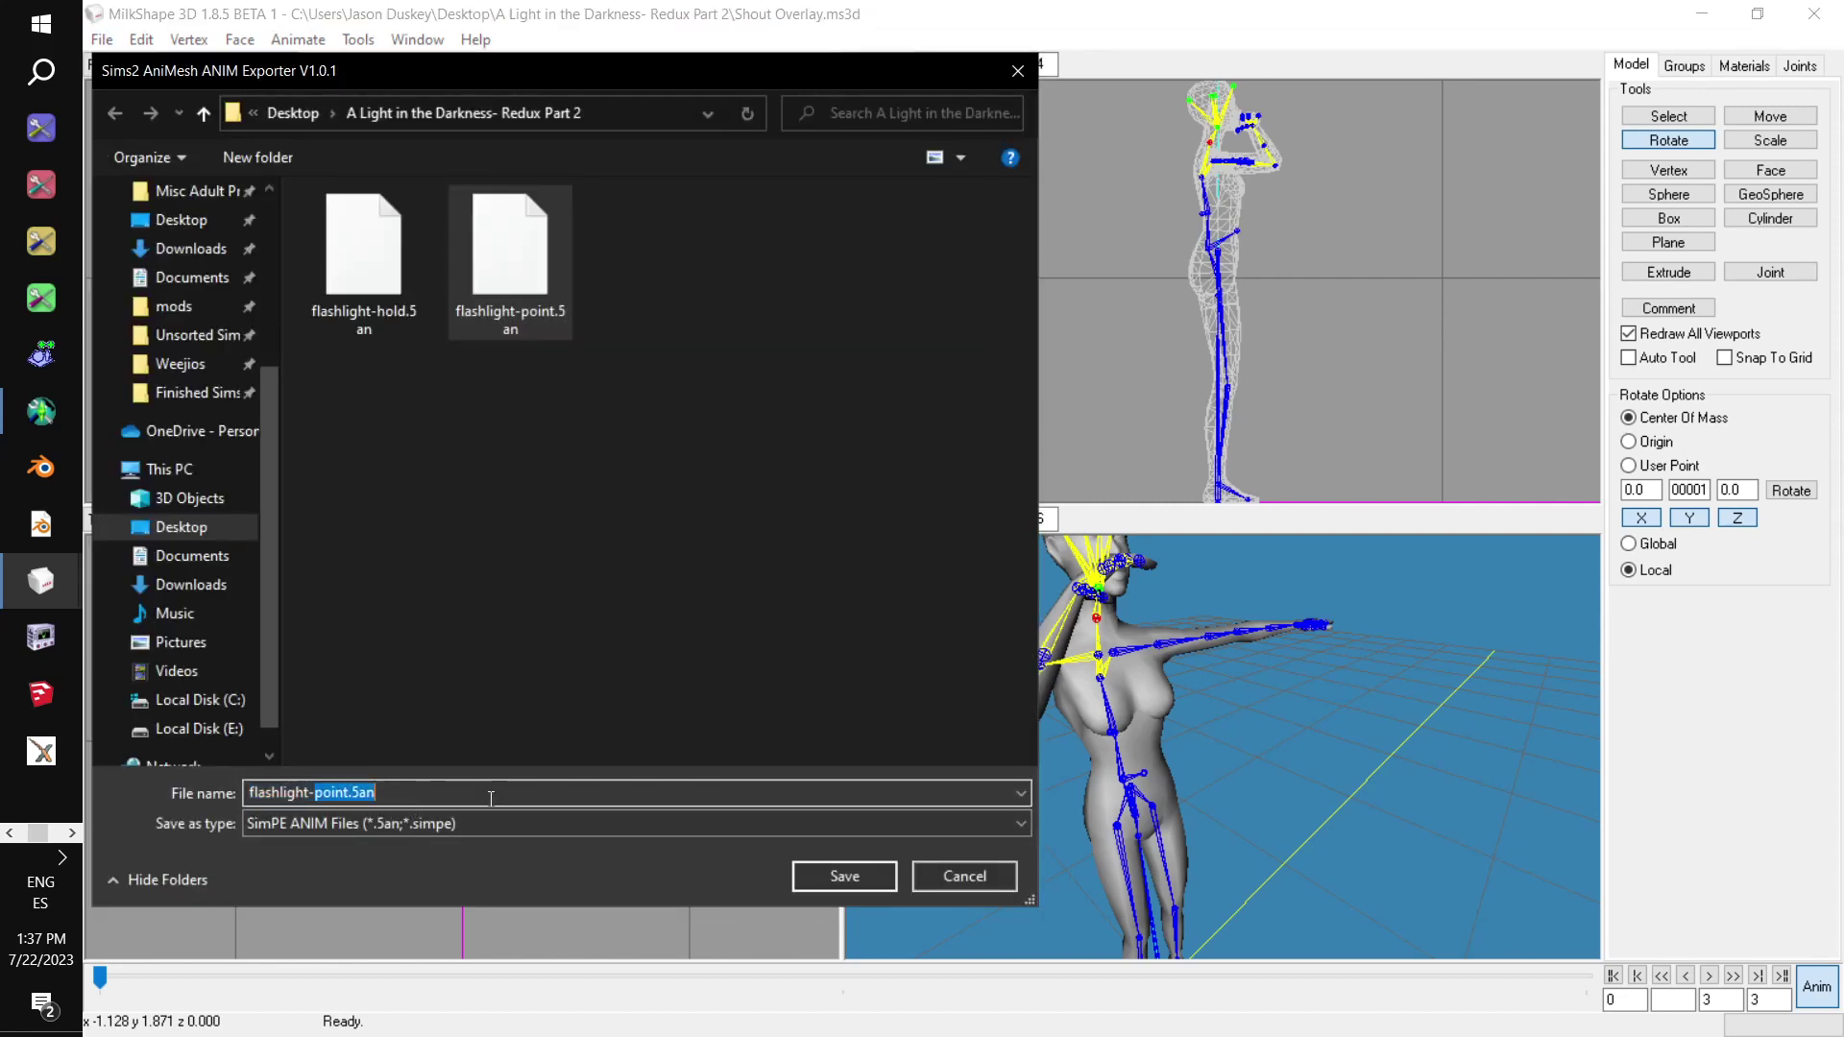
{"action": "type", "text": "sh"}
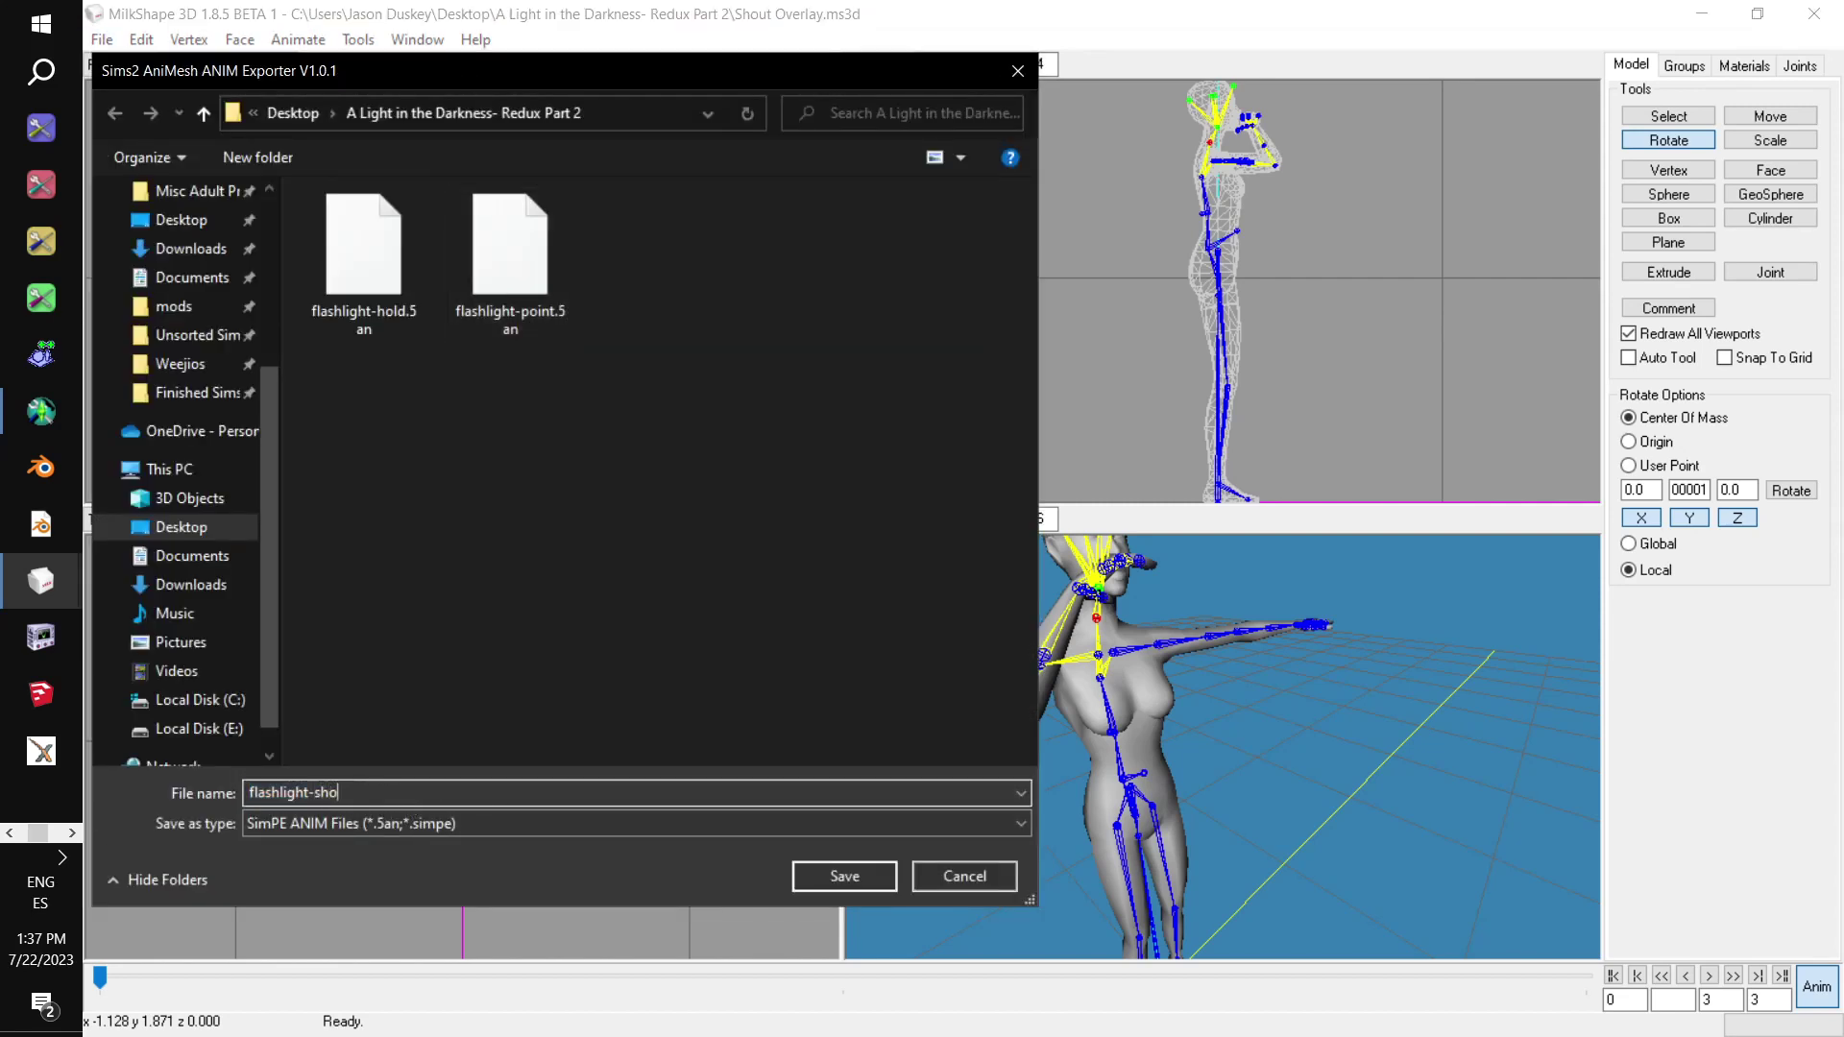
{"action": "type", "text": "out"}
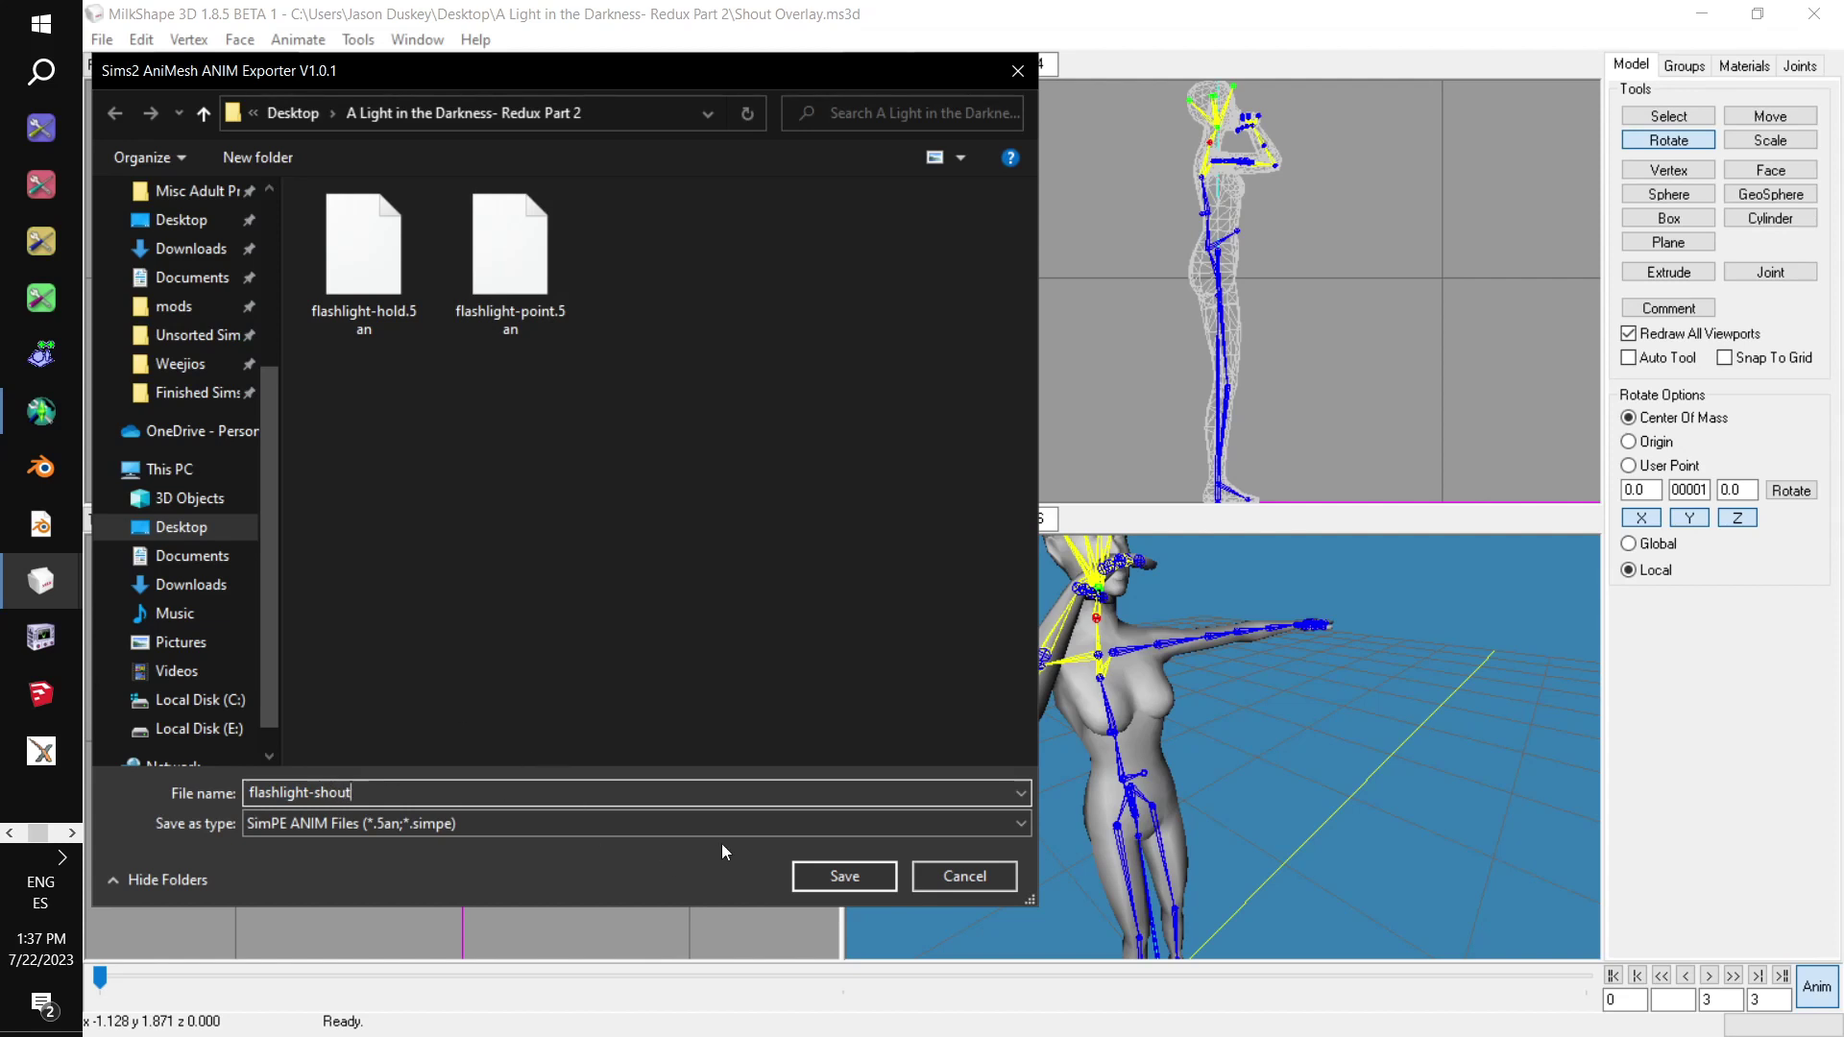
{"action": "left_click", "coordinate": [844, 876]}
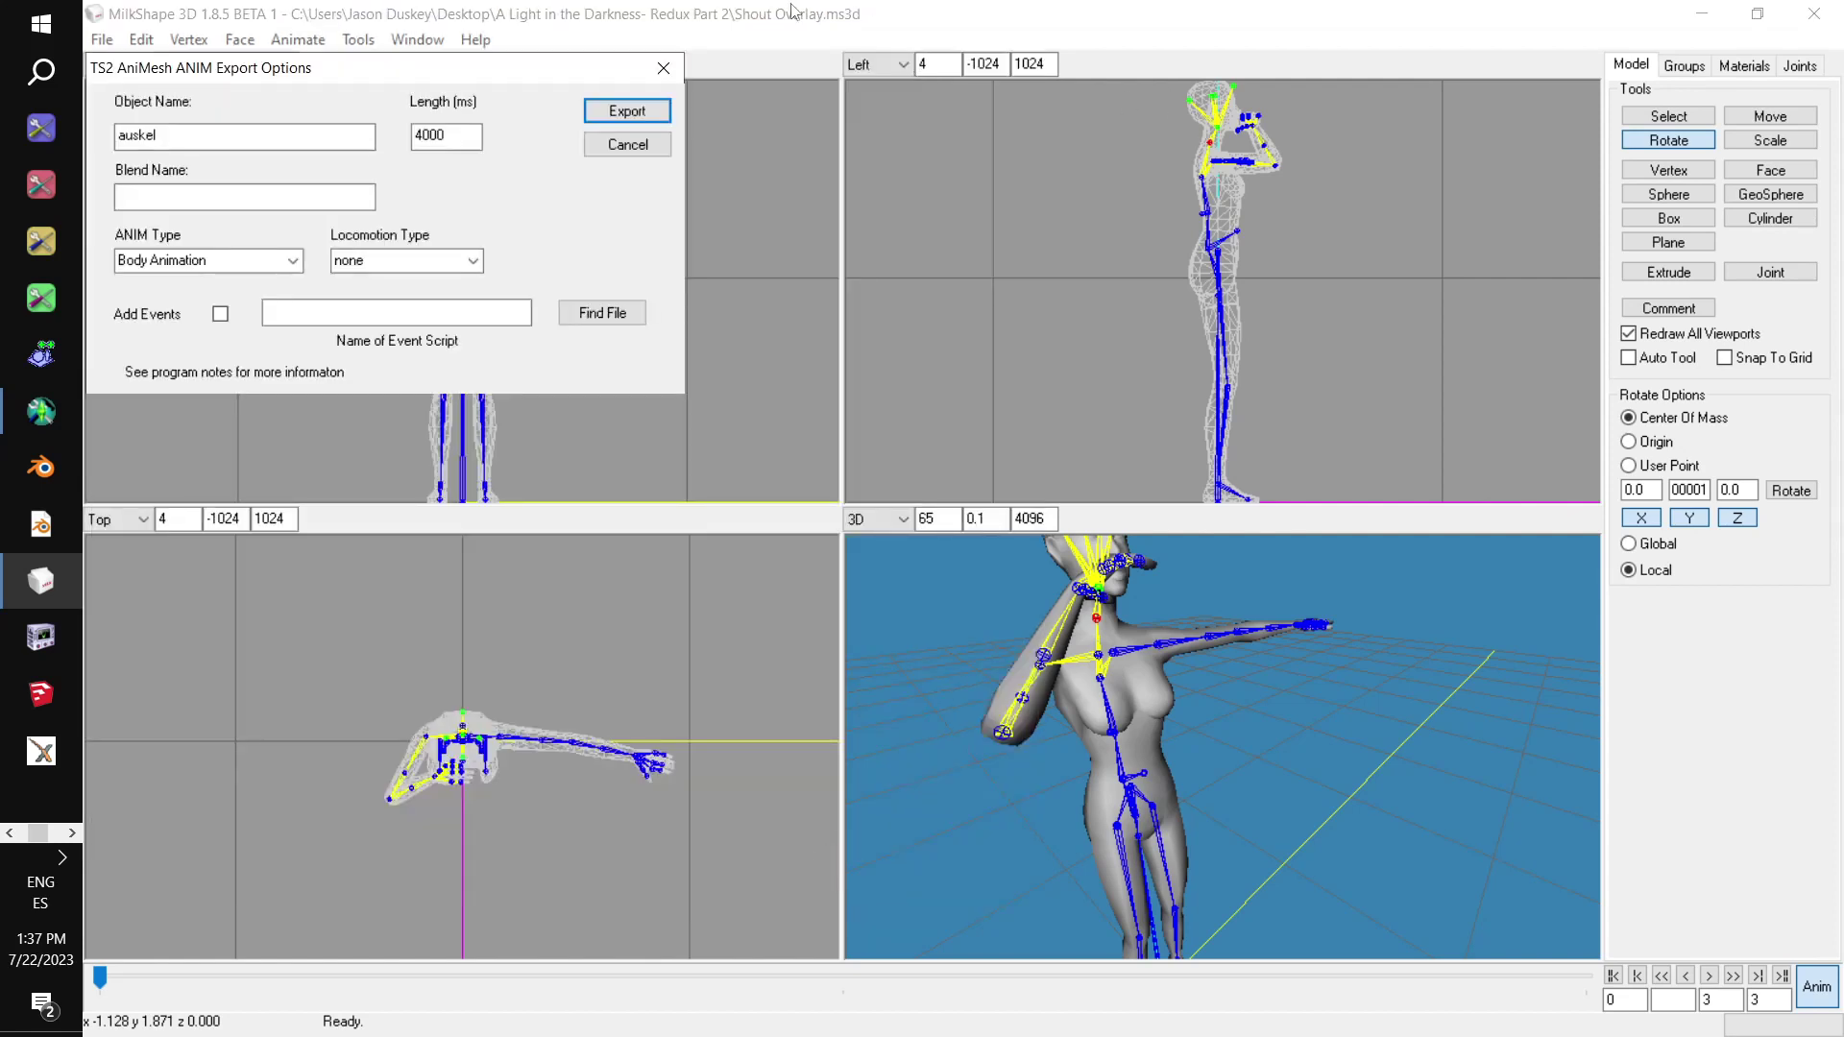
{"action": "left_click", "coordinate": [627, 110]}
{"action": "left_click", "coordinate": [63, 854]}
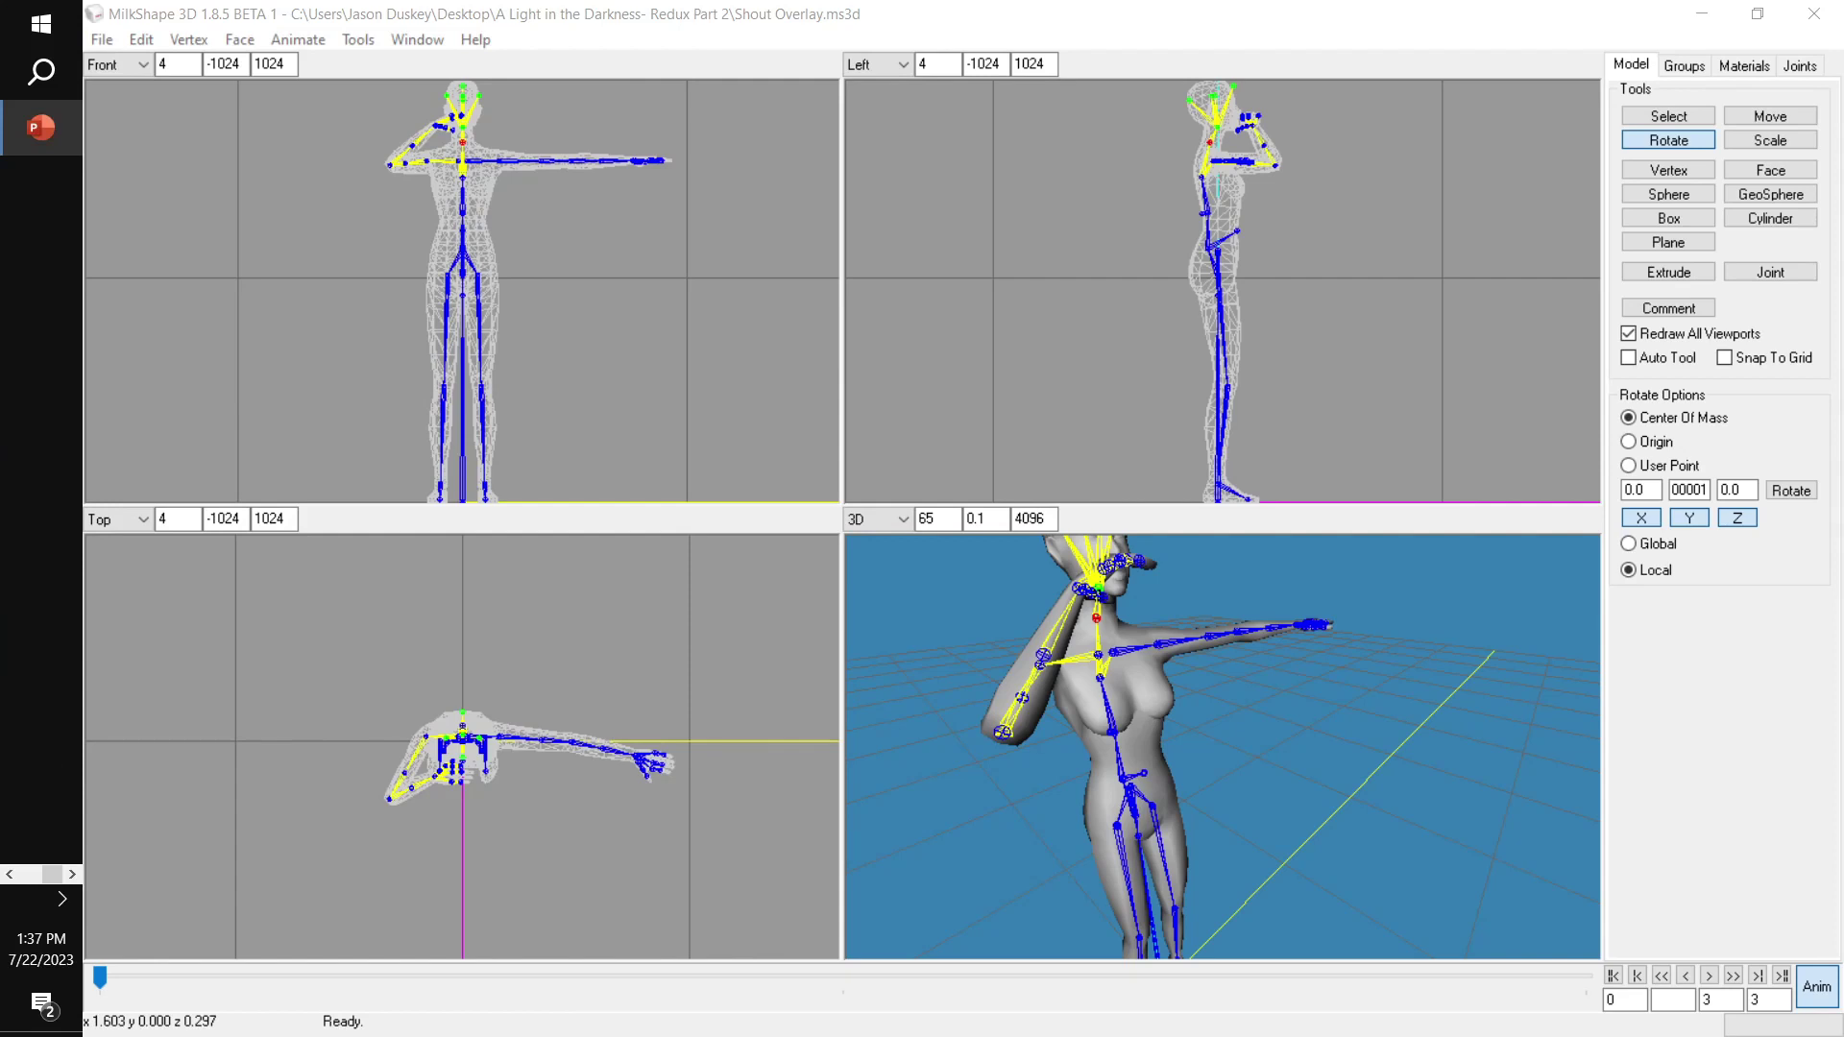
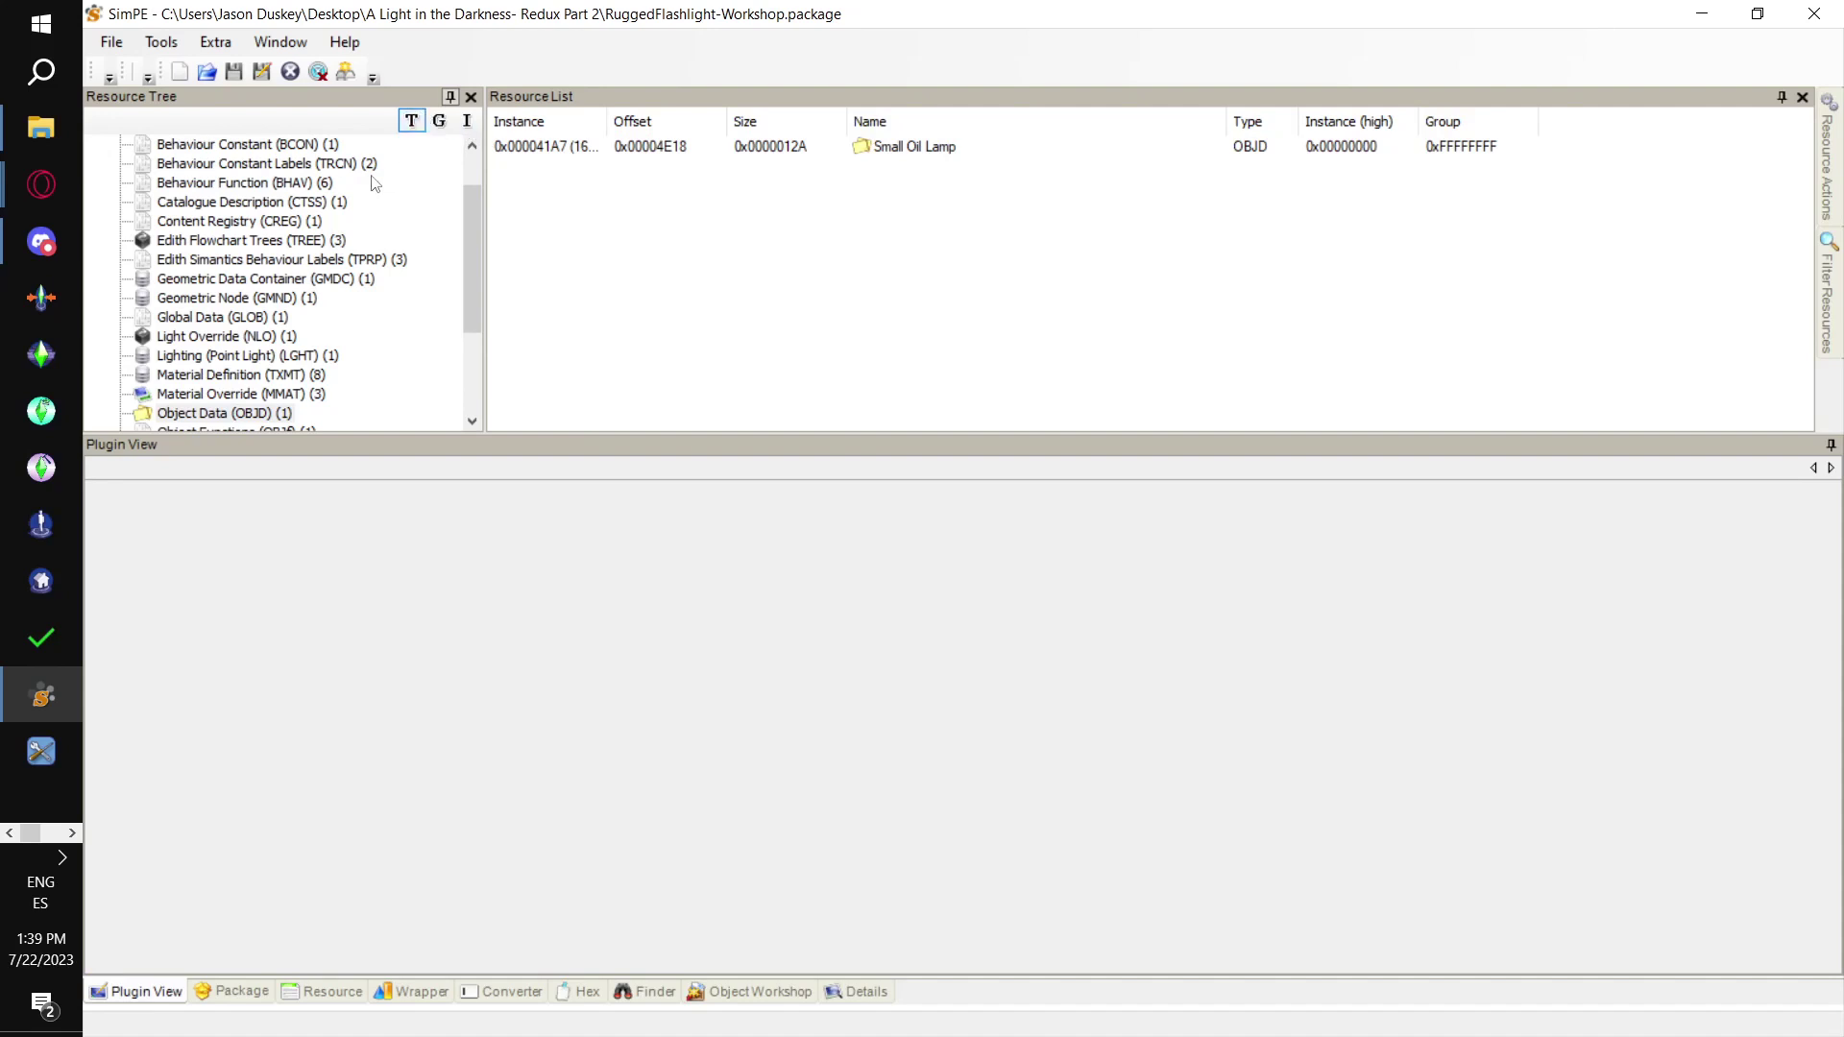
Delete the old handoverlay animation resource from the workshop package and save the package
{"action": "left_click", "coordinate": [326, 165]}
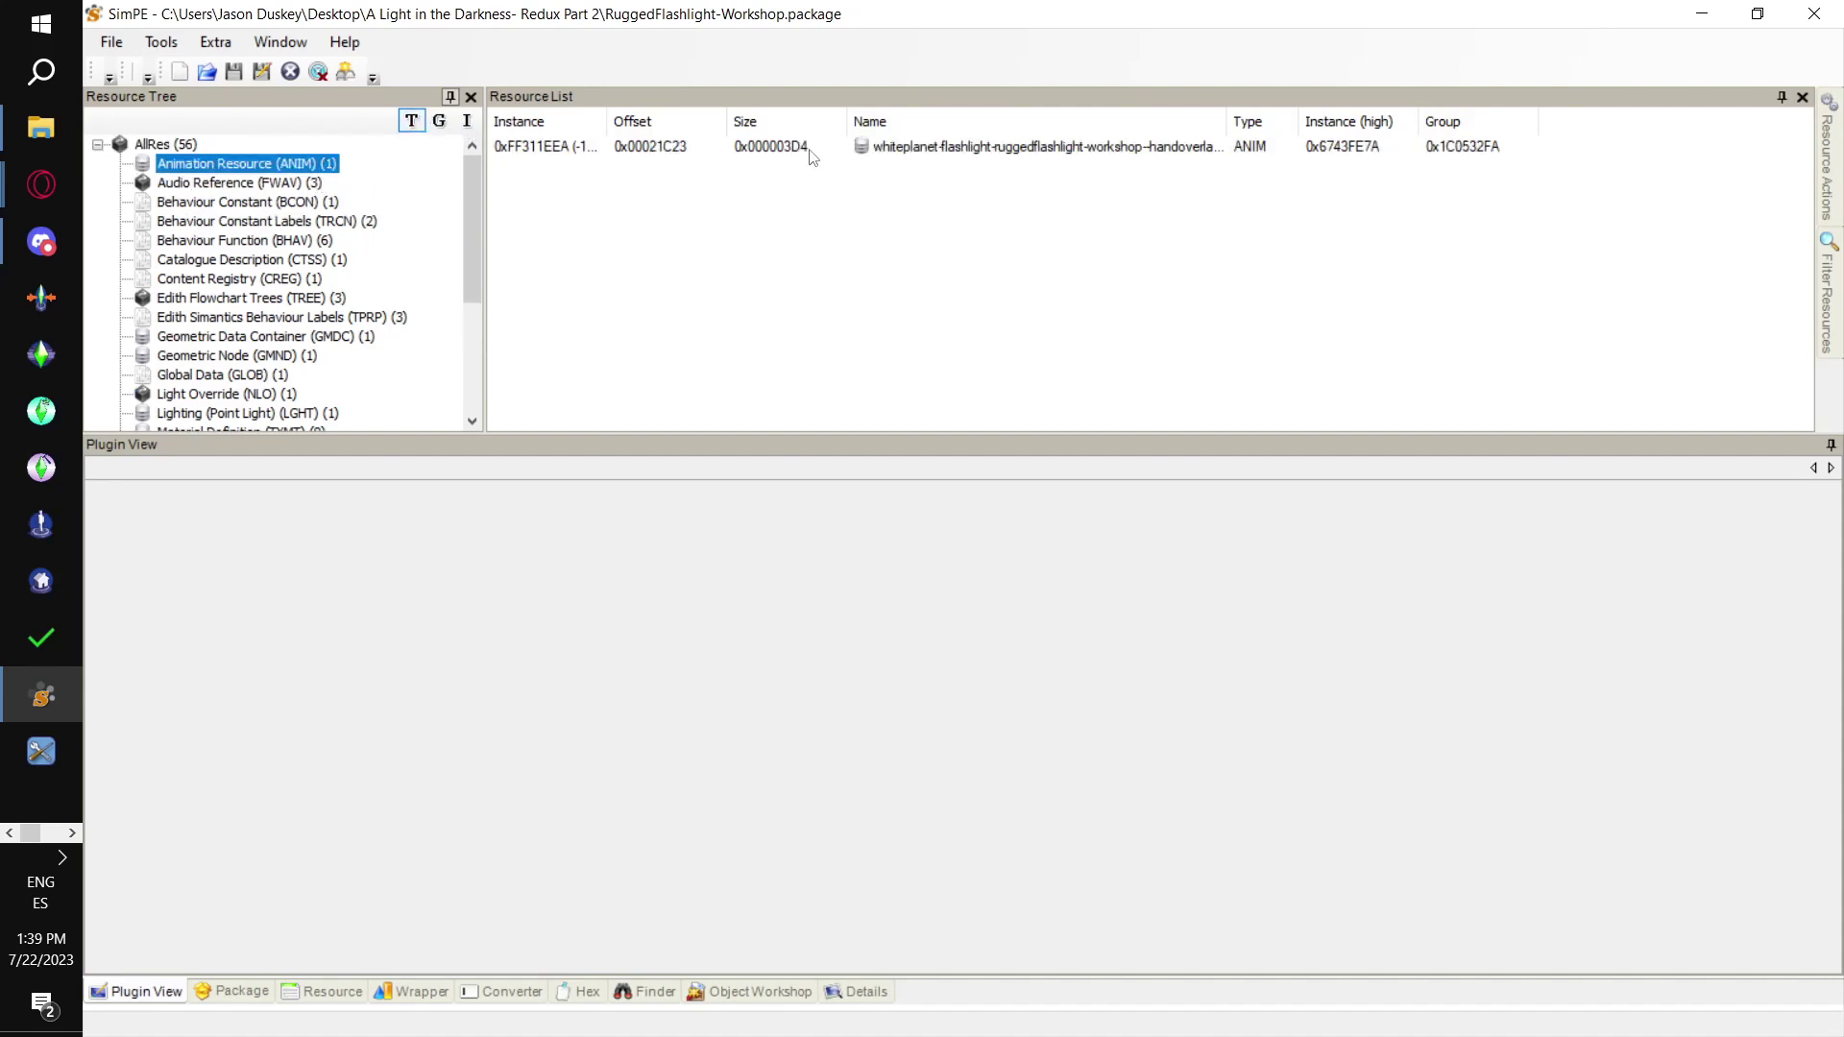
{"action": "left_click", "coordinate": [815, 144]}
{"action": "right_click", "coordinate": [814, 142]}
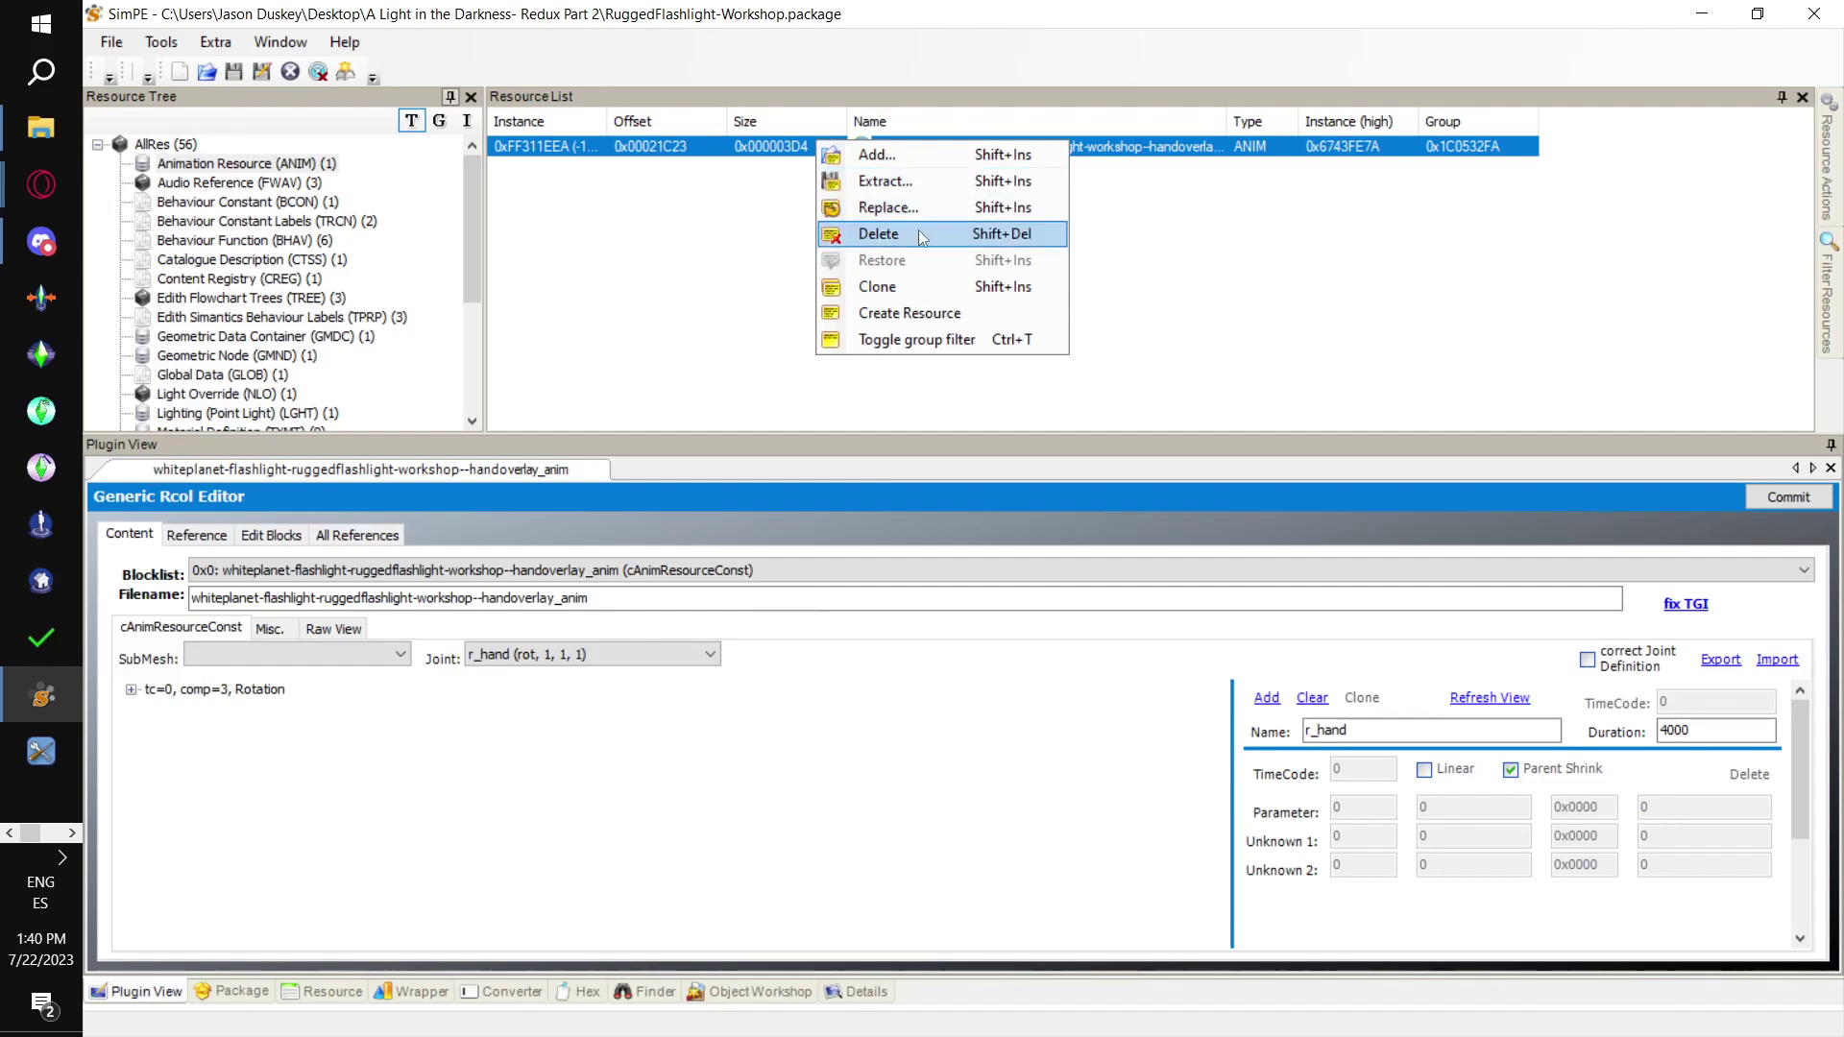
{"action": "left_click", "coordinate": [879, 233]}
{"action": "left_click", "coordinate": [111, 43]}
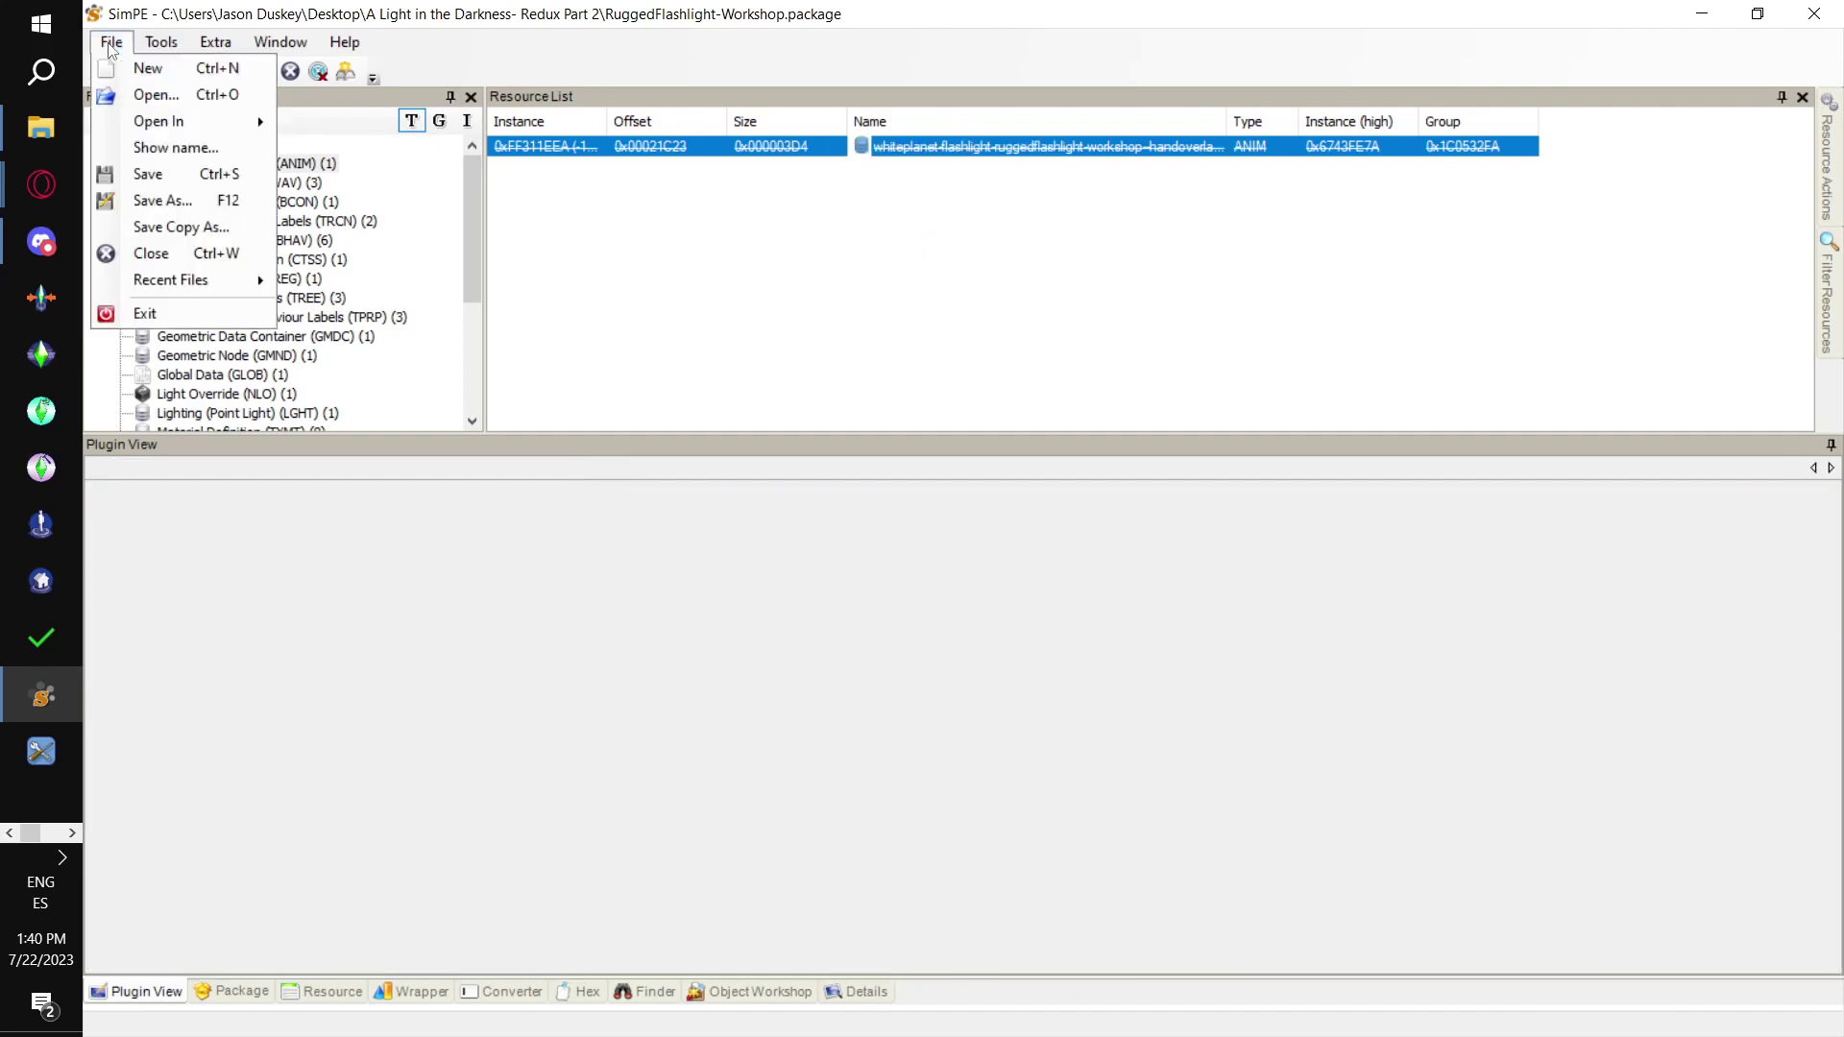
{"action": "left_click", "coordinate": [147, 174]}
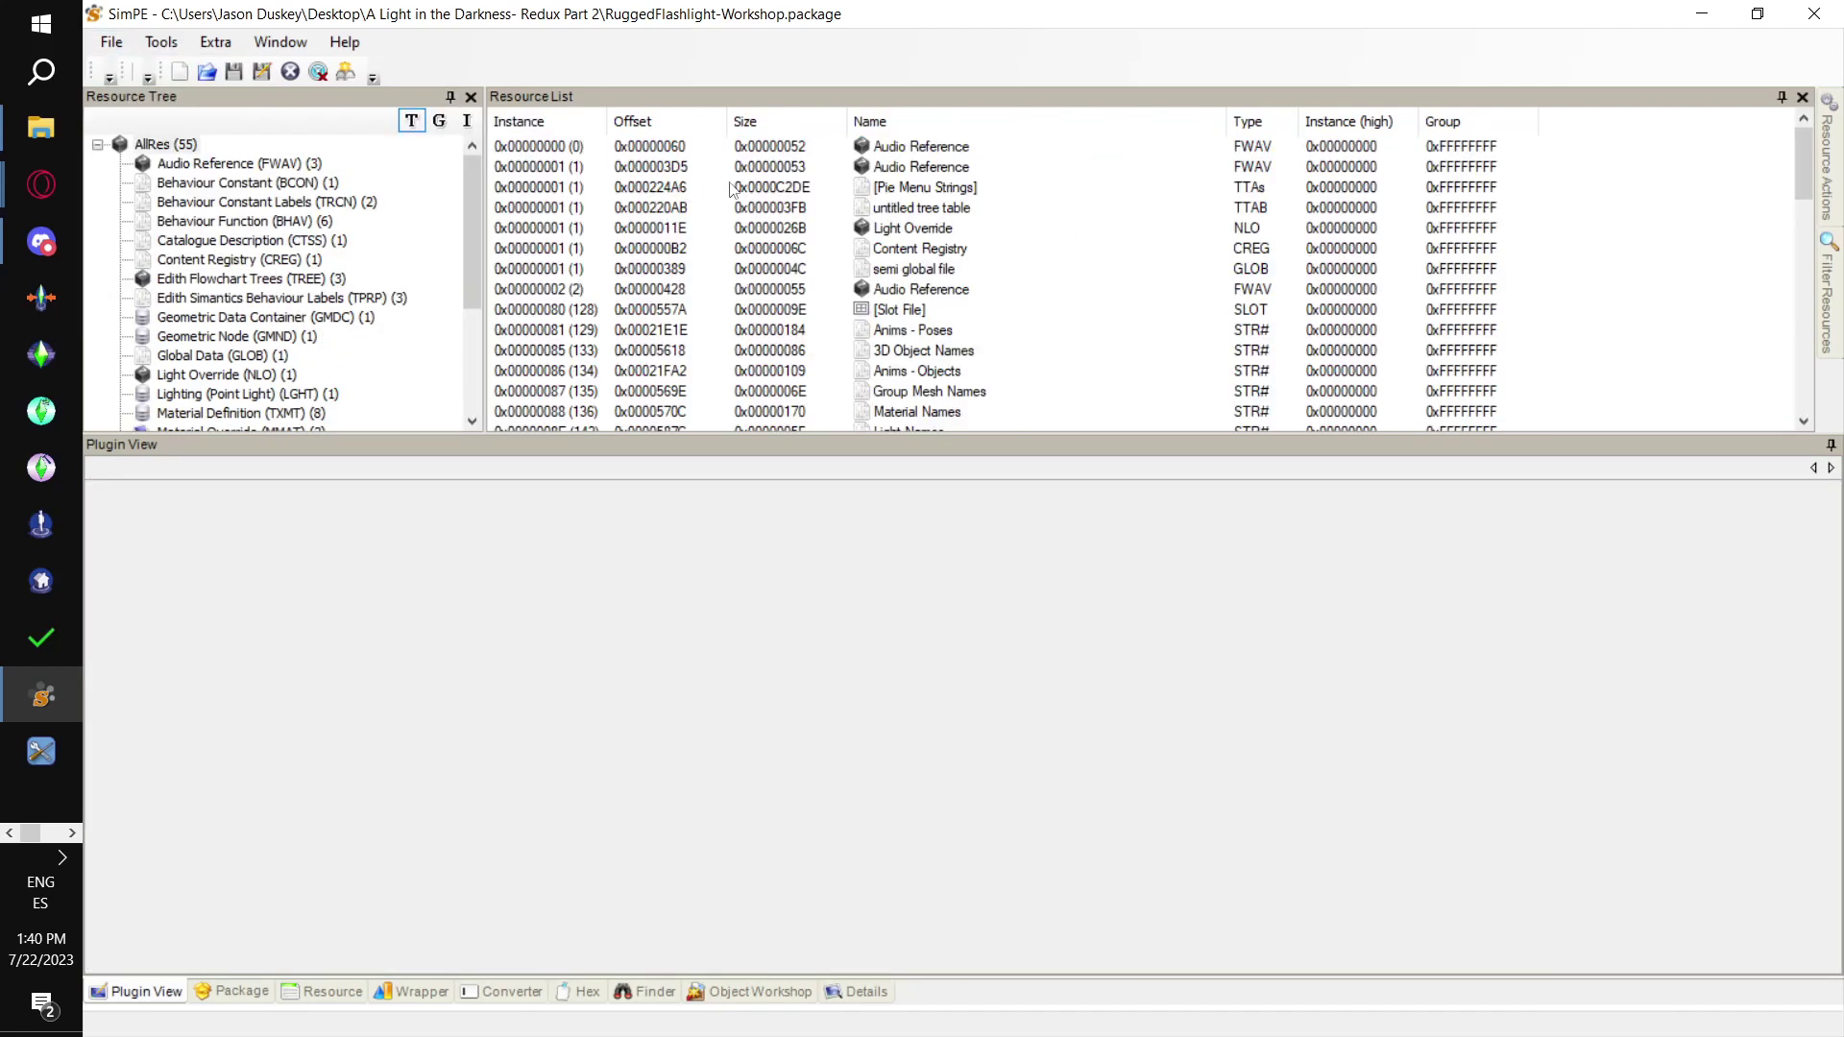
Add flashlight-hold.5an, flashlight-point.5an and flashlight-shout.5an to the package together, with the file filter set to All Files
{"action": "right_click", "coordinate": [947, 189]}
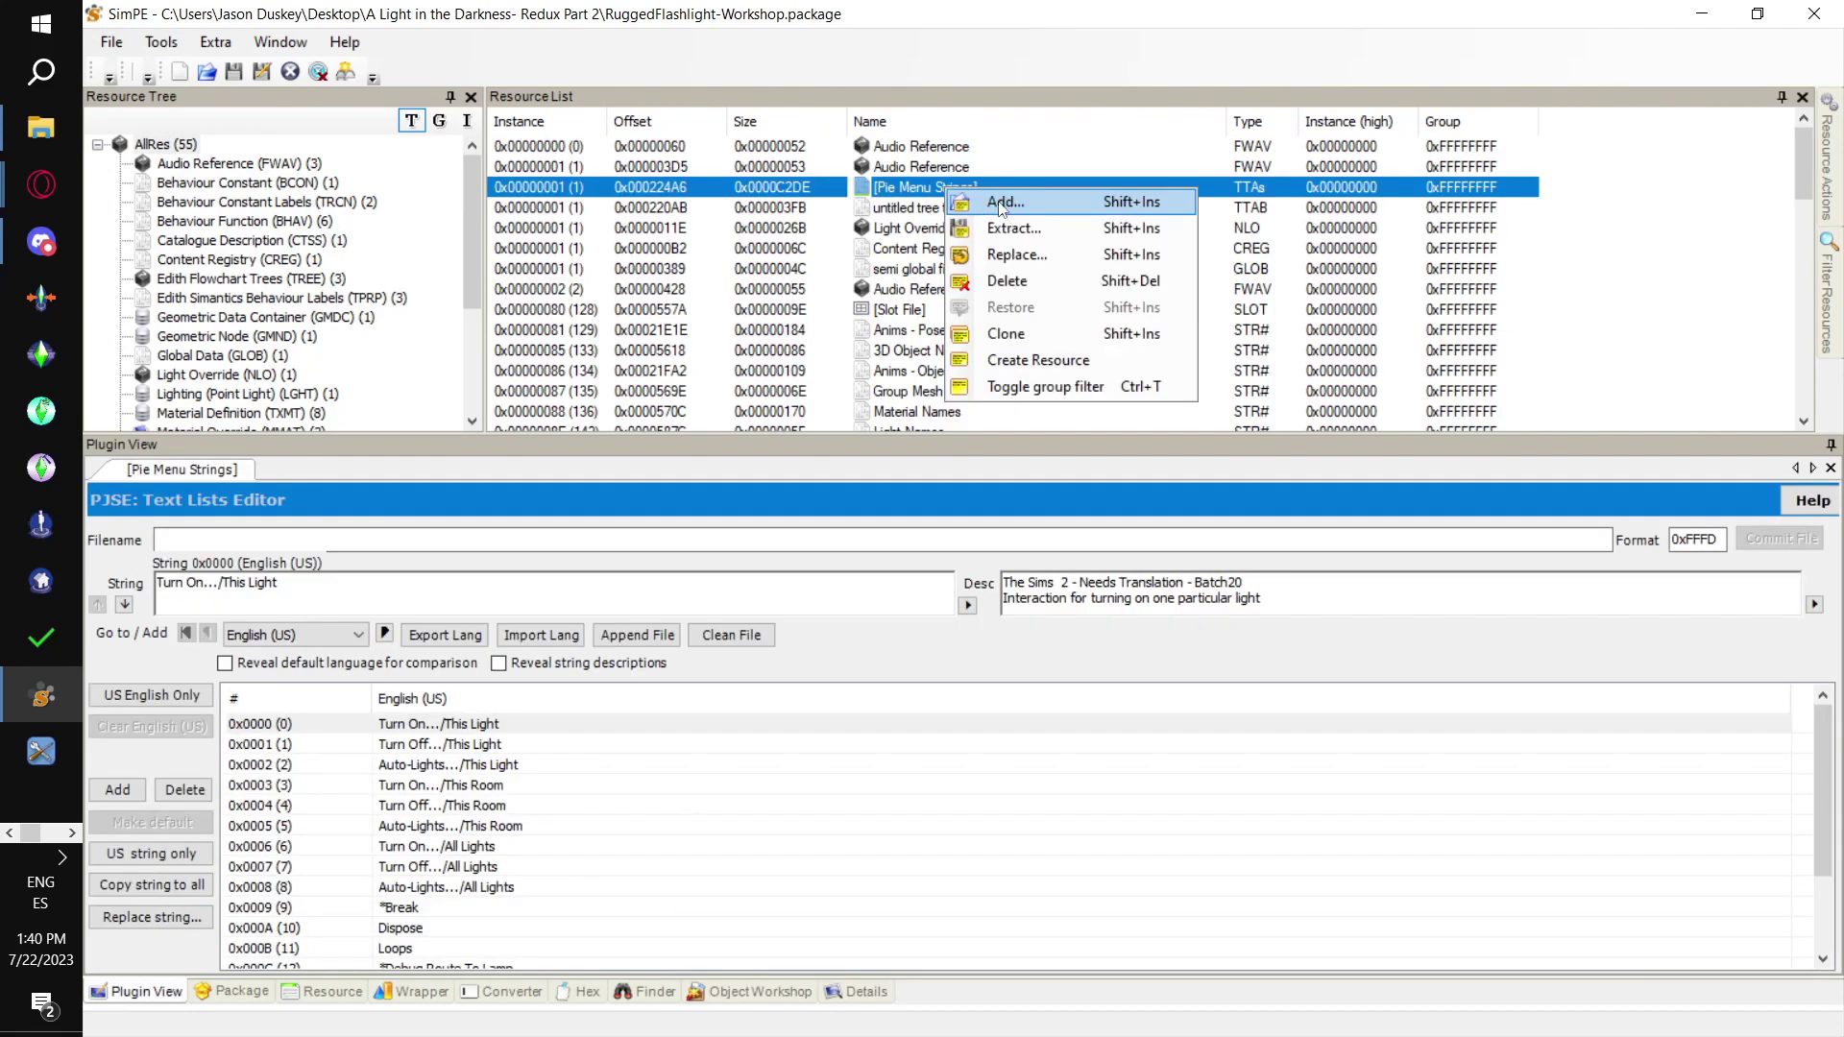
{"action": "left_click", "coordinate": [1002, 205]}
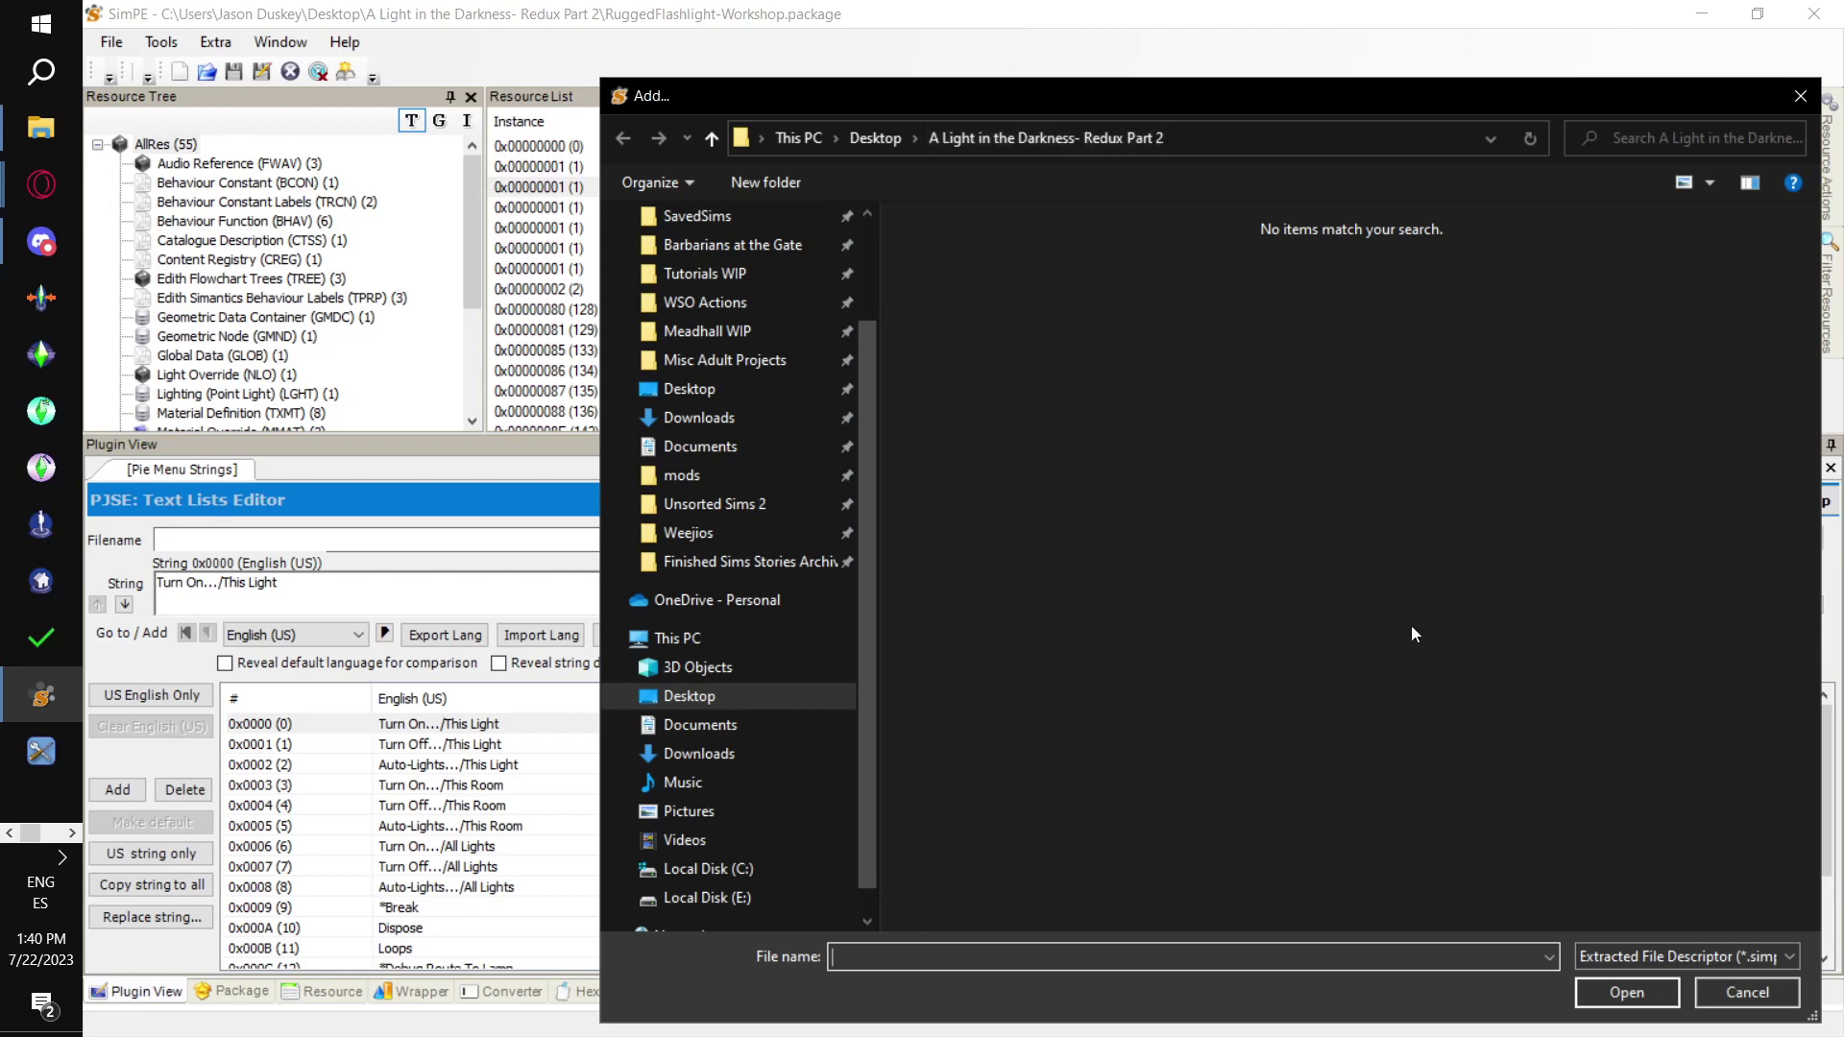
{"action": "left_click", "coordinate": [1639, 959]}
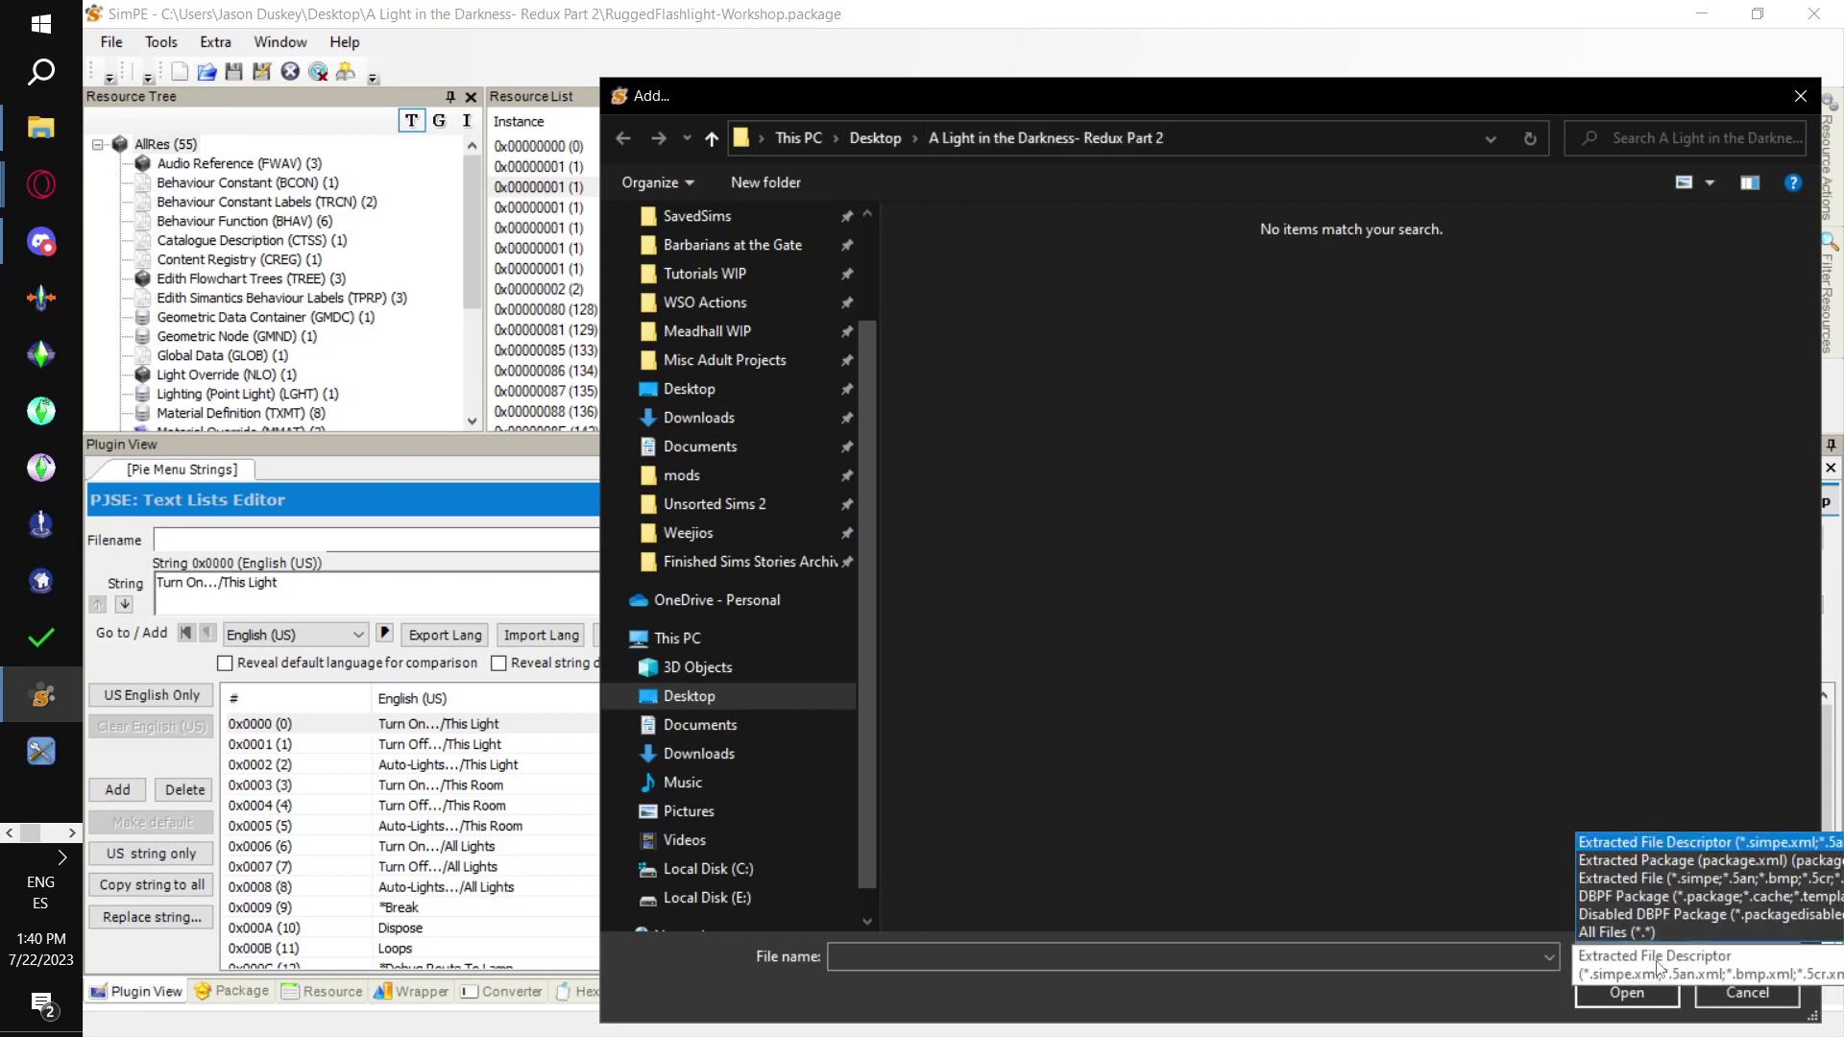
{"action": "left_click", "coordinate": [1639, 932]}
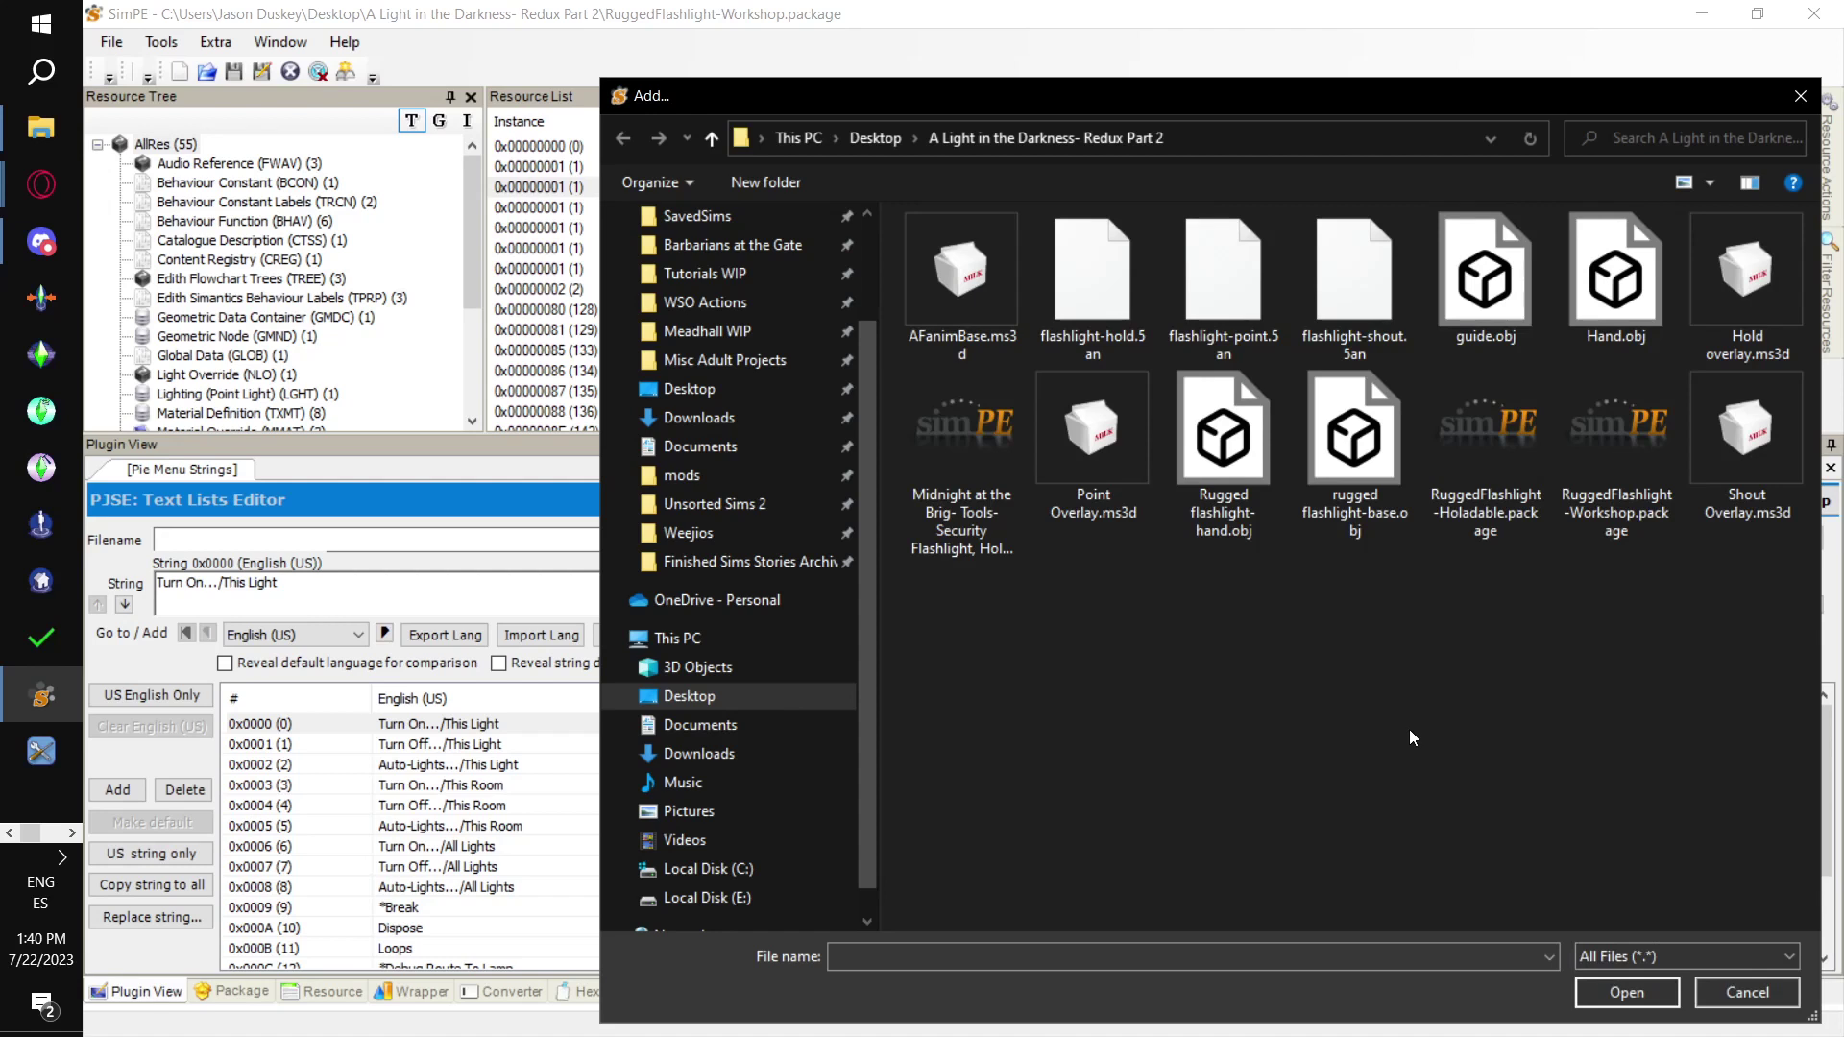
{"action": "left_click", "coordinate": [1389, 301]}
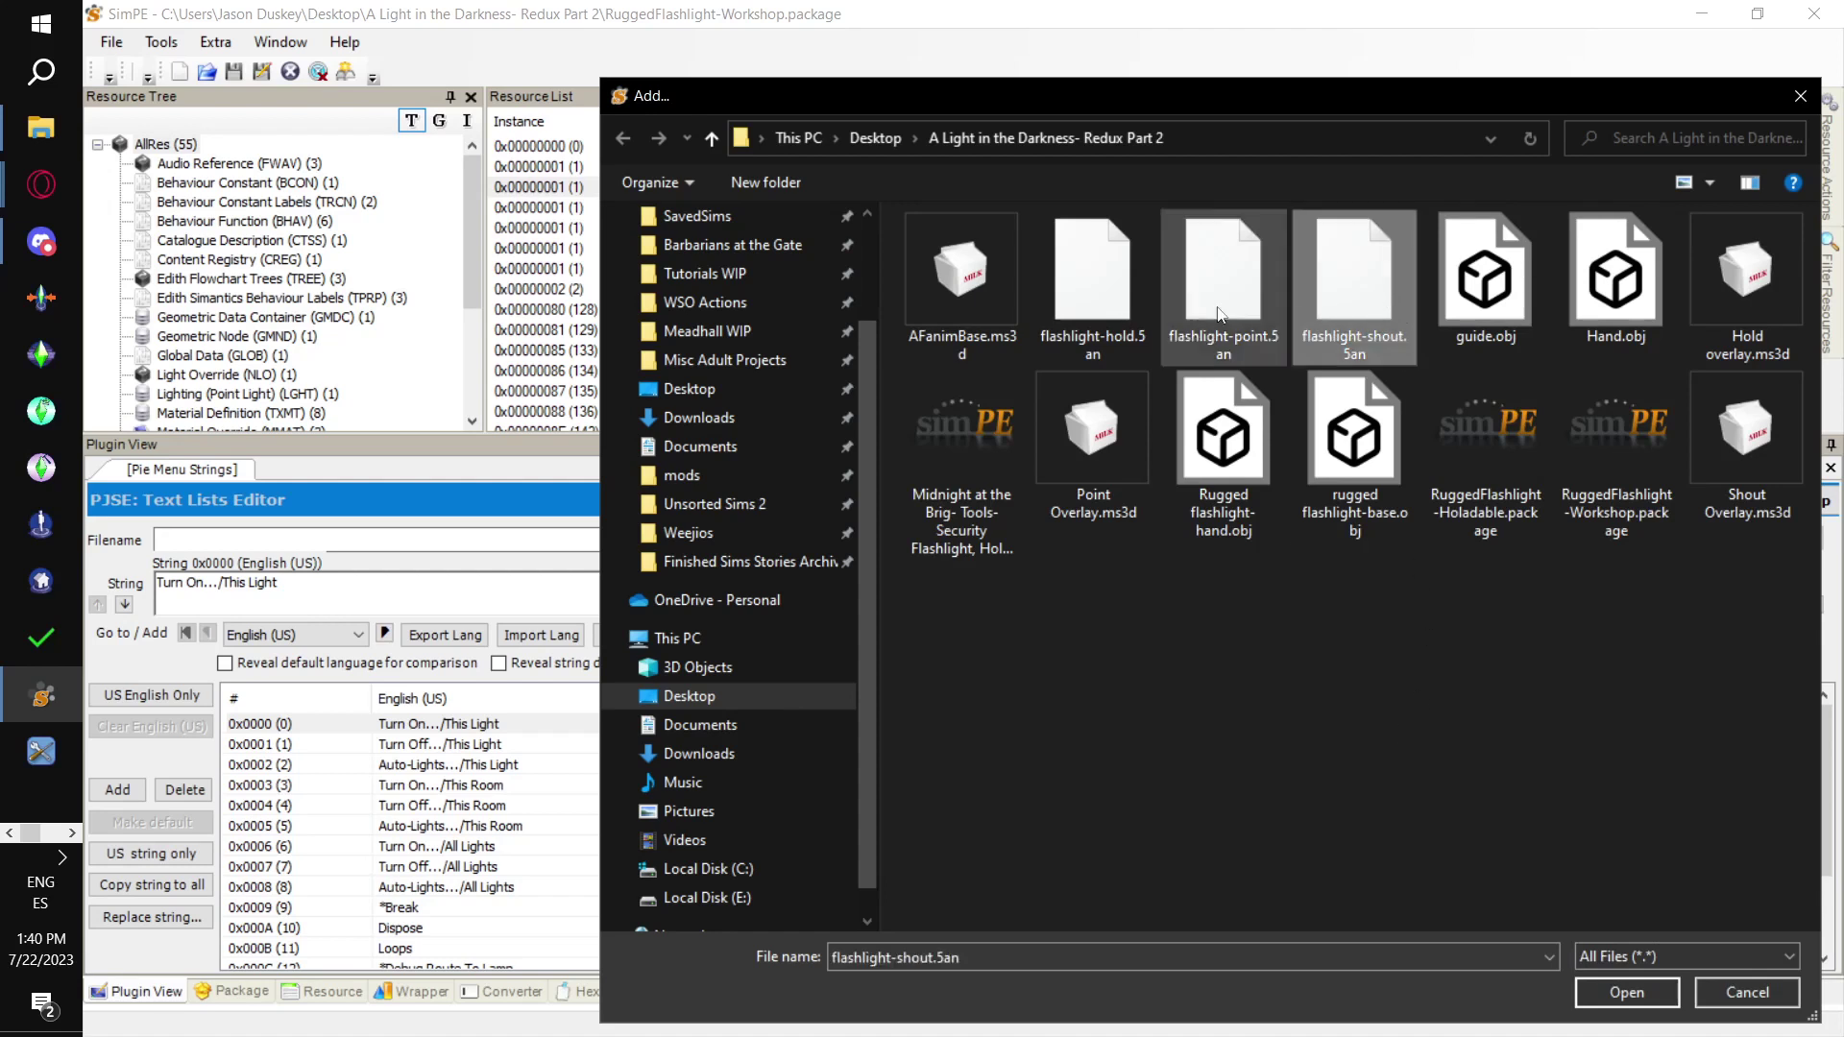
{"action": "left_click", "coordinate": [1124, 279], "text": "shift"}
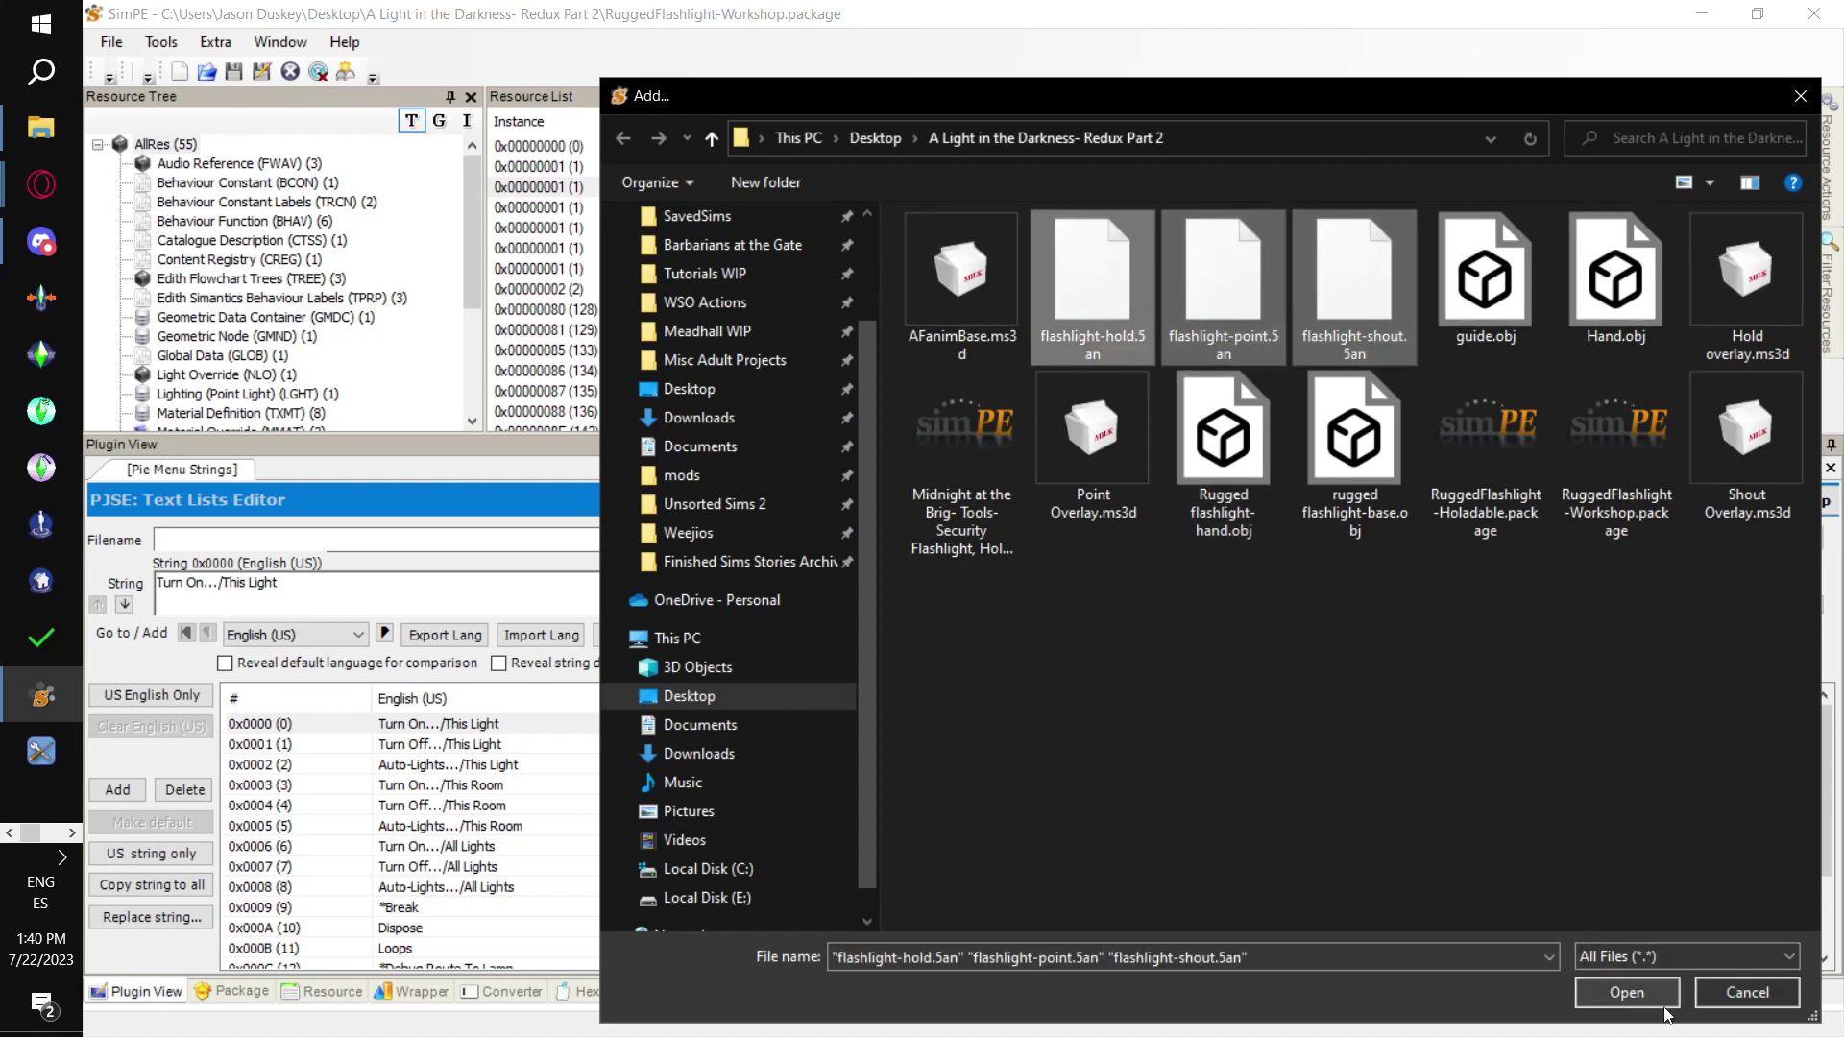
{"action": "left_click", "coordinate": [1626, 992]}
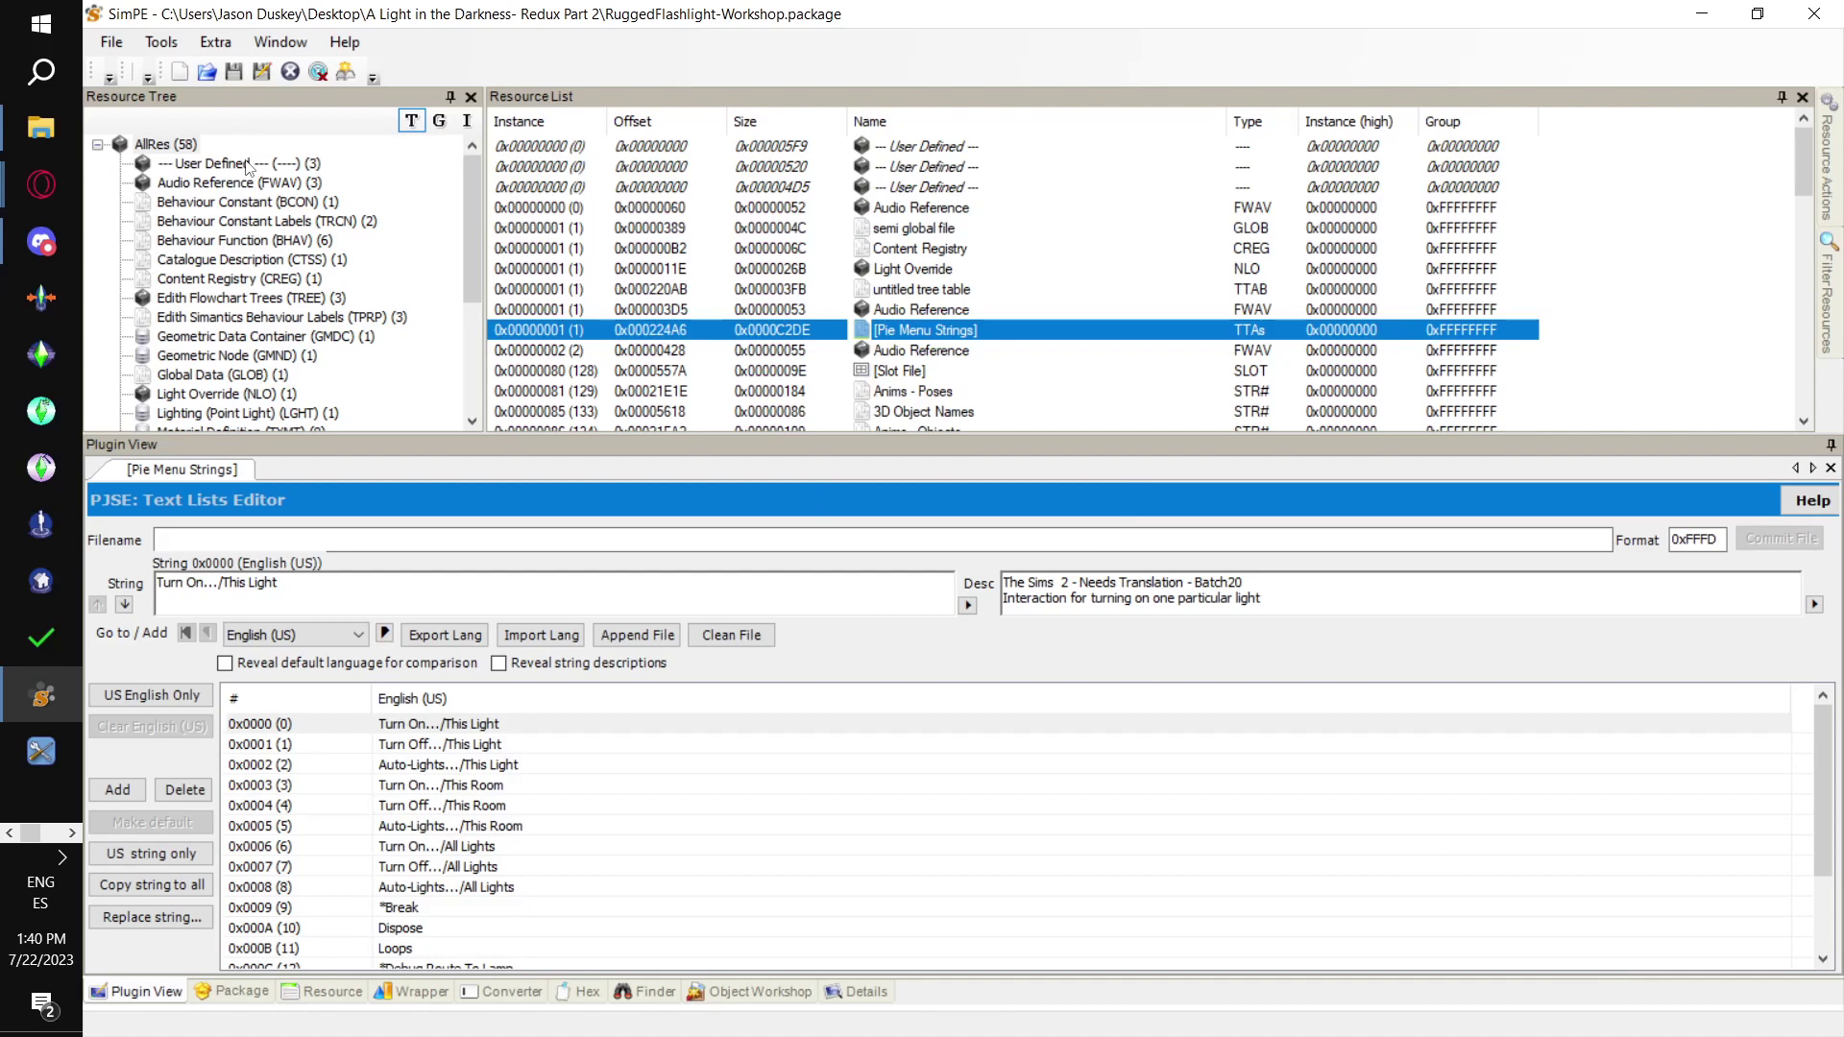
Change the resource type of the three added User Defined resources to Animation Resource
{"action": "left_click", "coordinate": [248, 165]}
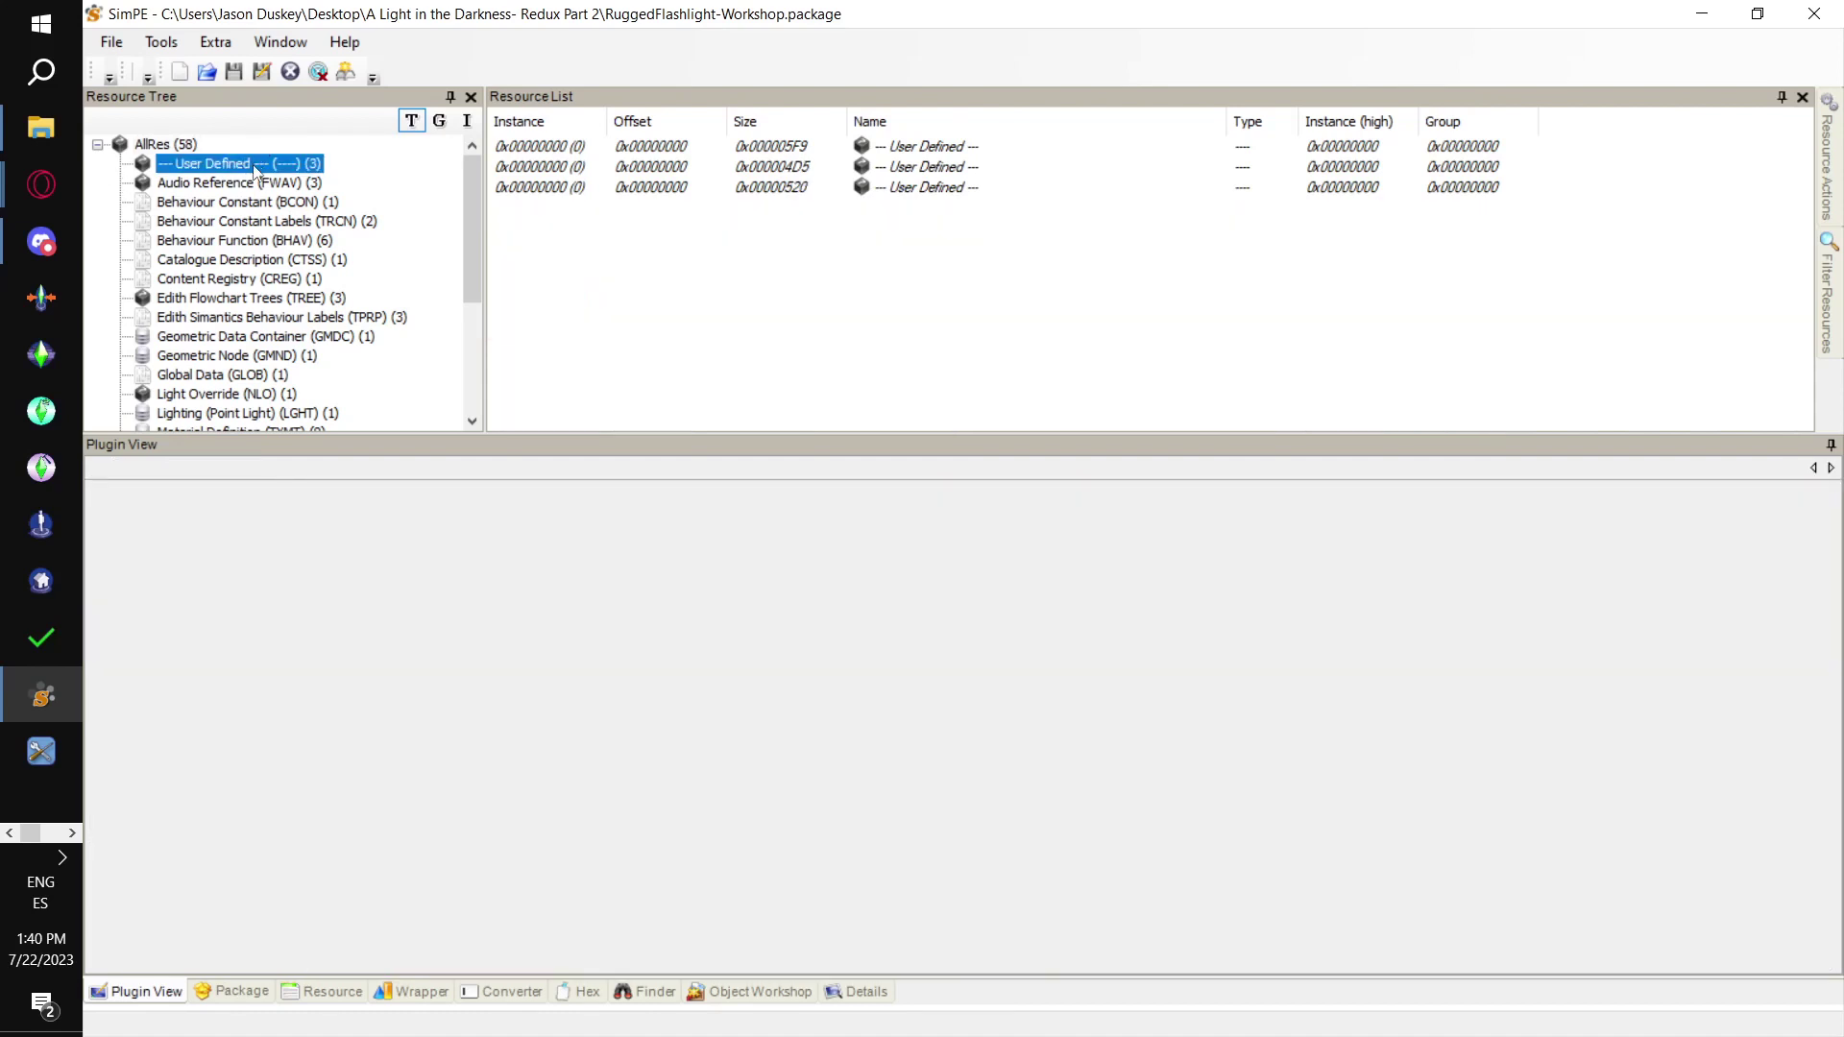
{"action": "left_click", "coordinate": [776, 149]}
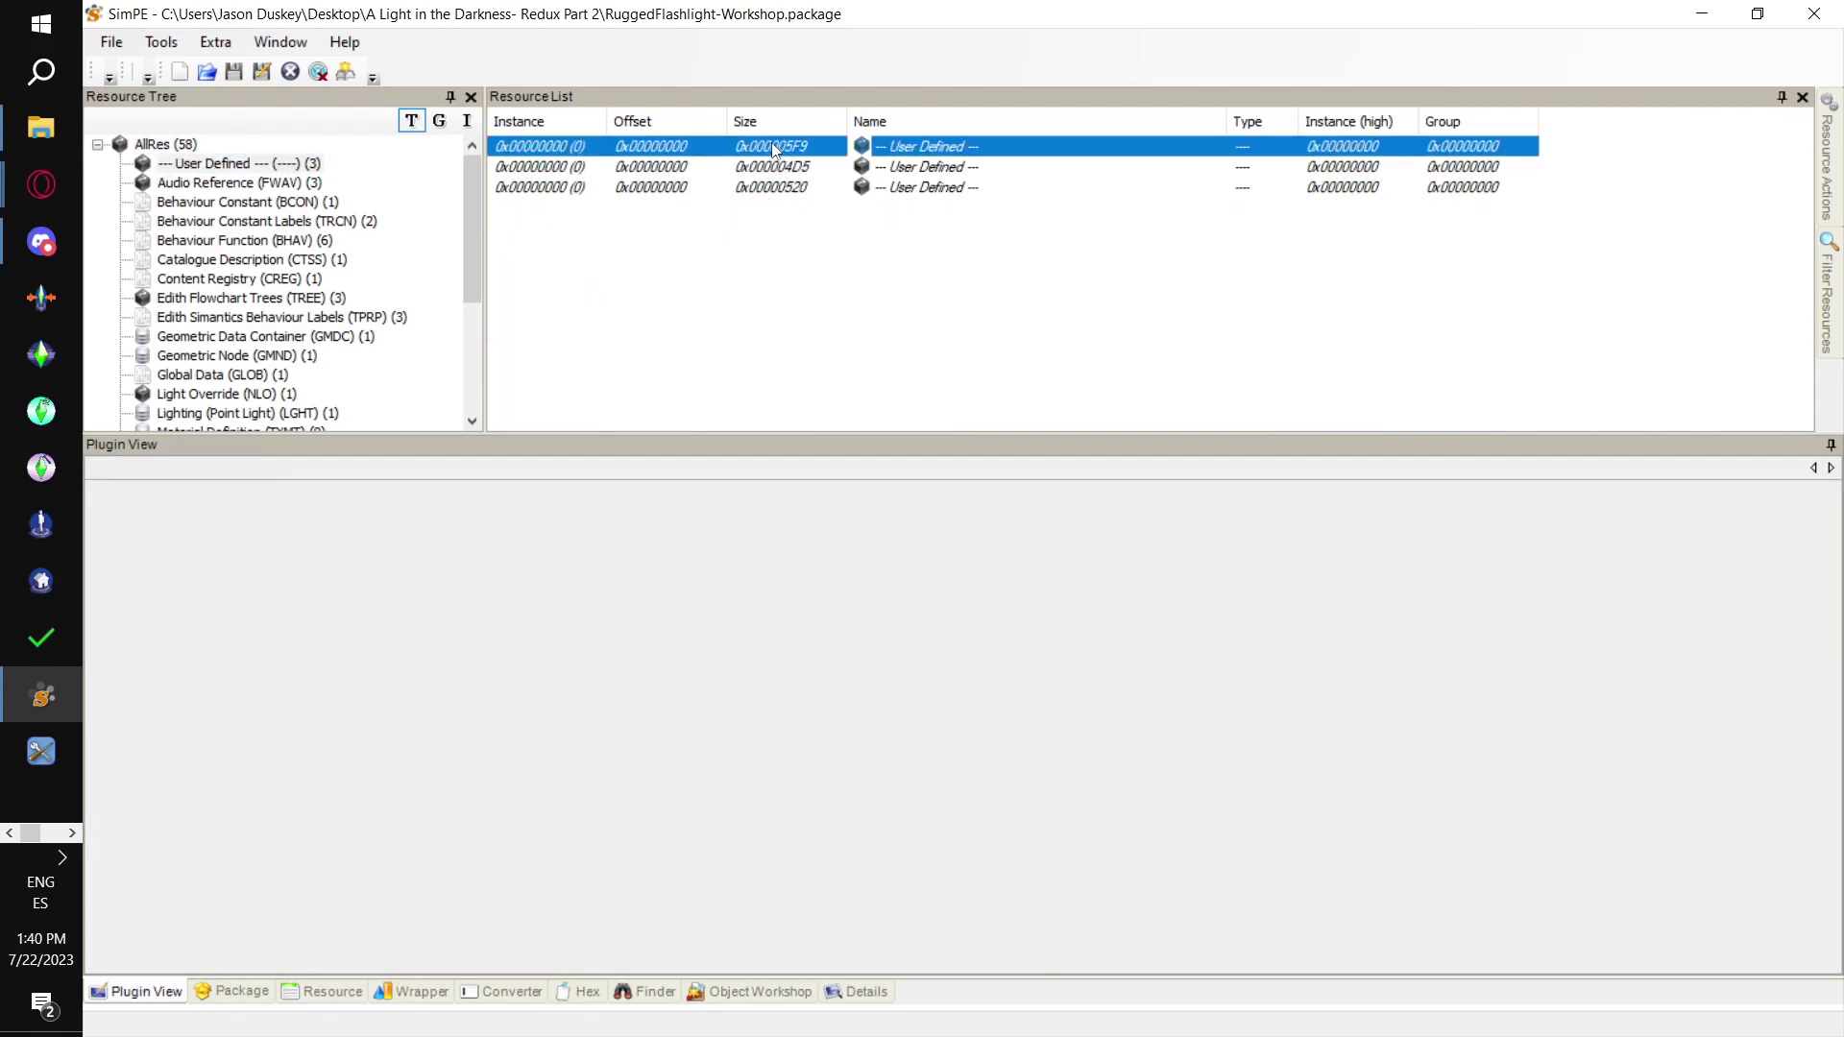
{"action": "left_click", "coordinate": [769, 190], "text": "shift"}
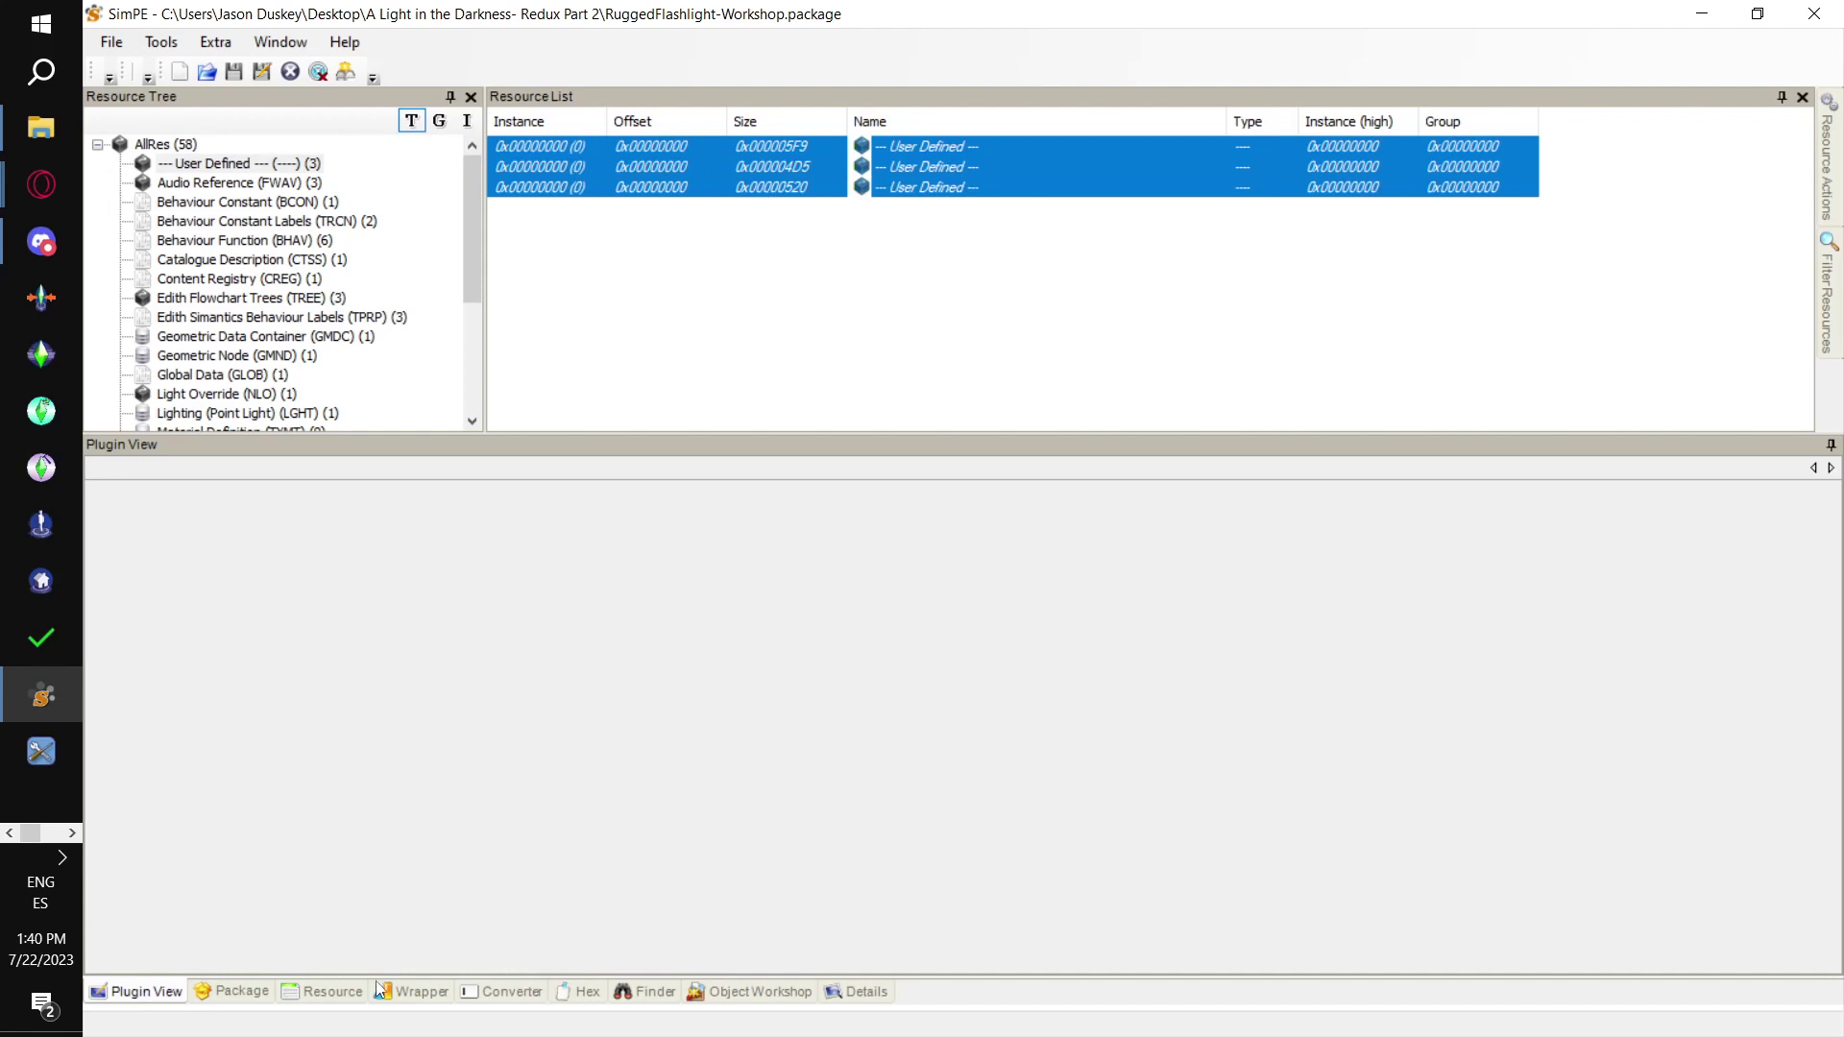
{"action": "left_click", "coordinate": [342, 995]}
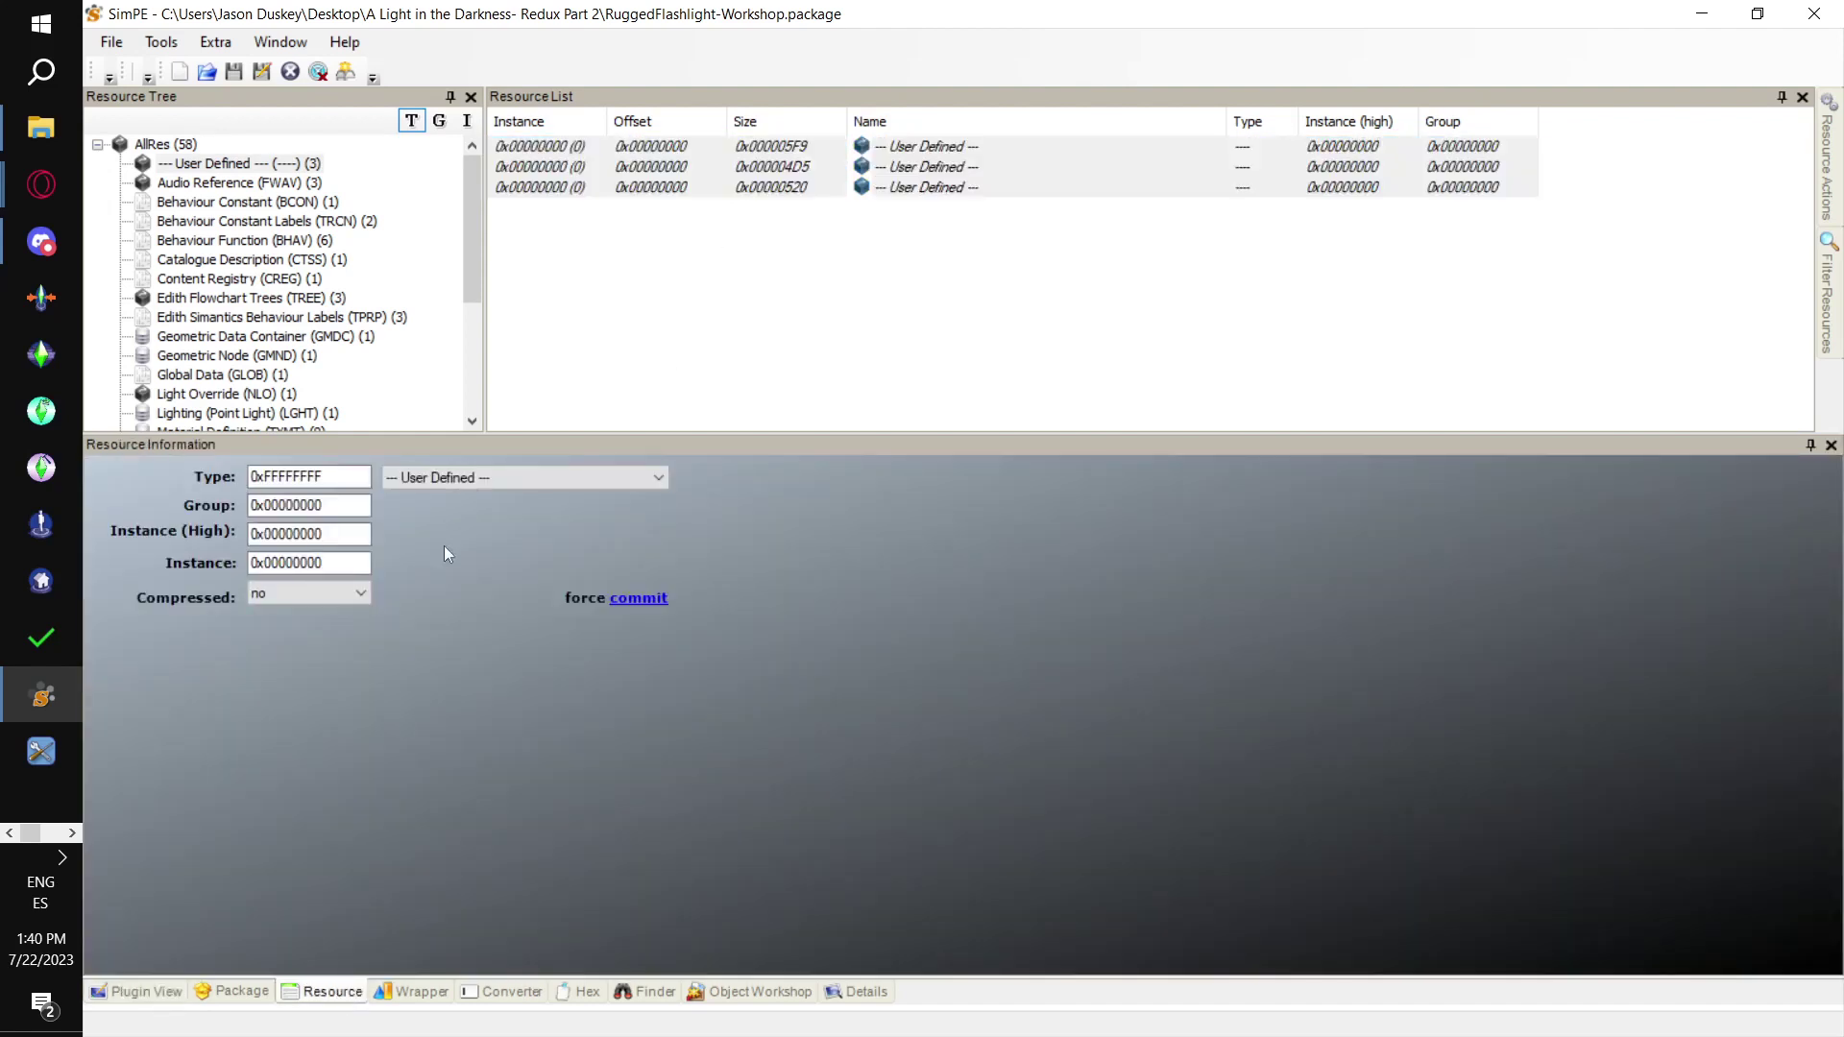
{"action": "left_click", "coordinate": [534, 479]}
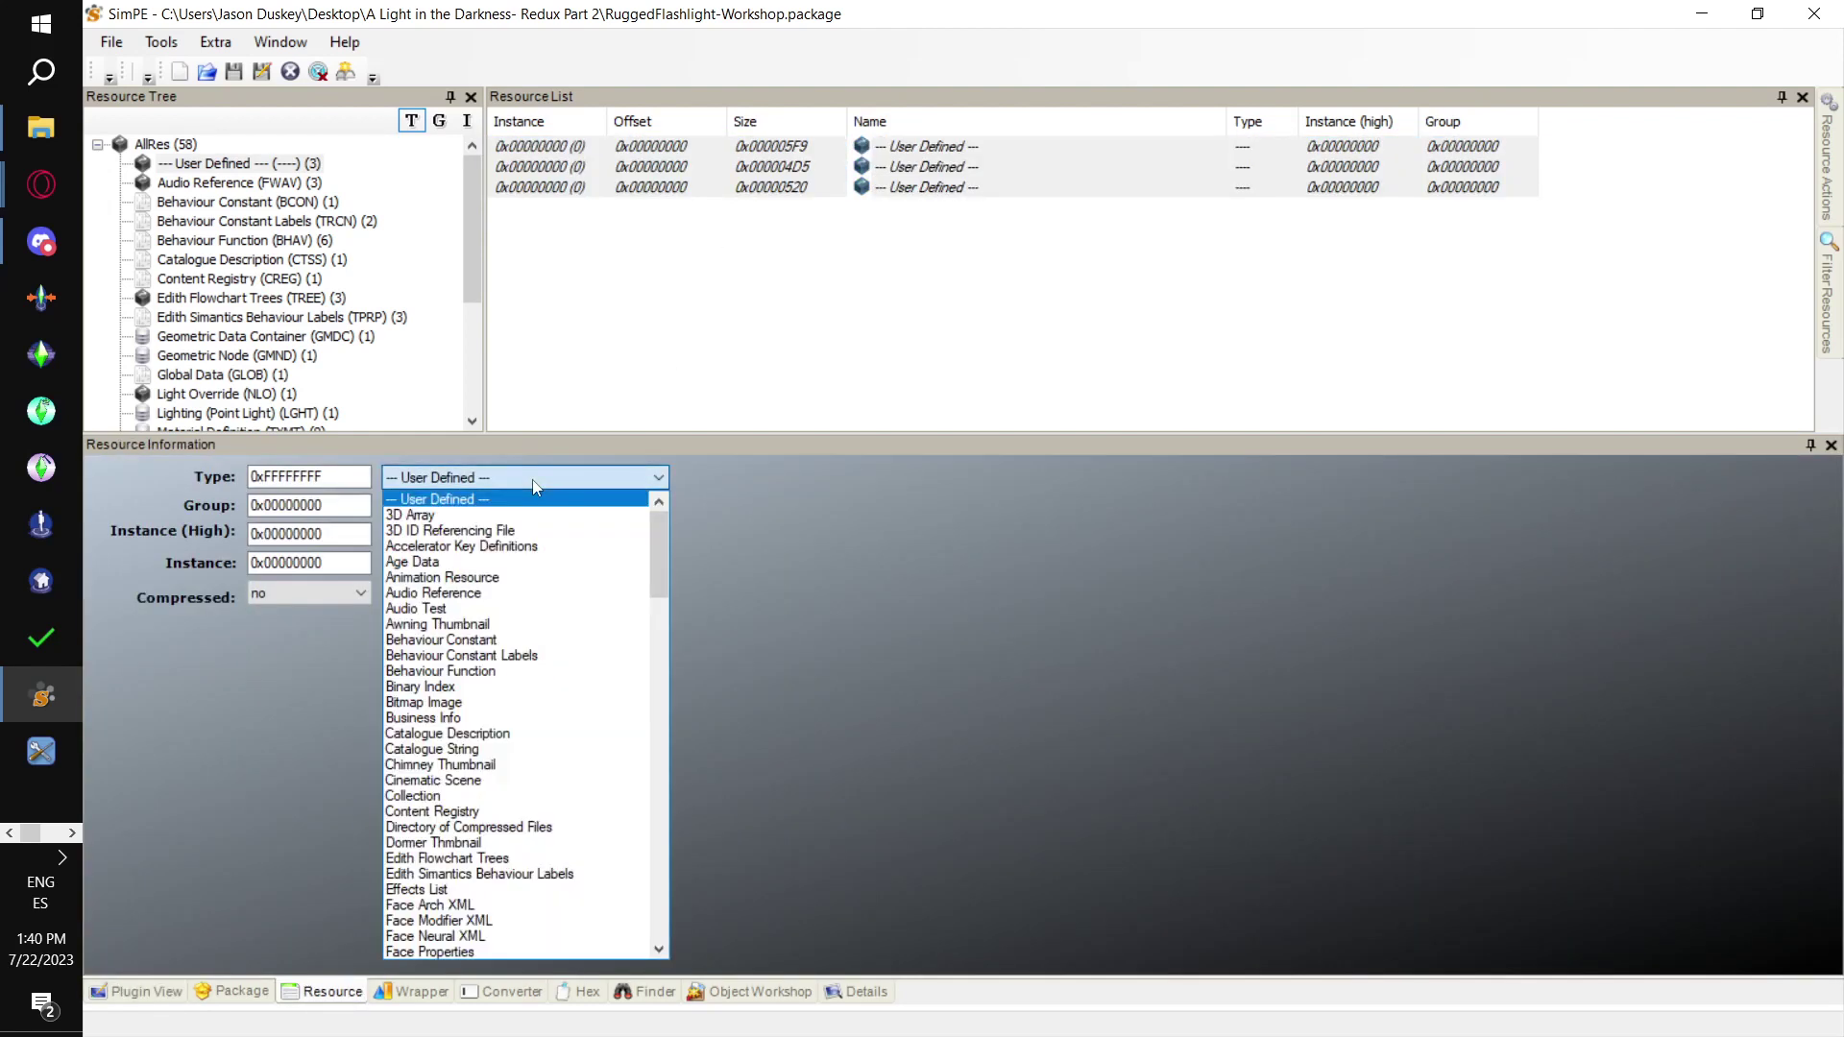
{"action": "left_click", "coordinate": [528, 579]}
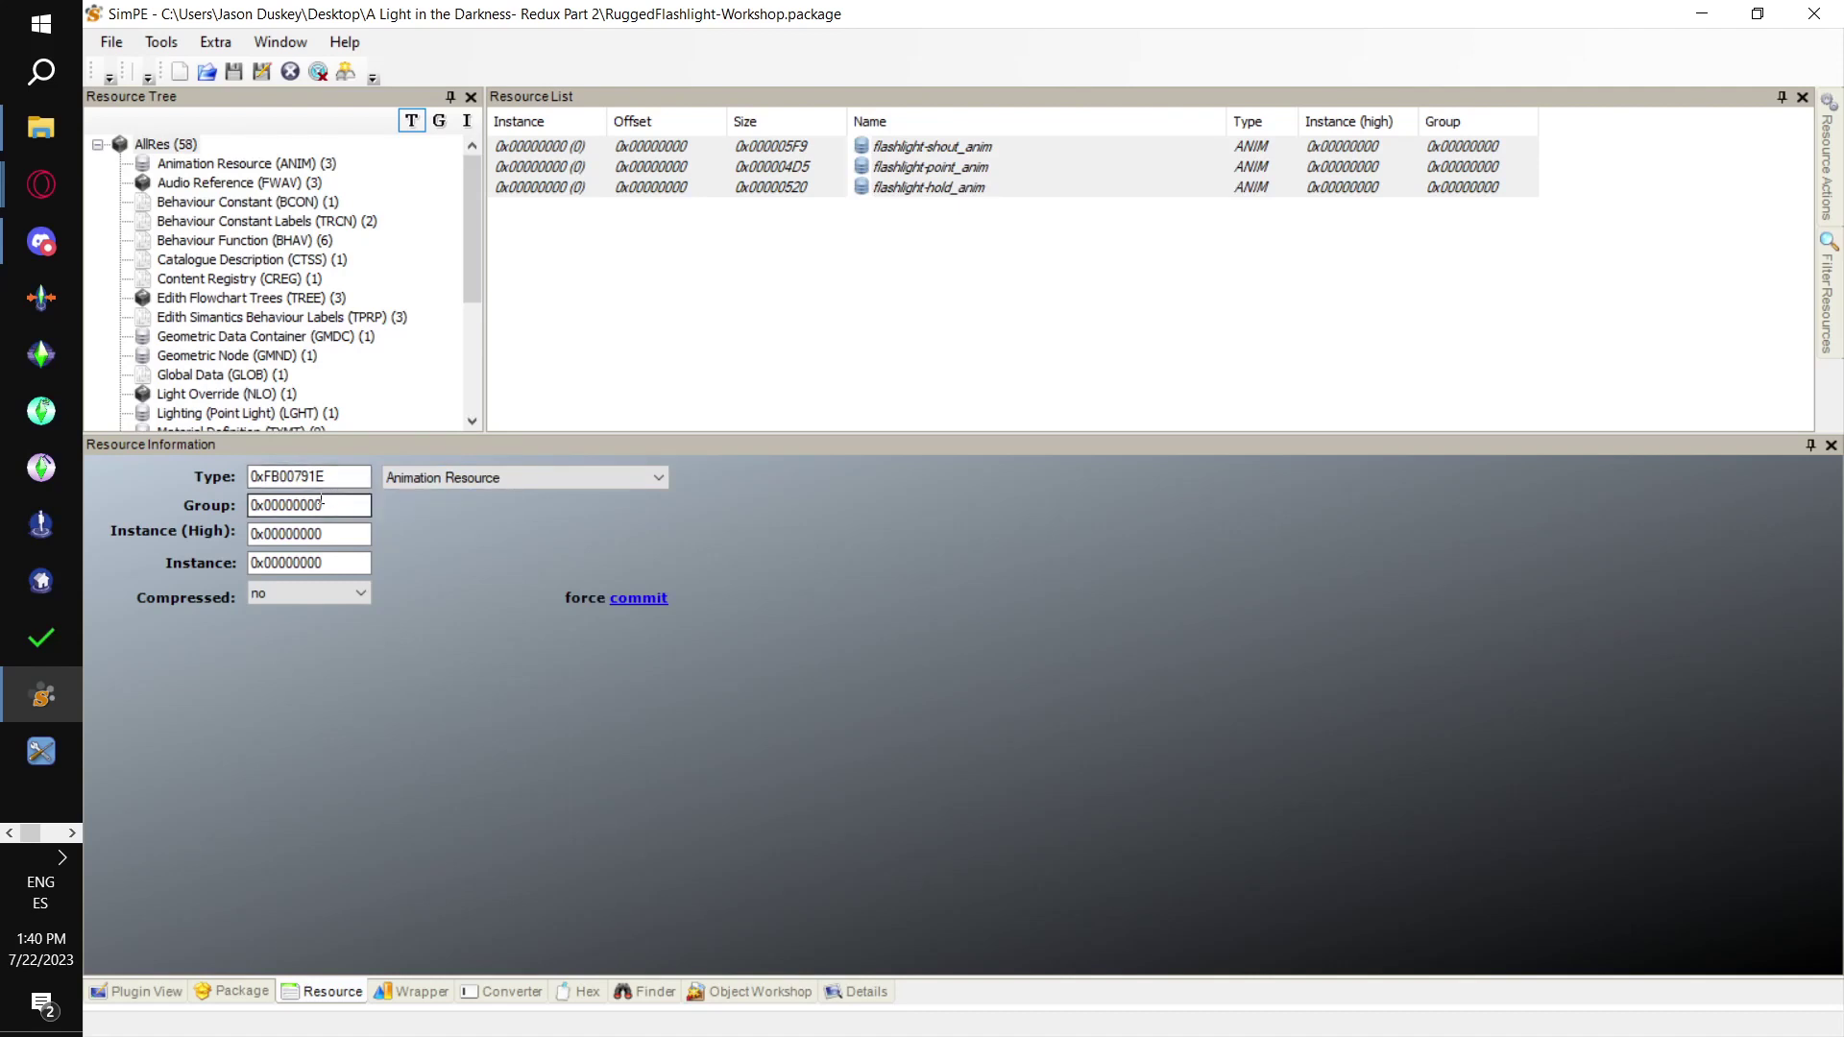
Run fix TGI on the flashlight-shout, flashlight-point and flashlight-hold animation resources, and save the package
{"action": "left_click", "coordinate": [135, 992]}
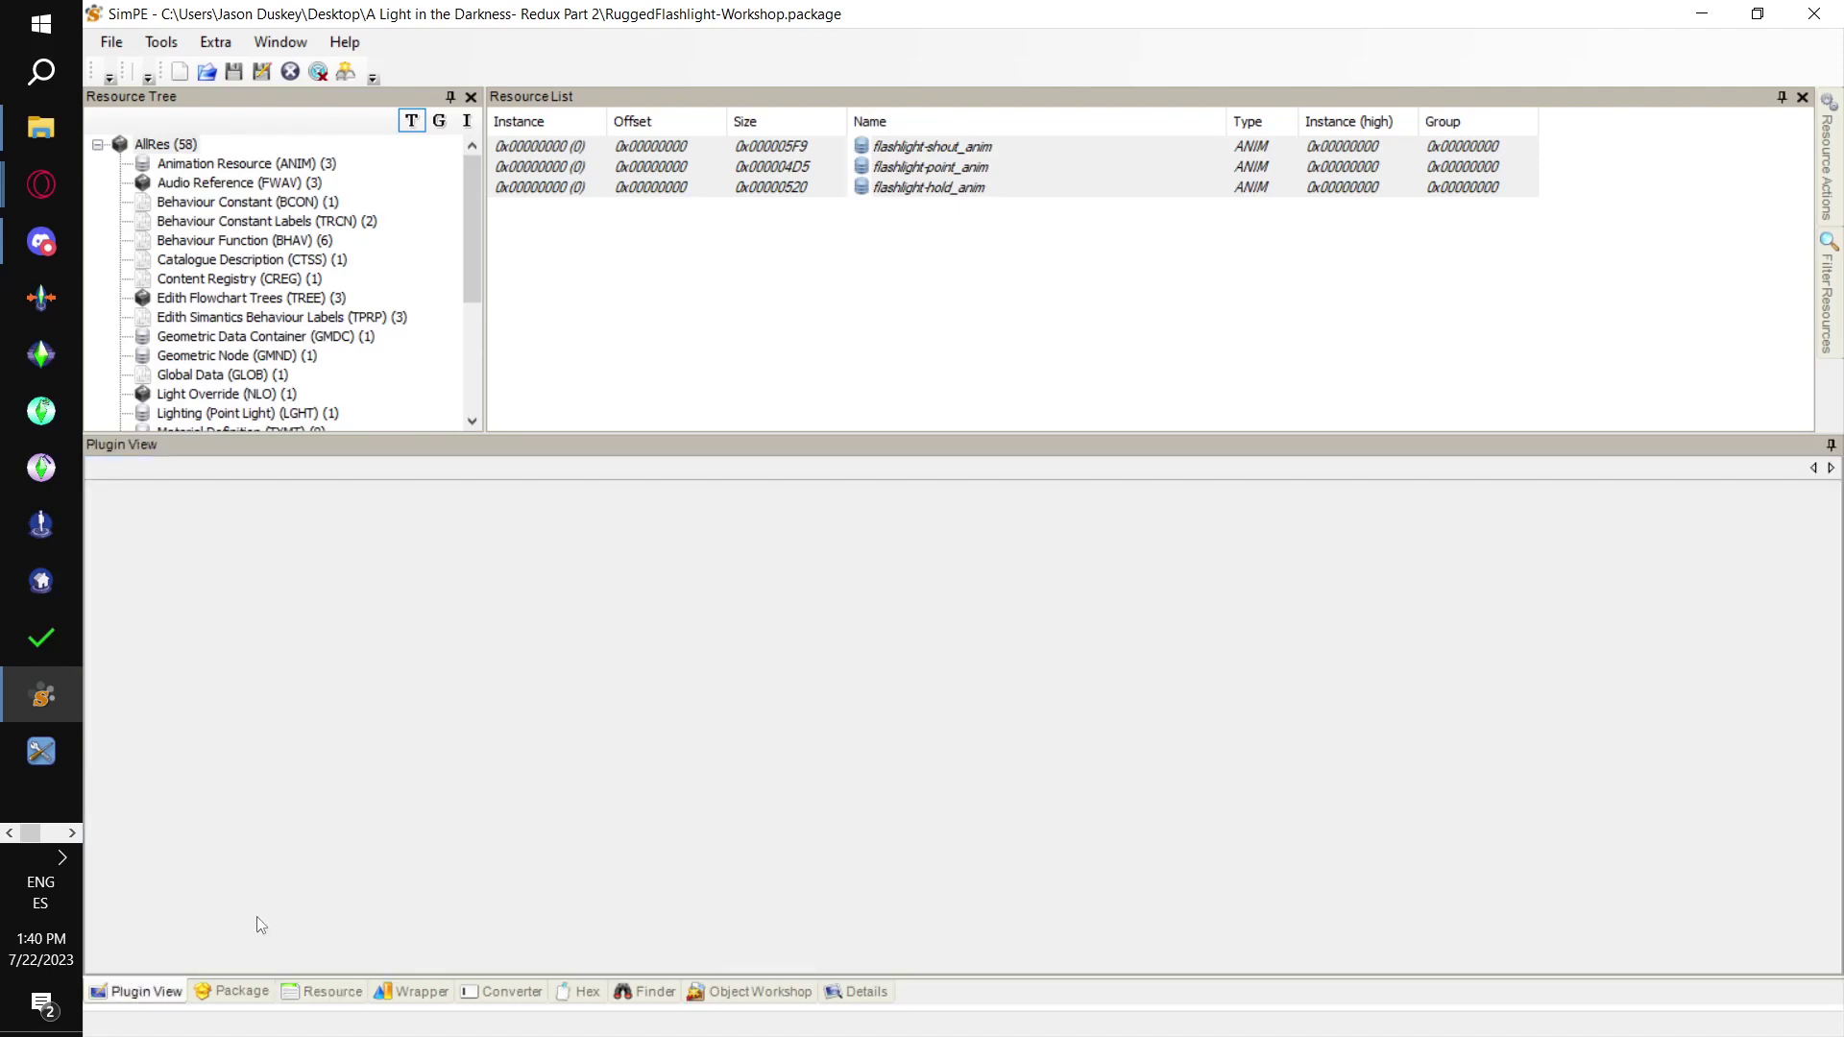
{"action": "left_click", "coordinate": [1185, 149]}
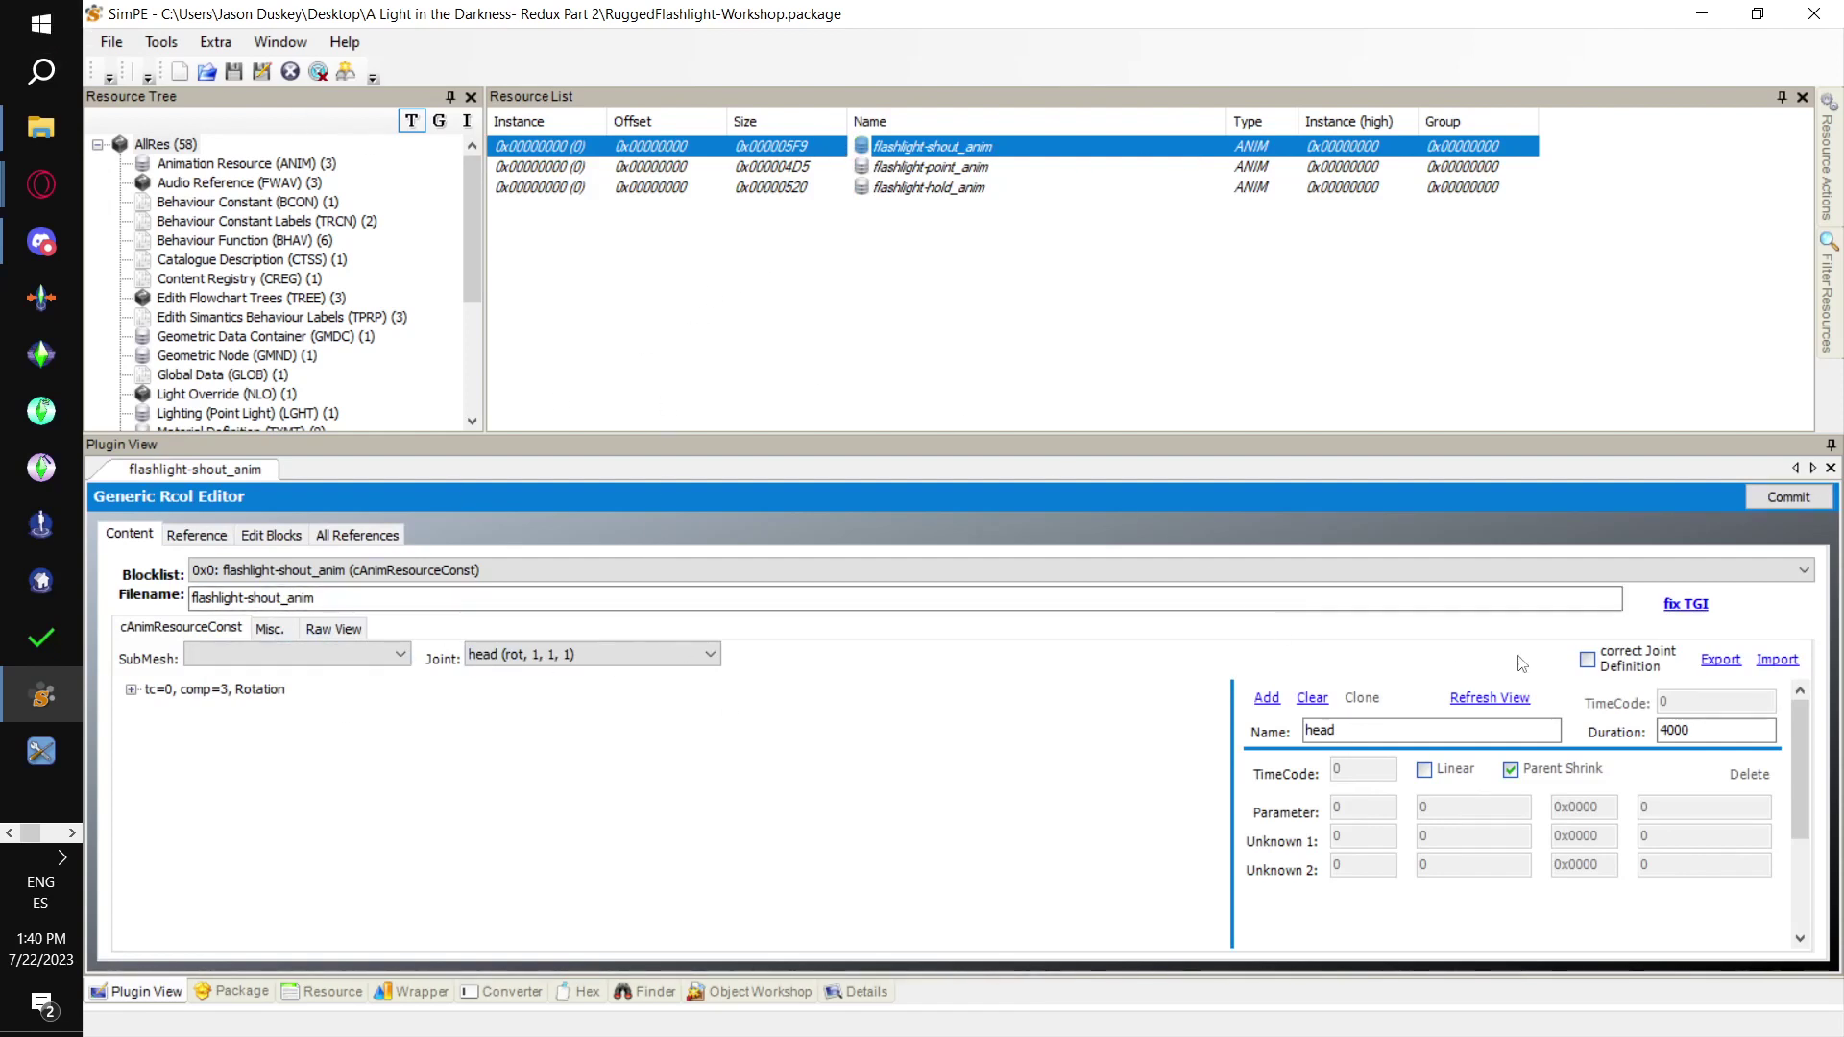
{"action": "left_click", "coordinate": [1696, 606]}
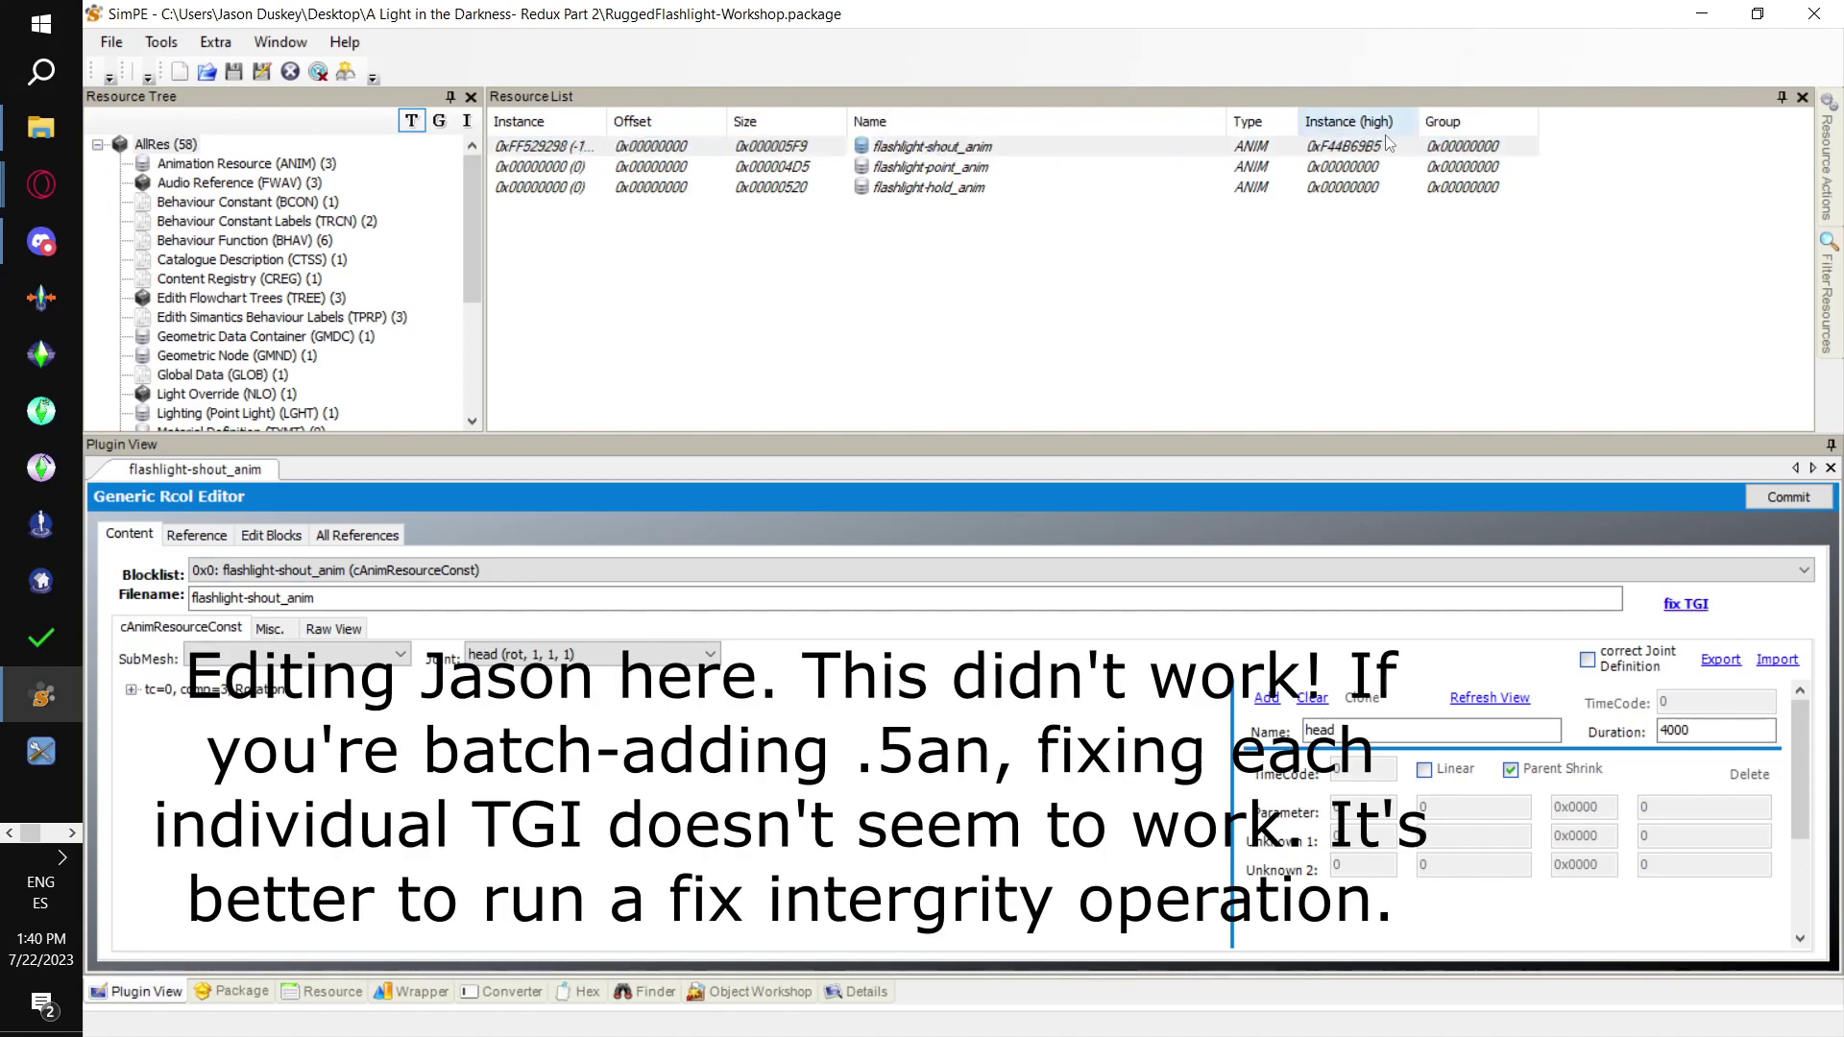
{"action": "left_click", "coordinate": [586, 167]}
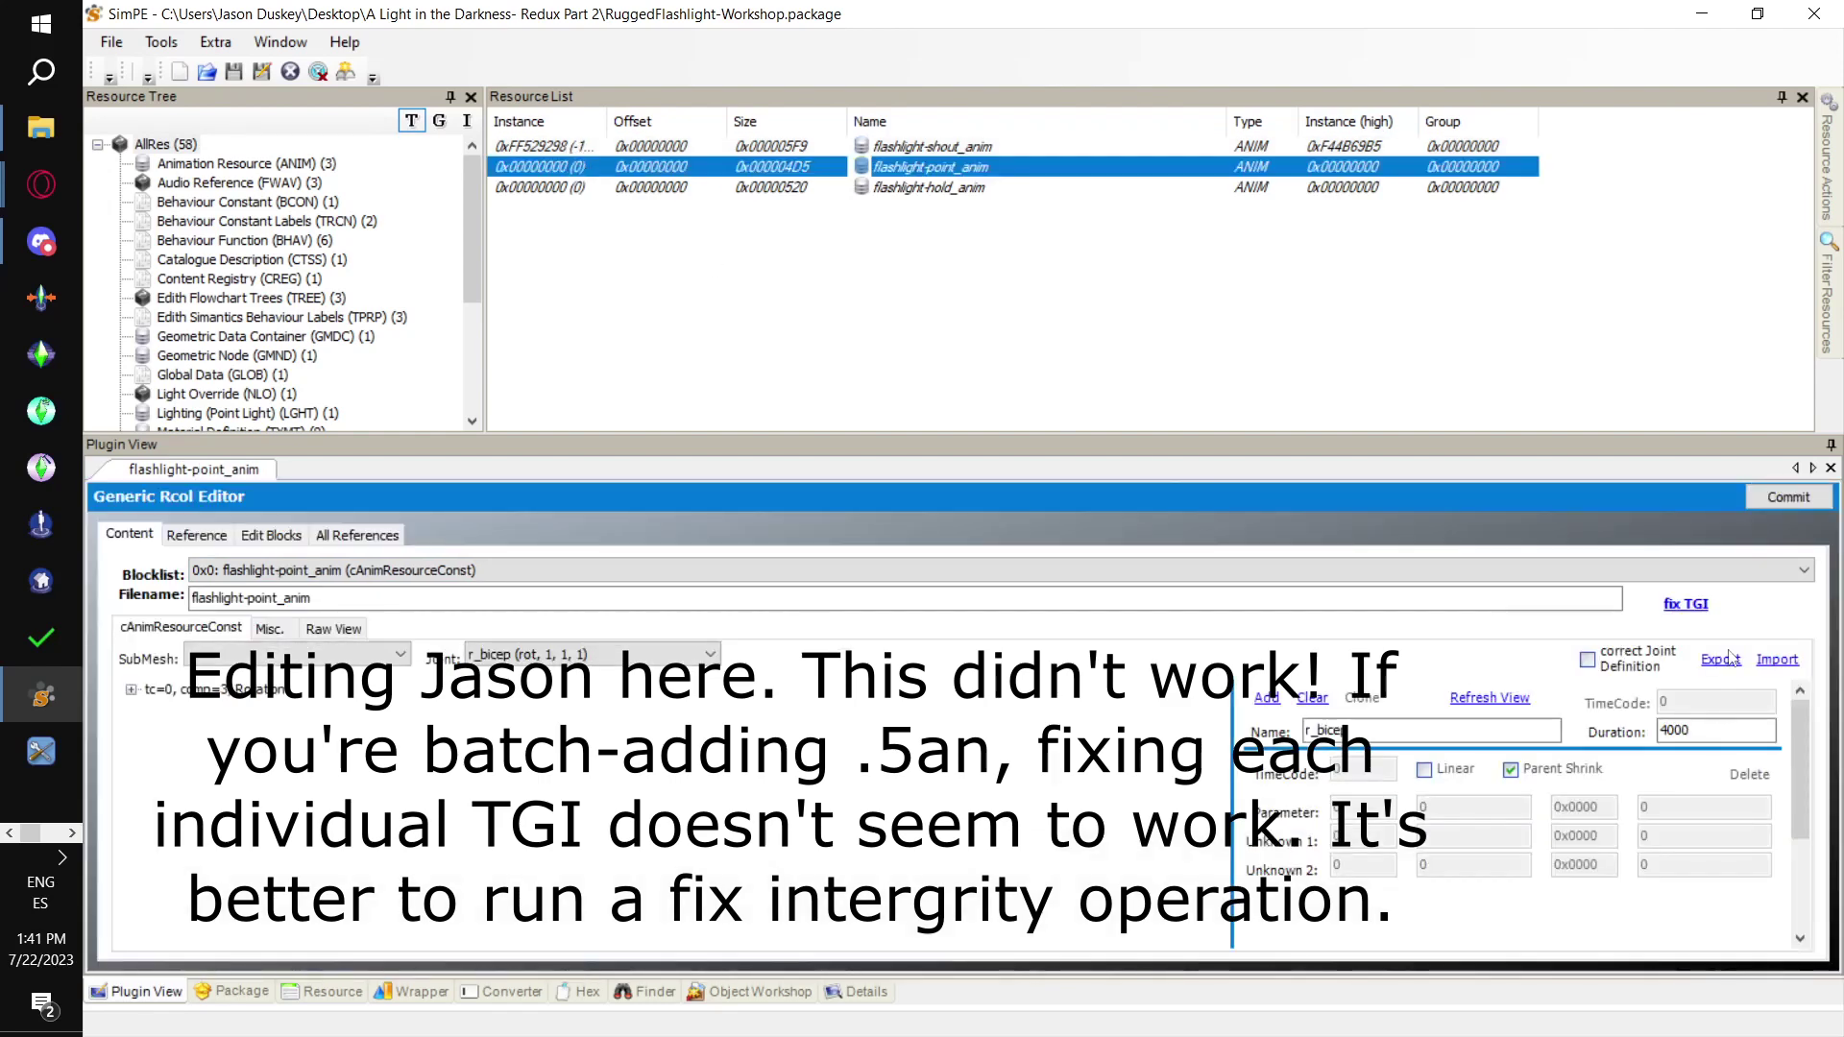
{"action": "left_click", "coordinate": [1691, 605]}
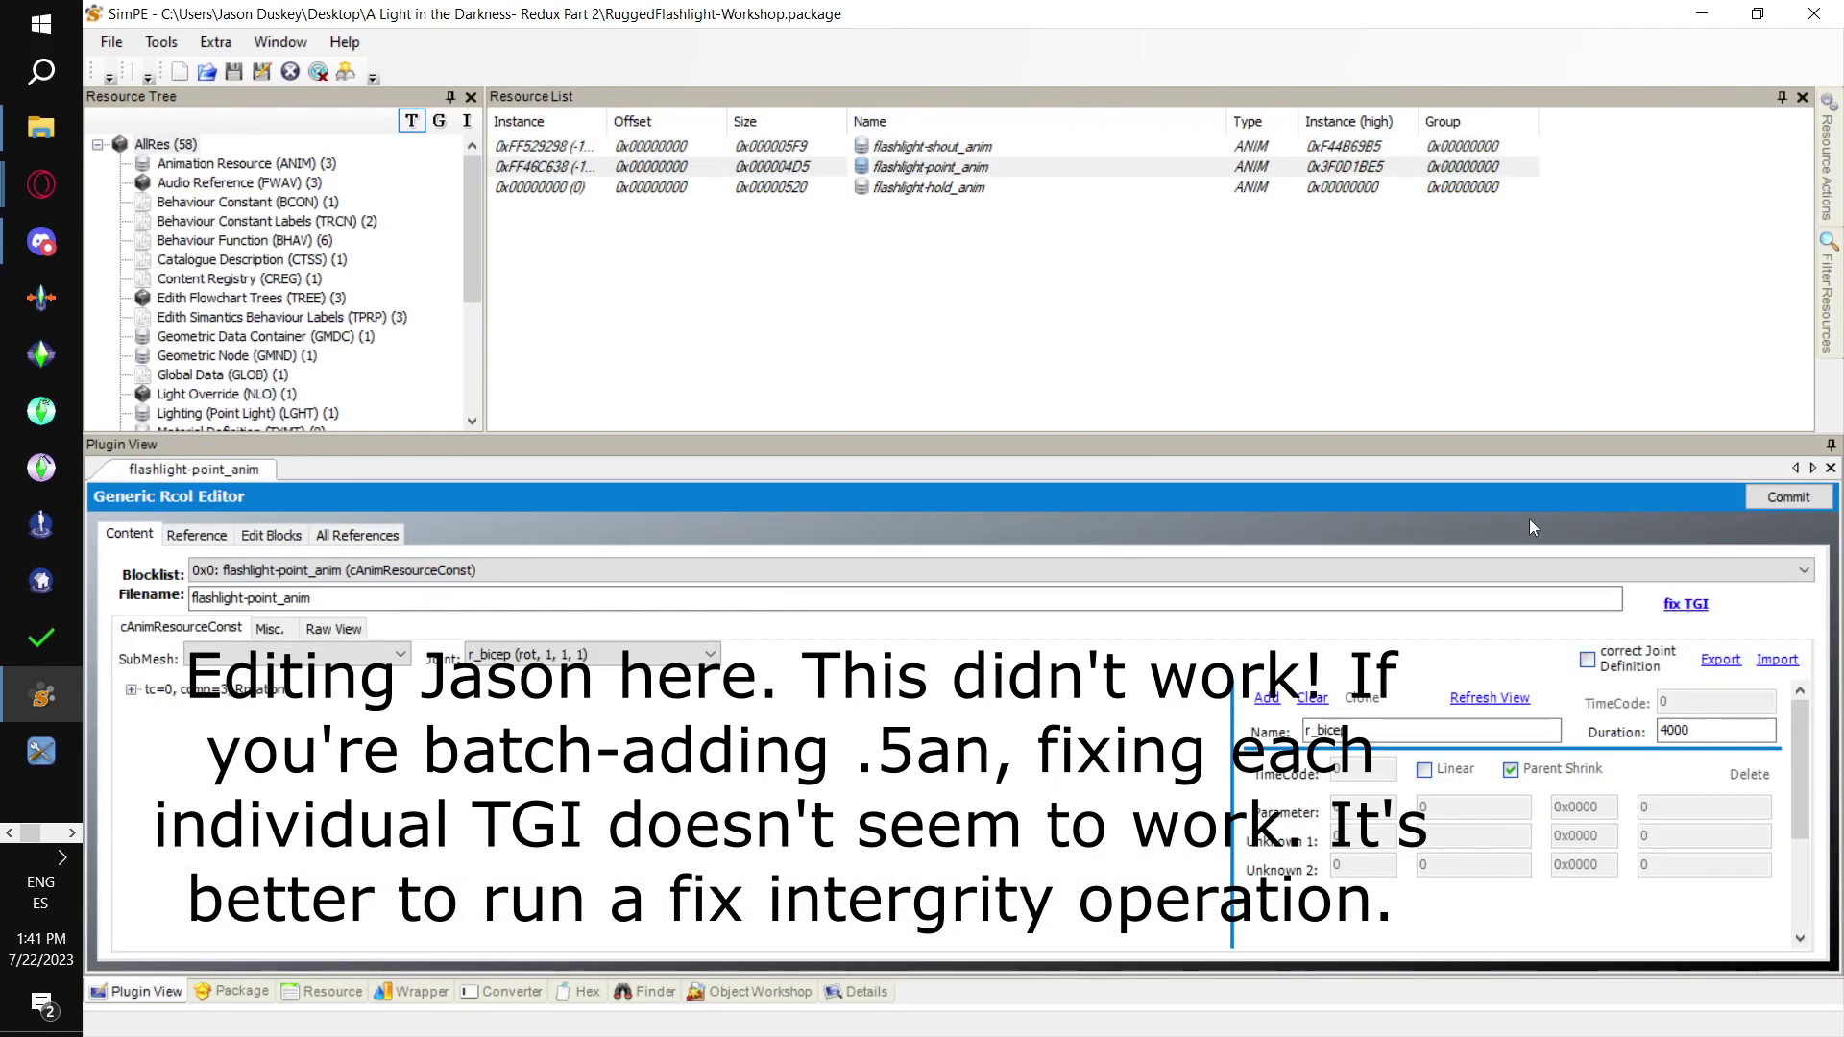
{"action": "left_click", "coordinate": [822, 189]}
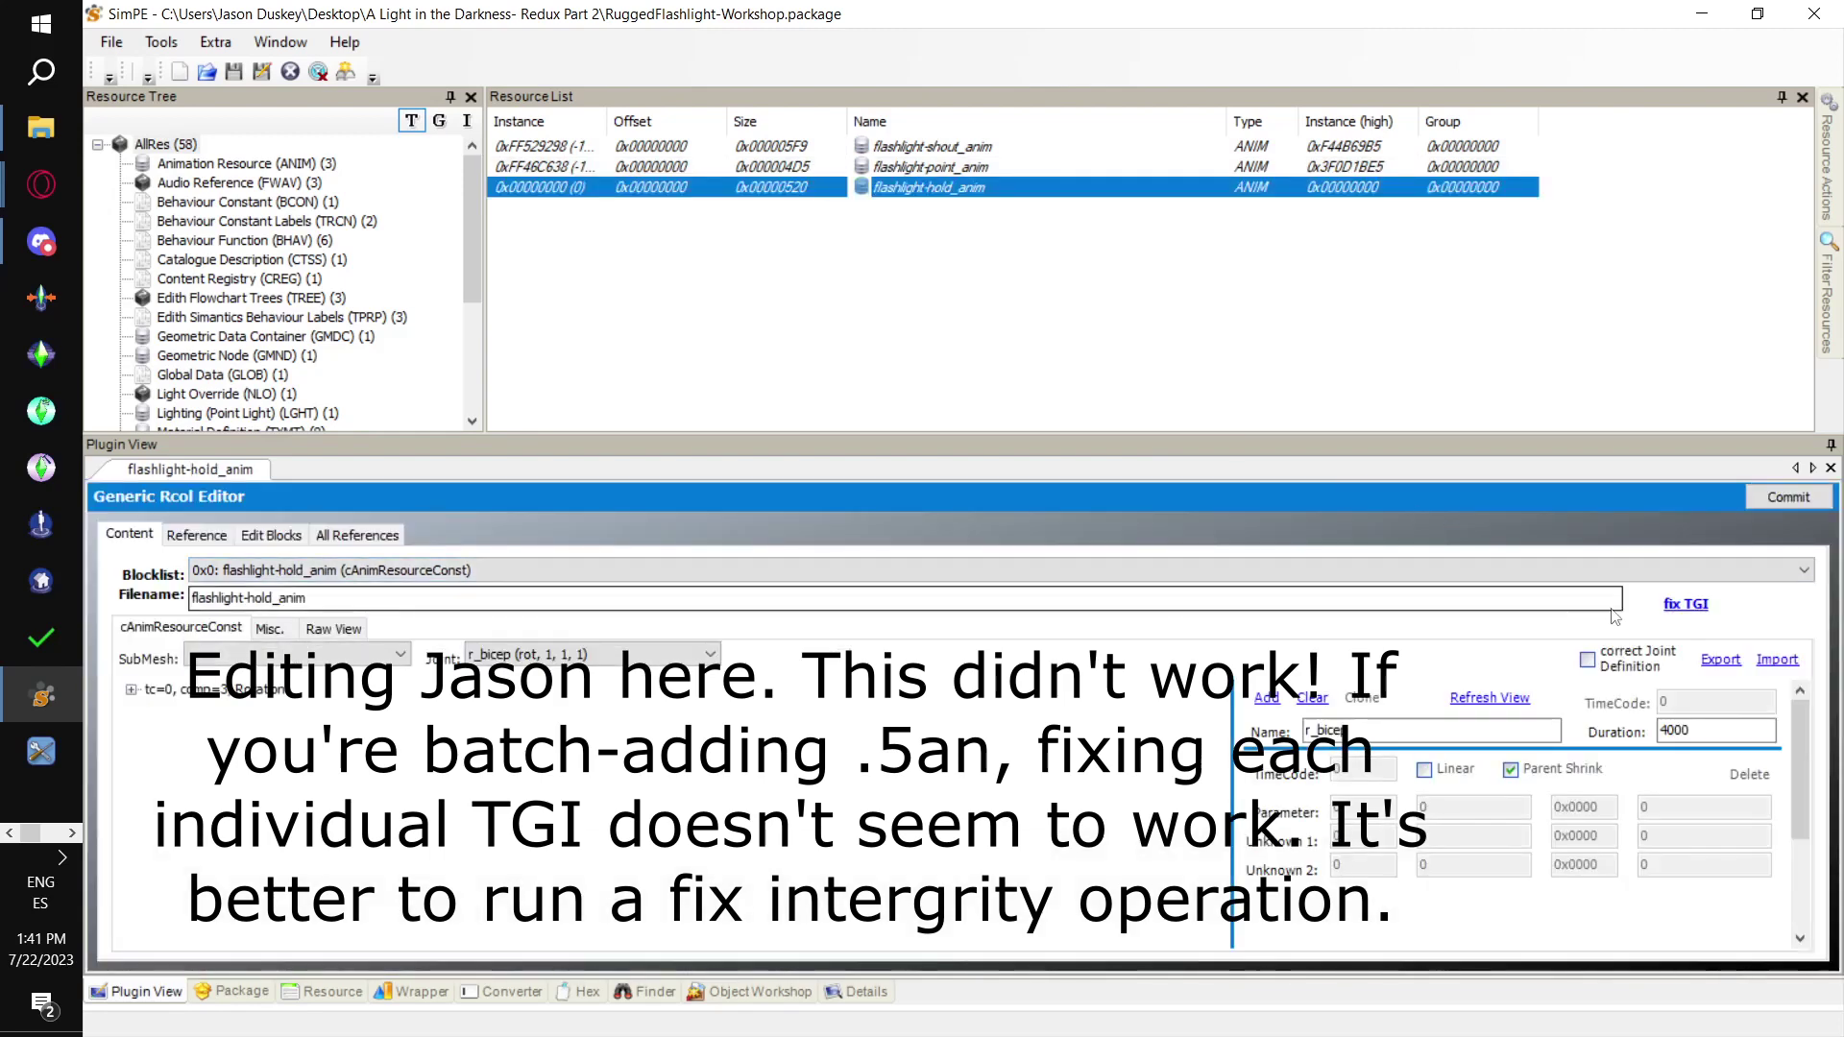
{"action": "left_click", "coordinate": [1676, 607]}
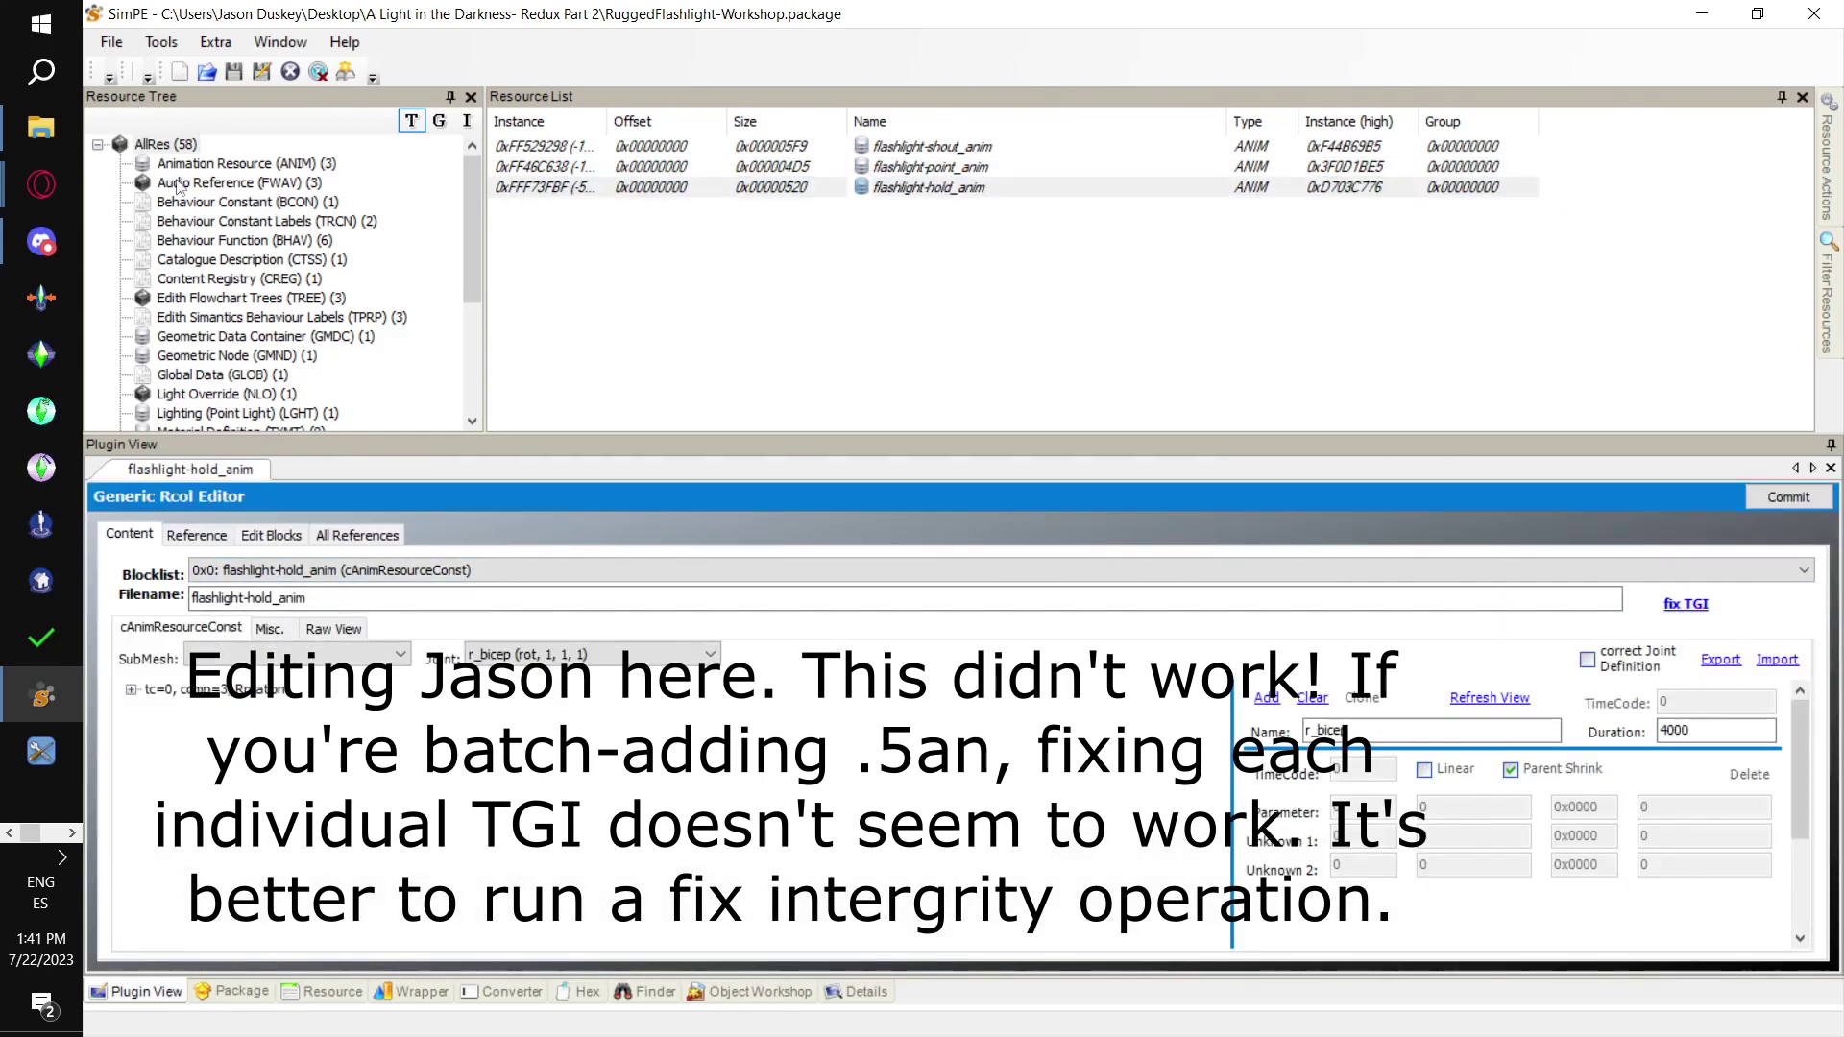
{"action": "left_click", "coordinate": [96, 53]}
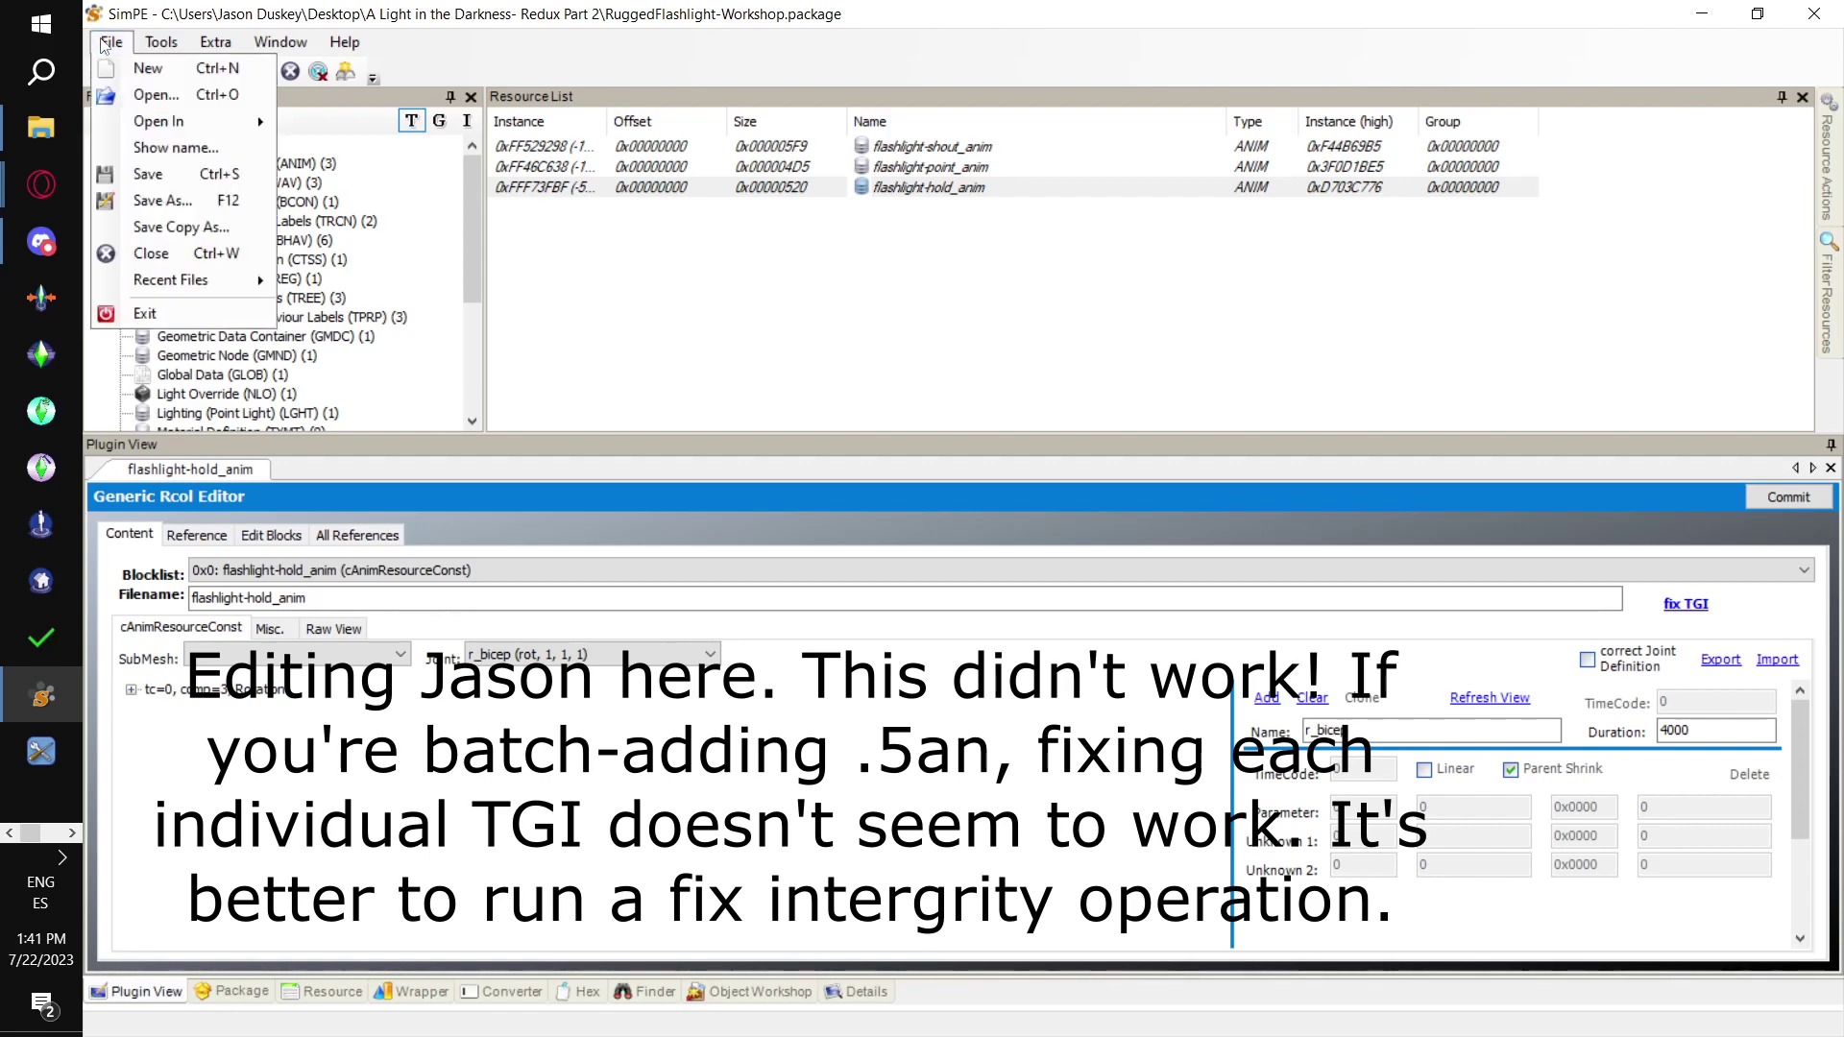
{"action": "left_click", "coordinate": [160, 166]}
Copy the name flashlight-point from its animation resource's filename into the untitled Notepad notes, replacing the hexadecimal line at the end
{"action": "left_click", "coordinate": [298, 183]}
{"action": "left_click", "coordinate": [306, 168]}
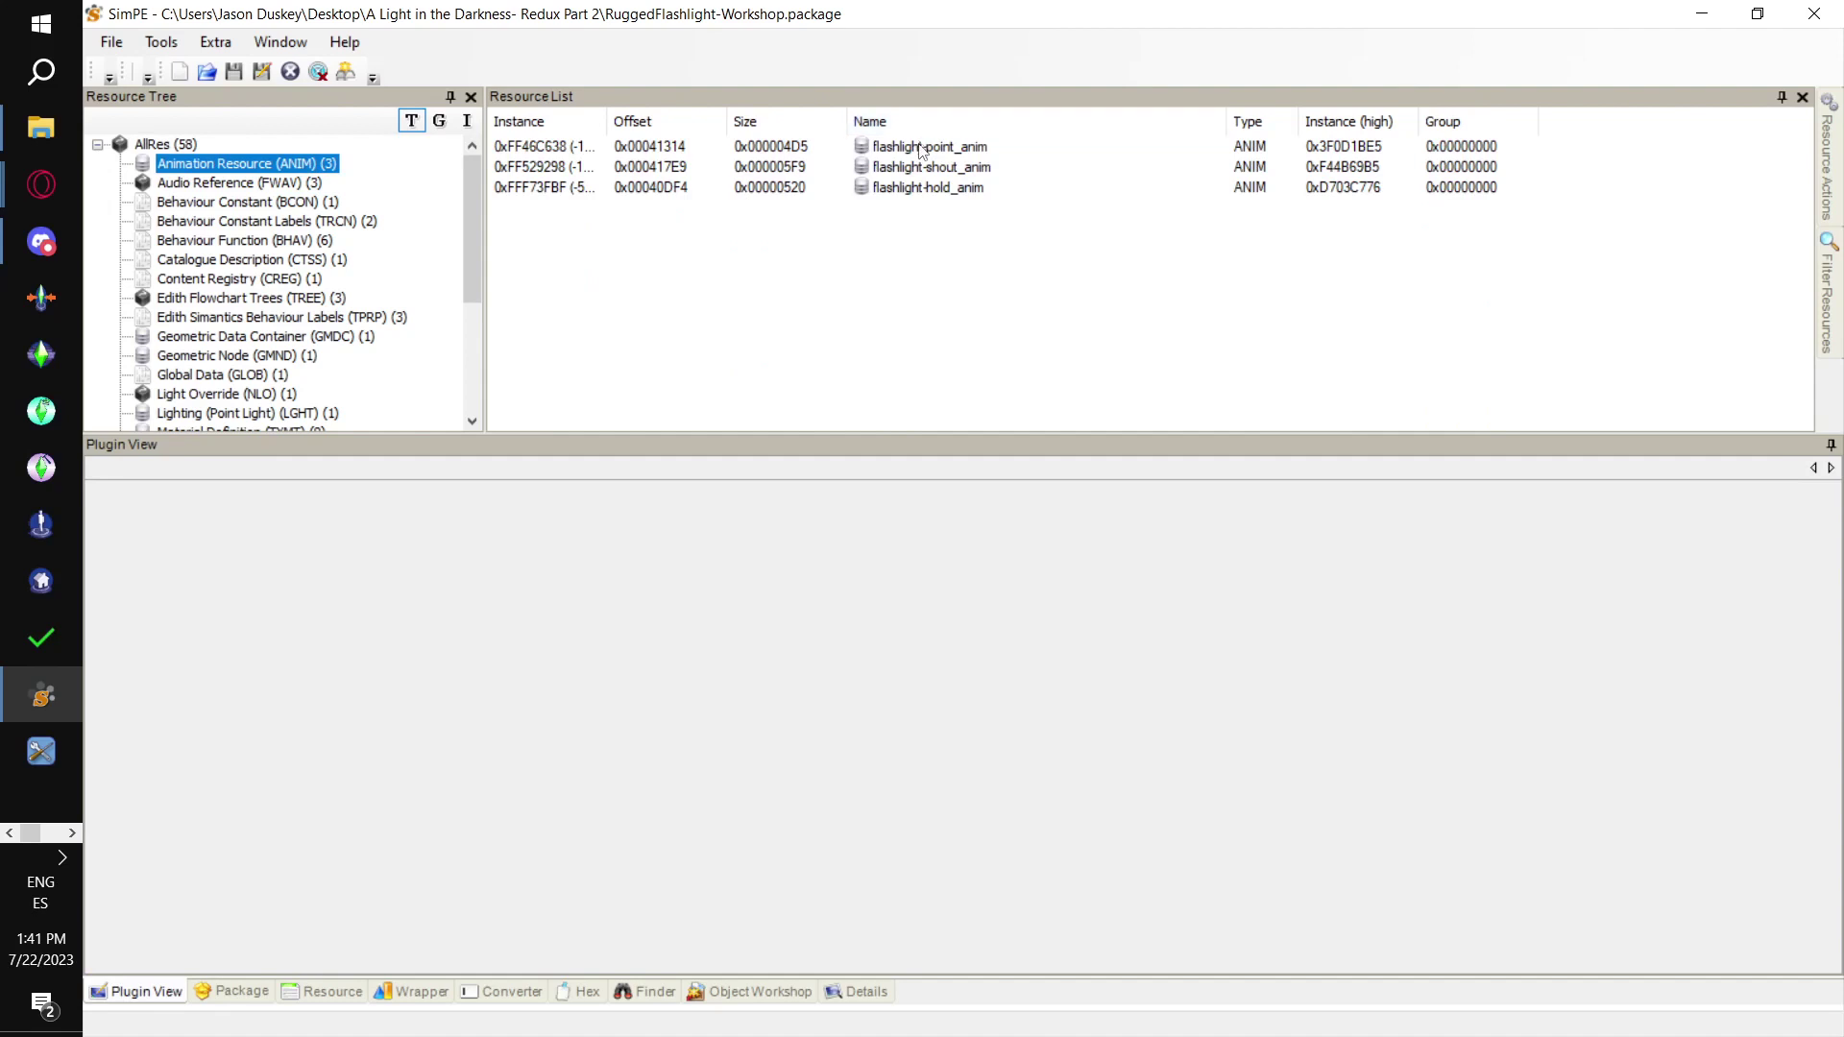
{"action": "left_click", "coordinate": [920, 151]}
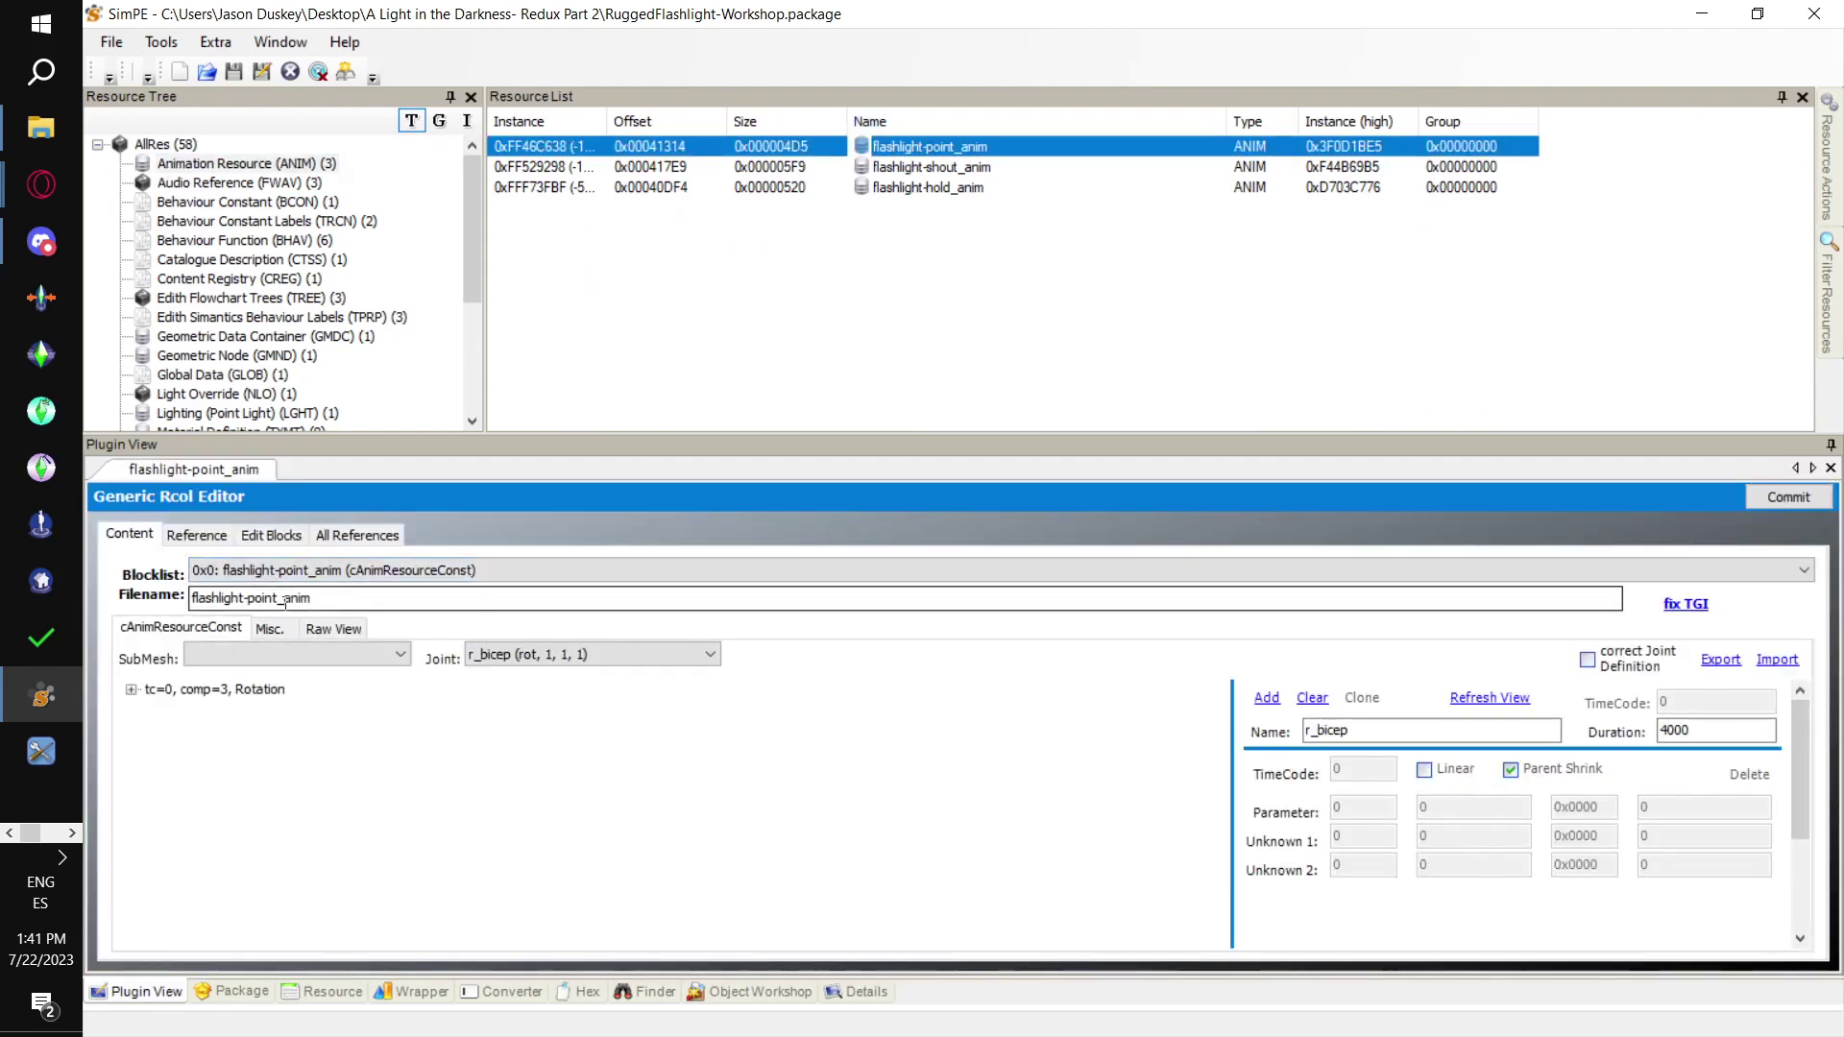
{"action": "left_click_drag", "start_coordinate": [279, 598], "coordinate": [191, 598]}
{"action": "key", "text": "ctrl+c"}
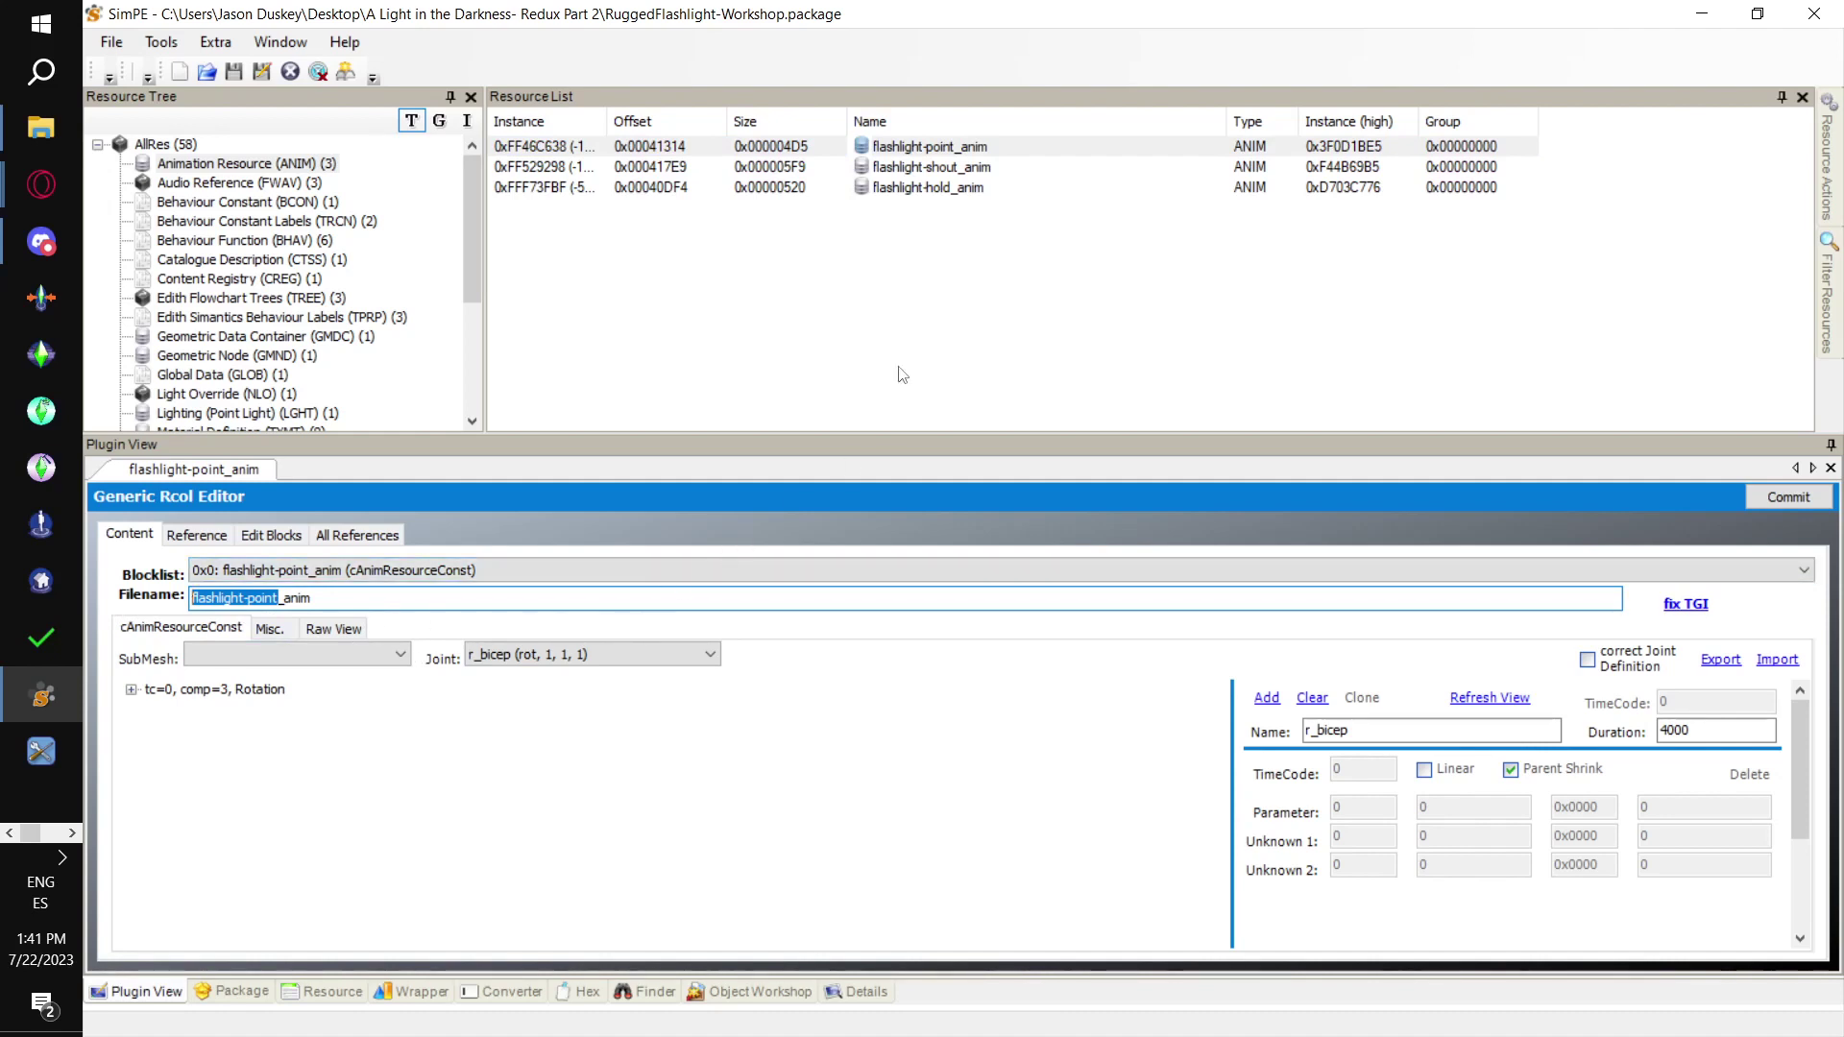
{"action": "left_click", "coordinate": [71, 833]}
{"action": "mouse_move", "coordinate": [40, 240]}
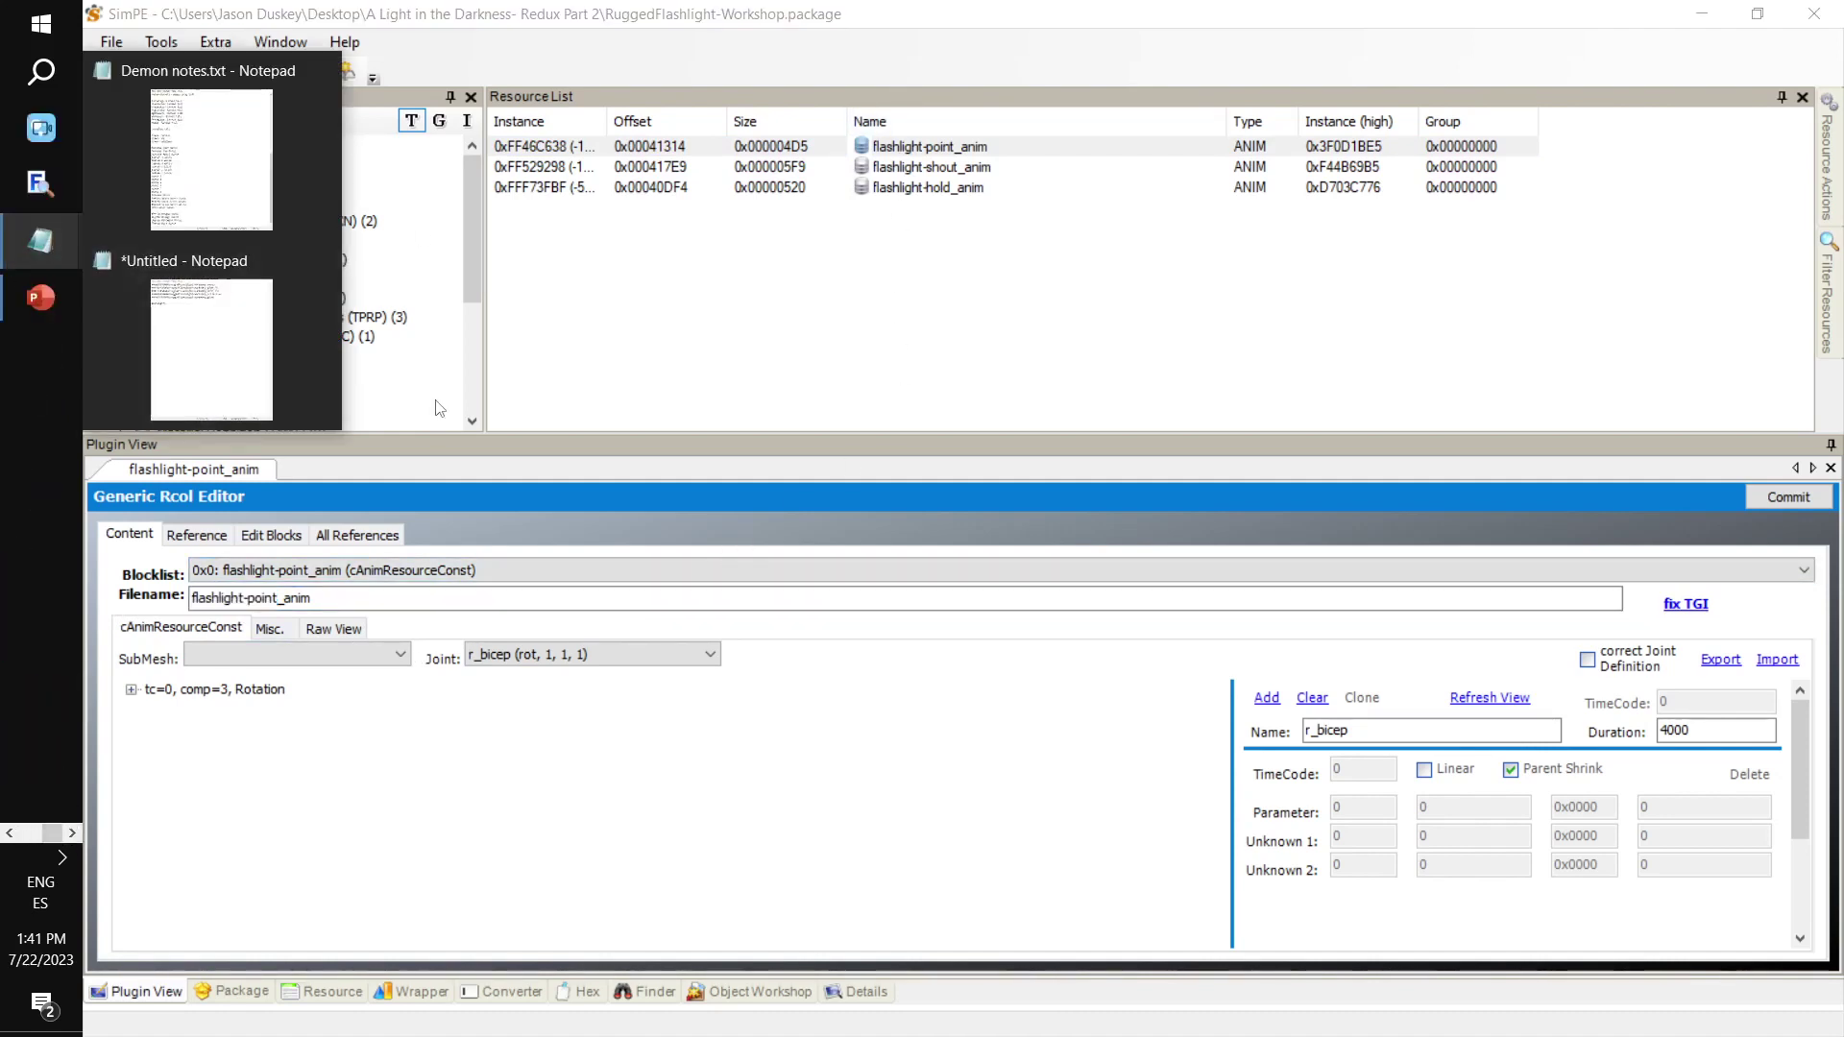
{"action": "left_click", "coordinate": [103, 342]}
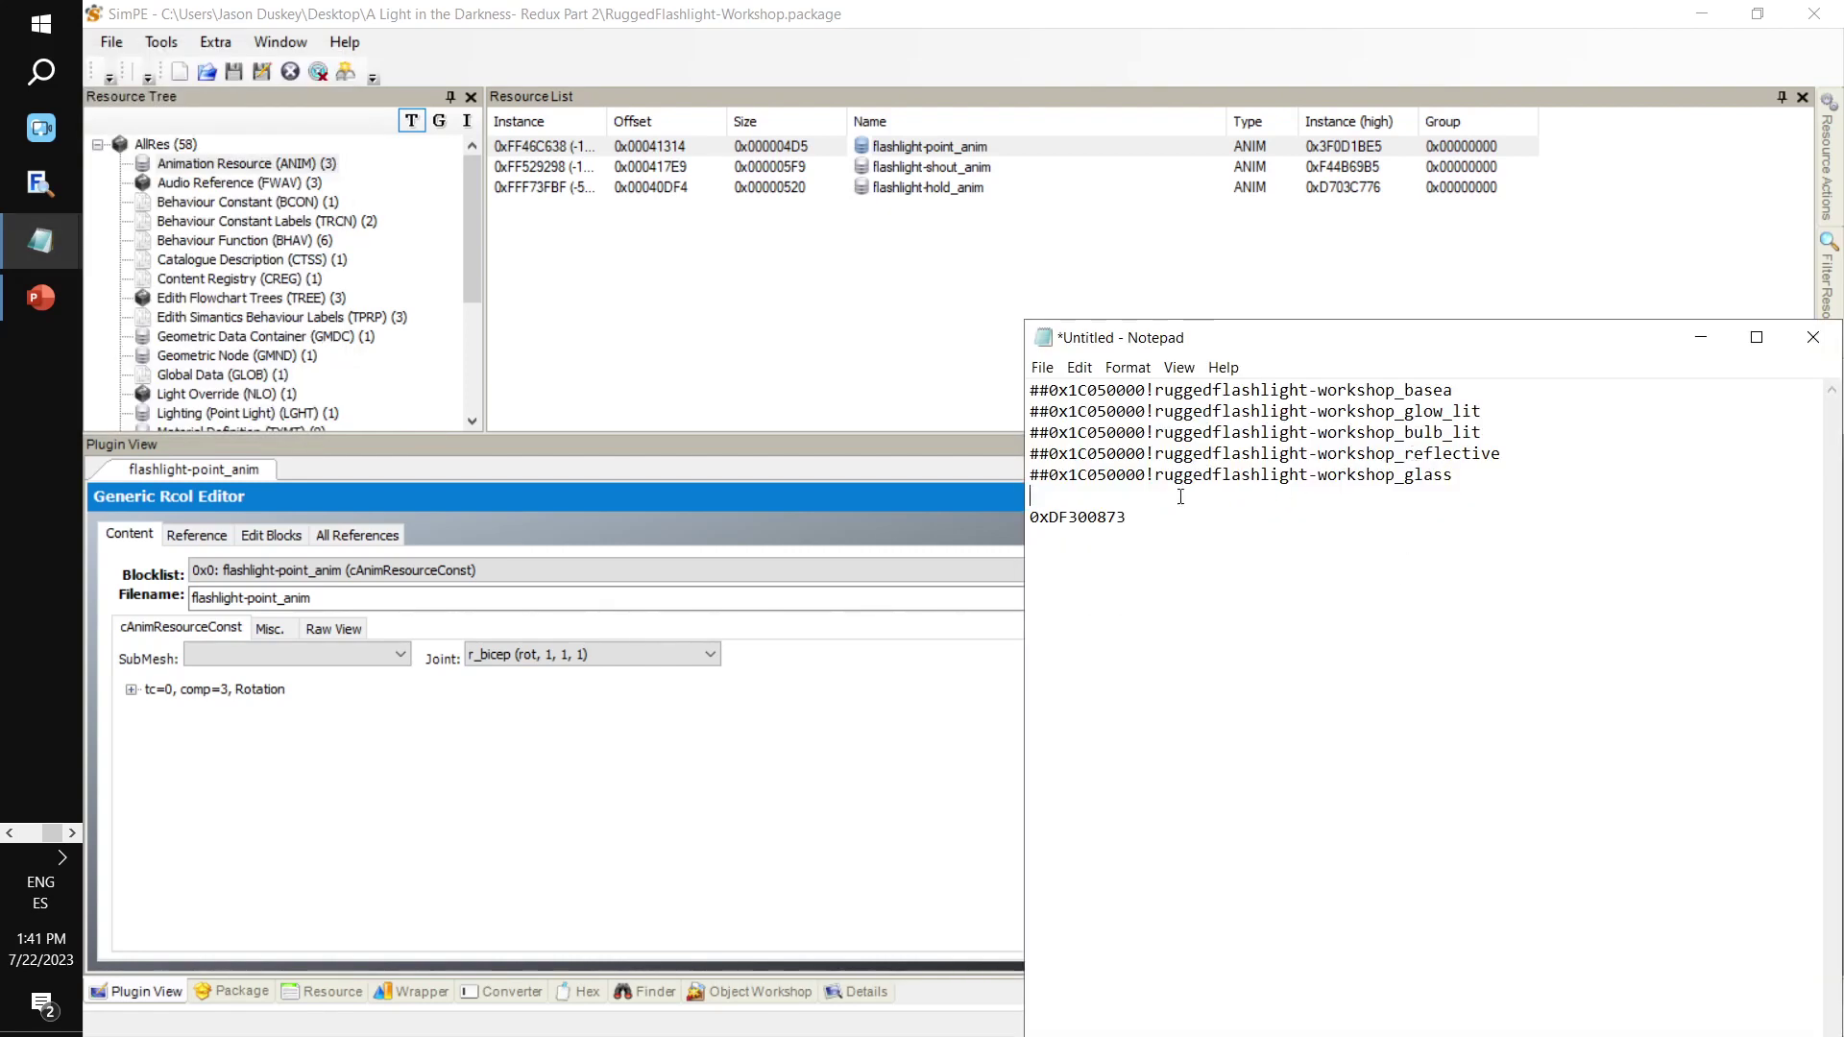
{"action": "left_click_drag", "start_coordinate": [1125, 519], "coordinate": [1022, 524]}
{"action": "key", "text": "ctrl+v"}
Copy the name flashlight-shout from its animation resource's filename onto a new line below flashlight-point in the Notepad notes
{"action": "left_click", "coordinate": [927, 167]}
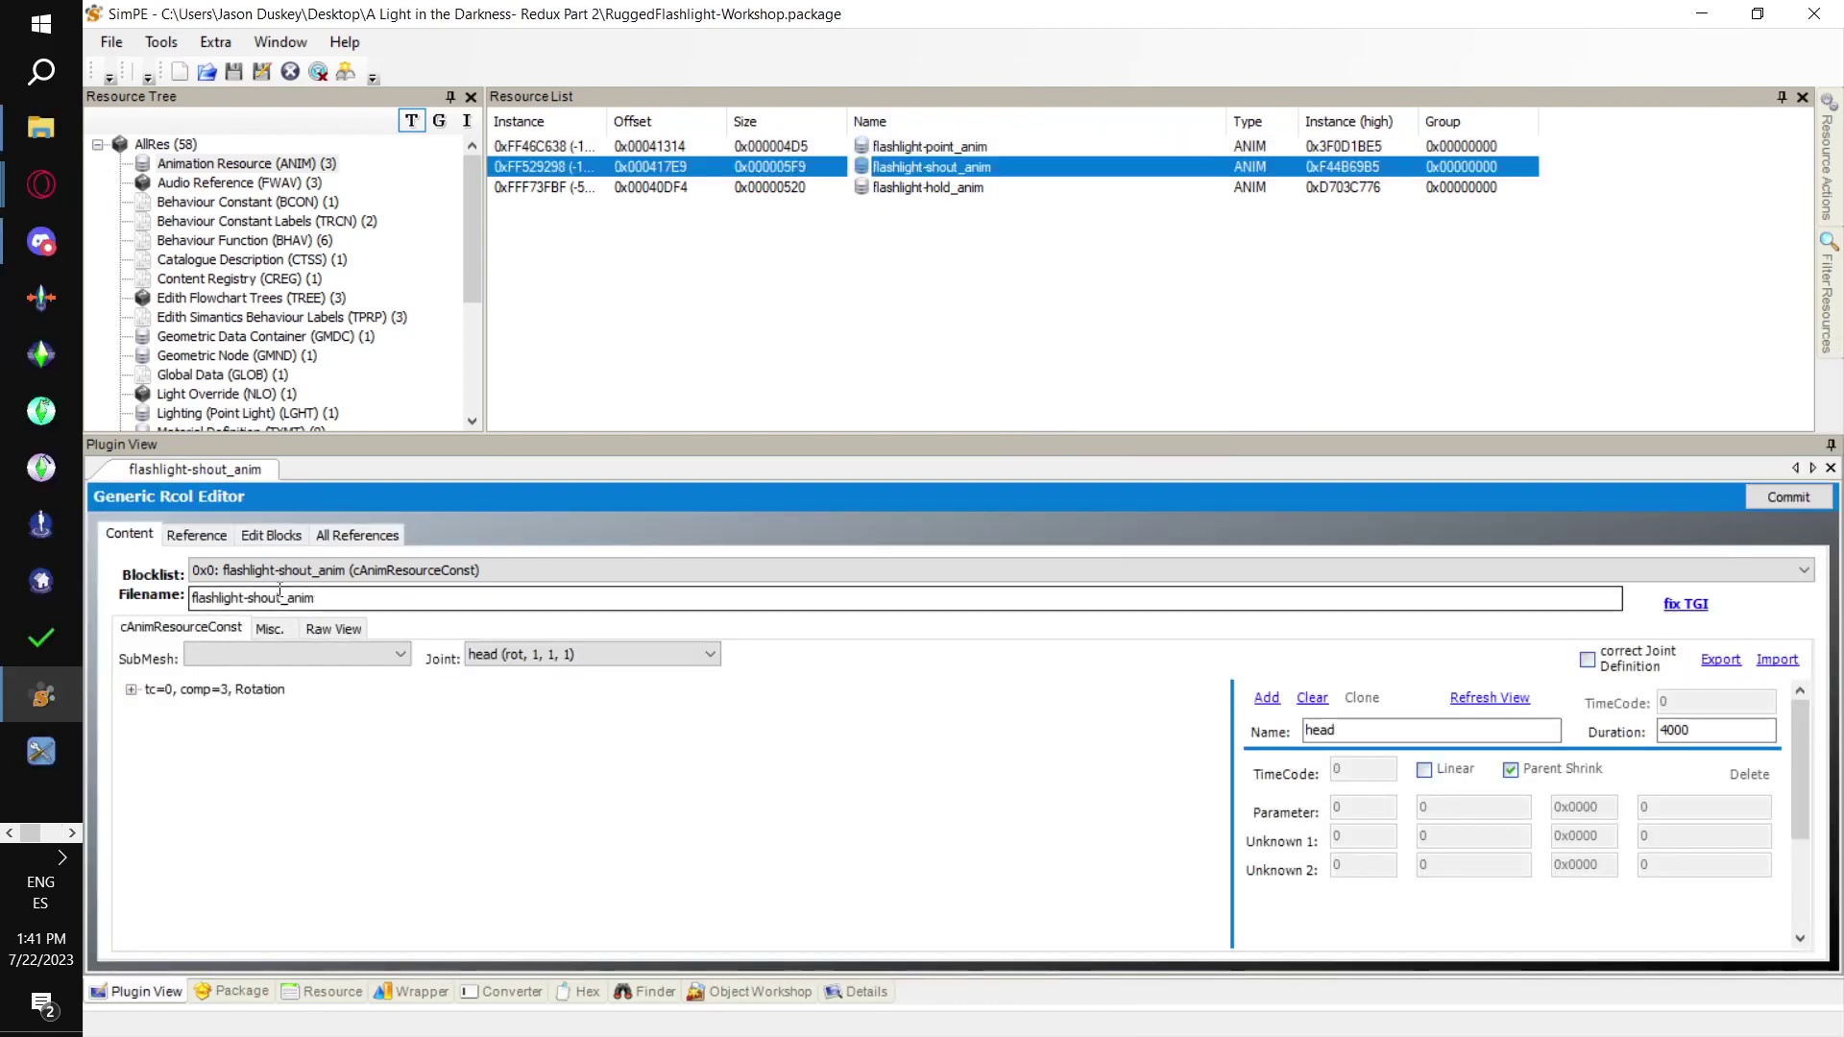
{"action": "left_click", "coordinate": [278, 597]}
{"action": "key", "text": "ctrl+a"}
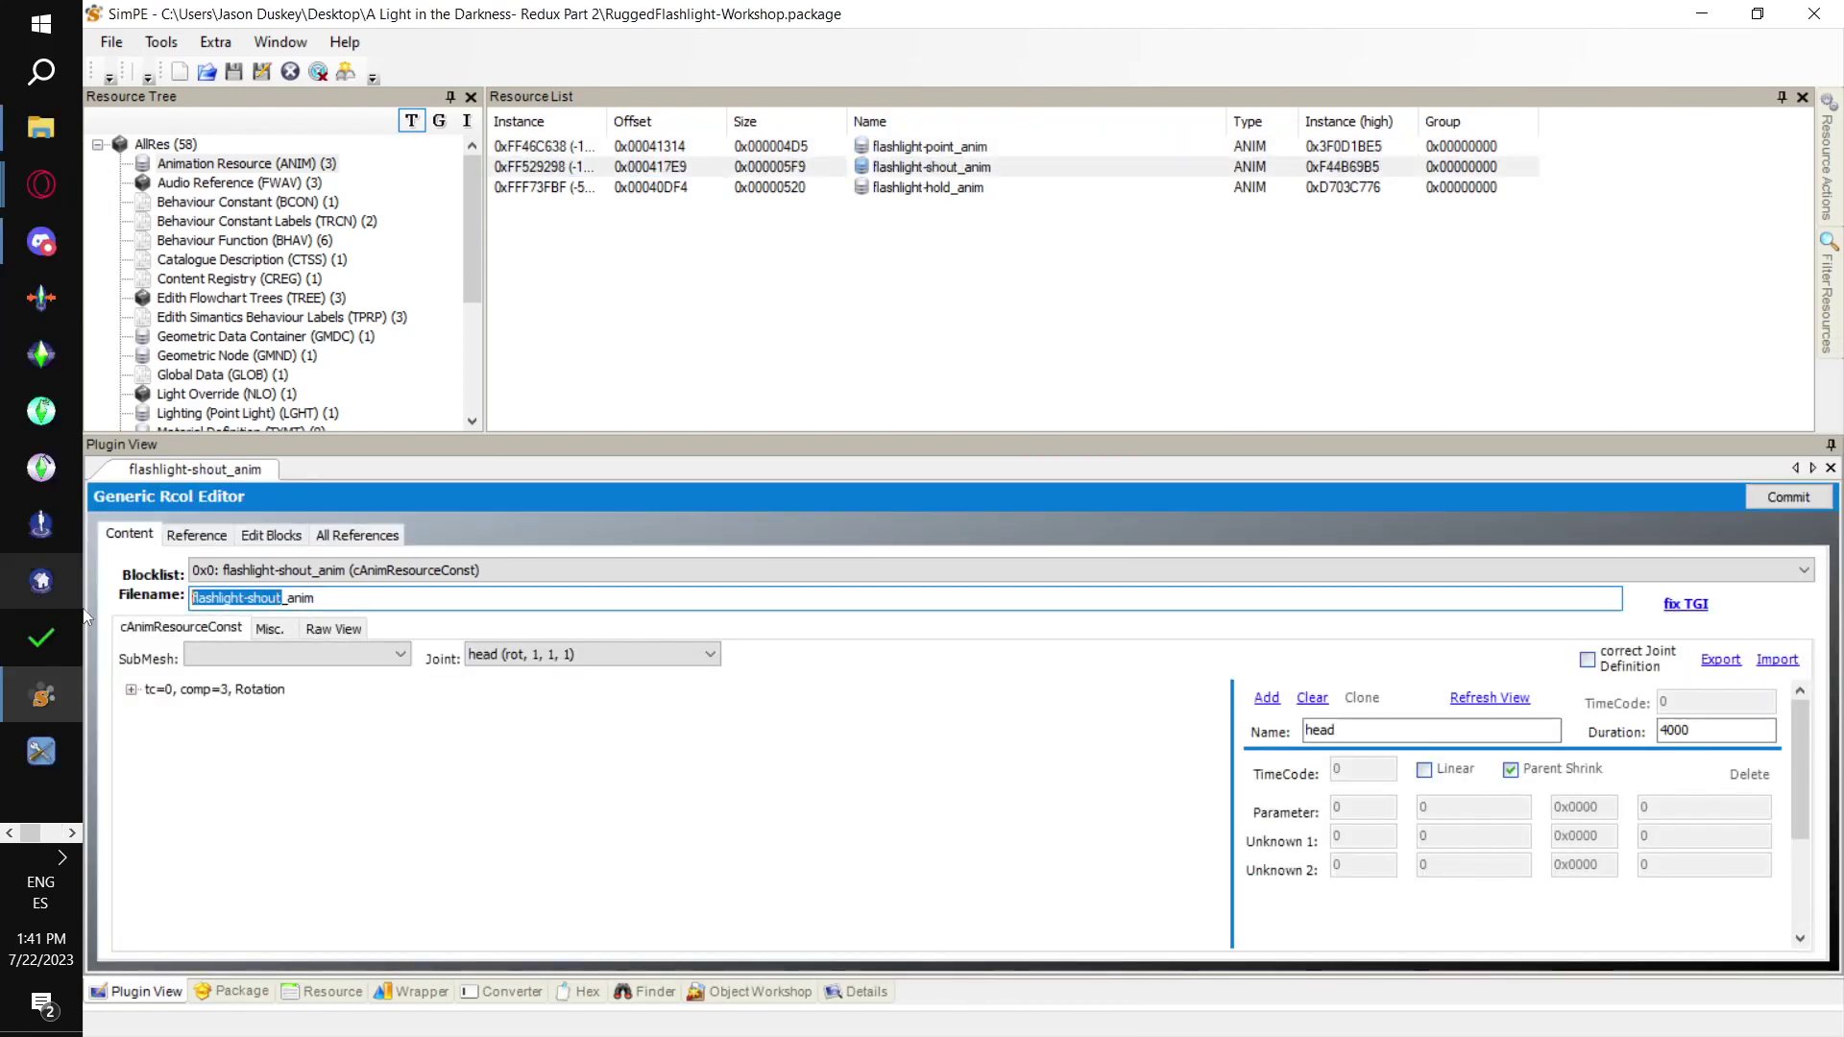
{"action": "key", "text": "alt+Tab"}
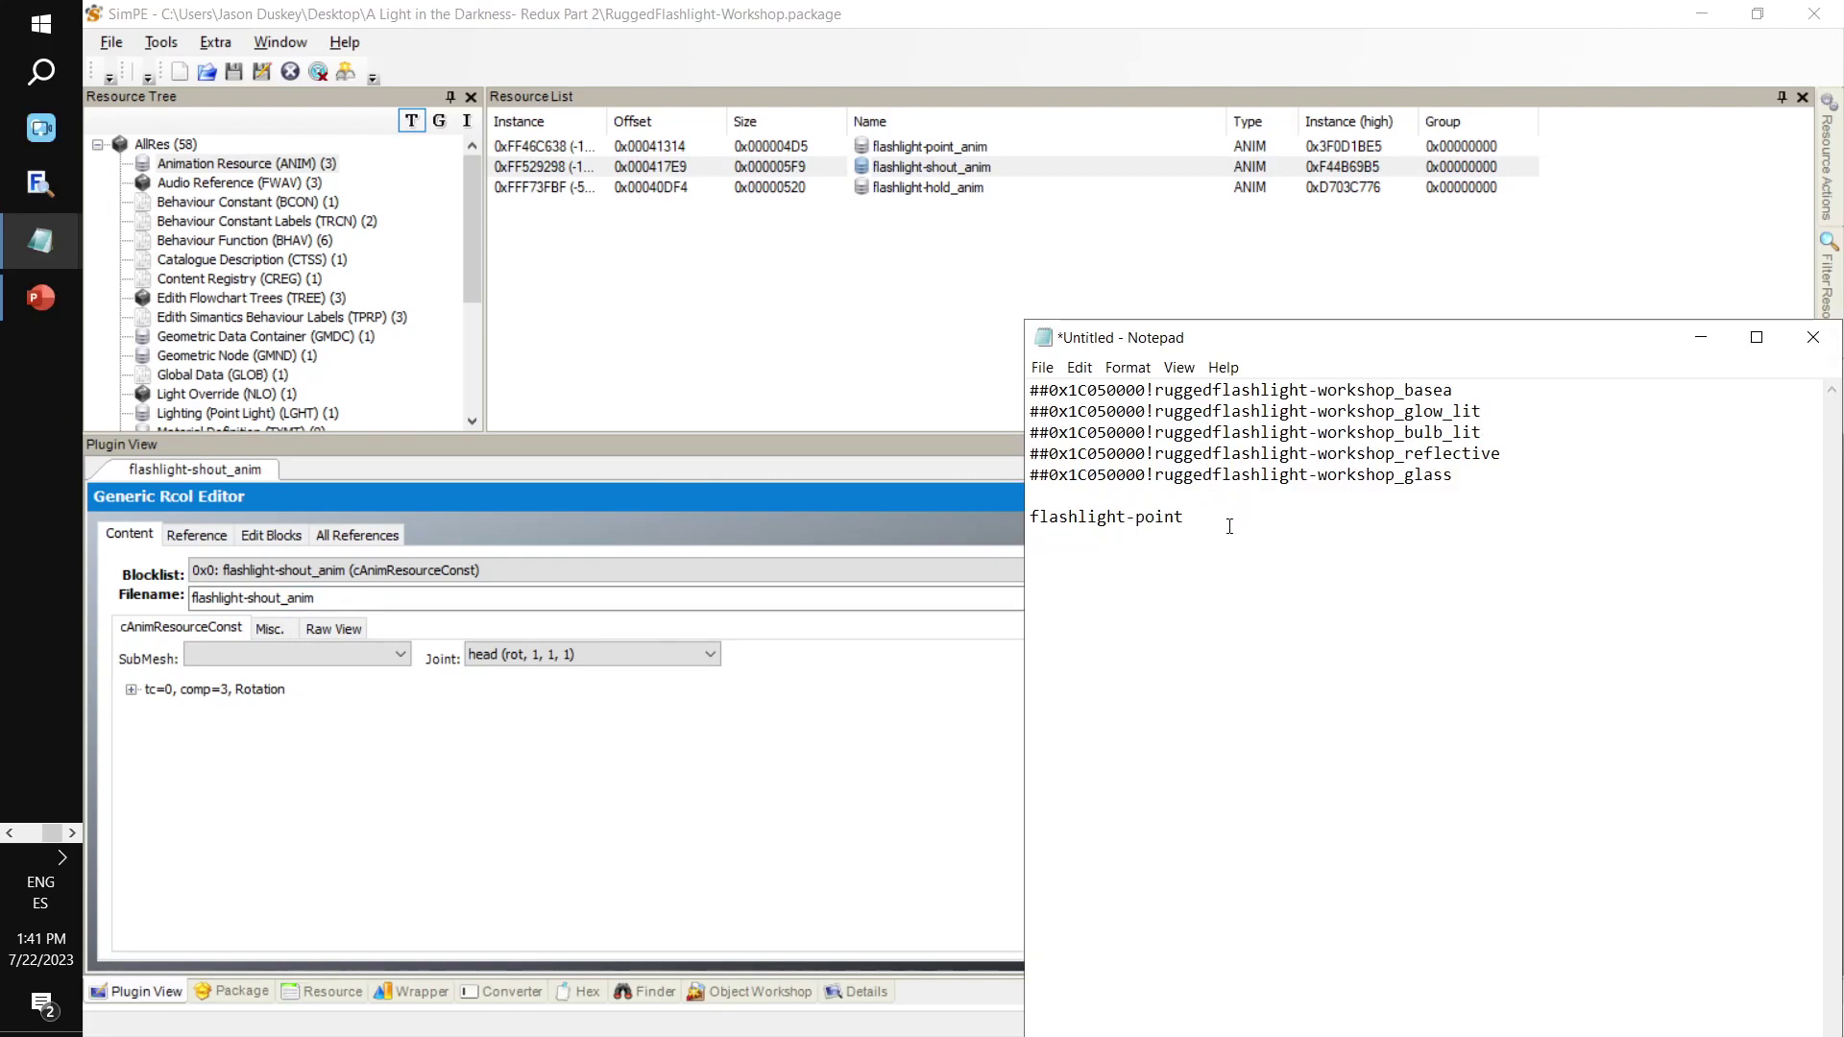
{"action": "key", "text": "Return"}
{"action": "type", "text": "flashlight-shout"}
Copy the name flashlight-hold from its animation resource's filename onto a new line below flashlight-shout in the Notepad notes
{"action": "left_click", "coordinate": [927, 187]}
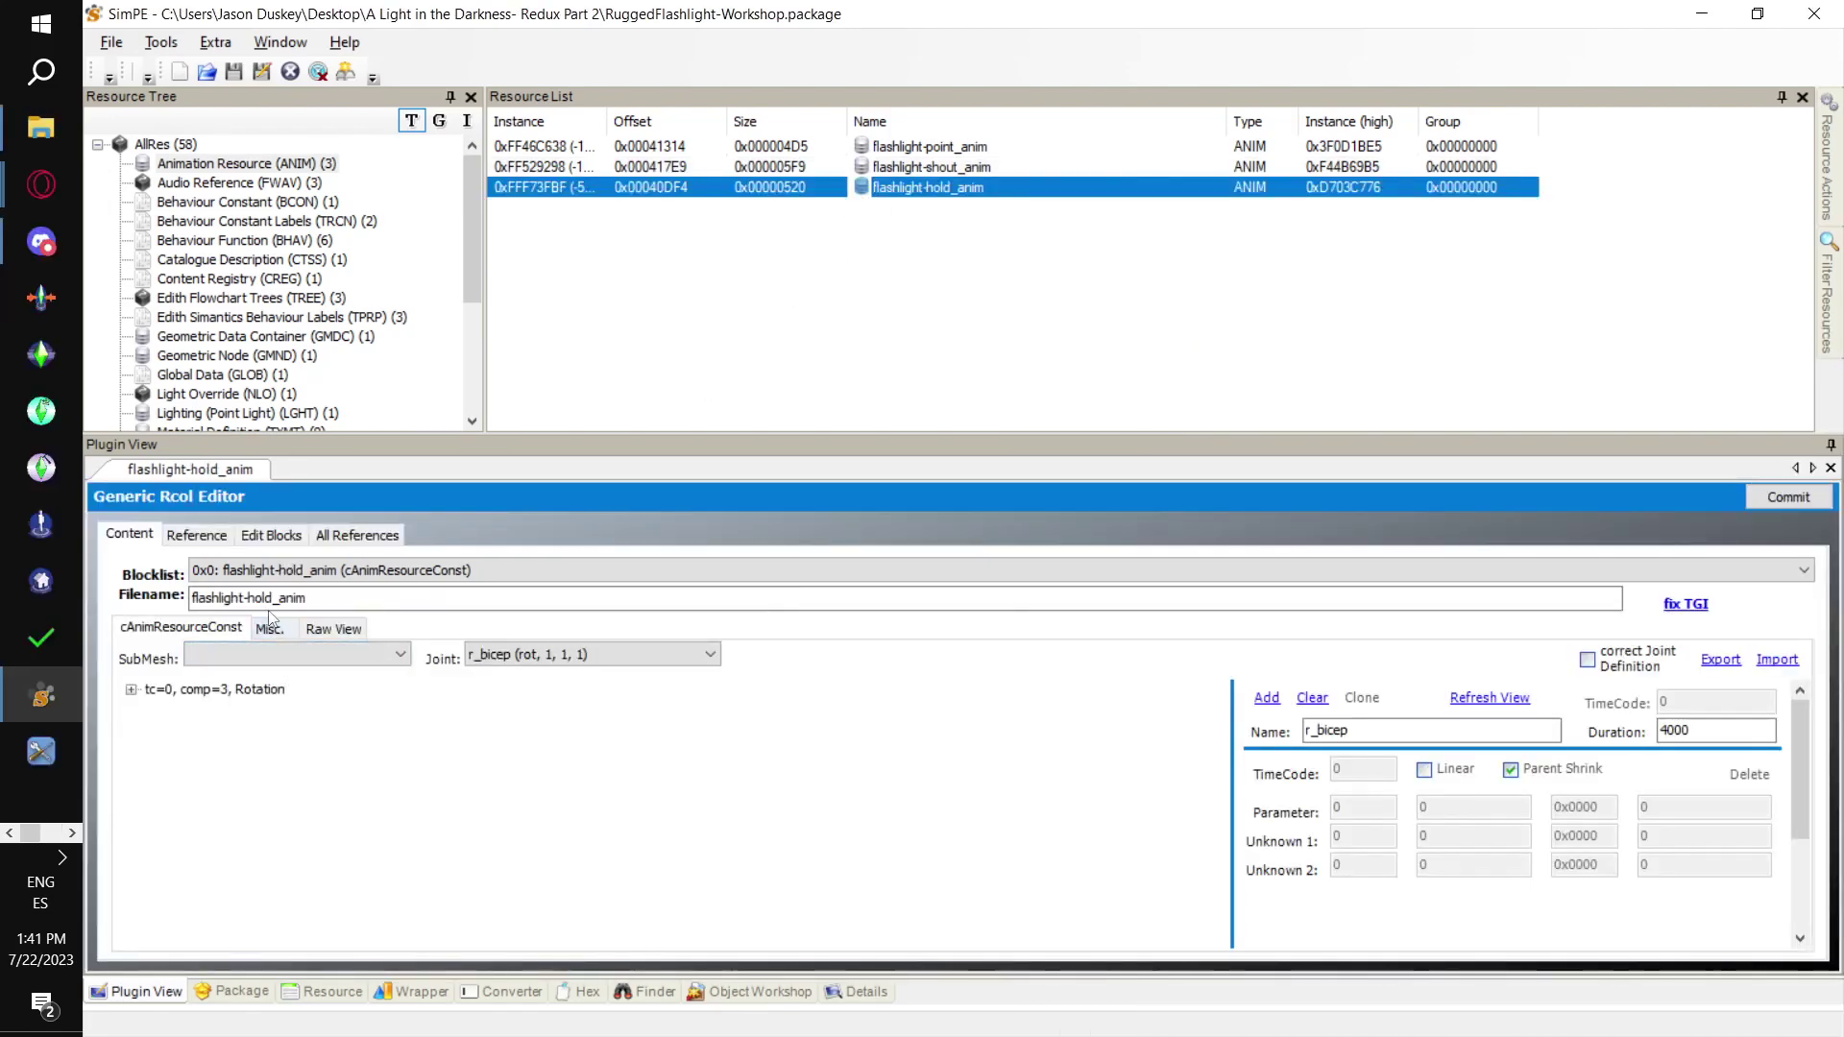
{"action": "left_click_drag", "start_coordinate": [274, 598], "coordinate": [191, 598]}
{"action": "key", "text": "ctrl+c"}
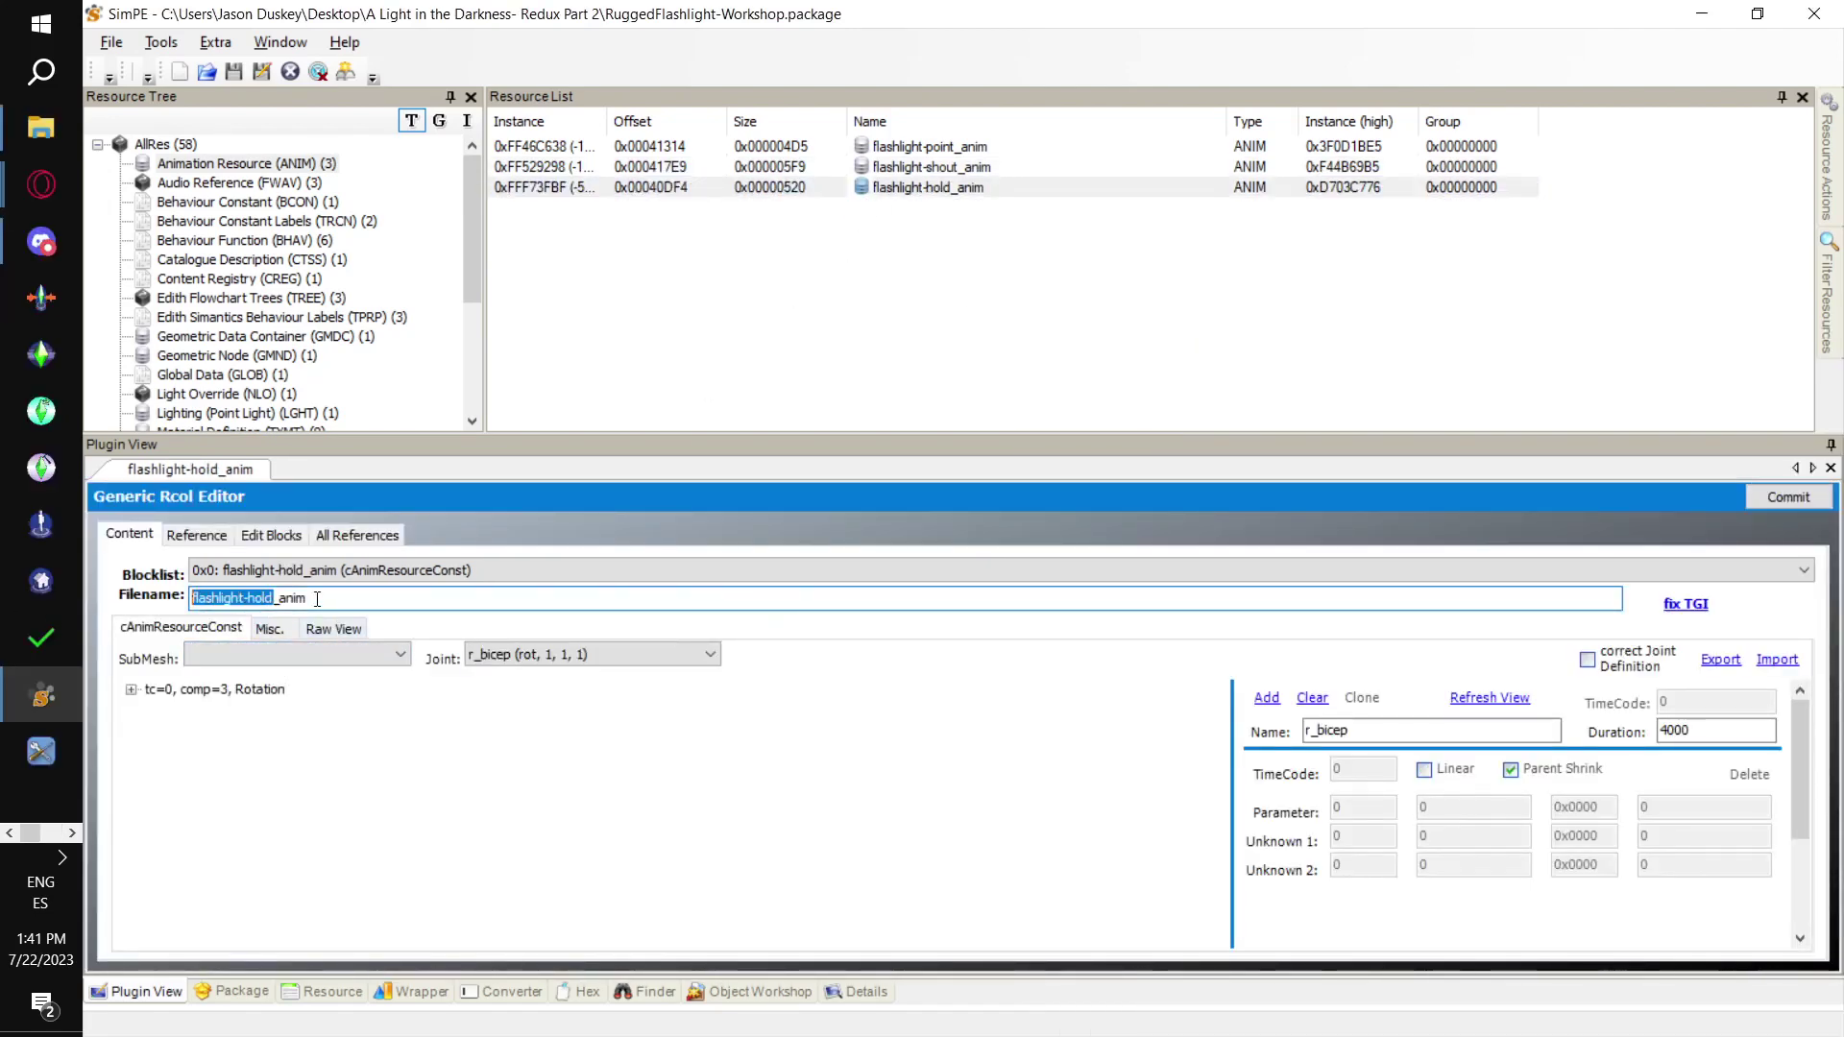
{"action": "key", "text": "alt+Tab"}
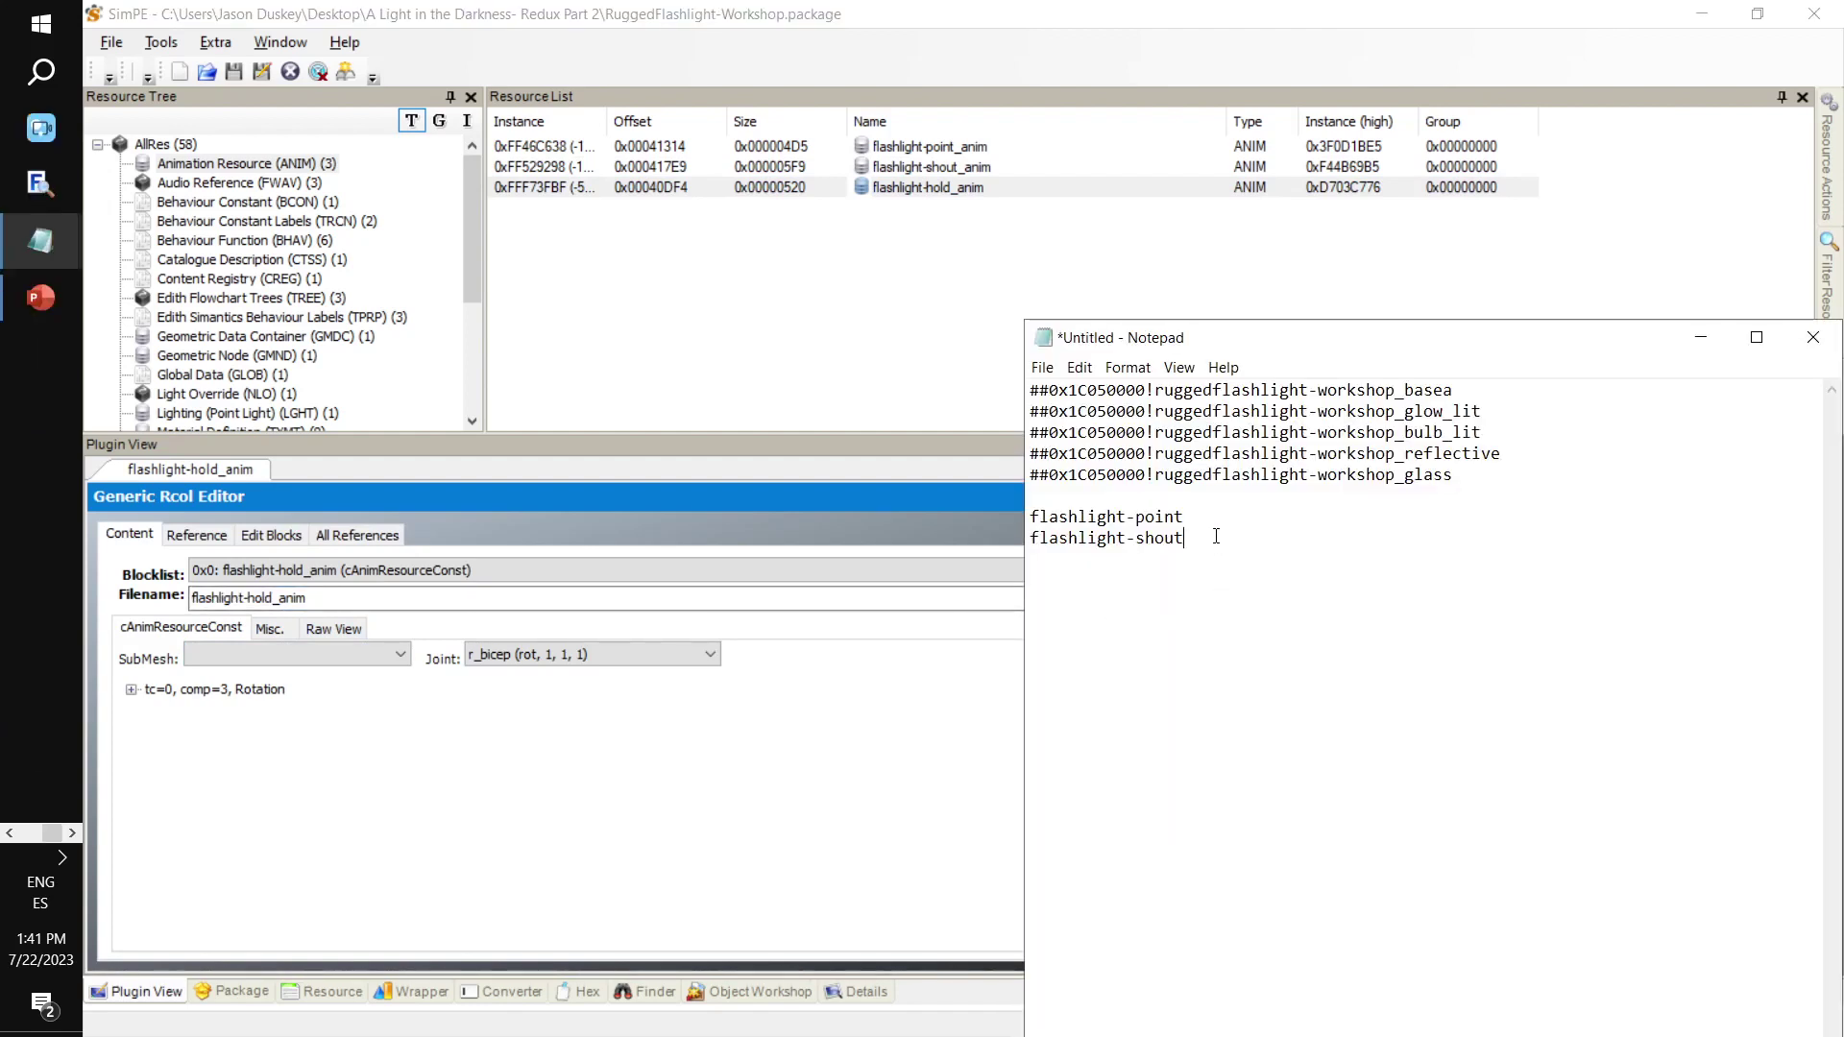
{"action": "key", "text": "ctrl+v"}
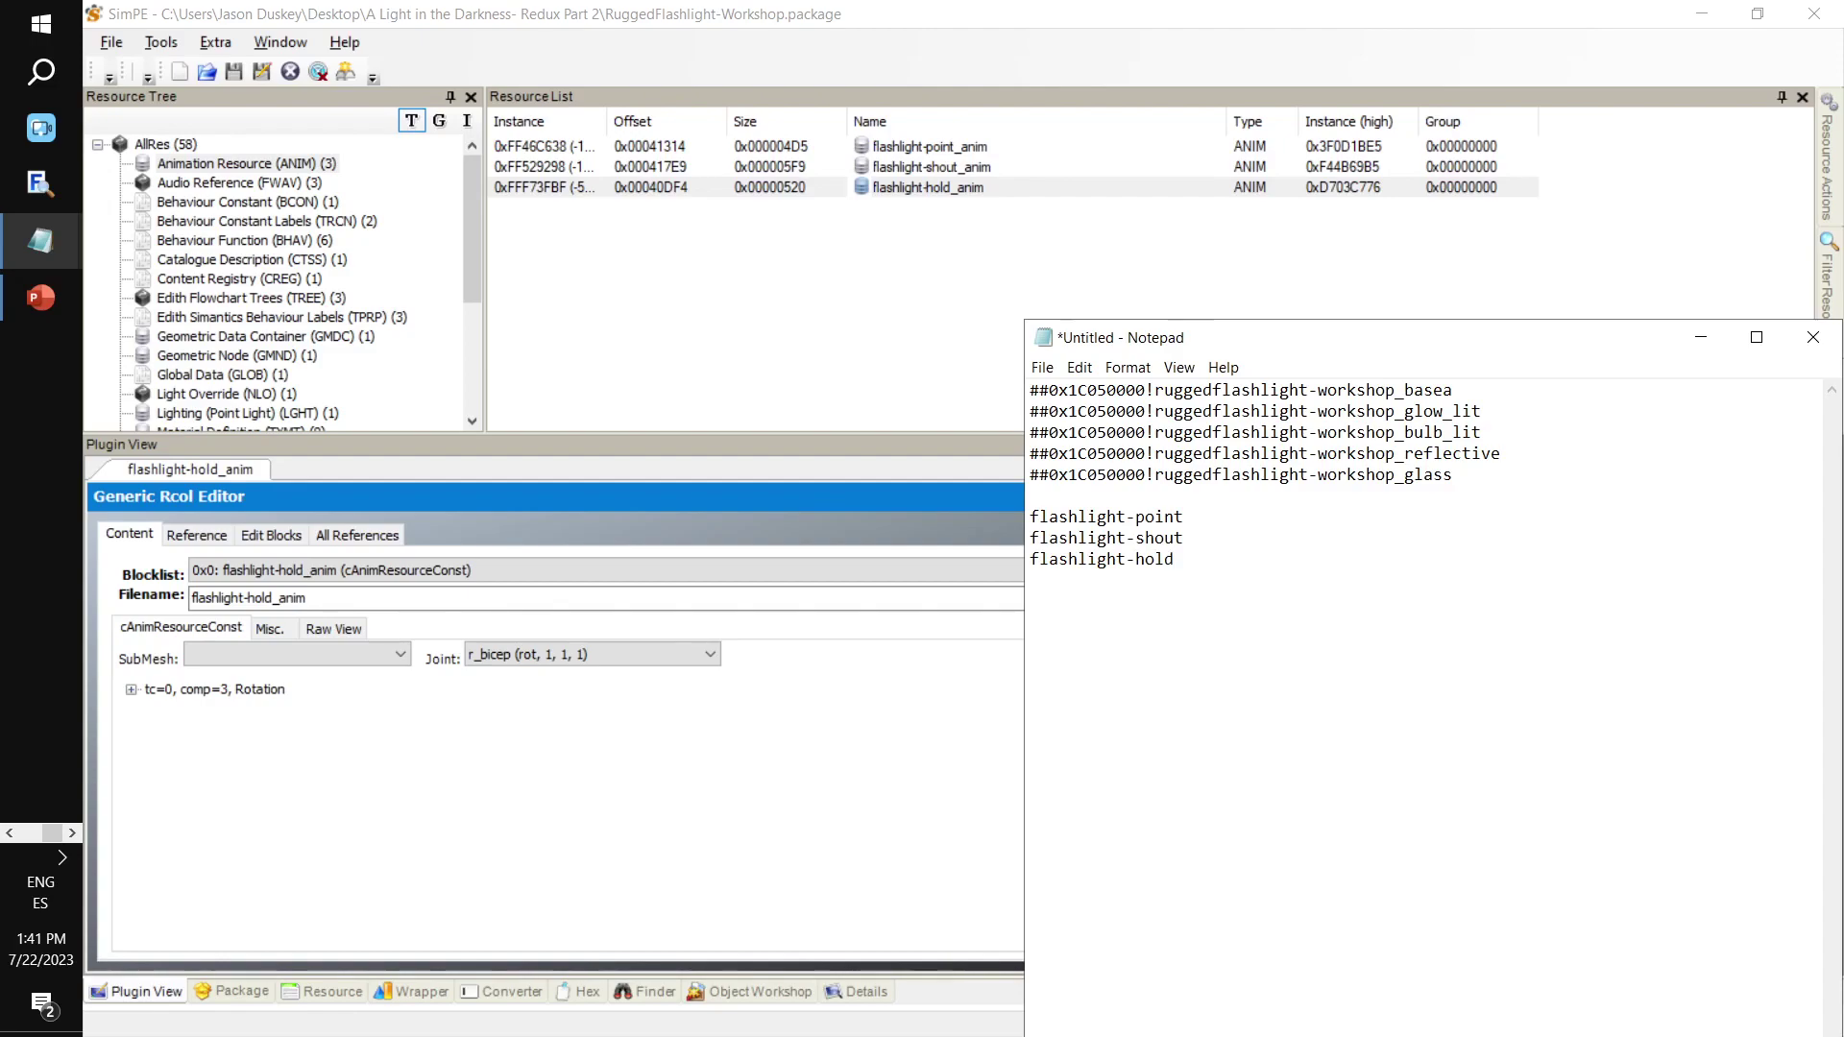
{"action": "key", "text": "alt+Tab"}
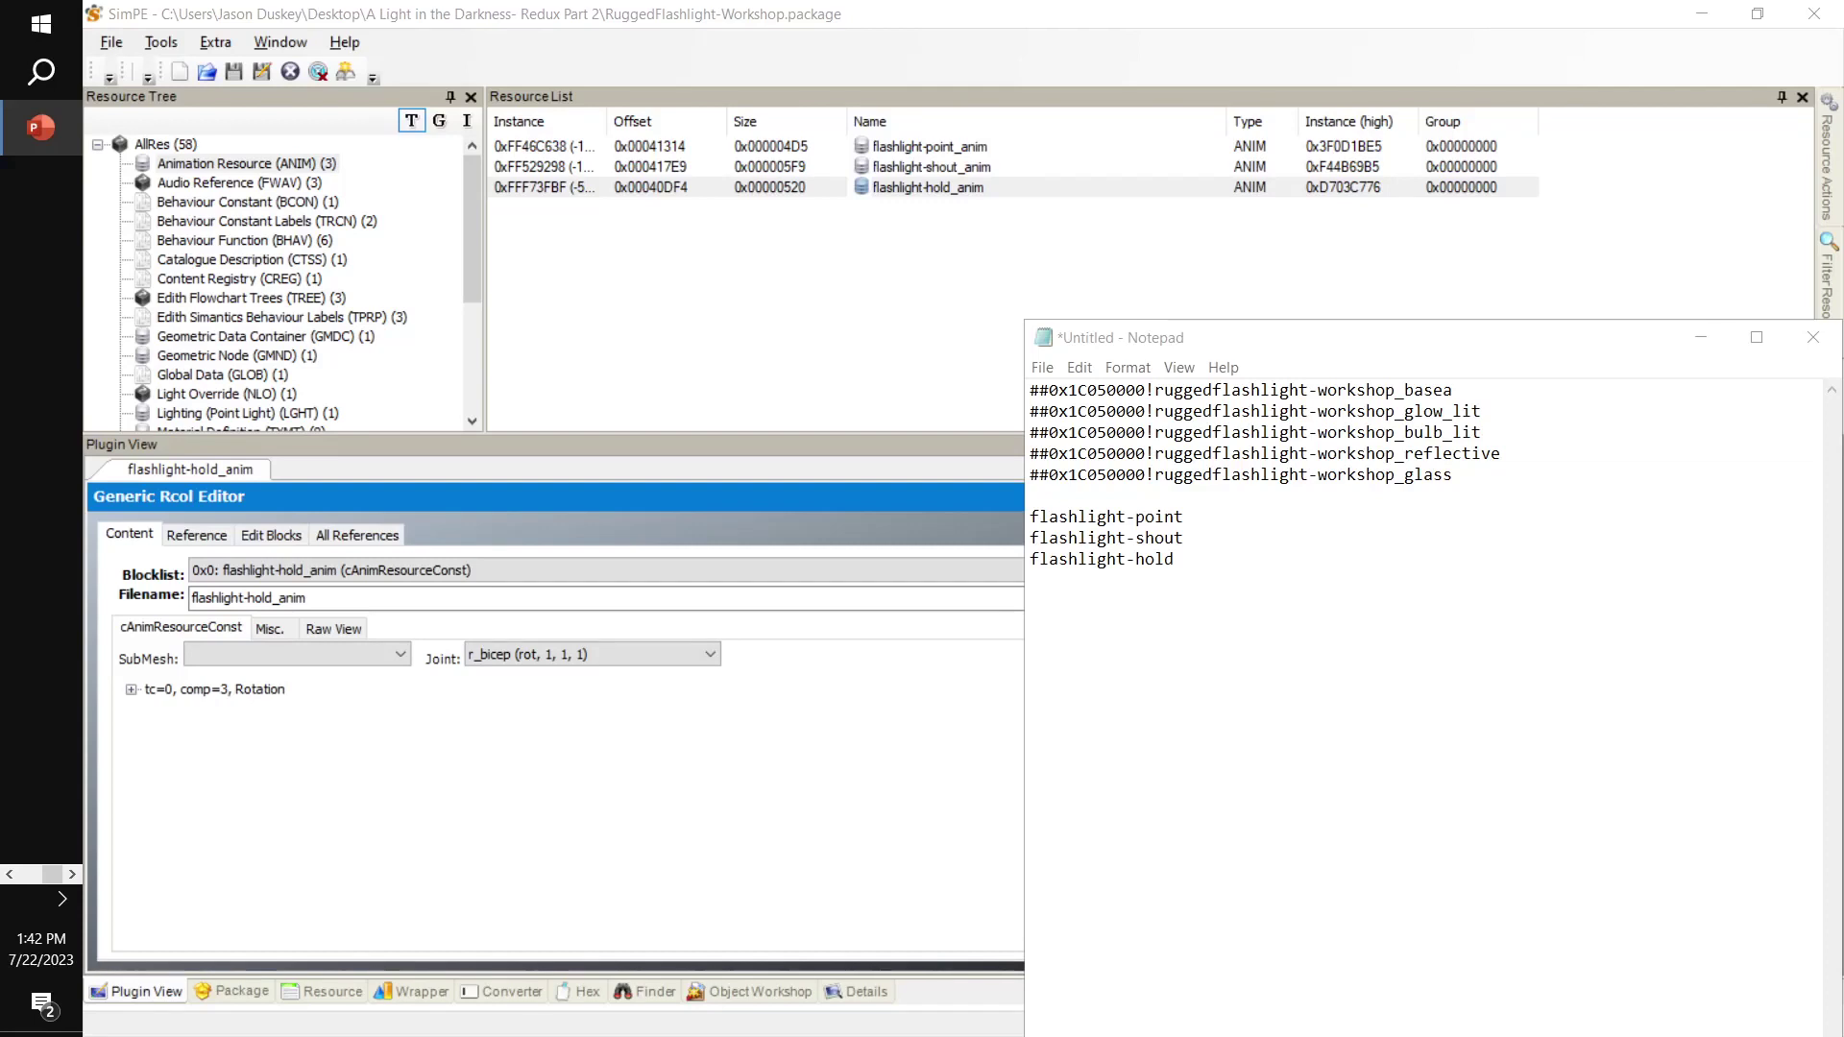
Open the Anims - Poses text list from the package's Text Lists and select the text of string 0x0000
{"action": "scroll", "coordinate": [307, 338], "scroll_direction": "down", "scroll_amount": 4}
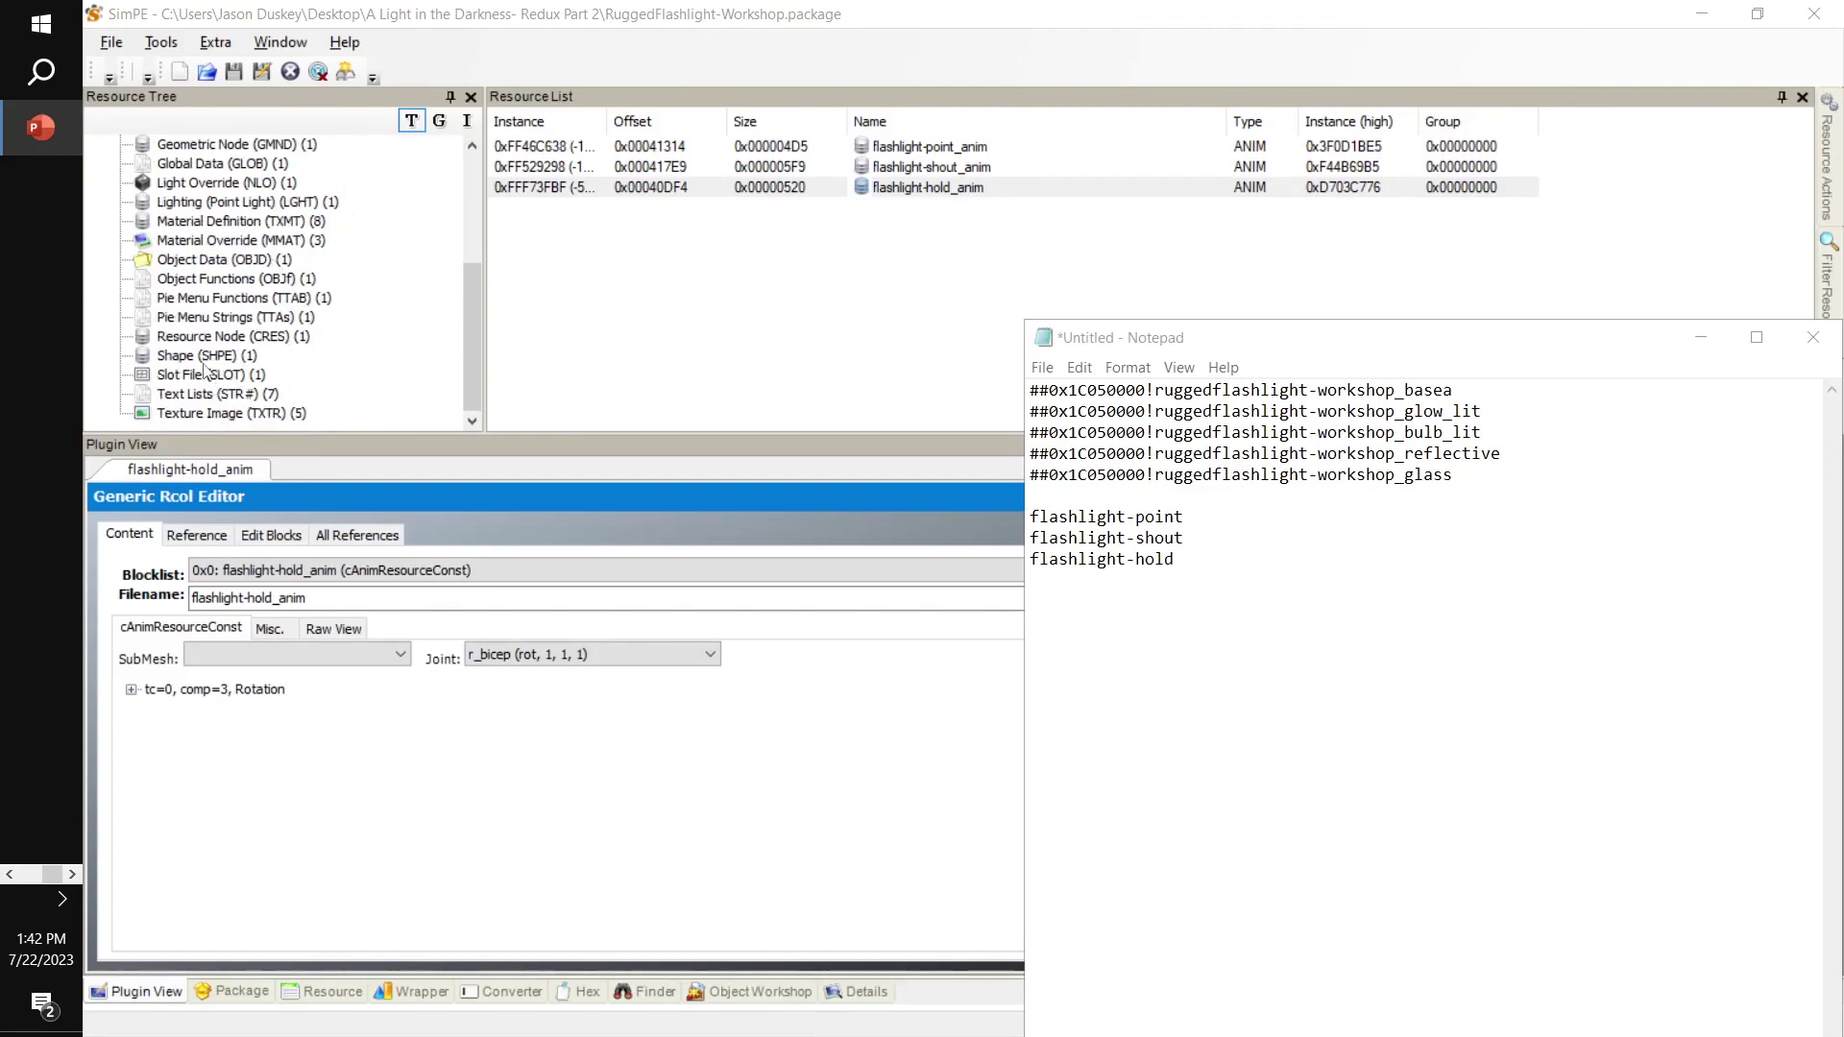
{"action": "left_click", "coordinate": [217, 394]}
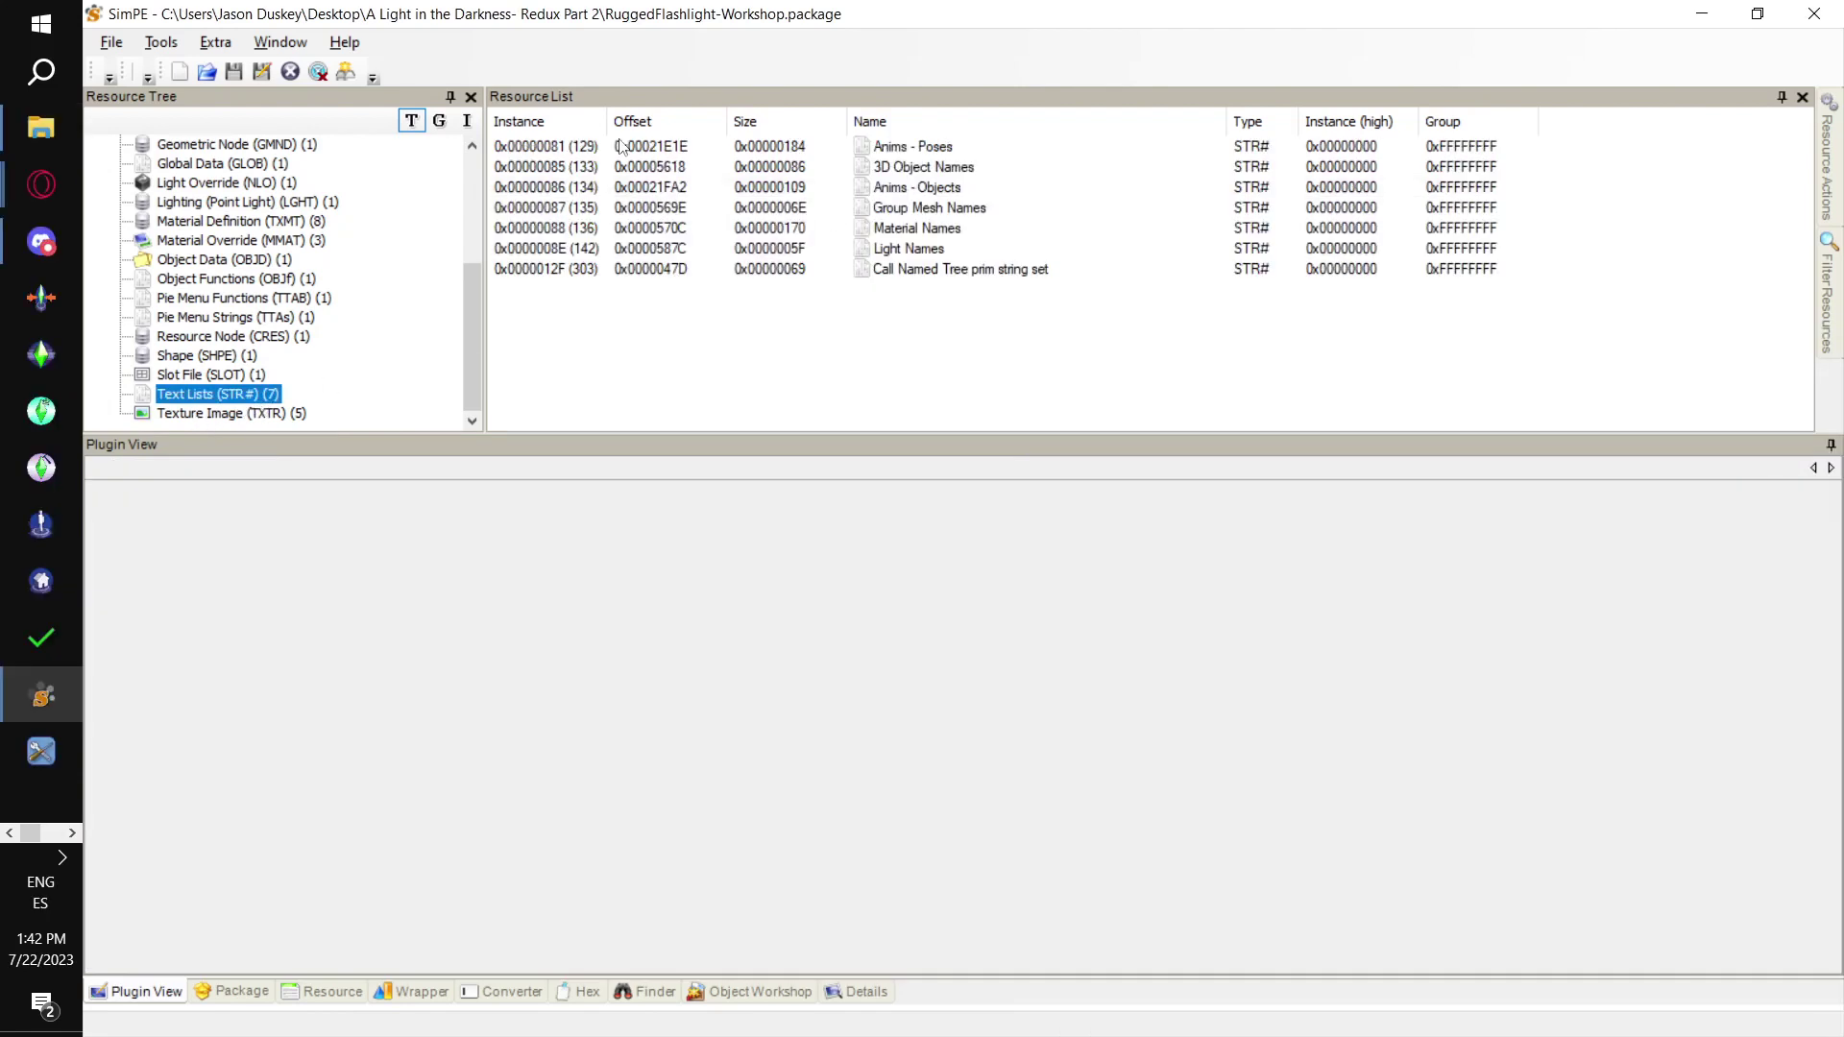
{"action": "left_click", "coordinate": [590, 148]}
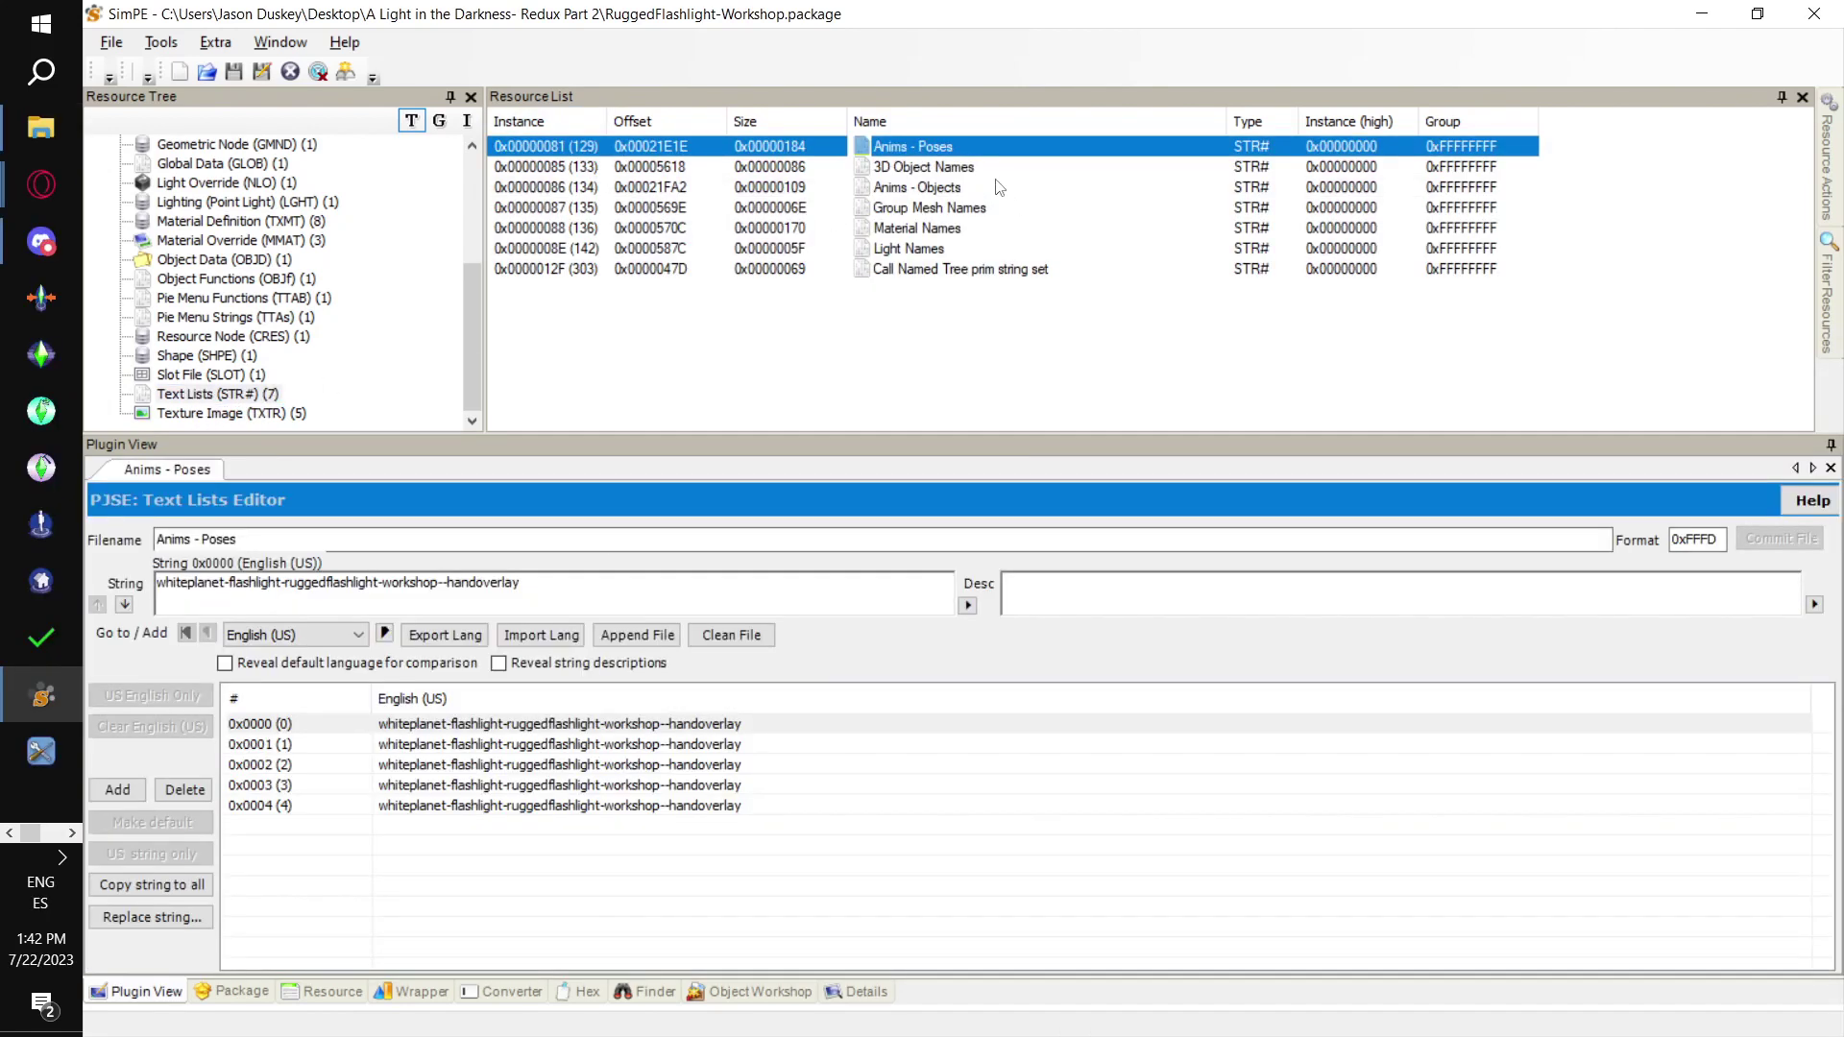
{"action": "left_click", "coordinate": [722, 728]}
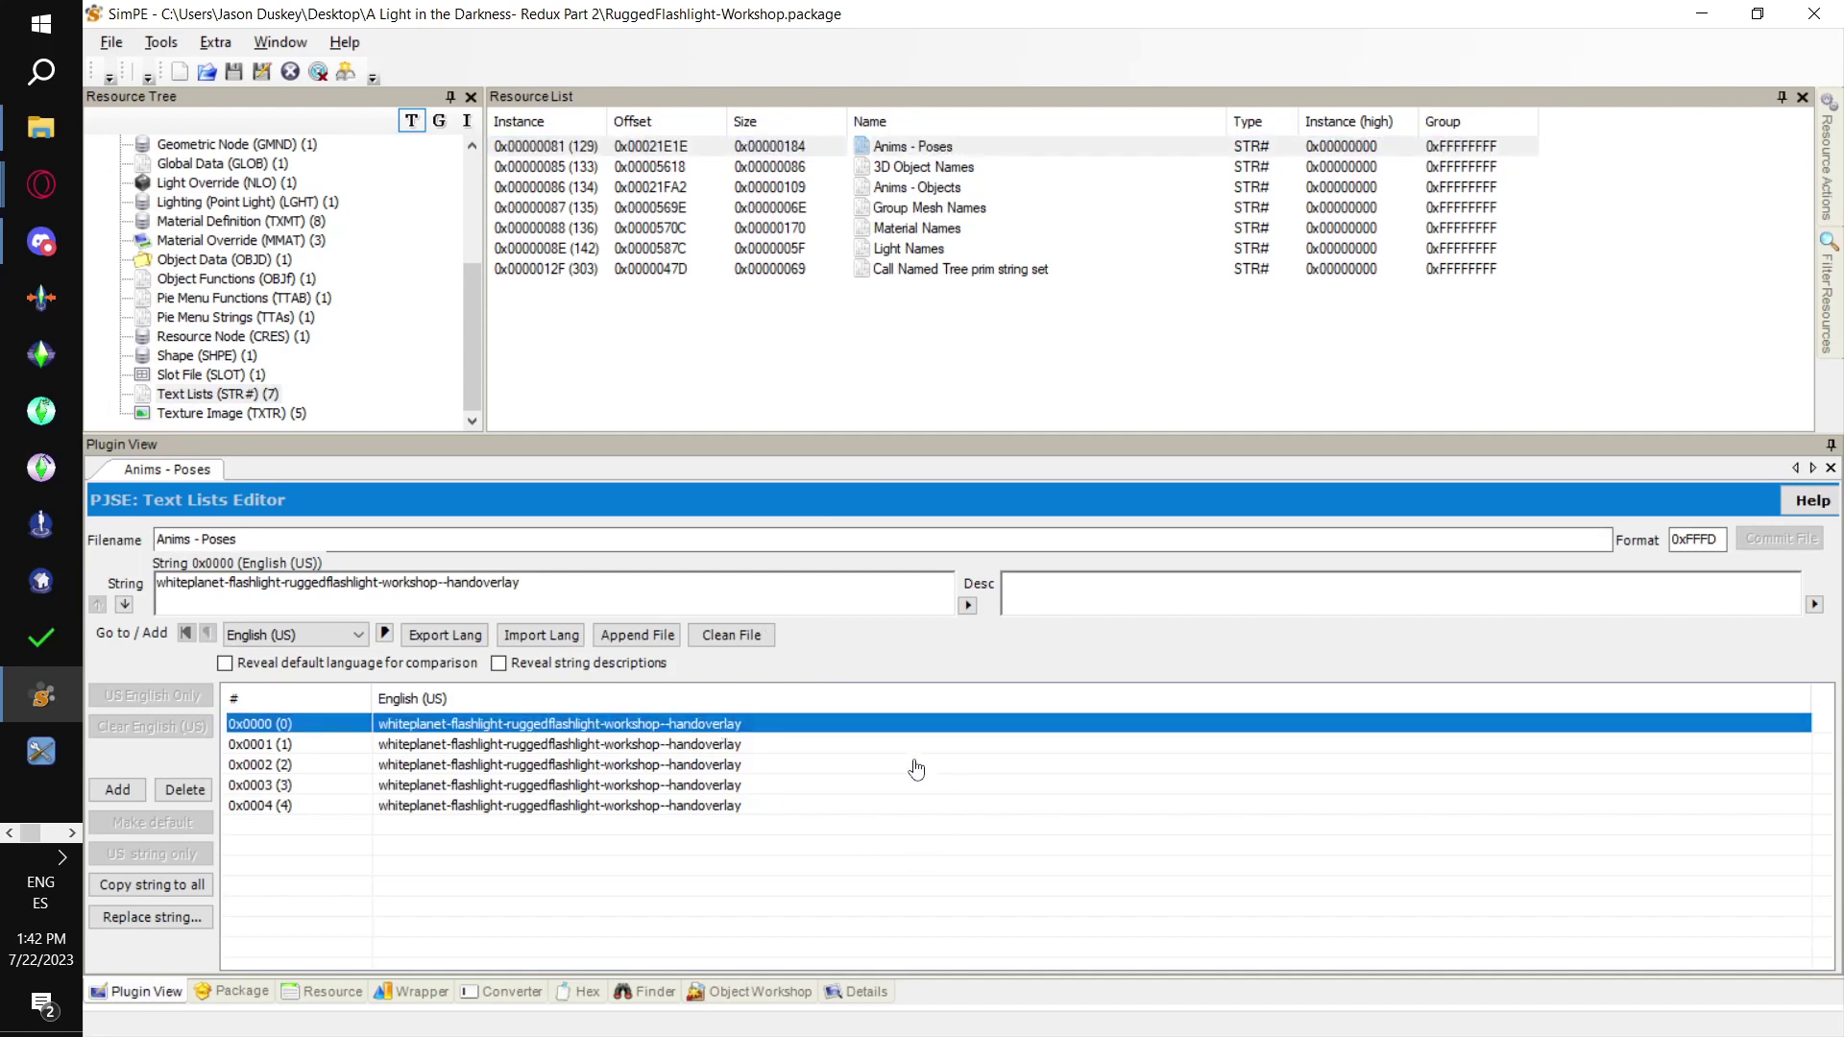
{"action": "key", "text": "alt"}
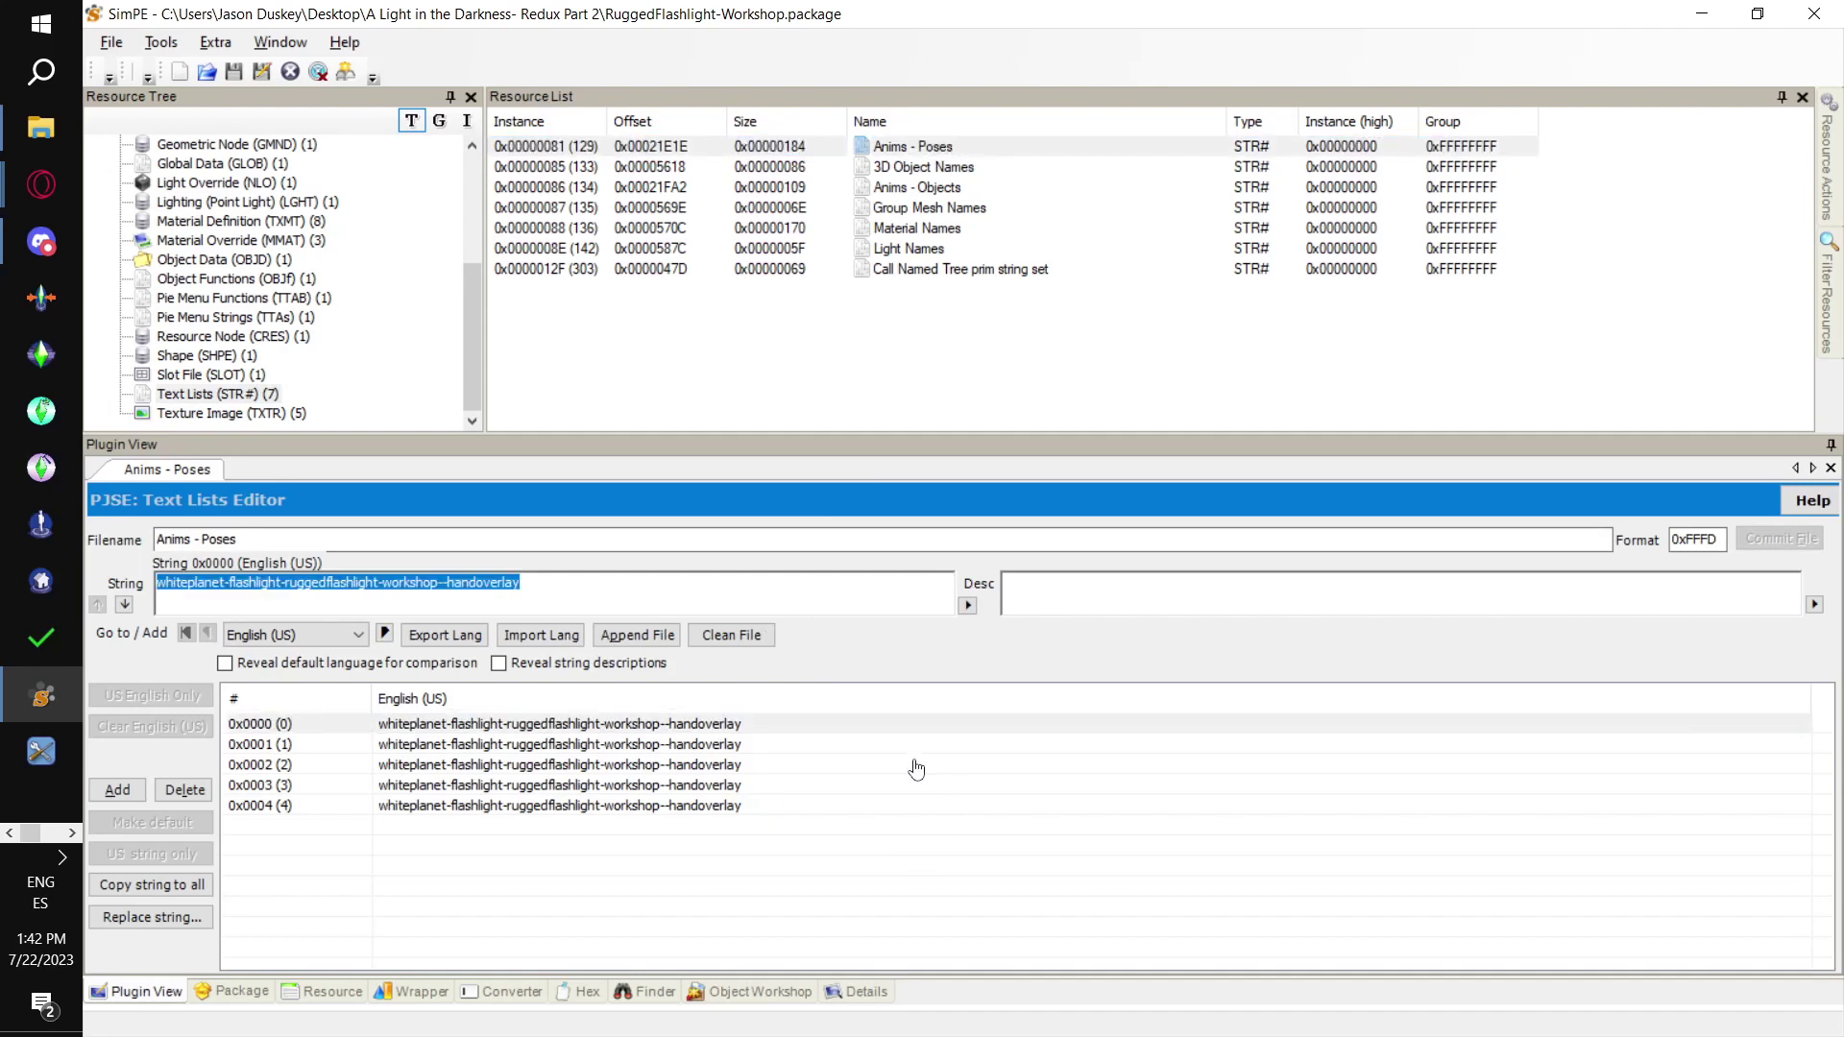
{"action": "key", "text": "ctrl+super+Right"}
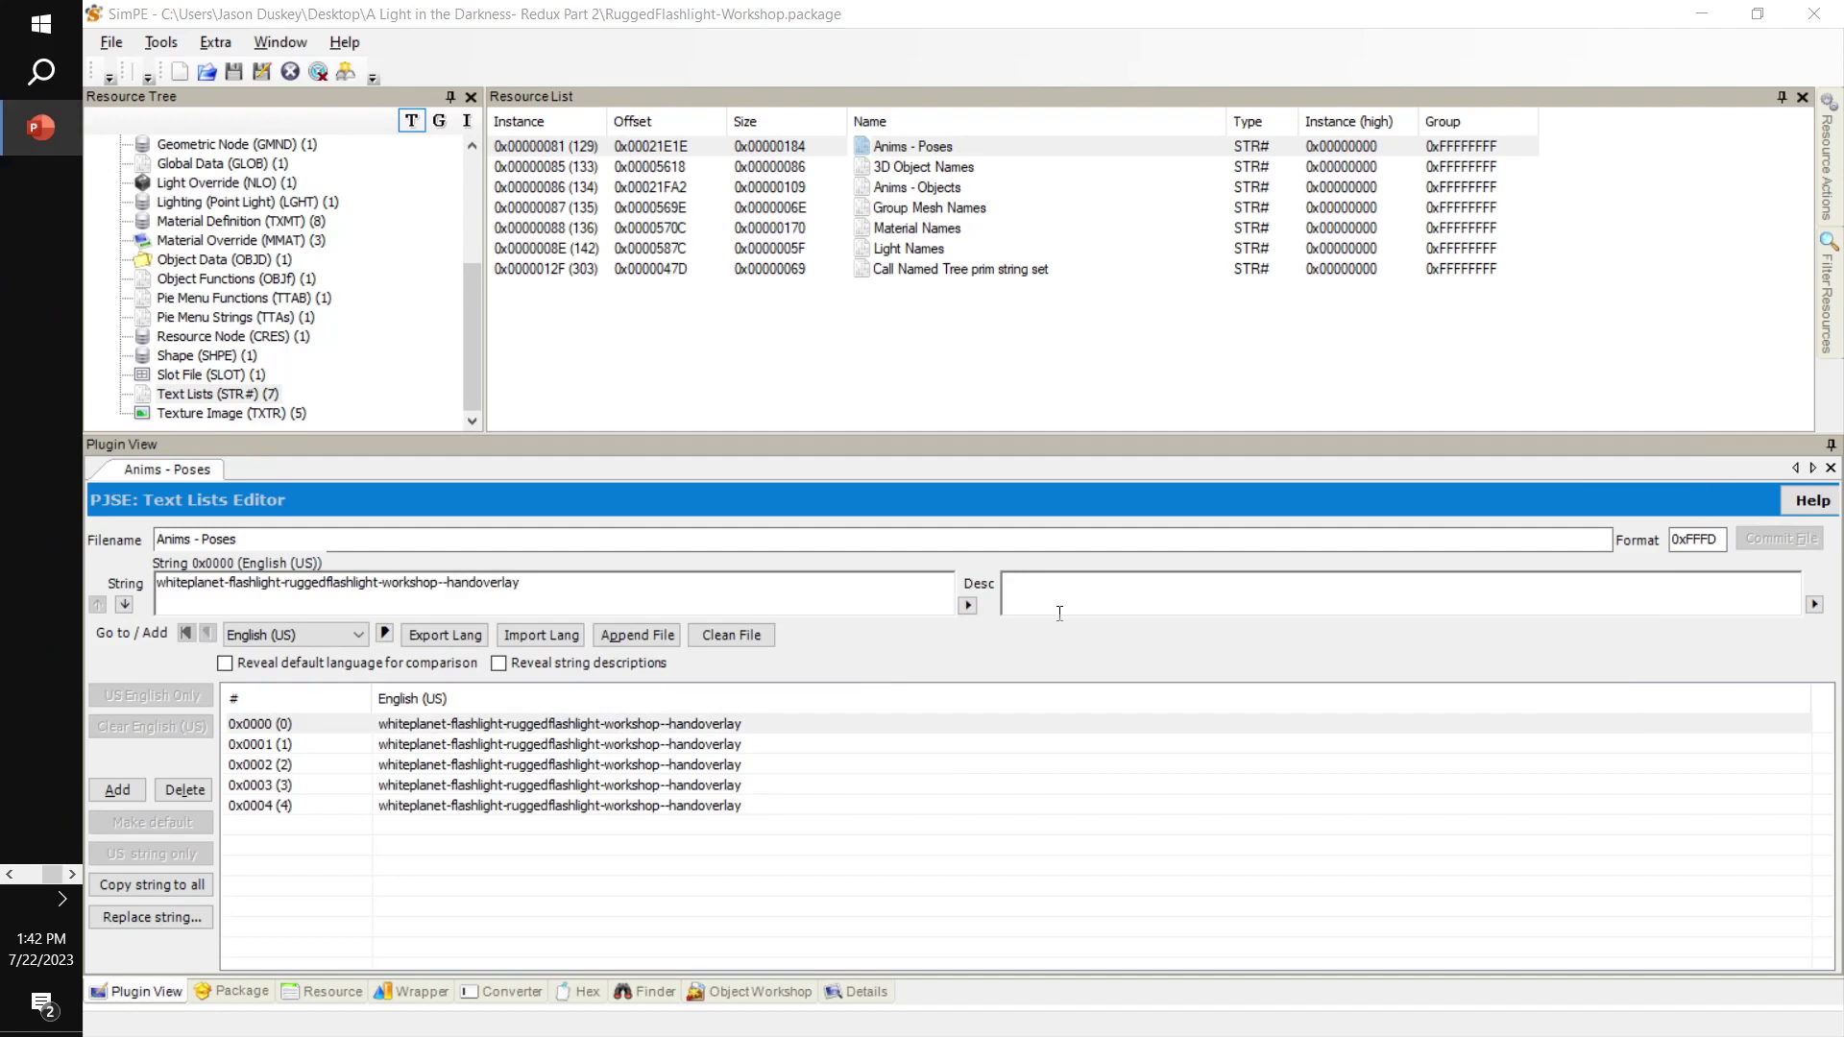
{"action": "key", "text": "ctrl+super+Left"}
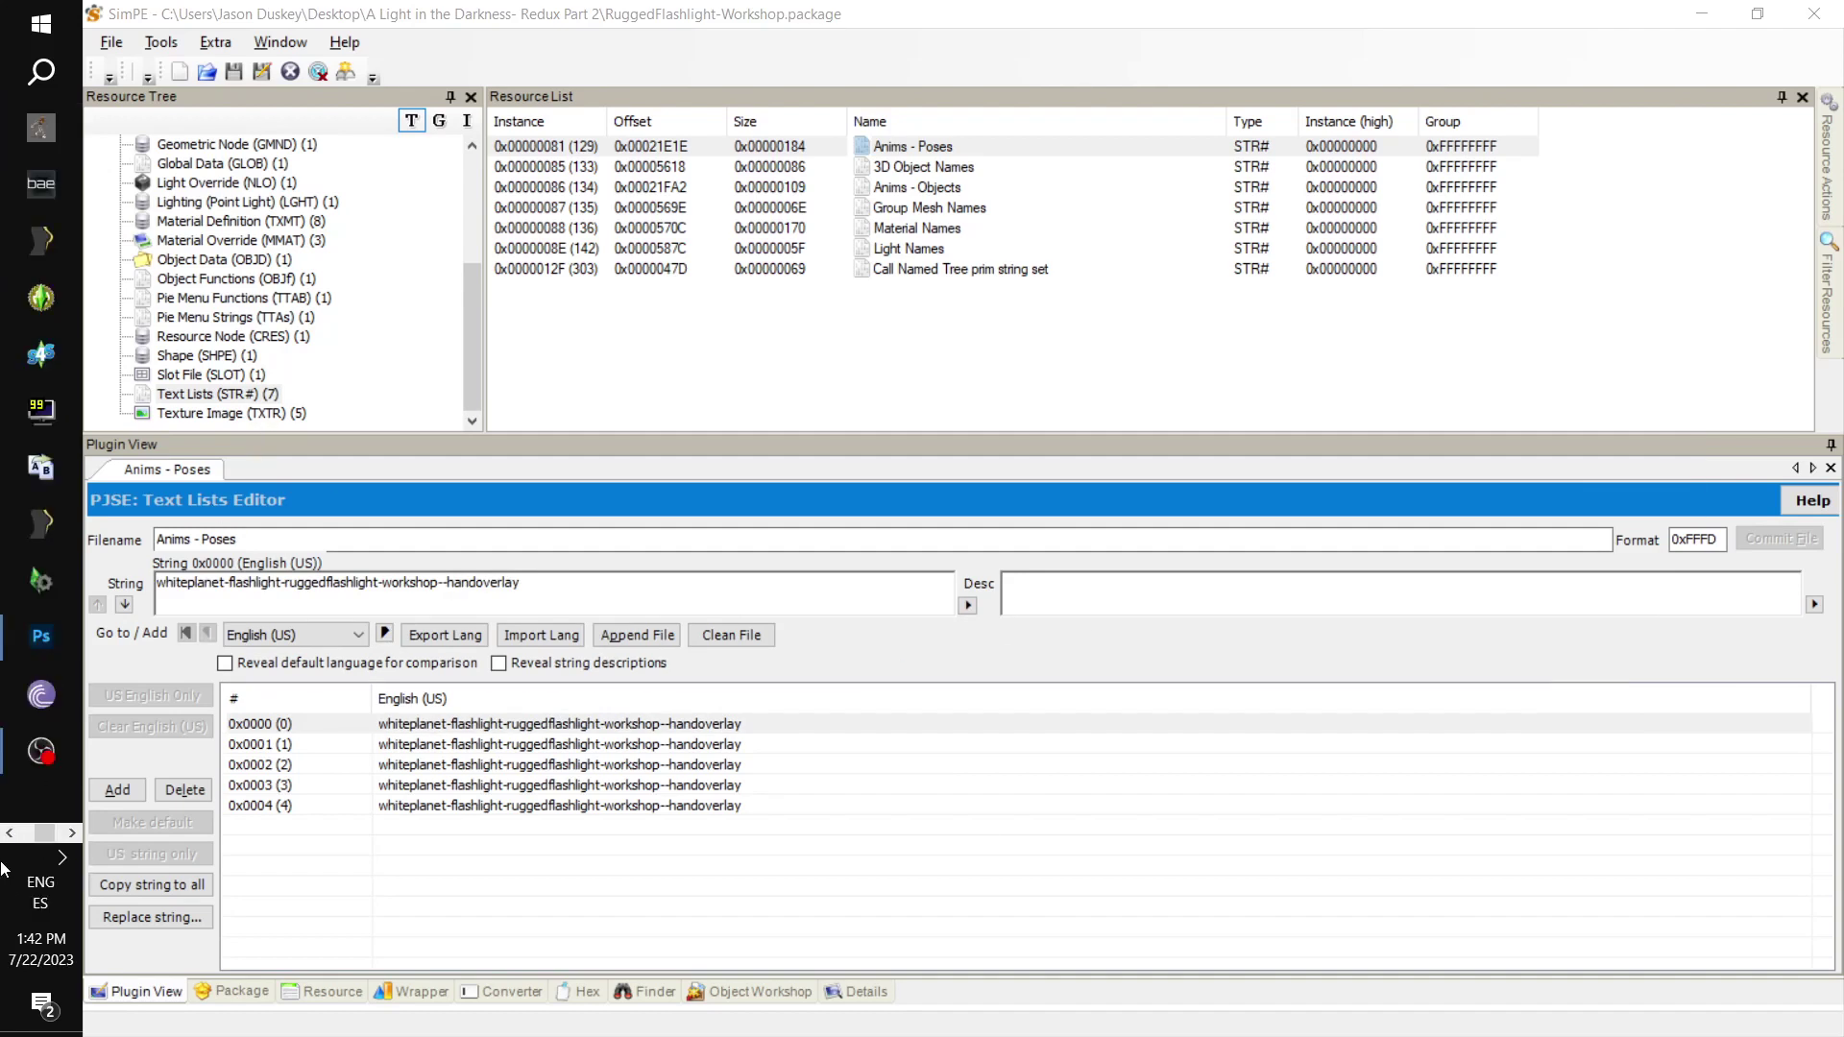
Replace string 0x0000 of the Anims - Poses text list with flashlight-hold, copied from the Notepad notes
{"action": "left_click", "coordinate": [70, 831]}
{"action": "mouse_move", "coordinate": [22, 237]}
{"action": "left_click", "coordinate": [168, 370]}
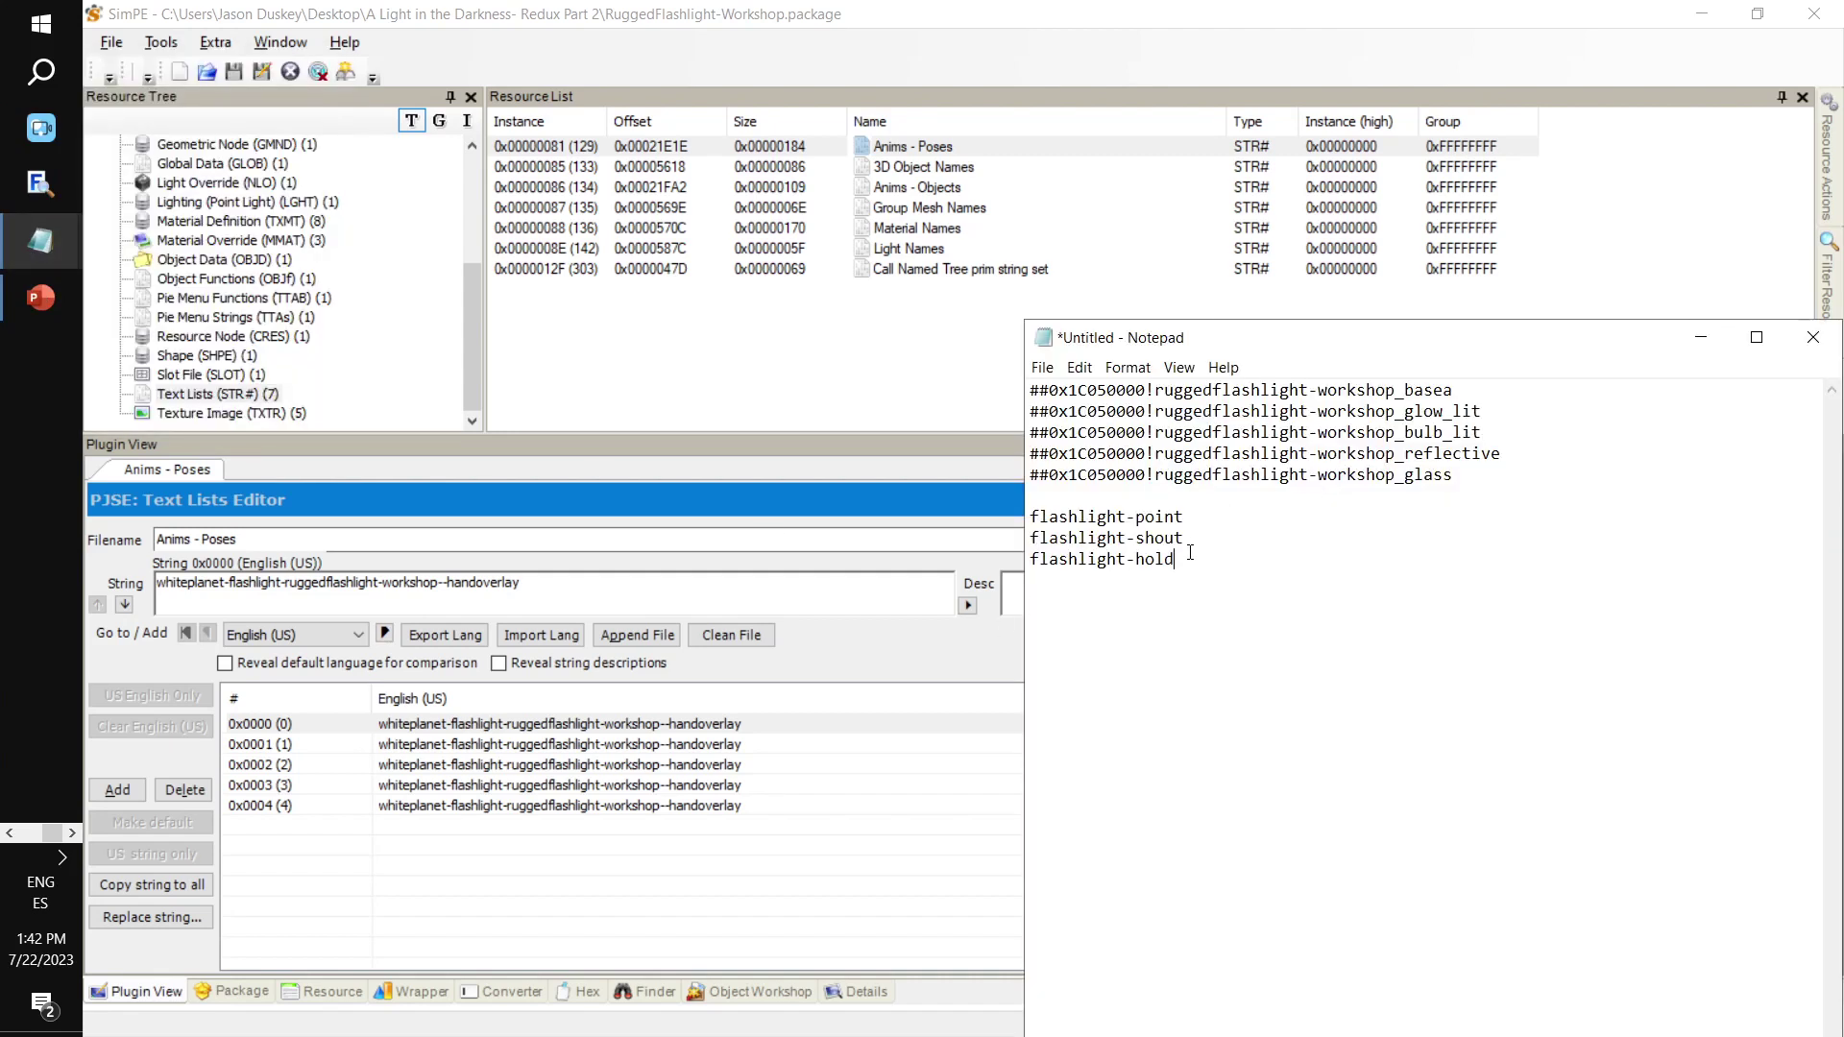
{"action": "left_click_drag", "start_coordinate": [1172, 561], "coordinate": [1031, 561]}
{"action": "key", "text": "ctrl+c"}
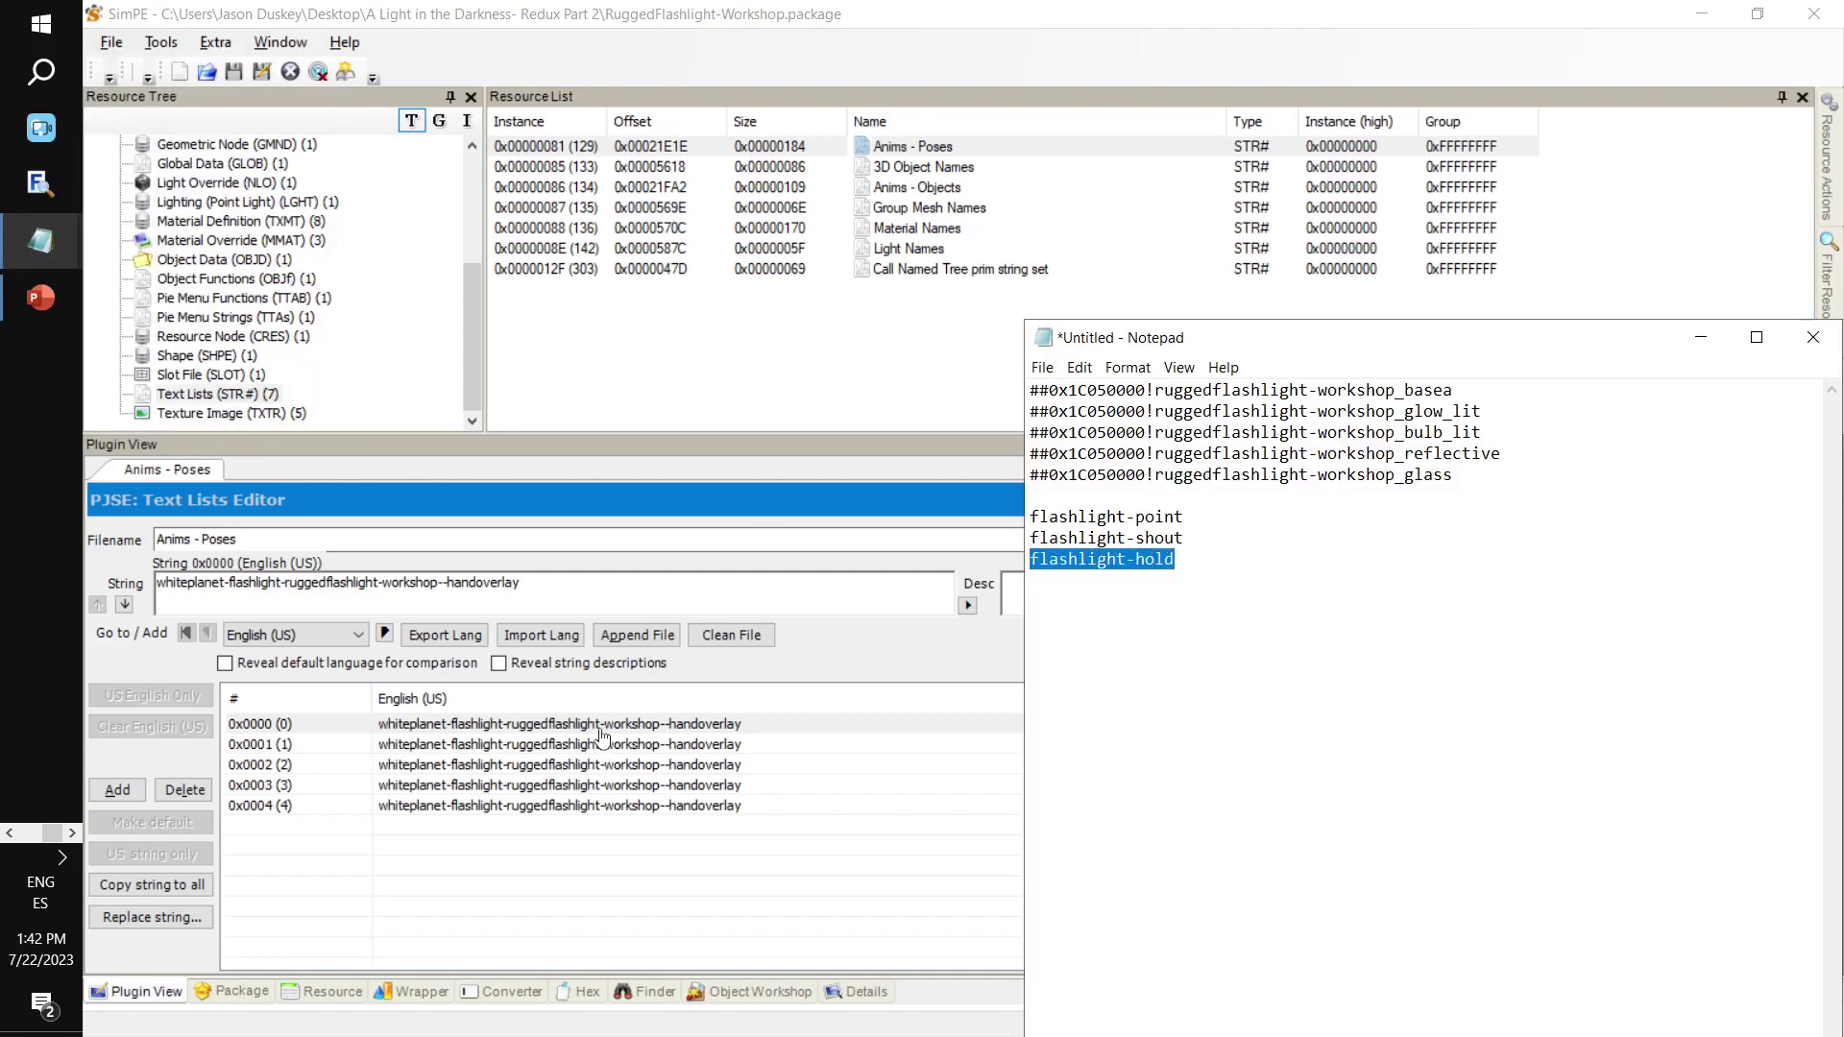
{"action": "left_click", "coordinate": [544, 585]}
{"action": "key", "text": "ctrl+v"}
Replace string 0x0001 of the Anims - Poses text list with flashlight-point, copied from the Notepad notes
{"action": "key", "text": "alt+Tab"}
{"action": "left_click_drag", "start_coordinate": [1199, 535], "coordinate": [1027, 541]}
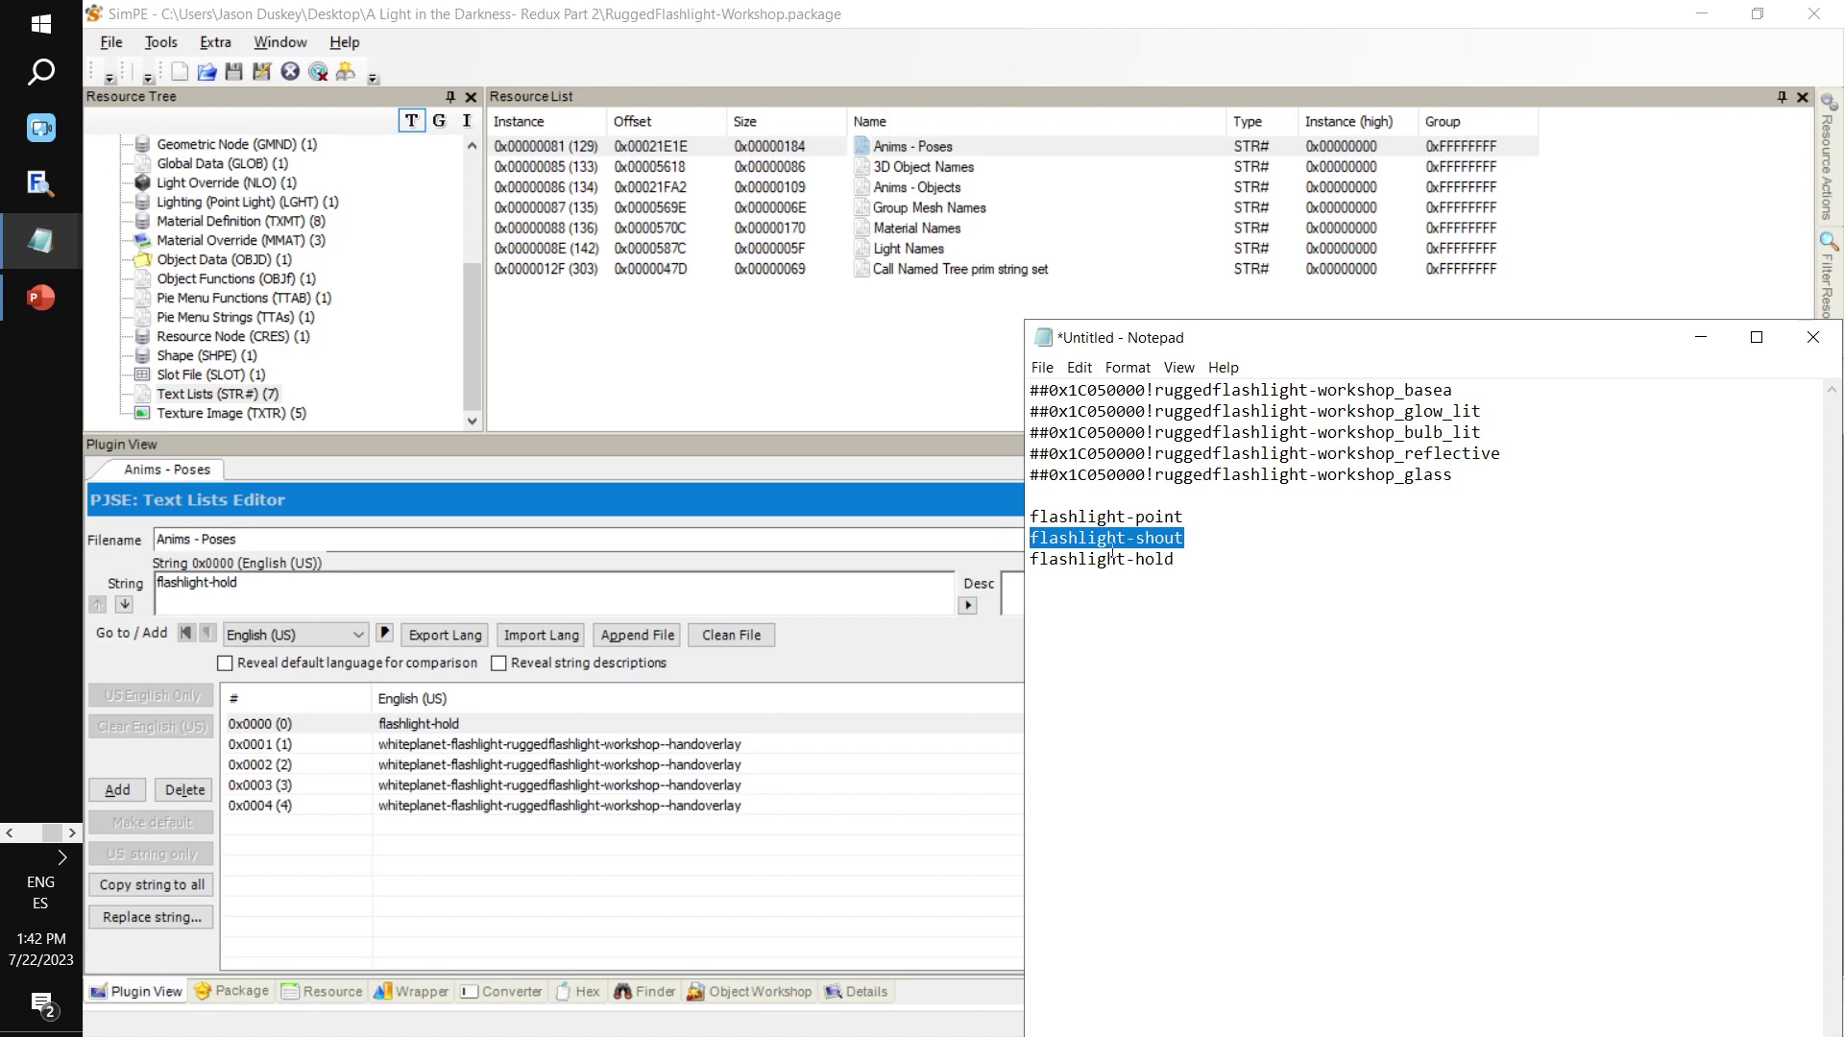
{"action": "left_click_drag", "start_coordinate": [1184, 516], "coordinate": [1020, 518]}
{"action": "key", "text": "ctrl+c"}
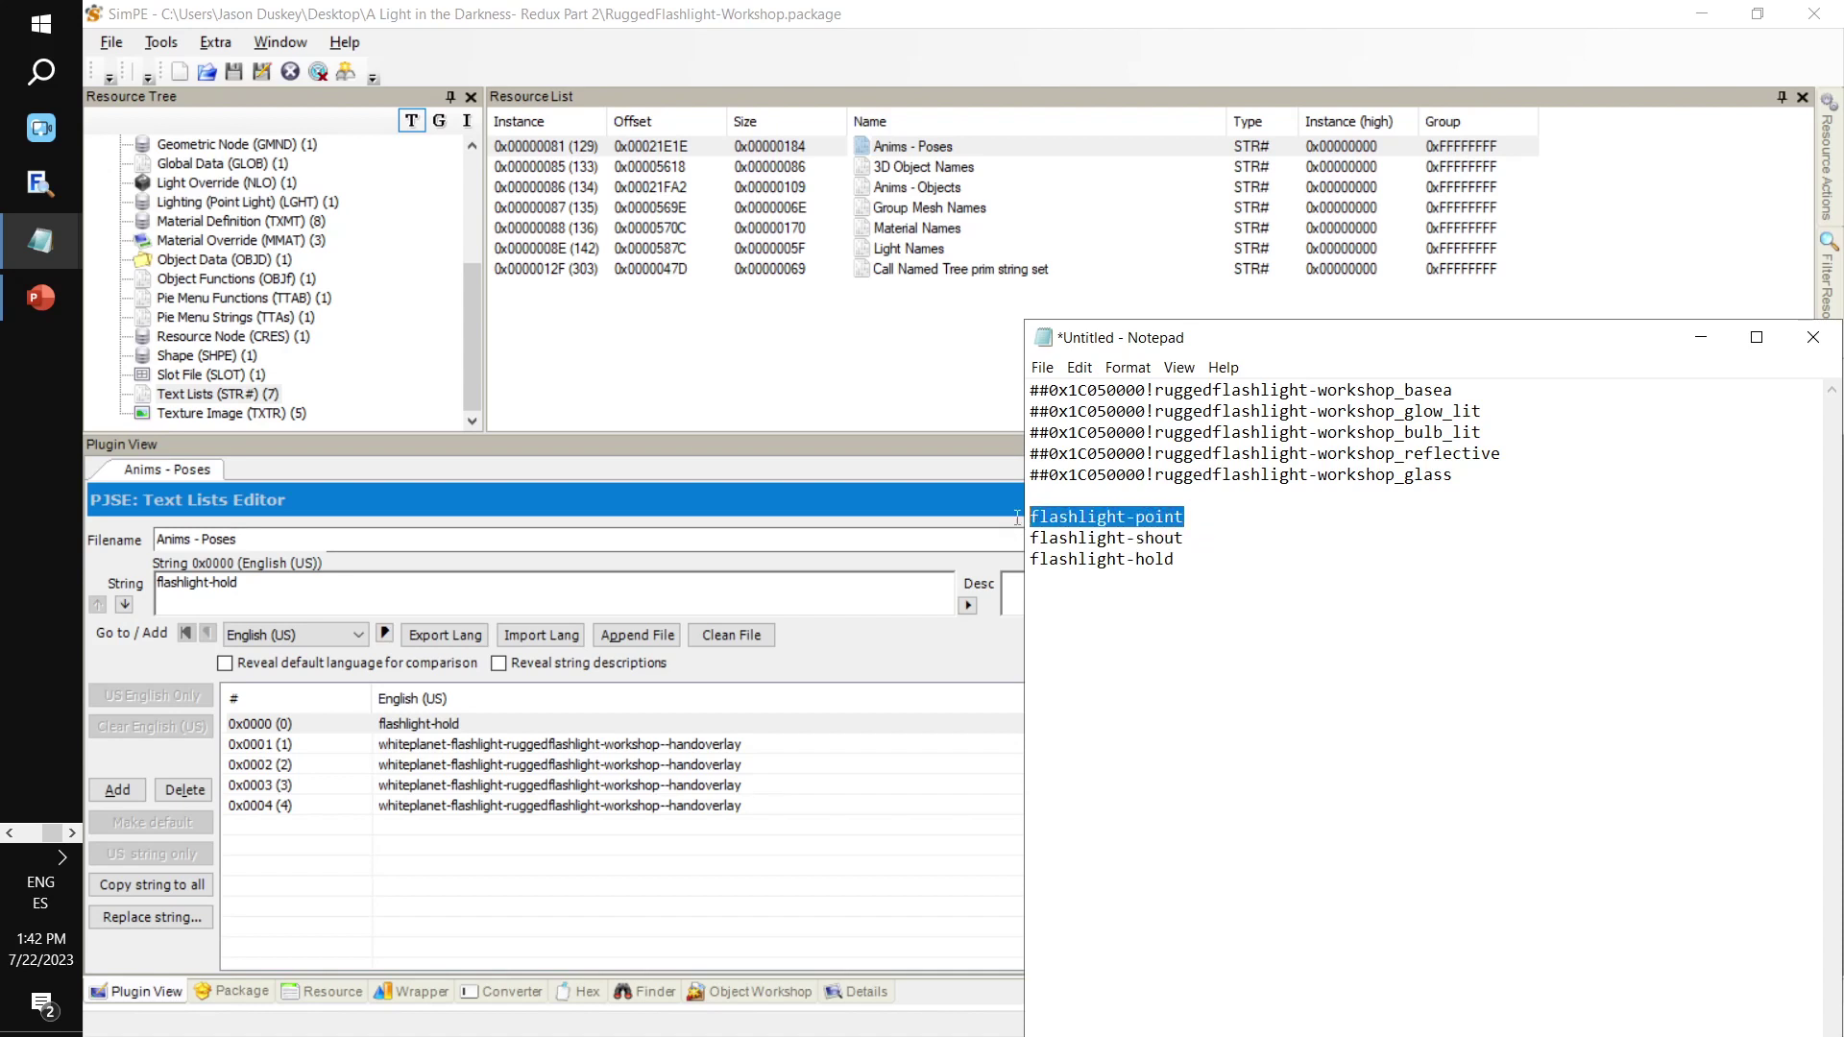
{"action": "left_click", "coordinate": [629, 744]}
{"action": "key", "text": "Tab"}
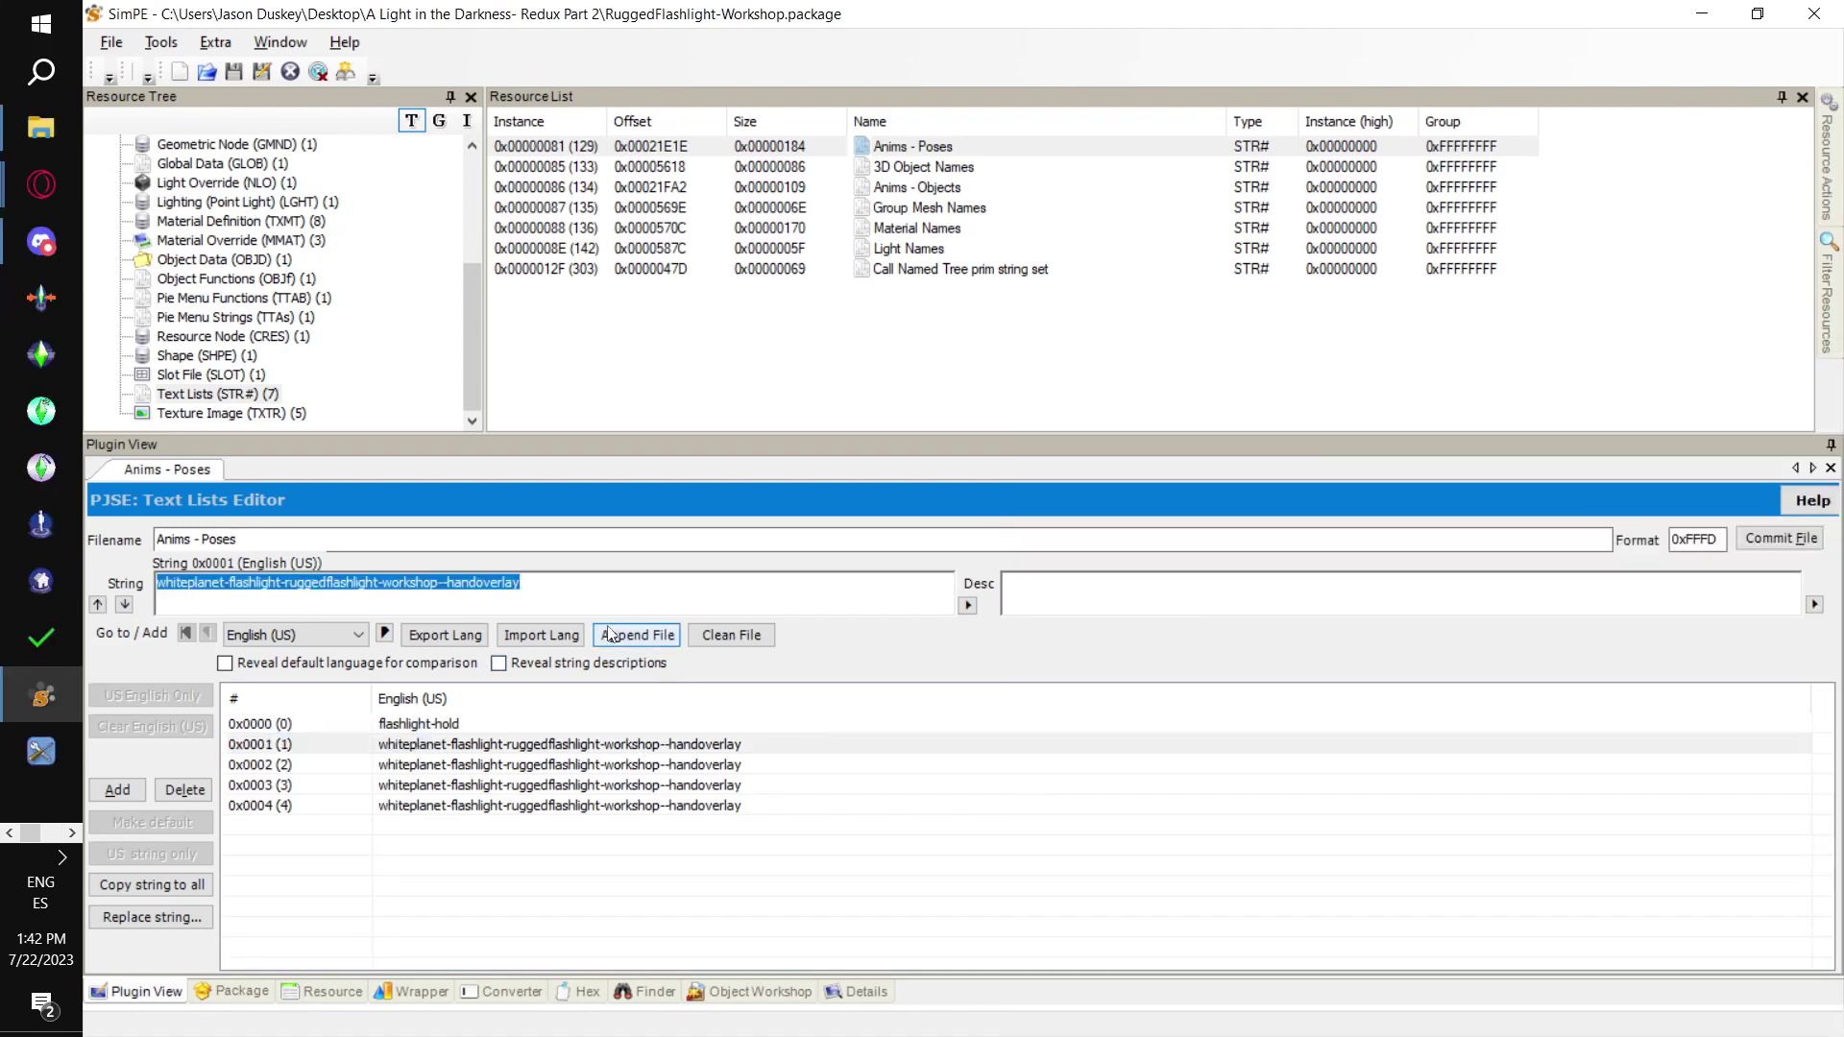
{"action": "key", "text": "ctrl+v"}
Replace string 0x0002 of the Anims - Poses text list with flashlight-shout, copied from the Notepad notes
{"action": "key", "text": "alt+Tab"}
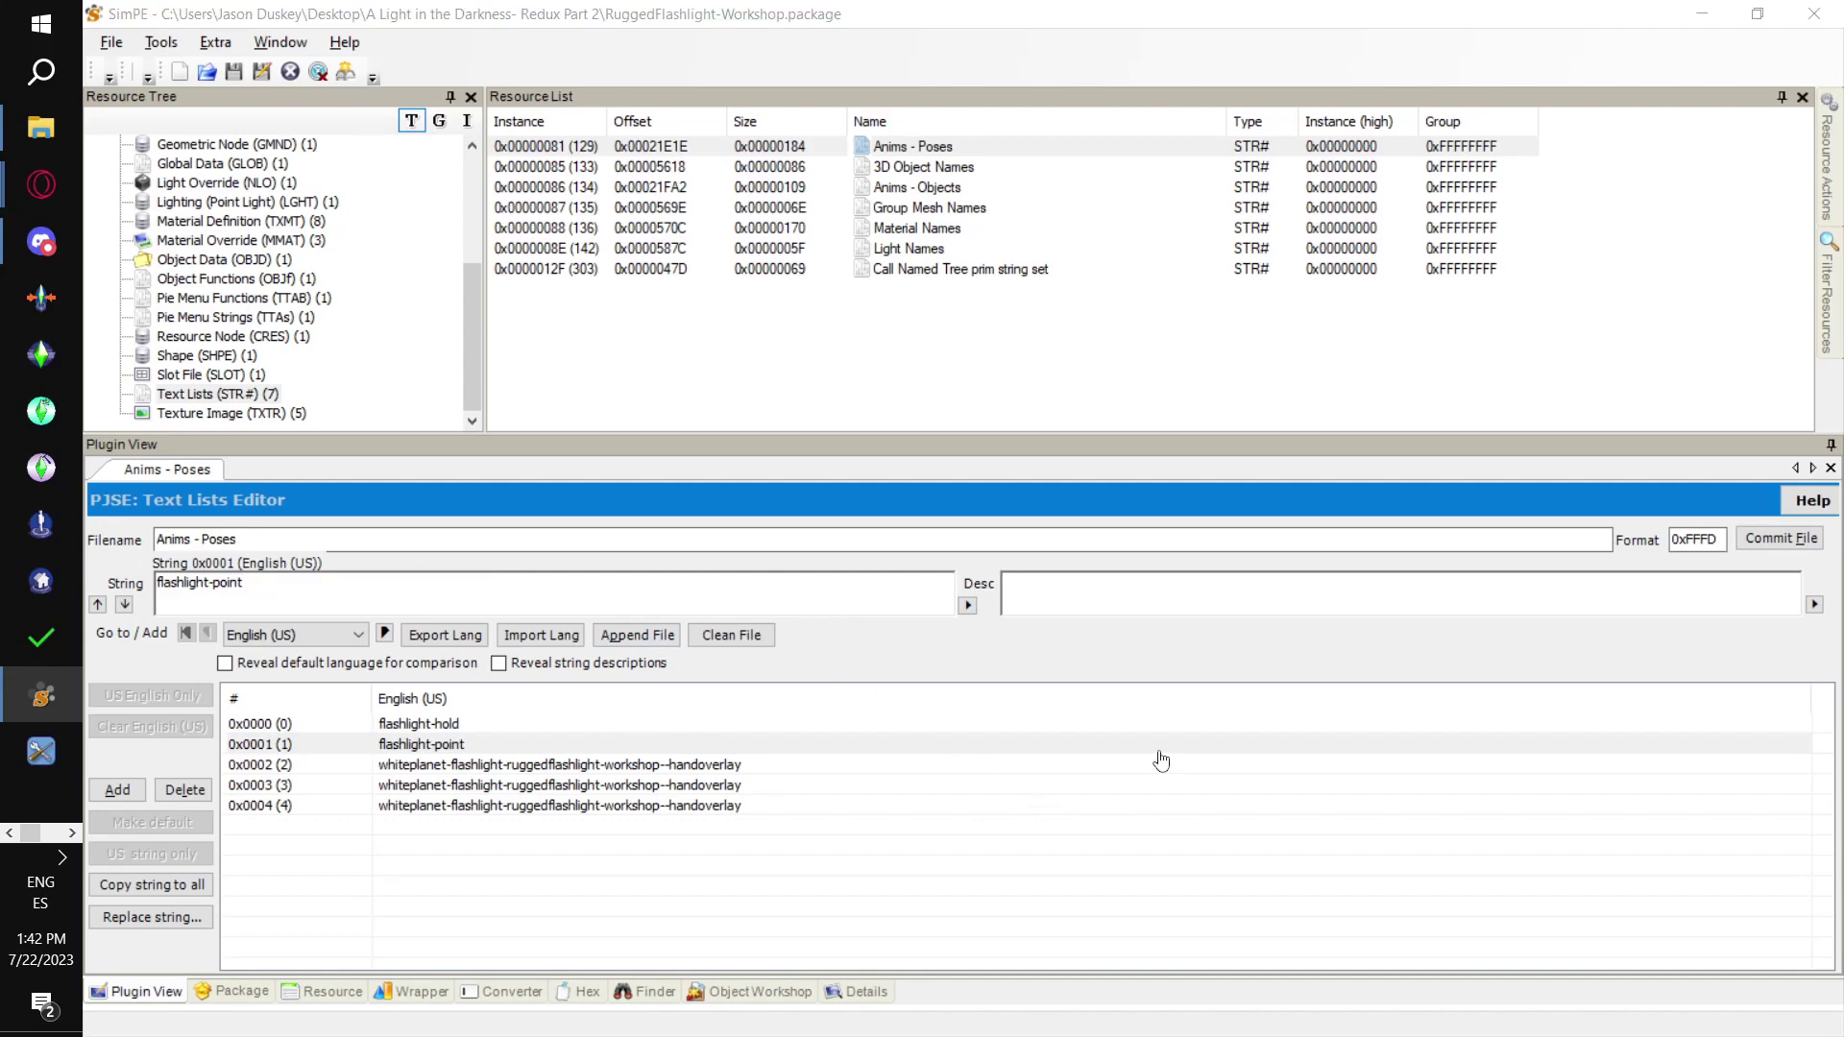
{"action": "left_click_drag", "start_coordinate": [1184, 538], "coordinate": [1025, 539]}
{"action": "key", "text": "ctrl+c"}
{"action": "left_click", "coordinate": [730, 765]}
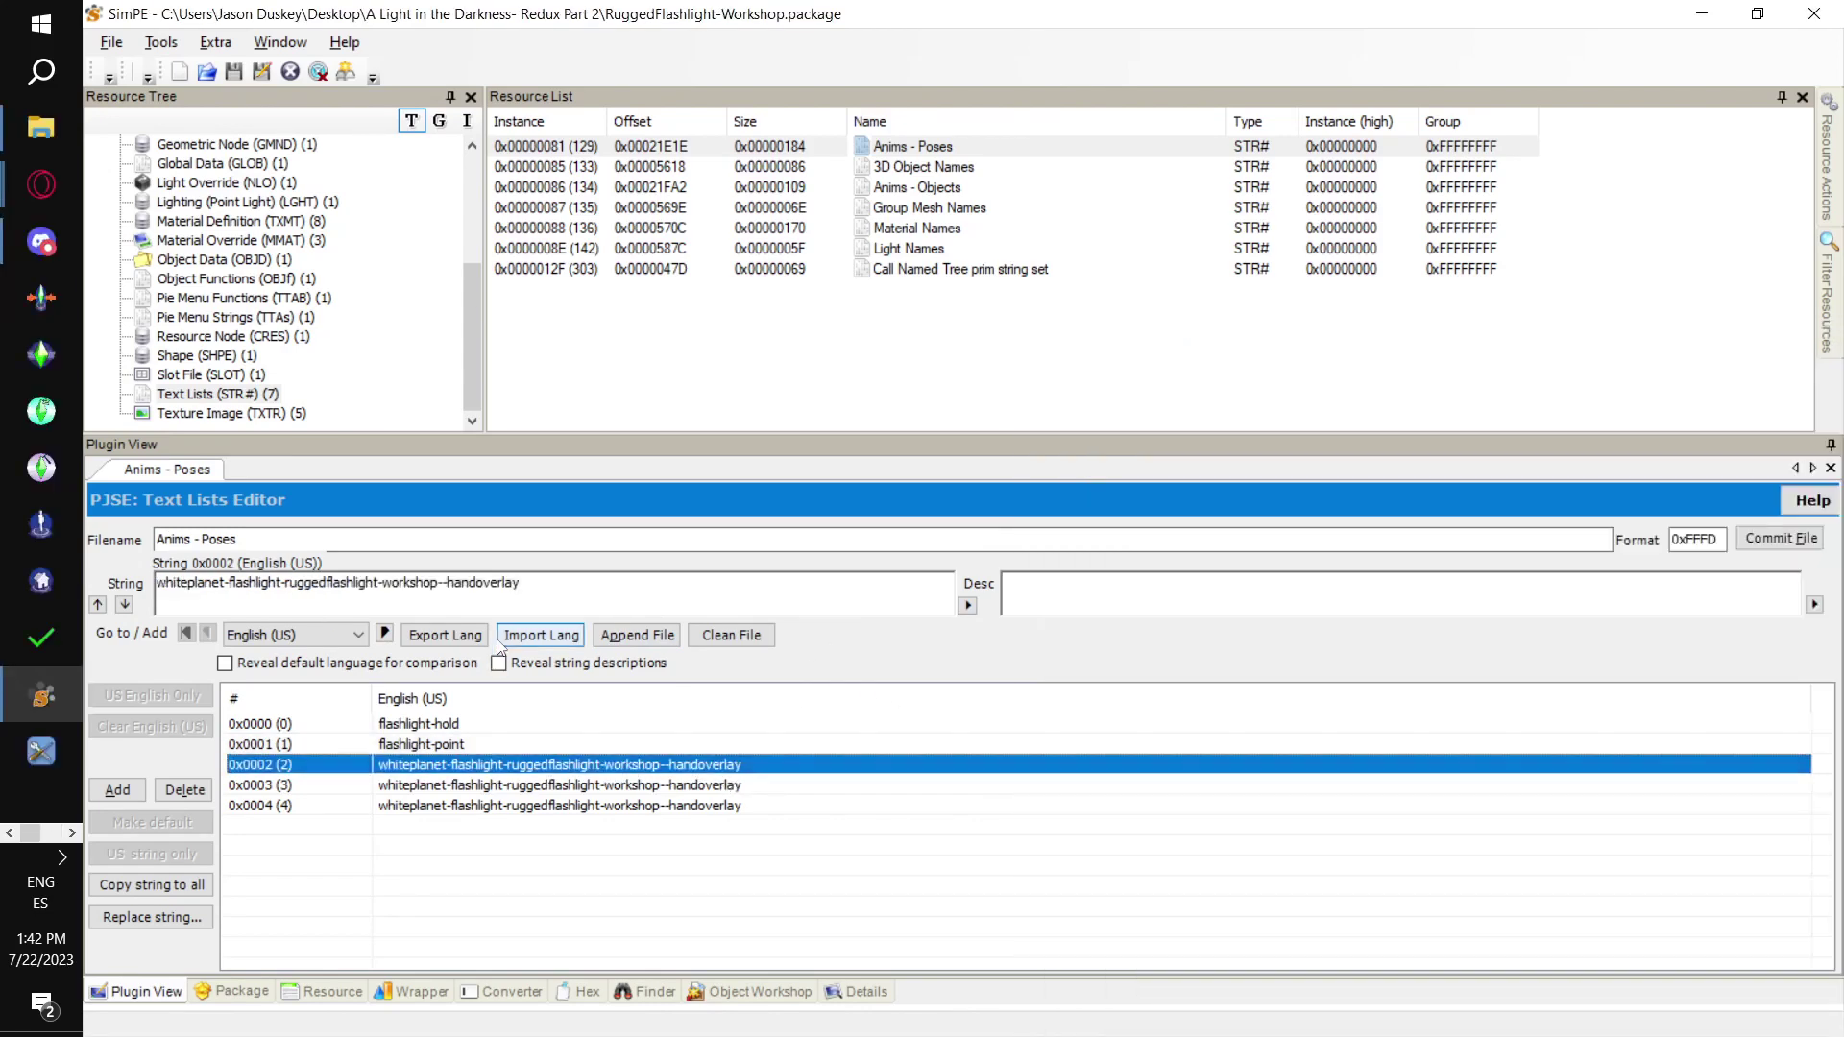
{"action": "left_click_drag", "start_coordinate": [584, 583], "coordinate": [292, 571]}
{"action": "key", "text": "ctrl+v"}
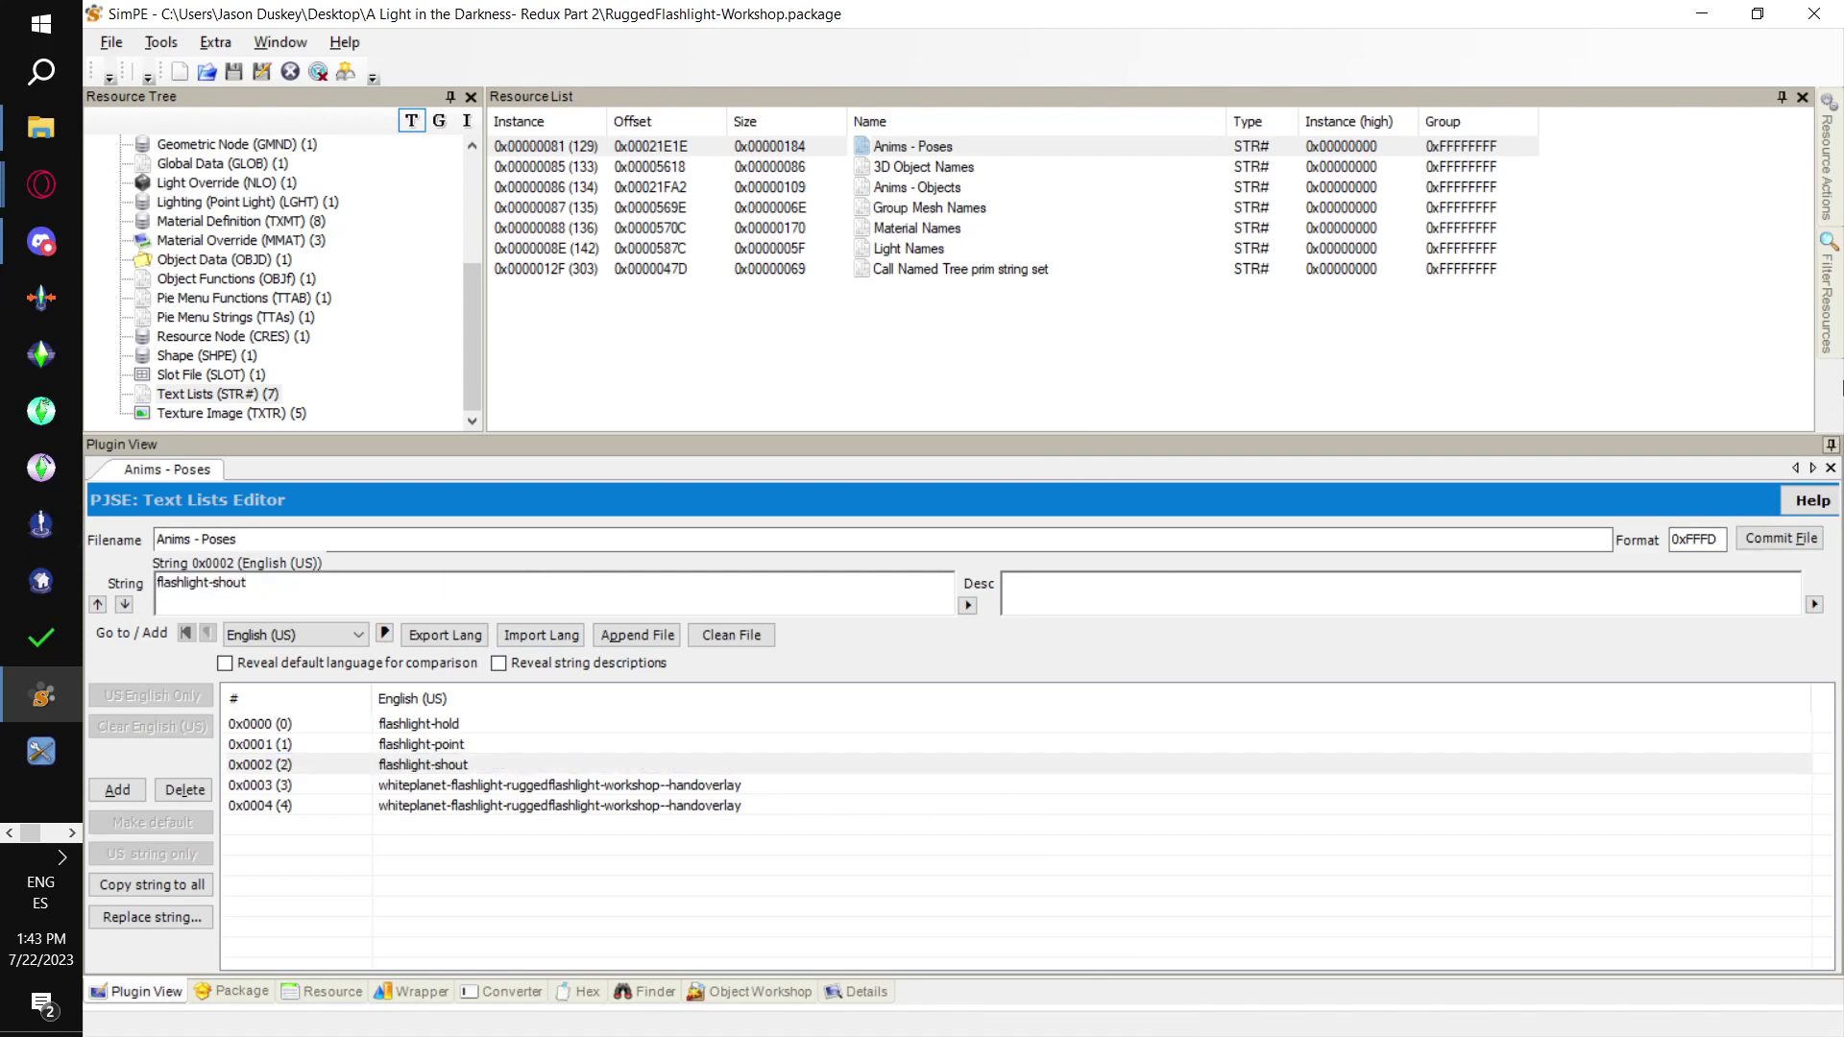
Commit the edited Anims - Poses text list and save the package
{"action": "left_click", "coordinate": [1772, 538]}
{"action": "left_click", "coordinate": [111, 41]}
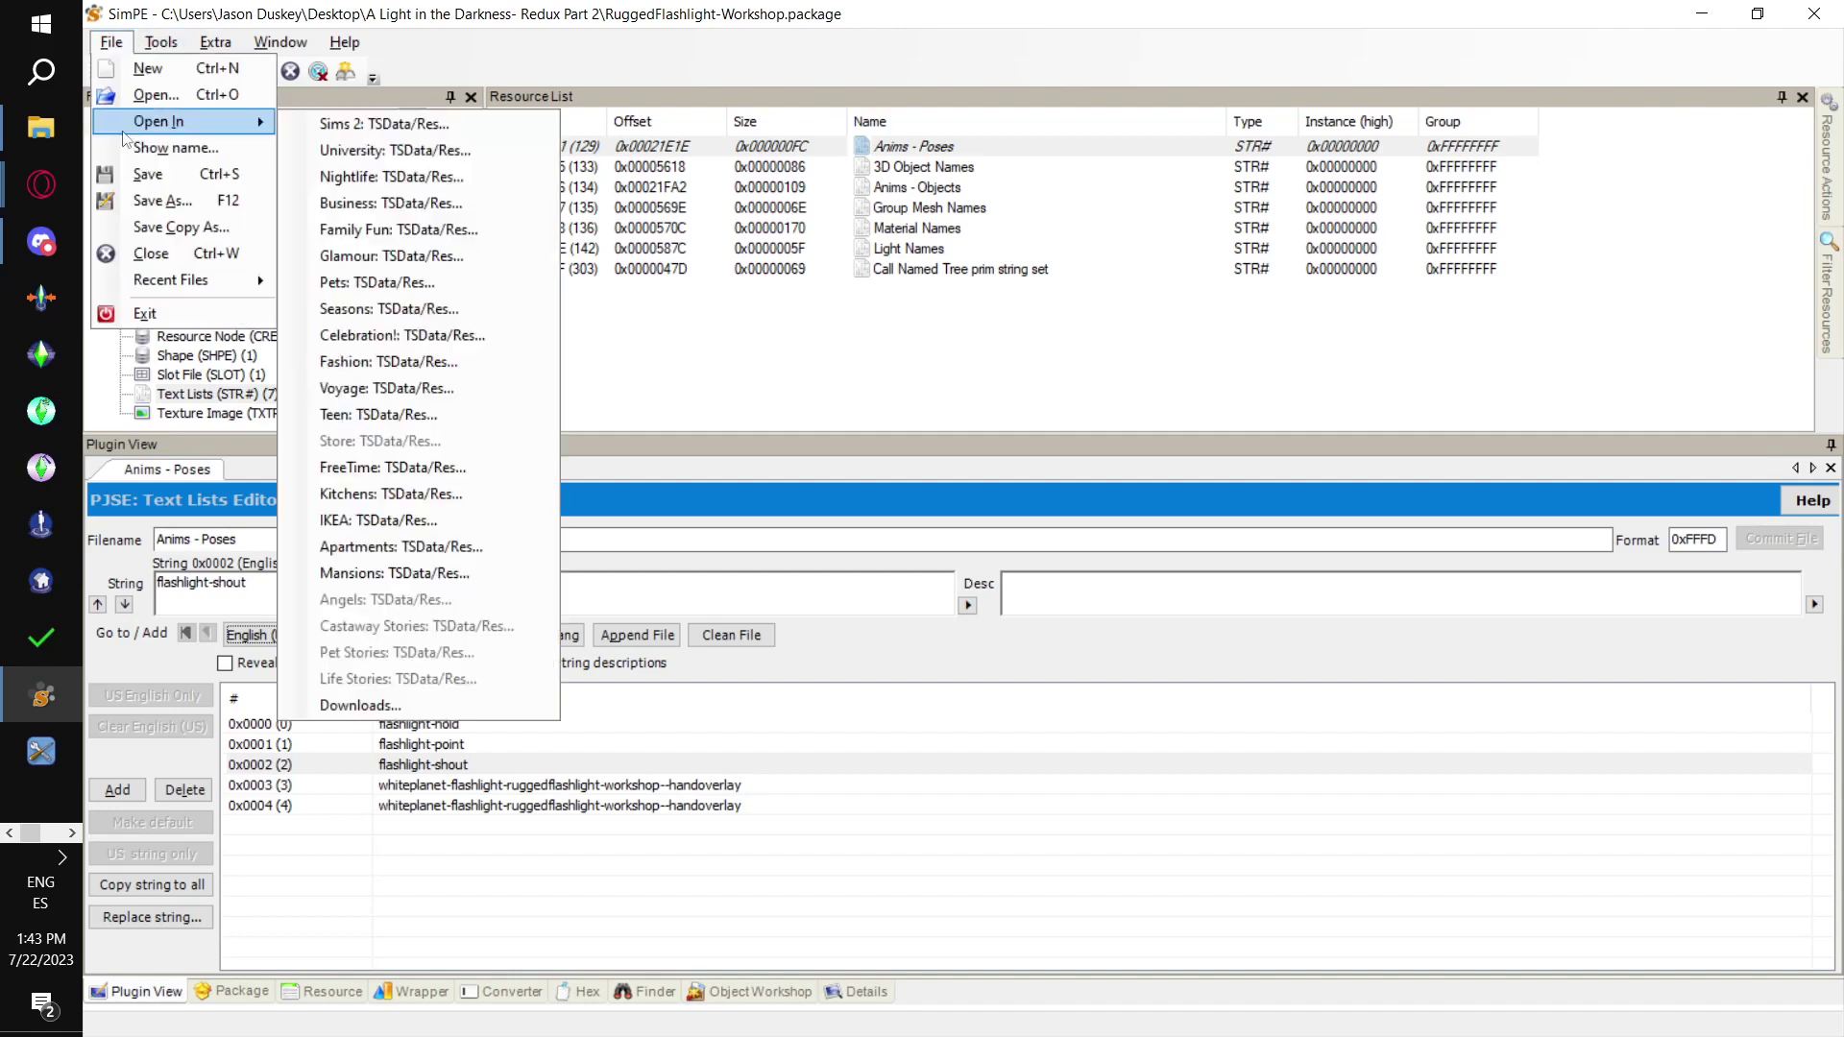
{"action": "left_click", "coordinate": [161, 173]}
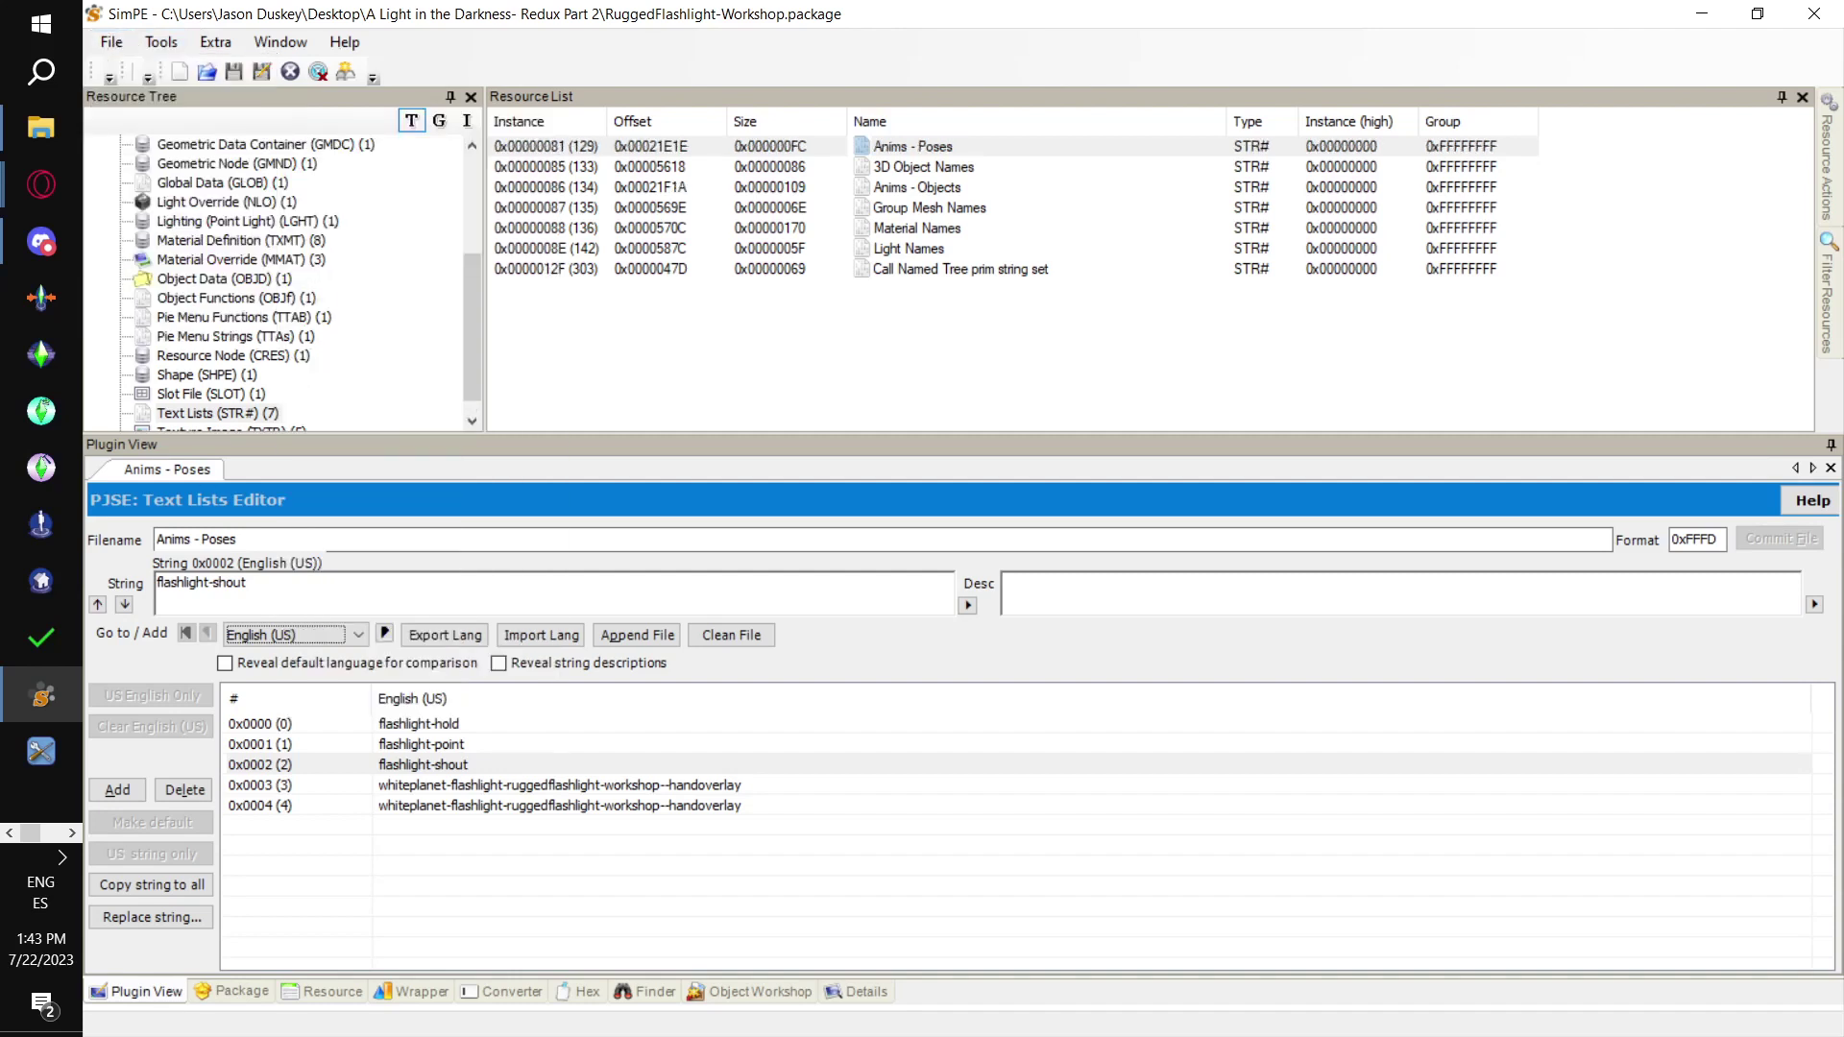
{"action": "key", "text": "super+shift+q"}
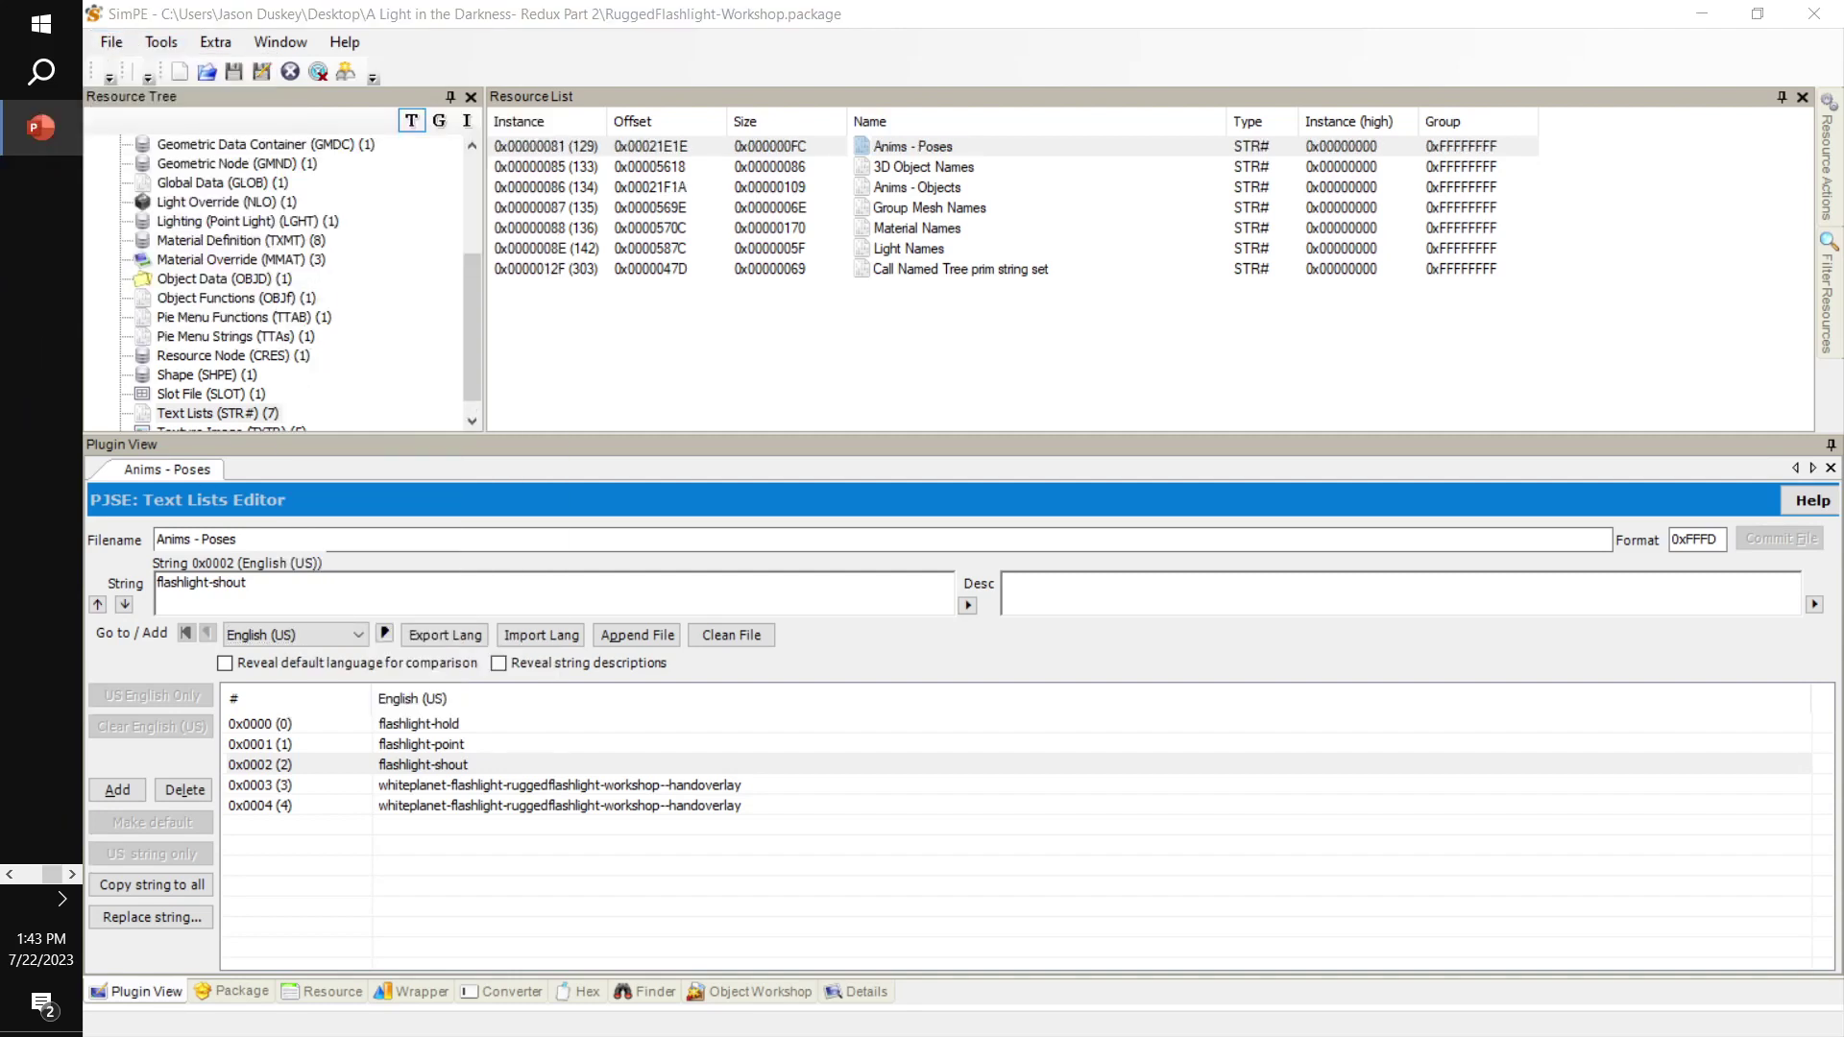